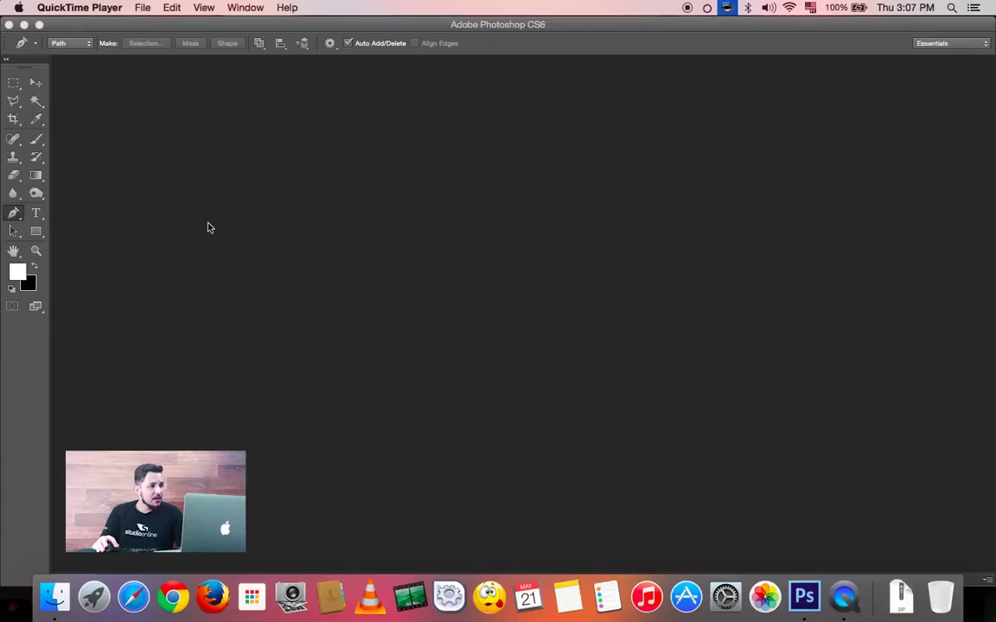
# Step: Create a new 1200 × 1750 px, 72 ppi document with a white background
pyautogui.click(203, 220)
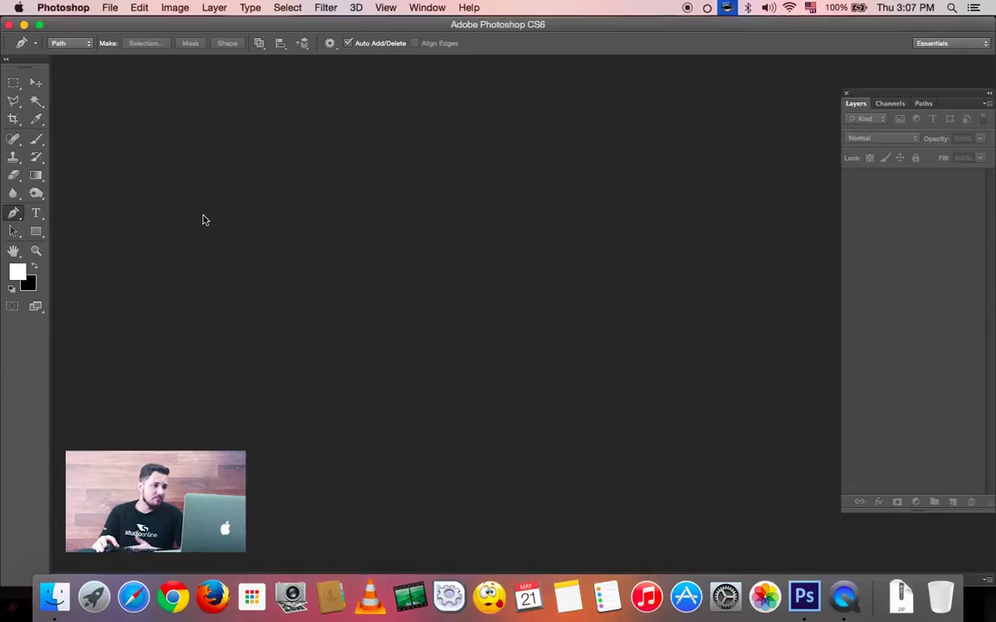
pyautogui.click(112, 10)
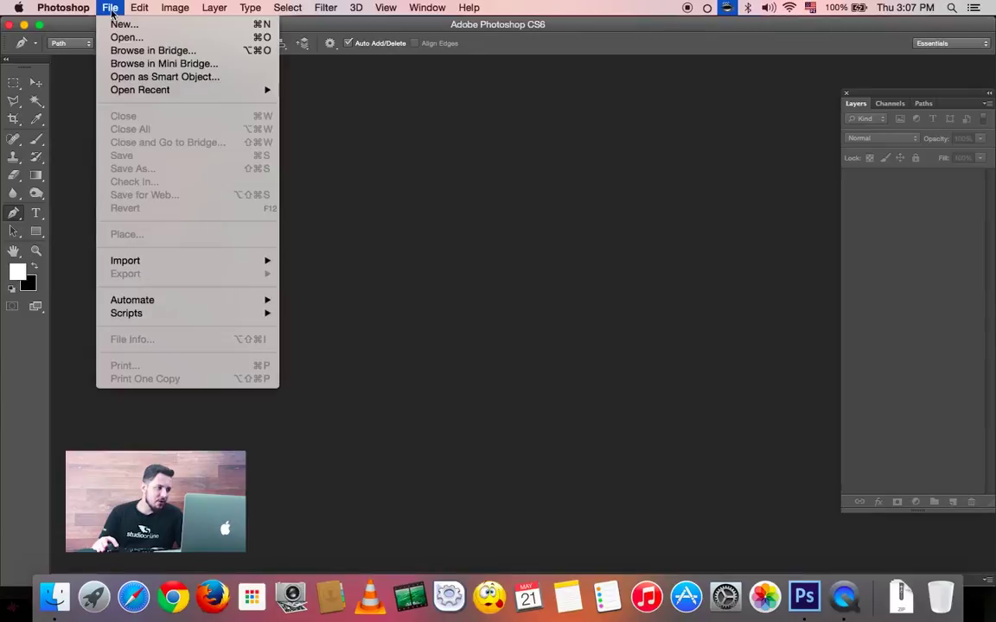
pyautogui.click(124, 26)
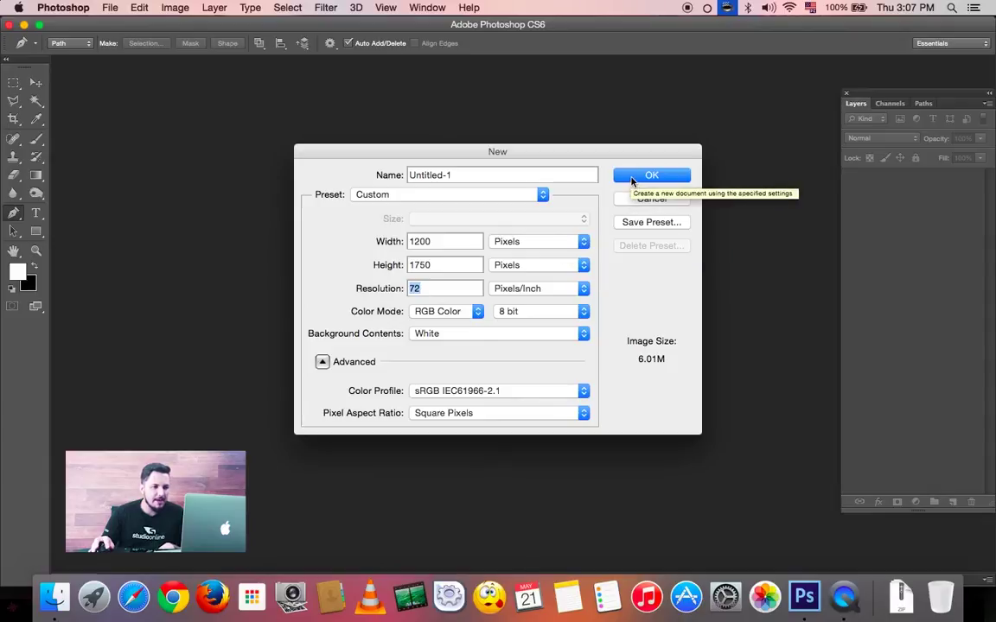
pyautogui.click(632, 178)
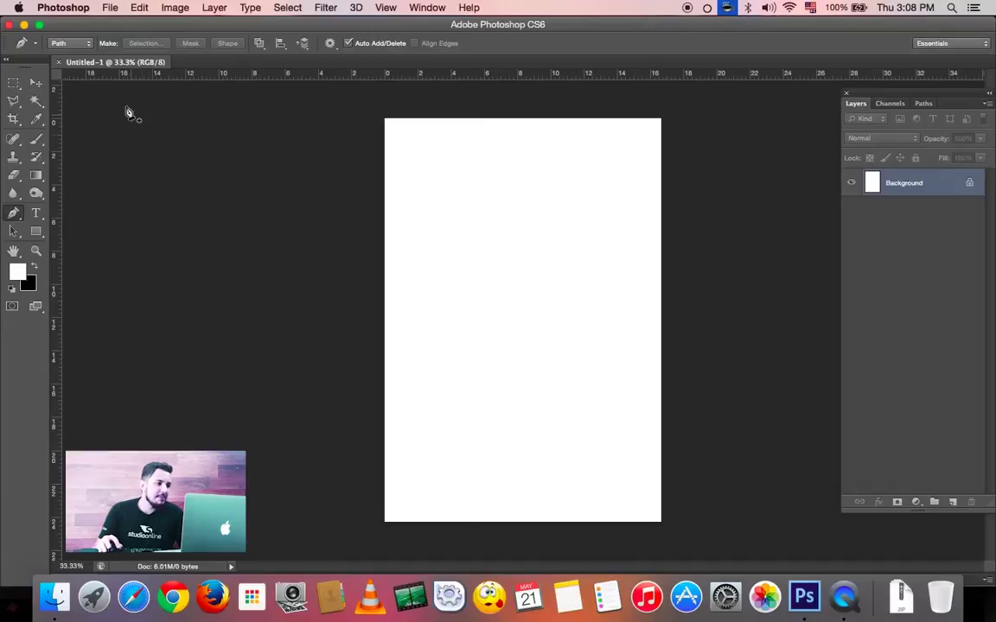
# Step: Open batman.jpg from the aula_batman folder
pyautogui.click(111, 9)
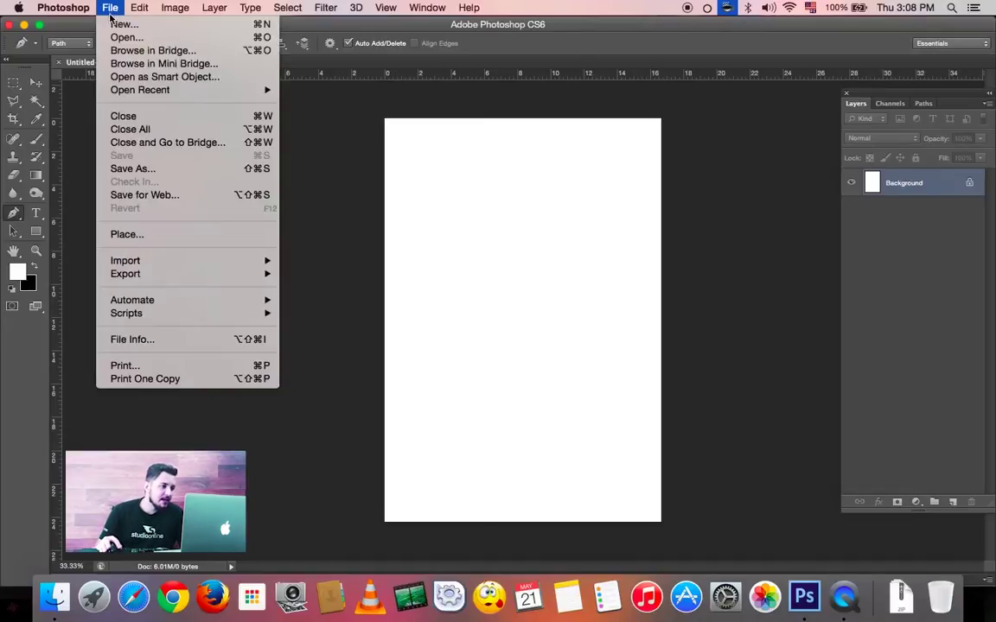
pyautogui.click(122, 37)
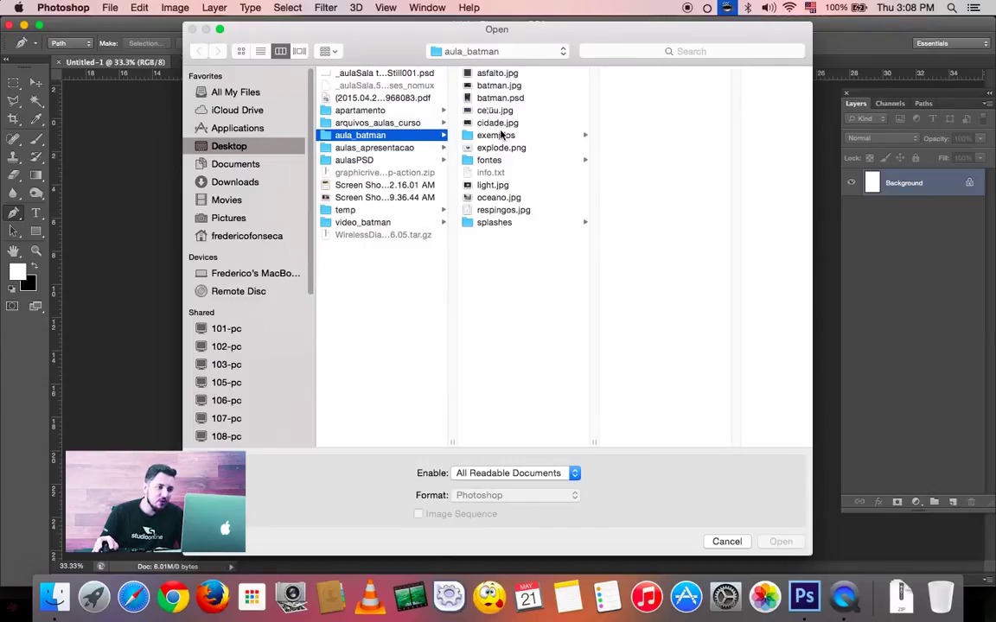
pyautogui.click(504, 86)
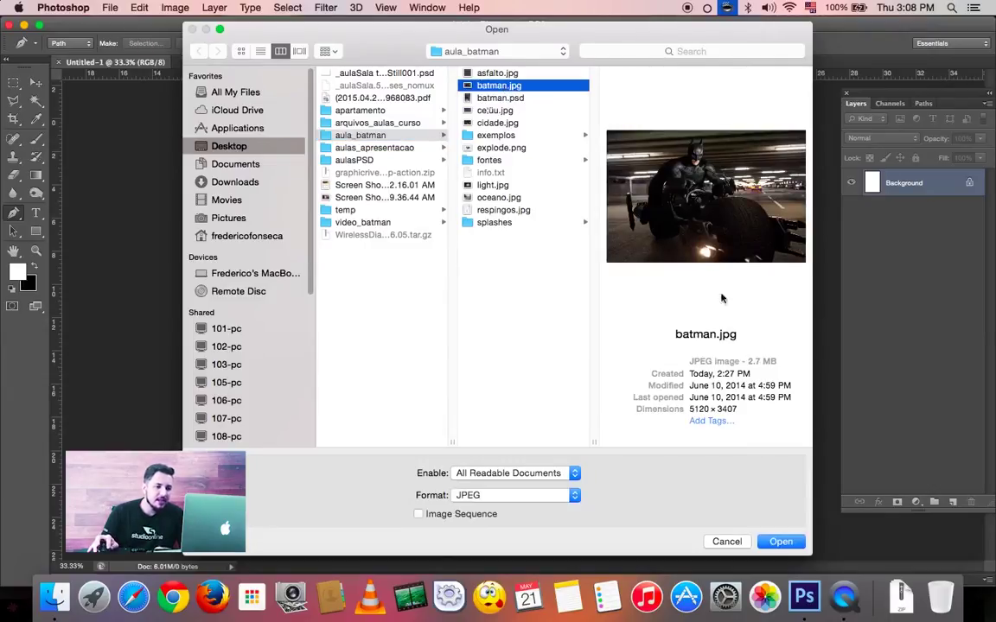
pyautogui.click(778, 541)
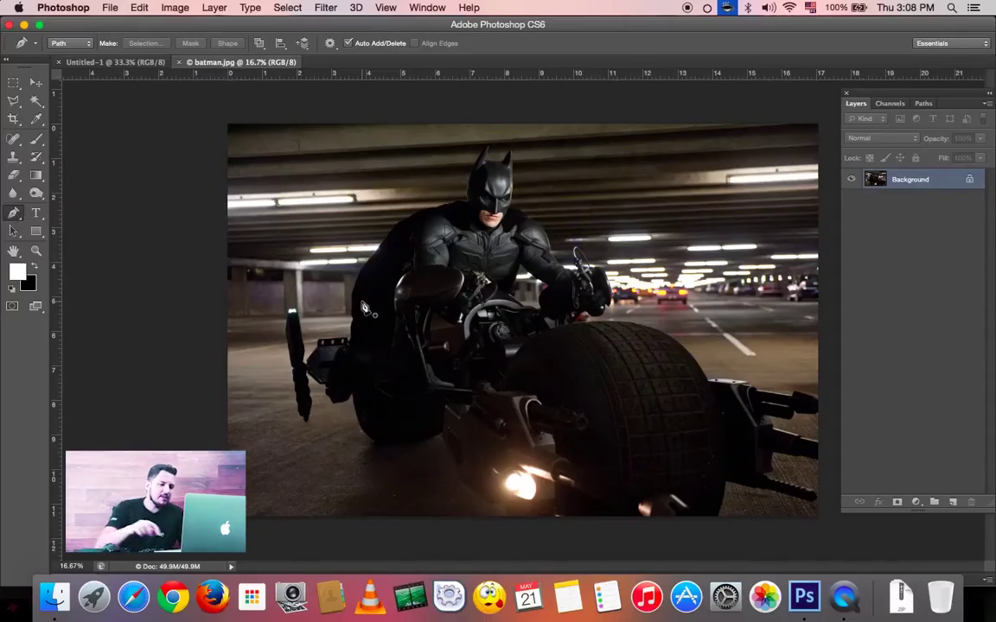
# Step: Zoom in on the photo and pan to a close view of Batman's head and torso
pyautogui.press('super+plus')
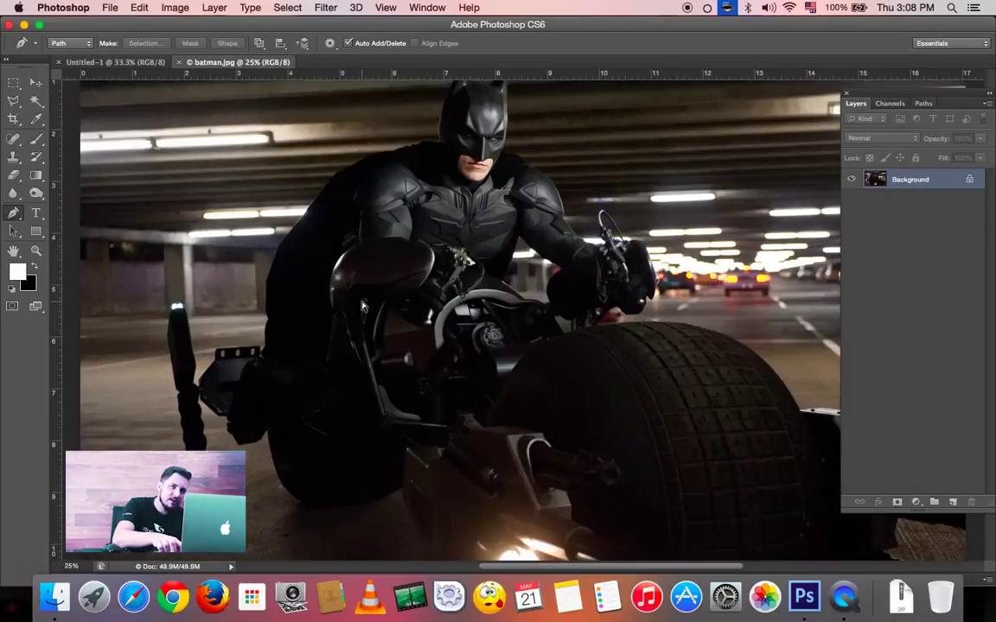
pyautogui.press('super+plus')
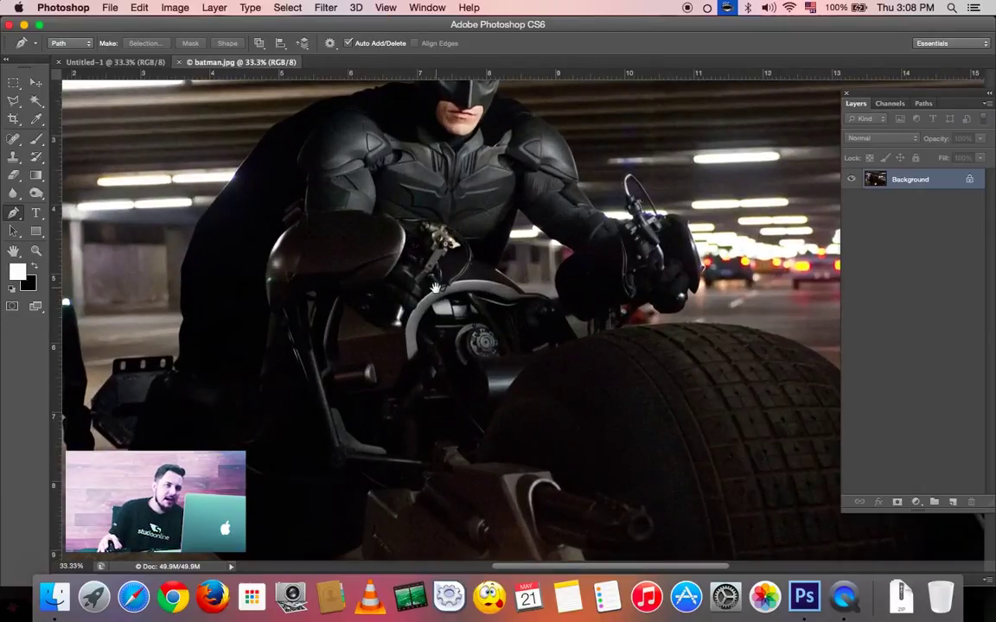
pyautogui.hscroll(3, 435, 287)
pyautogui.hscroll(3, 423, 292)
pyautogui.hscroll(3, 410, 296)
pyautogui.hscroll(3, 398, 302)
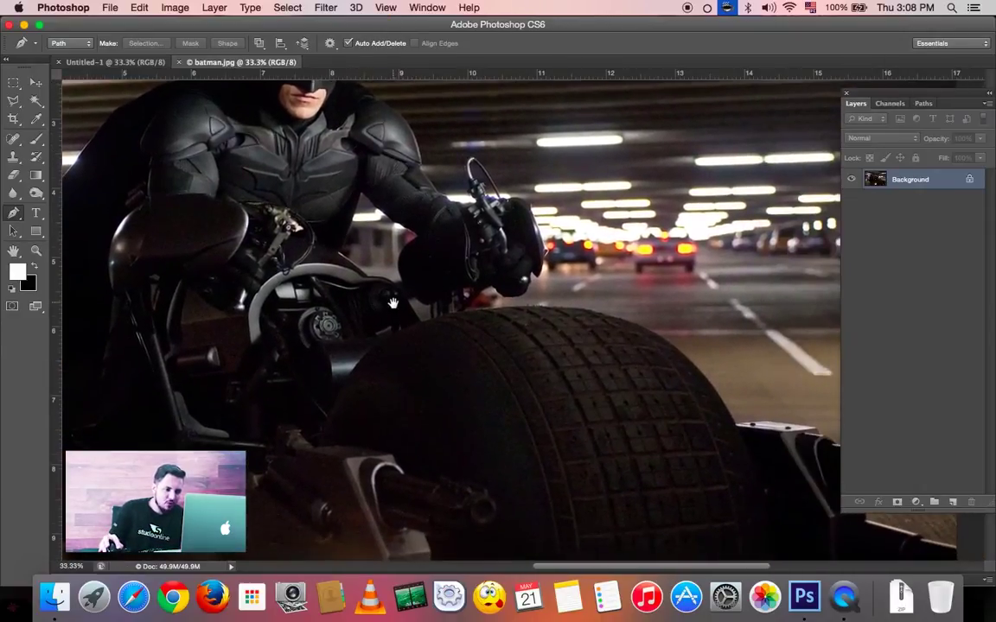
pyautogui.moveTo(393, 303); pyautogui.dragTo(303, 270)
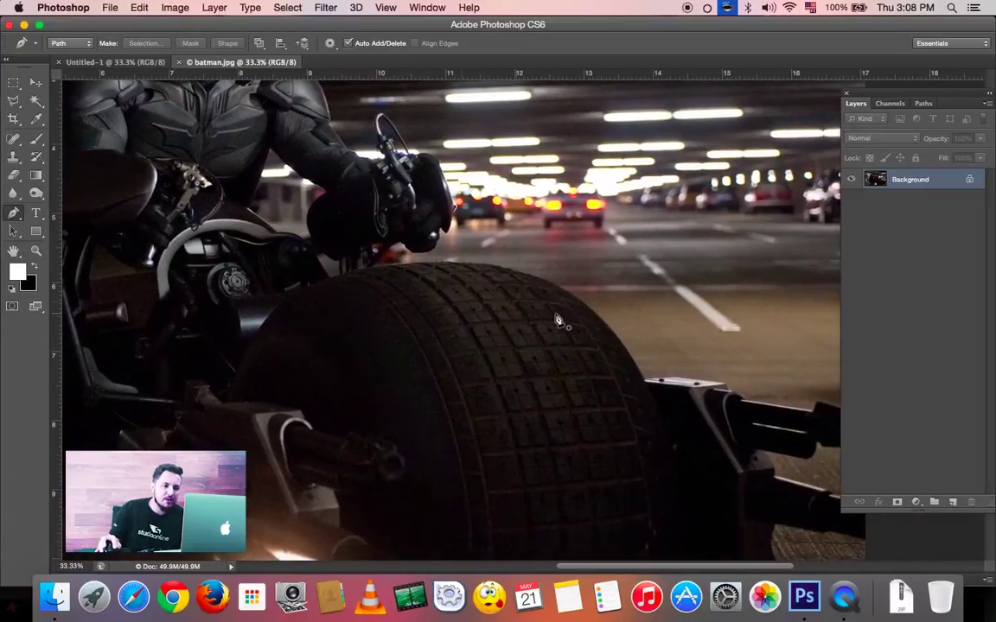
pyautogui.moveTo(581, 339); pyautogui.dragTo(463, 278)
pyautogui.hscroll(-5, 463, 278)
pyautogui.scroll(3, 462, 278)
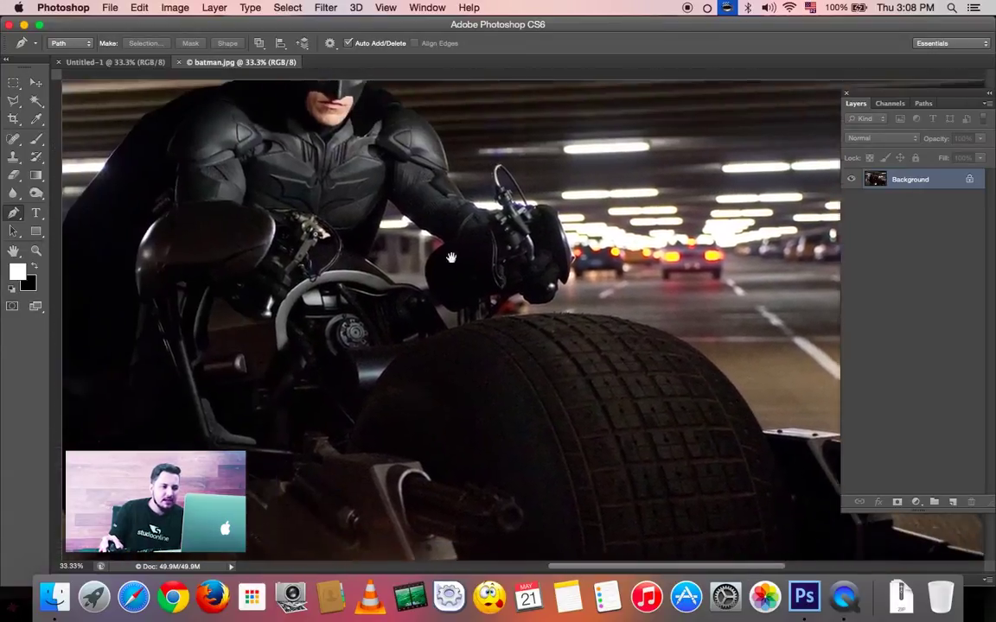
pyautogui.hscroll(-5, 525, 314)
pyautogui.scroll(3, 525, 314)
pyautogui.hscroll(-1, 556, 335)
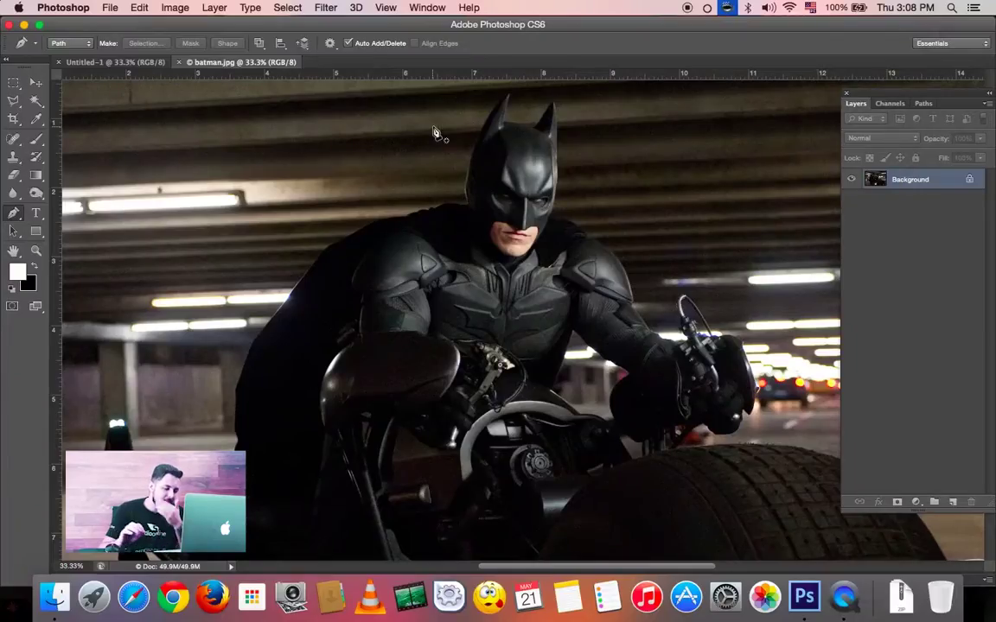
pyautogui.press('super+equal')
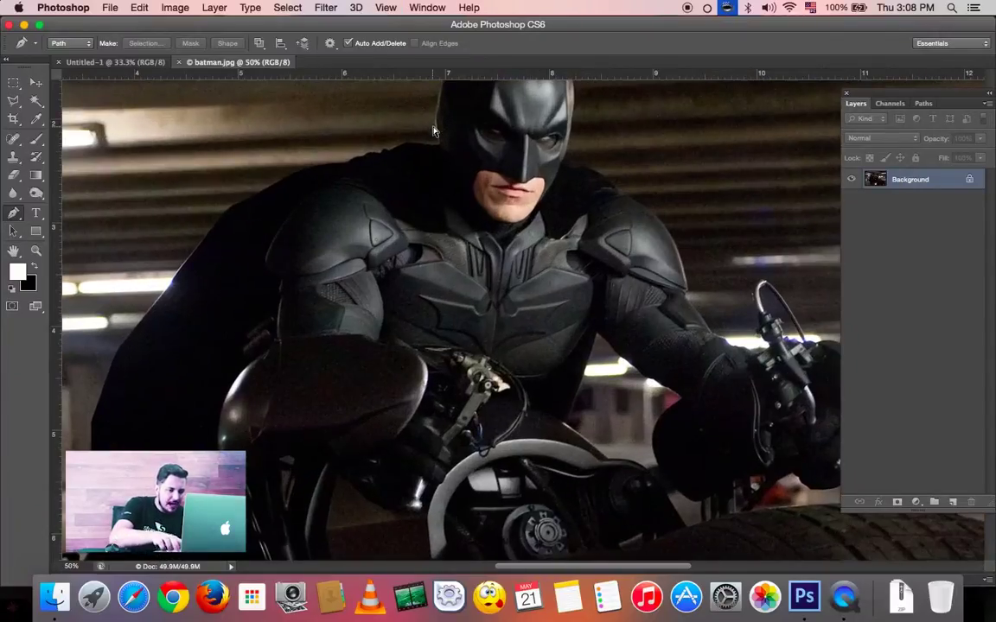
pyautogui.moveTo(378, 205); pyautogui.dragTo(537, 231)
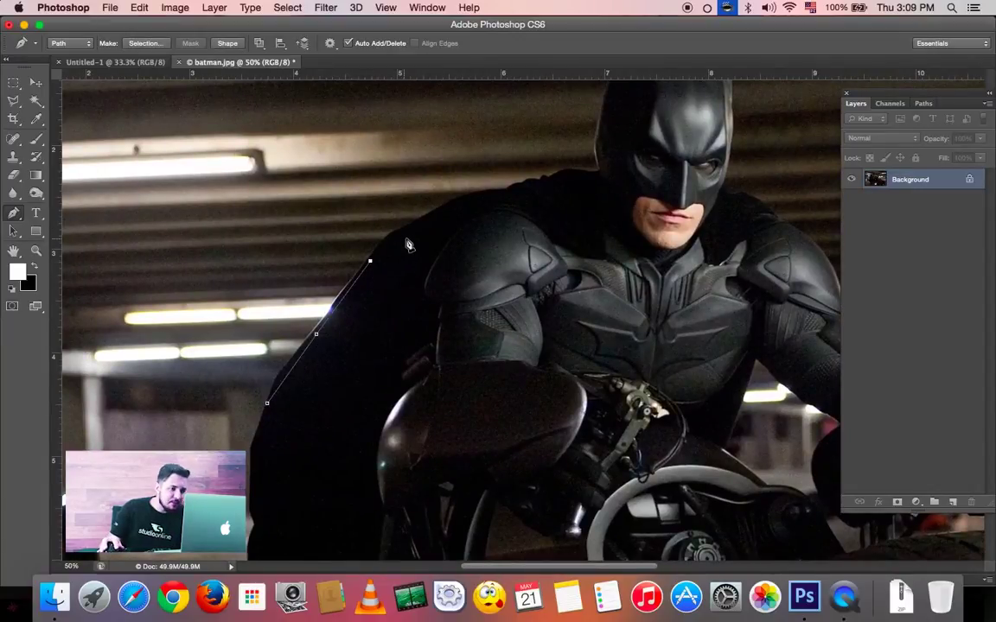
pyautogui.click(19, 222)
pyautogui.click(50, 238)
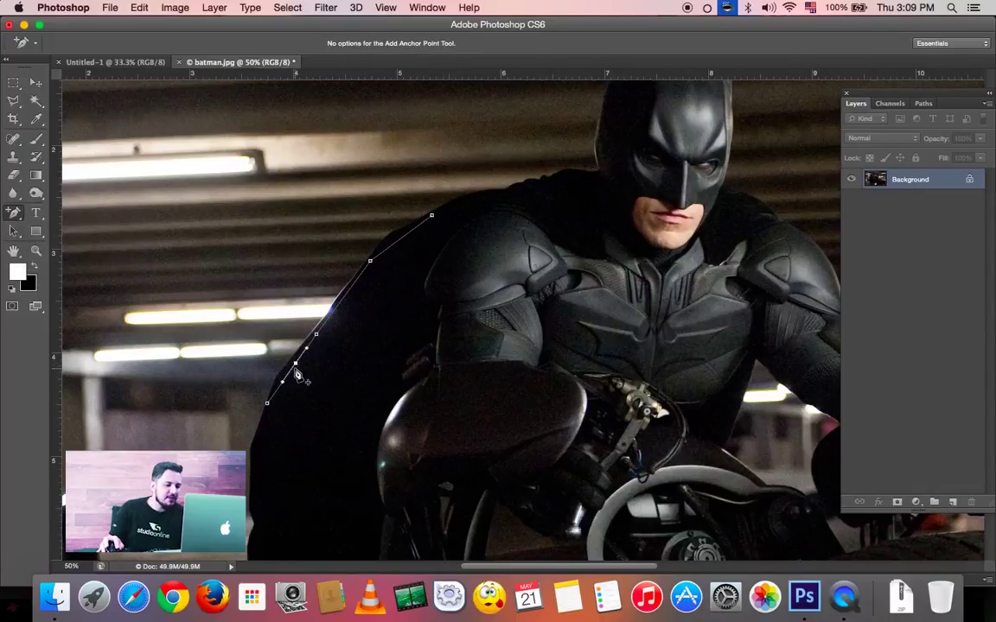
pyautogui.click(19, 218)
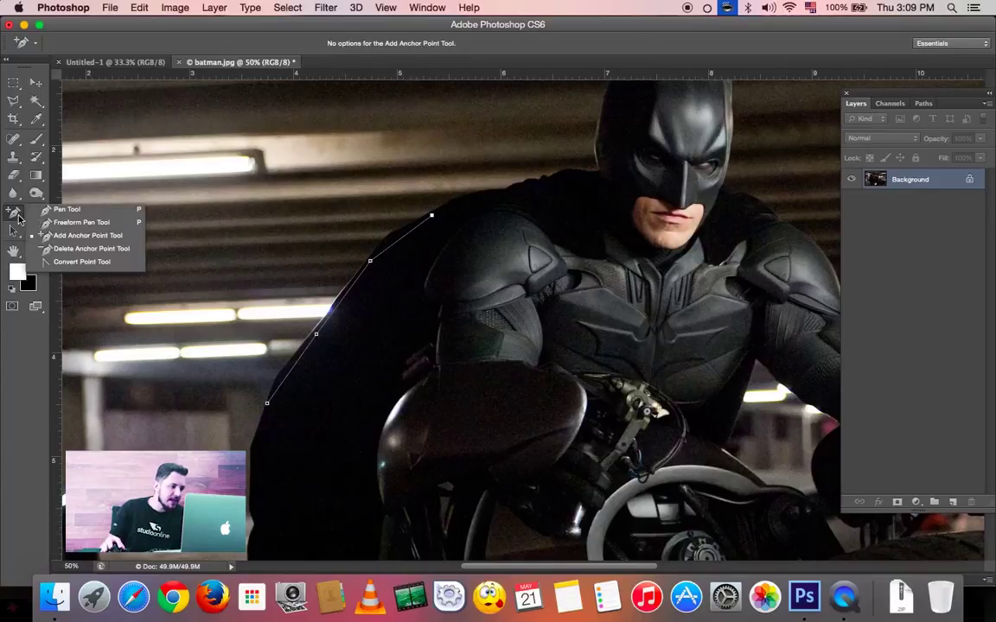
pyautogui.click(58, 237)
pyautogui.click(293, 366)
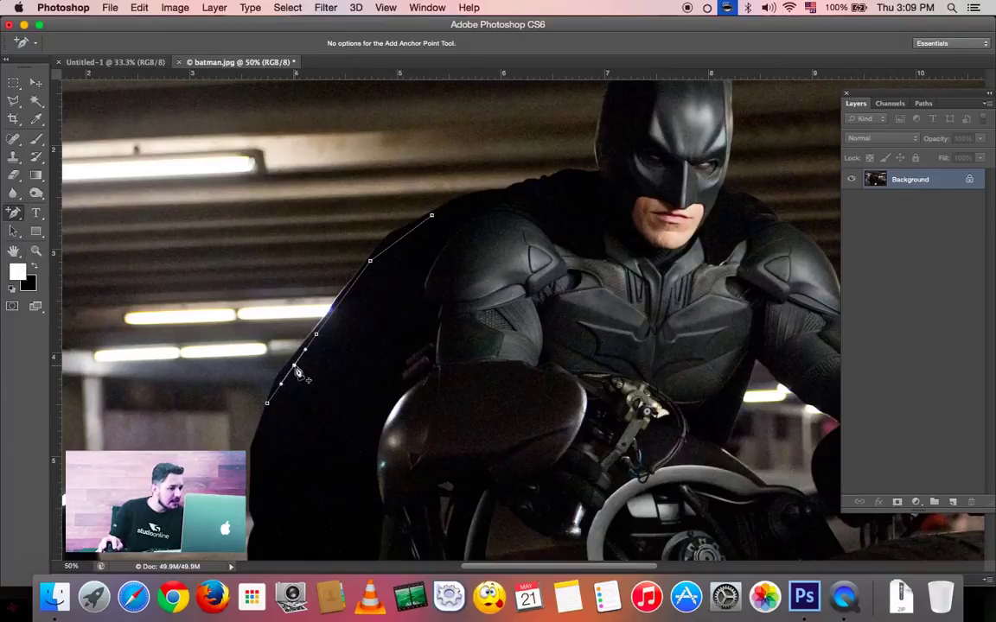
pyautogui.click(340, 301)
pyautogui.moveTo(341, 301); pyautogui.dragTo(373, 317)
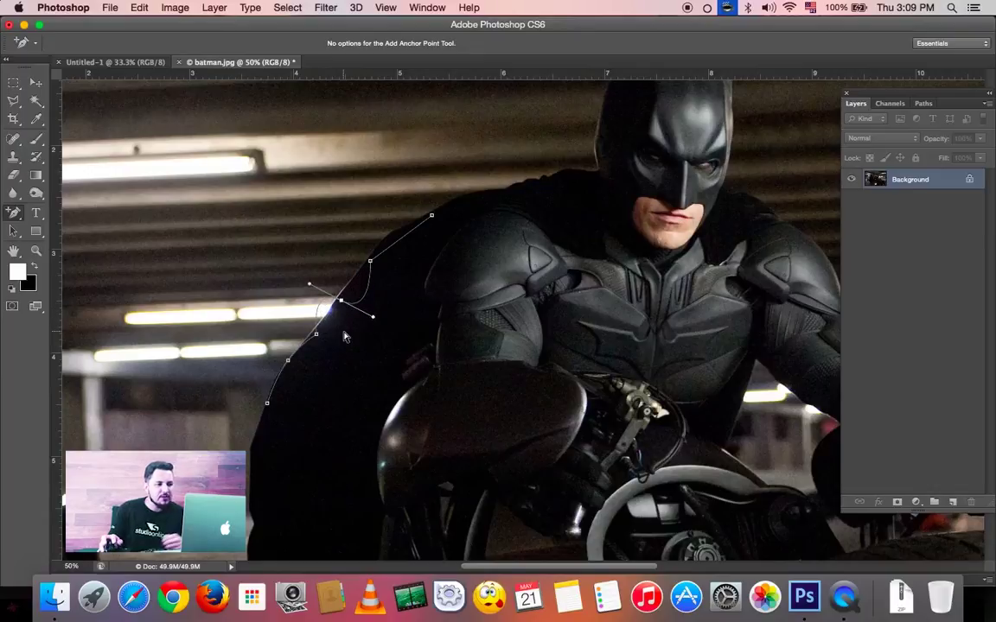
pyautogui.press('super+alt+z')
pyautogui.press('super+alt+z')
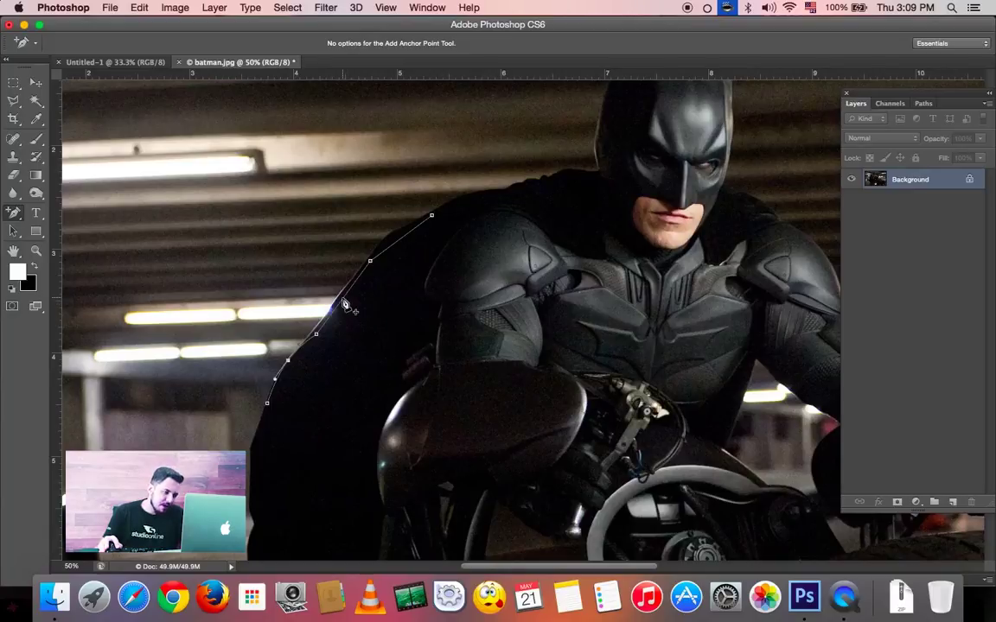
pyautogui.moveTo(343, 300); pyautogui.dragTo(335, 327)
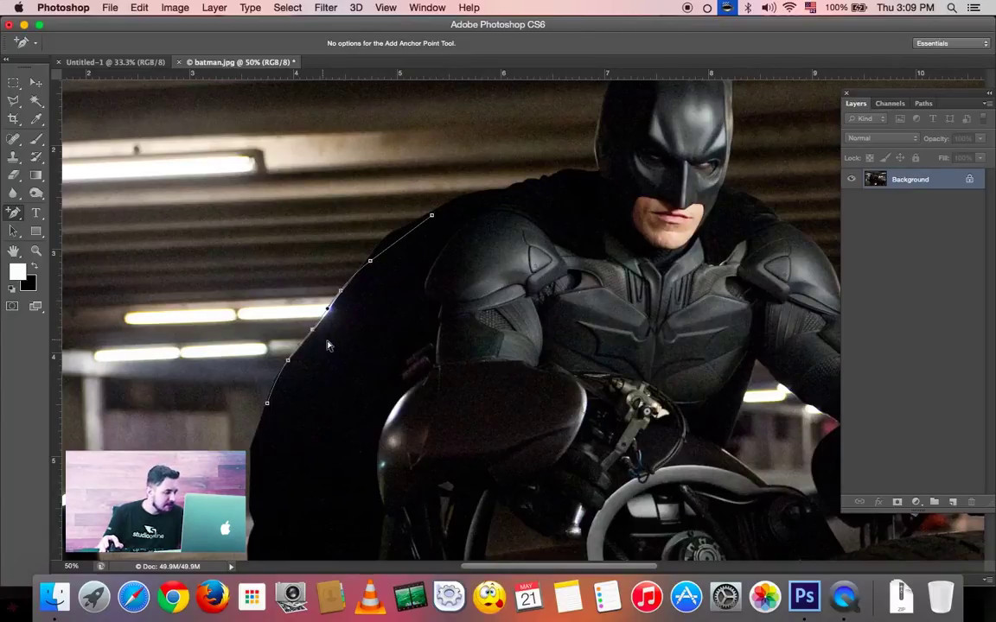
pyautogui.press('Return')
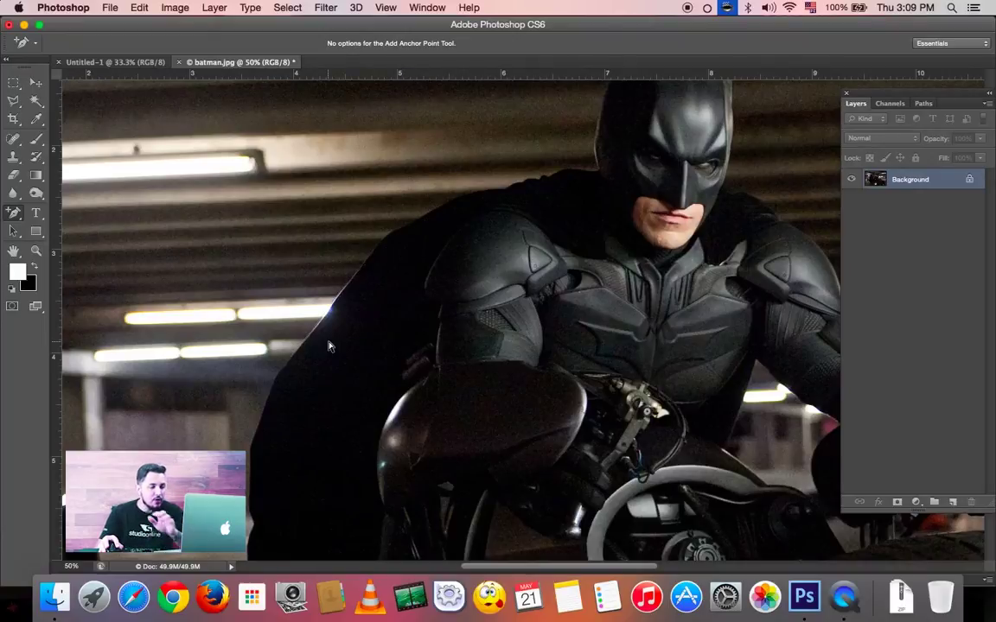
# Step: Switch to the standard anchor-point Pen tool instead of the Freeform Pen
pyautogui.click(13, 212)
pyautogui.click(41, 221)
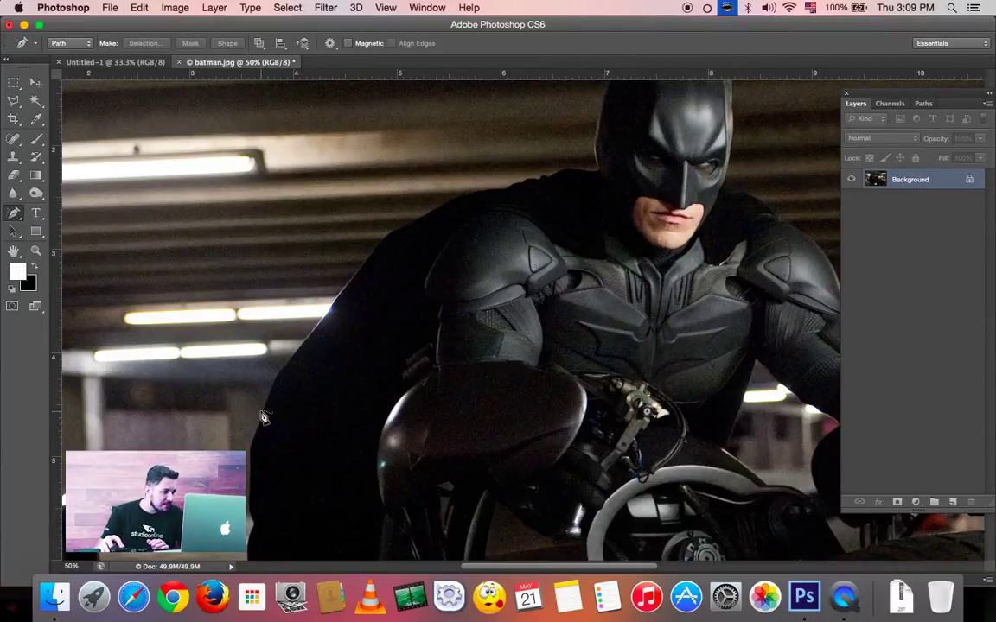
pyautogui.click(13, 213)
pyautogui.click(45, 198)
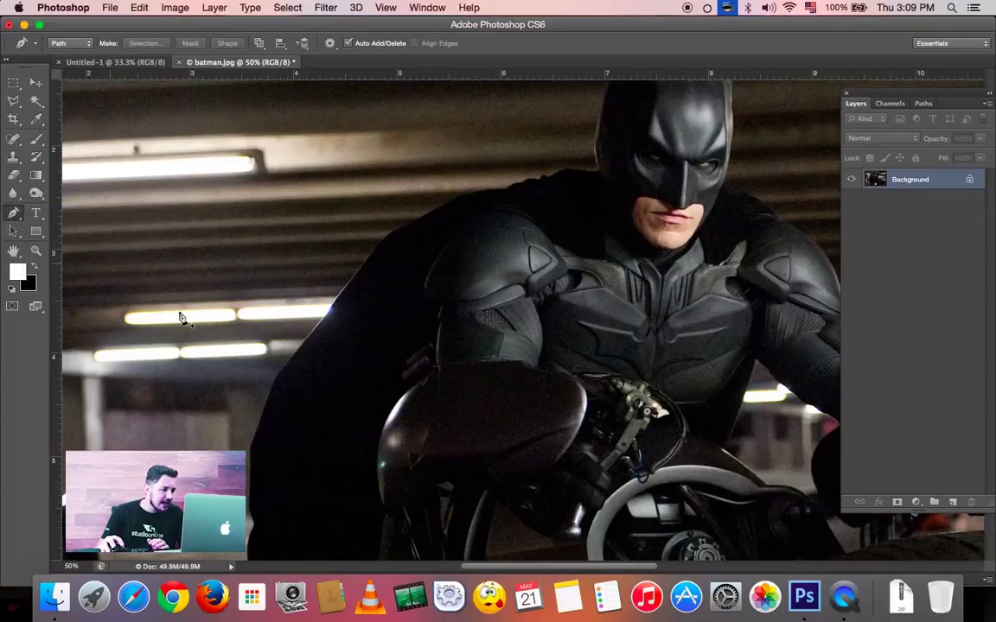
# Step: Trace a path from the cape's lower left edge up along Batman's shoulder toward his head
pyautogui.click(263, 413)
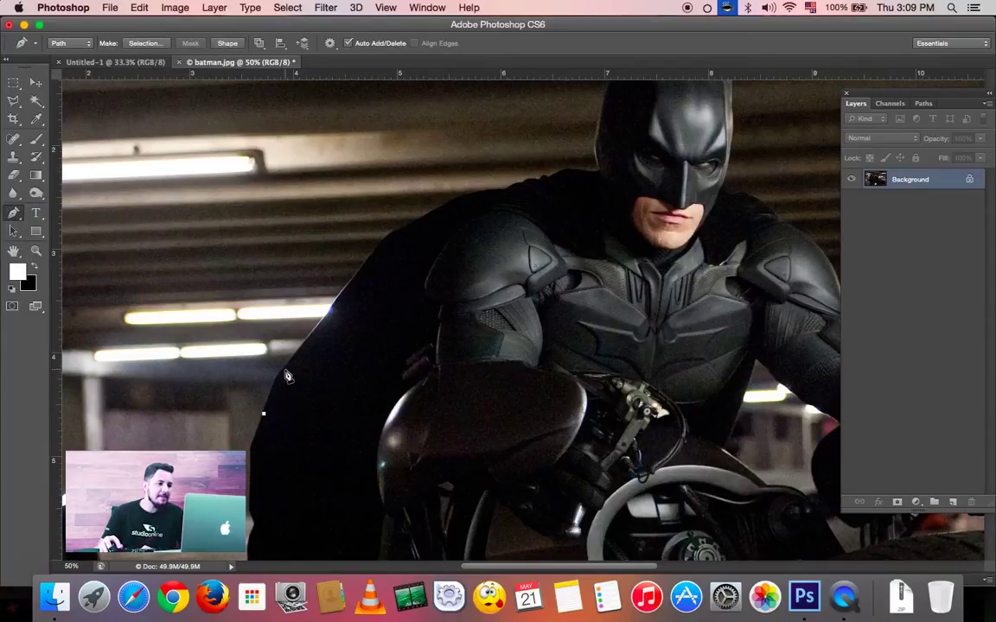
pyautogui.moveTo(285, 370); pyautogui.dragTo(297, 357)
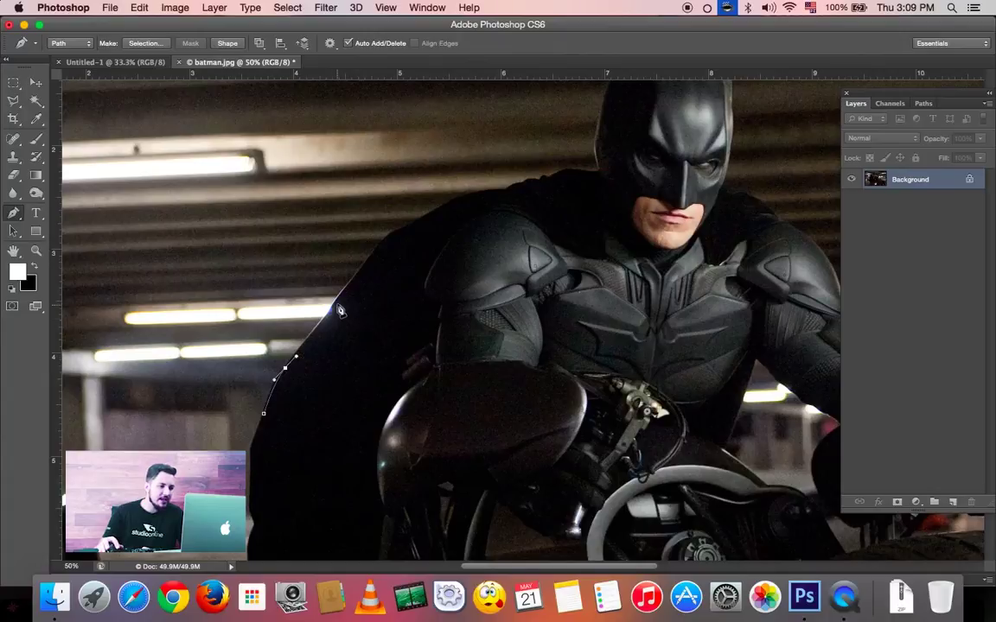
pyautogui.moveTo(339, 299)
pyautogui.mouseDown()
pyautogui.moveTo(371, 262)
pyautogui.moveTo(459, 208)
pyautogui.mouseUp()
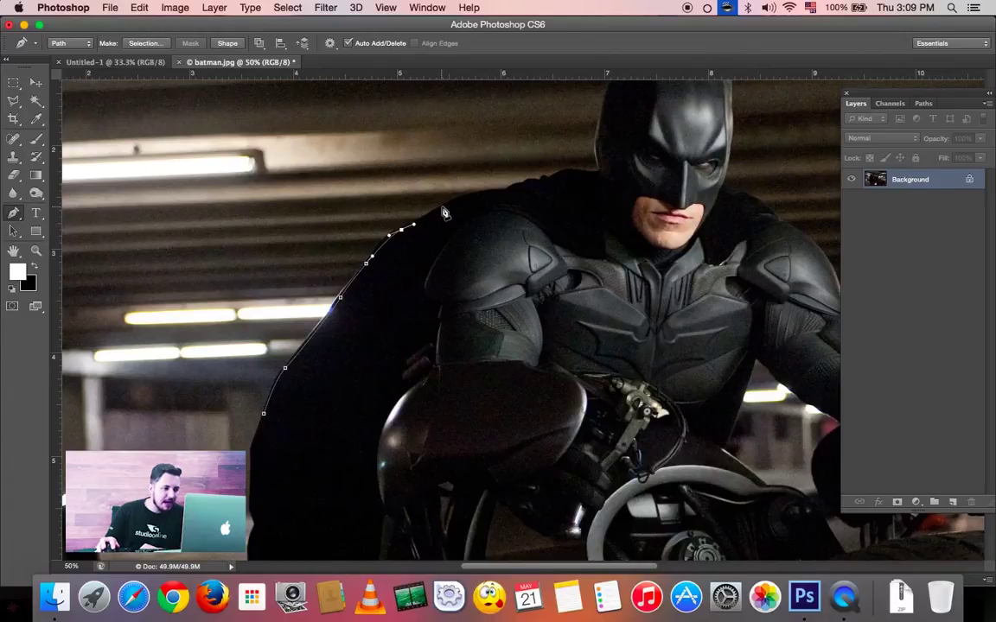
pyautogui.moveTo(490, 192); pyautogui.dragTo(544, 182)
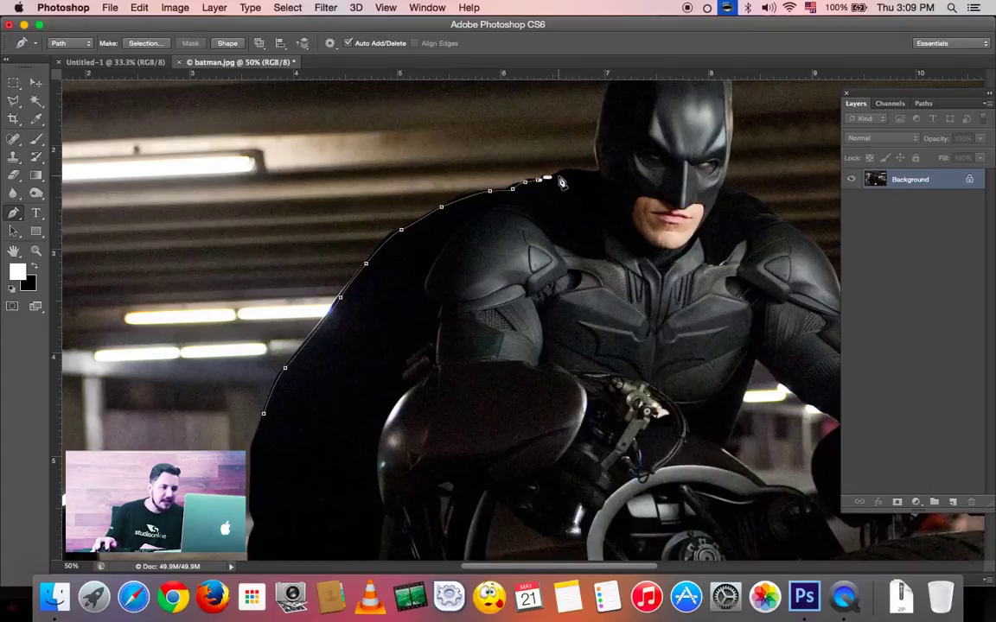
pyautogui.click(559, 174)
pyautogui.click(580, 169)
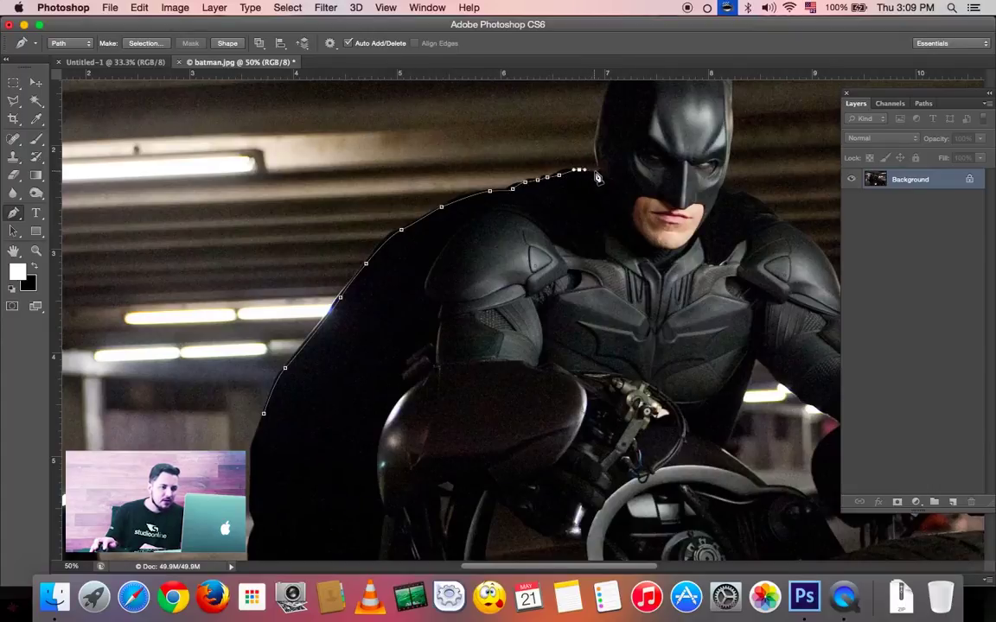
pyautogui.click(593, 171)
pyautogui.press('super+plus')
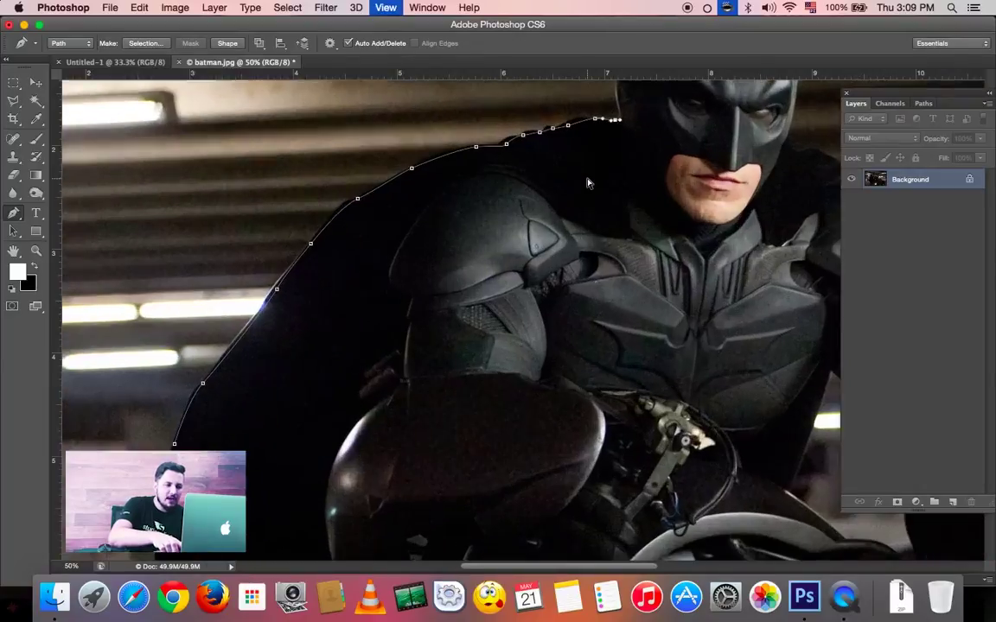
pyautogui.press('super+plus')
pyautogui.moveTo(553, 228); pyautogui.dragTo(501, 292)
pyautogui.moveTo(543, 122)
pyautogui.mouseDown()
pyautogui.moveTo(501, 175)
pyautogui.moveTo(431, 346)
pyautogui.mouseUp()
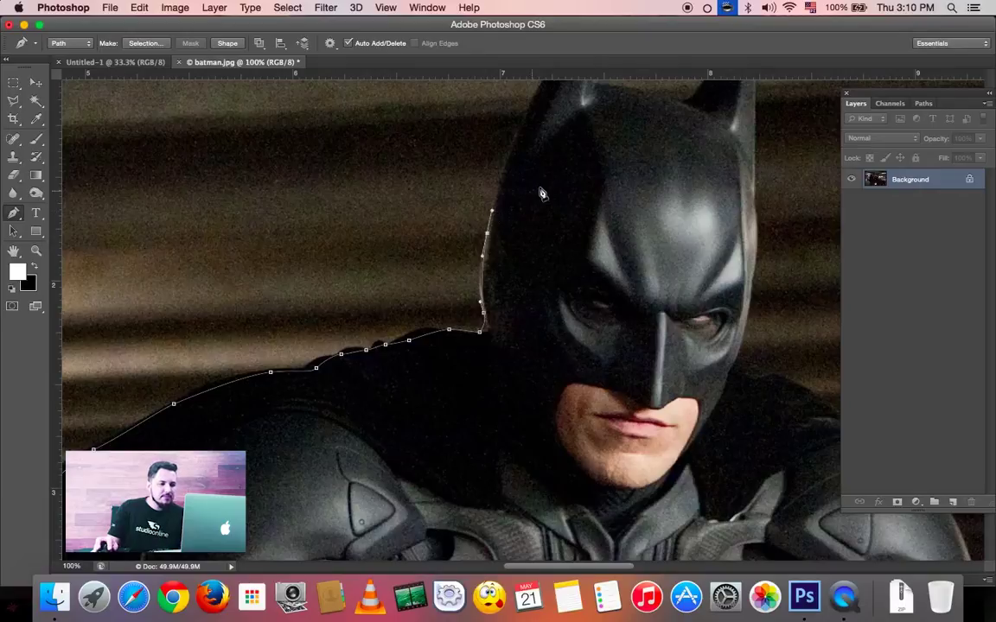
# Step: Trace the path around the first cowl ear, with a sharp corner at its inner edge
pyautogui.moveTo(539, 185); pyautogui.dragTo(506, 303)
pyautogui.moveTo(497, 225); pyautogui.dragTo(513, 193)
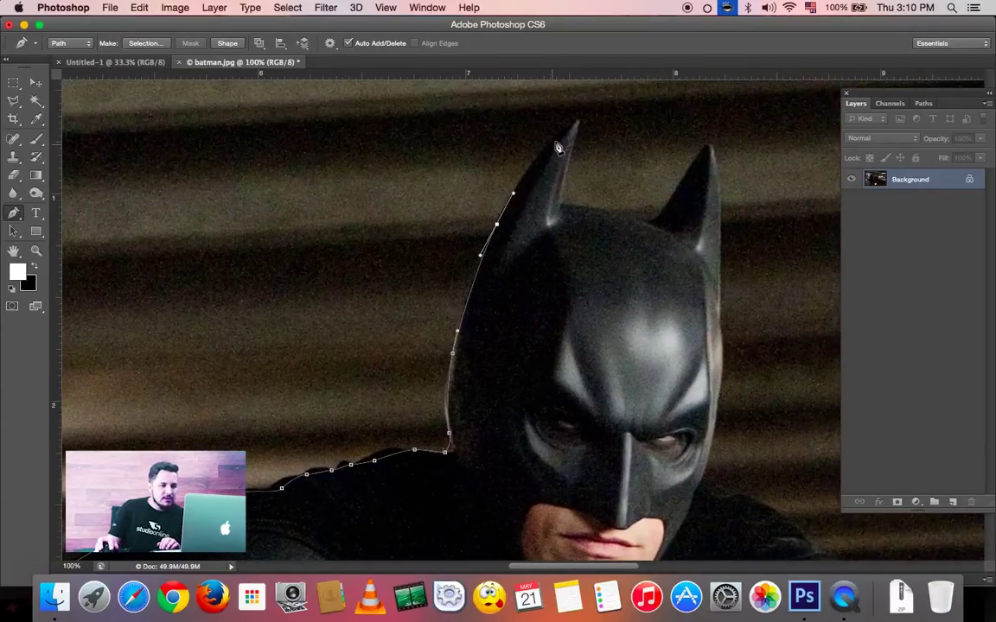
pyautogui.moveTo(567, 123); pyautogui.dragTo(583, 124)
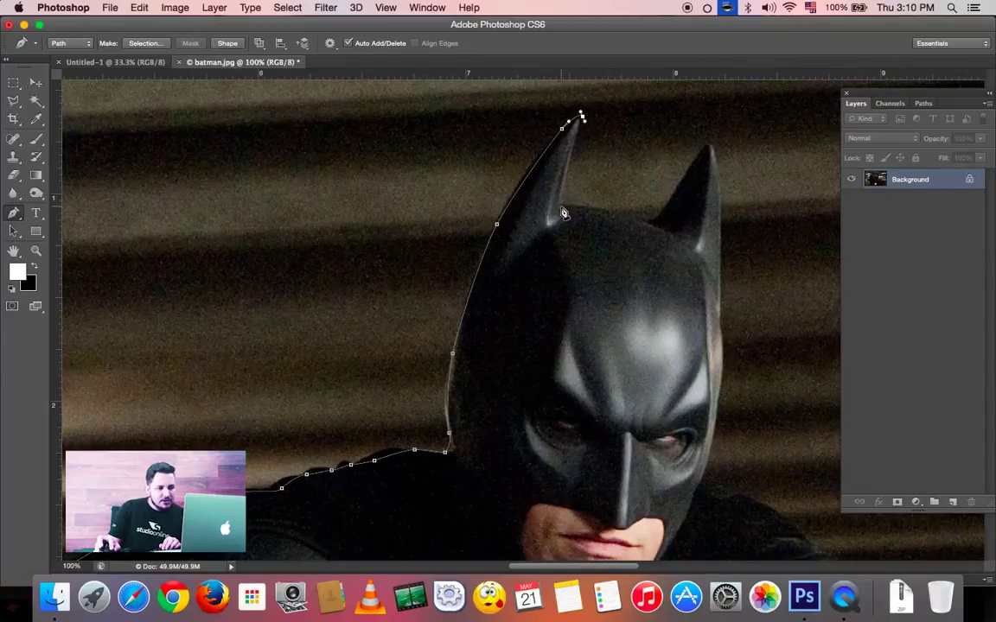
pyautogui.moveTo(561, 206); pyautogui.dragTo(563, 229)
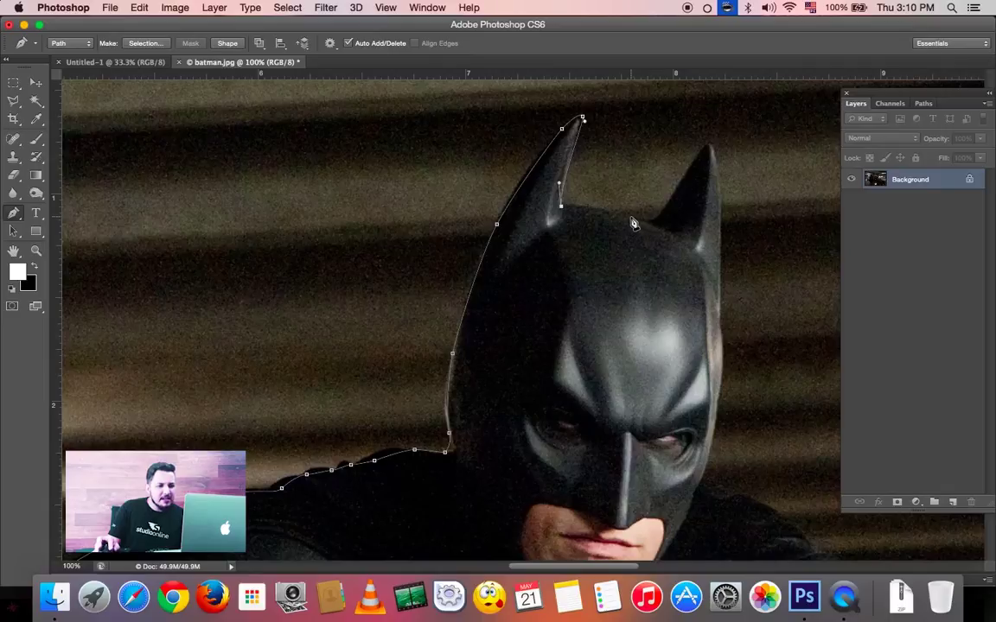
pyautogui.keyDown('alt'); pyautogui.click(561, 206); pyautogui.keyUp('alt')
# Step: Continue the path across the cowl top and around the second ear
pyautogui.moveTo(629, 216); pyautogui.dragTo(646, 226)
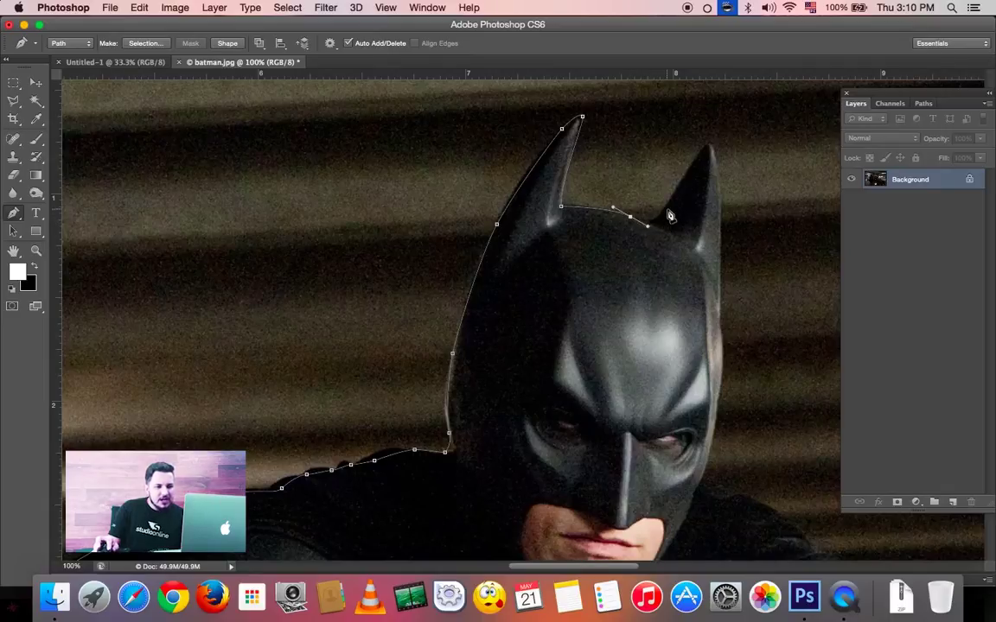
pyautogui.click(666, 209)
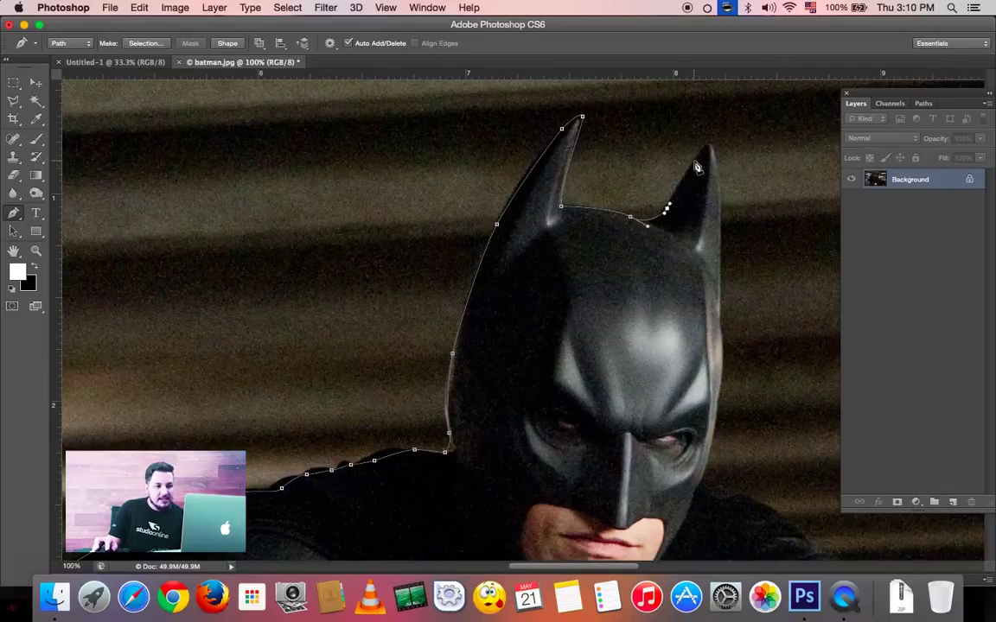
pyautogui.moveTo(700, 154); pyautogui.dragTo(713, 153)
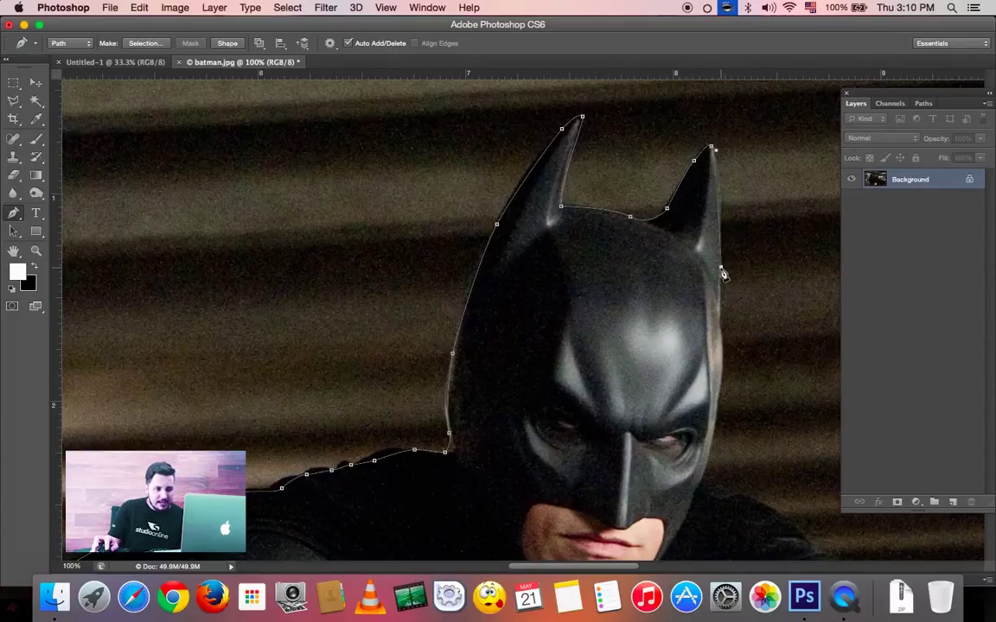
pyautogui.moveTo(723, 275); pyautogui.dragTo(724, 292)
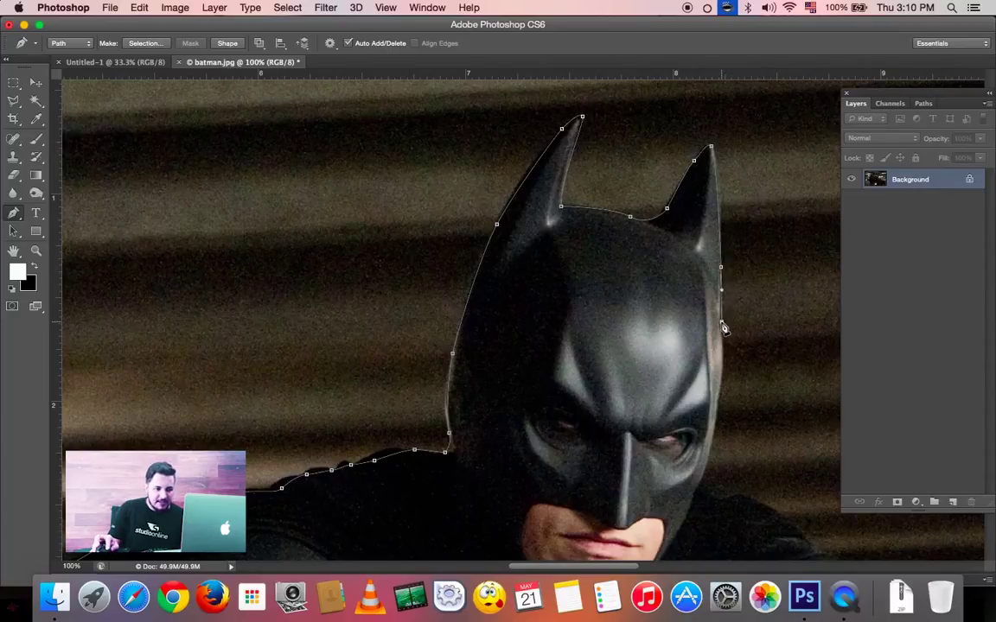
pyautogui.moveTo(751, 371); pyautogui.dragTo(733, 225)
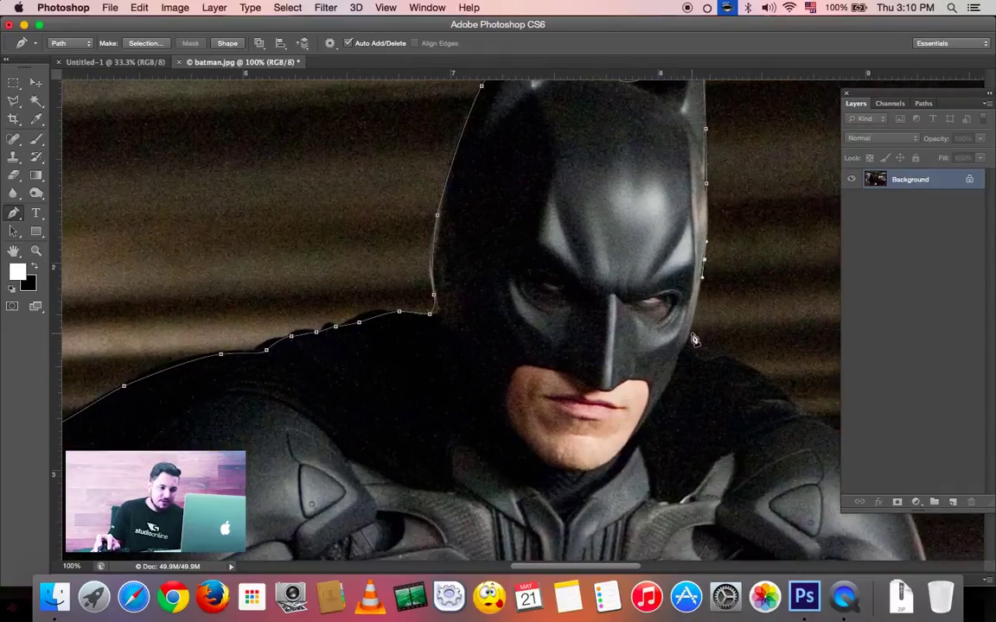
# Step: Extend the path down the mask's right edge, the shoulder armour and the arm
pyautogui.moveTo(691, 335)
pyautogui.mouseDown()
pyautogui.moveTo(687, 346)
pyautogui.moveTo(501, 260)
pyautogui.mouseUp()
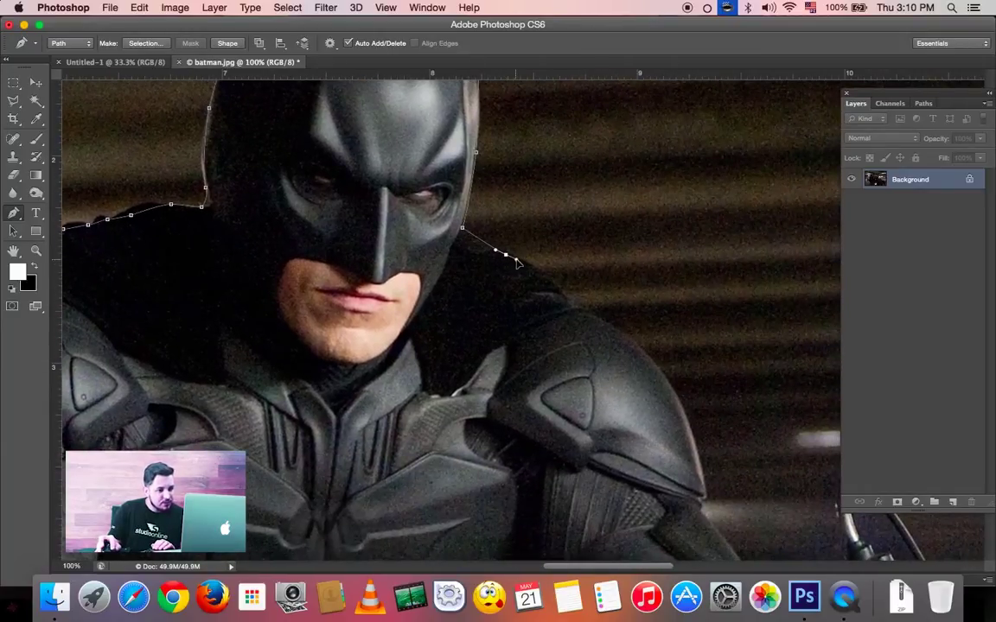
pyautogui.moveTo(506, 255); pyautogui.dragTo(570, 298)
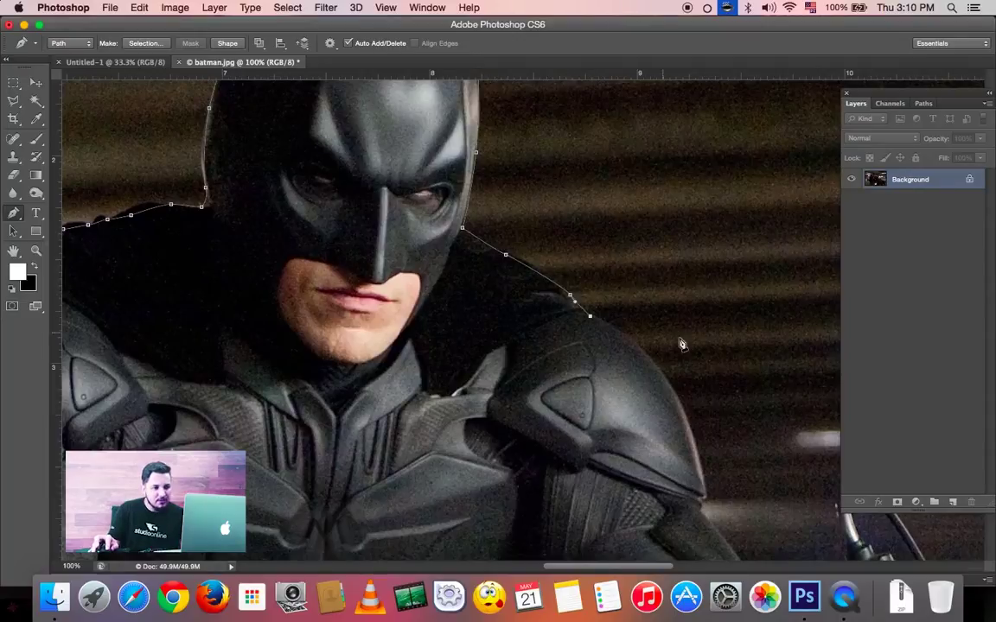
pyautogui.scroll(-5, 605, 303)
pyautogui.hscroll(5, 605, 303)
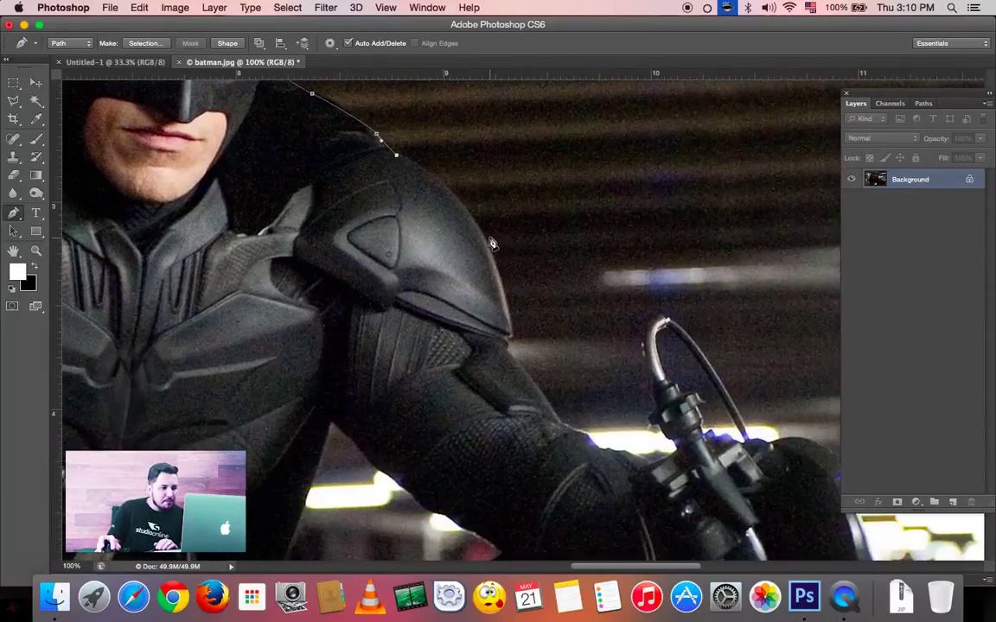
pyautogui.moveTo(483, 233); pyautogui.dragTo(512, 292)
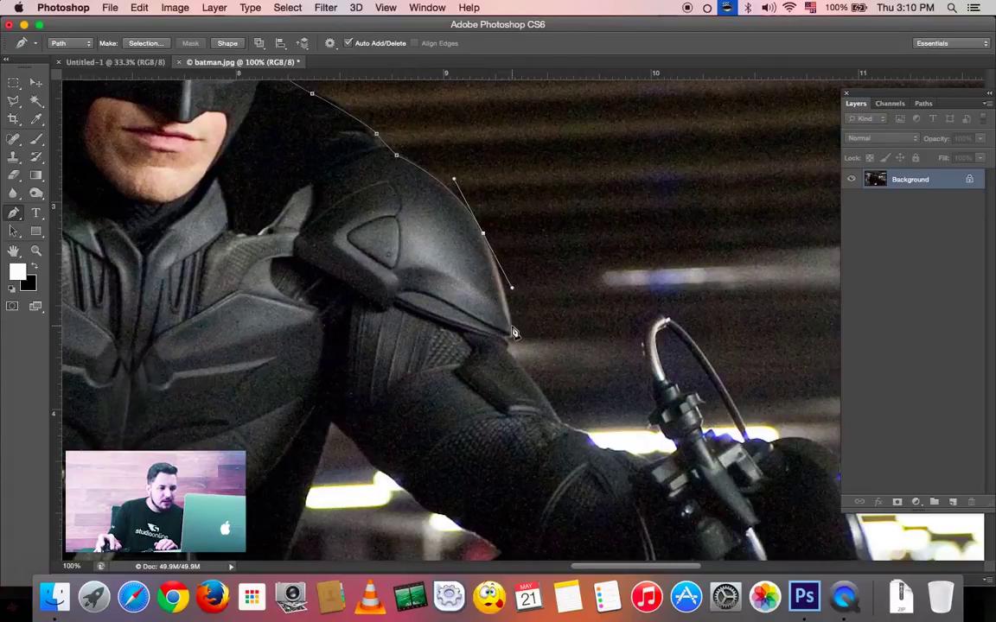
pyautogui.moveTo(512, 347); pyautogui.dragTo(508, 344)
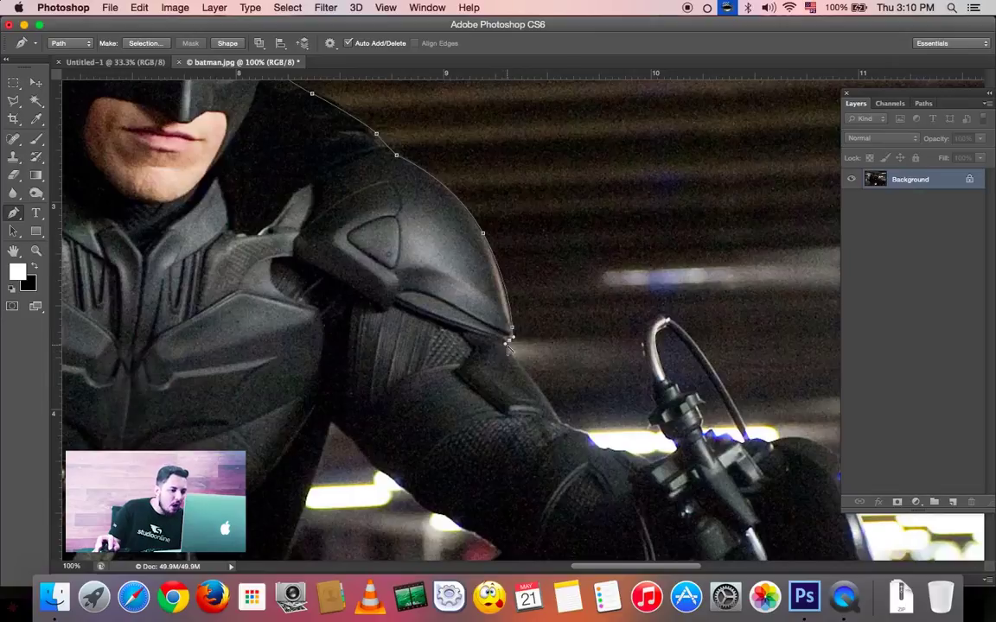
pyautogui.moveTo(521, 366); pyautogui.dragTo(529, 380)
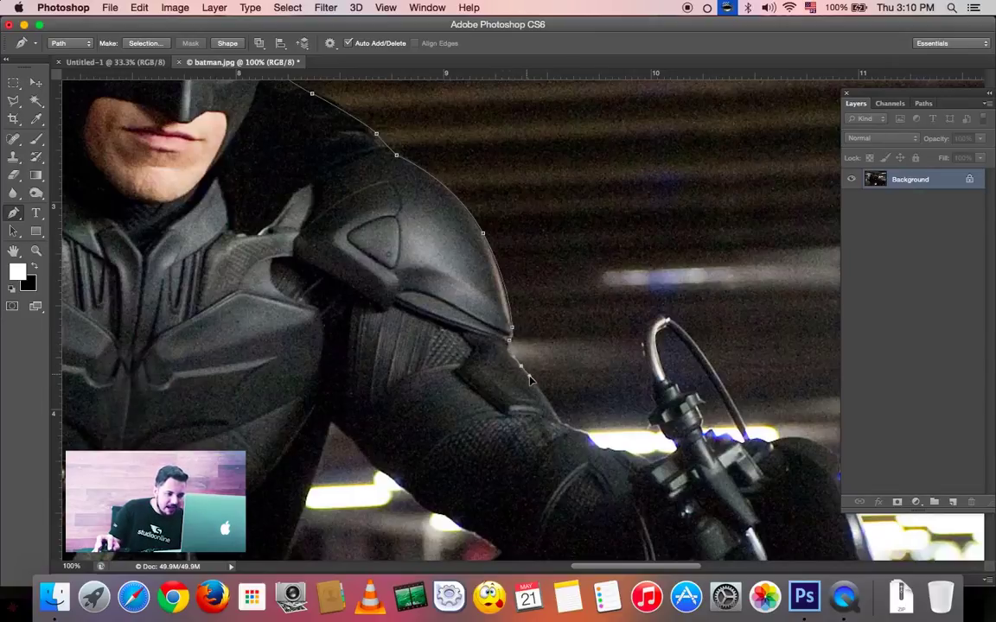
pyautogui.moveTo(557, 417); pyautogui.dragTo(591, 437)
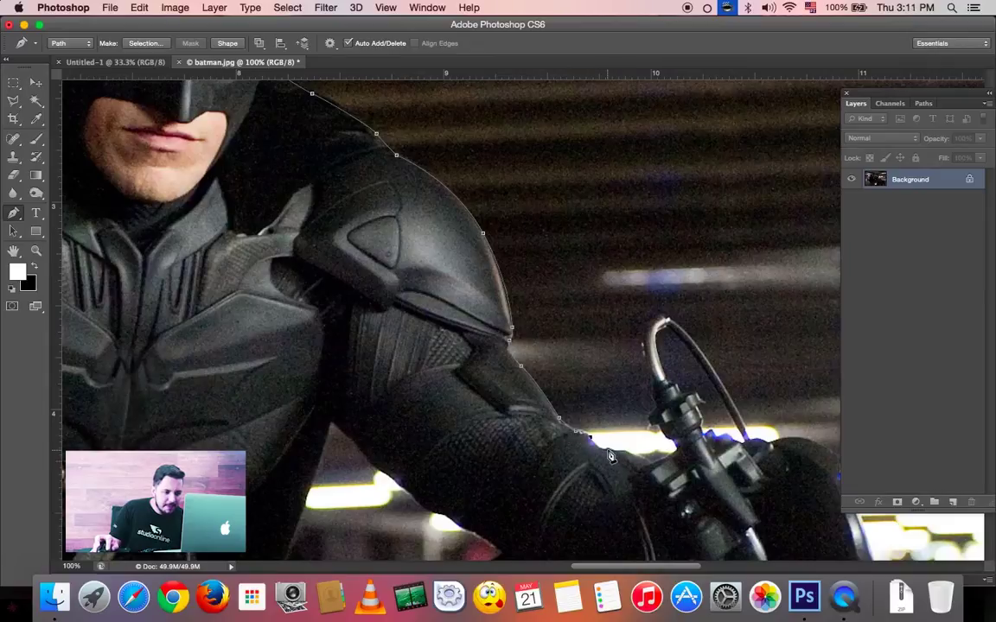
pyautogui.moveTo(619, 458); pyautogui.dragTo(667, 457)
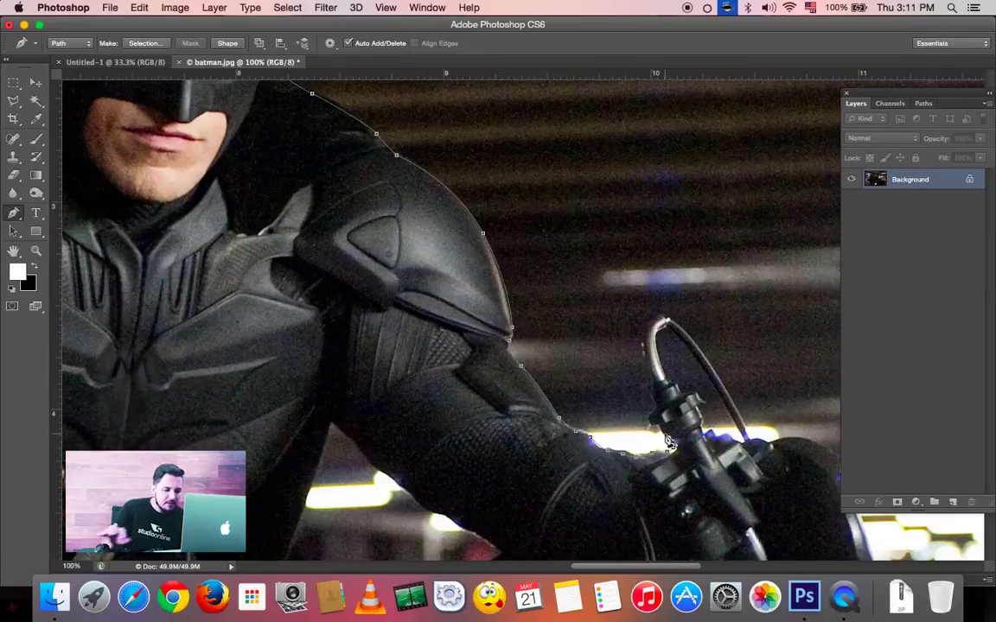
# Step: At 200% zoom, loop the path around the handlebar and over the bike's front
pyautogui.press('super+plus')
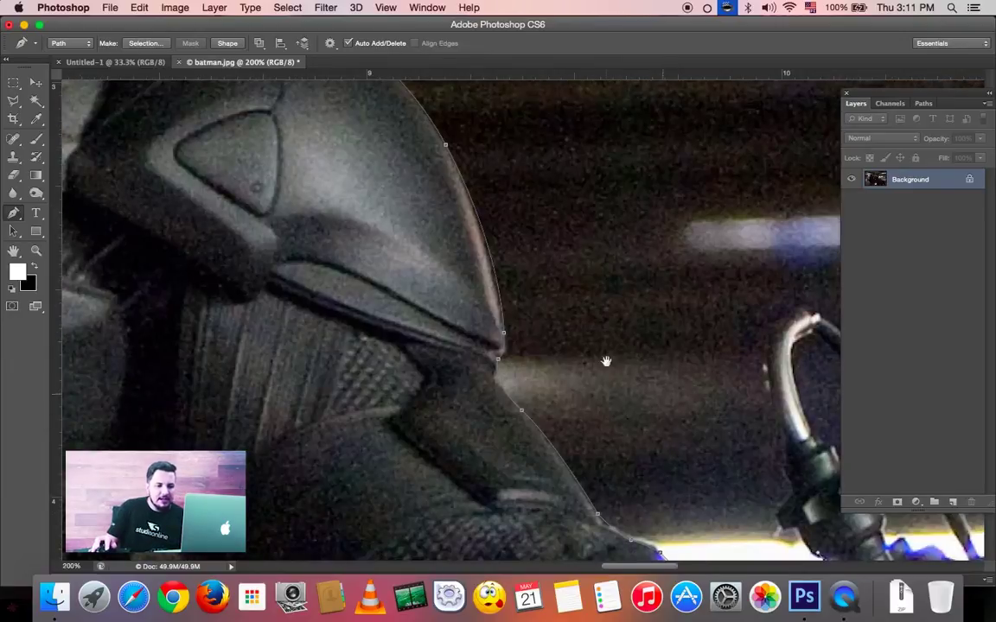
pyautogui.moveTo(605, 360); pyautogui.dragTo(354, 227)
pyautogui.moveTo(518, 393); pyautogui.dragTo(533, 431)
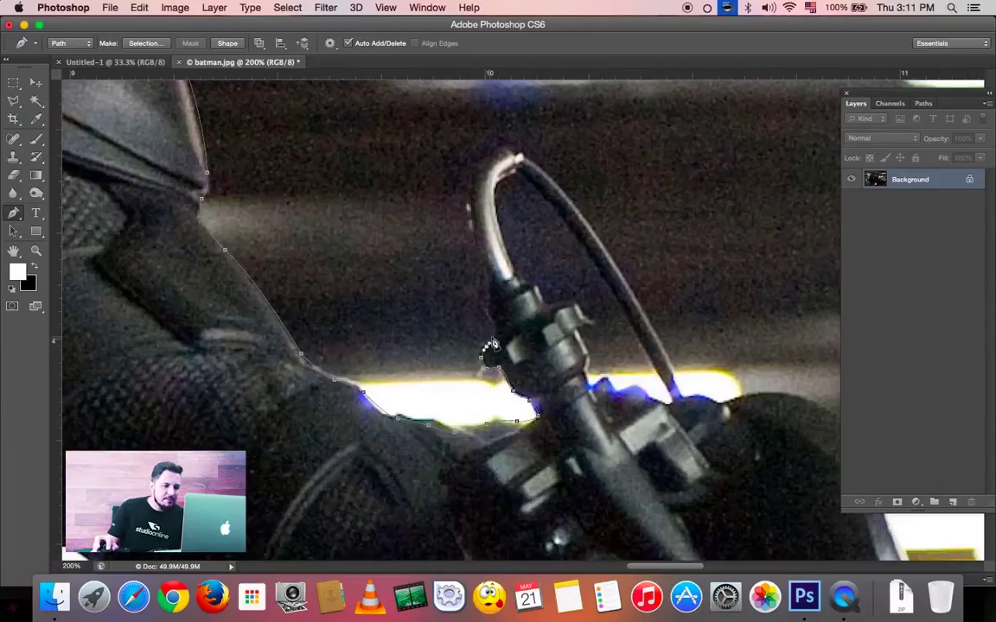
pyautogui.click(488, 297)
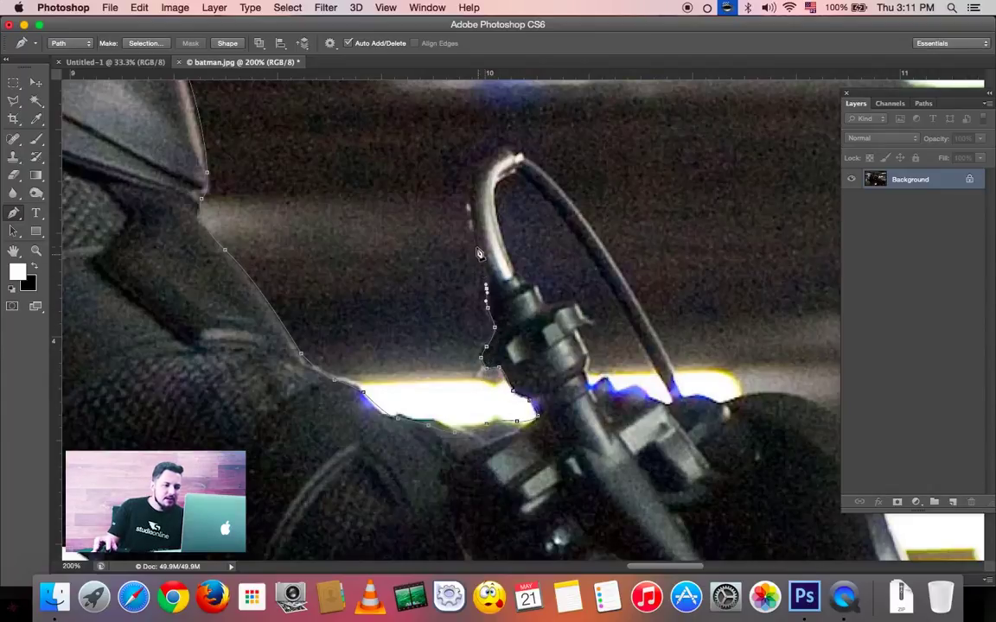
pyautogui.moveTo(472, 194); pyautogui.dragTo(472, 177)
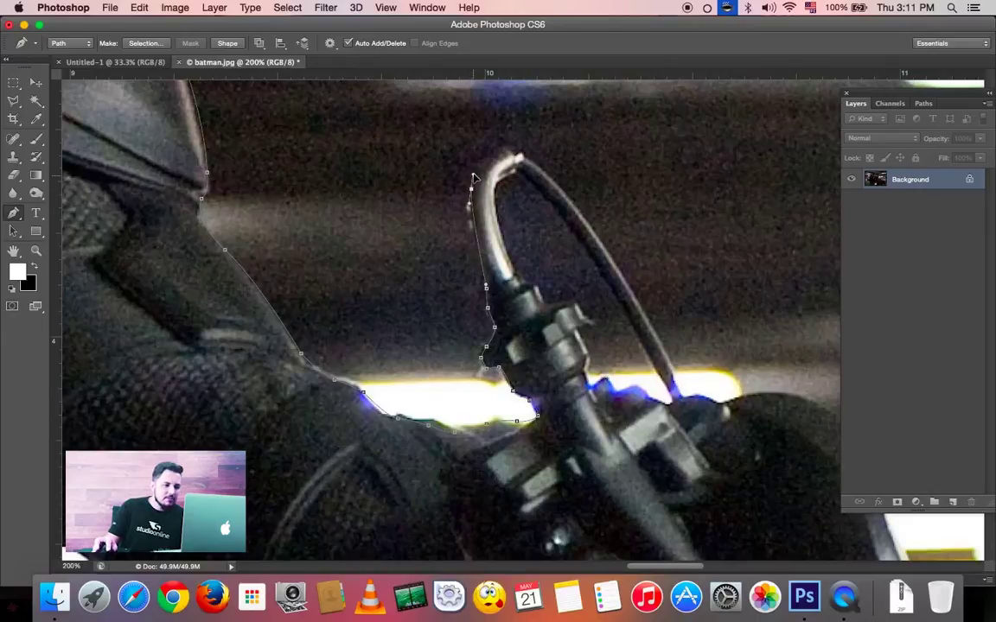
pyautogui.moveTo(515, 150); pyautogui.dragTo(536, 156)
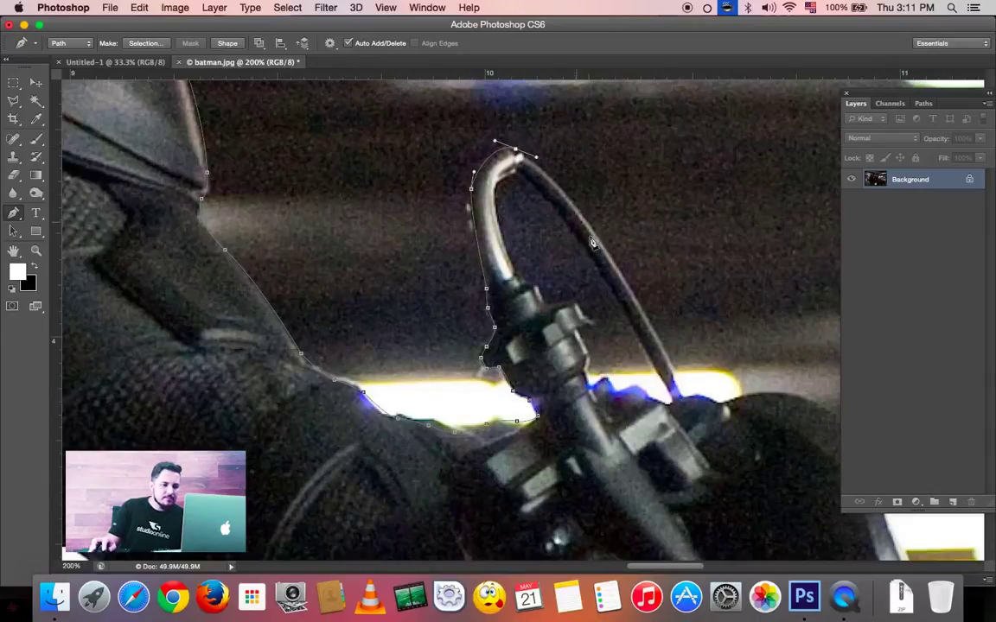
pyautogui.moveTo(636, 300); pyautogui.dragTo(663, 350)
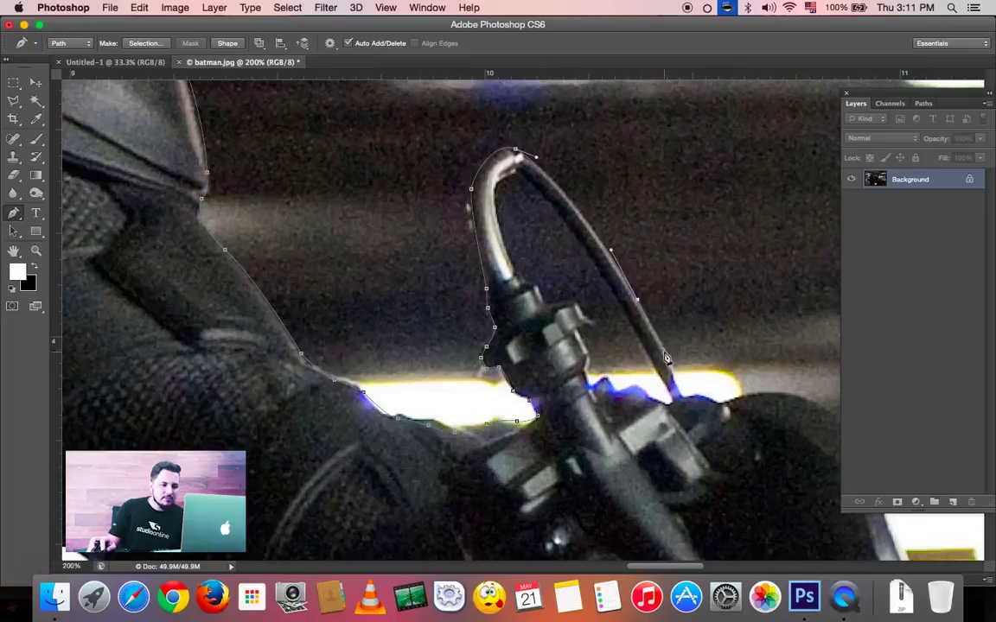
pyautogui.moveTo(685, 405); pyautogui.dragTo(400, 252)
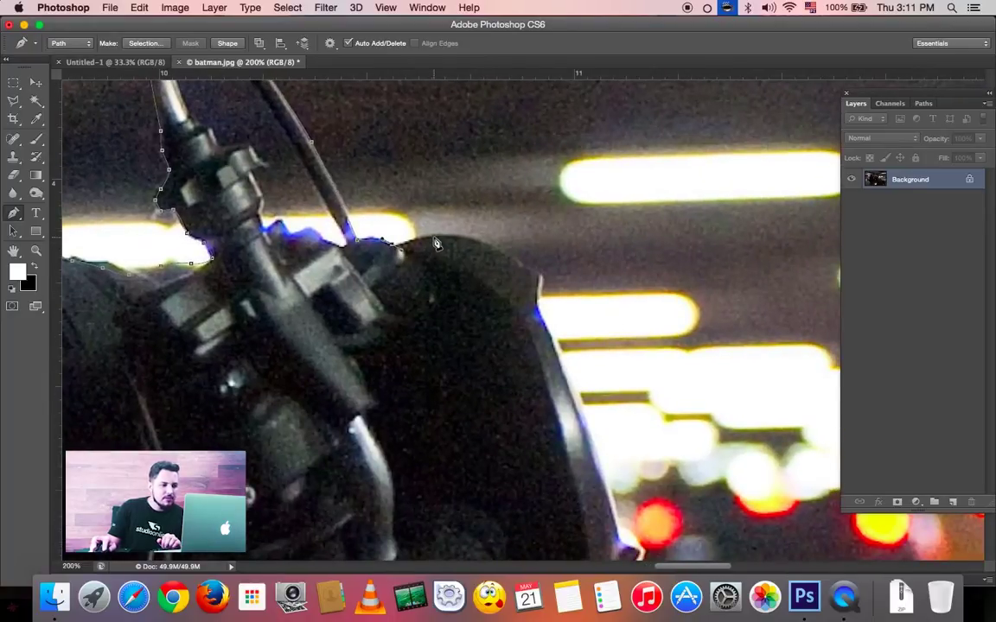
pyautogui.moveTo(434, 236); pyautogui.dragTo(509, 257)
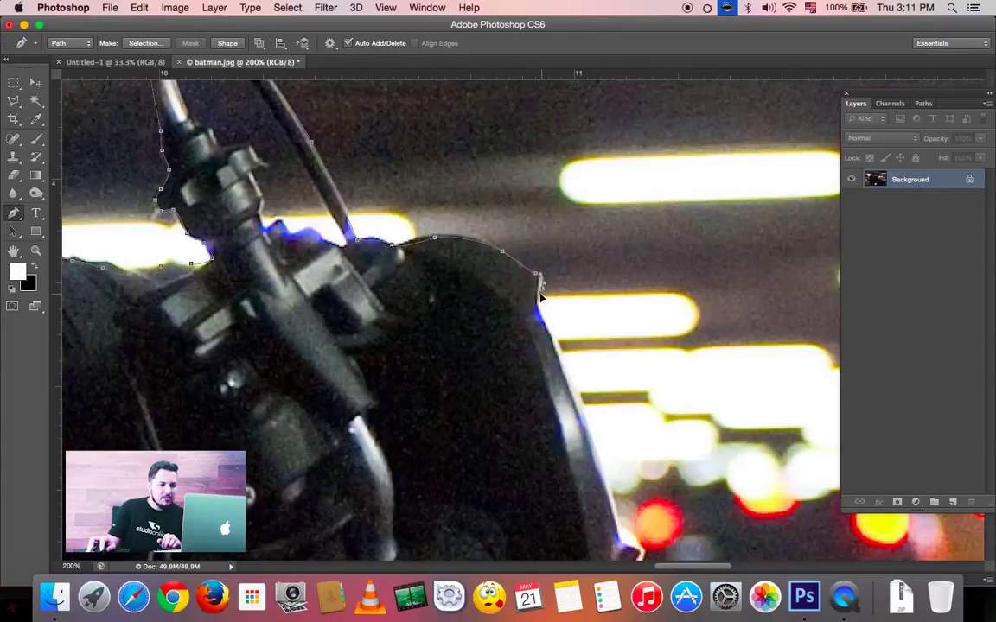
# Step: Trace down the bike front's right edge and along the helmet's rounded lower edge to the tyre
pyautogui.scroll(-5, 506, 229)
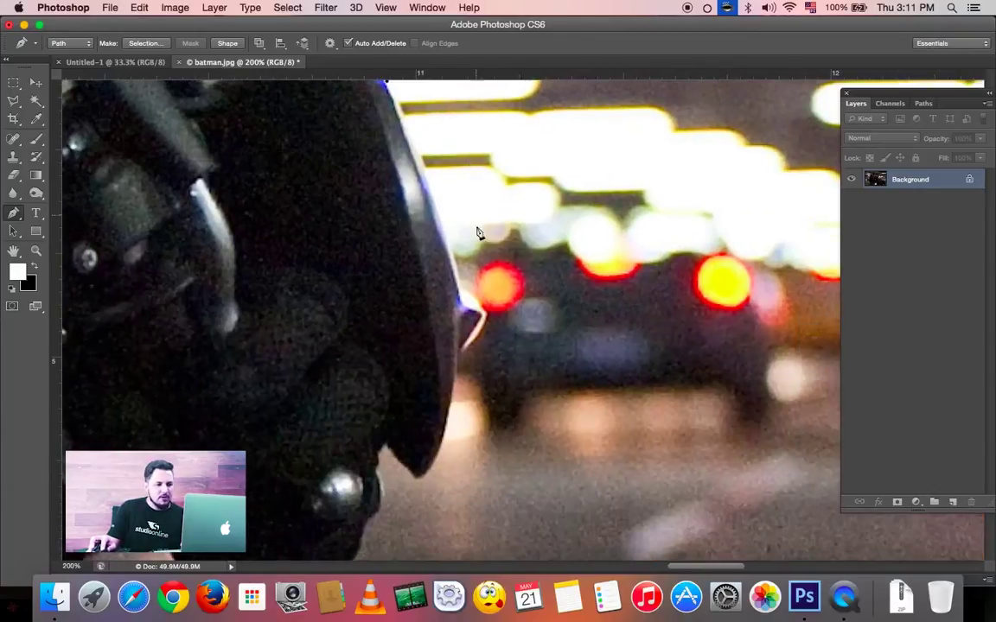
pyautogui.click(453, 257)
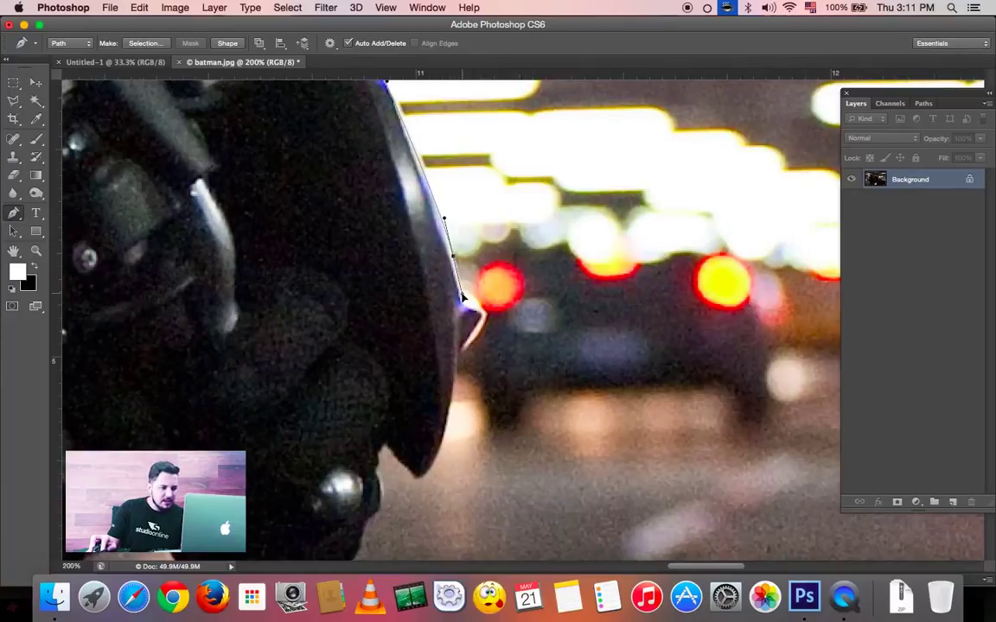
pyautogui.click(462, 293)
pyautogui.click(448, 417)
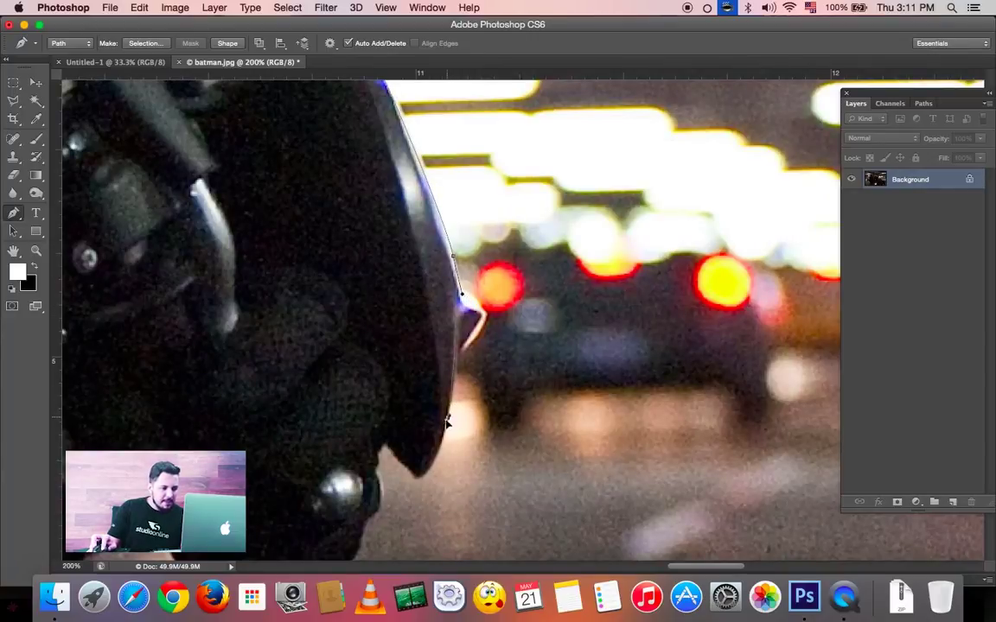
pyautogui.click(416, 480)
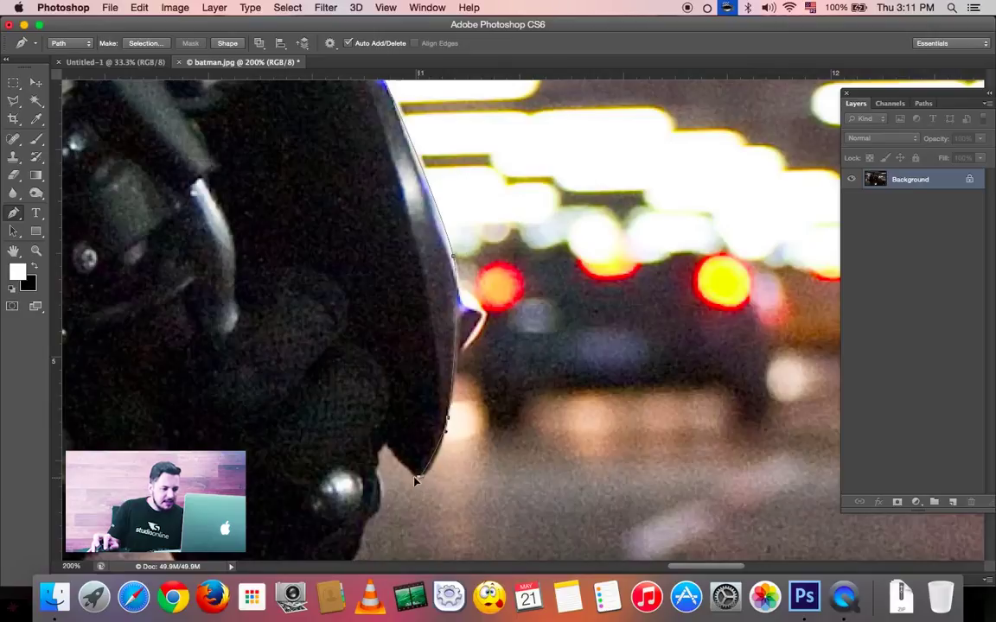
pyautogui.moveTo(394, 463); pyautogui.dragTo(471, 295)
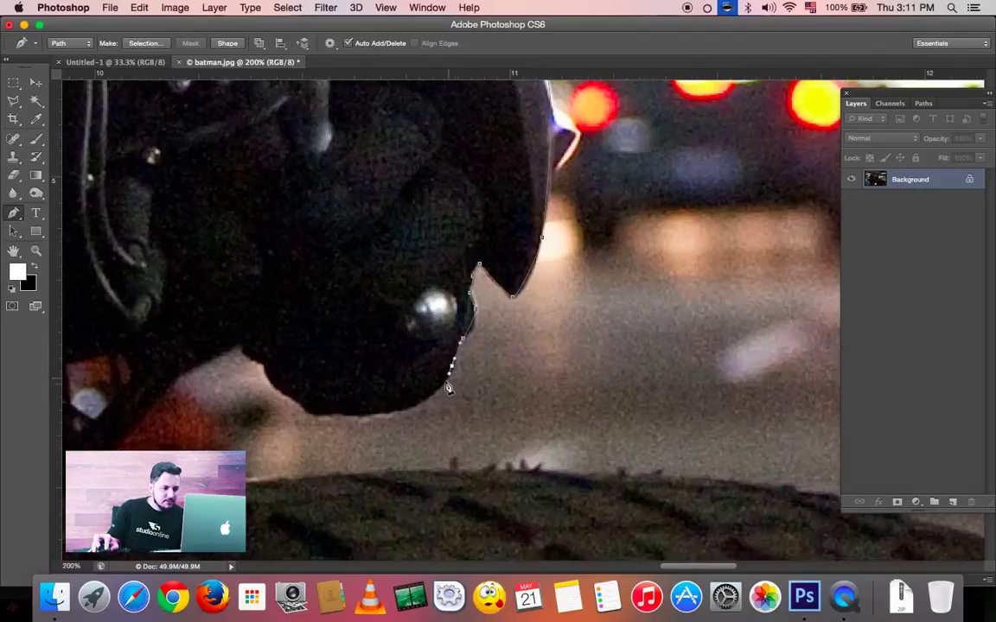
pyautogui.moveTo(451, 378); pyautogui.dragTo(628, 346)
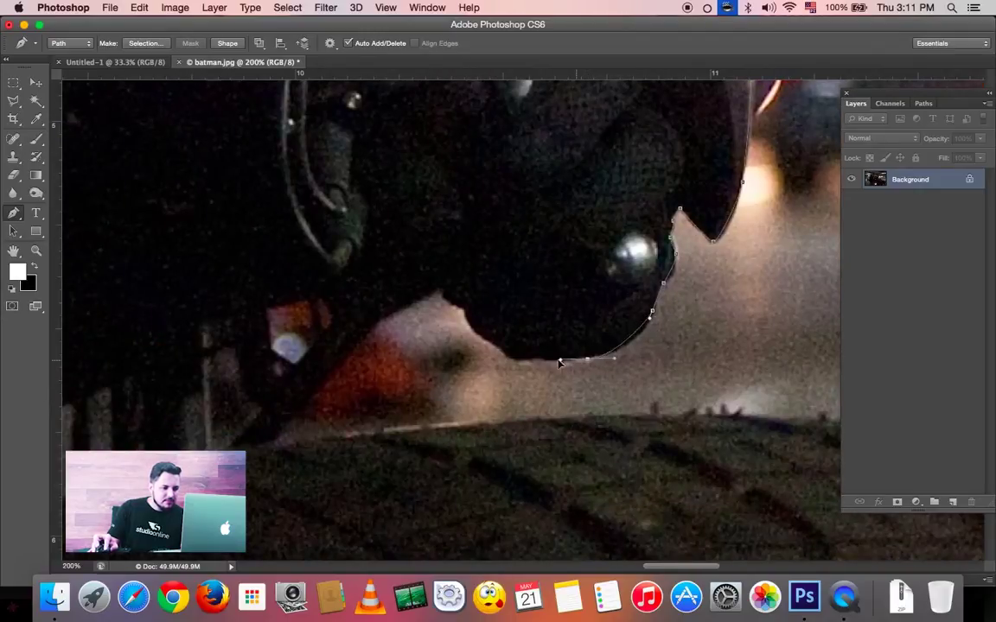
pyautogui.moveTo(559, 363); pyautogui.dragTo(511, 363)
pyautogui.click(493, 346)
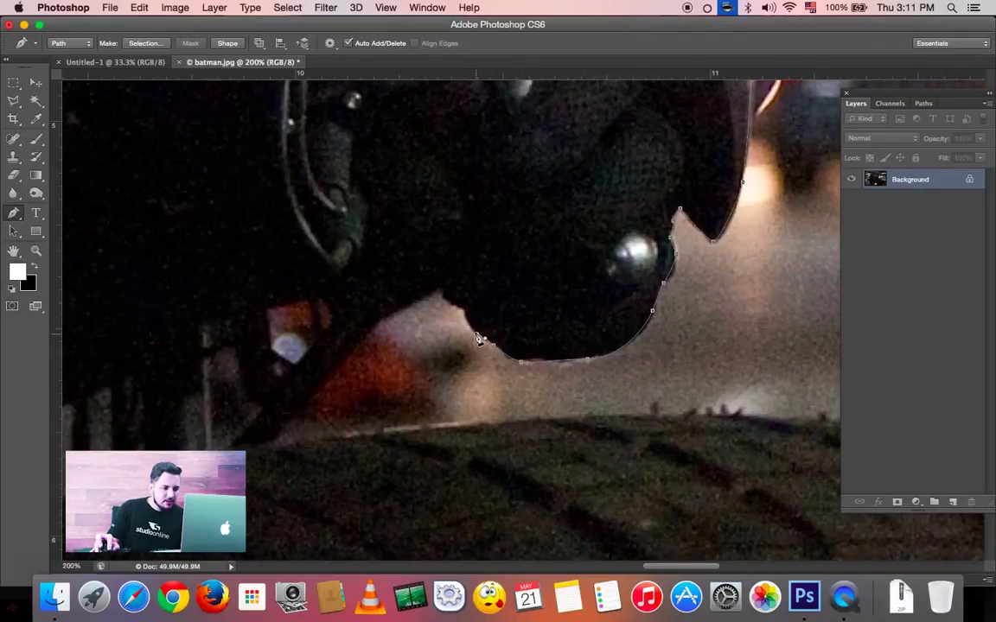
pyautogui.click(461, 310)
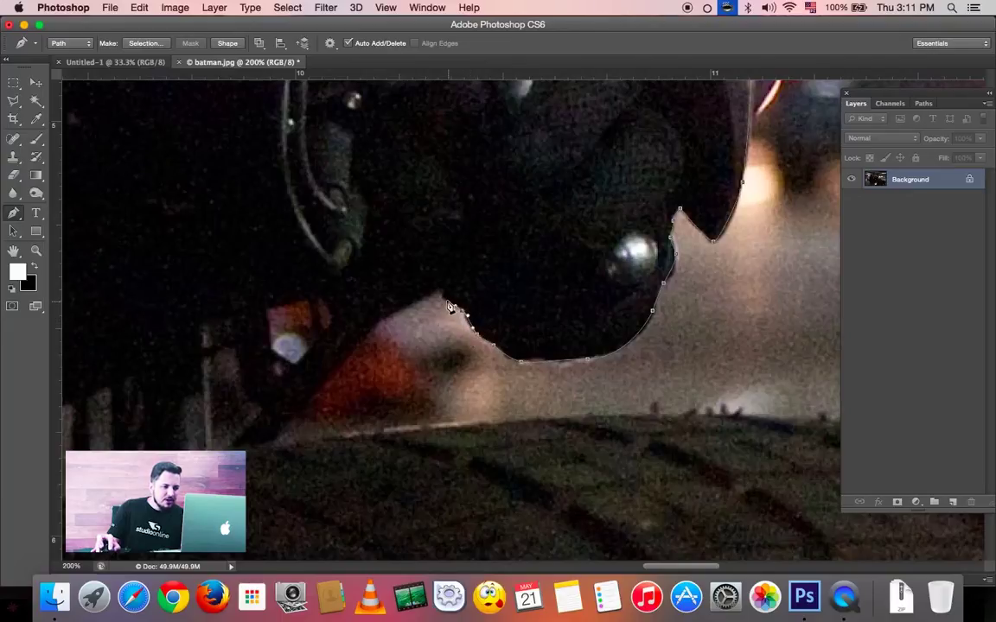
pyautogui.click(375, 327)
pyautogui.click(274, 441)
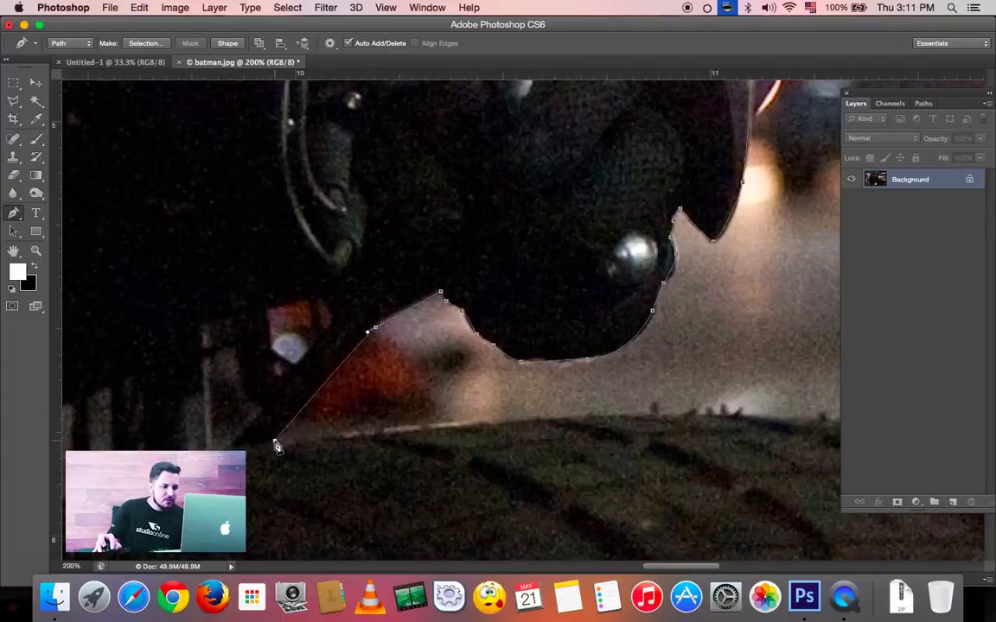
# Step: Outline the tyre's top and right side, cornering onto the front bracket's top edge
pyautogui.moveTo(431, 341); pyautogui.dragTo(247, 209)
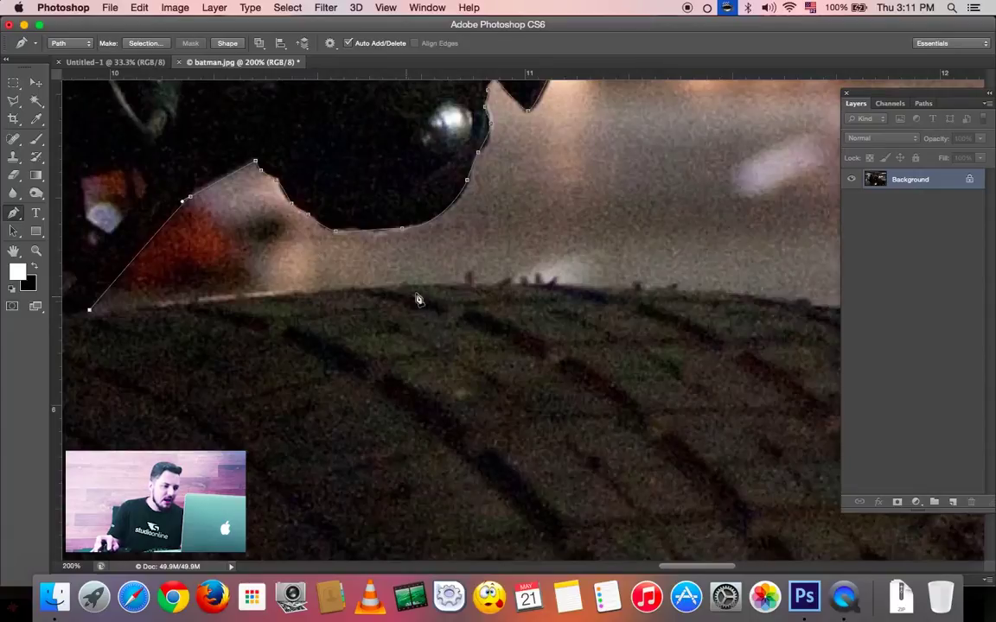
pyautogui.moveTo(445, 287); pyautogui.dragTo(496, 281)
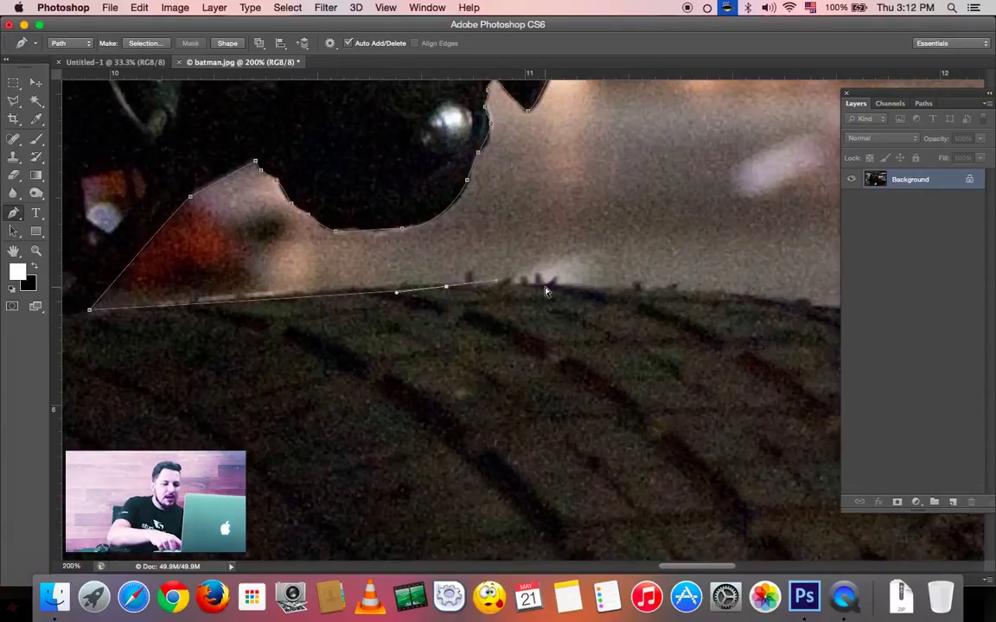
pyautogui.press('super+minus')
pyautogui.press('super+minus')
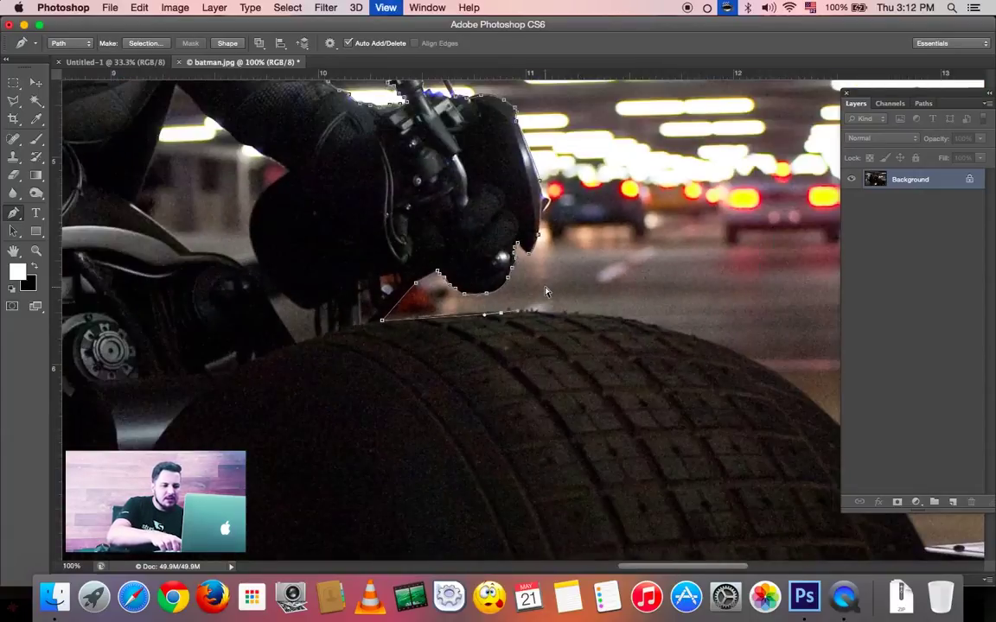
pyautogui.press('super+minus')
pyautogui.press('super+minus')
pyautogui.moveTo(627, 305)
pyautogui.mouseDown()
pyautogui.moveTo(458, 237)
pyautogui.moveTo(497, 261)
pyautogui.mouseUp()
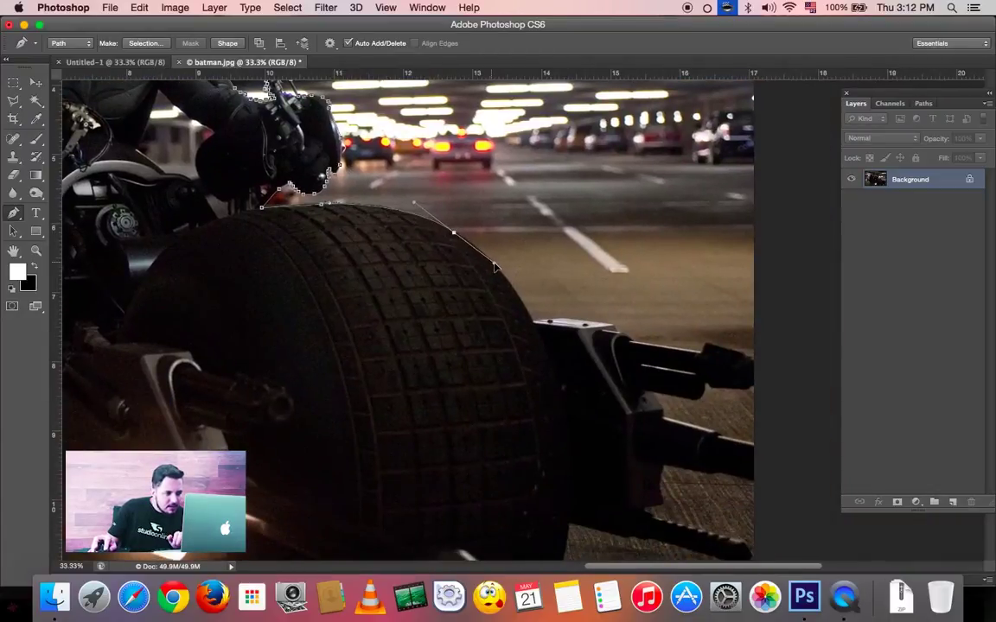
pyautogui.moveTo(531, 320); pyautogui.dragTo(540, 340)
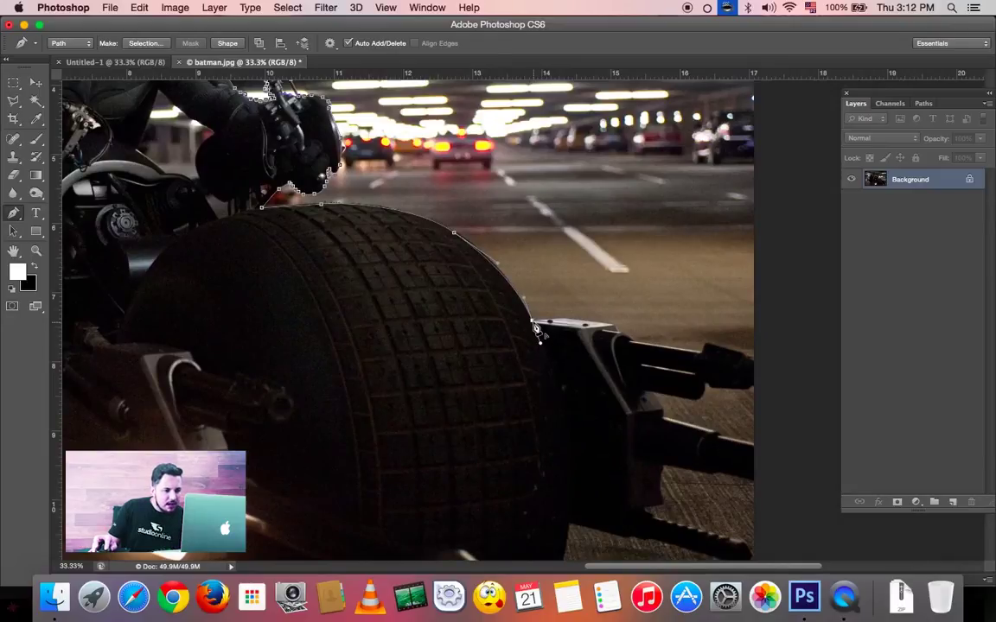
pyautogui.keyDown('alt'); pyautogui.click(532, 322); pyautogui.keyUp('alt')
pyautogui.click(612, 330)
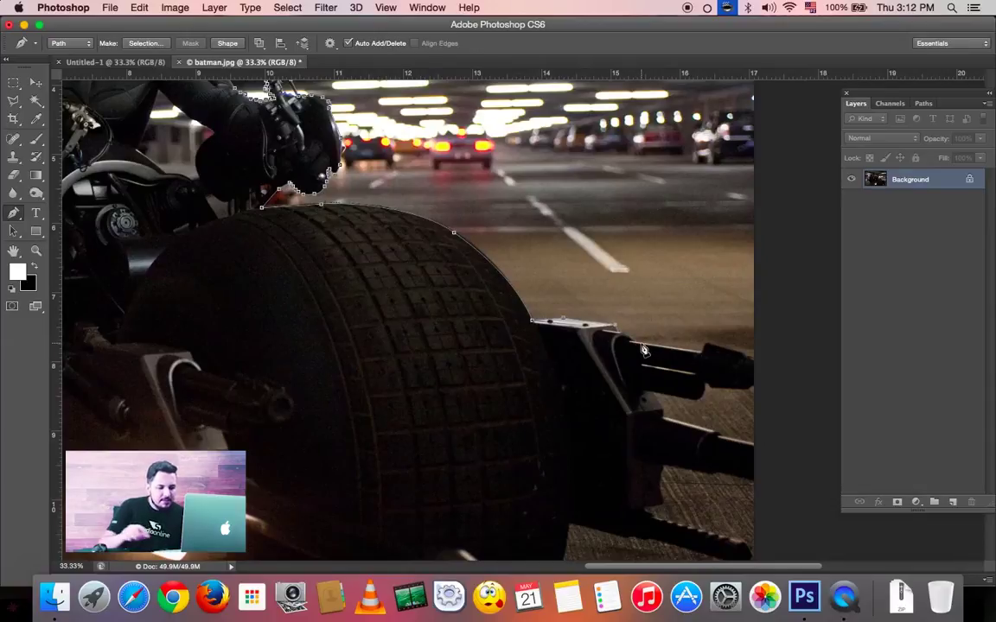
pyautogui.press('super+plus')
pyautogui.press('super+plus')
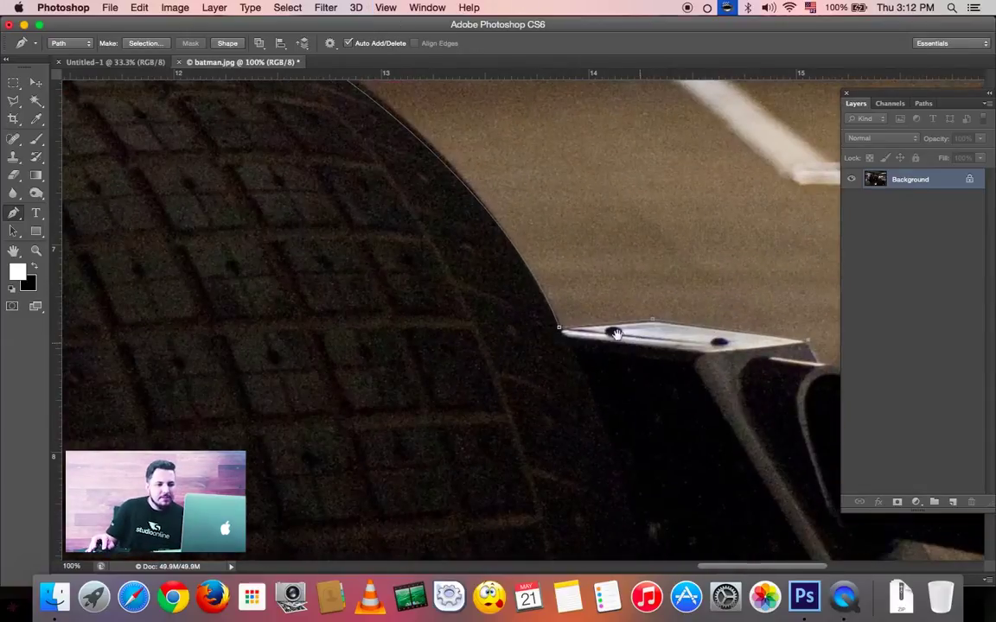
# Step: Trace the front bracket and the upper fork tube's end and underside
pyautogui.moveTo(763, 353); pyautogui.dragTo(383, 244)
pyautogui.press('super+r')
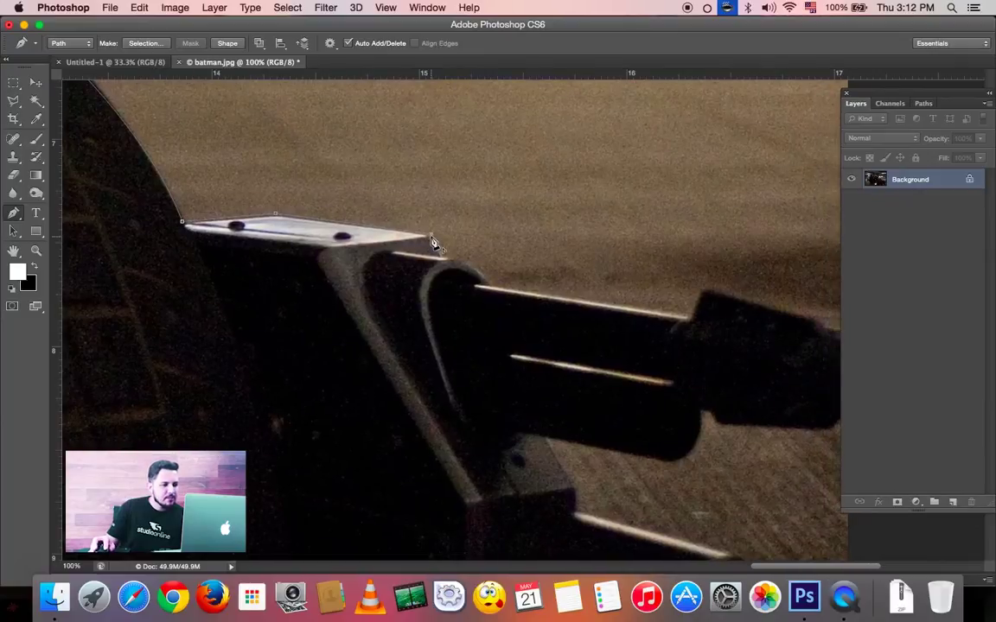
pyautogui.moveTo(493, 290); pyautogui.dragTo(503, 304)
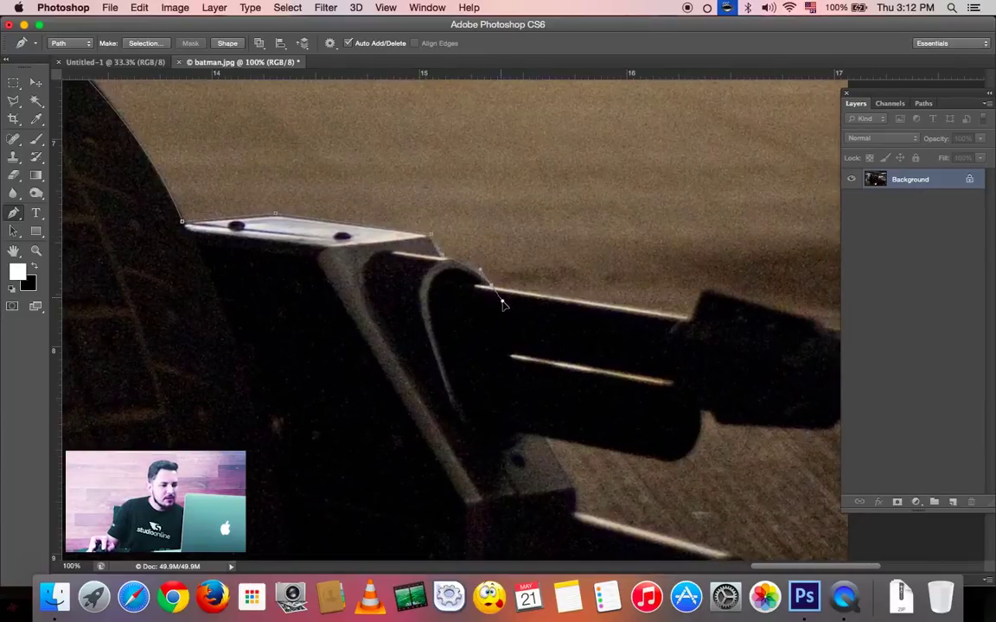
pyautogui.keyDown('alt'); pyautogui.click(492, 287); pyautogui.keyUp('alt')
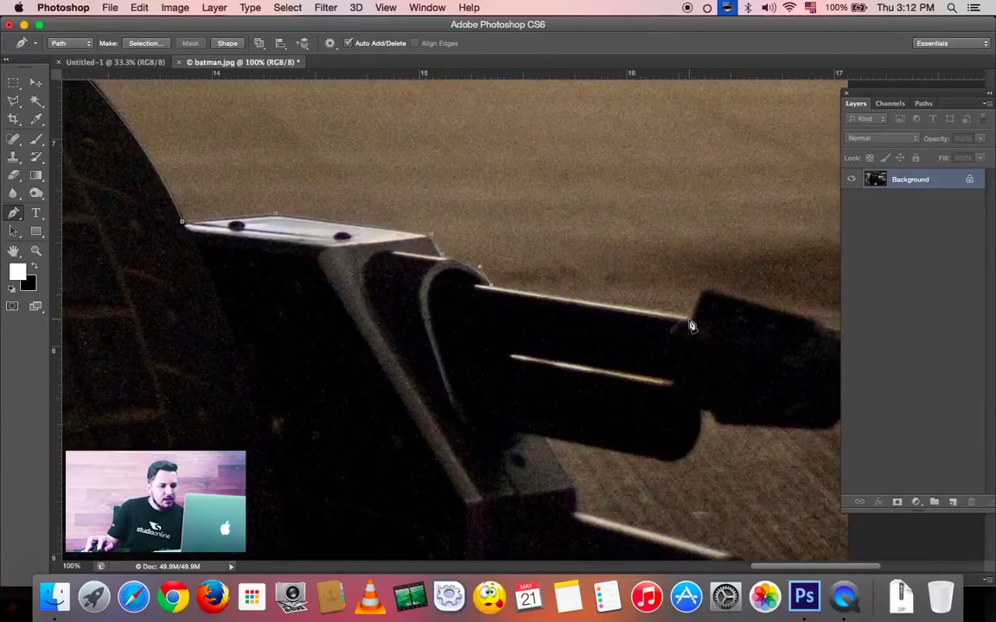
pyautogui.moveTo(707, 289); pyautogui.dragTo(714, 287)
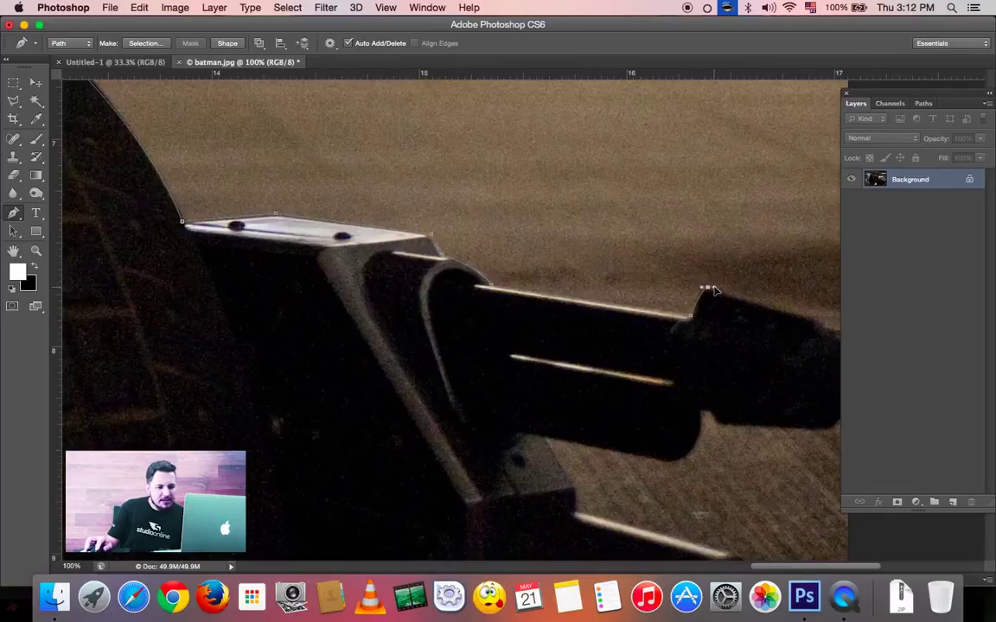
pyautogui.moveTo(794, 321); pyautogui.dragTo(665, 288)
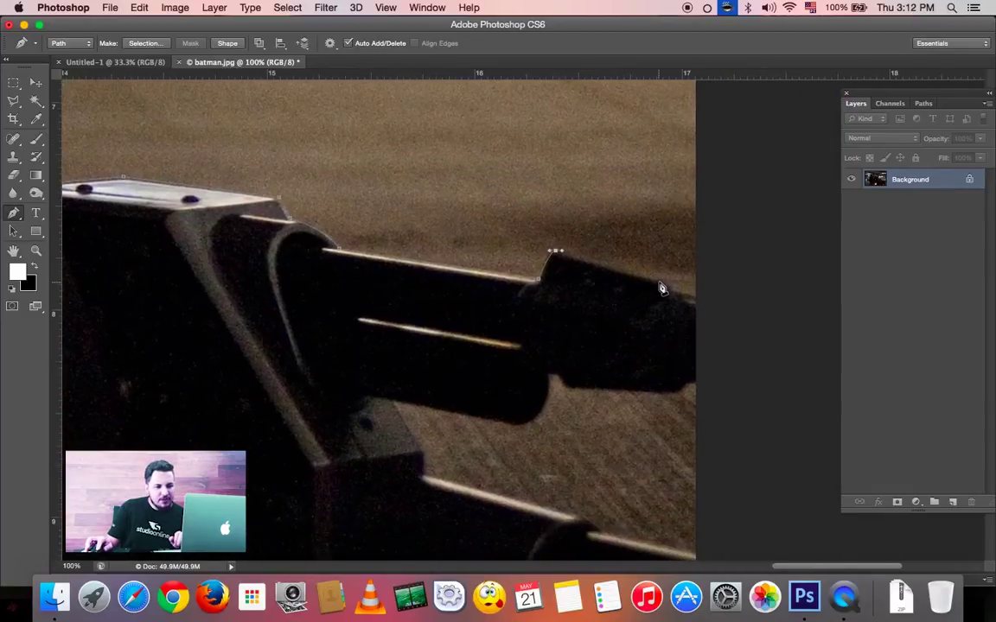
pyautogui.moveTo(683, 299); pyautogui.dragTo(698, 301)
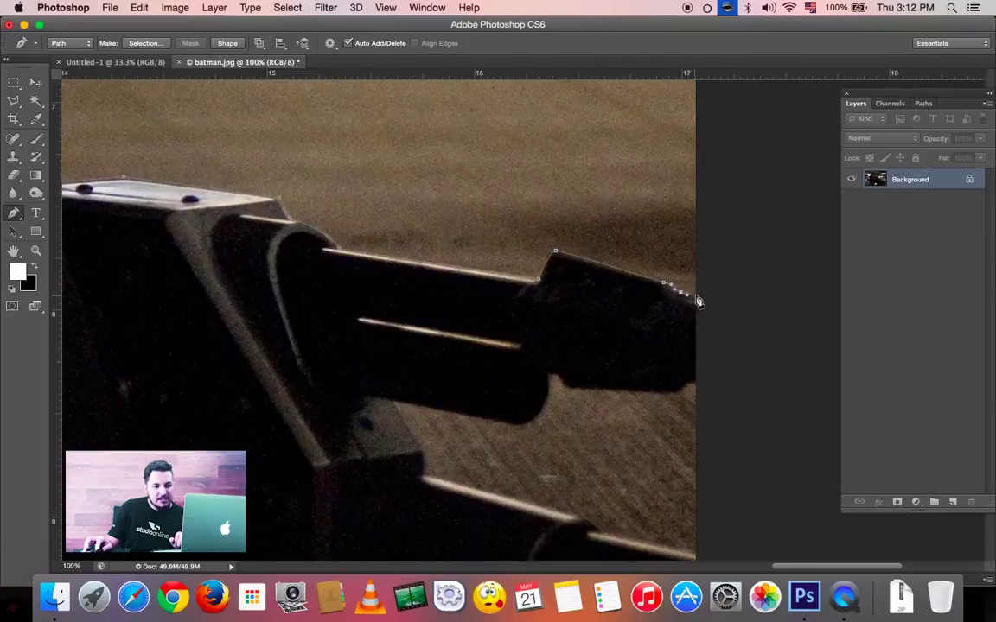
pyautogui.click(700, 387)
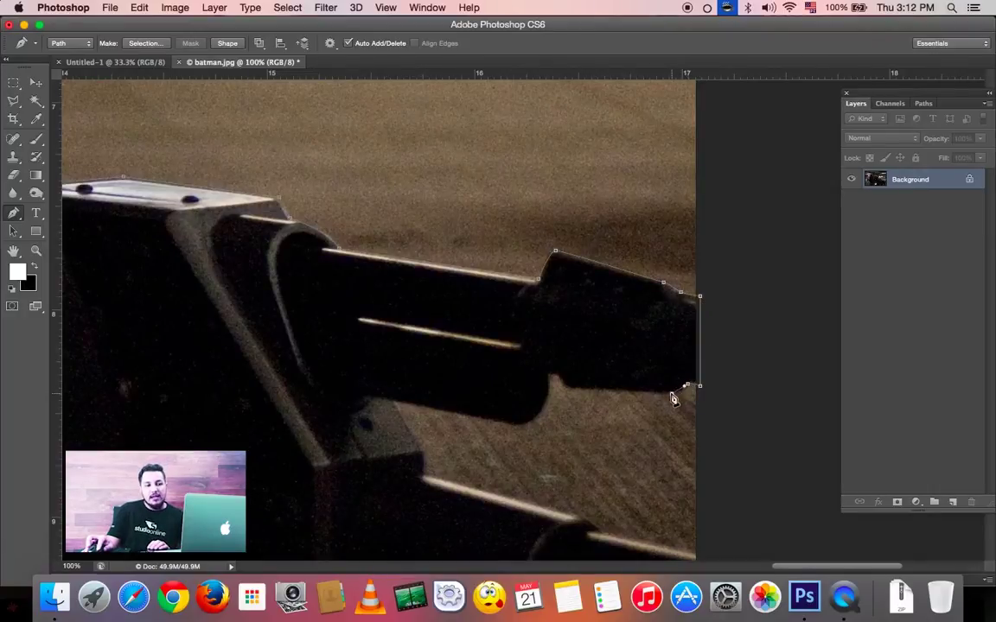
pyautogui.click(672, 395)
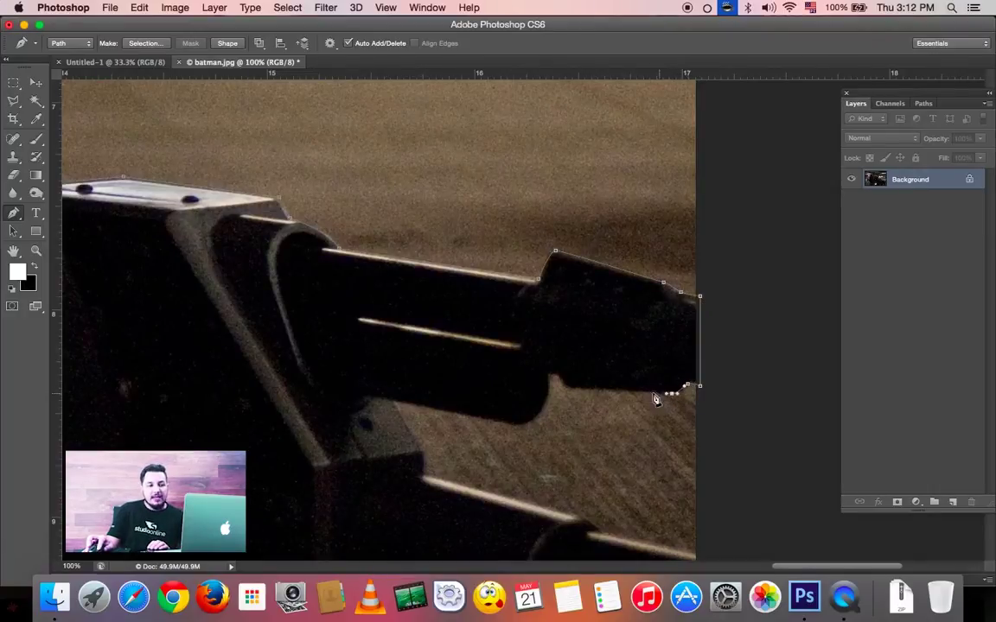
pyautogui.click(550, 376)
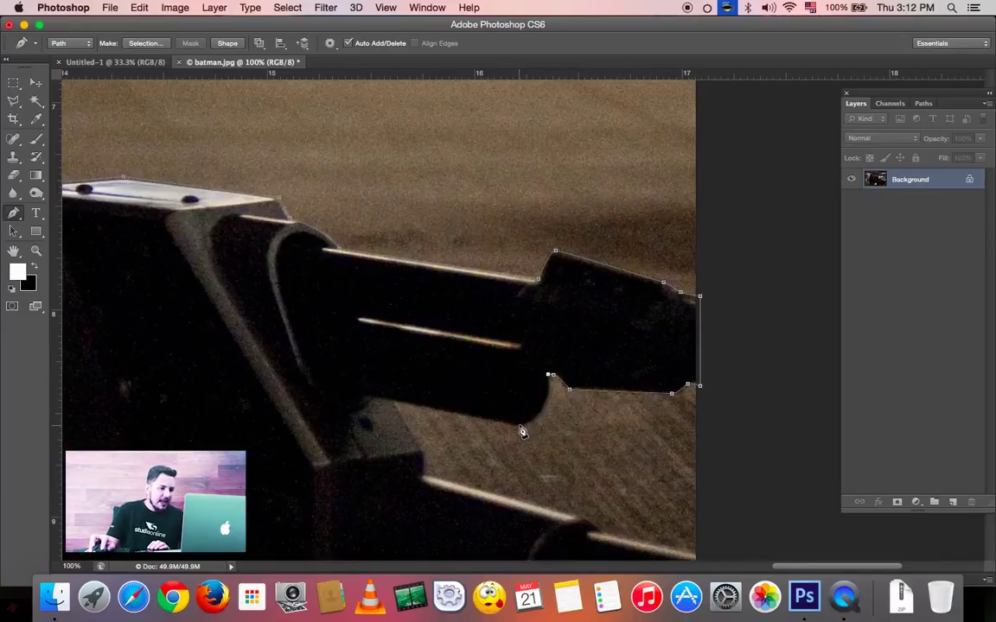
pyautogui.moveTo(519, 426); pyautogui.dragTo(497, 425)
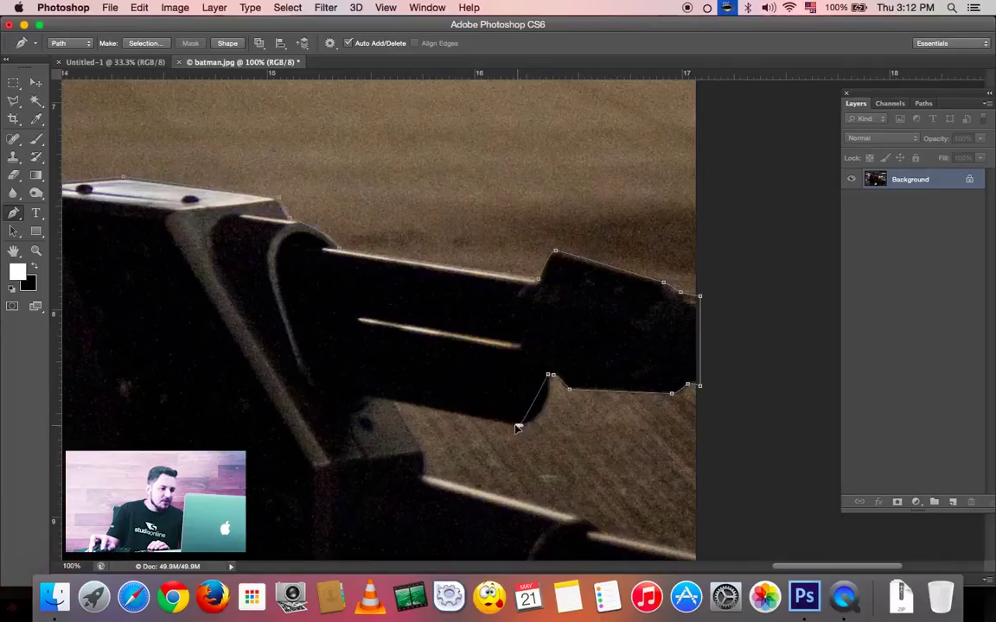
pyautogui.click(418, 446)
pyautogui.click(423, 467)
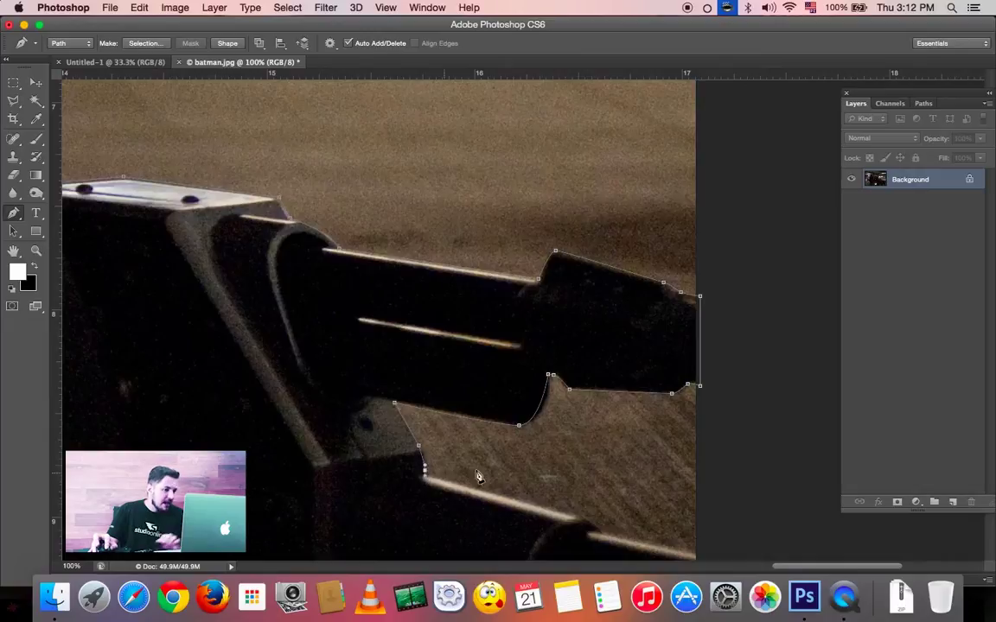
# Step: Outline the lower fork tube, the lower bracket edge and the blade's lower edge
pyautogui.moveTo(549, 440); pyautogui.dragTo(461, 252)
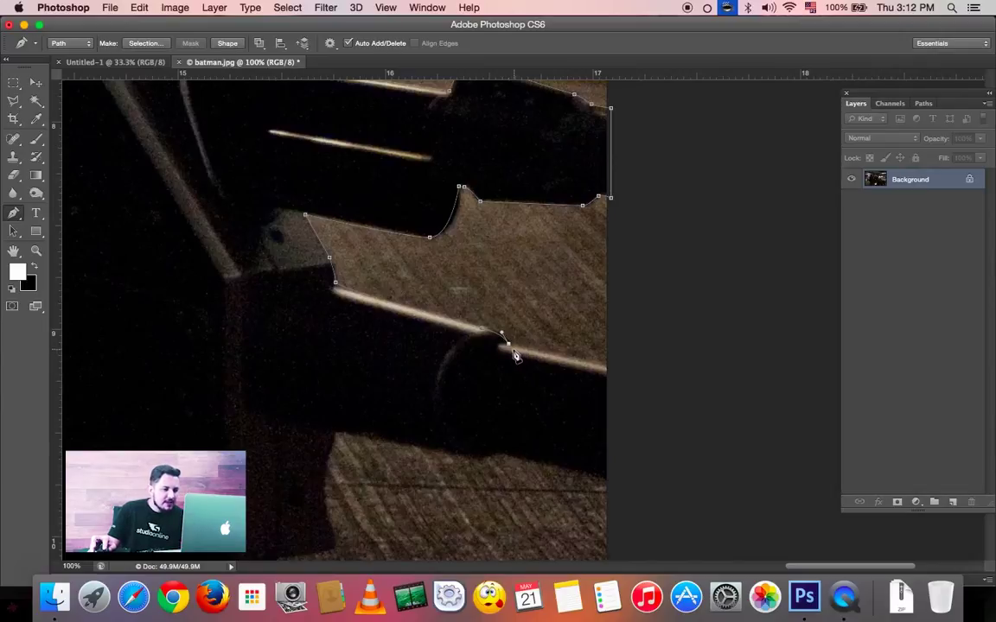
pyautogui.click(509, 345)
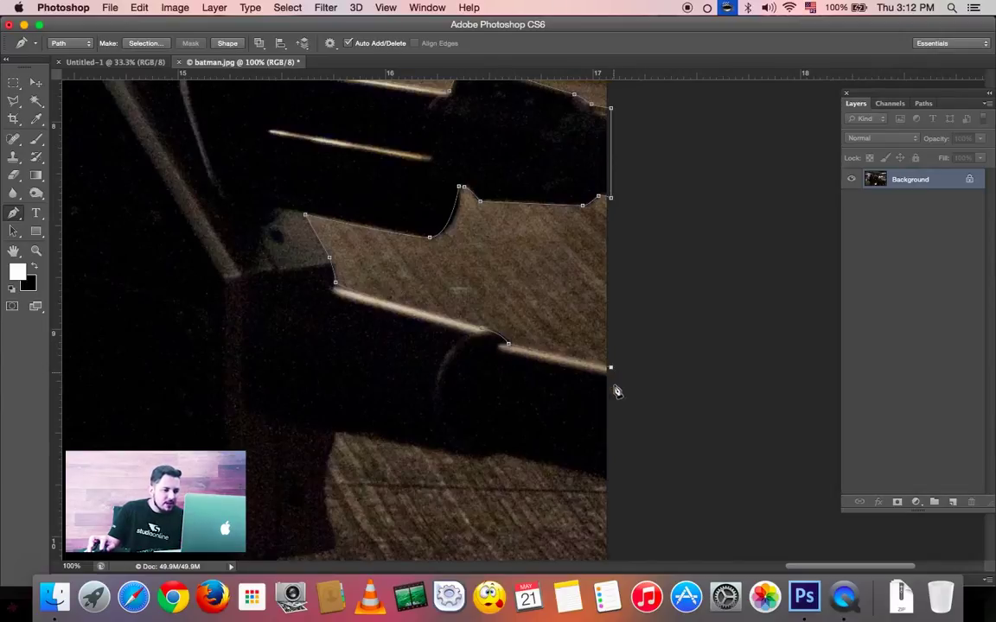
pyautogui.click(611, 482)
pyautogui.click(509, 456)
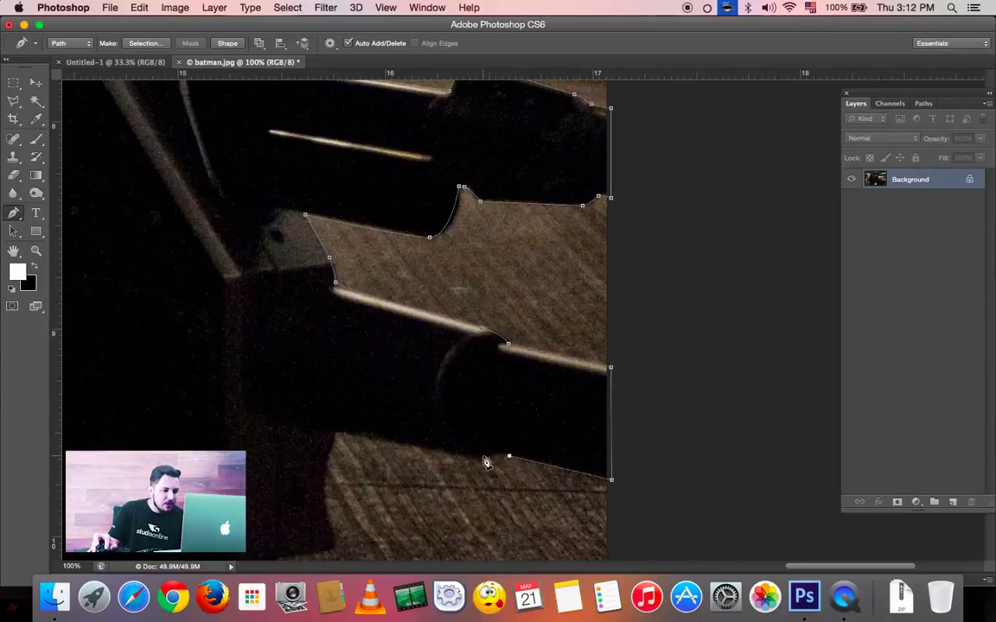
pyautogui.click(473, 456)
pyautogui.click(336, 433)
pyautogui.scroll(-5, 351, 439)
pyautogui.hscroll(-5, 352, 439)
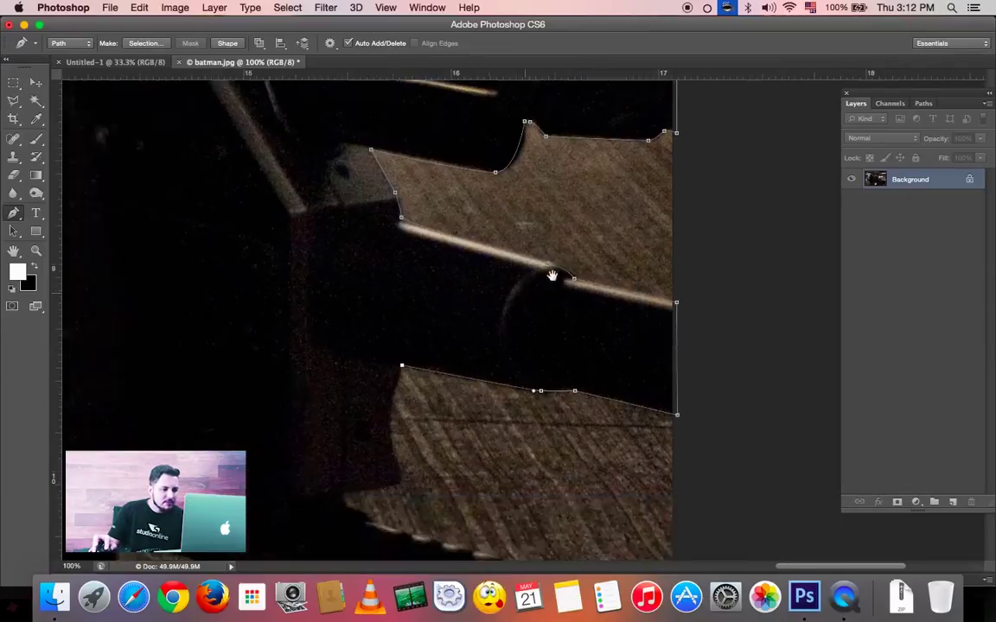
pyautogui.moveTo(507, 341)
pyautogui.mouseDown()
pyautogui.moveTo(519, 377)
pyautogui.moveTo(465, 394)
pyautogui.moveTo(522, 432)
pyautogui.mouseUp()
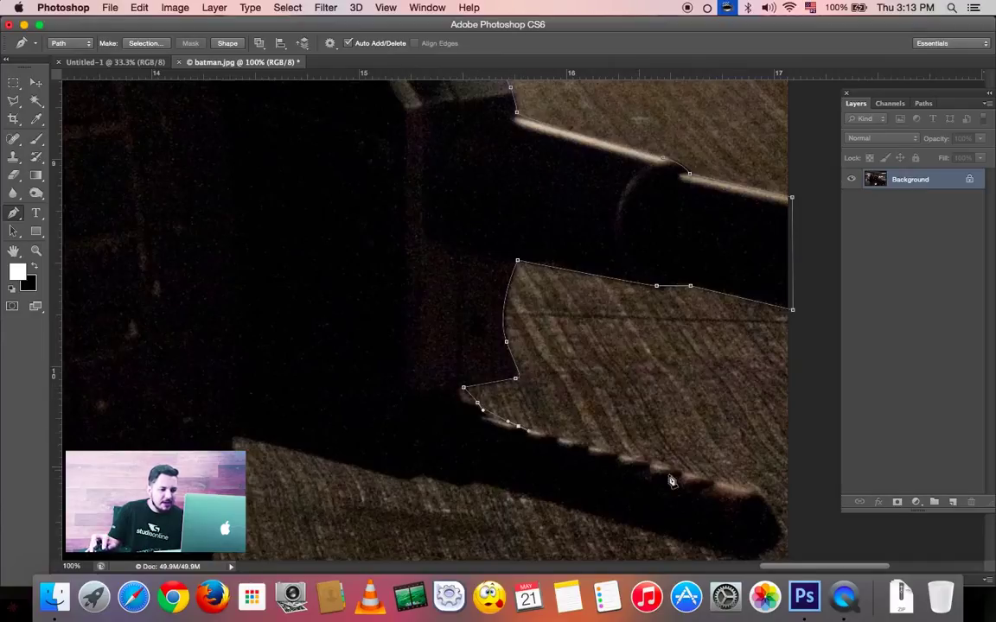
pyautogui.moveTo(724, 488); pyautogui.dragTo(762, 500)
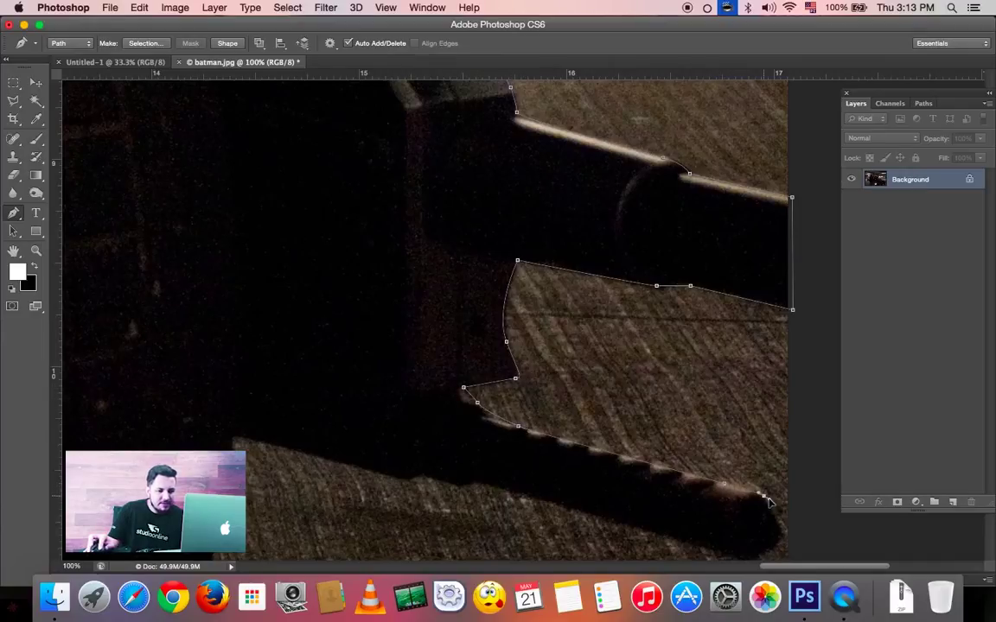
pyautogui.scroll(-5, 783, 524)
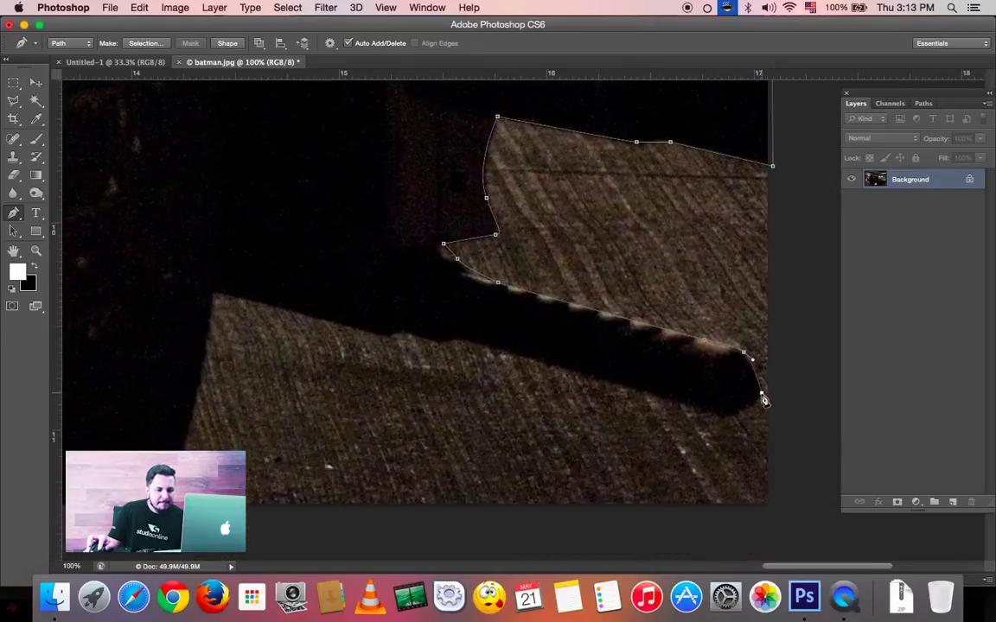
# Step: Carry the path around the rear fin's tip and along its lower edge
pyautogui.moveTo(720, 418); pyautogui.dragTo(707, 414)
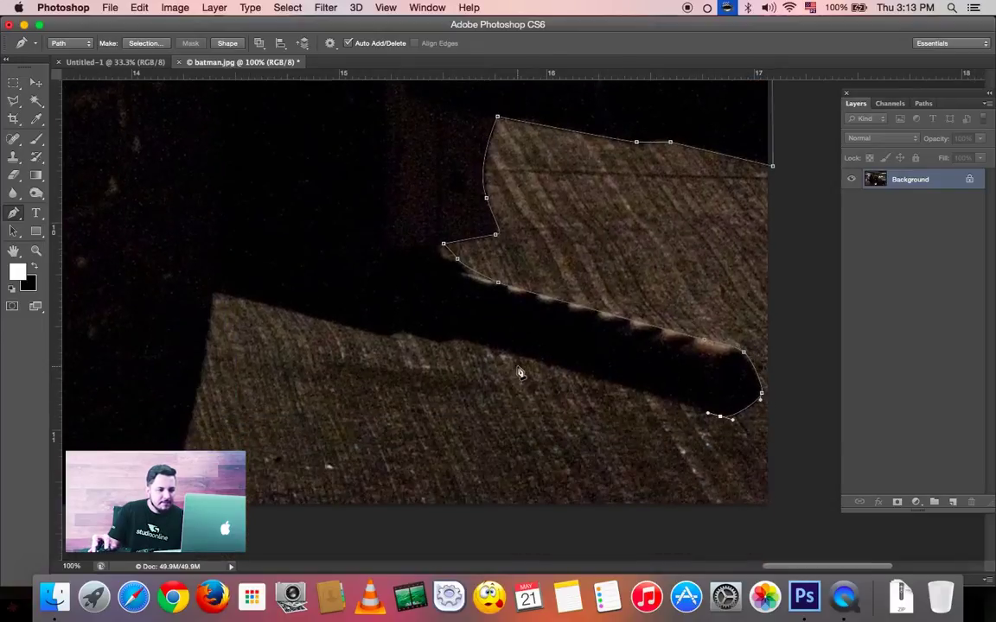
pyautogui.click(458, 340)
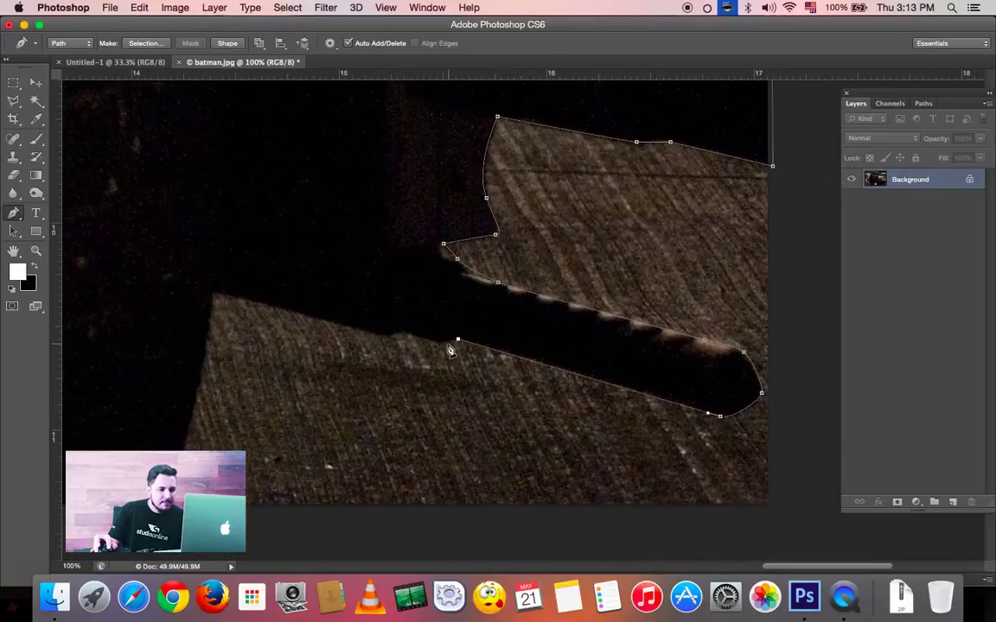
pyautogui.click(387, 336)
pyautogui.click(215, 296)
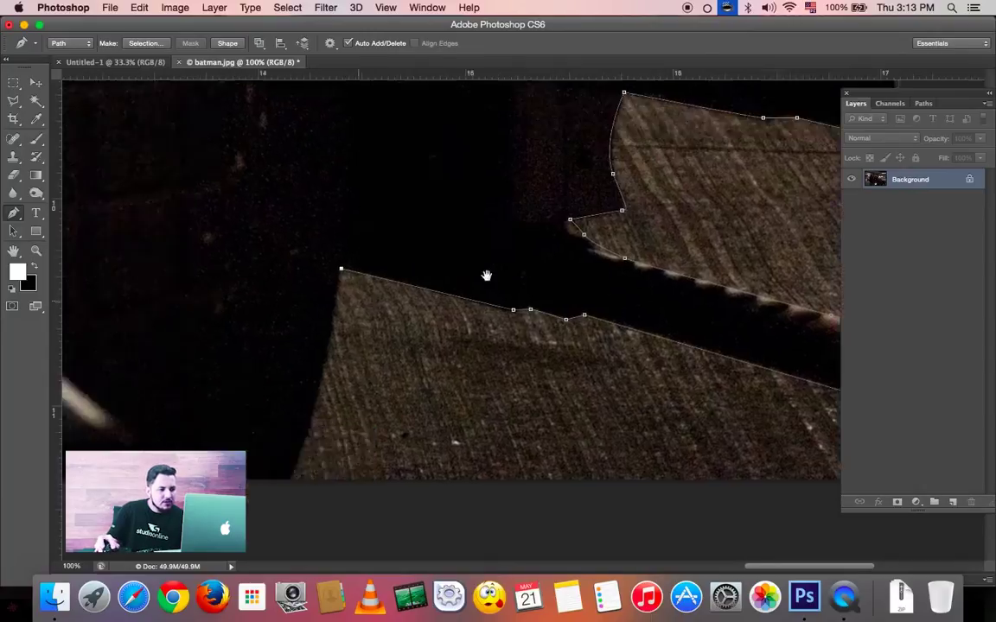
pyautogui.moveTo(362, 305); pyautogui.dragTo(535, 308)
pyautogui.moveTo(494, 448)
pyautogui.mouseDown()
pyautogui.moveTo(440, 478)
pyautogui.moveTo(617, 459)
pyautogui.moveTo(548, 436)
pyautogui.mouseUp()
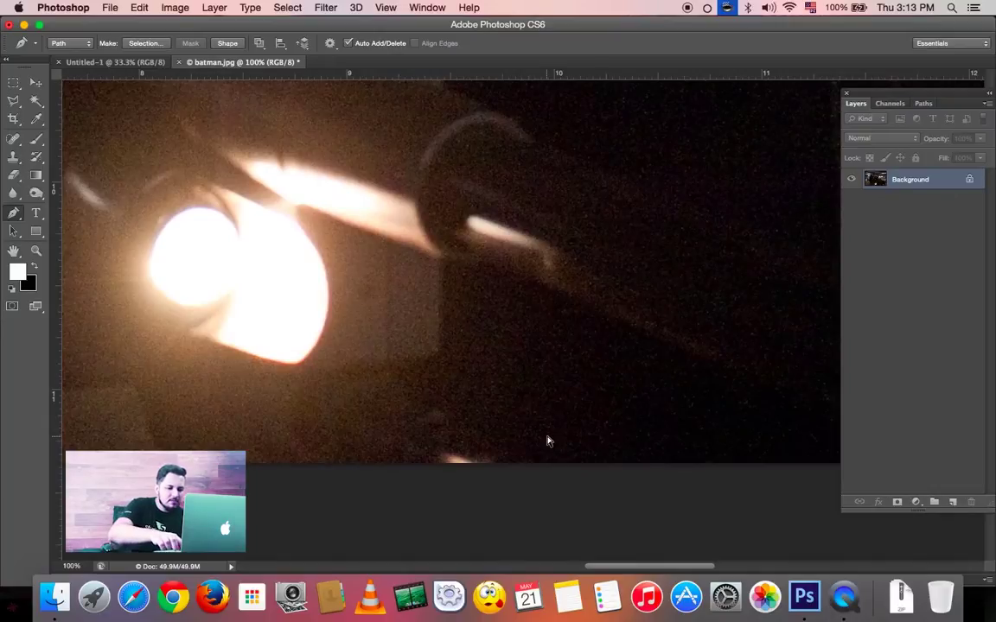
pyautogui.hotkey('ctrl', '-')
pyautogui.hotkey('ctrl', '-')
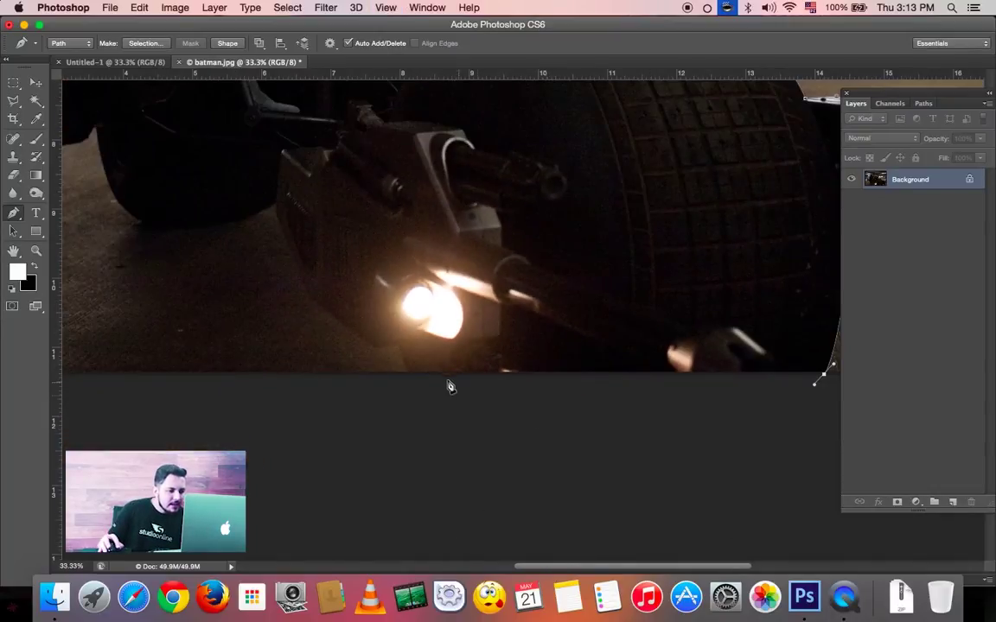
# Step: Run the path along the bottom, around the headlamp housing and front tyre, closing it at the start
pyautogui.click(408, 376)
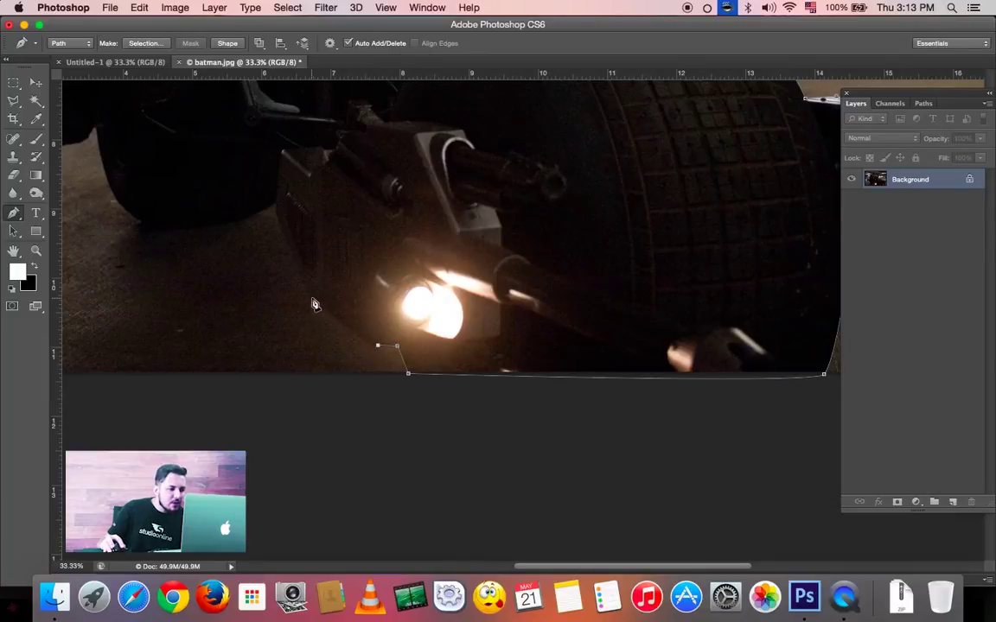
pyautogui.moveTo(314, 305); pyautogui.dragTo(307, 295)
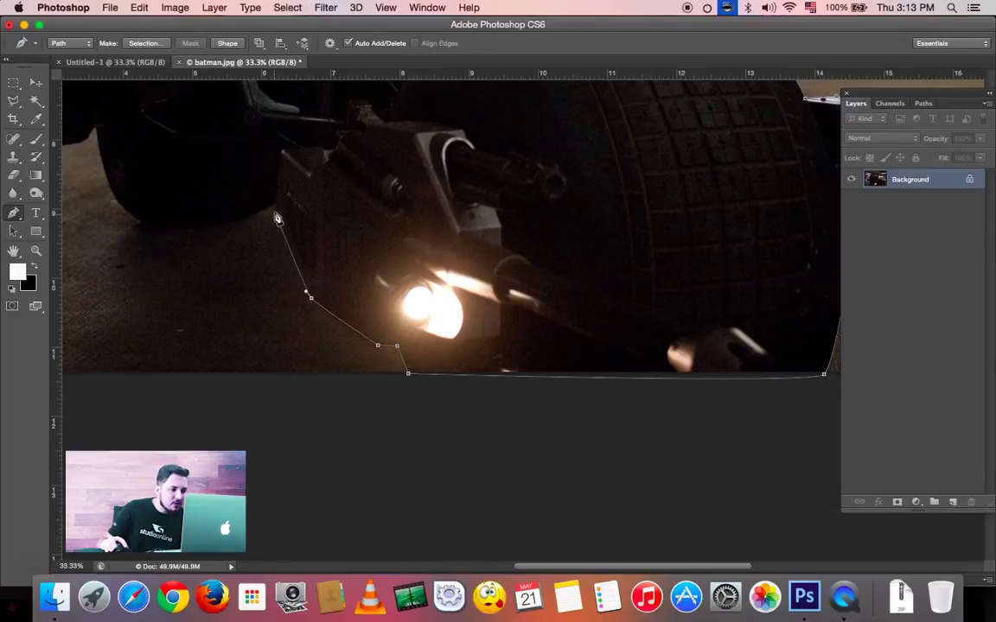
pyautogui.moveTo(277, 216)
pyautogui.mouseDown()
pyautogui.moveTo(275, 204)
pyautogui.moveTo(218, 225)
pyautogui.moveTo(459, 374)
pyautogui.moveTo(452, 493)
pyautogui.mouseUp()
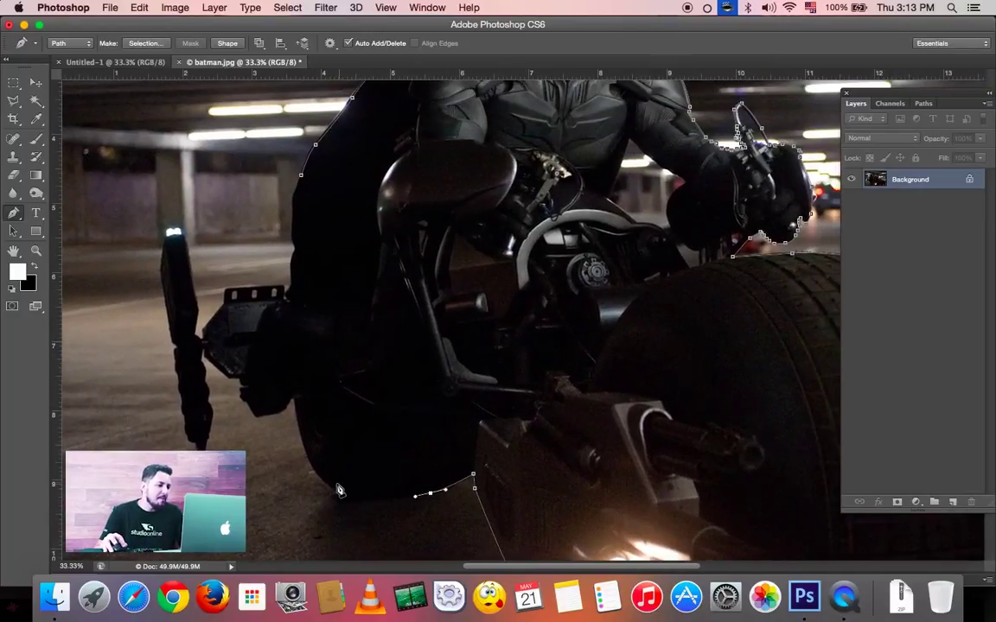
pyautogui.moveTo(320, 475); pyautogui.dragTo(298, 445)
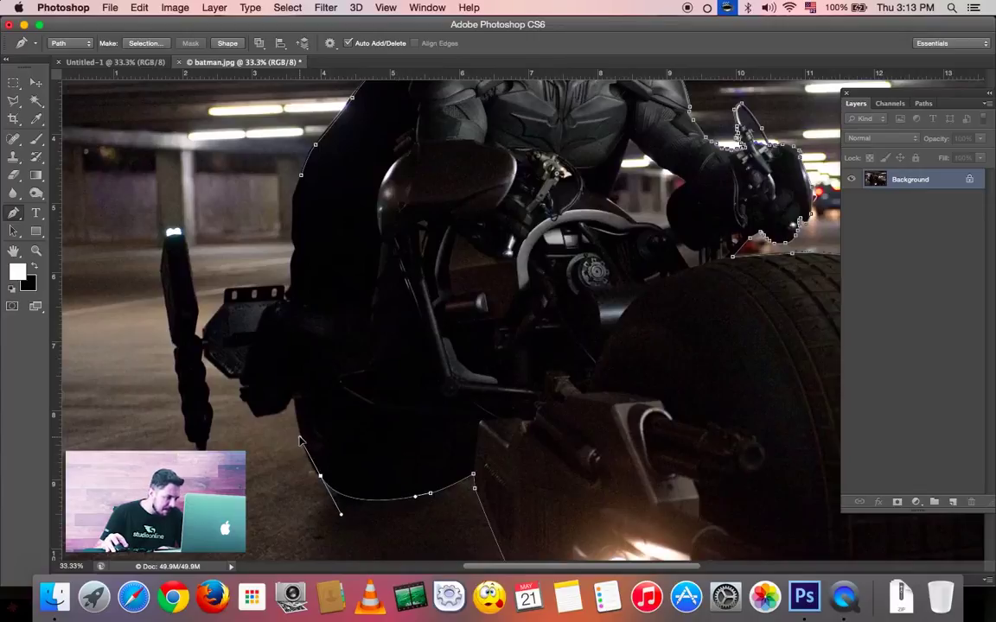
pyautogui.click(293, 353)
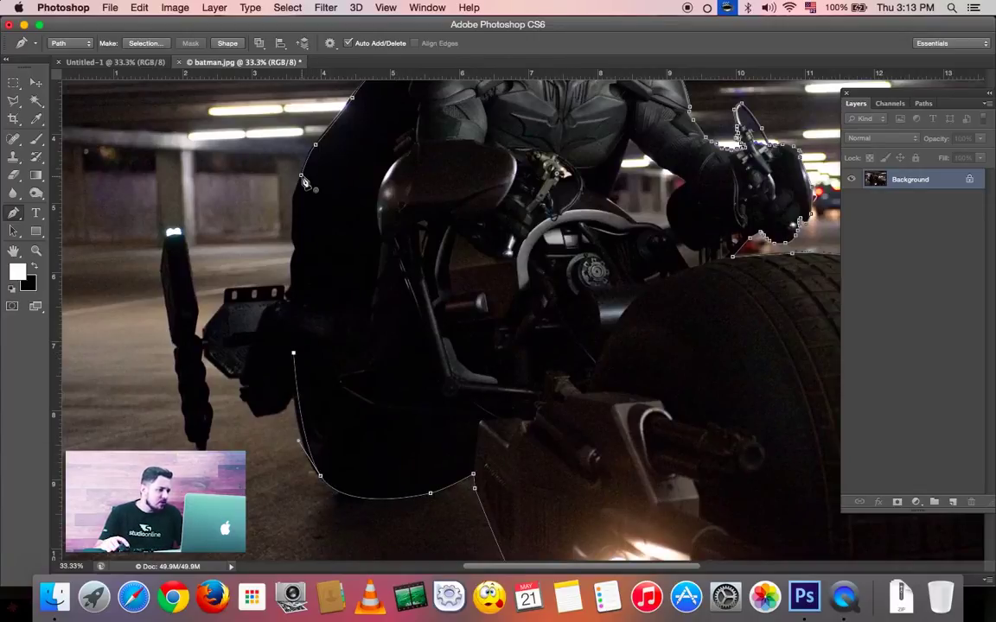
pyautogui.moveTo(304, 181); pyautogui.dragTo(338, 227)
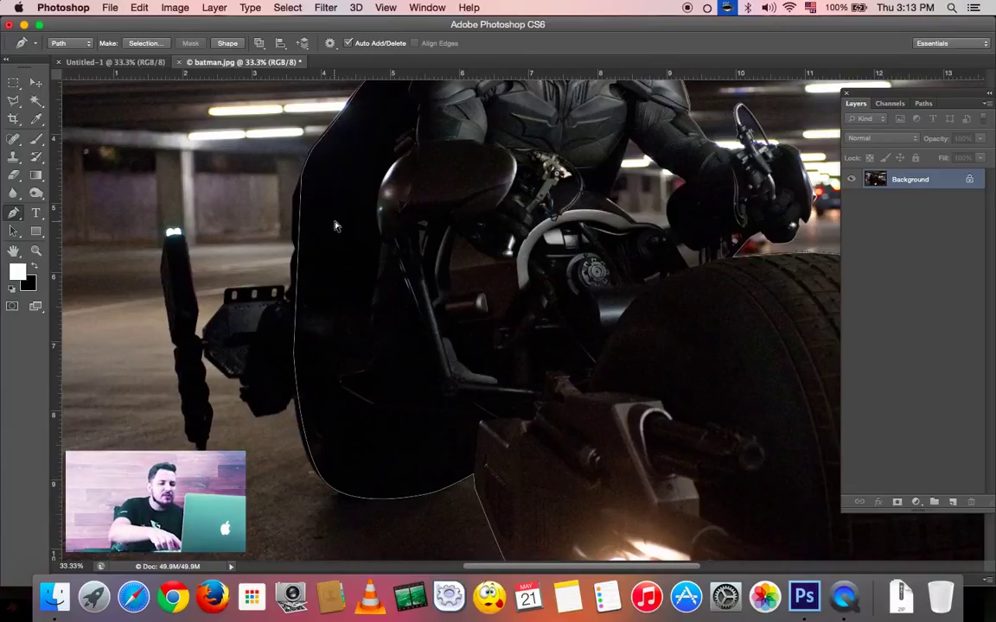
pyautogui.scroll(-1, 337, 227)
pyautogui.scroll(-1, 340, 235)
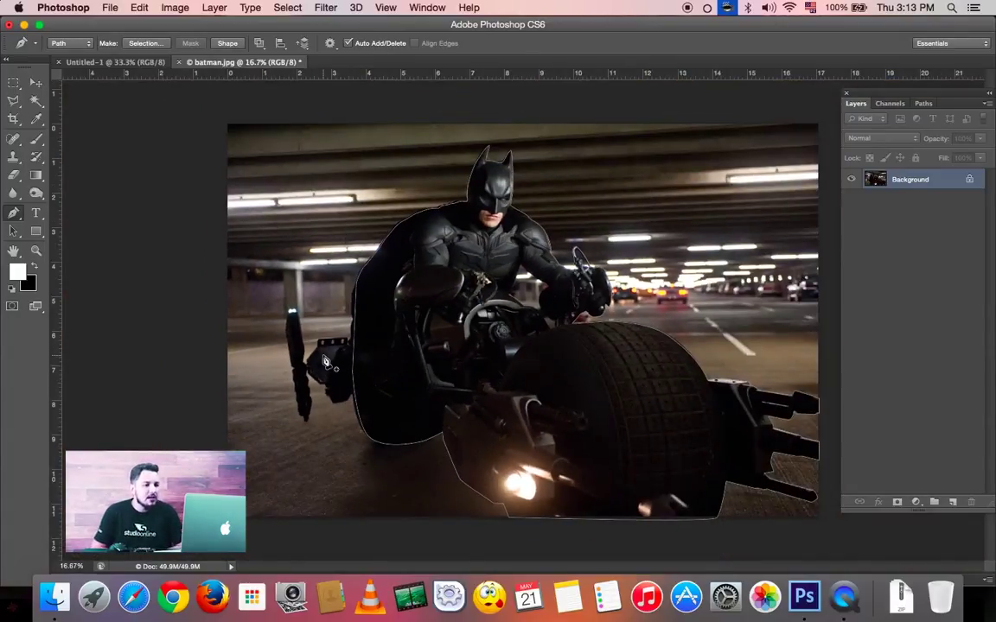
# Step: At 100% zoom, start a new path down the arm gap's left edge with a sharp corner
pyautogui.press('super+plus')
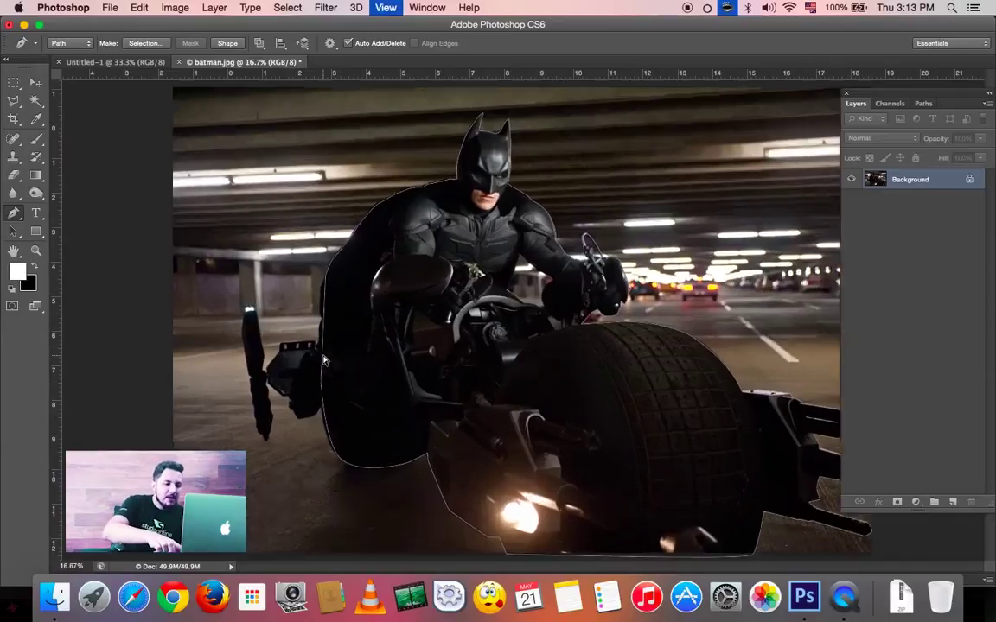
pyautogui.press('super+plus')
pyautogui.press('super+plus')
pyautogui.press('super+plus')
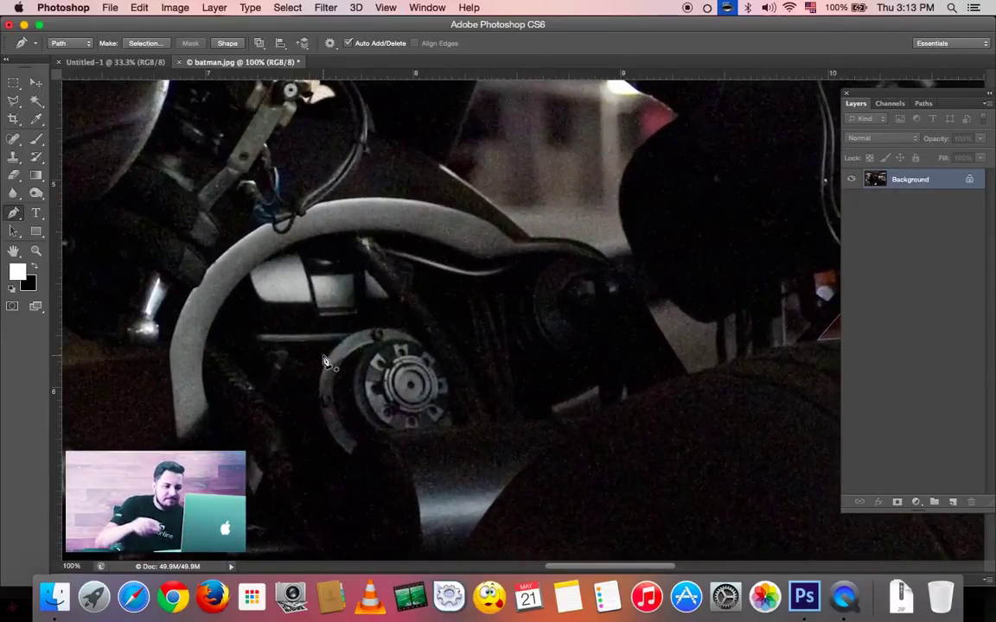
pyautogui.scroll(2, 319, 365)
pyautogui.hscroll(1, 319, 365)
pyautogui.scroll(2, 468, 315)
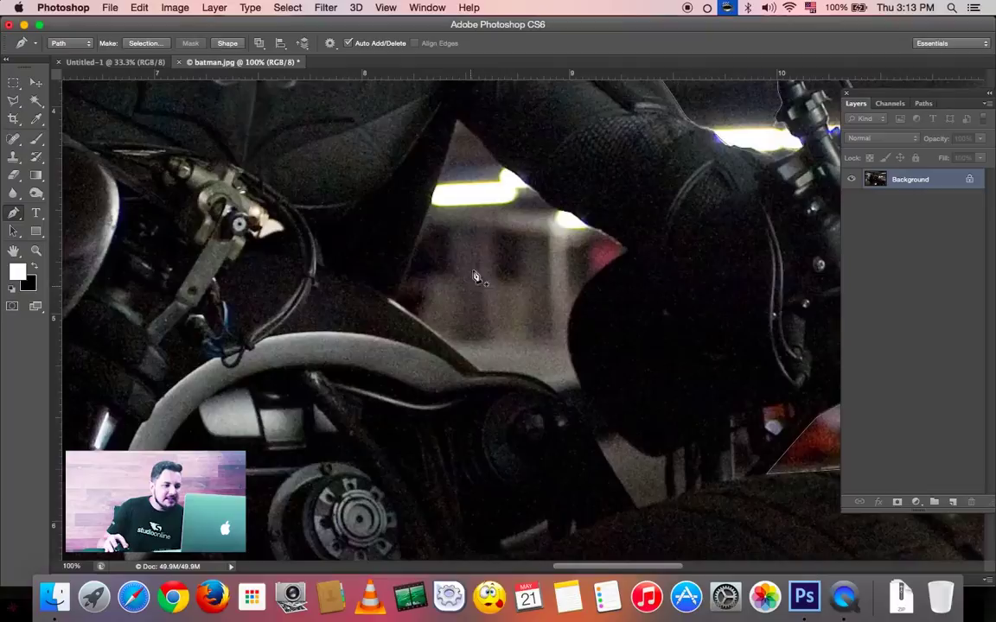
pyautogui.click(455, 122)
pyautogui.moveTo(393, 301); pyautogui.dragTo(378, 327)
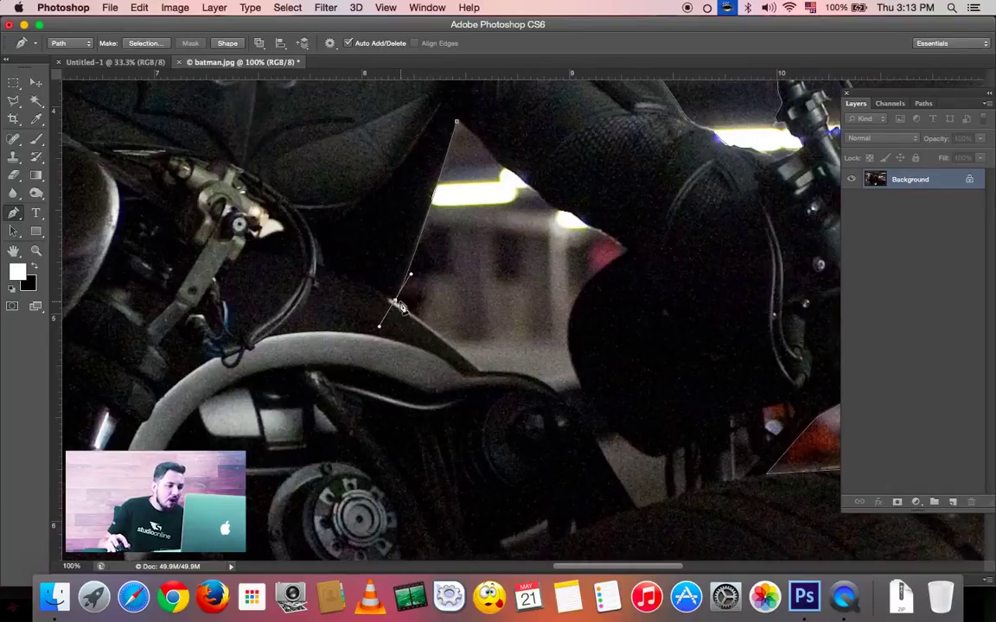
pyautogui.click(394, 302)
# Step: Continue the gap path along the bike's top, the glove edge and the arm's underside
pyautogui.click(481, 374)
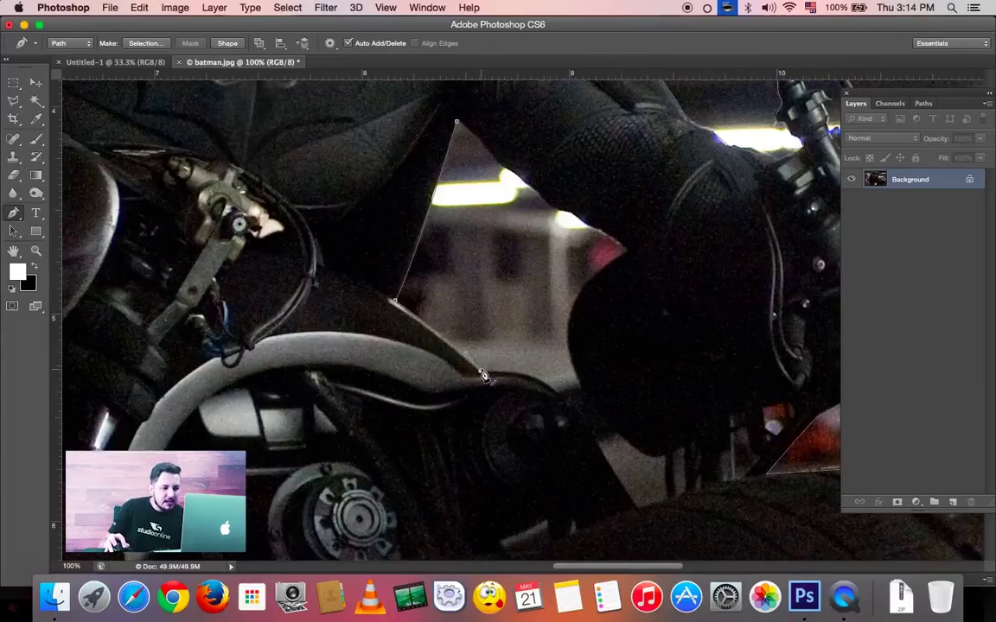
pyautogui.moveTo(551, 389); pyautogui.dragTo(570, 409)
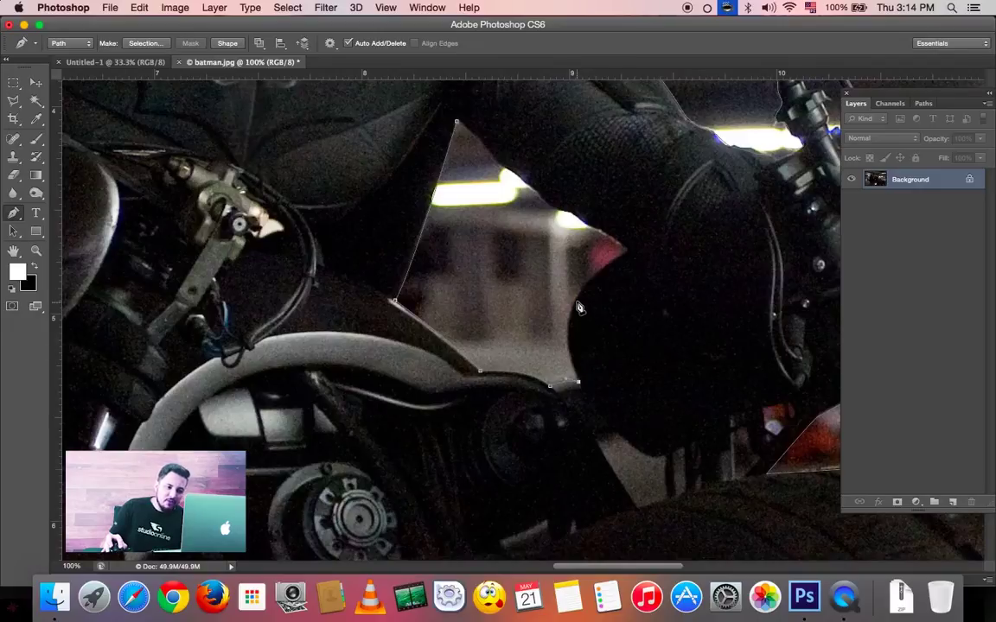
pyautogui.moveTo(575, 301); pyautogui.dragTo(597, 280)
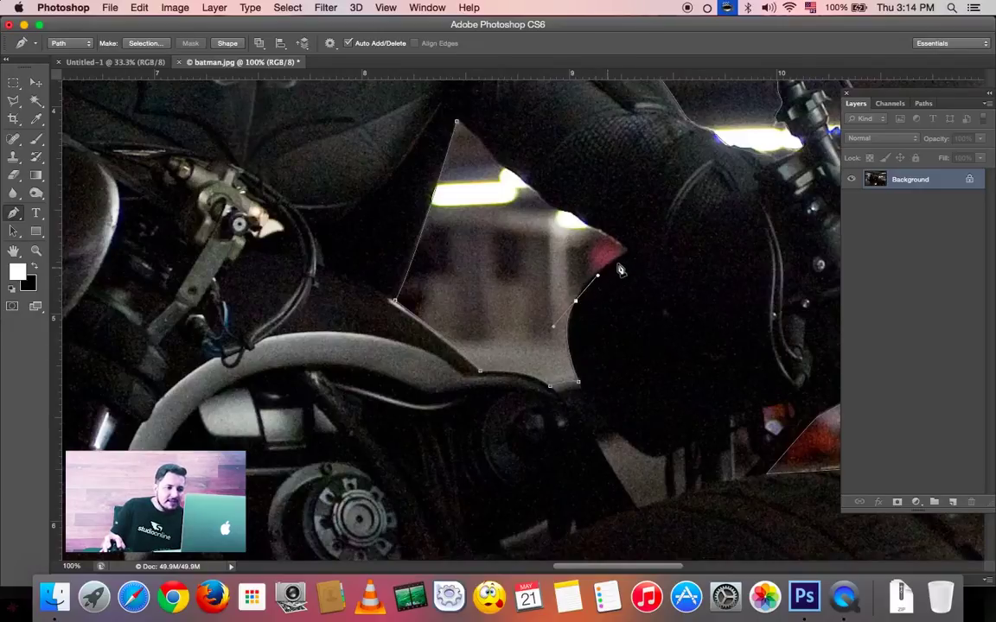
pyautogui.moveTo(592, 227); pyautogui.dragTo(497, 166)
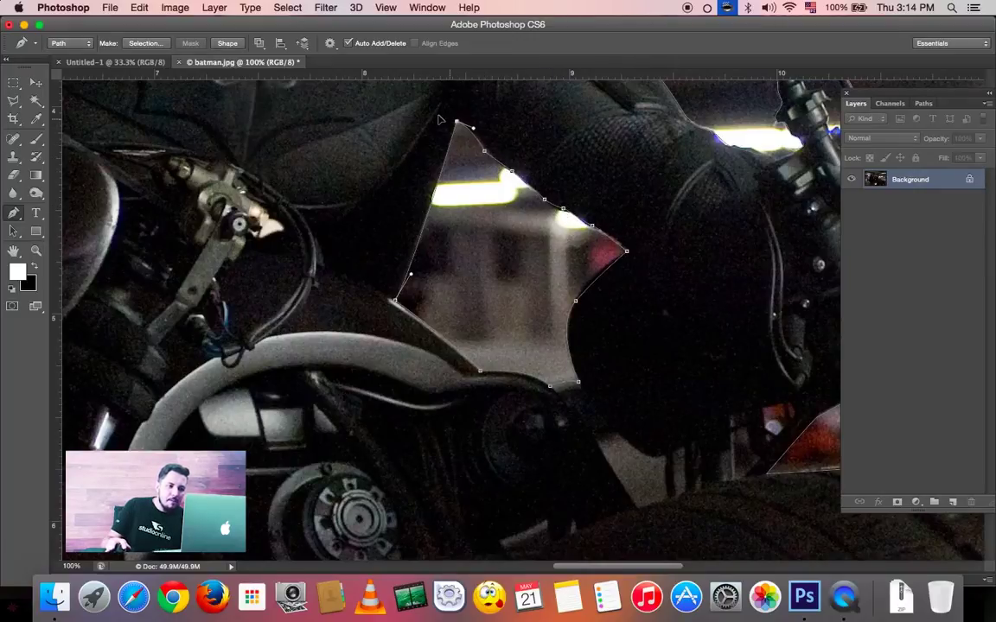
pyautogui.moveTo(618, 162)
pyautogui.mouseDown()
pyautogui.moveTo(515, 162)
pyautogui.moveTo(403, 145)
pyautogui.moveTo(484, 192)
pyautogui.mouseUp()
# Step: Zoom to 200% on the handlebar and start a pen path along the loop's inner left edge
pyautogui.press('super+r')
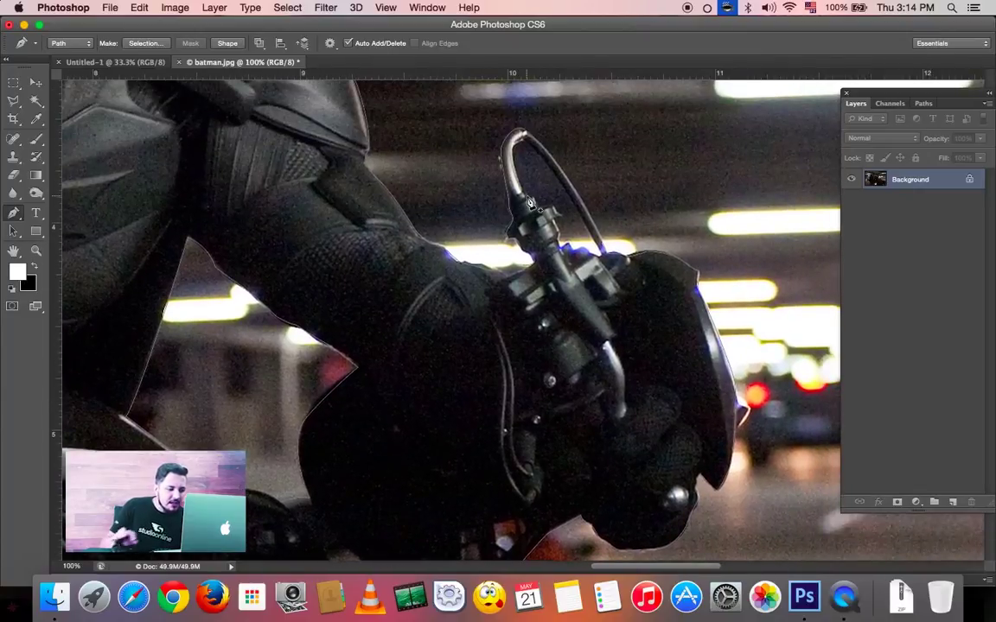
pyautogui.press('super+equal')
pyautogui.moveTo(516, 251); pyautogui.dragTo(515, 286)
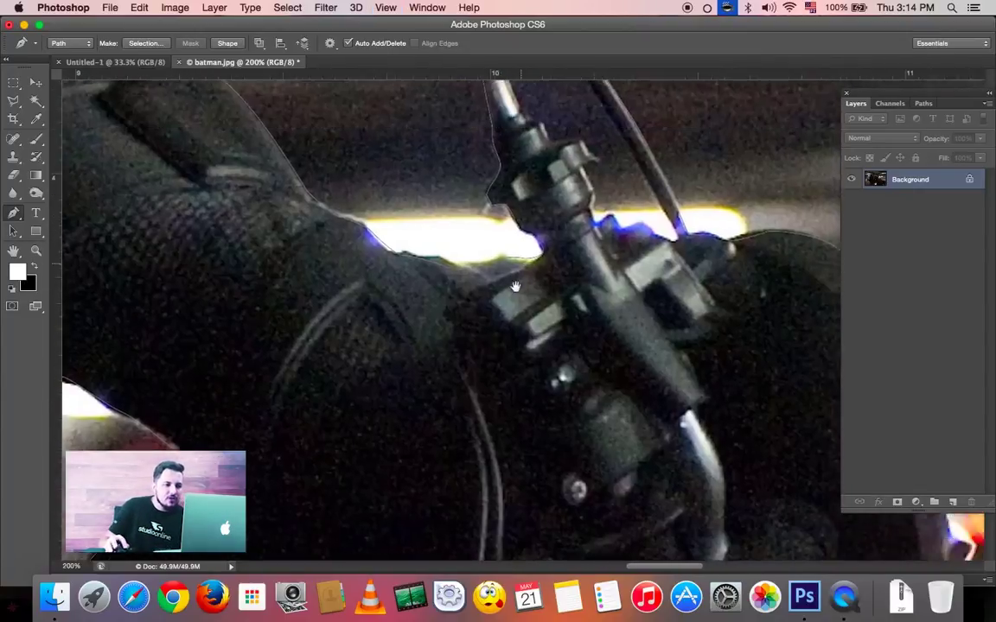
pyautogui.scroll(3, 515, 286)
pyautogui.scroll(2, 484, 277)
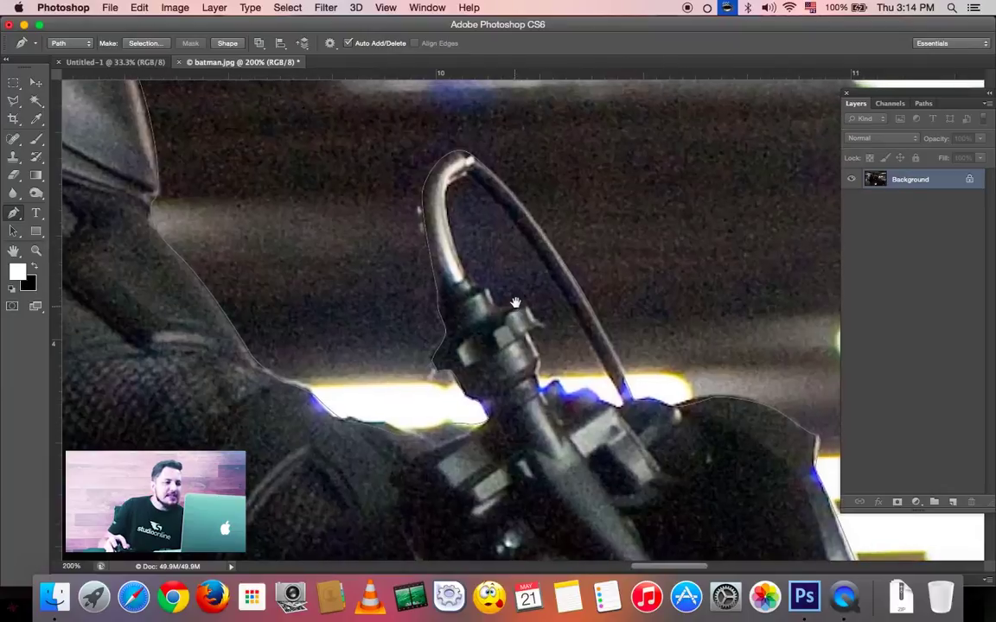
pyautogui.click(464, 276)
pyautogui.moveTo(444, 198); pyautogui.dragTo(485, 190)
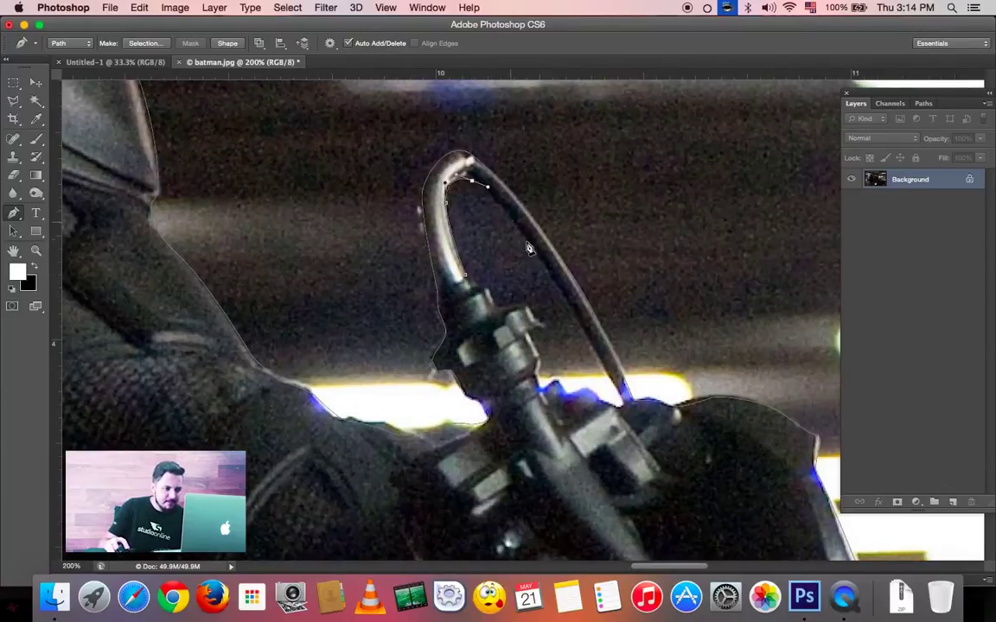
# Step: Continue the pen path down the cable and along the handlebar base, then zoom out to 25%
pyautogui.moveTo(547, 270); pyautogui.dragTo(566, 298)
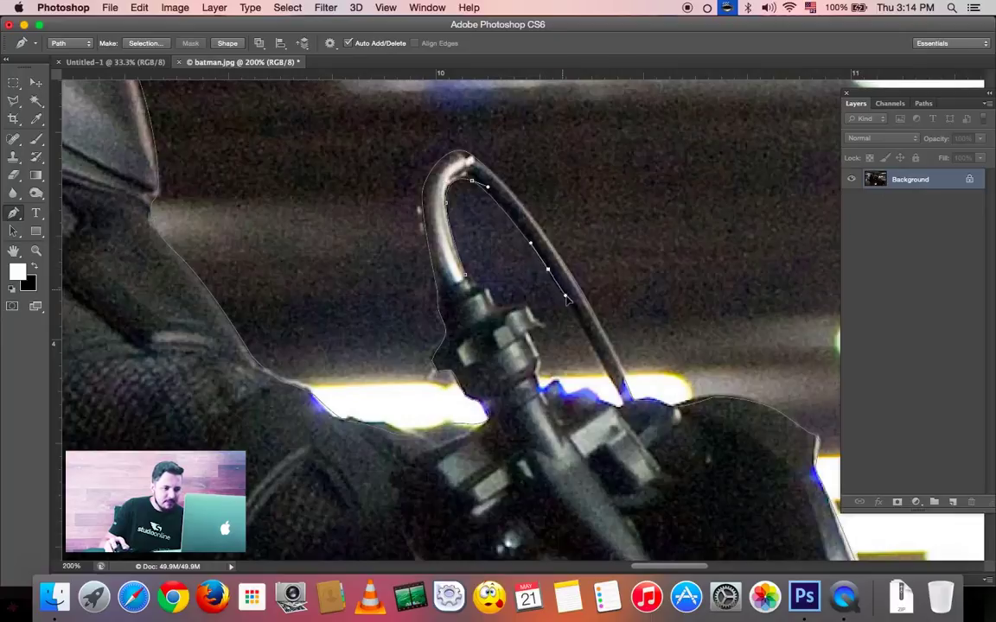
pyautogui.click(627, 407)
pyautogui.click(610, 400)
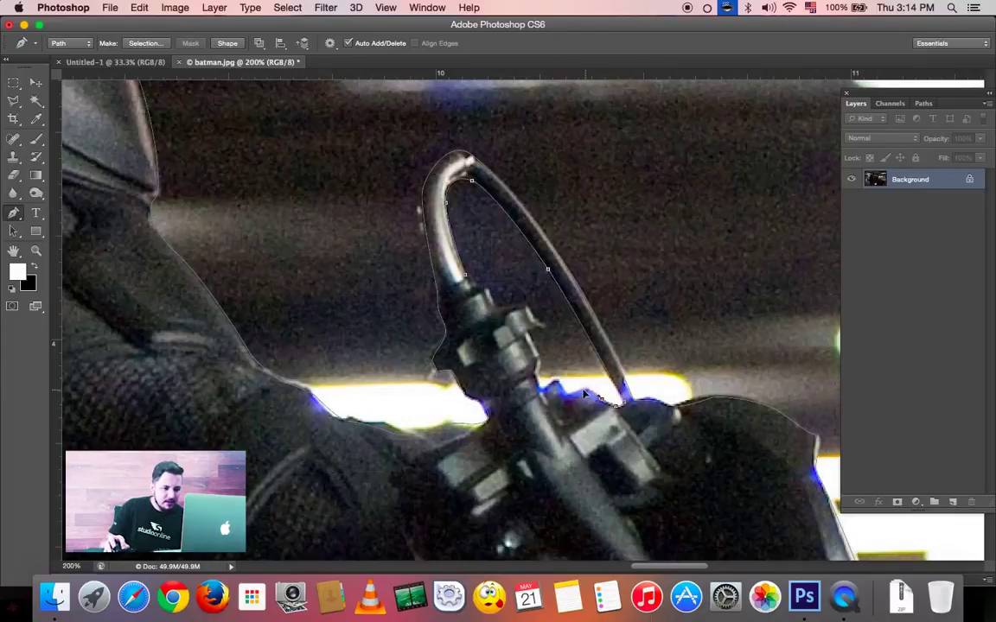
pyautogui.click(554, 385)
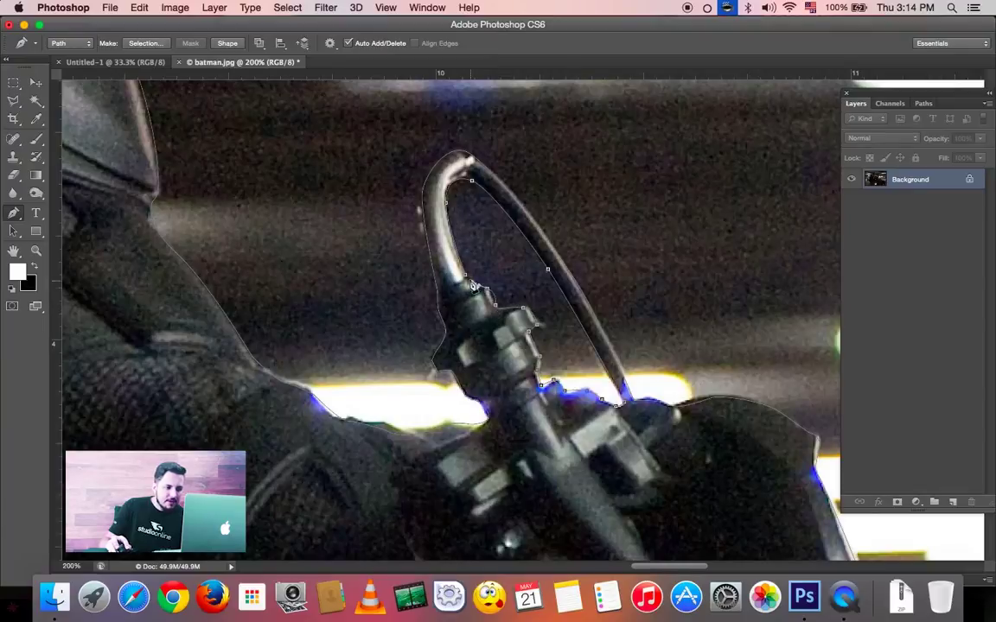
pyautogui.press('super+minus')
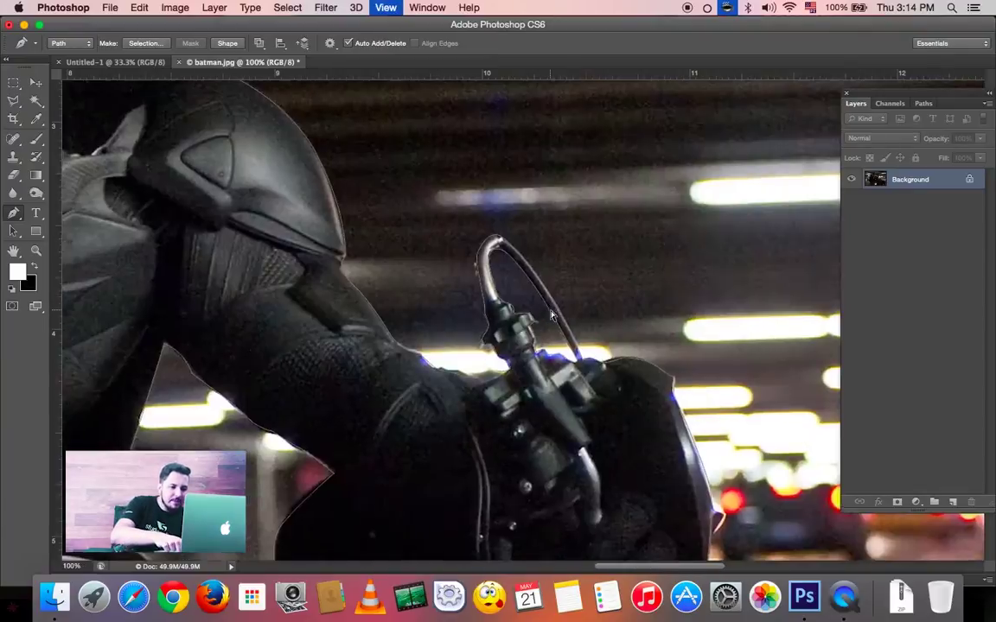
pyautogui.press('super+minus')
pyautogui.press('super+minus')
pyautogui.press('super+minus')
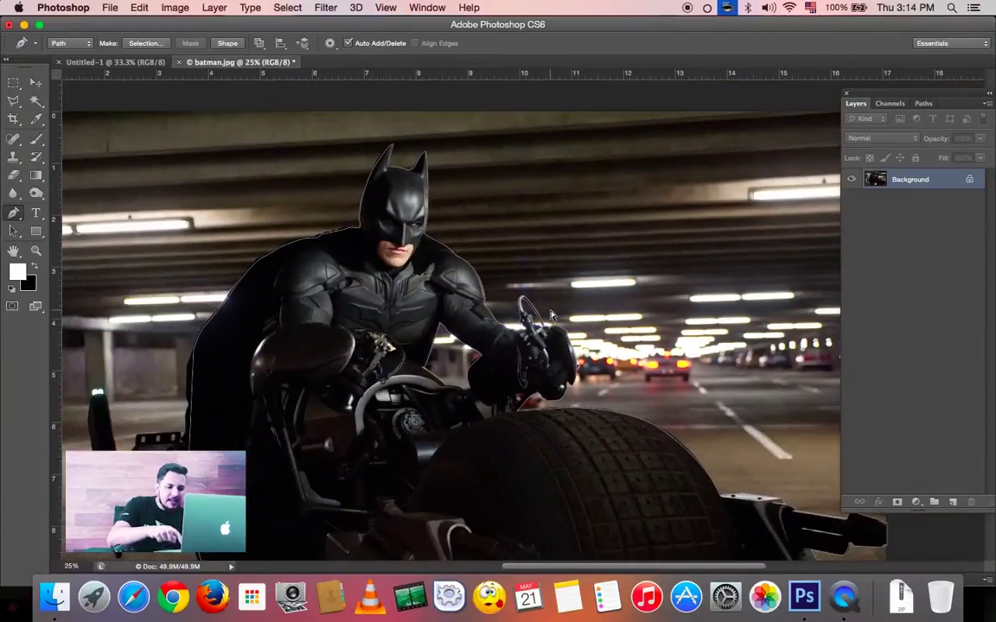
pyautogui.press('super+minus')
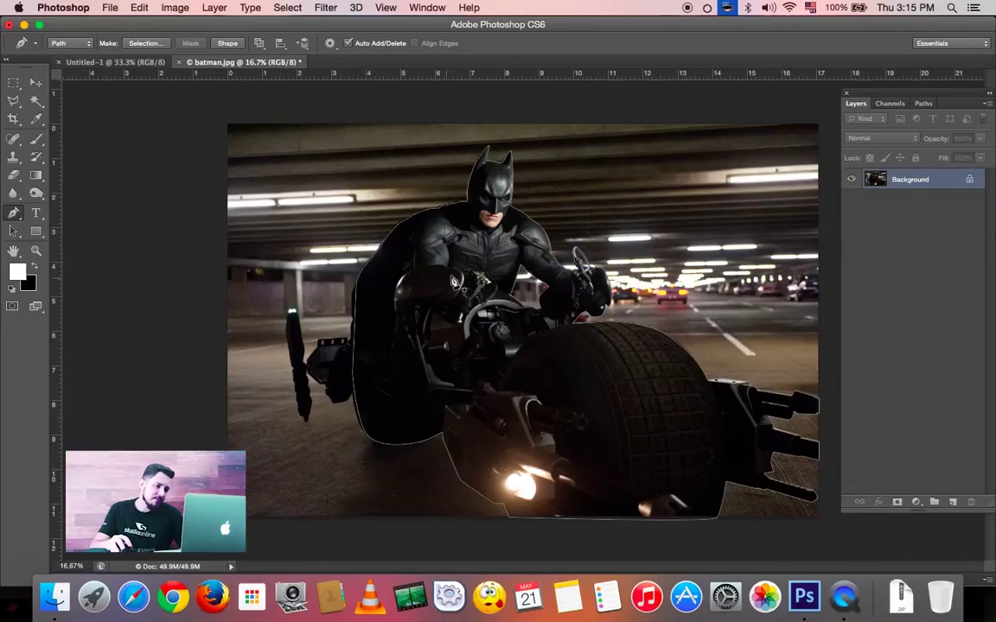
# Step: Convert the Work Path into a selection around Batman and the bike with Feather Radius 0
pyautogui.rightClick(452, 272)
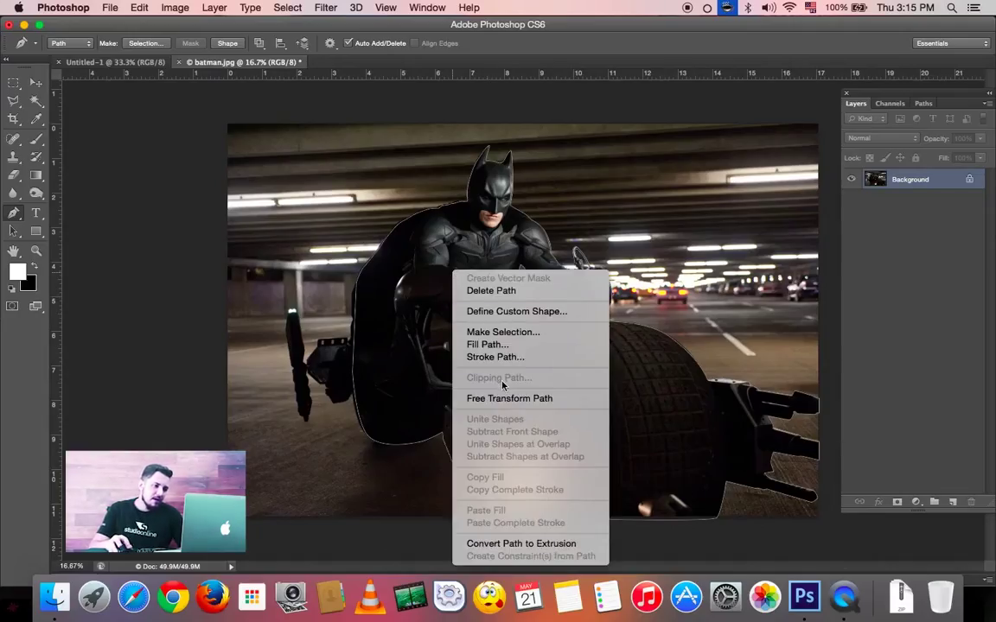
pyautogui.click(504, 334)
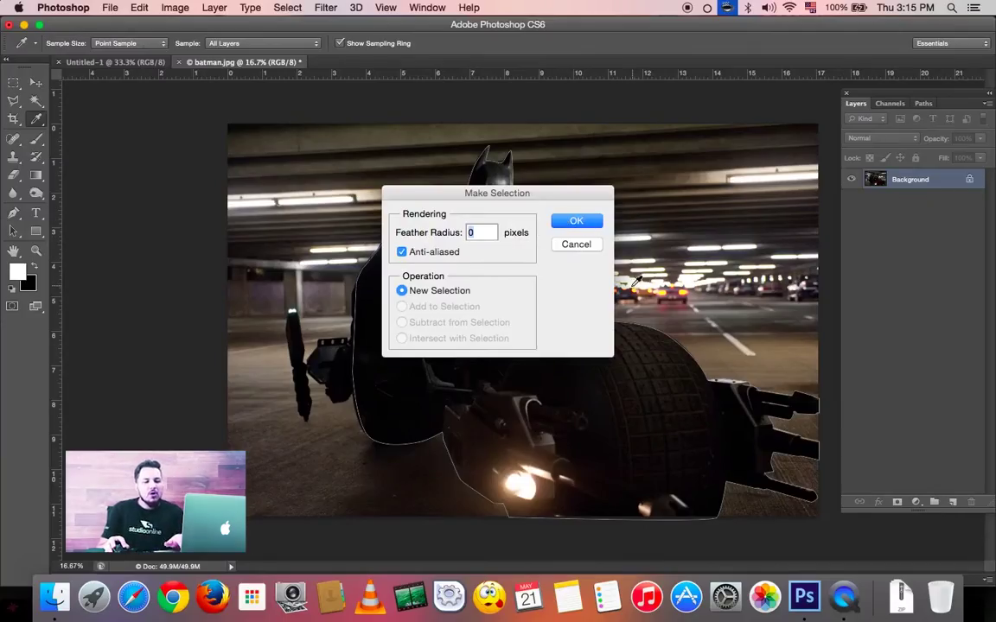
pyautogui.click(576, 221)
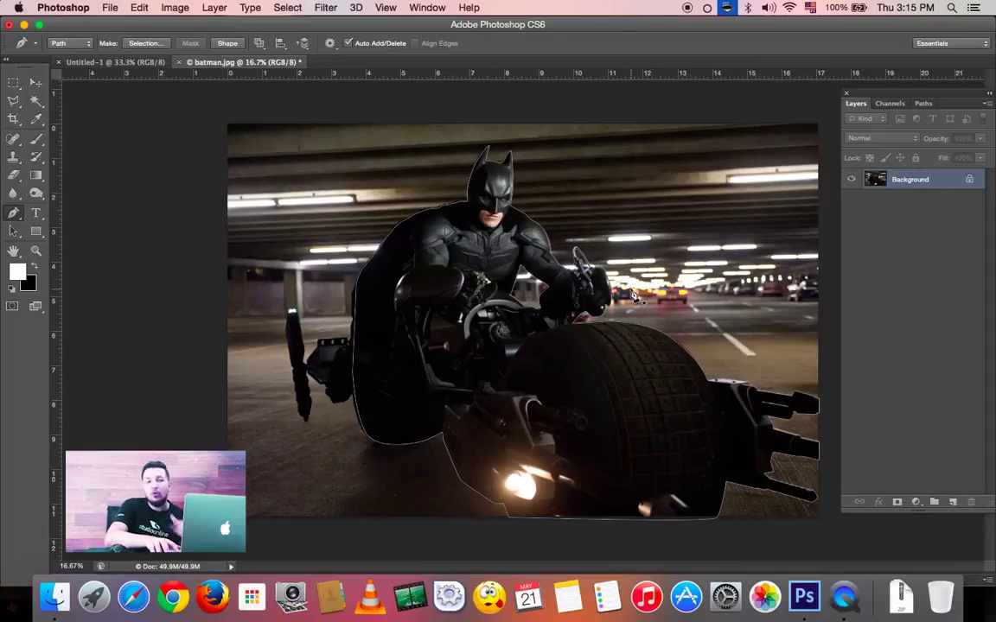
pyautogui.press('Return')
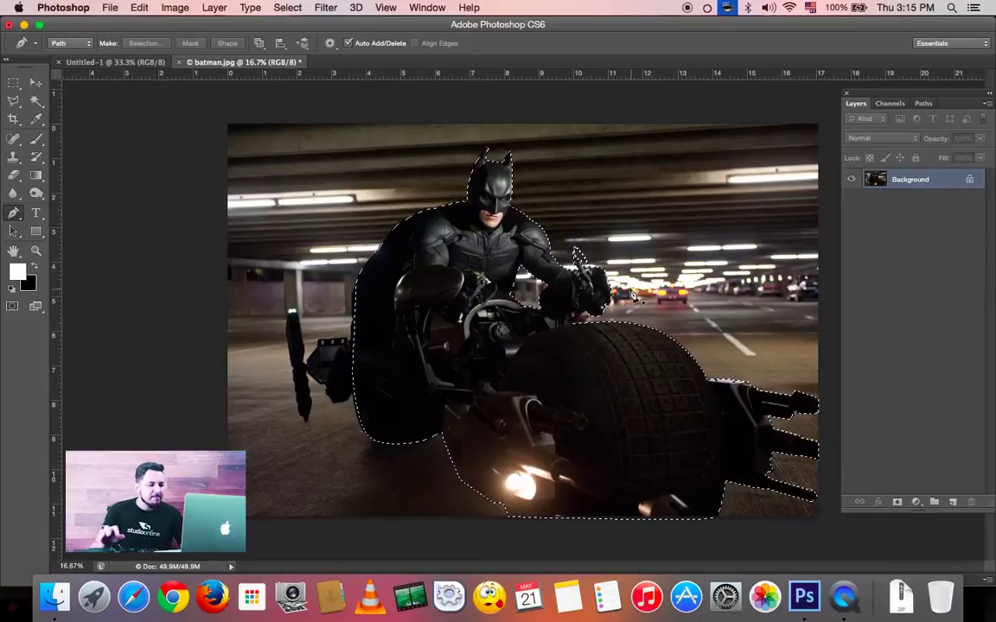
pyautogui.hotkey('ctrl', 'z')
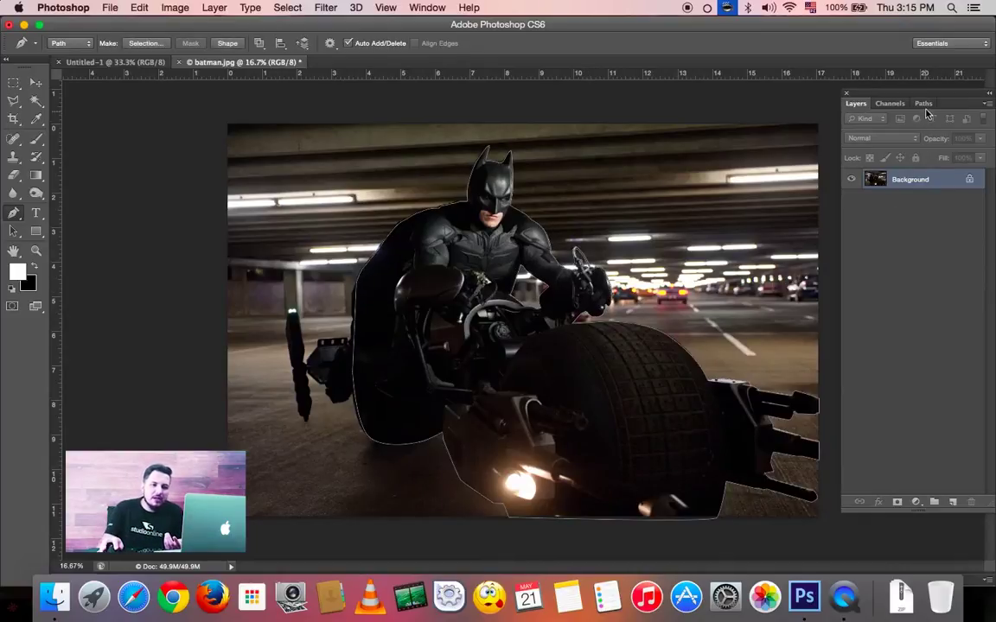
pyautogui.click(924, 104)
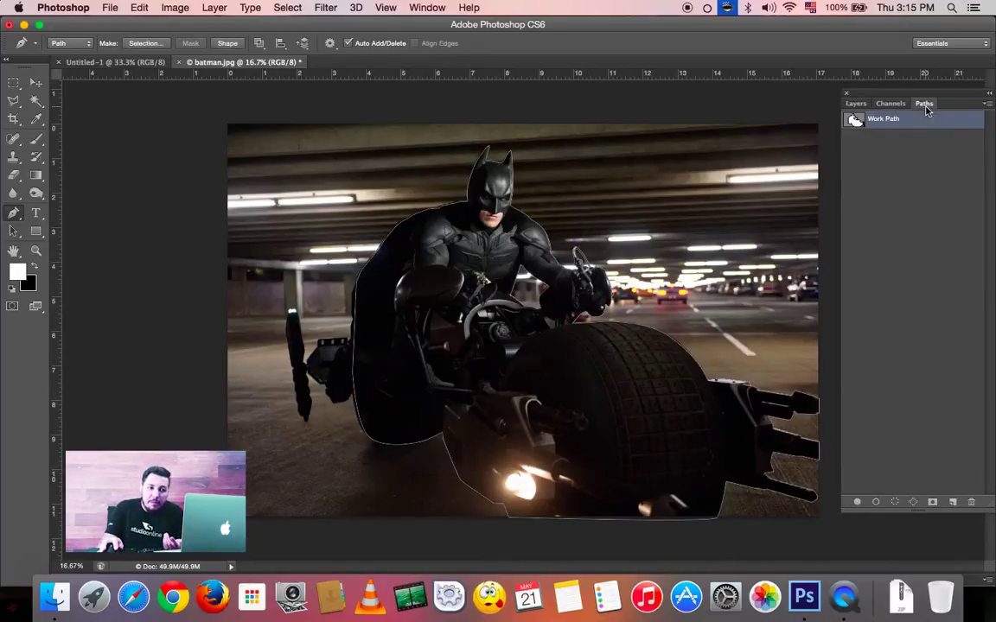
pyautogui.rightClick(880, 125)
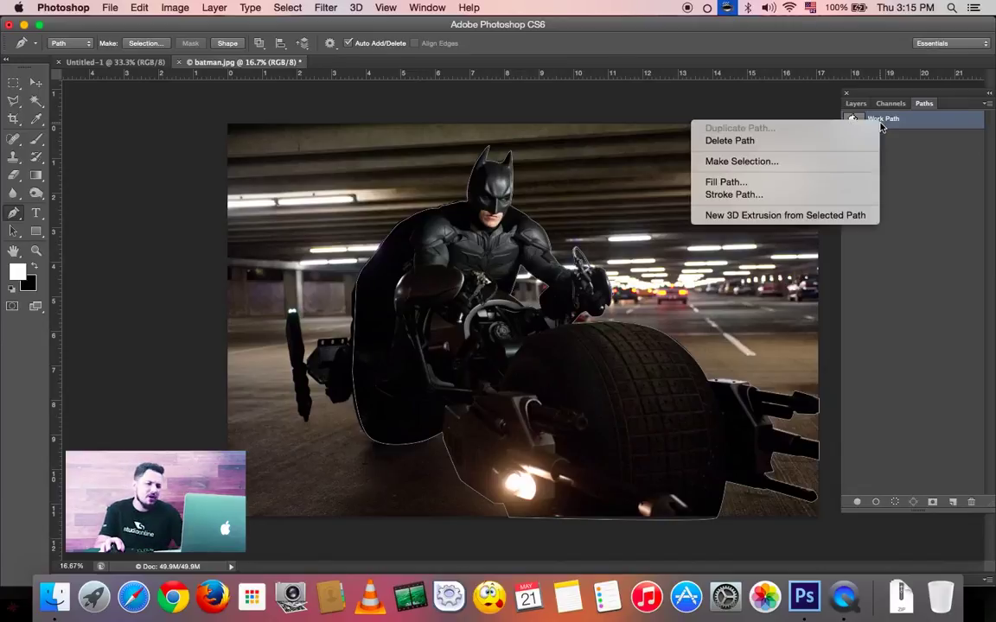
pyautogui.click(768, 161)
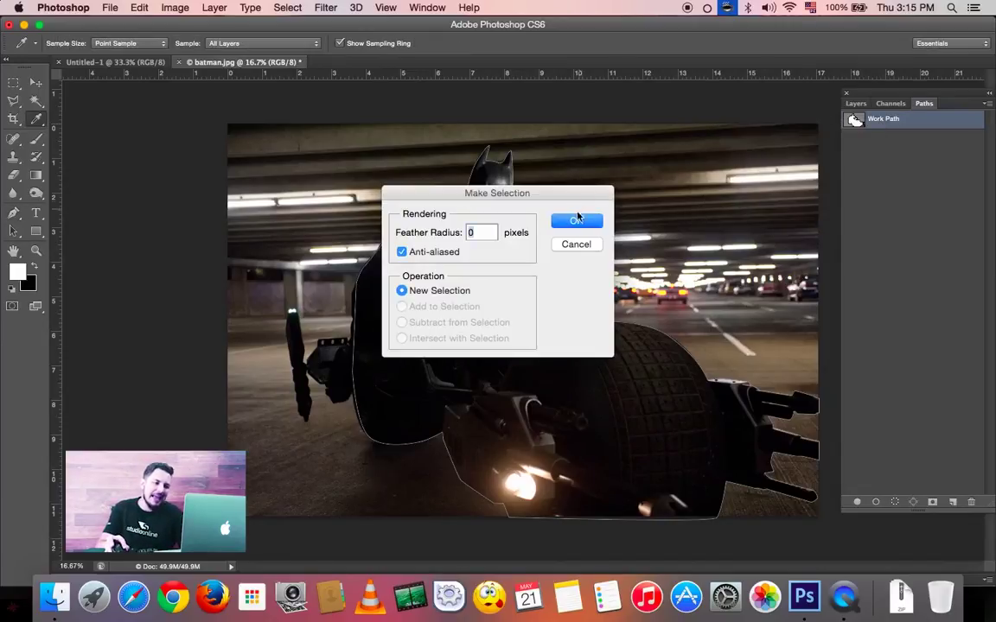
pyautogui.click(577, 220)
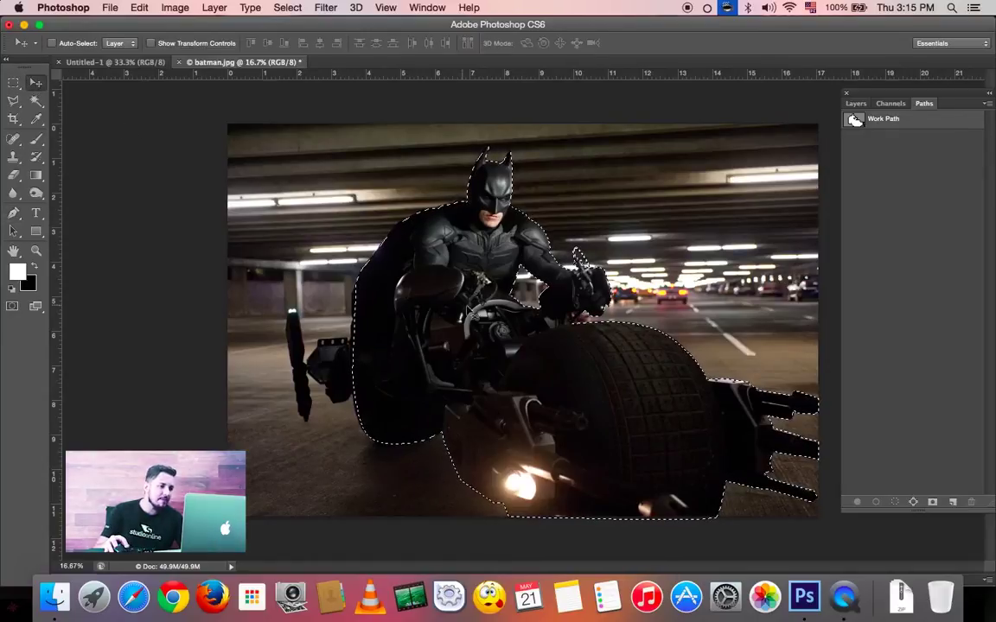
# Step: Drag the Batman cutout into Untitled-1 and shrink it to about half size
pyautogui.moveTo(469, 309)
pyautogui.mouseDown()
pyautogui.moveTo(107, 63)
pyautogui.moveTo(278, 245)
pyautogui.mouseUp()
pyautogui.moveTo(367, 299); pyautogui.dragTo(412, 300)
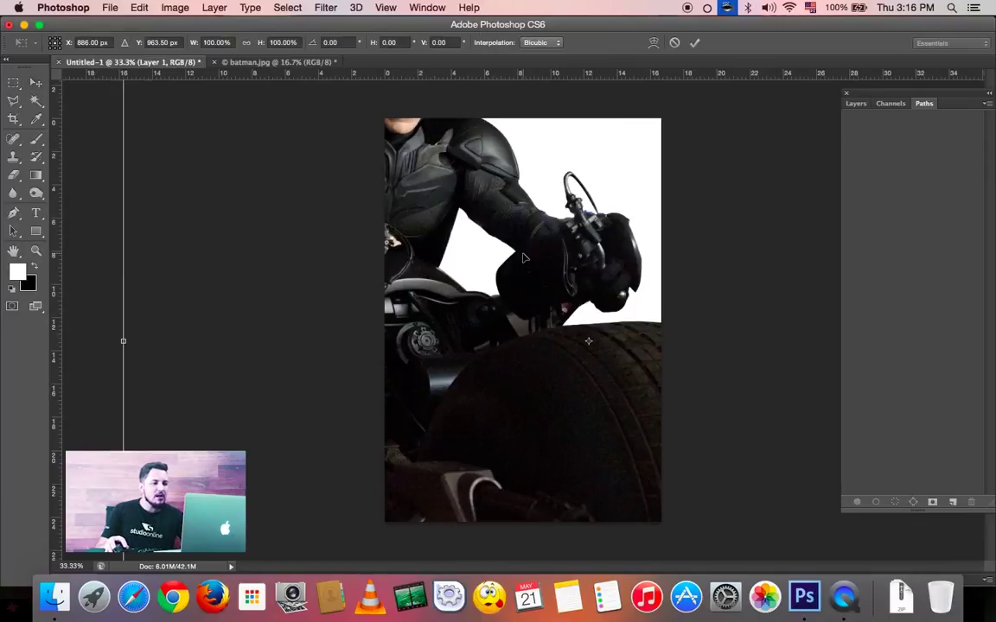
pyautogui.moveTo(240, 132); pyautogui.dragTo(209, 150)
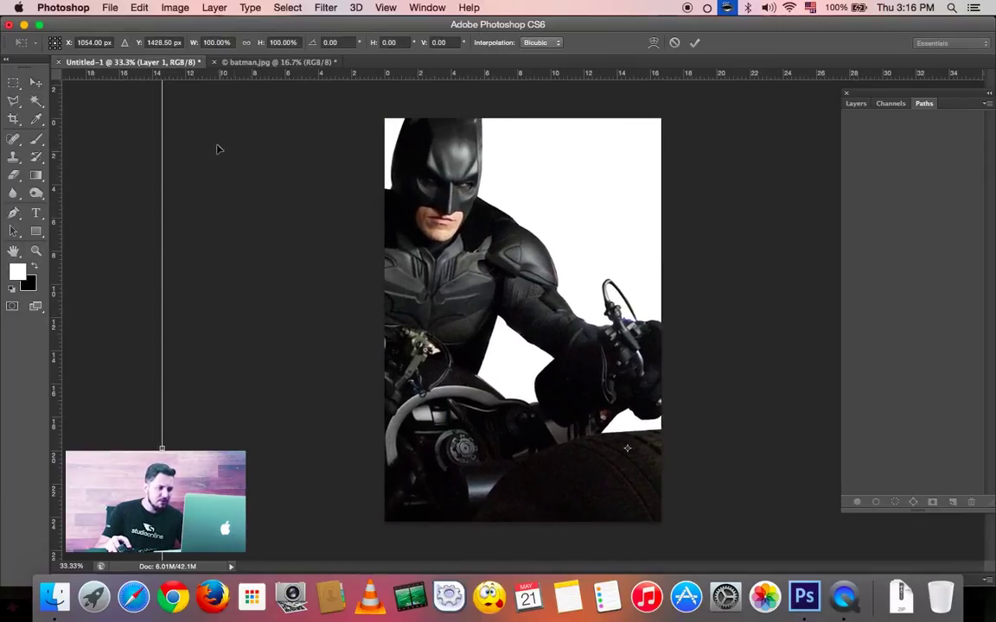
pyautogui.moveTo(173, 118); pyautogui.dragTo(414, 309)
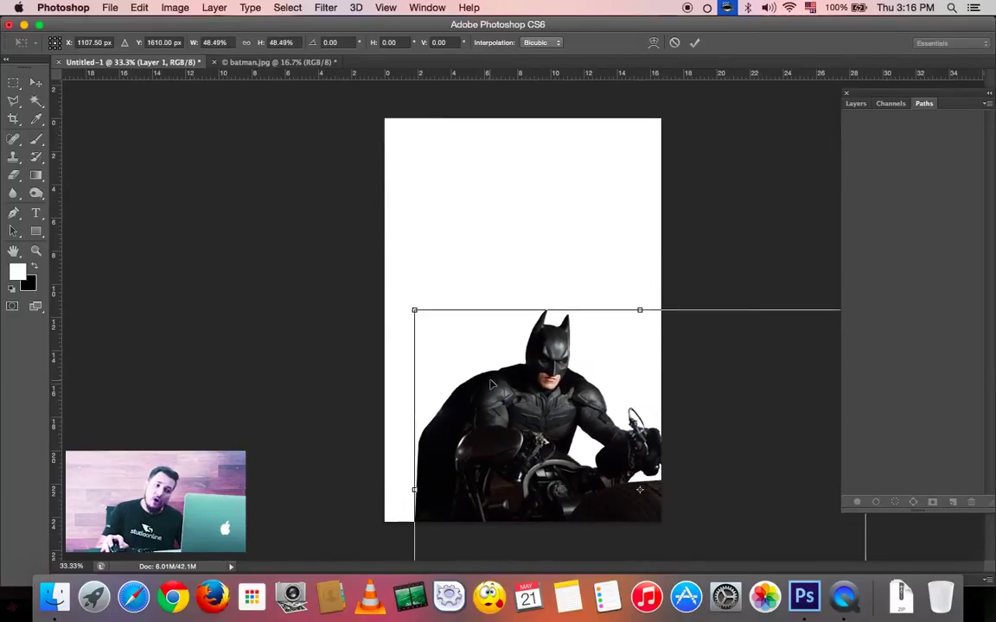
pyautogui.moveTo(490, 384); pyautogui.dragTo(412, 202)
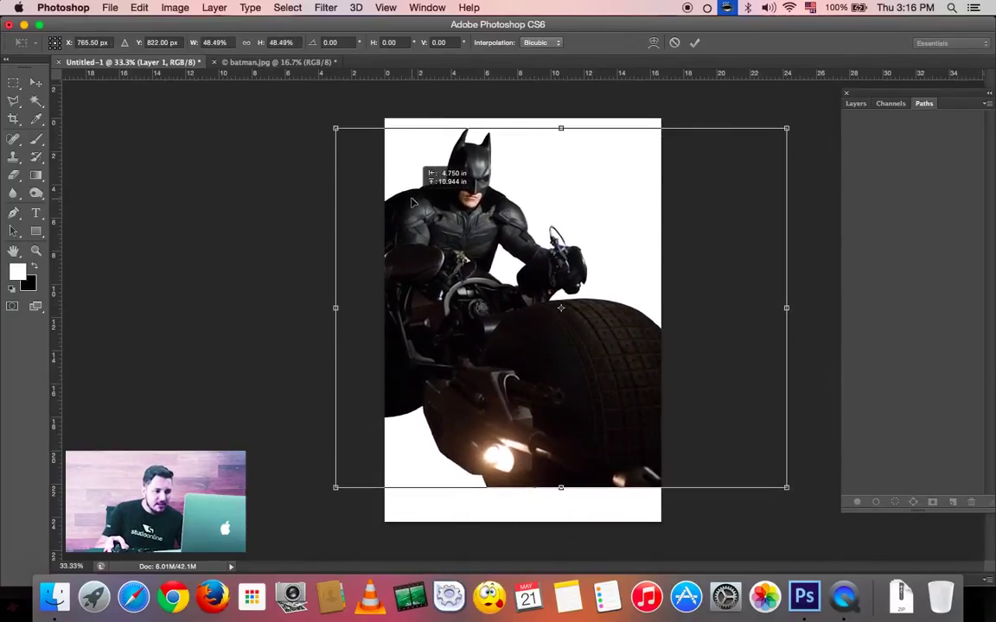
pyautogui.moveTo(413, 202); pyautogui.dragTo(418, 211)
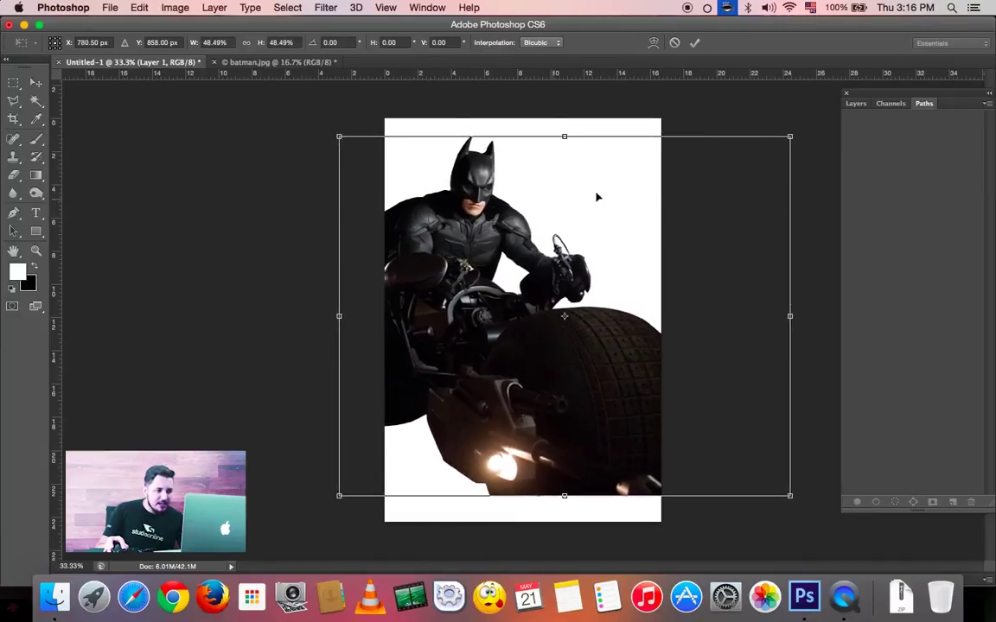
# Step: Scale Batman to about 47% keeping the bottom-left fixed, nudge it, and commit
pyautogui.moveTo(787, 137); pyautogui.dragTo(661, 161)
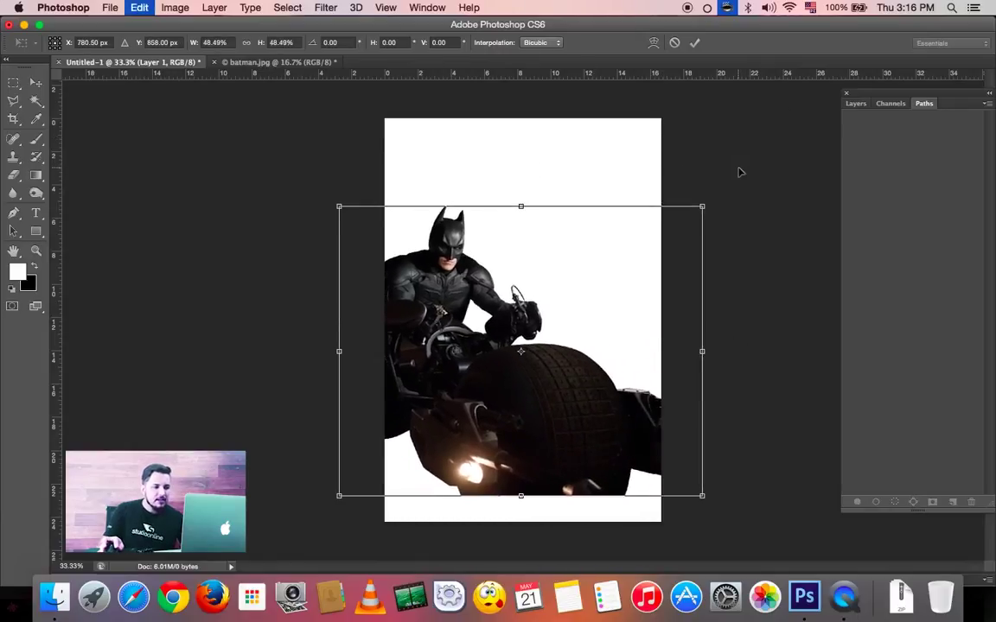
pyautogui.press('super+z')
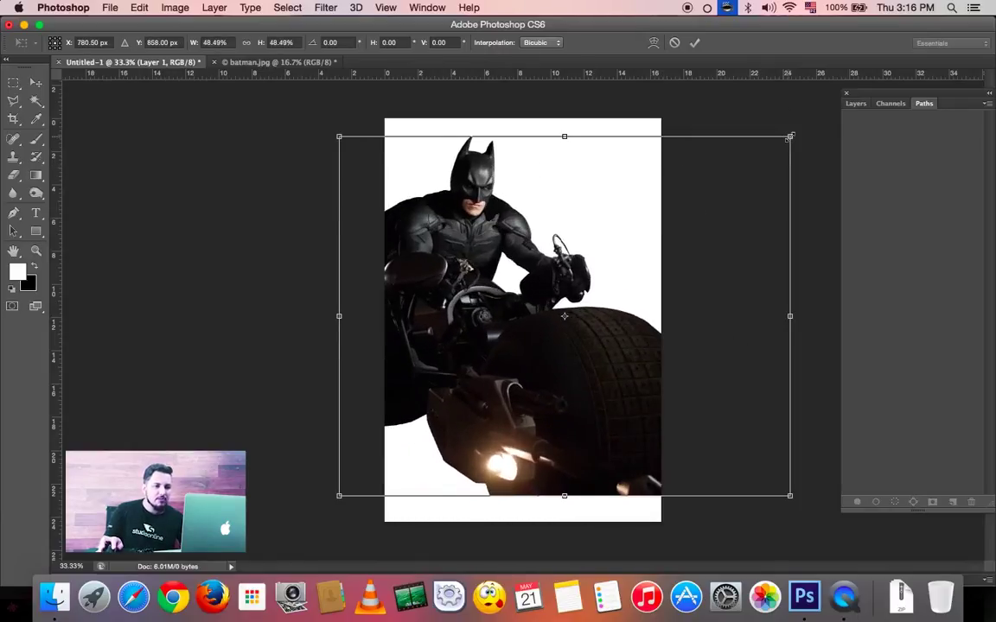
pyautogui.moveTo(789, 136); pyautogui.dragTo(725, 188)
pyautogui.press('super+z')
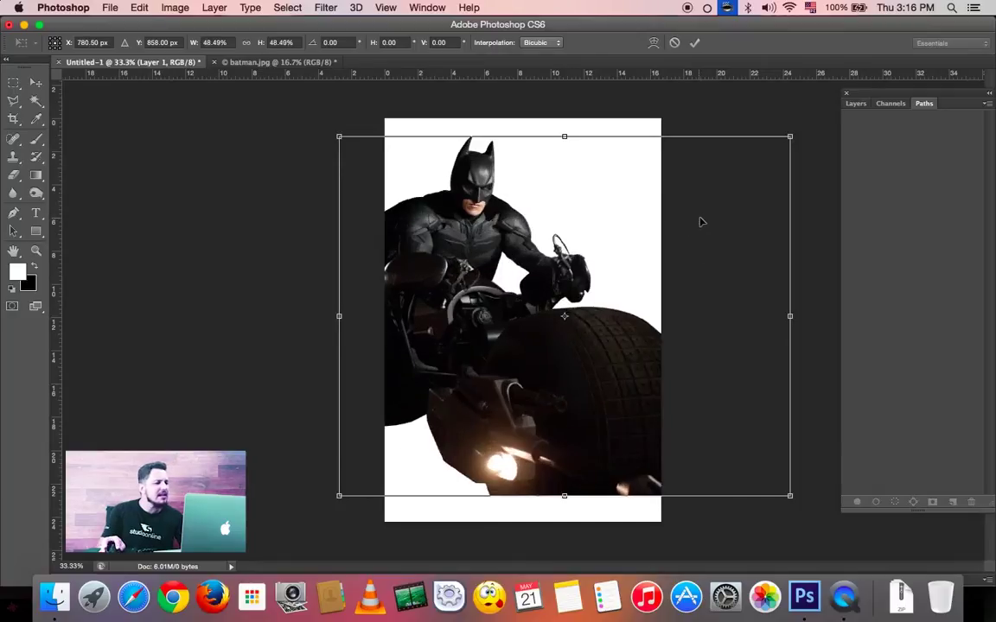
pyautogui.moveTo(789, 138)
pyautogui.mouseDown()
pyautogui.moveTo(671, 166)
pyautogui.moveTo(759, 123)
pyautogui.mouseUp()
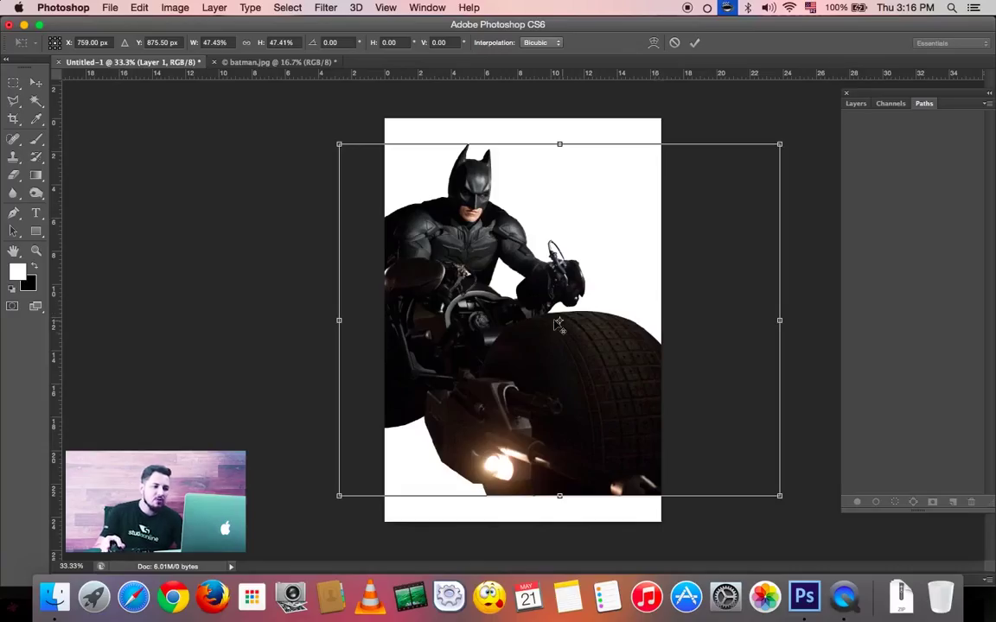
pyautogui.moveTo(499, 334); pyautogui.dragTo(496, 336)
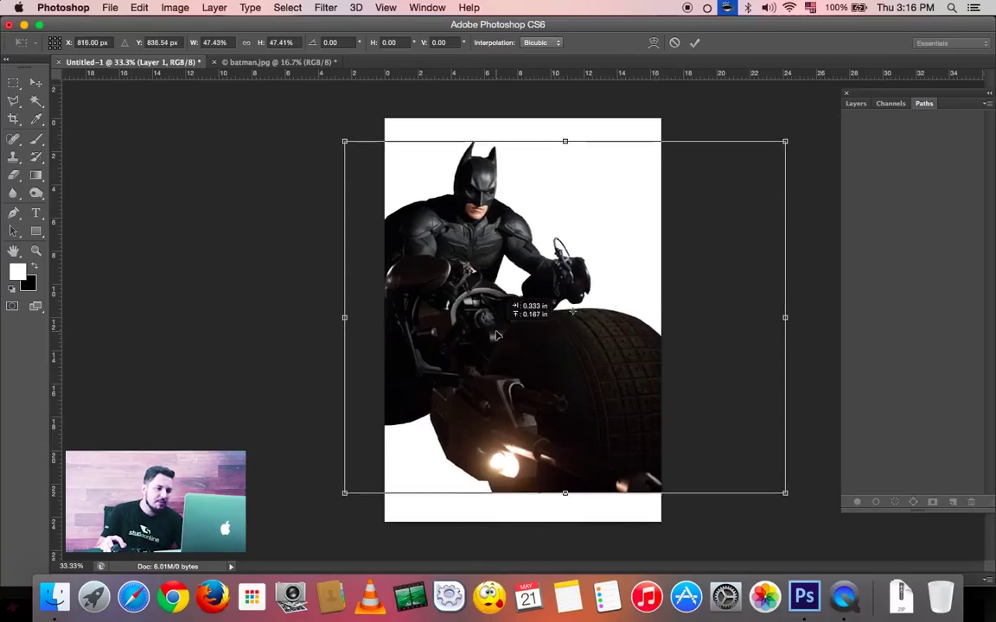
pyautogui.press('Return')
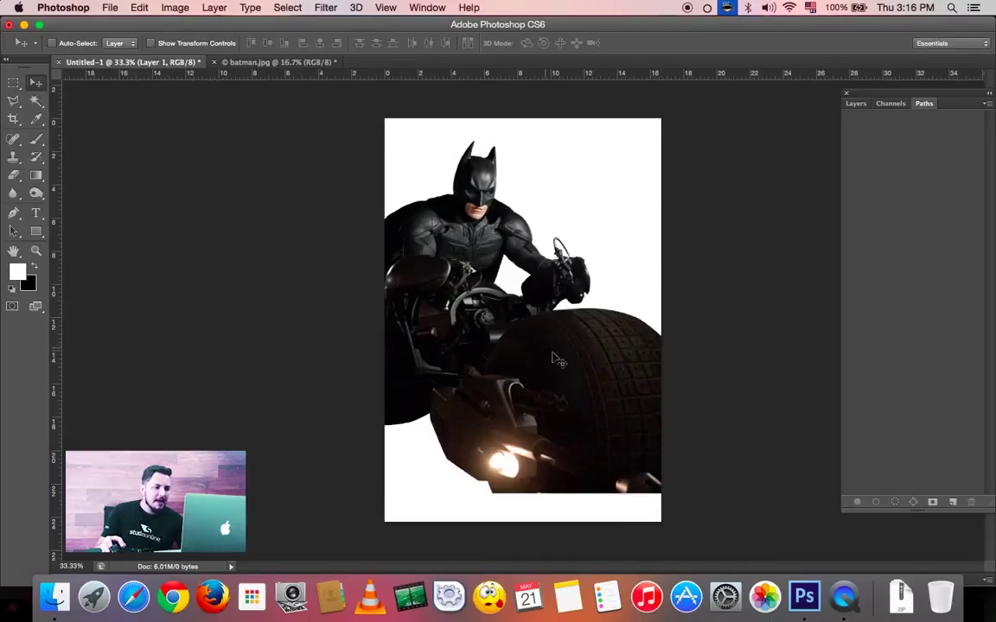
# Step: Shrink Batman slightly again to about 97% and shift it a few pixels right
pyautogui.hotkey('ctrl', 't')
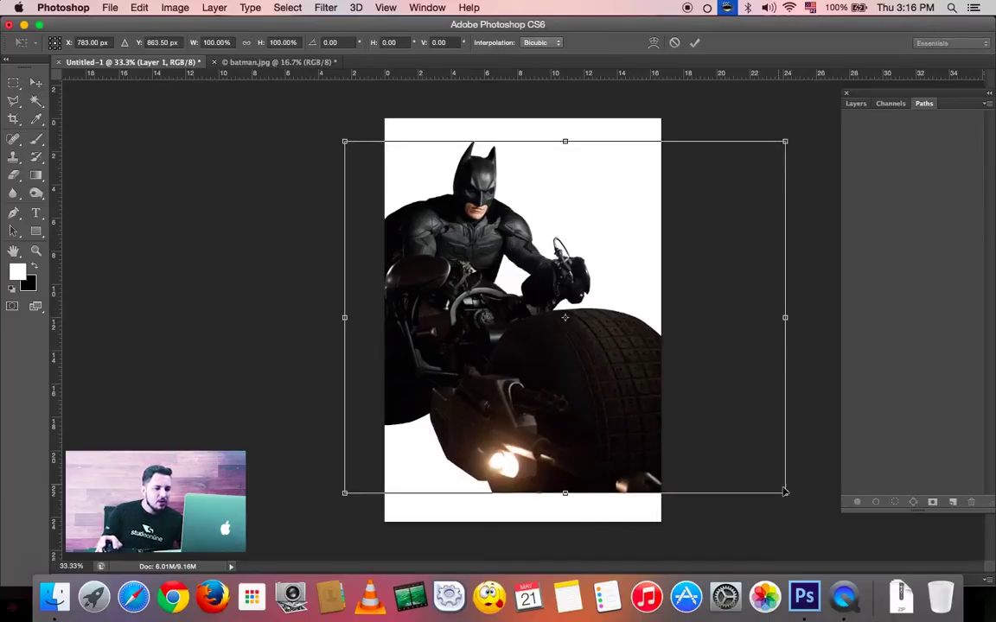
pyautogui.moveTo(784, 493); pyautogui.dragTo(774, 481)
pyautogui.moveTo(640, 406); pyautogui.dragTo(644, 405)
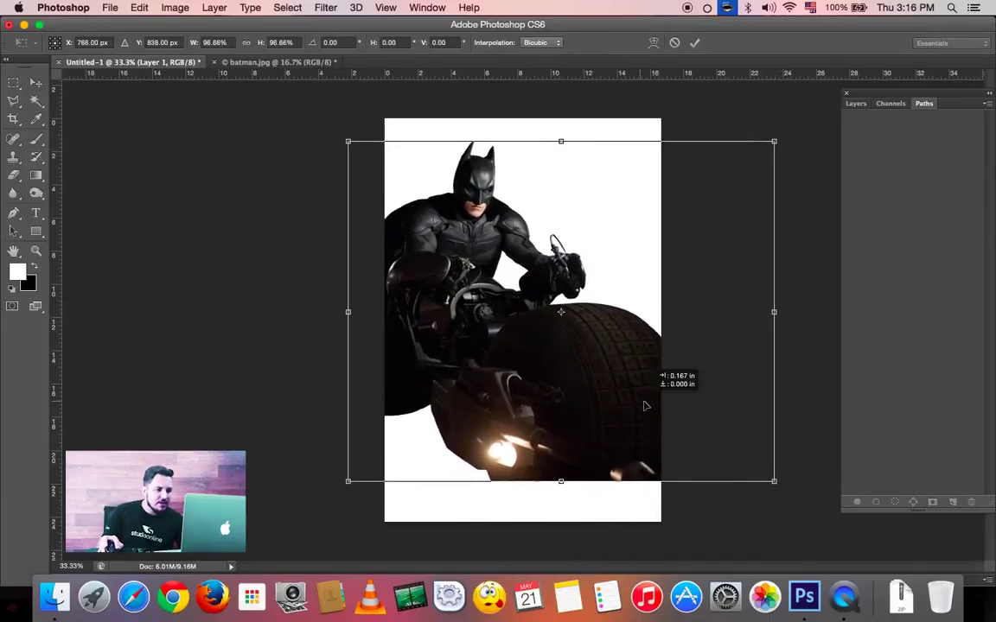
pyautogui.press('Return')
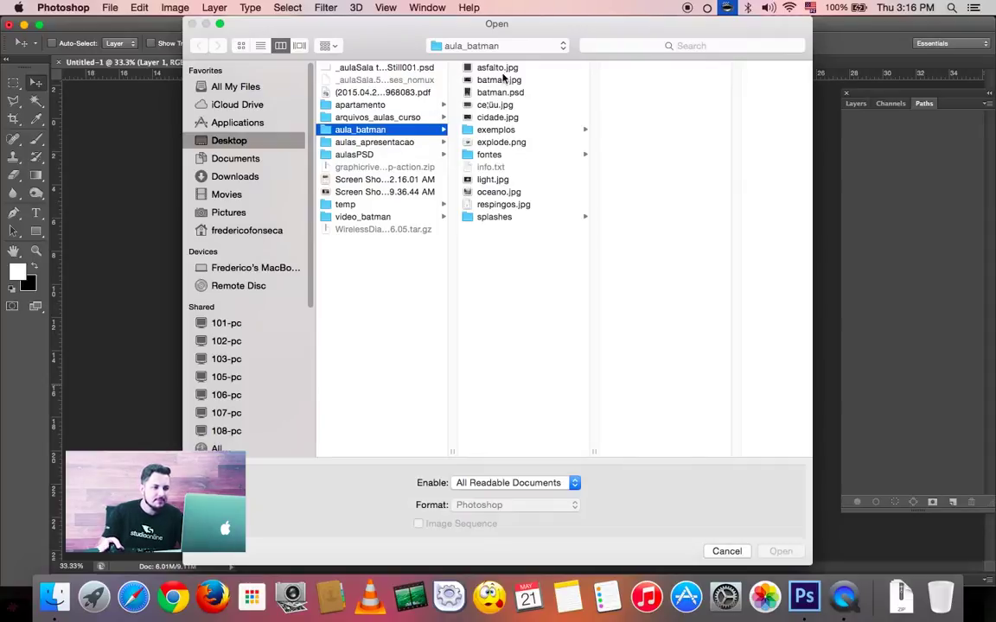
# Step: Open asfalto.jpg without Camera Raw adjustments and paste it into Untitled-1 as Layer 2
pyautogui.click(502, 69)
pyautogui.doubleClick(499, 80)
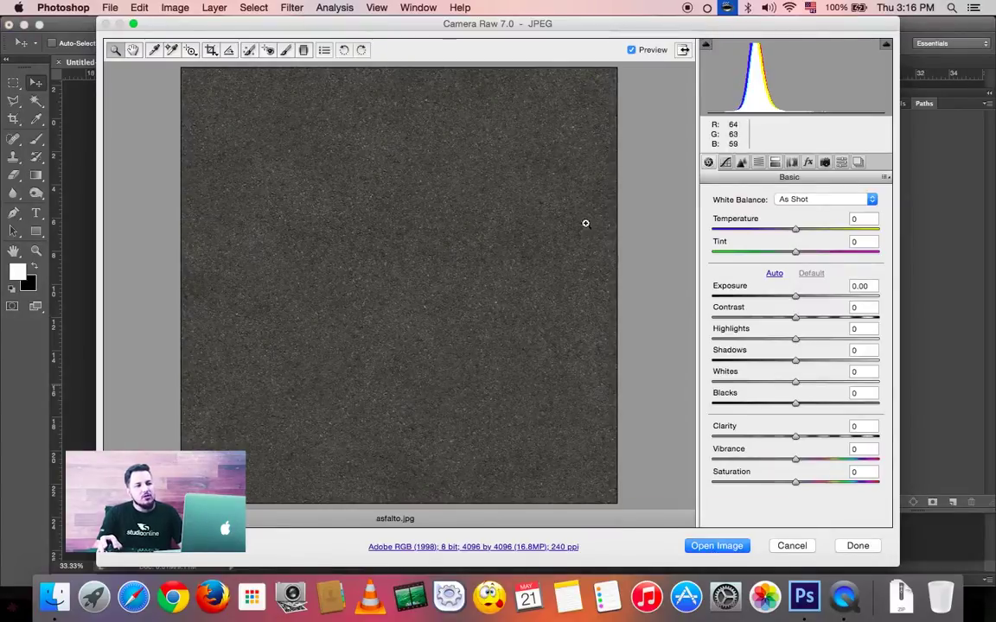
pyautogui.click(714, 546)
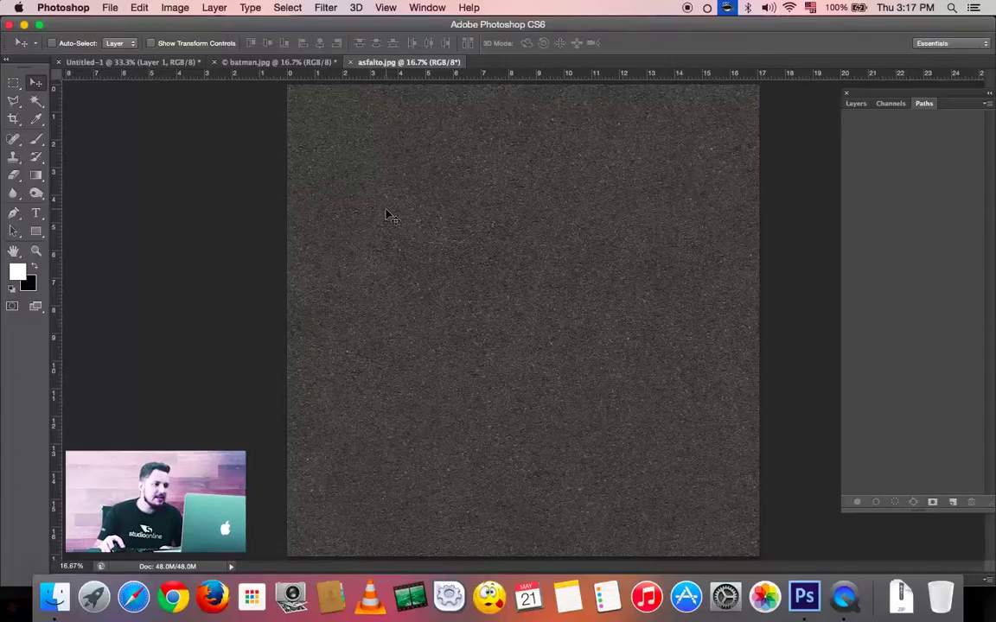
pyautogui.click(114, 63)
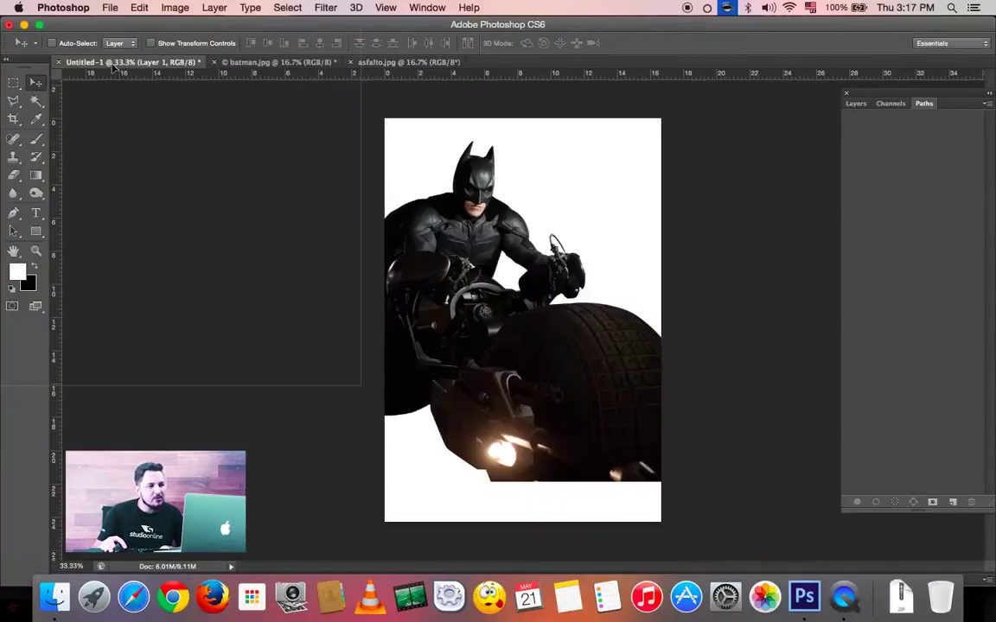
pyautogui.hotkey('ctrl', 'v')
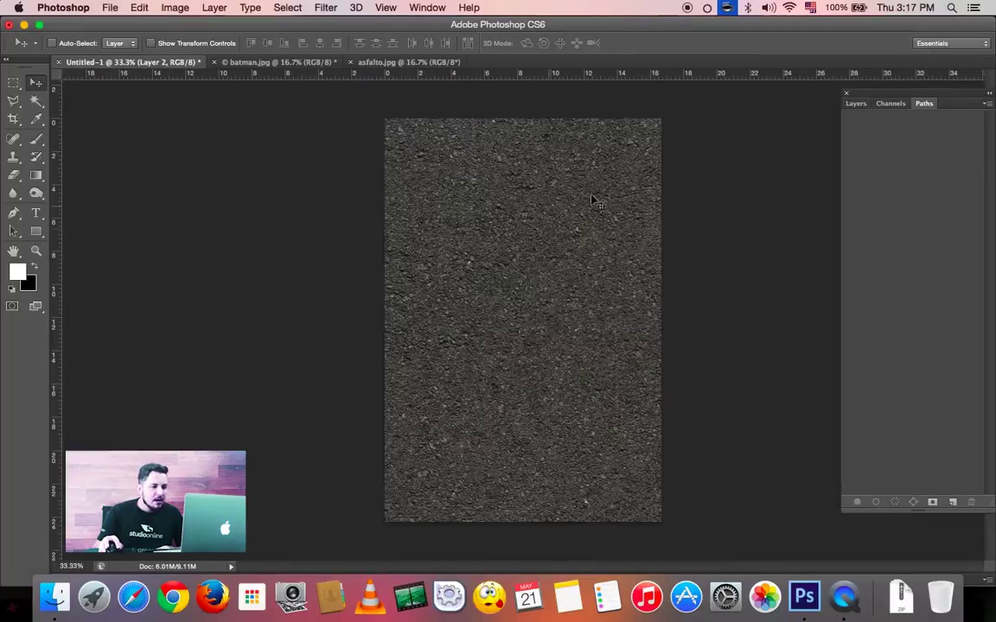
pyautogui.click(854, 105)
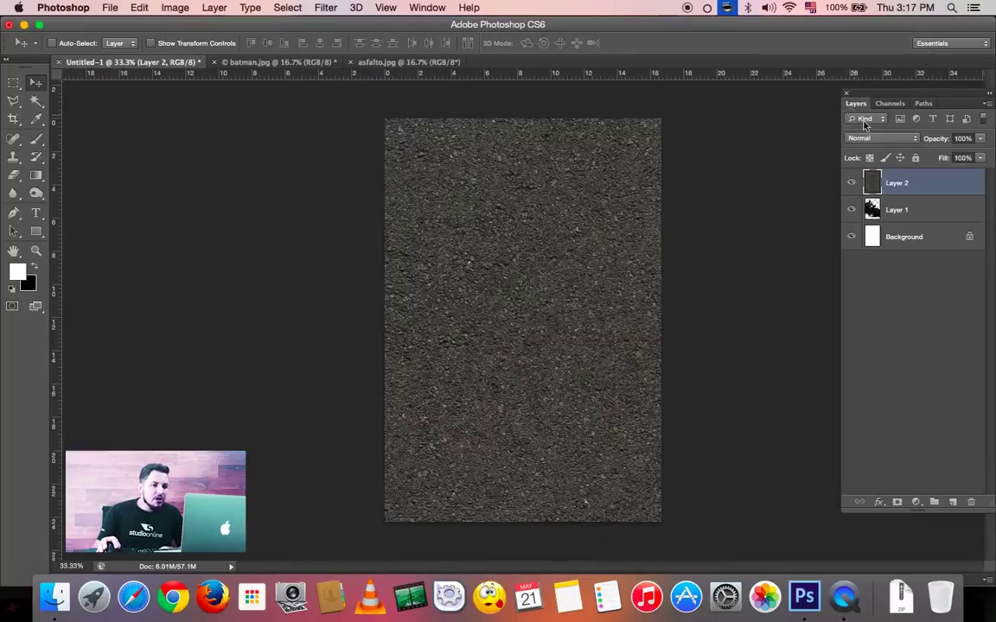
pyautogui.rightClick(903, 184)
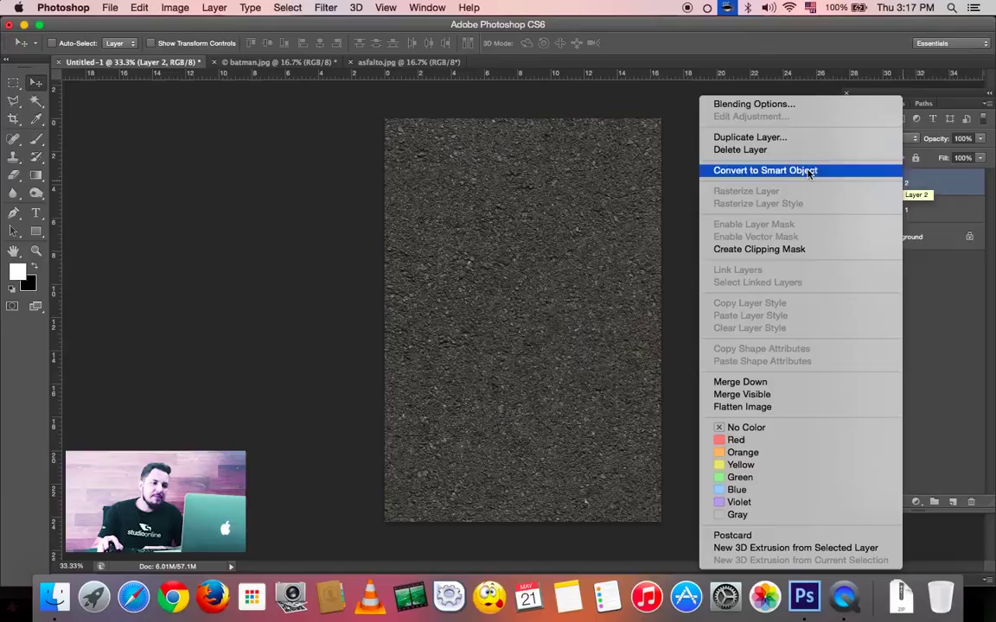
# Step: Scale the asphalt texture into a short, wide strip along the bottom of the canvas
pyautogui.click(810, 171)
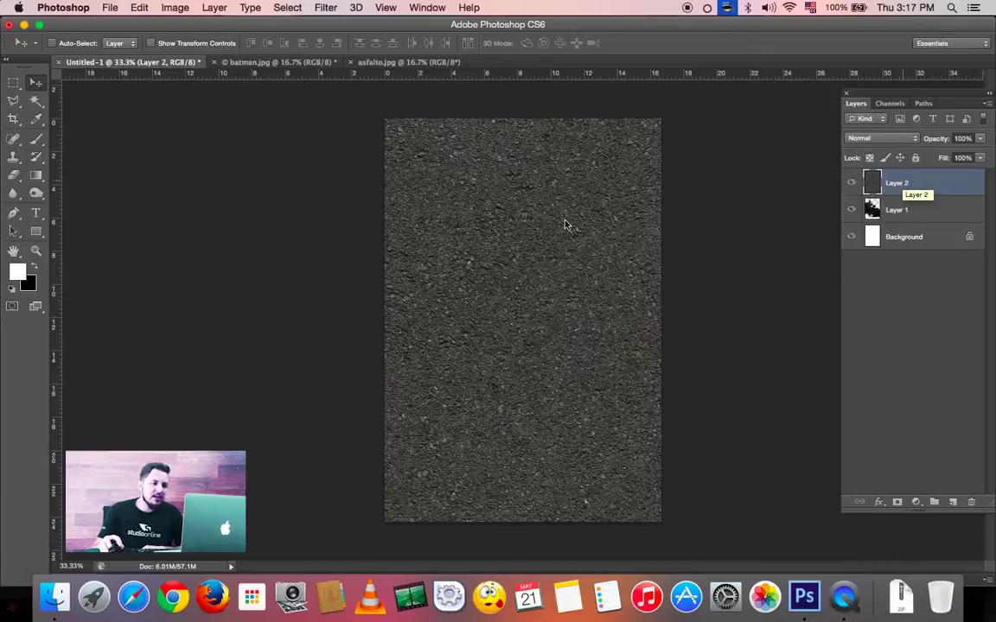
pyautogui.hotkey('ctrl', 't')
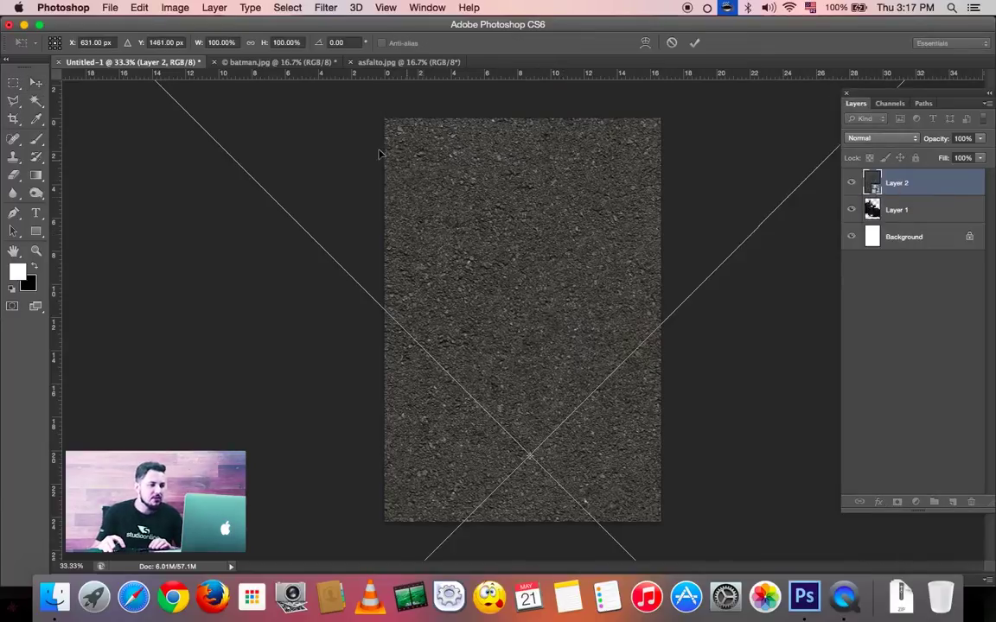
pyautogui.moveTo(333, 131)
pyautogui.mouseDown()
pyautogui.moveTo(364, 177)
pyautogui.moveTo(138, 113)
pyautogui.moveTo(383, 368)
pyautogui.mouseUp()
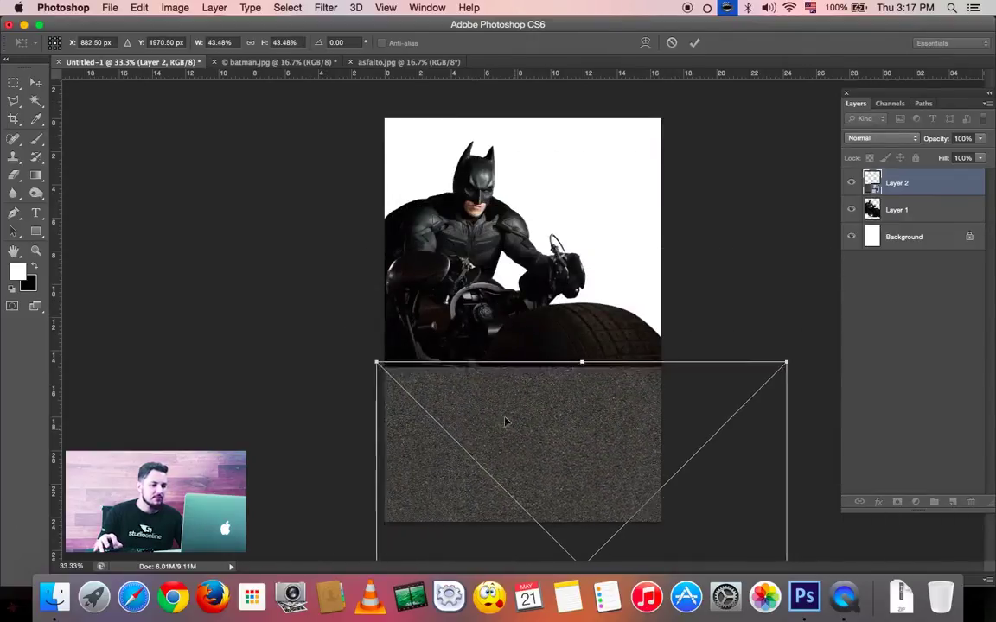
pyautogui.moveTo(506, 422)
pyautogui.mouseDown()
pyautogui.moveTo(505, 151)
pyautogui.moveTo(540, 374)
pyautogui.mouseUp()
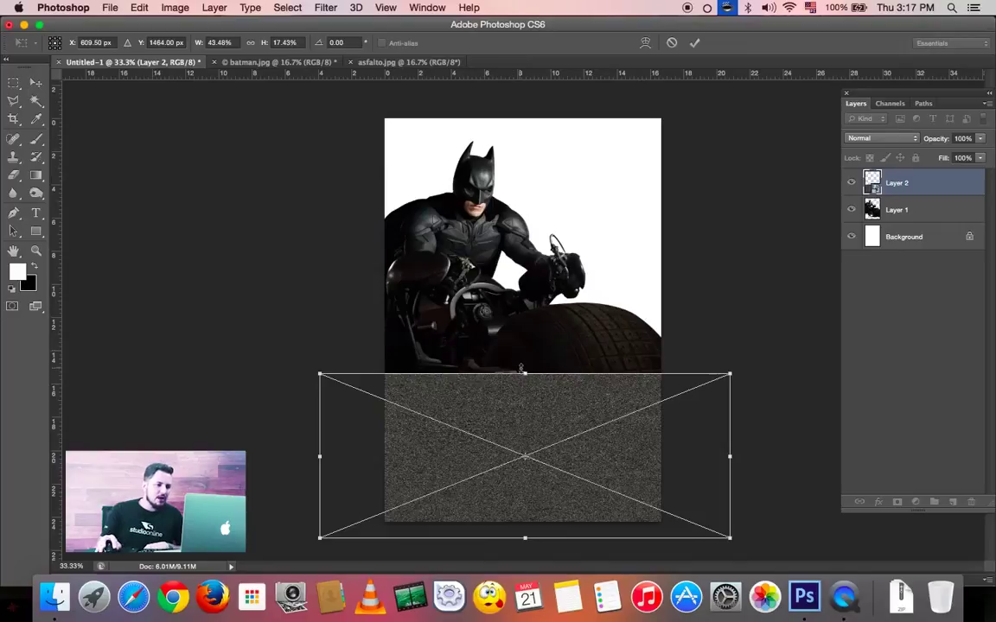
pyautogui.moveTo(524, 373); pyautogui.dragTo(524, 362)
# Step: Distort the asphalt corners into a perspective road surface and move it below Layer 1
pyautogui.rightClick(542, 391)
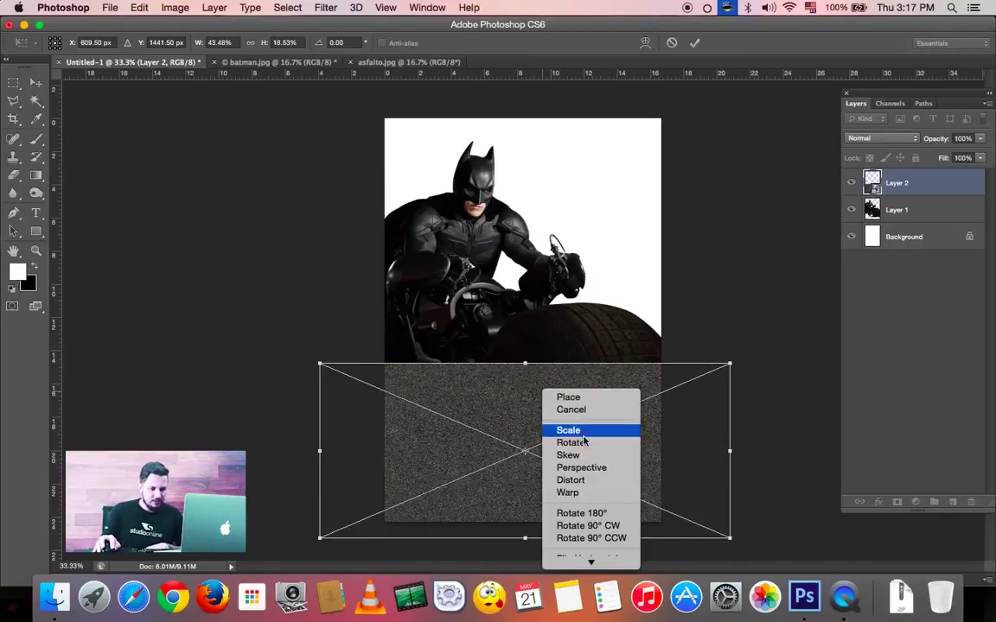
pyautogui.click(572, 482)
pyautogui.moveTo(730, 537); pyautogui.dragTo(895, 529)
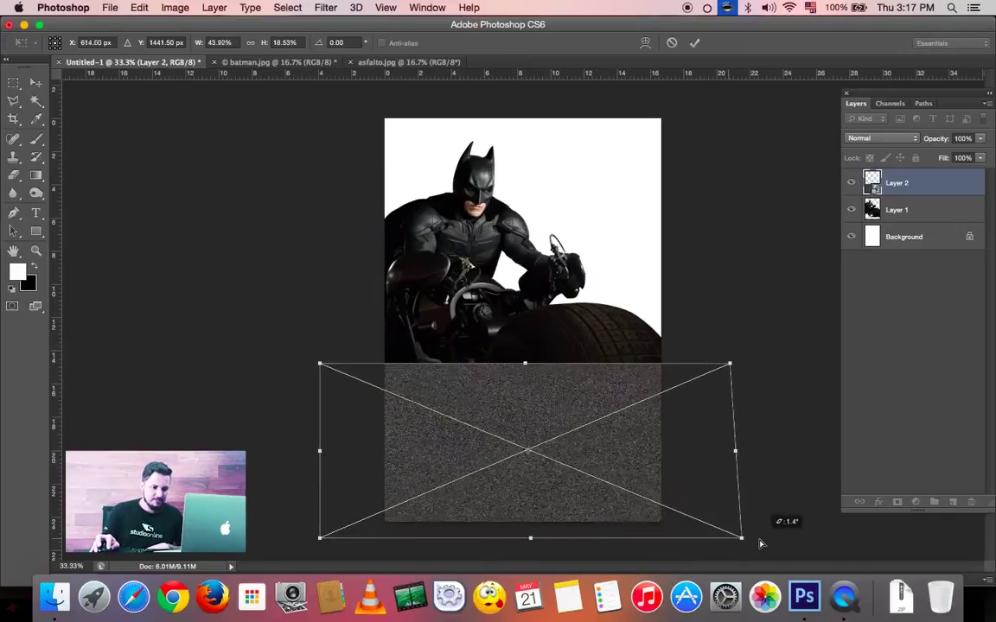
pyautogui.moveTo(320, 537); pyautogui.dragTo(242, 571)
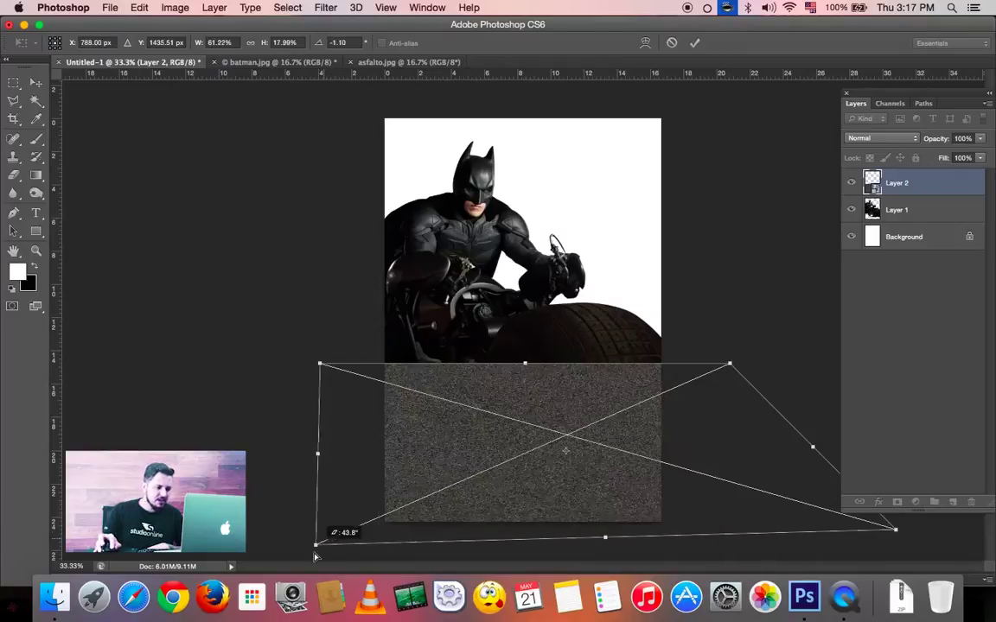
pyautogui.moveTo(321, 367); pyautogui.dragTo(351, 370)
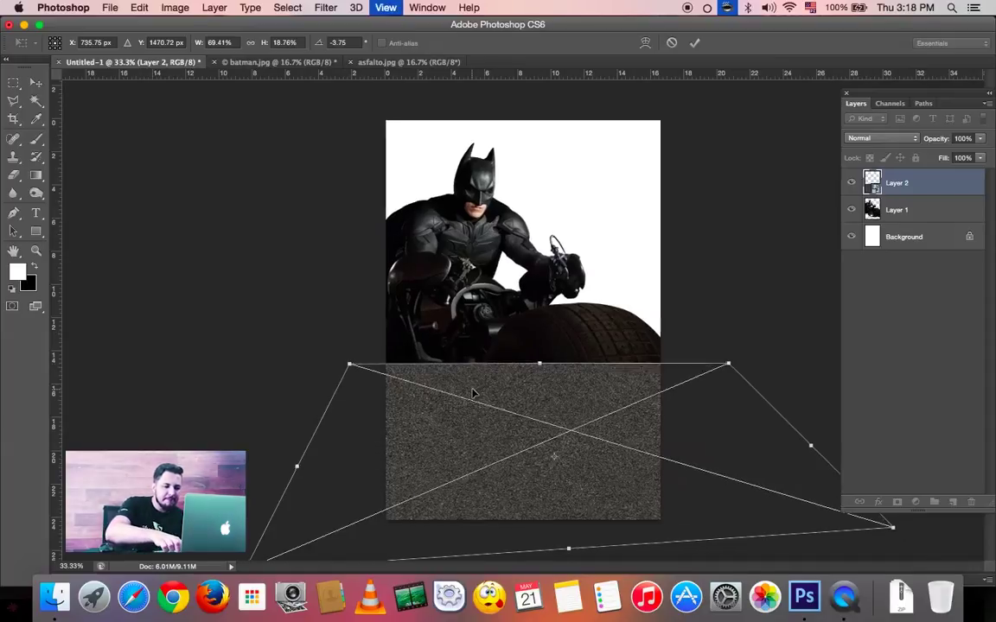
pyautogui.press('super+minus')
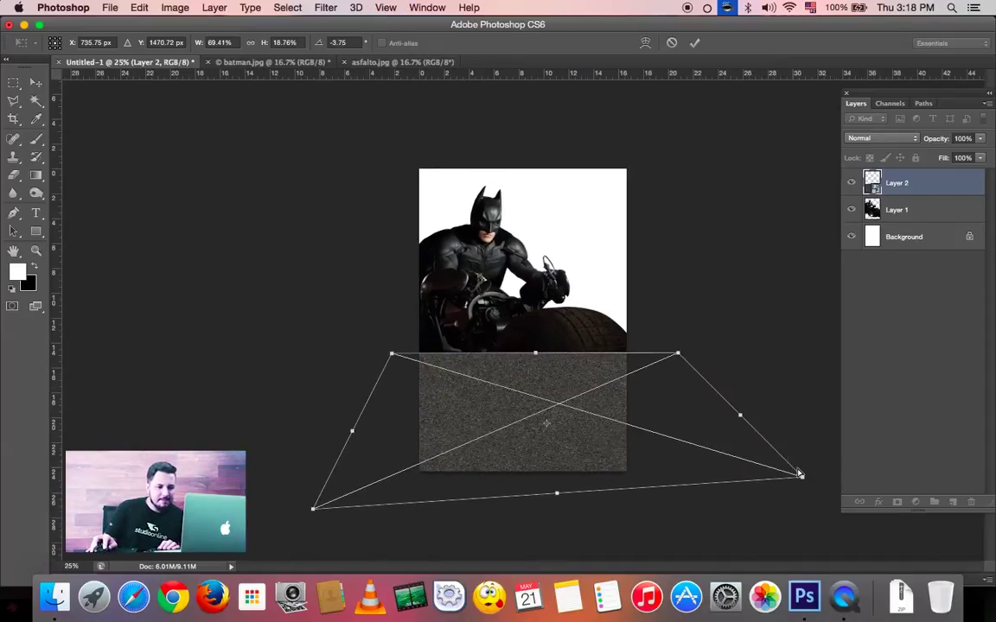
pyautogui.moveTo(804, 482); pyautogui.dragTo(890, 484)
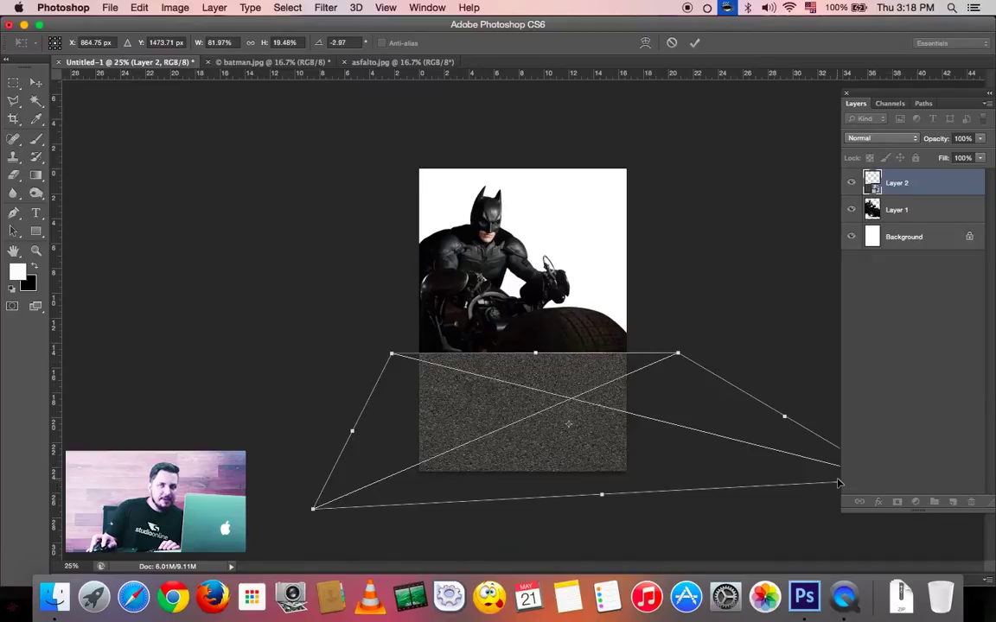
pyautogui.moveTo(317, 514); pyautogui.dragTo(290, 538)
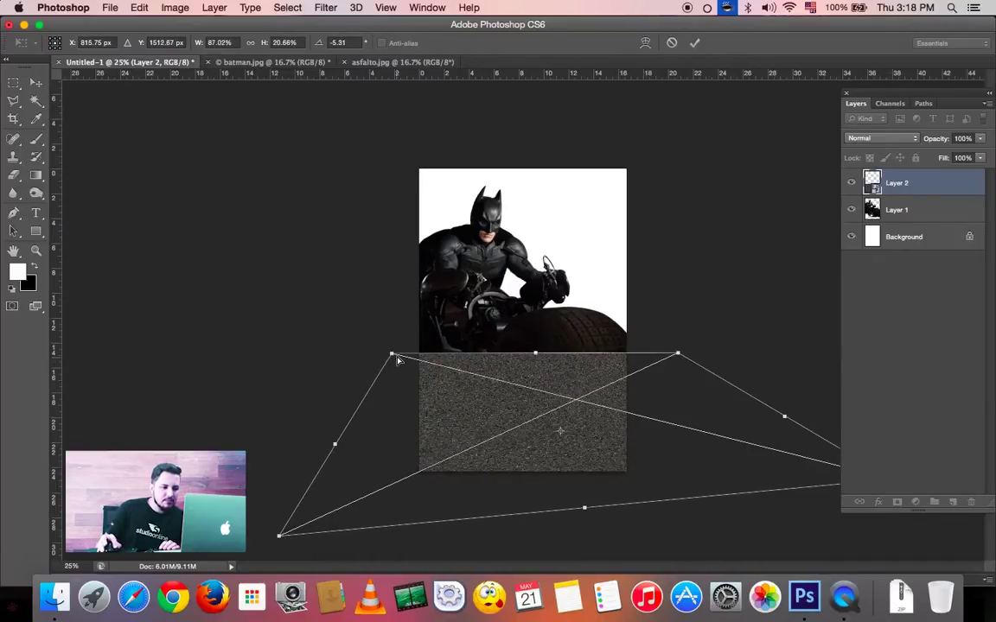
pyautogui.moveTo(397, 358); pyautogui.dragTo(381, 355)
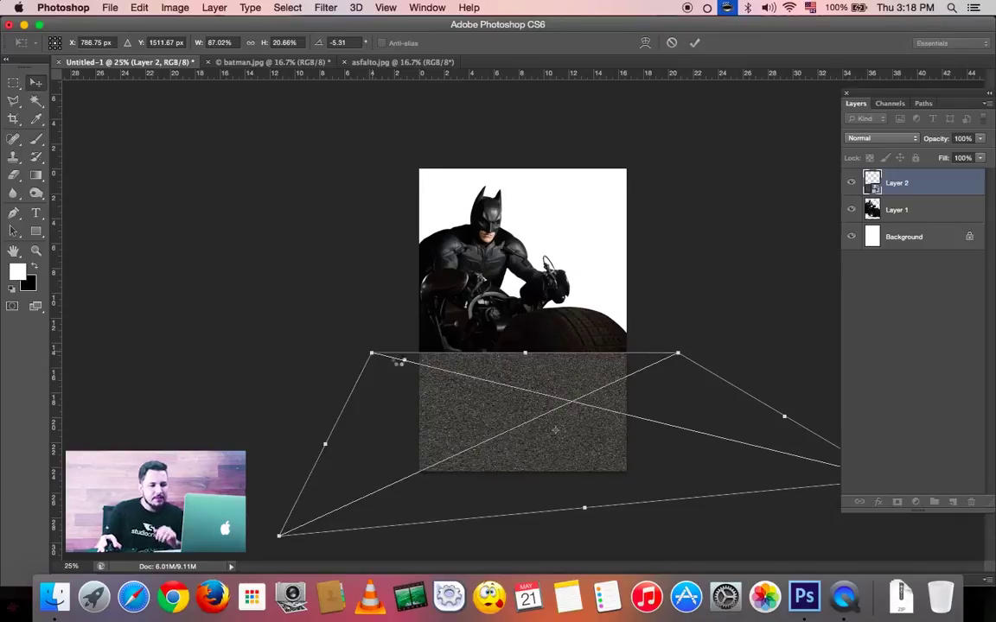
pyautogui.press('Return')
pyautogui.moveTo(901, 210); pyautogui.dragTo(880, 222)
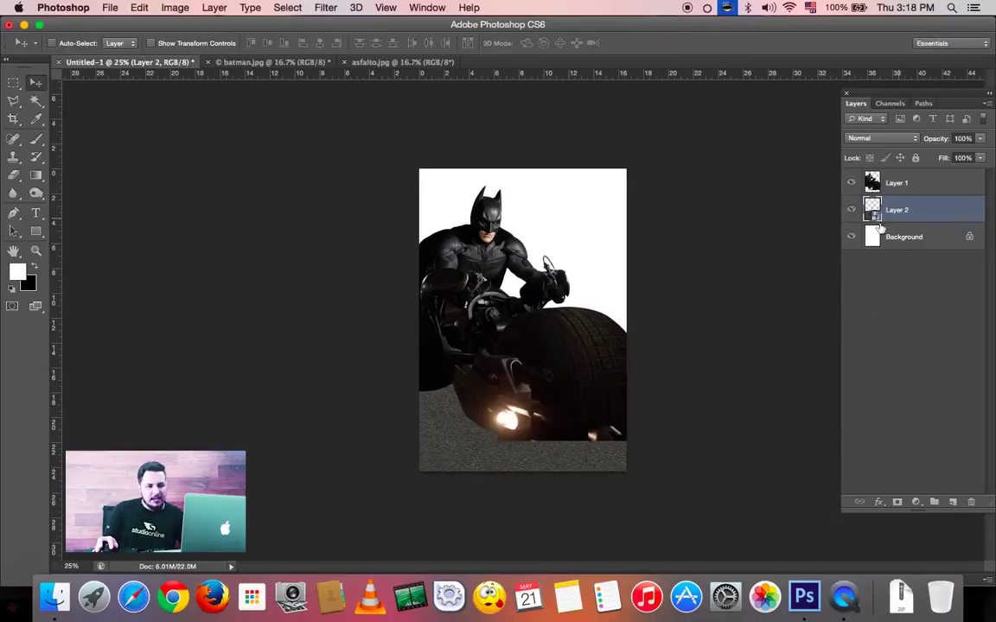
pyautogui.press('super+plus')
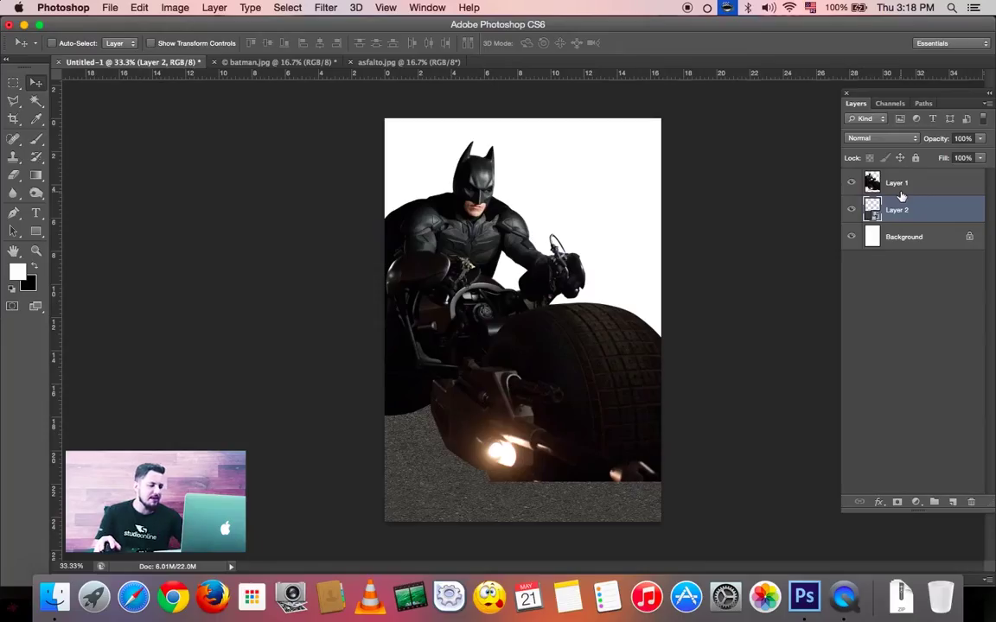
pyautogui.hotkey('ctrl', 't')
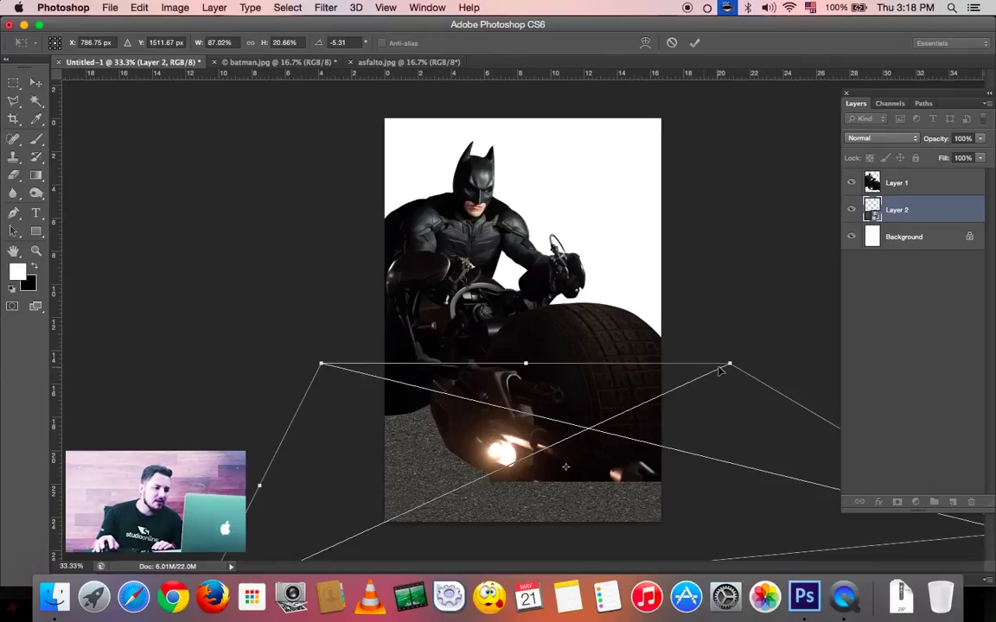
pyautogui.rightClick(608, 424)
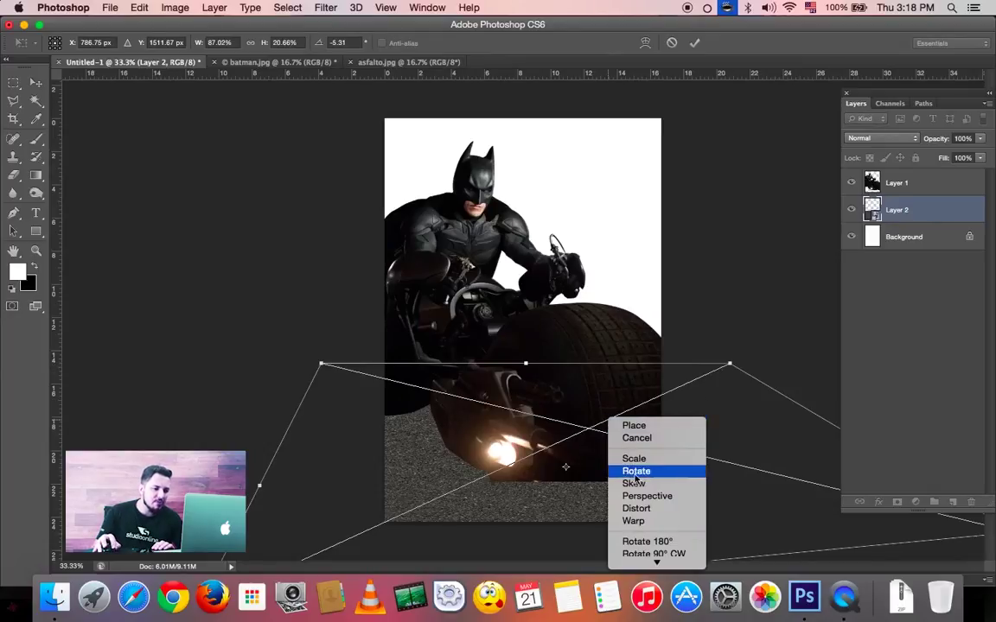
pyautogui.click(636, 509)
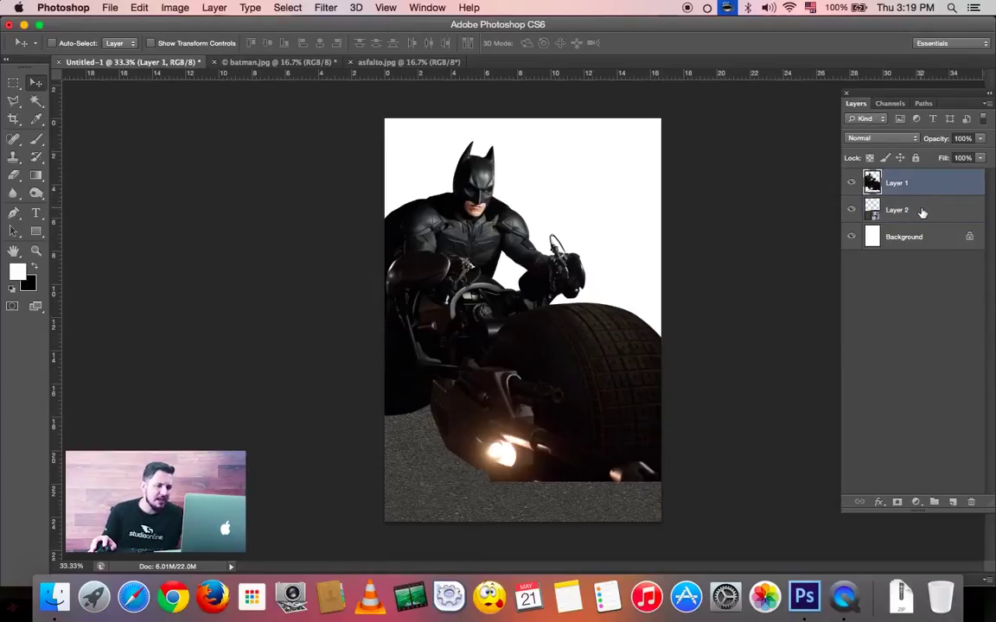
# Step: Squash the original bike layer down toward its base
pyautogui.click(901, 217)
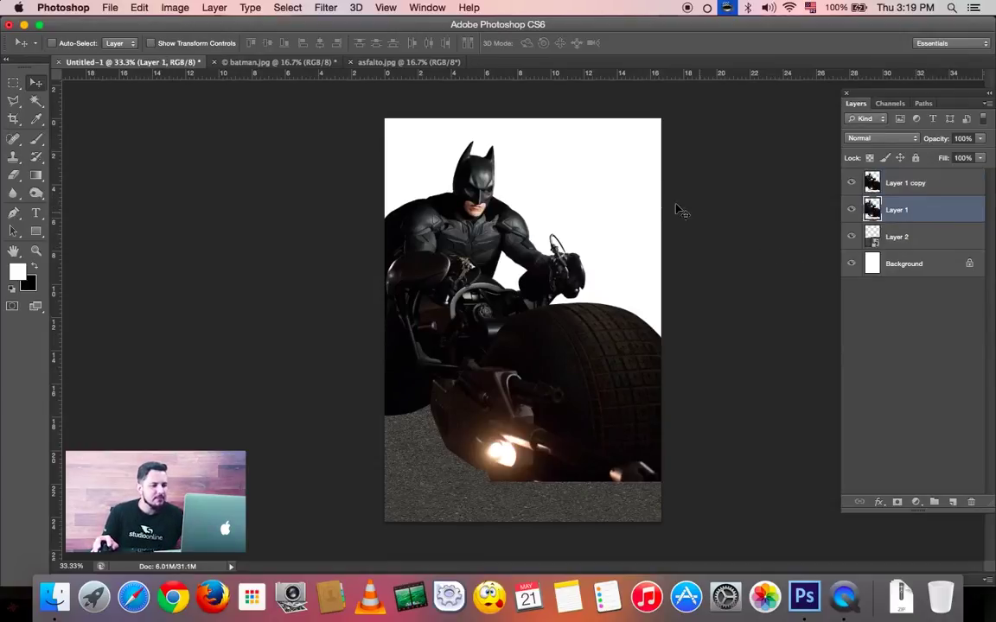
pyautogui.hotkey('ctrl', 't')
pyautogui.moveTo(562, 142); pyautogui.dragTo(561, 269)
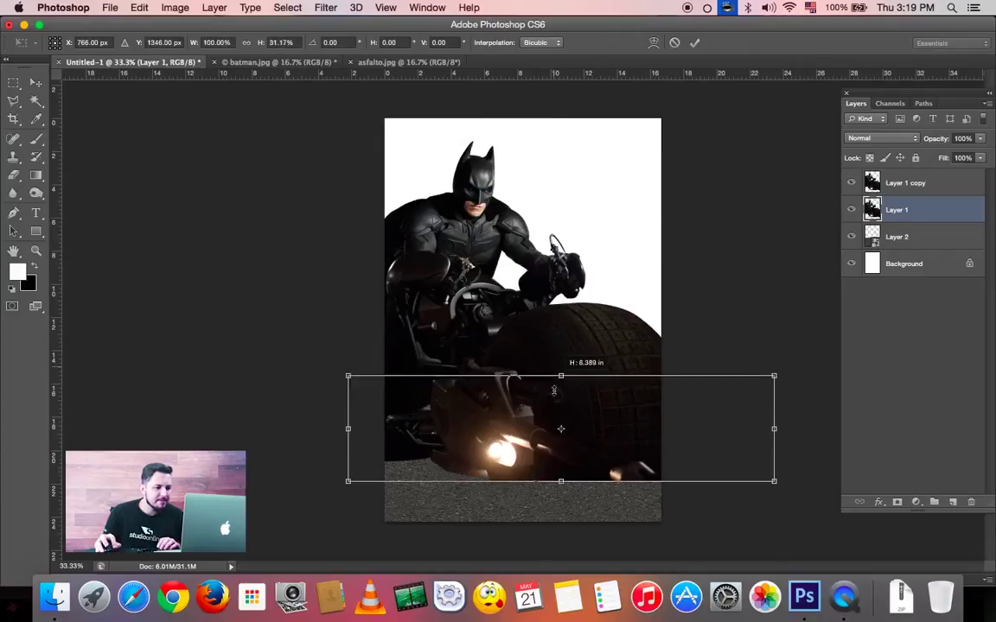
pyautogui.moveTo(560, 486); pyautogui.dragTo(560, 501)
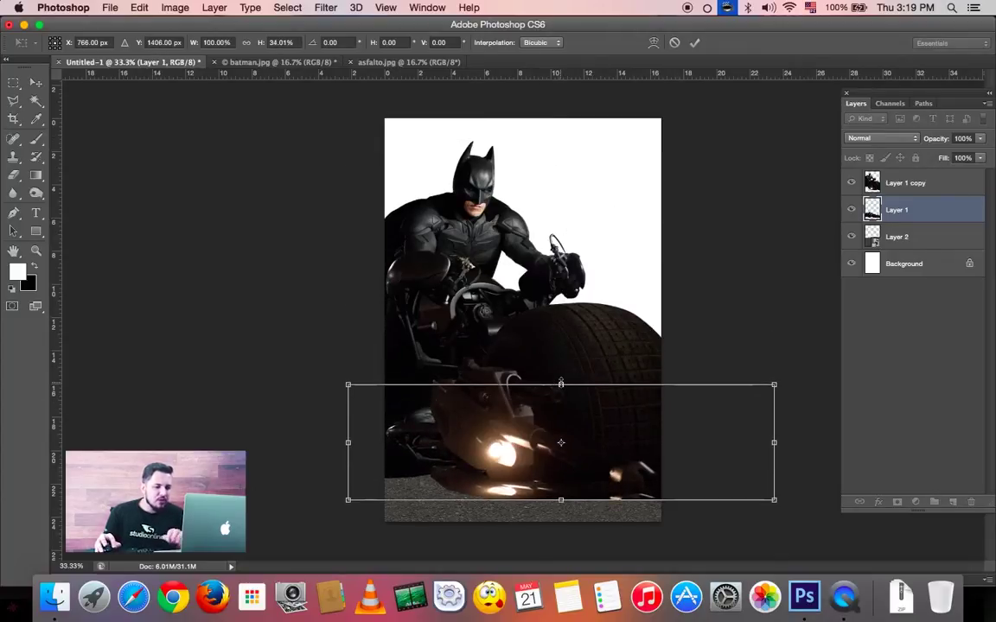
pyautogui.press('Return')
# Step: Blacken the squashed layer with Lightness -100 and apply a 31.7-pixel Gaussian Blur
pyautogui.press('super+u')
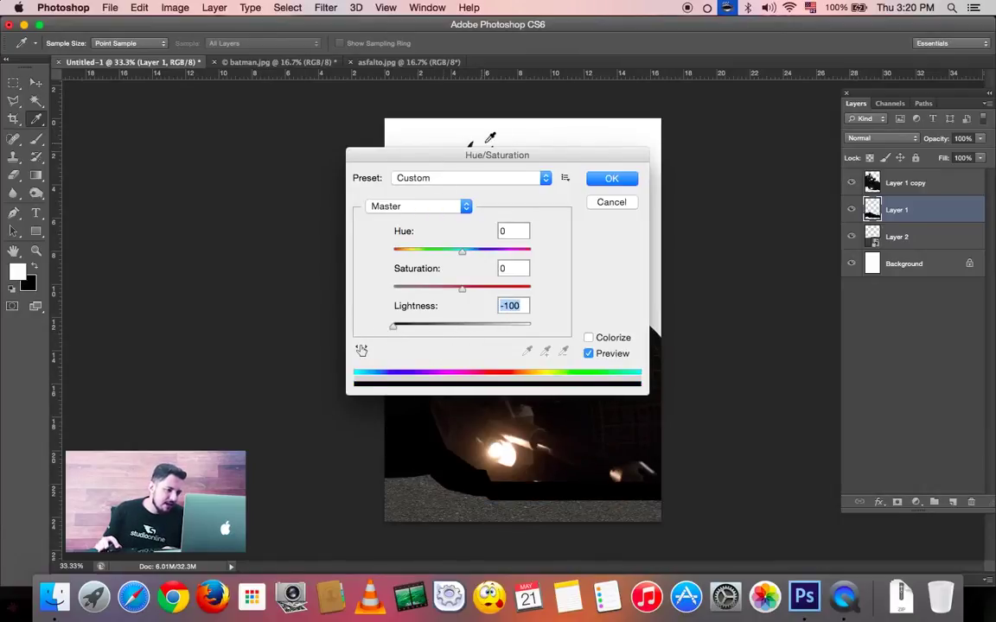
pyautogui.click(603, 181)
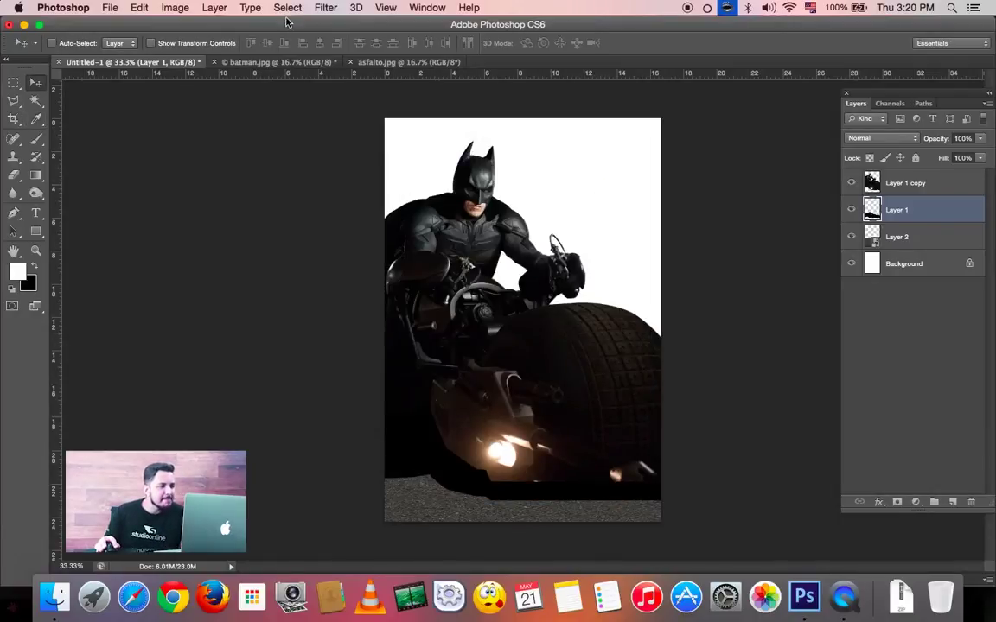
pyautogui.click(324, 11)
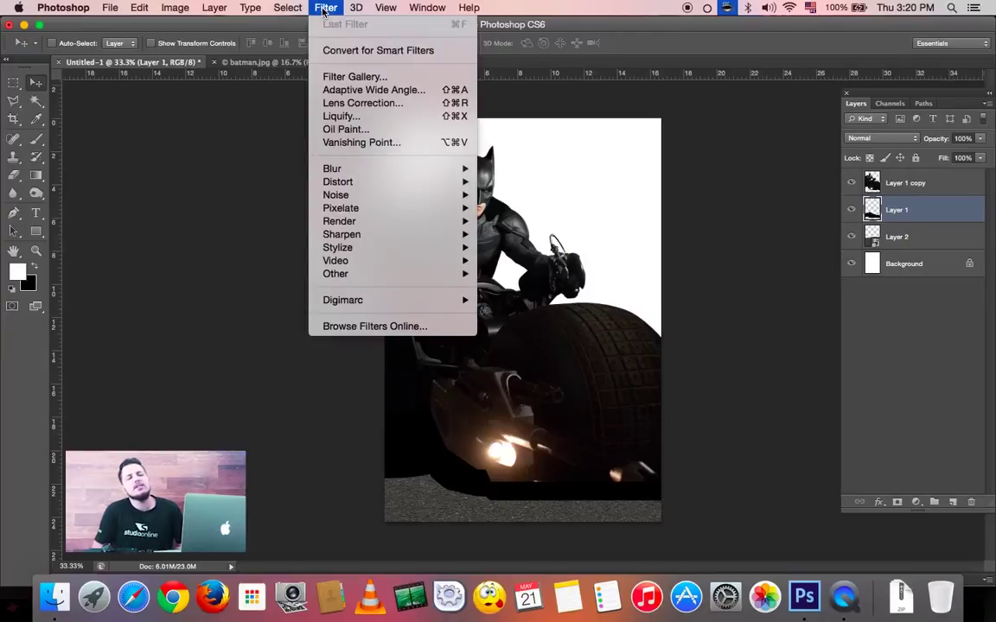
pyautogui.moveTo(332, 168)
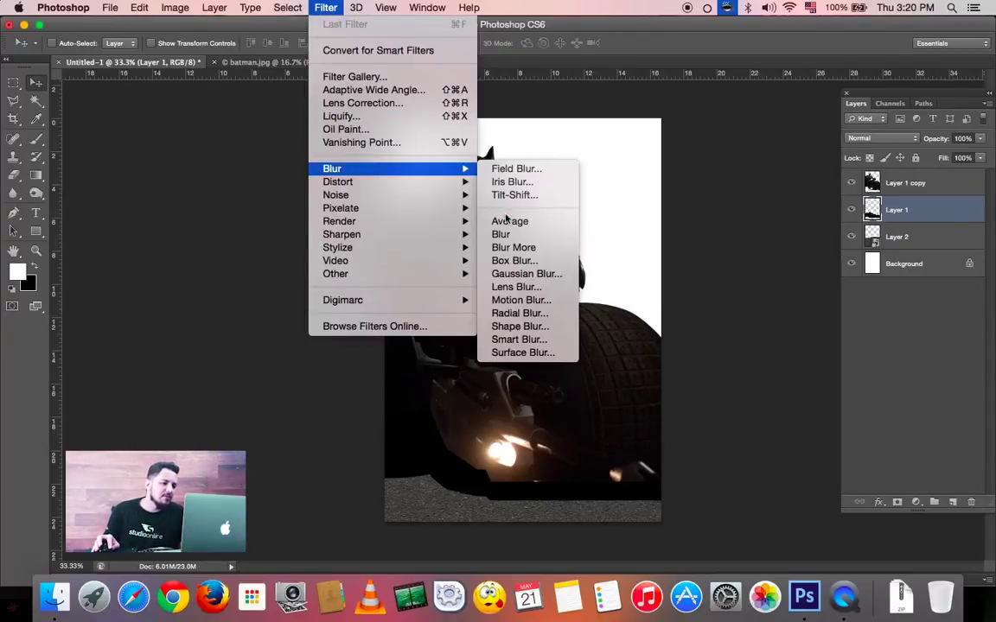
pyautogui.click(536, 279)
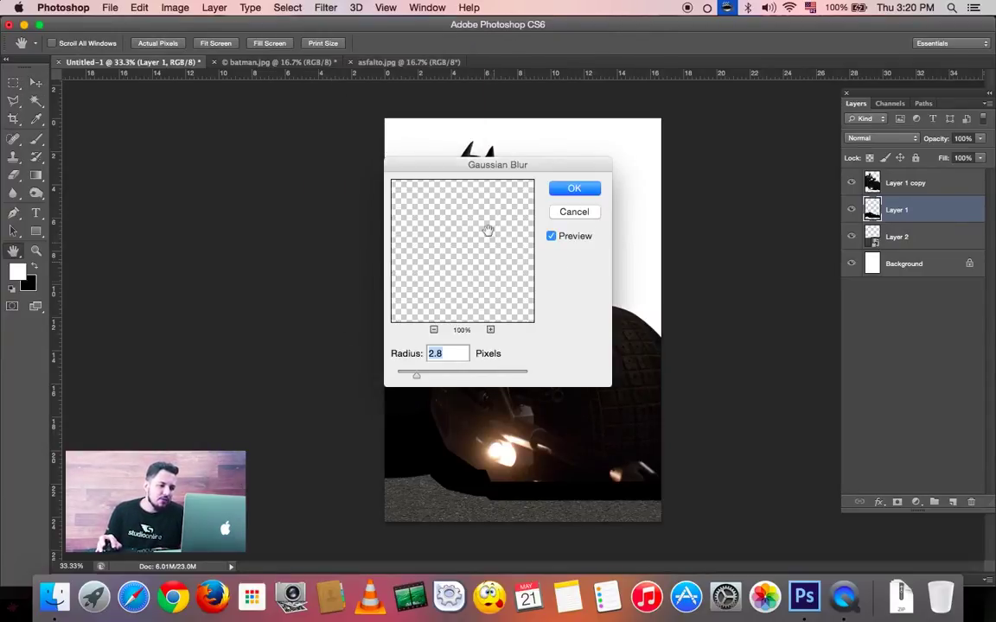
pyautogui.moveTo(476, 166); pyautogui.dragTo(635, 104)
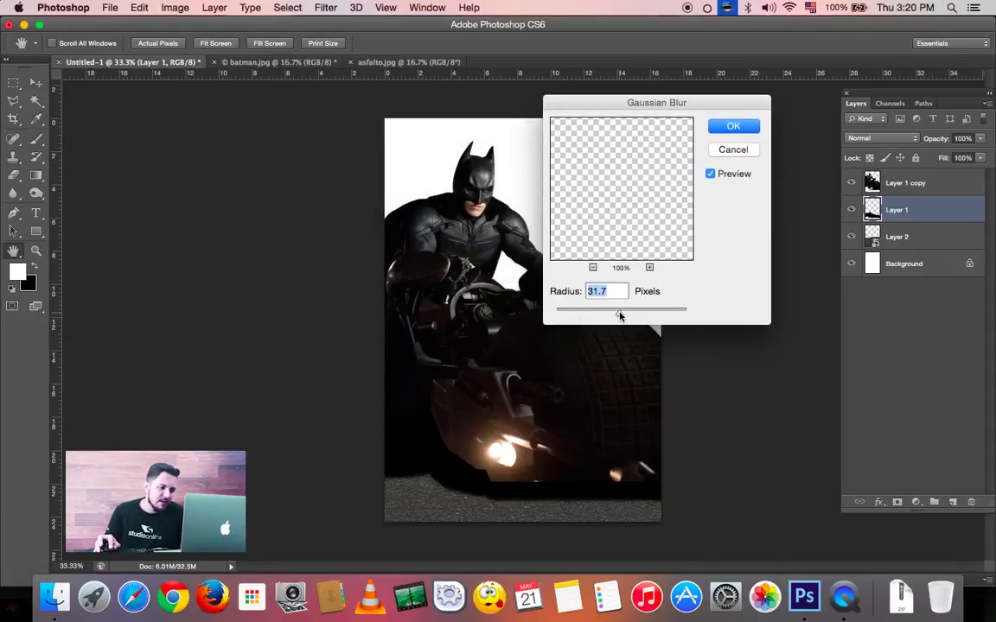
pyautogui.click(733, 128)
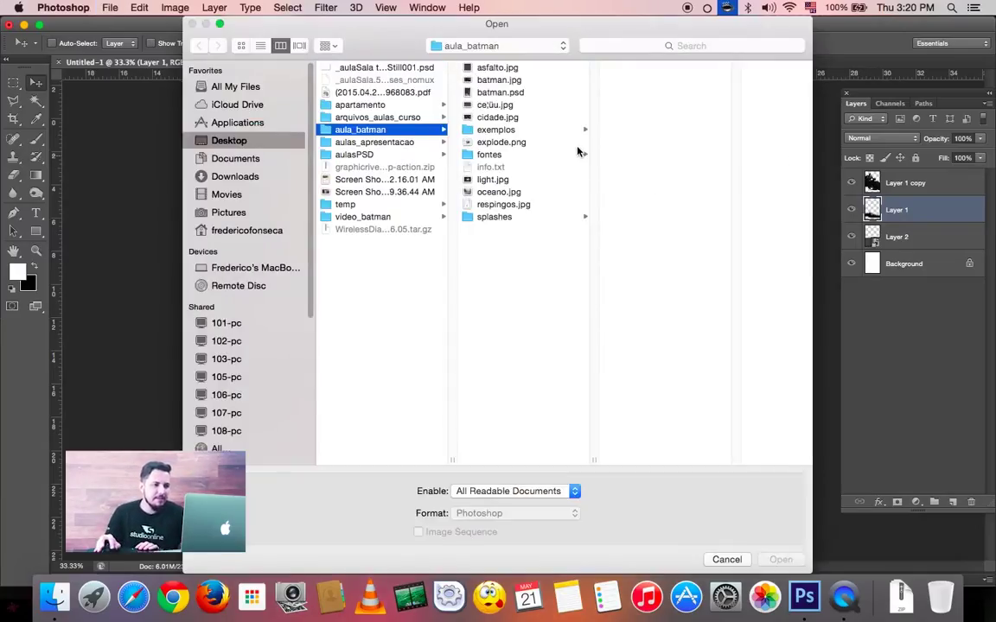
# Step: Paste the night city image into Untitled-1 and place its layer below the asphalt and bike
pyautogui.press('Escape')
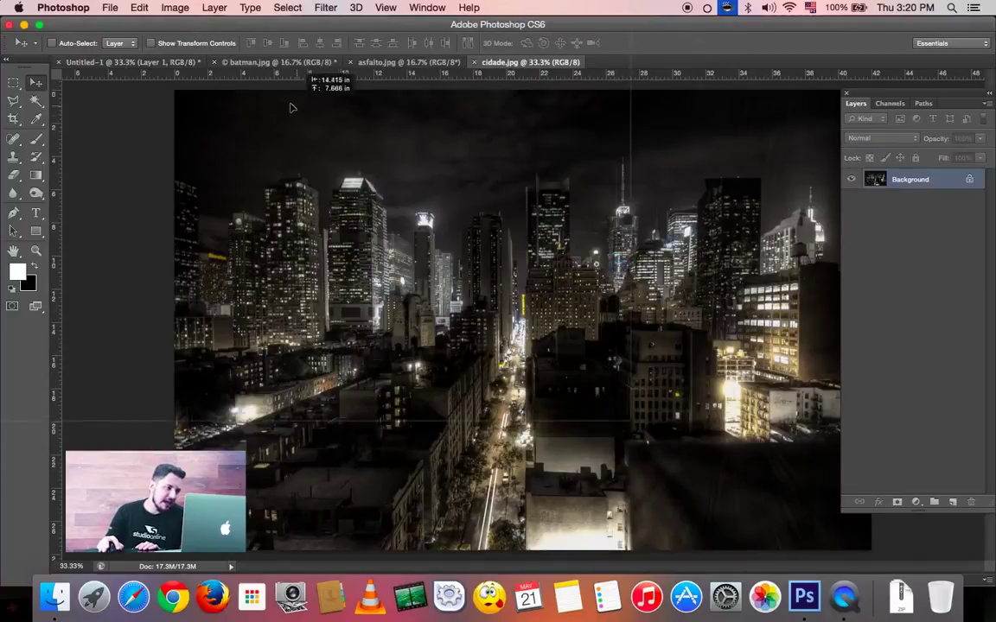
pyautogui.click(169, 63)
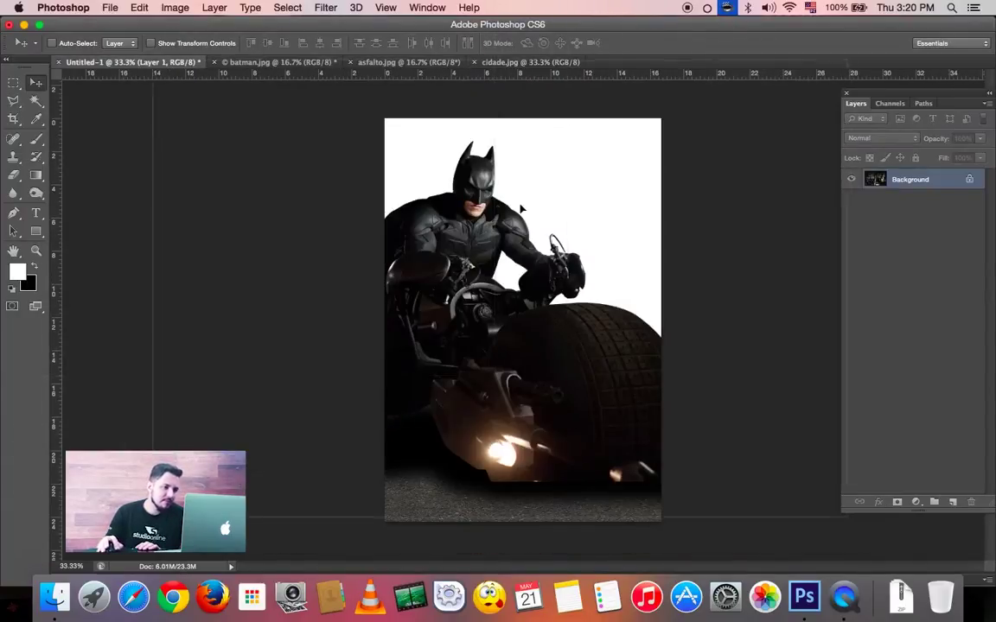
pyautogui.press('super+v')
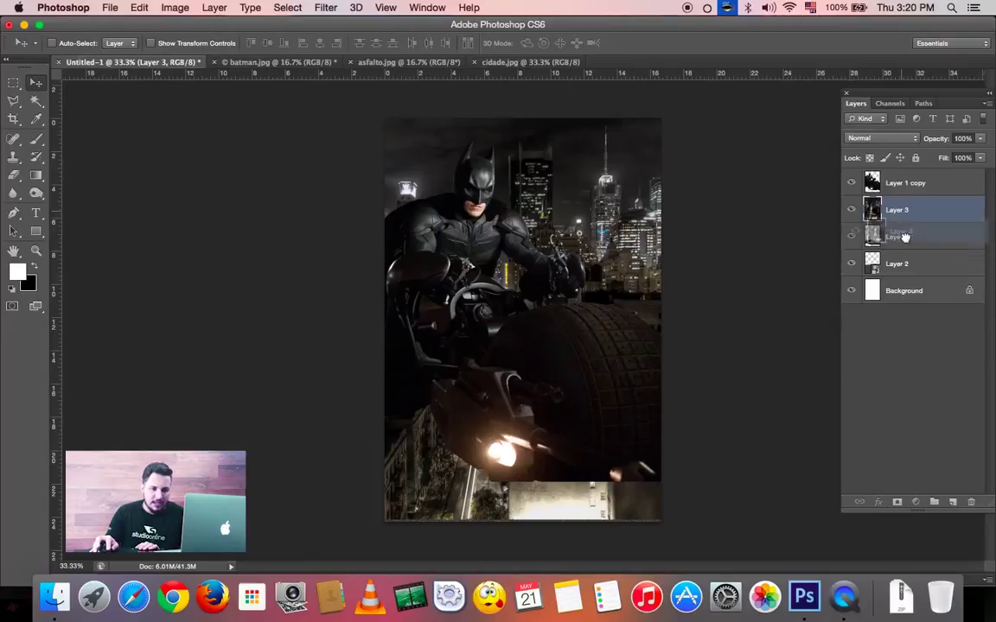
pyautogui.moveTo(899, 271); pyautogui.dragTo(900, 276)
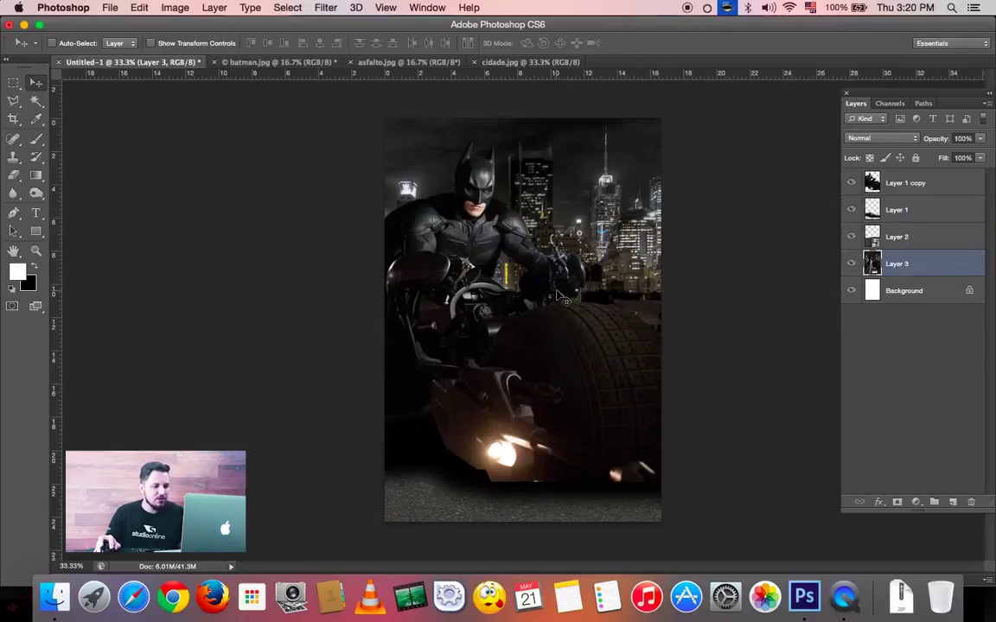
# Step: Scale the city photo to roughly 62% and position it behind Batman
pyautogui.press('super+t')
pyautogui.moveTo(303, 127); pyautogui.dragTo(262, 187)
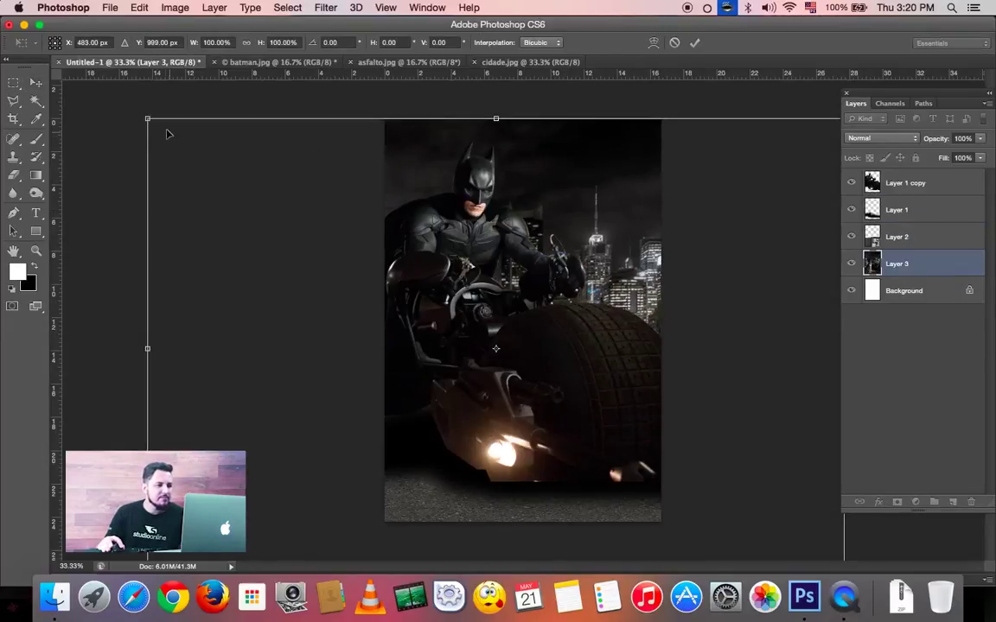
pyautogui.moveTo(151, 124); pyautogui.dragTo(429, 277)
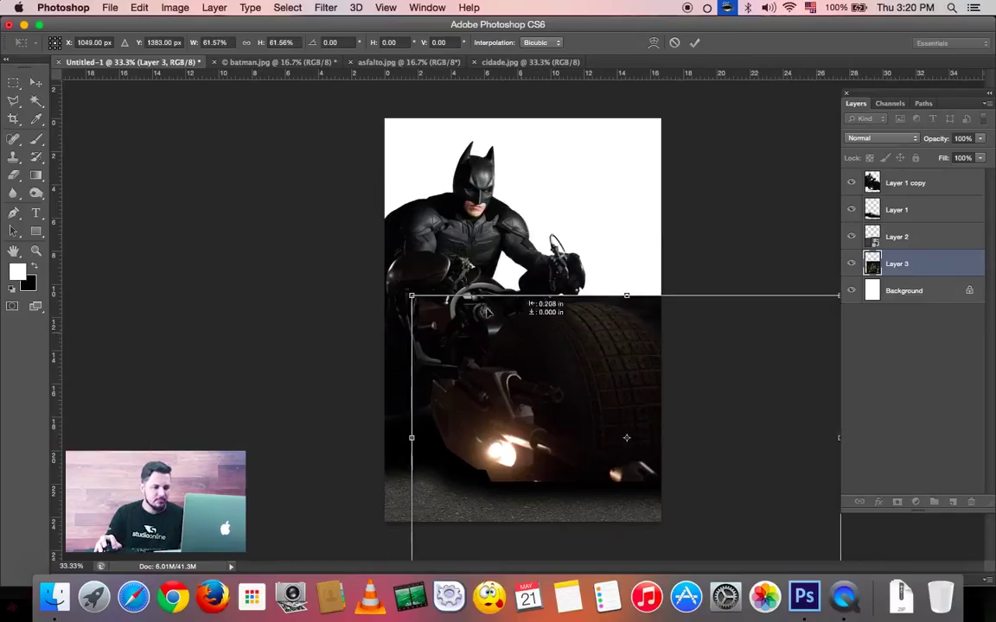
pyautogui.moveTo(487, 311); pyautogui.dragTo(367, 183)
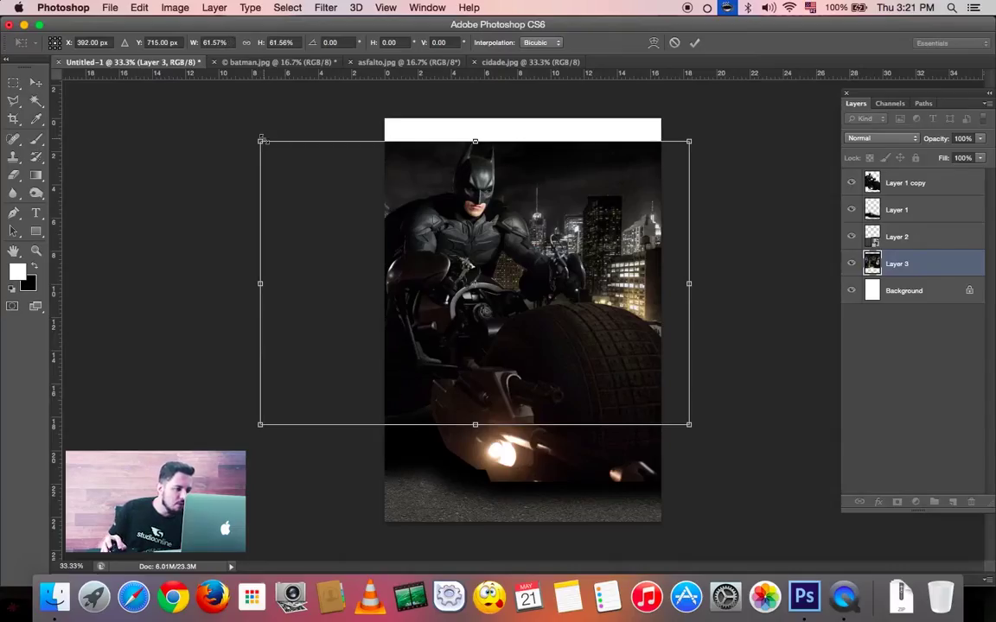
pyautogui.moveTo(263, 143); pyautogui.dragTo(289, 161)
pyautogui.moveTo(417, 260); pyautogui.dragTo(416, 247)
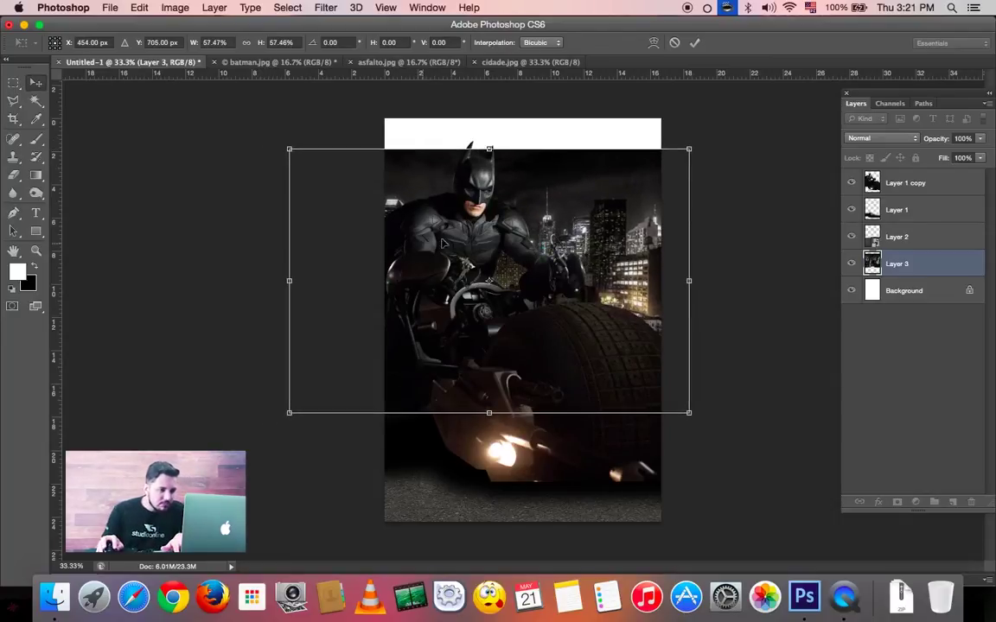
pyautogui.press('Return')
pyautogui.moveTo(603, 227); pyautogui.dragTo(605, 236)
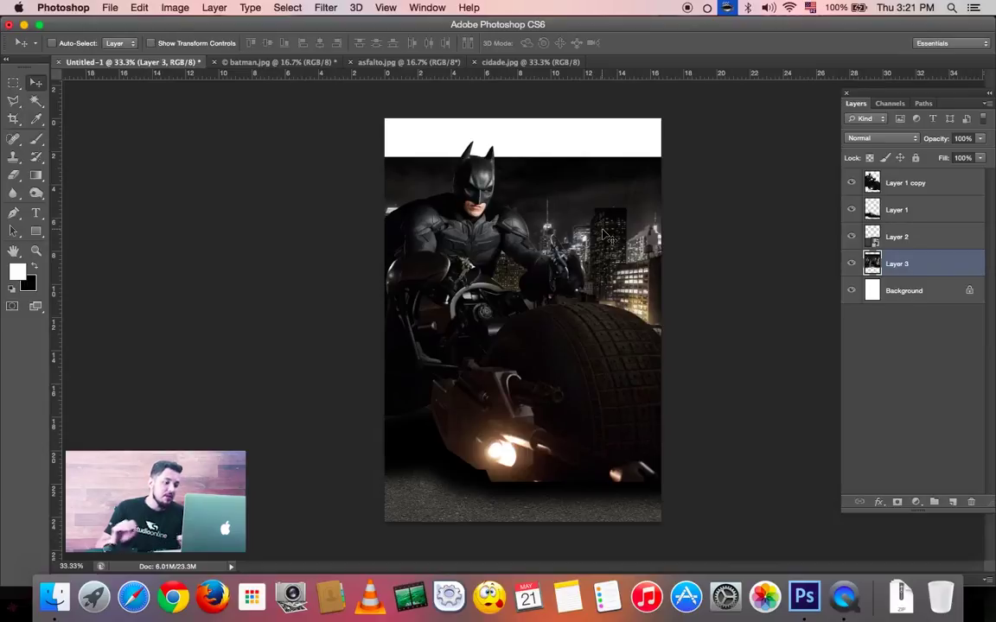
pyautogui.press('super+o')
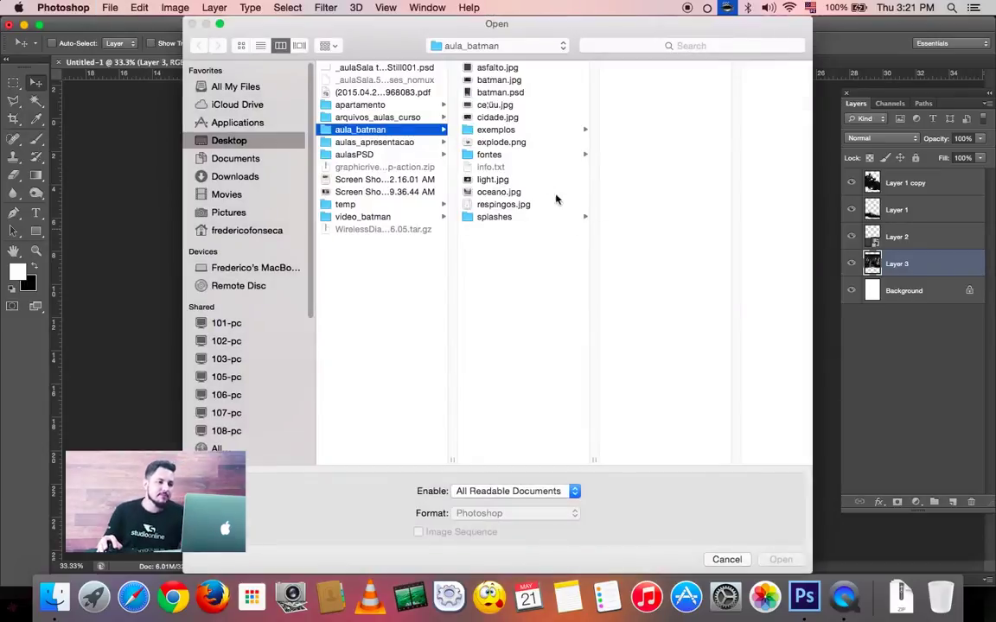
# Step: Copy the céu.jpg sky and paste it into Untitled-1 as Layer 4
pyautogui.doubleClick(494, 105)
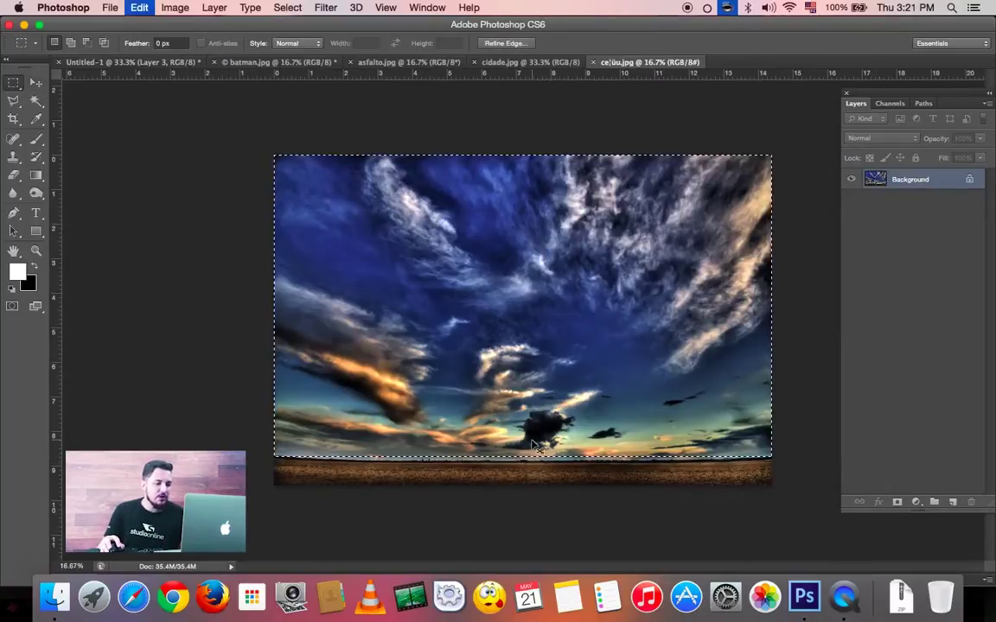
pyautogui.press('super+w')
pyautogui.press('super+v')
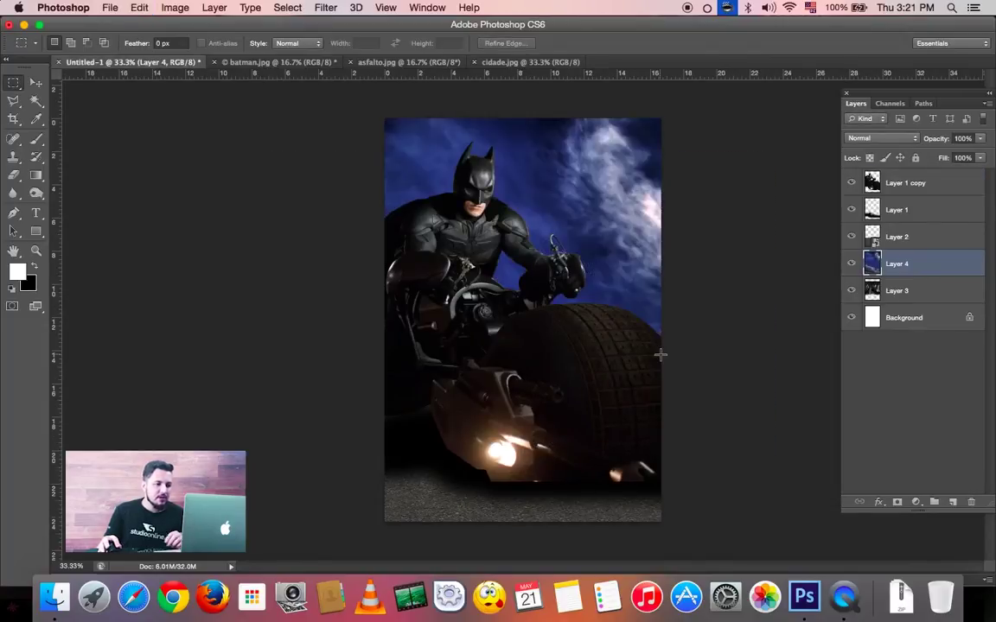
pyautogui.press('super+t')
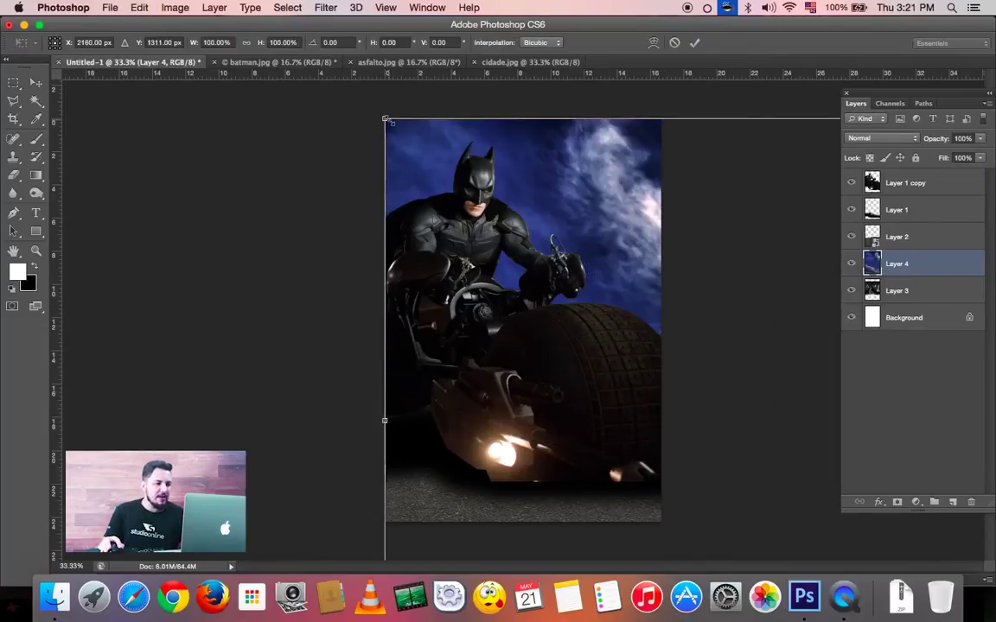
# Step: Scale the sky down to about 34% and move it slightly lower
pyautogui.moveTo(389, 122)
pyautogui.mouseDown()
pyautogui.moveTo(715, 303)
pyautogui.moveTo(378, 99)
pyautogui.mouseUp()
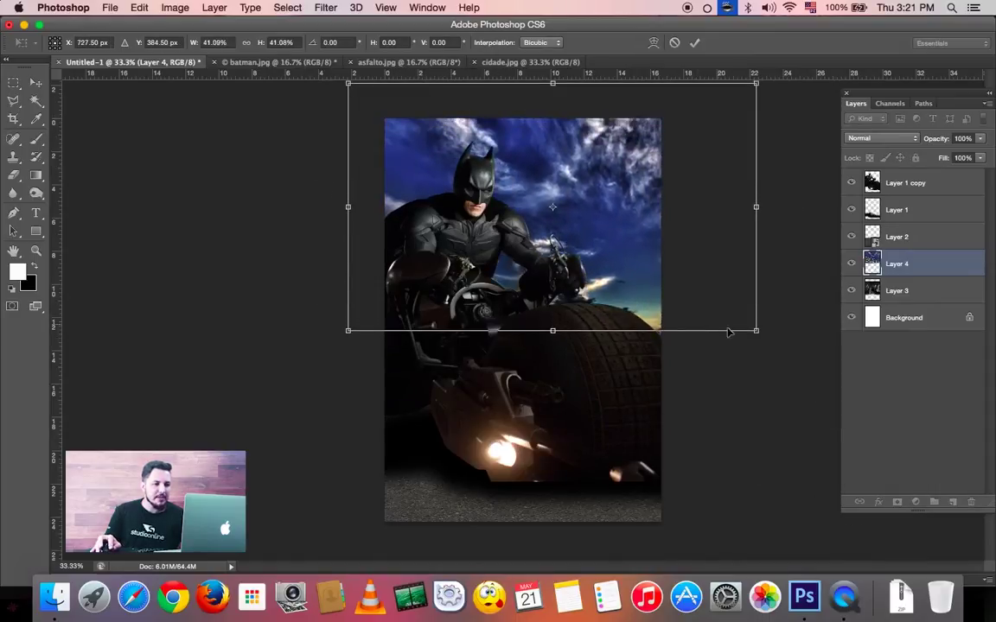
pyautogui.moveTo(755, 331); pyautogui.dragTo(689, 288)
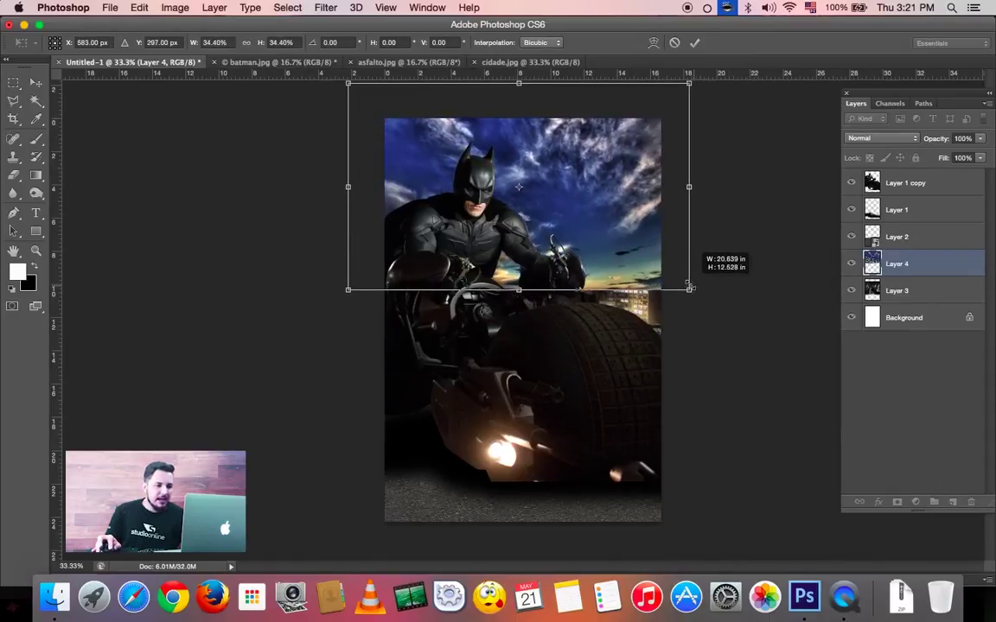
pyautogui.moveTo(642, 226); pyautogui.dragTo(634, 228)
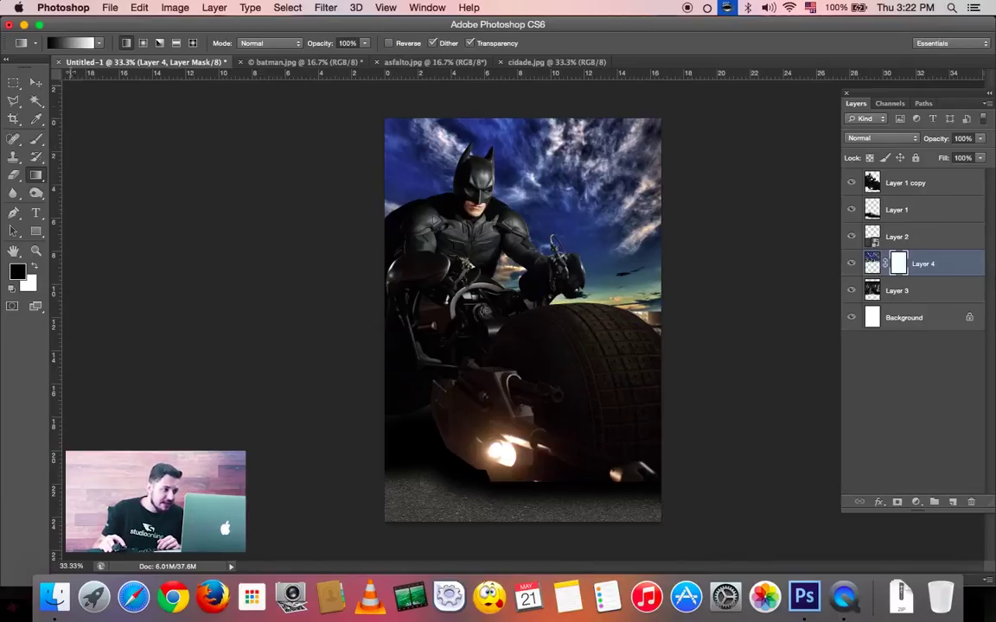
# Step: Drag a black-to-white gradient on the sky mask to blend it into the city, then begin renaming Layer 4
pyautogui.click(100, 45)
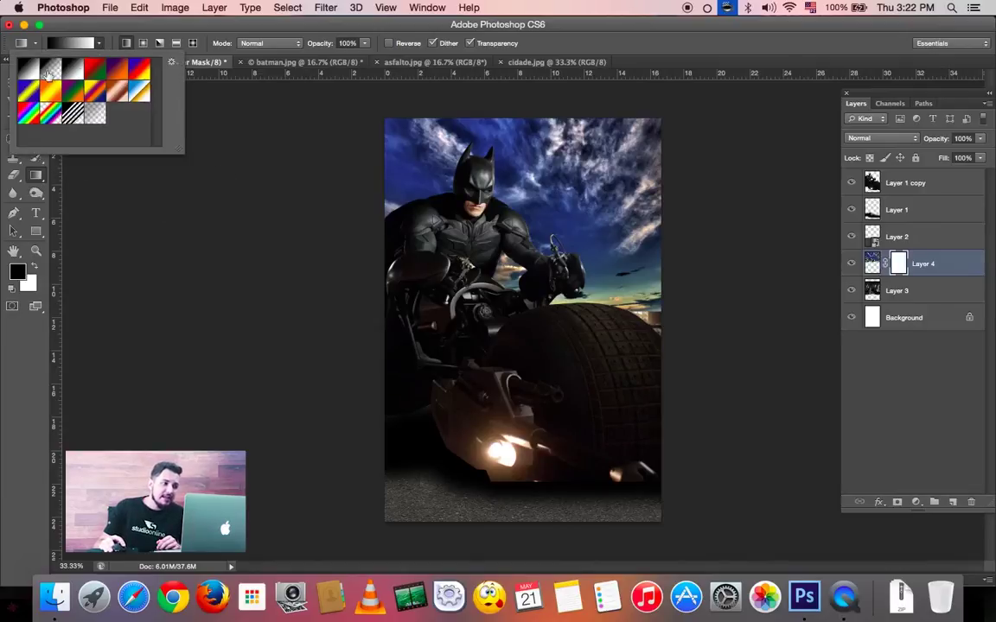
pyautogui.click(245, 27)
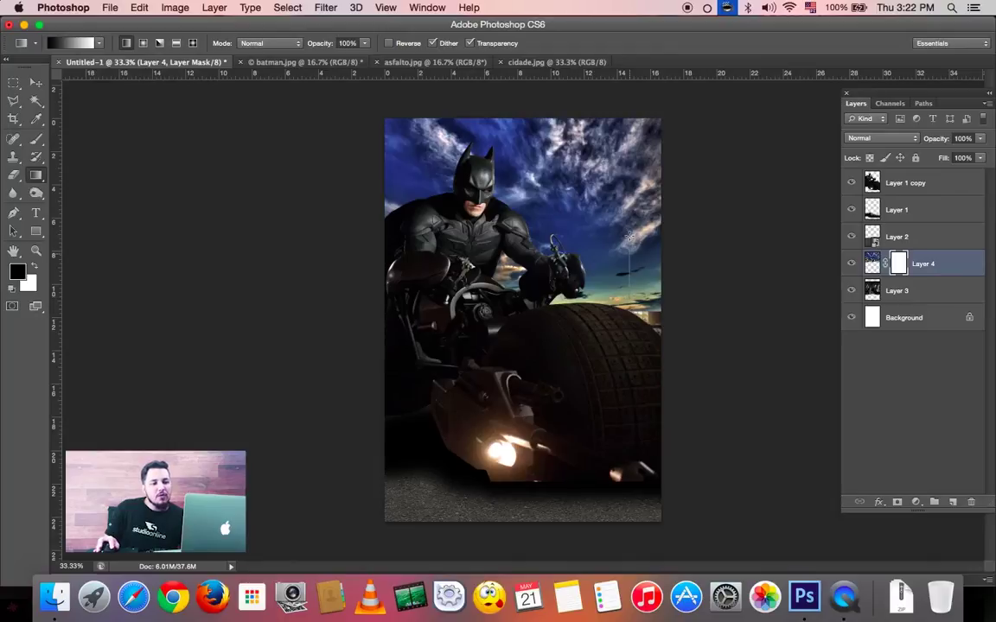
pyautogui.moveTo(629, 236); pyautogui.dragTo(621, 169)
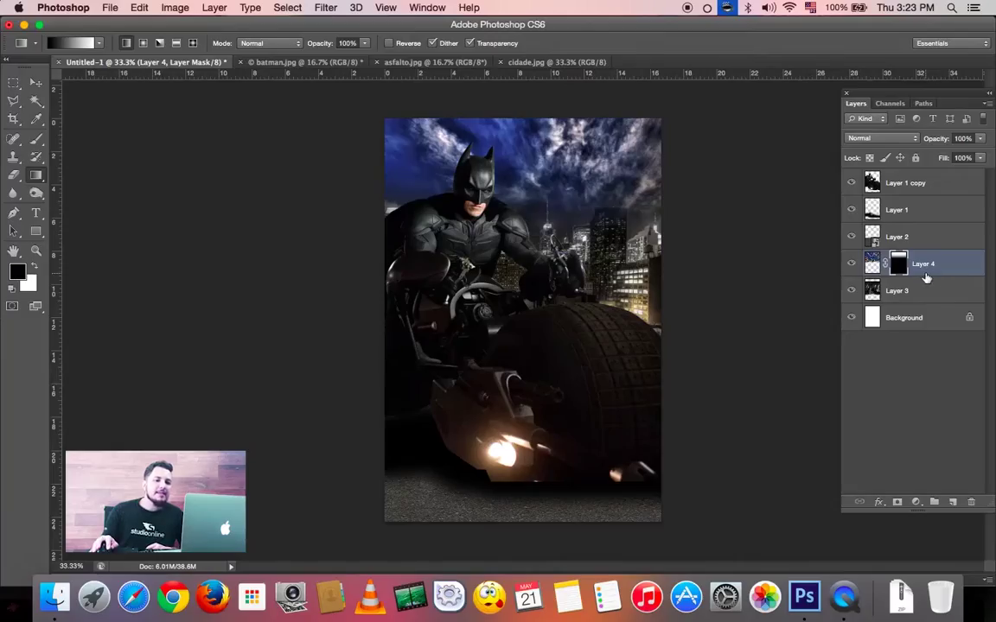
pyautogui.doubleClick(923, 266)
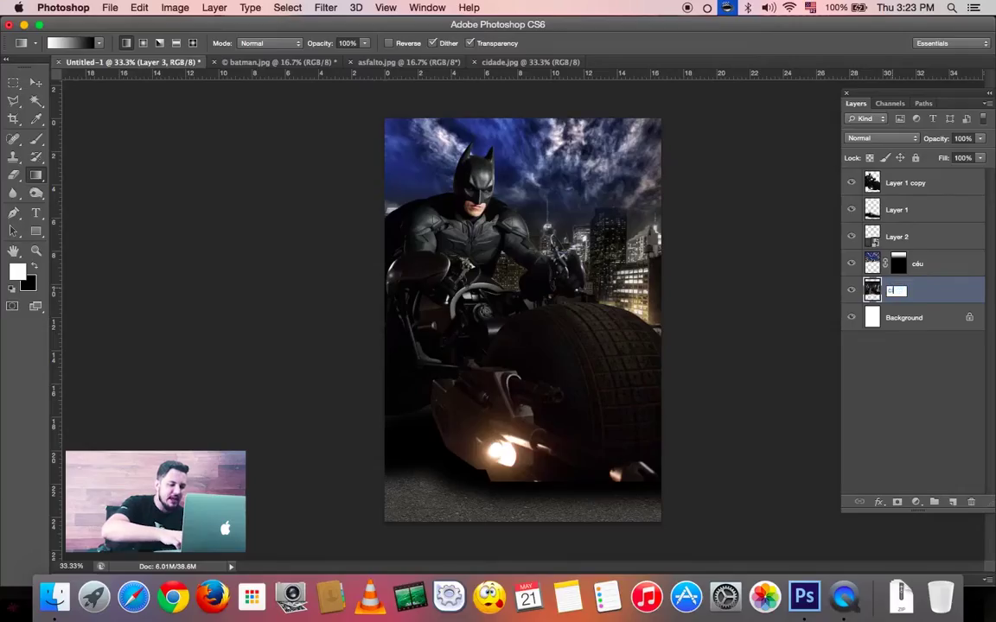
# Step: Rename the layers cidade, batman and sombra, and begin naming Layer 2 asfalto
pyautogui.press('Return')
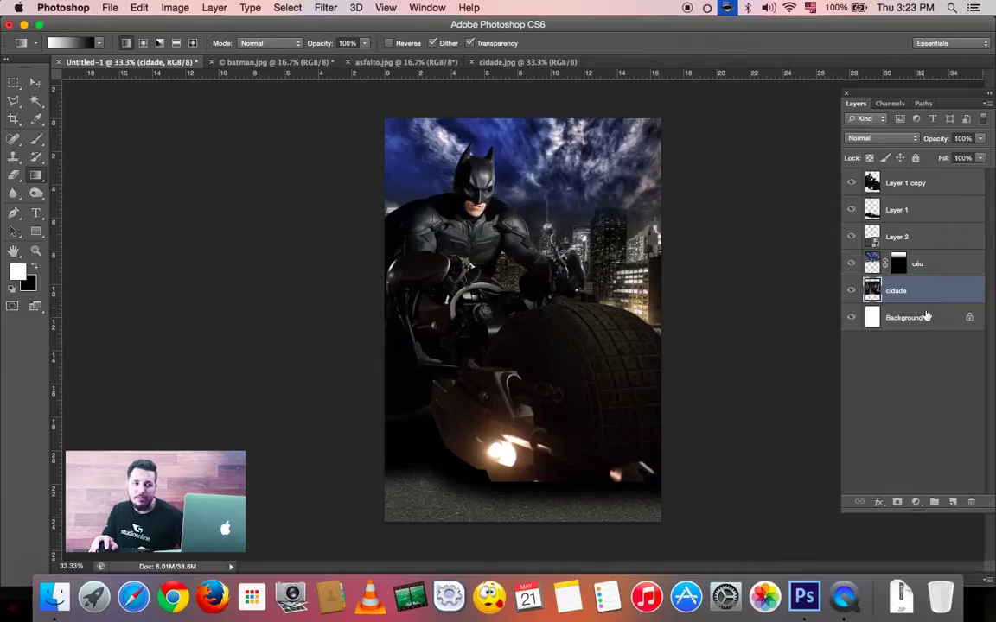
pyautogui.doubleClick(905, 182)
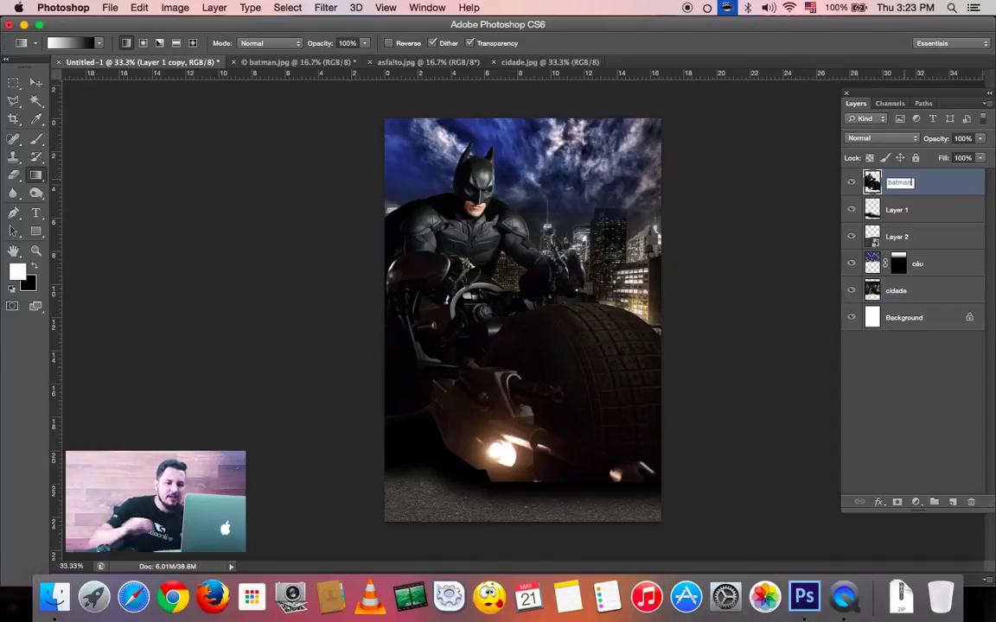
pyautogui.doubleClick(896, 210)
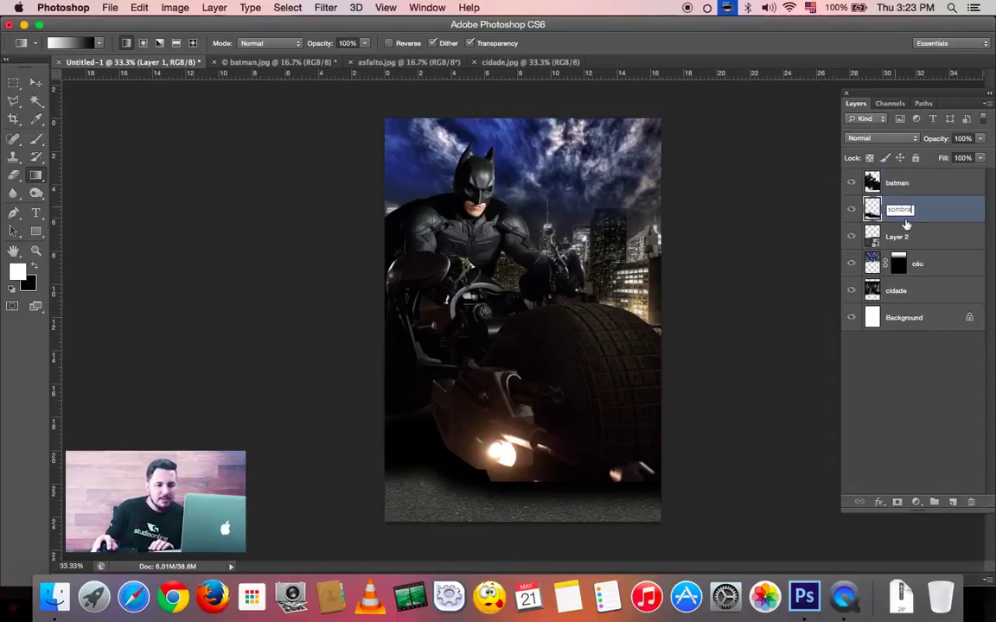
pyautogui.doubleClick(896, 236)
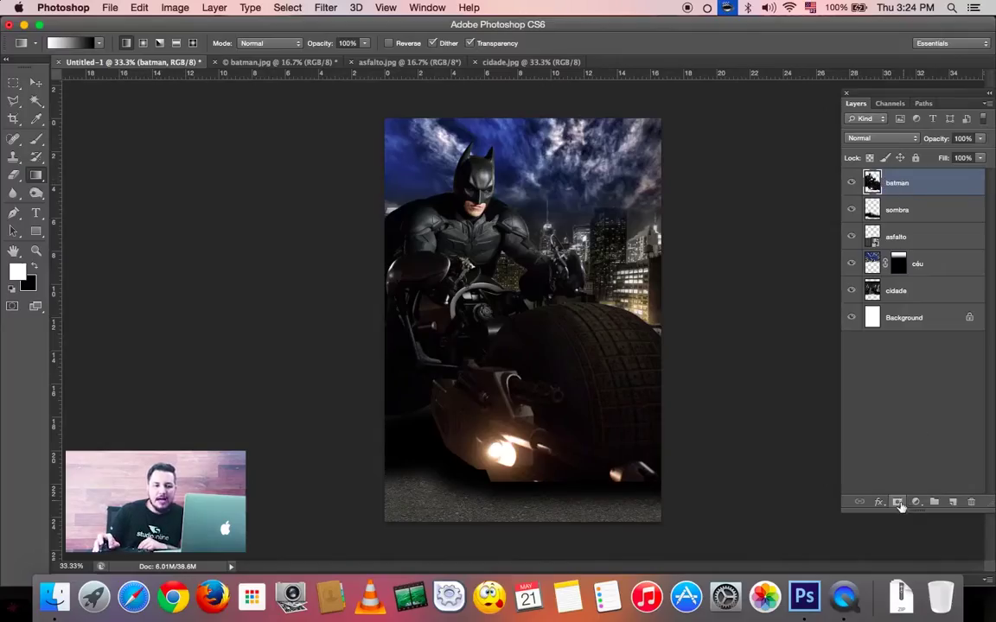
# Step: Add a layer mask to batman and test it with a 300 brush: hide the torso, then paint it back
pyautogui.click(896, 502)
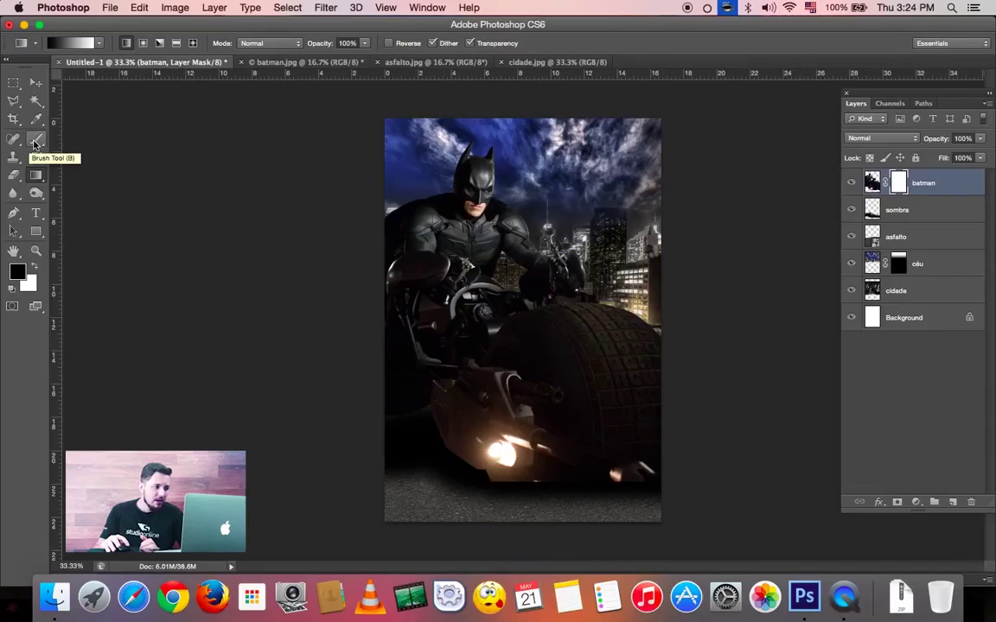
pyautogui.click(36, 142)
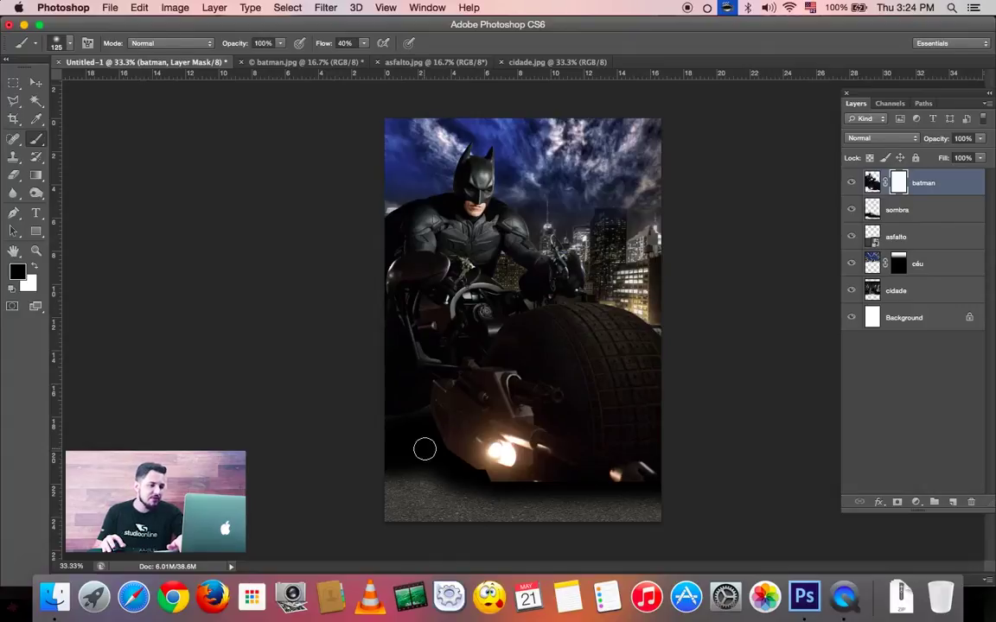
pyautogui.press(']')
pyautogui.press(']')
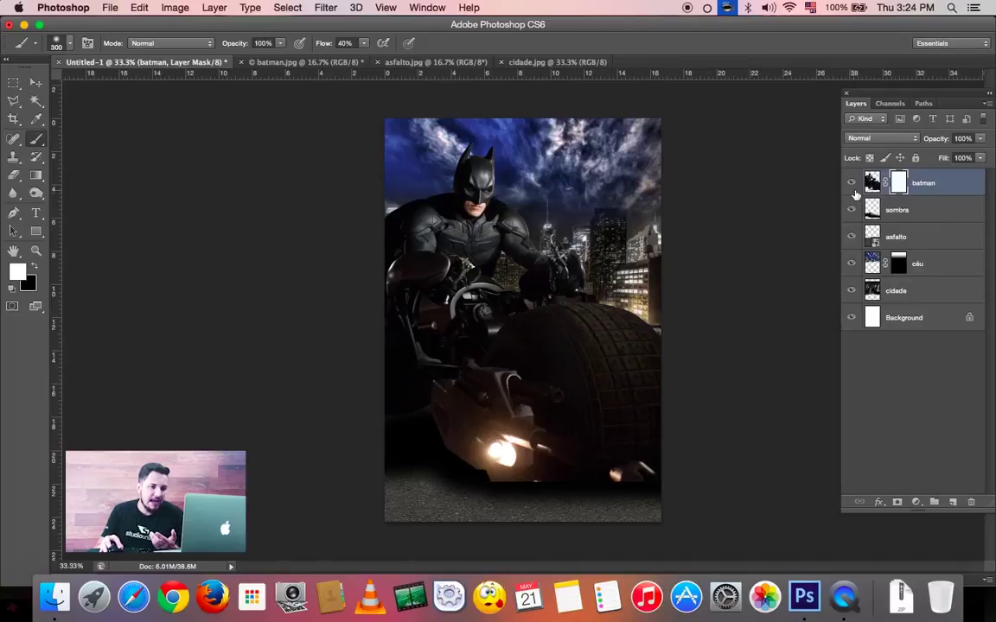
pyautogui.moveTo(534, 199)
pyautogui.mouseDown()
pyautogui.moveTo(351, 289)
pyautogui.moveTo(520, 216)
pyautogui.moveTo(415, 288)
pyautogui.mouseUp()
pyautogui.click(39, 264)
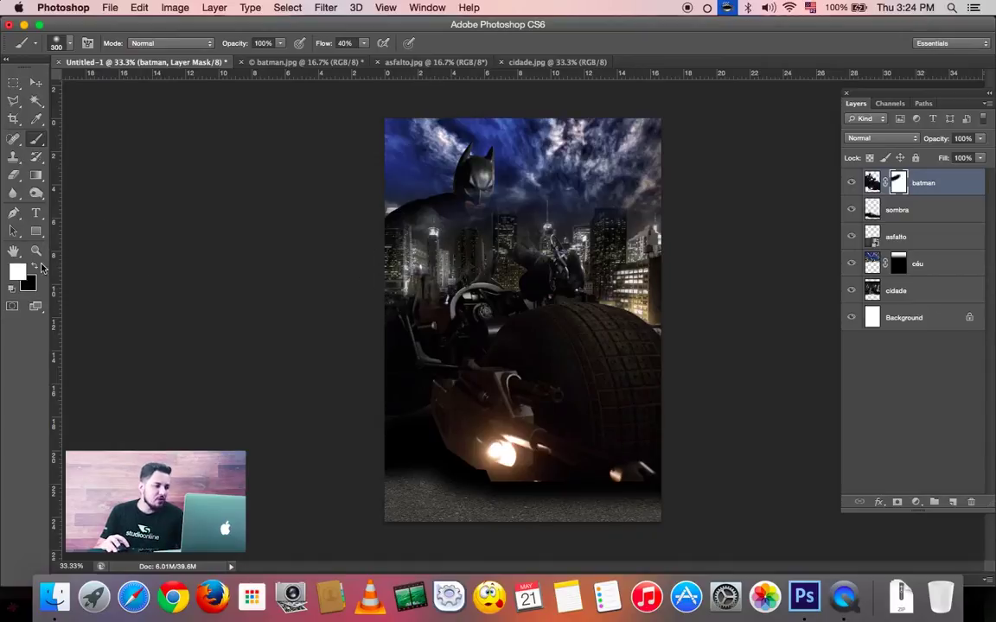
pyautogui.moveTo(397, 221)
pyautogui.mouseDown()
pyautogui.moveTo(396, 249)
pyautogui.moveTo(509, 222)
pyautogui.moveTo(412, 271)
pyautogui.mouseUp()
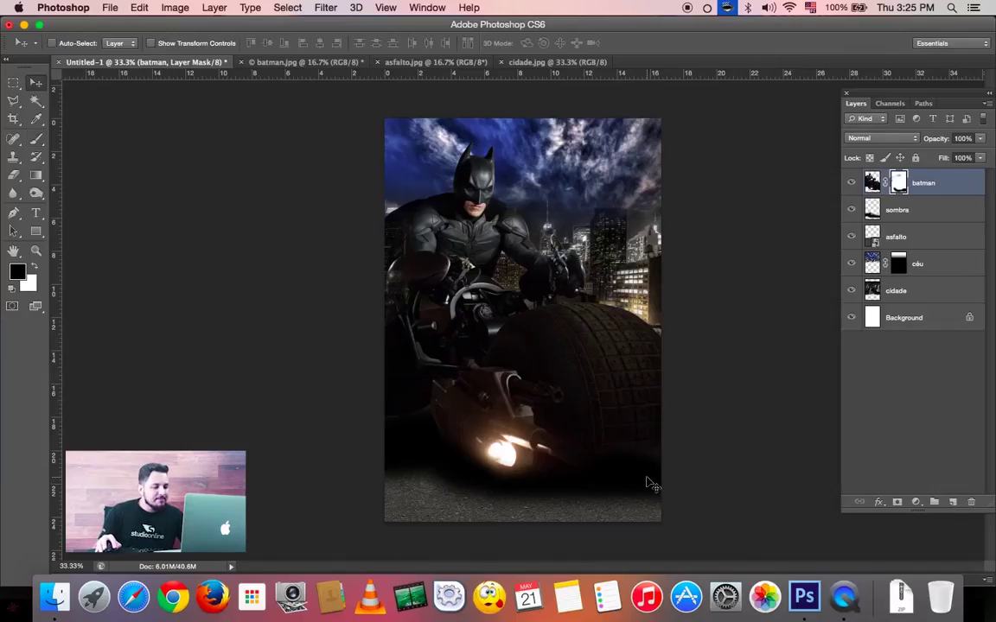
# Step: Shift the sombra shadow under the bike slightly left and down
pyautogui.press('super+t')
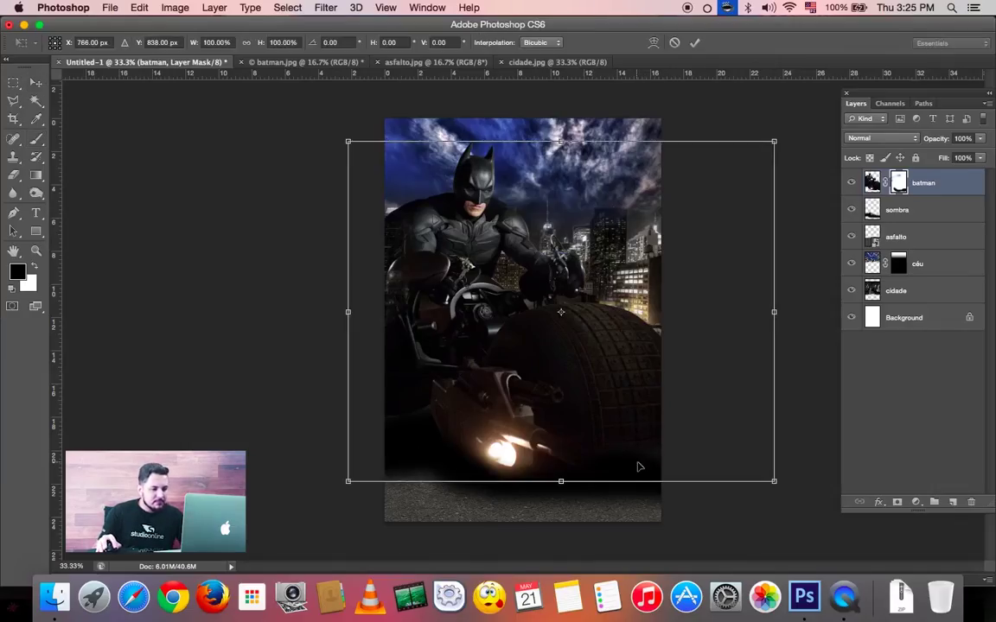
pyautogui.press('Return')
pyautogui.click(893, 216)
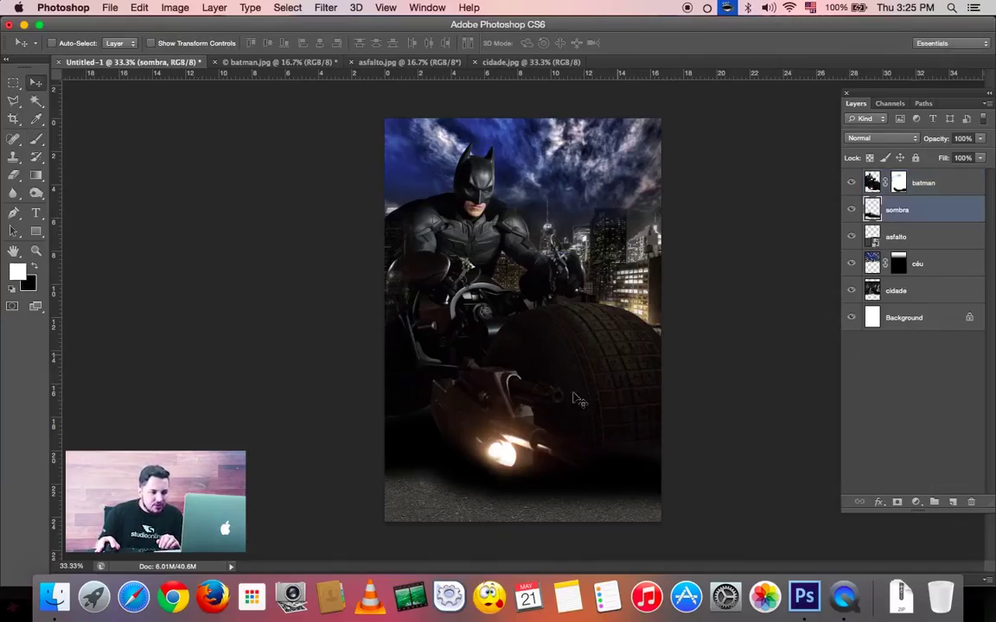
pyautogui.moveTo(450, 473); pyautogui.dragTo(428, 482)
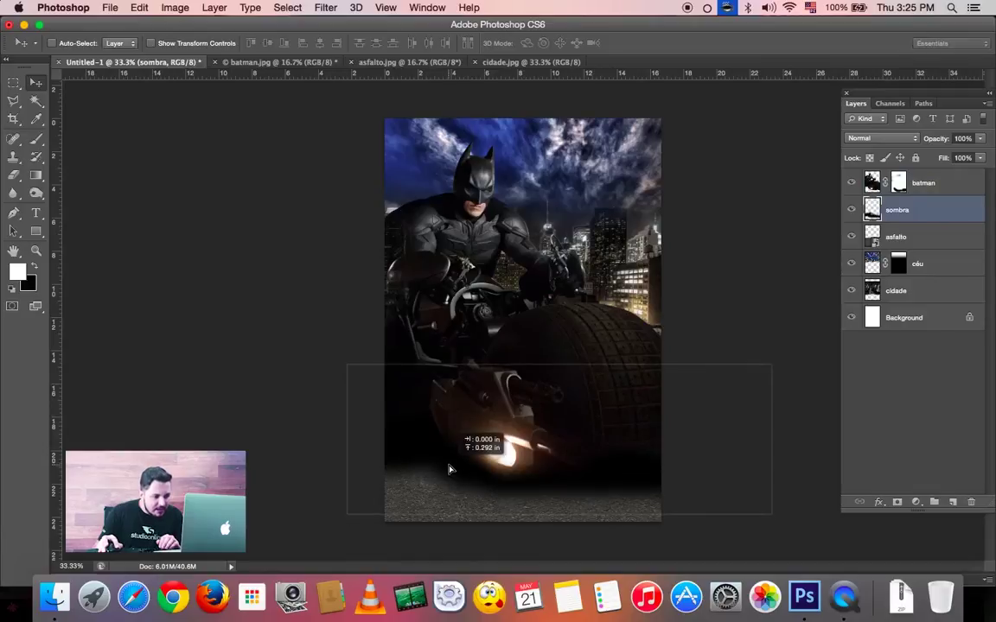
# Step: Mask the sombra layer and paint it with a 500 brush, lightening then re-darkening the asphalt
pyautogui.click(898, 504)
pyautogui.click(35, 138)
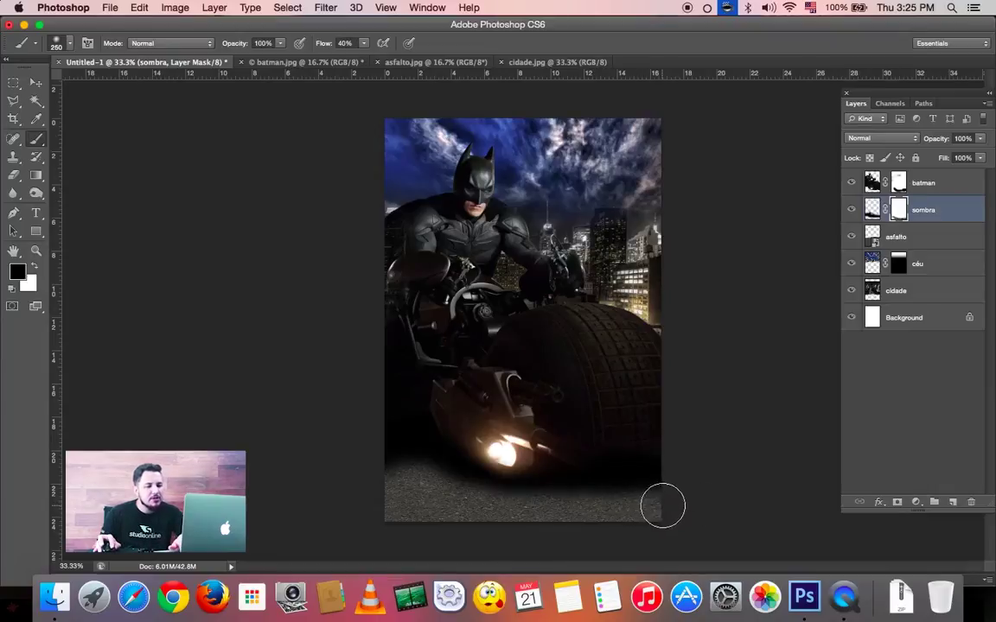
pyautogui.press(']')
pyautogui.press(']')
pyautogui.press(']')
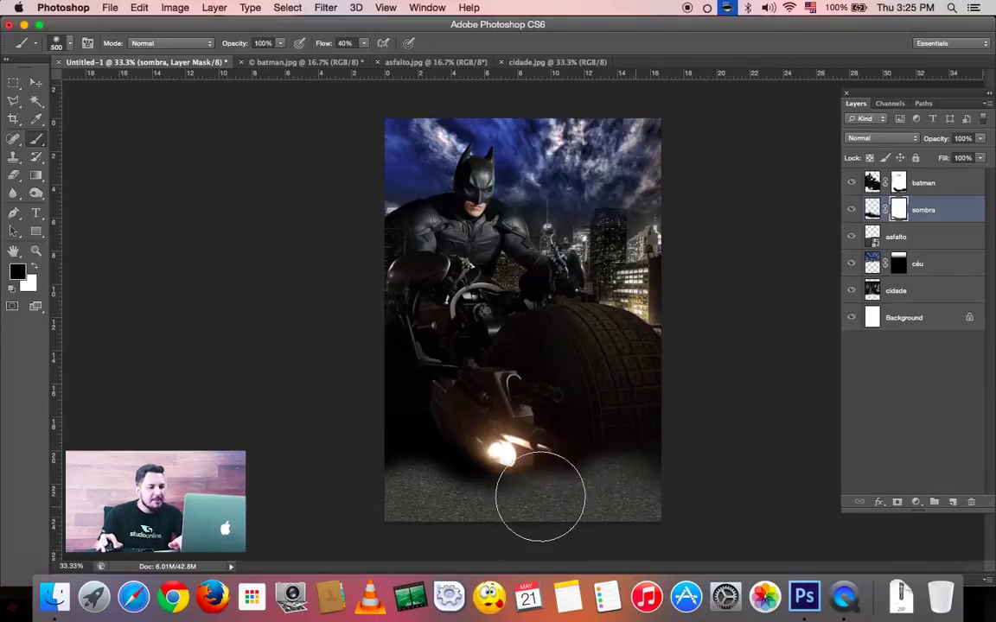
pyautogui.moveTo(540, 497)
pyautogui.mouseDown()
pyautogui.moveTo(400, 463)
pyautogui.moveTo(489, 467)
pyautogui.mouseUp()
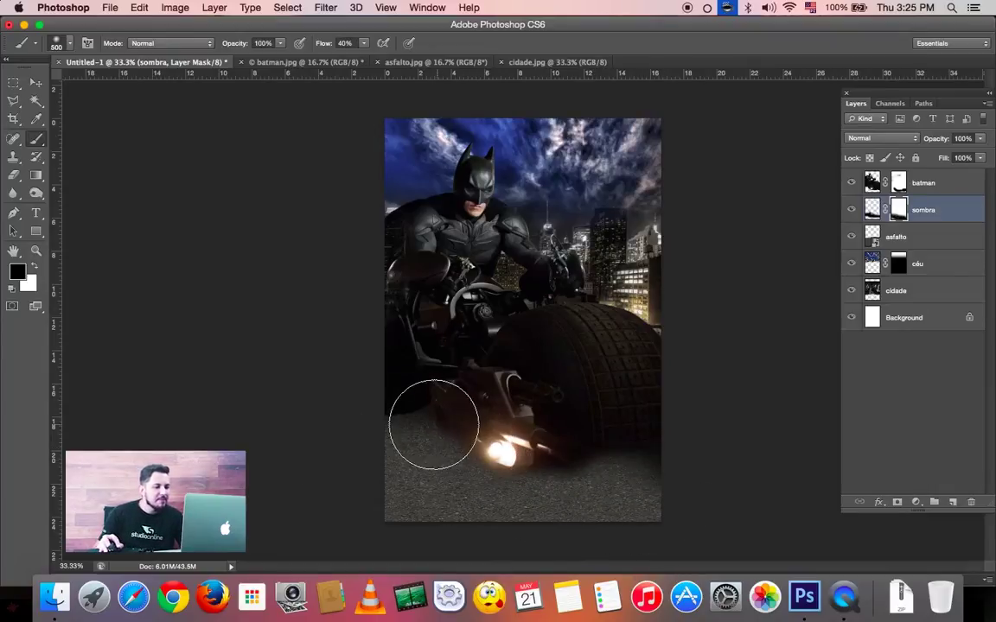
pyautogui.press('x')
pyautogui.moveTo(406, 411)
pyautogui.mouseDown()
pyautogui.moveTo(509, 437)
pyautogui.moveTo(494, 438)
pyautogui.moveTo(689, 444)
pyautogui.mouseUp()
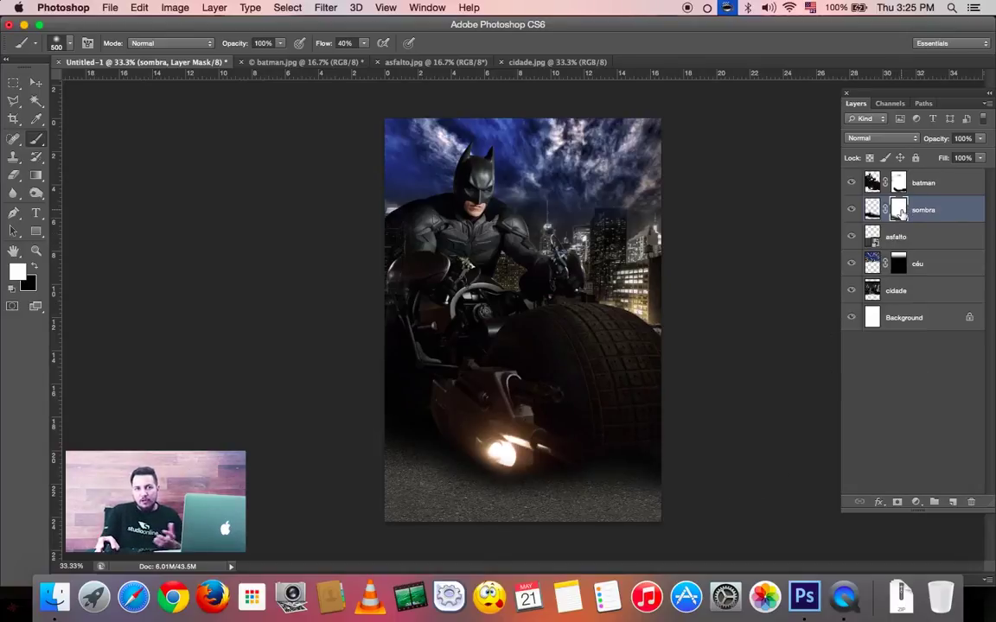
# Step: Delete the sombra mask, undo the deletion, and bring up the Open dialog
pyautogui.moveTo(901, 214)
pyautogui.mouseDown()
pyautogui.moveTo(950, 344)
pyautogui.moveTo(970, 501)
pyautogui.mouseUp()
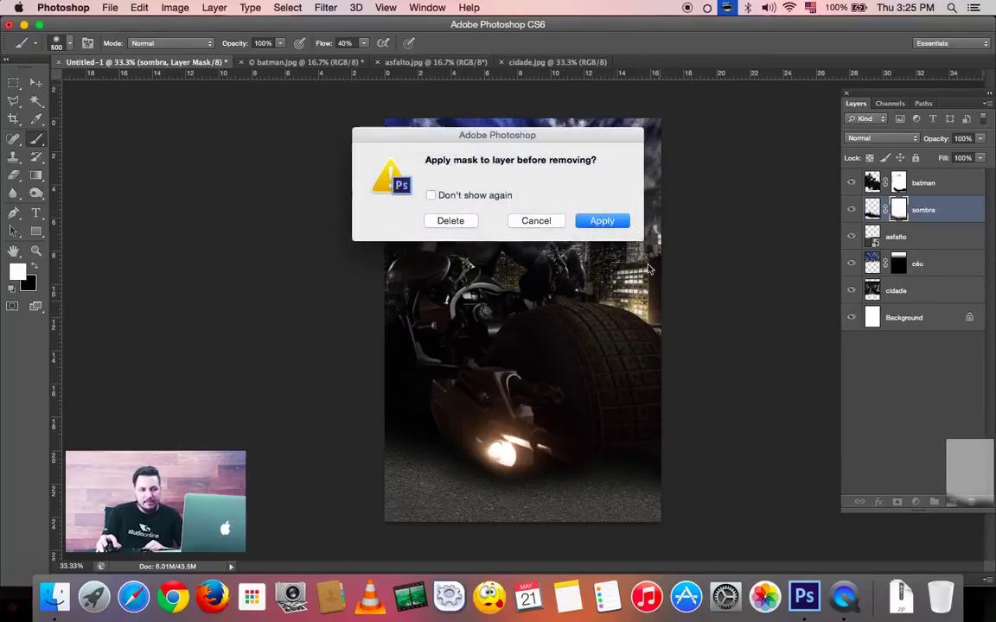
pyautogui.click(473, 223)
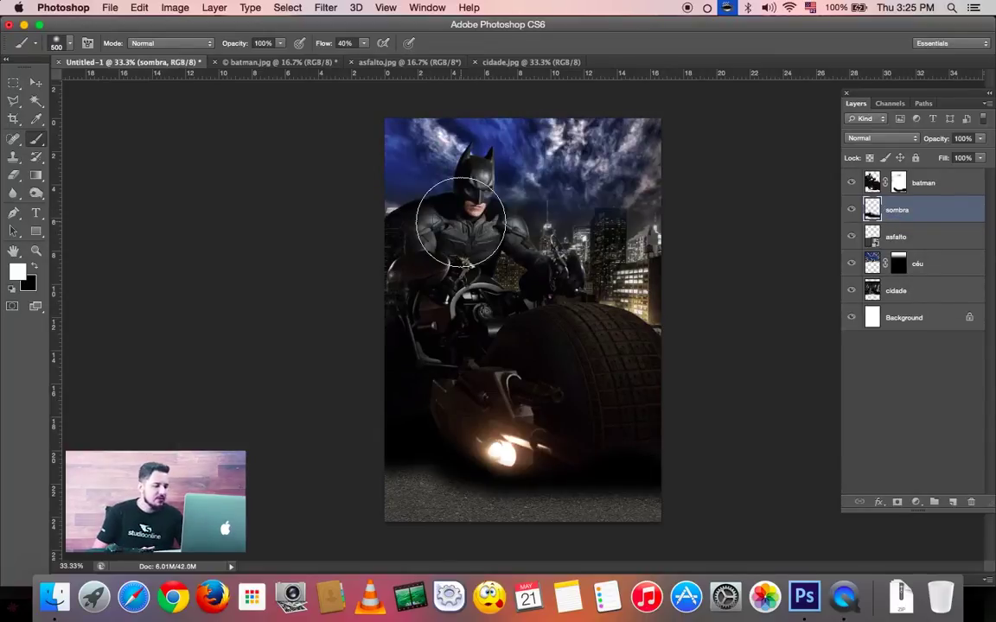
pyautogui.hotkey('ctrl', 'z')
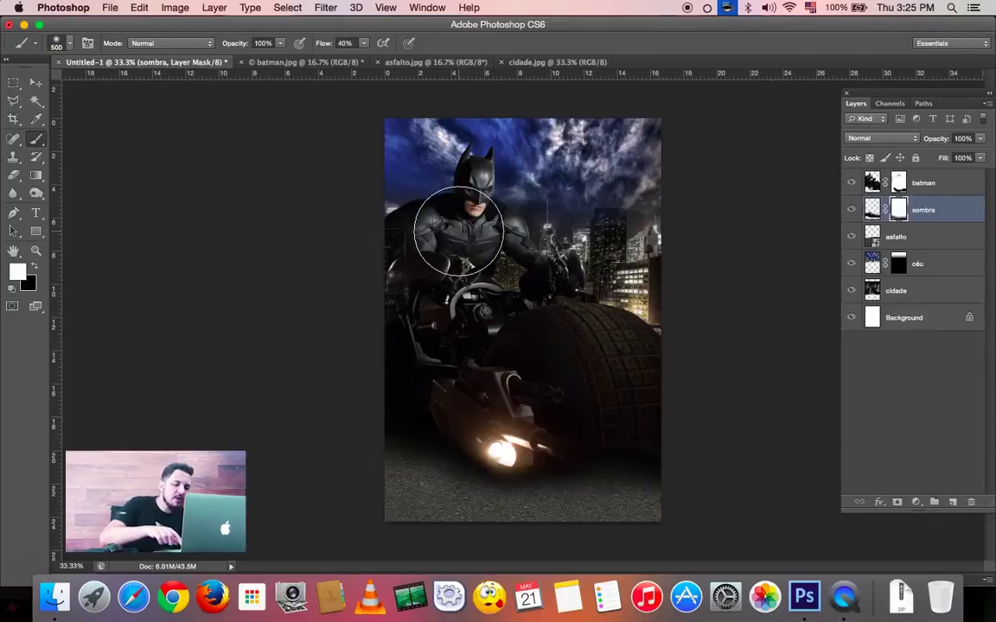
pyautogui.hotkey('ctrl', 'o')
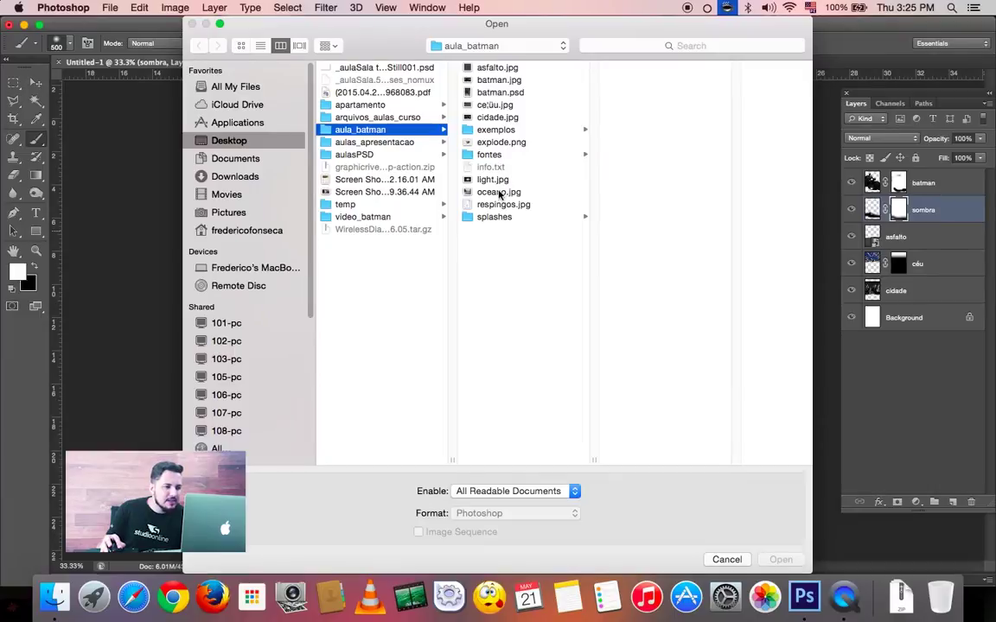
# Step: Close the Open dialog and paste the ocean image as a new layer above asfalto
pyautogui.press('Escape')
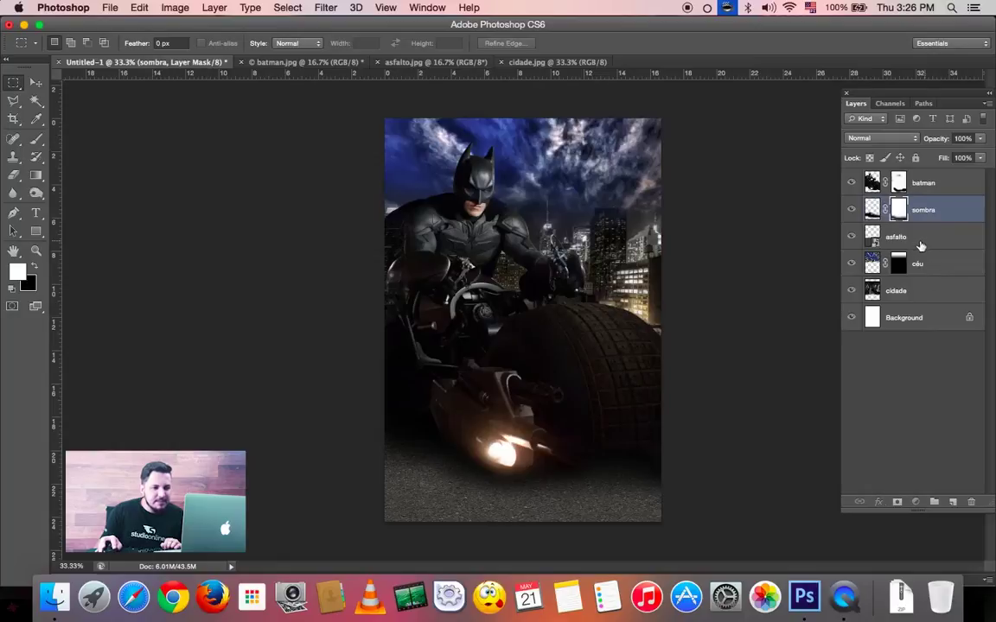
pyautogui.click(920, 242)
pyautogui.press('super+v')
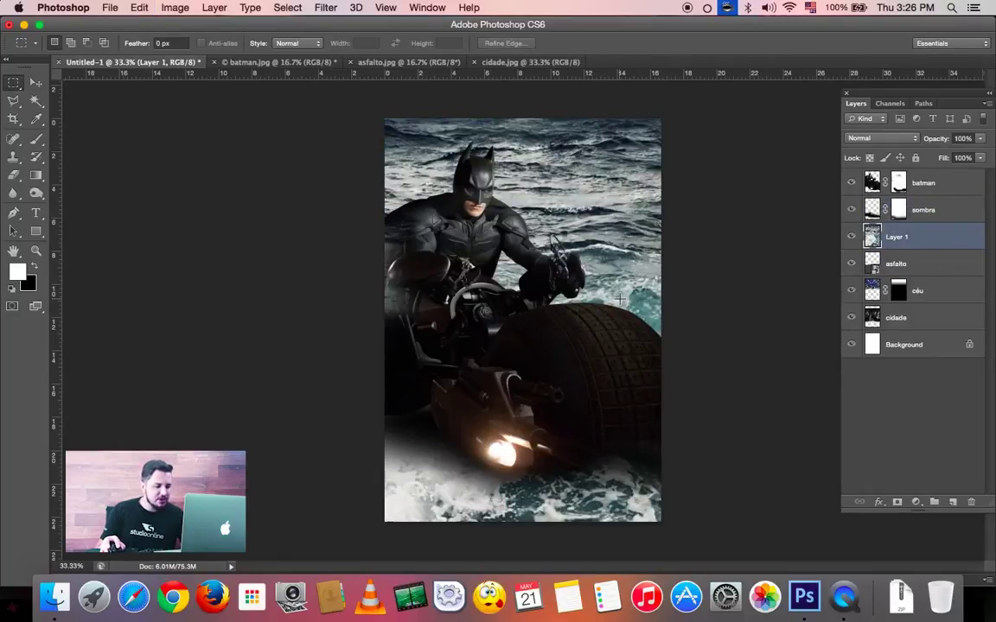
# Step: Scale the ocean layer to about 26% and place it as a strip along the canvas bottom
pyautogui.press('super+t')
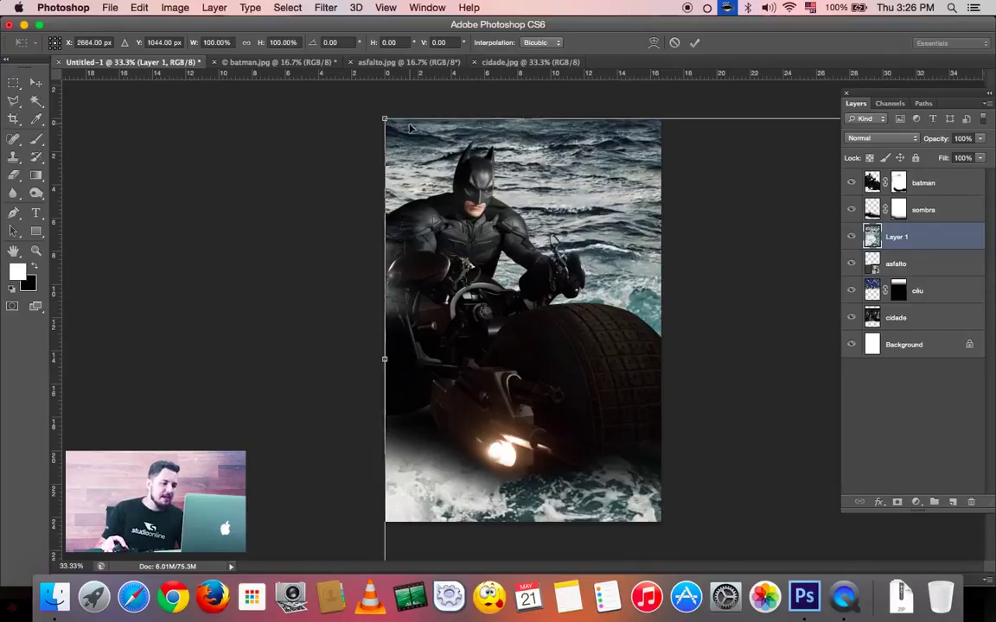
pyautogui.moveTo(384, 119); pyautogui.dragTo(728, 342)
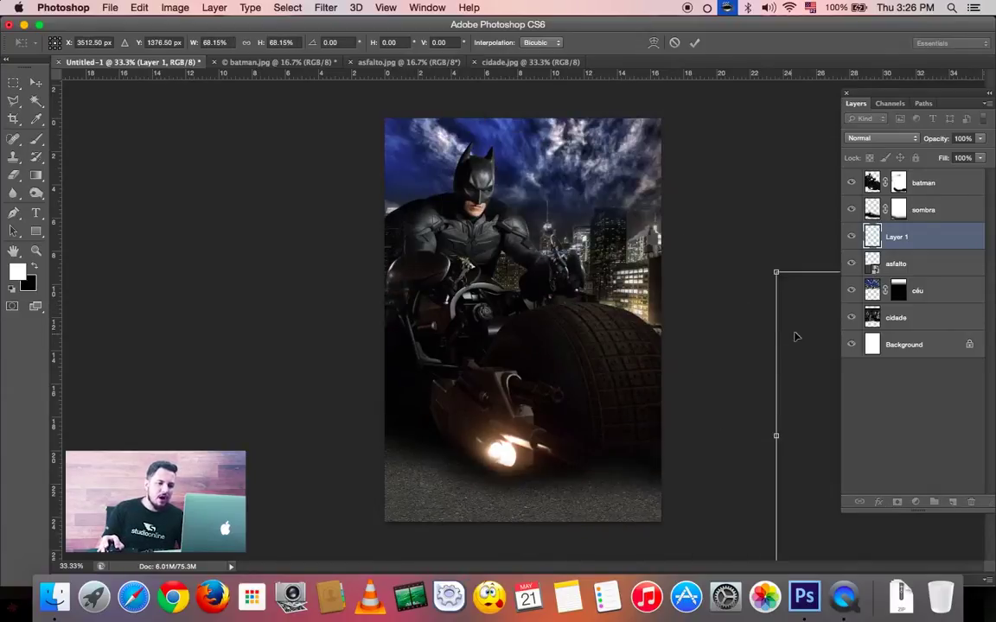
pyautogui.moveTo(796, 336)
pyautogui.mouseDown()
pyautogui.moveTo(180, 234)
pyautogui.moveTo(144, 262)
pyautogui.moveTo(150, 222)
pyautogui.moveTo(178, 220)
pyautogui.moveTo(573, 373)
pyautogui.mouseUp()
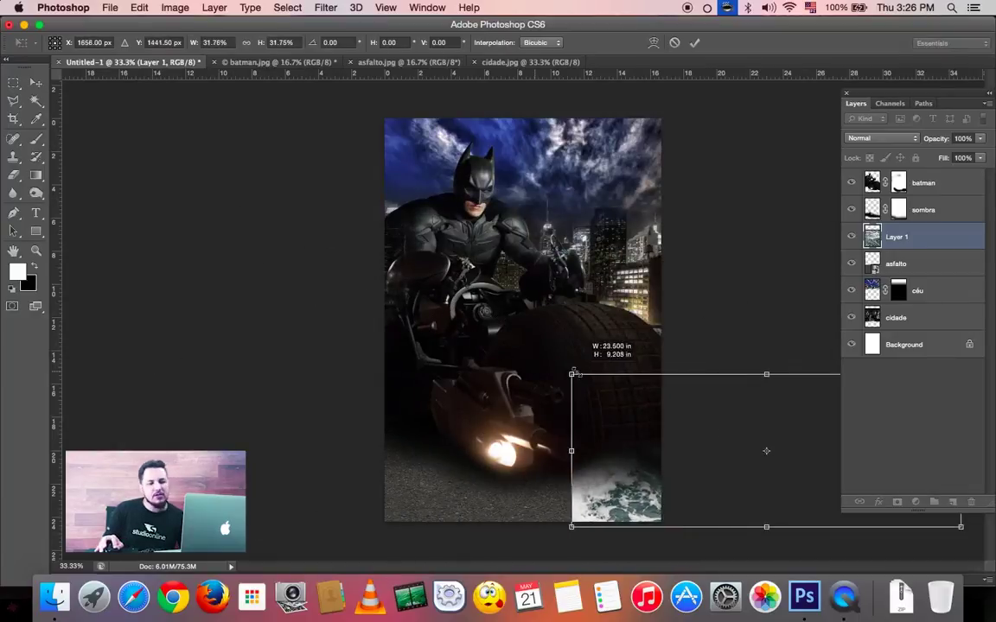
pyautogui.moveTo(644, 403)
pyautogui.mouseDown()
pyautogui.moveTo(454, 427)
pyautogui.moveTo(409, 450)
pyautogui.moveTo(396, 475)
pyautogui.moveTo(381, 456)
pyautogui.moveTo(400, 439)
pyautogui.mouseUp()
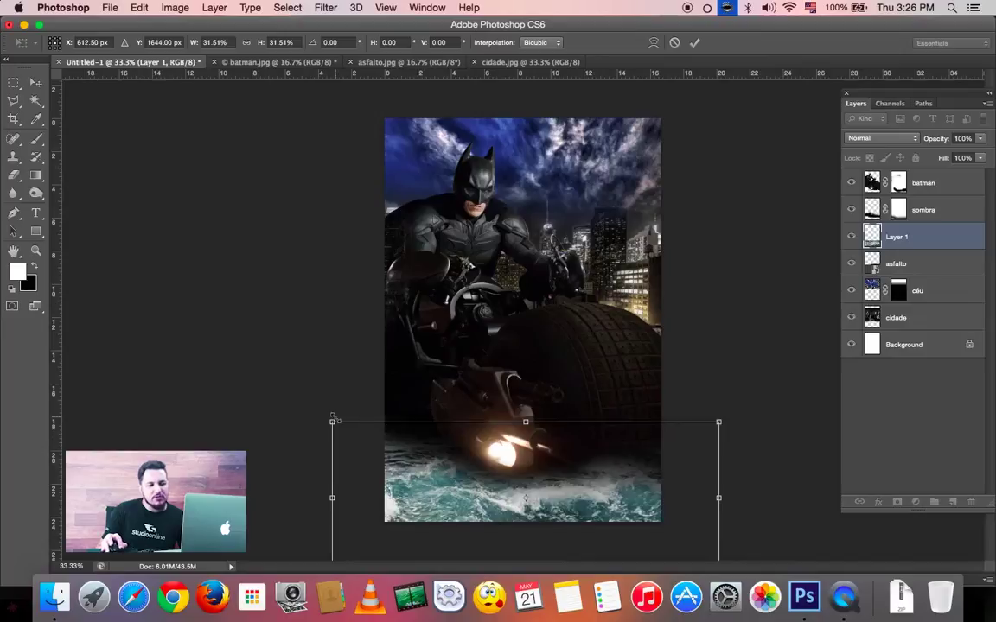
pyautogui.moveTo(332, 419); pyautogui.dragTo(396, 443)
pyautogui.moveTo(462, 477)
pyautogui.mouseDown()
pyautogui.moveTo(438, 473)
pyautogui.moveTo(465, 471)
pyautogui.moveTo(474, 457)
pyautogui.moveTo(466, 465)
pyautogui.mouseUp()
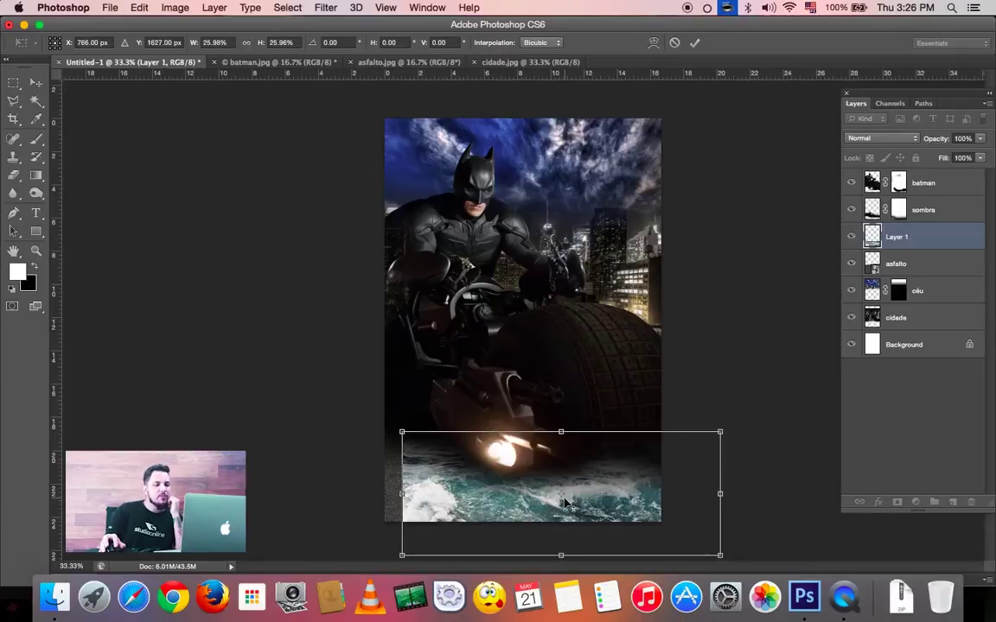
# Step: Warp the ocean strip so the water curves and bulges under the bike
pyautogui.rightClick(506, 495)
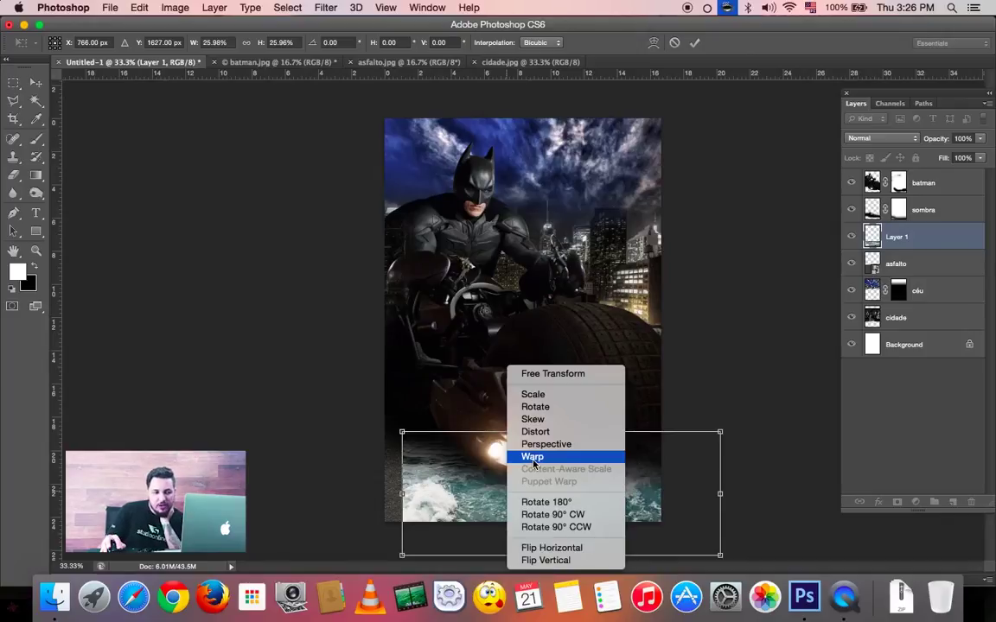
pyautogui.click(533, 459)
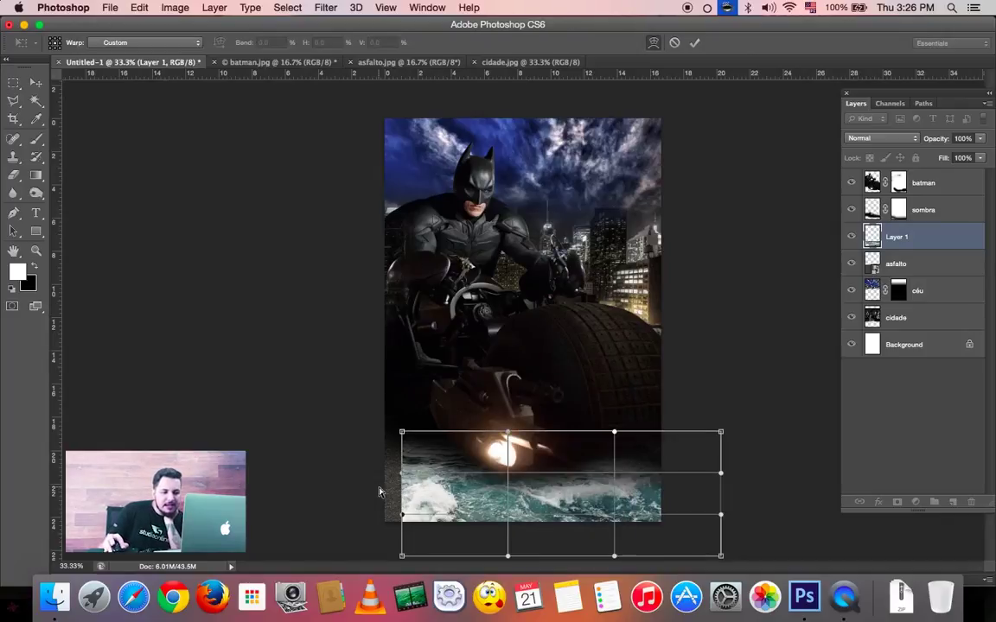
pyautogui.moveTo(388, 487); pyautogui.dragTo(467, 512)
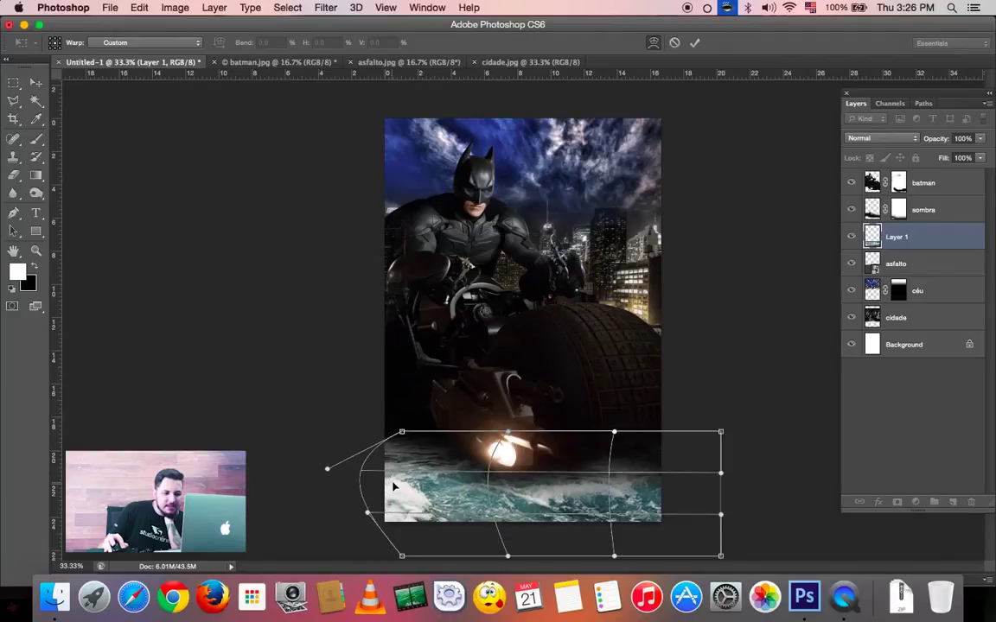
pyautogui.moveTo(586, 500); pyautogui.dragTo(604, 503)
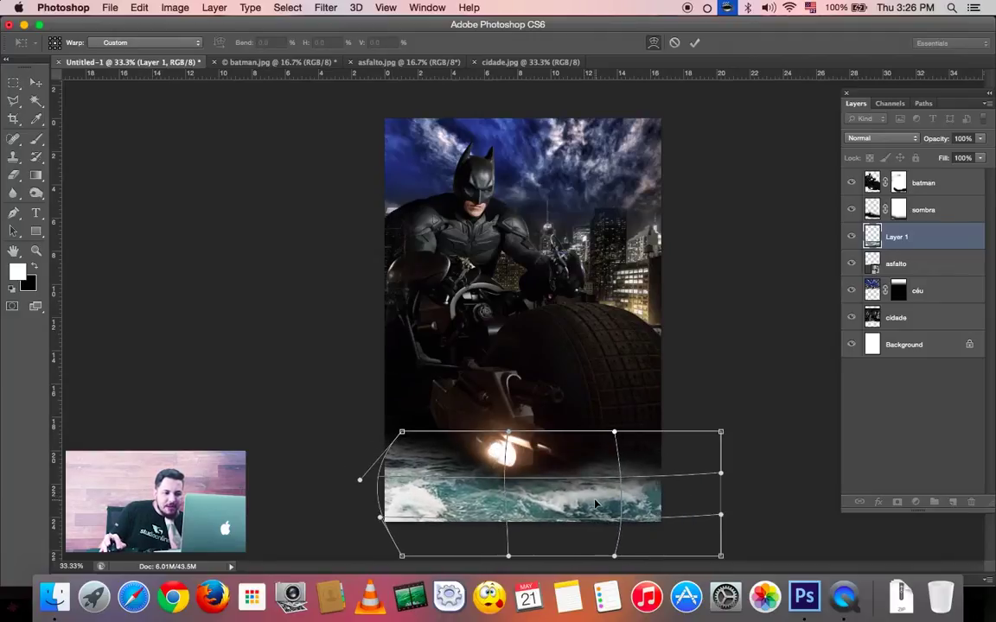
pyautogui.moveTo(664, 498); pyautogui.dragTo(672, 492)
pyautogui.moveTo(546, 501)
pyautogui.mouseDown()
pyautogui.moveTo(458, 471)
pyautogui.moveTo(537, 504)
pyautogui.mouseUp()
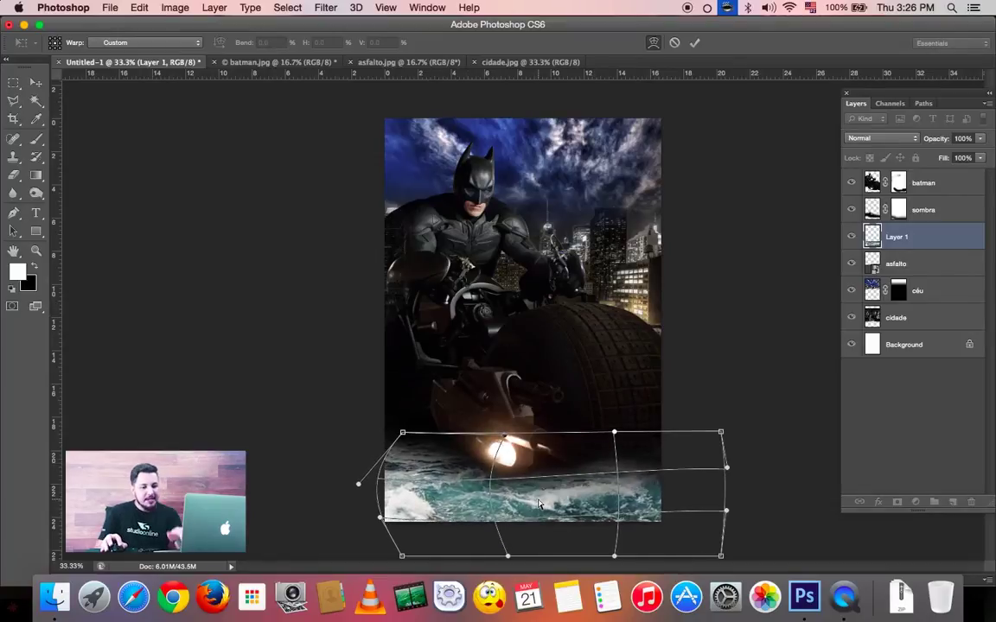
pyautogui.press('Return')
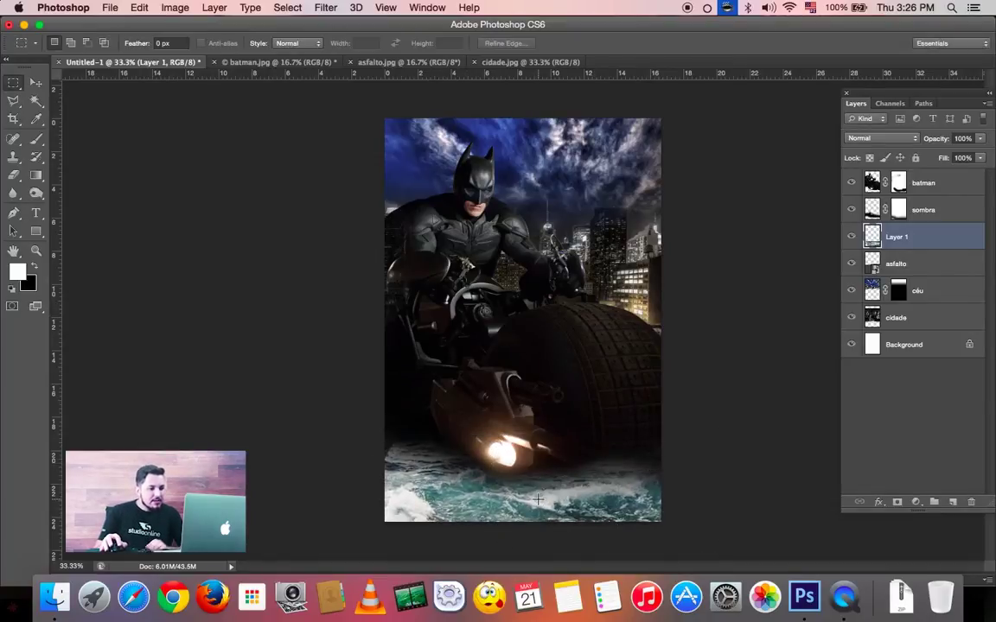
# Step: Zoom in and apply a second warp stretching the water's top-left corner up and left
pyautogui.press('super+plus')
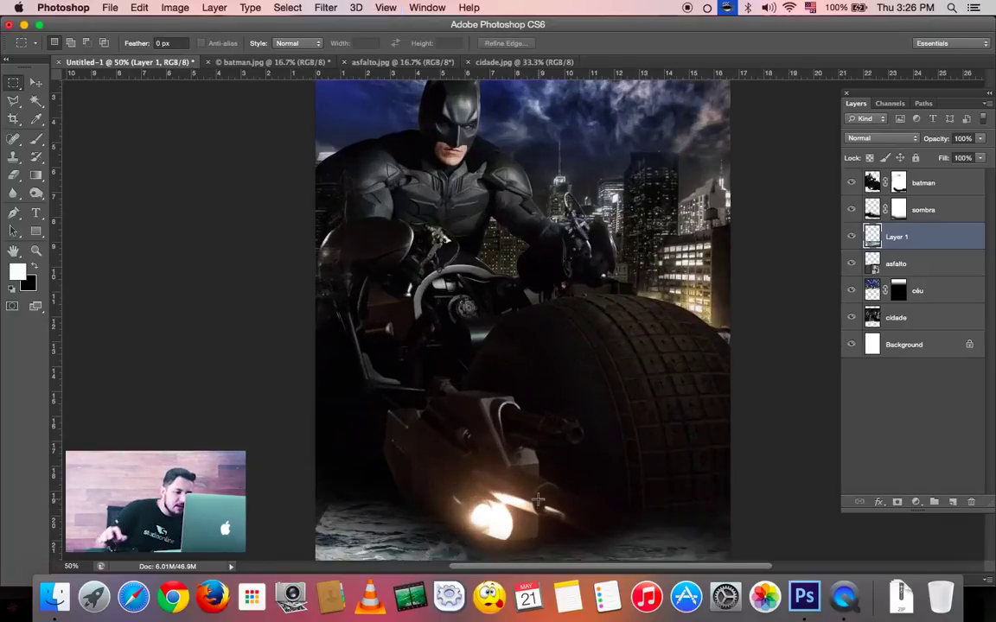
pyautogui.moveTo(483, 472); pyautogui.dragTo(461, 391)
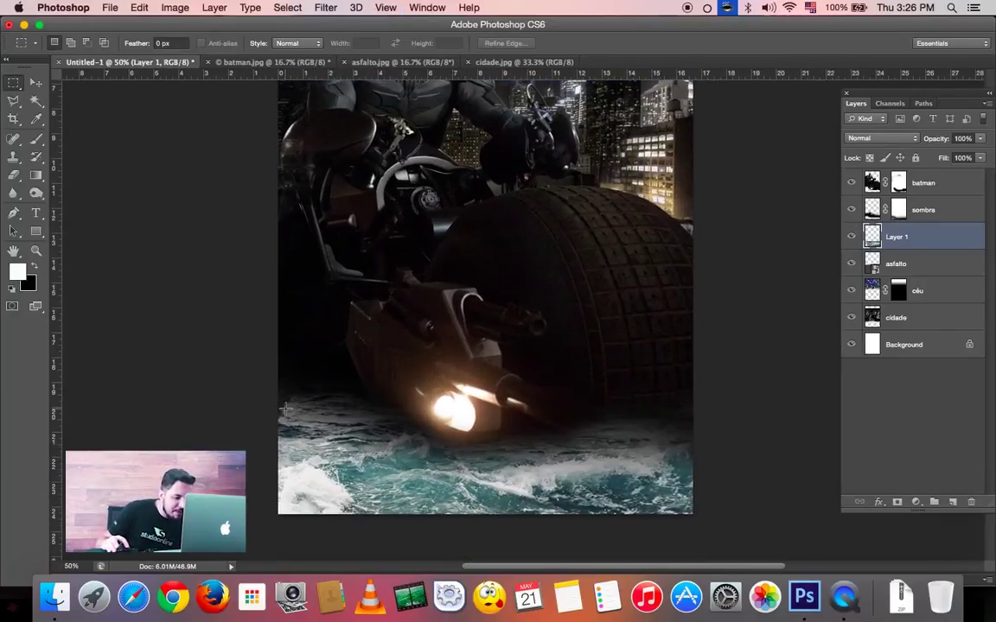
pyautogui.press('super+t')
pyautogui.rightClick(344, 371)
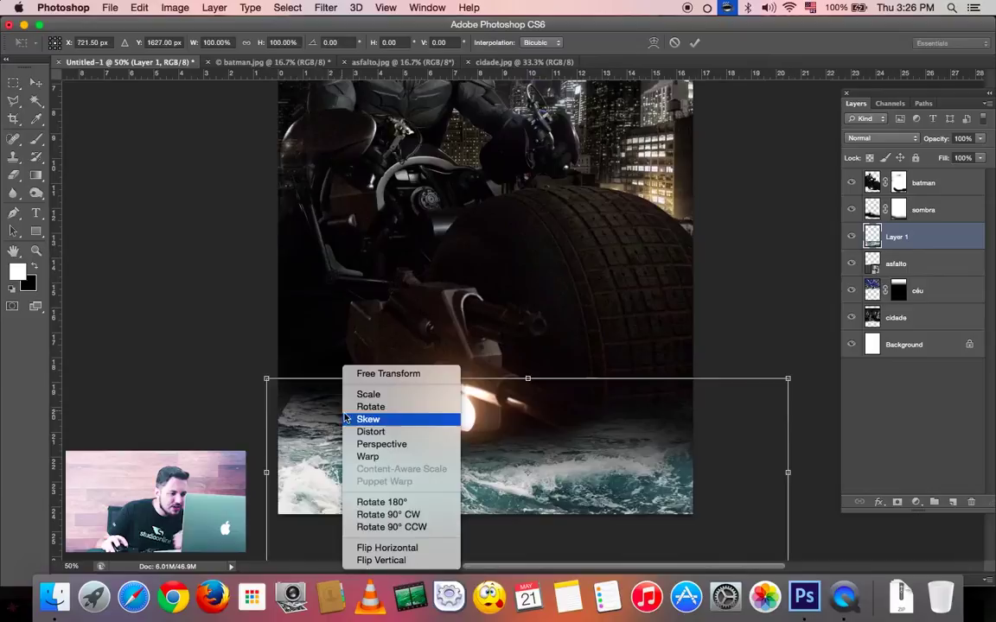
pyautogui.click(367, 457)
pyautogui.moveTo(266, 379); pyautogui.dragTo(252, 377)
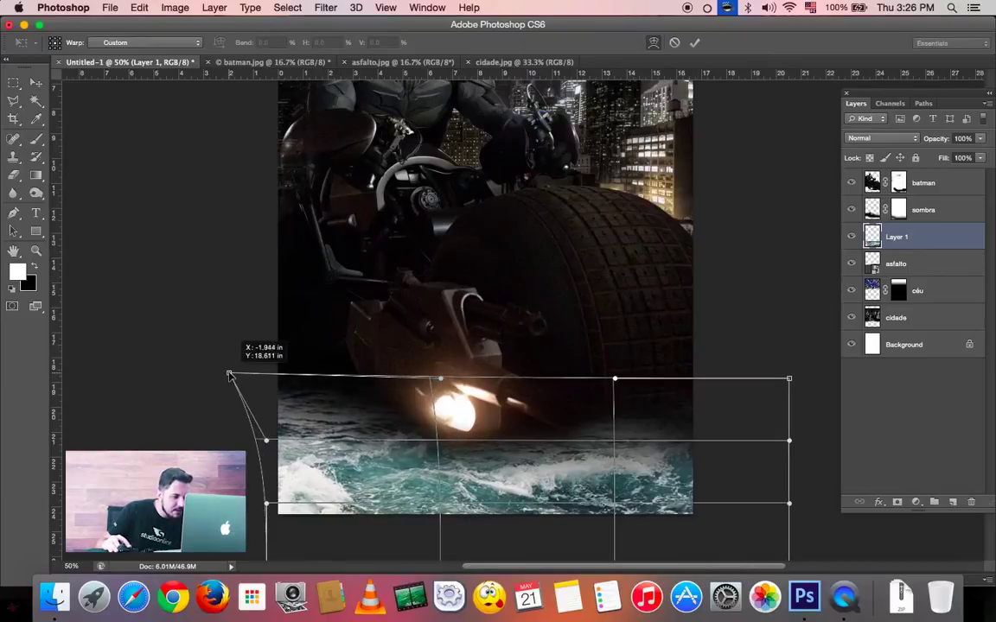
pyautogui.press('Return')
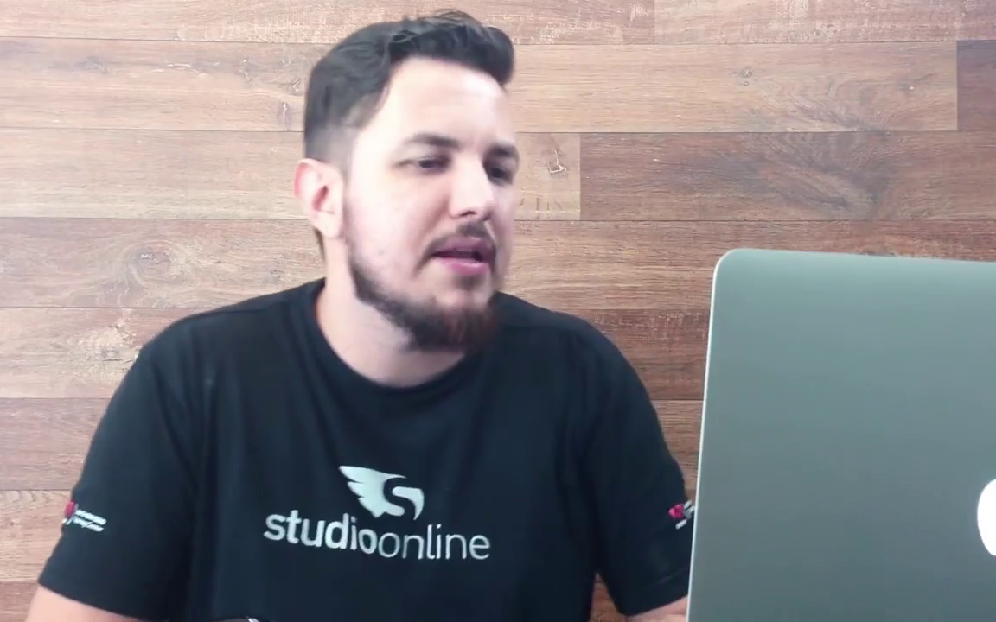
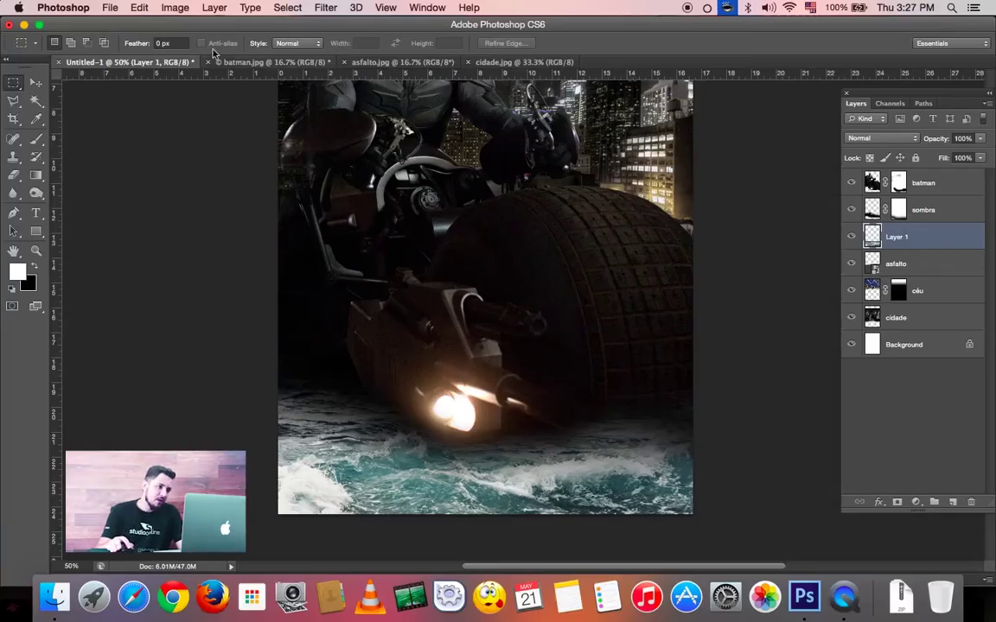
# Step: Desaturate Layer 1's teal water to grey and try the Screen blend mode
pyautogui.click(176, 8)
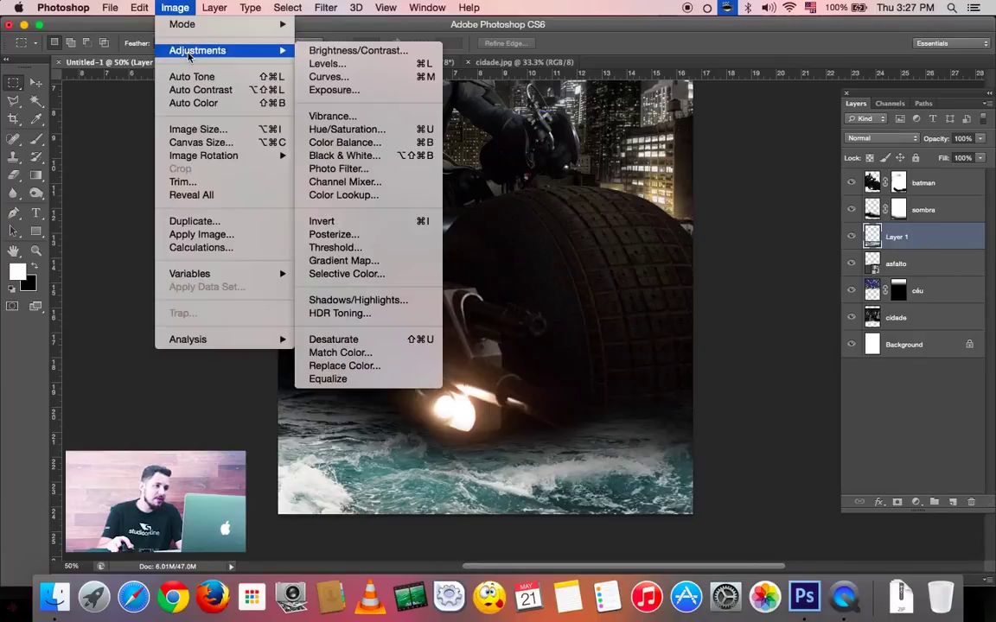
pyautogui.click(382, 344)
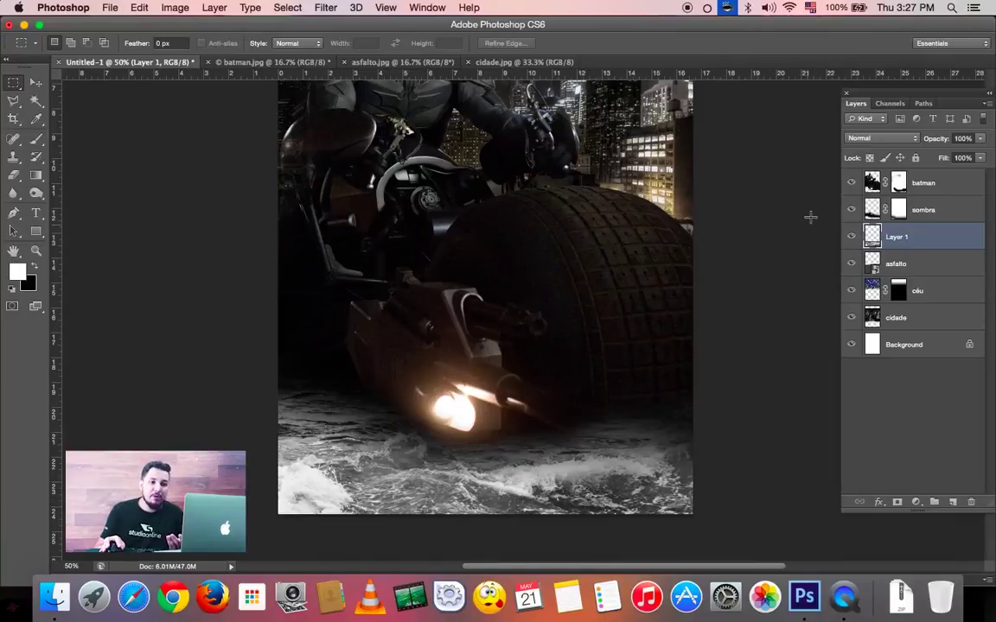
pyautogui.click(857, 140)
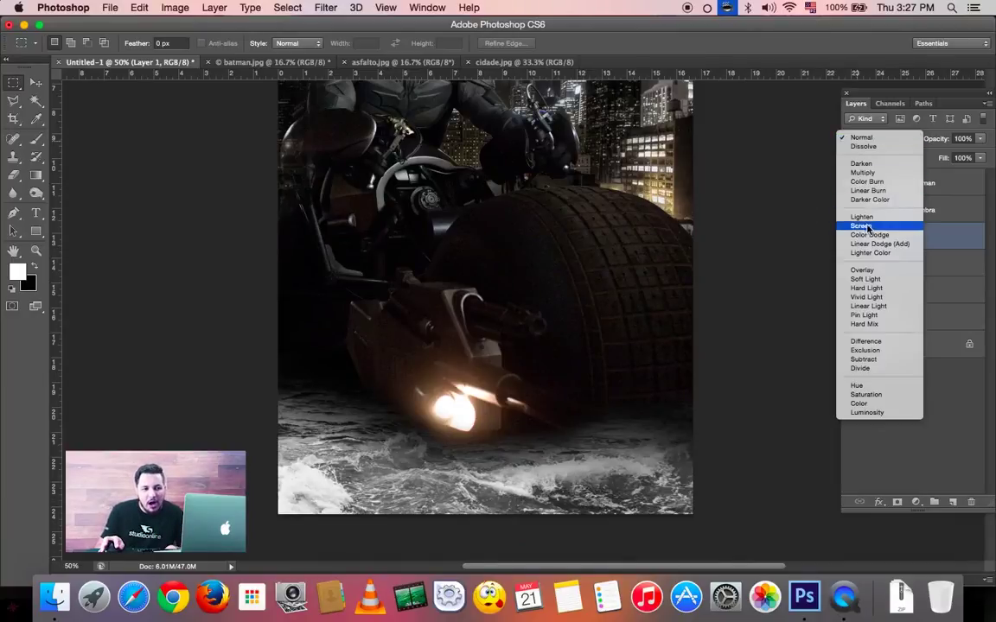
pyautogui.click(868, 226)
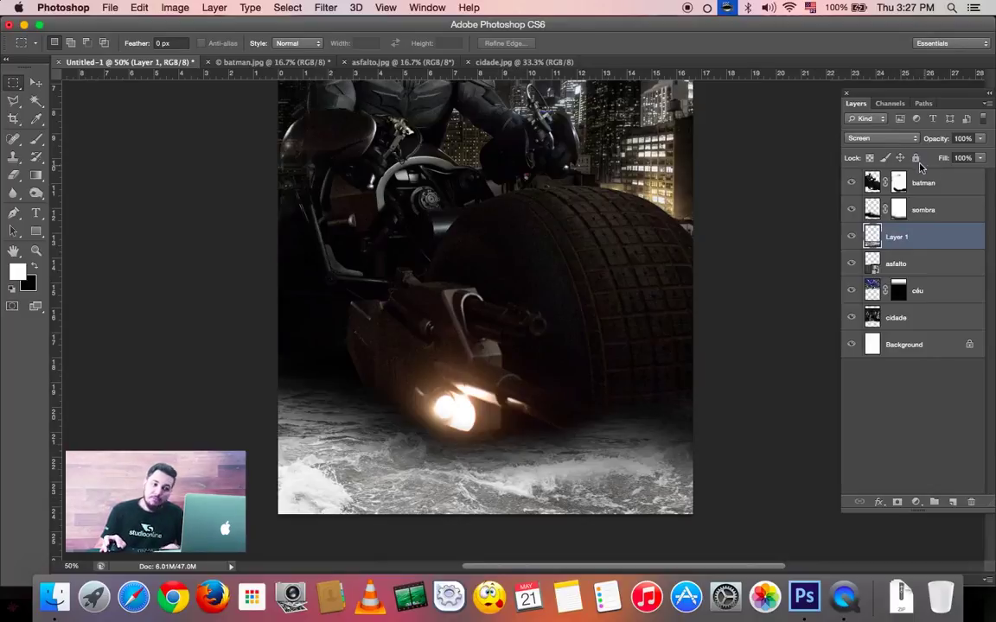
pyautogui.click(891, 139)
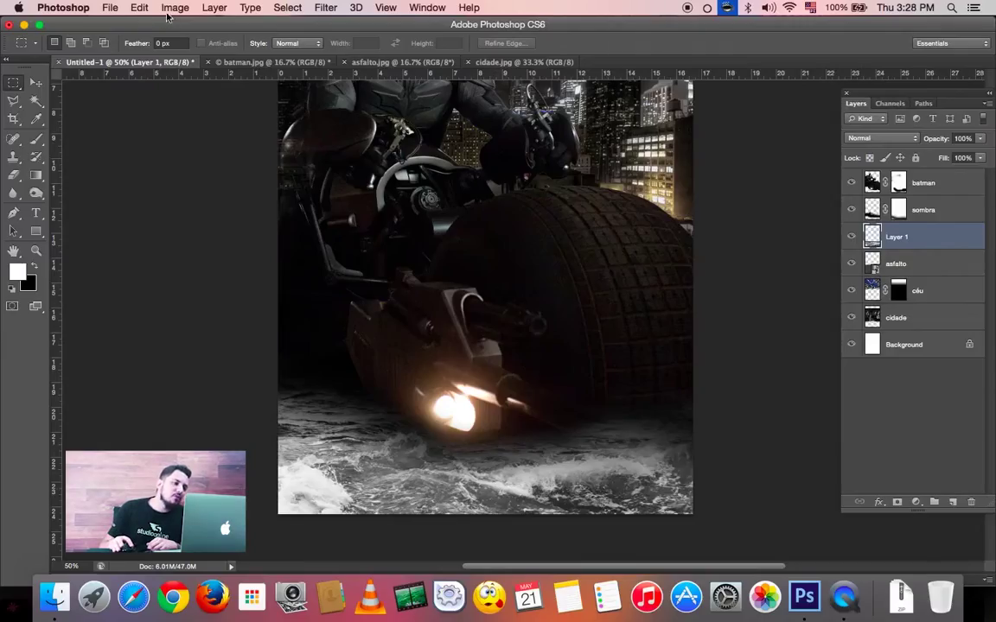
# Step: Darken Layer 1's water with Levels, raising the black input to about 62
pyautogui.click(173, 8)
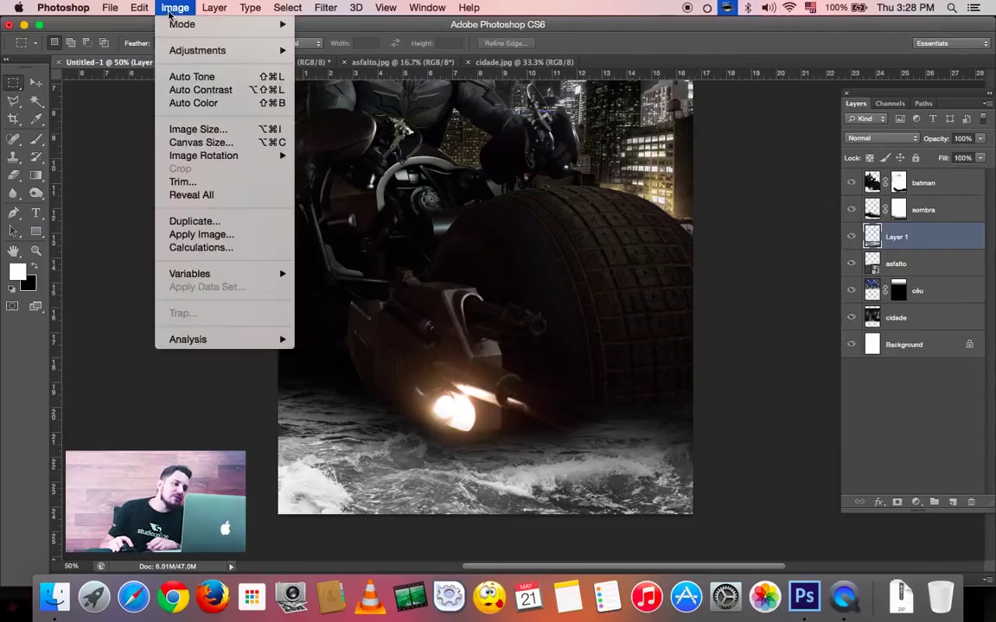
pyautogui.moveTo(197, 50)
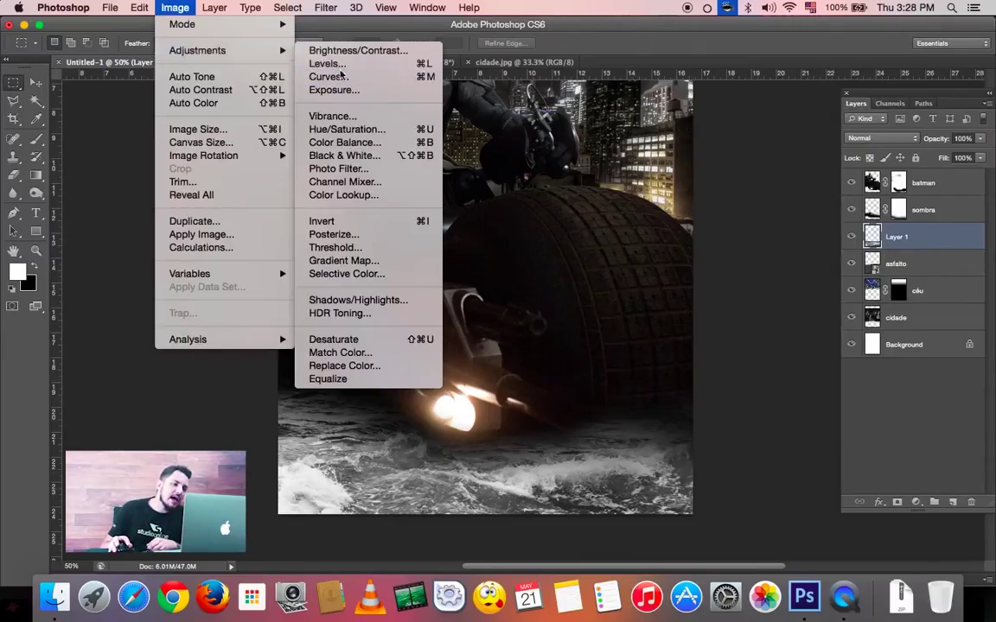
pyautogui.click(328, 64)
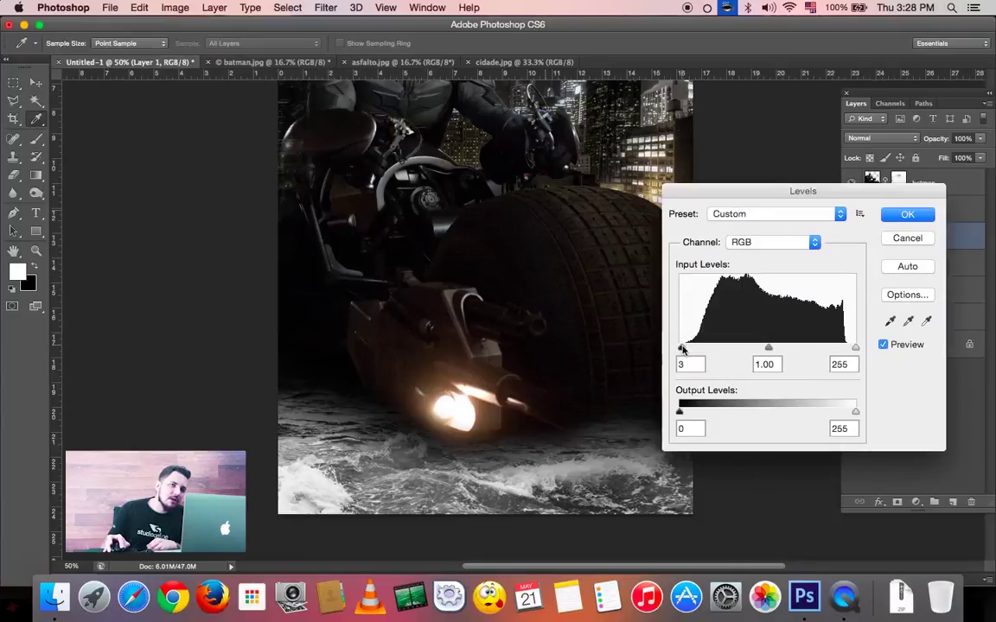
pyautogui.moveTo(691, 352); pyautogui.dragTo(720, 352)
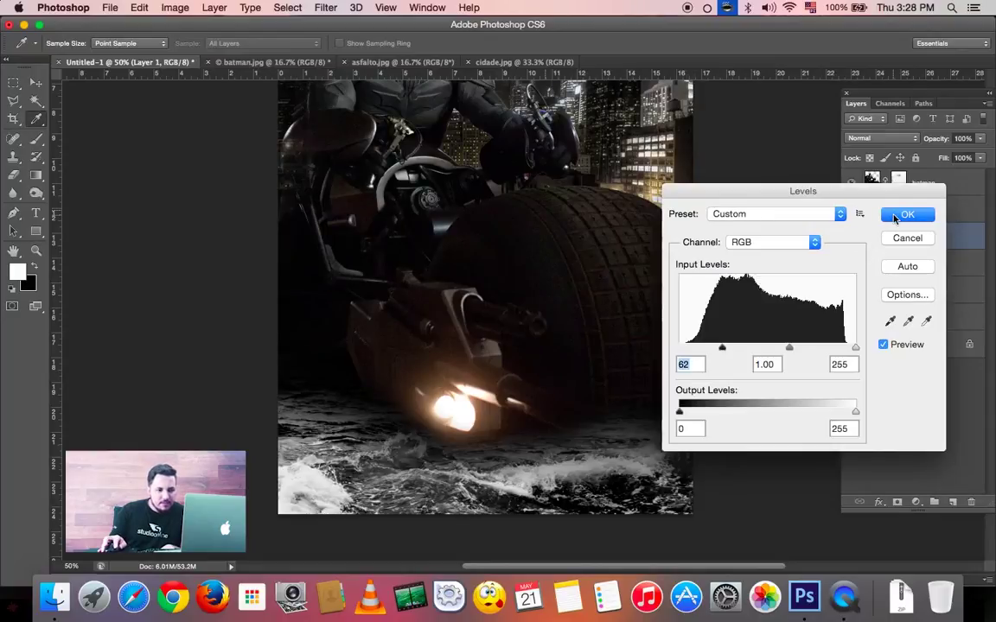
pyautogui.click(895, 218)
# Step: Set Layer 1's blend mode to Screen so the grey water blends in
pyautogui.click(882, 138)
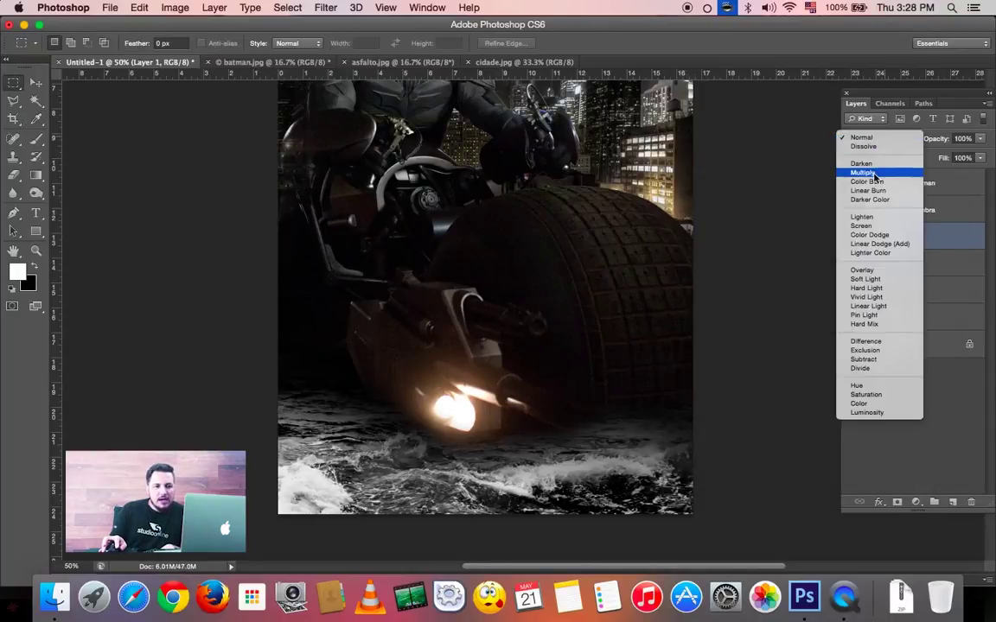
pyautogui.click(871, 227)
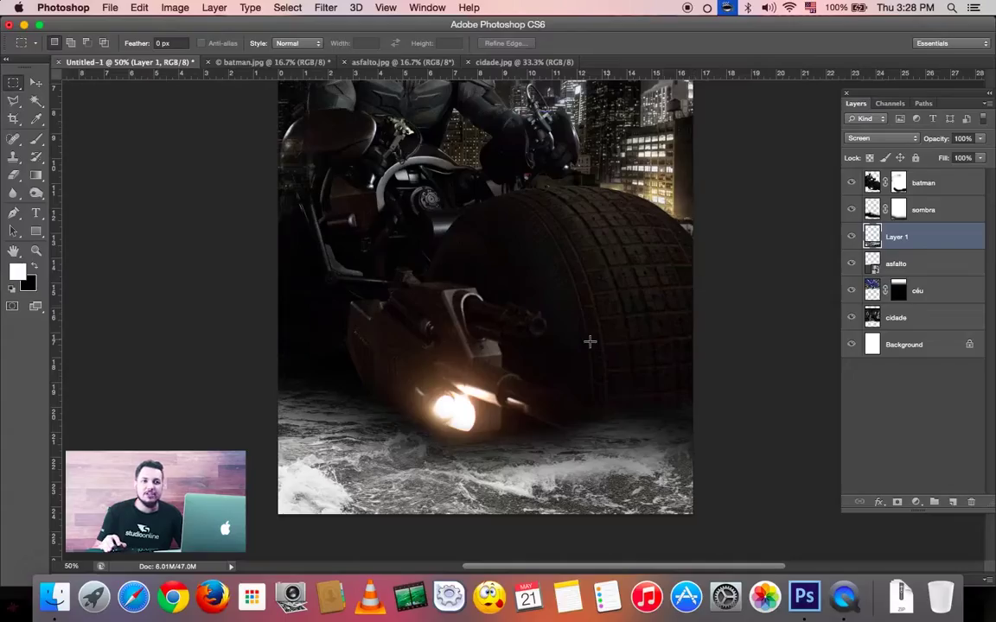
pyautogui.scroll(-2, 583, 340)
pyautogui.scroll(5, 582, 343)
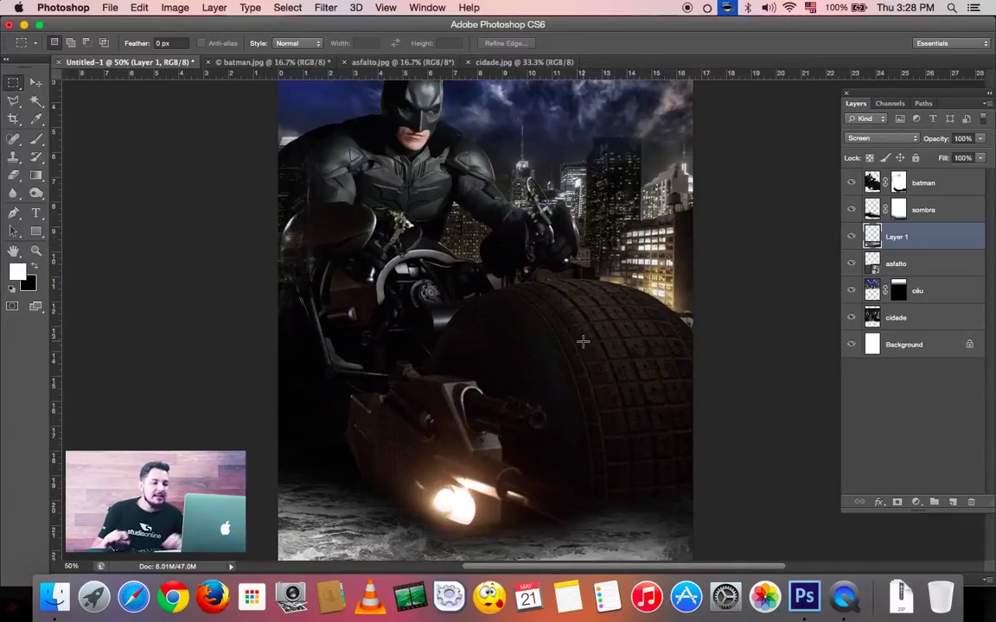
# Step: Compare splash images 01–05.jpg in the splashes folder and open 02.jpg
pyautogui.press('super+o')
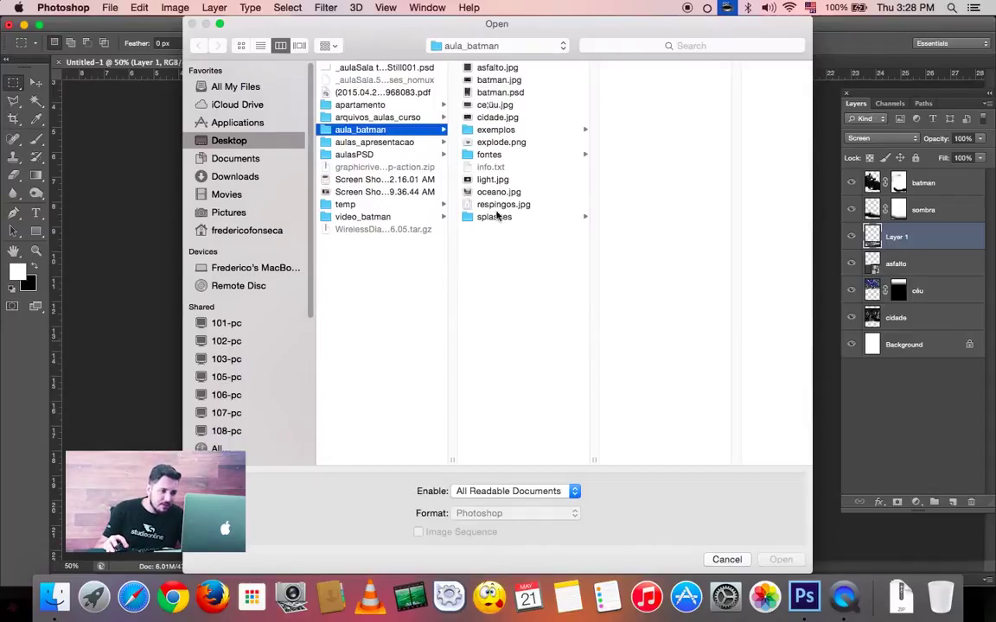
pyautogui.click(627, 69)
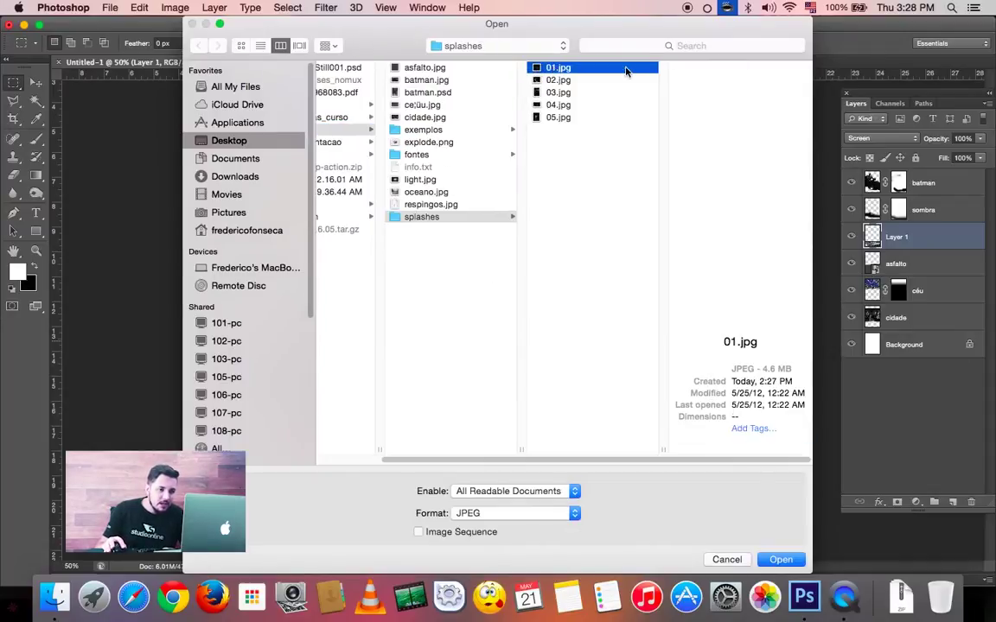
pyautogui.click(567, 81)
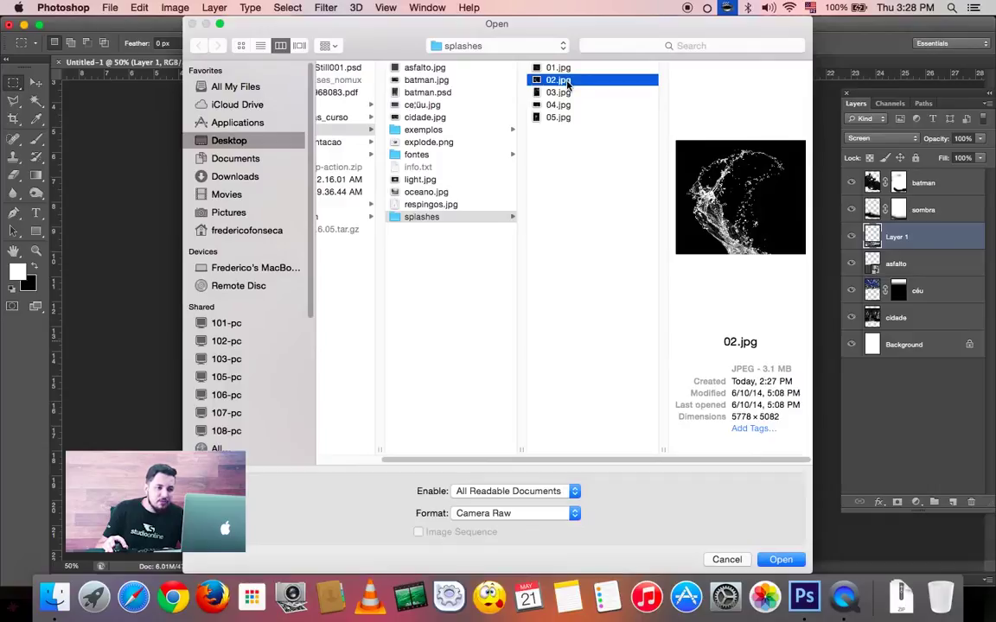
pyautogui.click(560, 92)
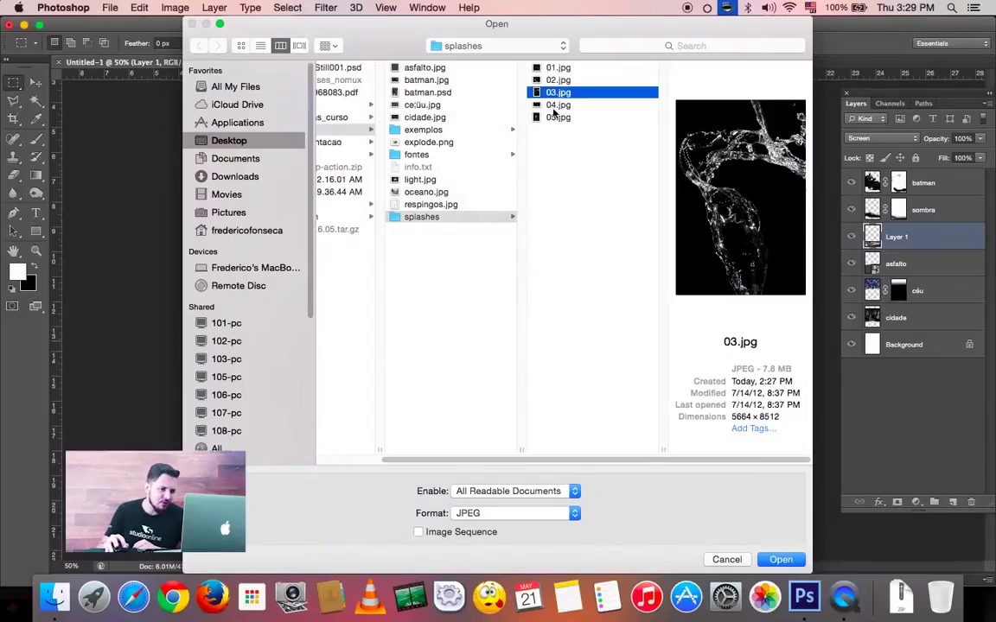
pyautogui.click(554, 107)
pyautogui.click(554, 117)
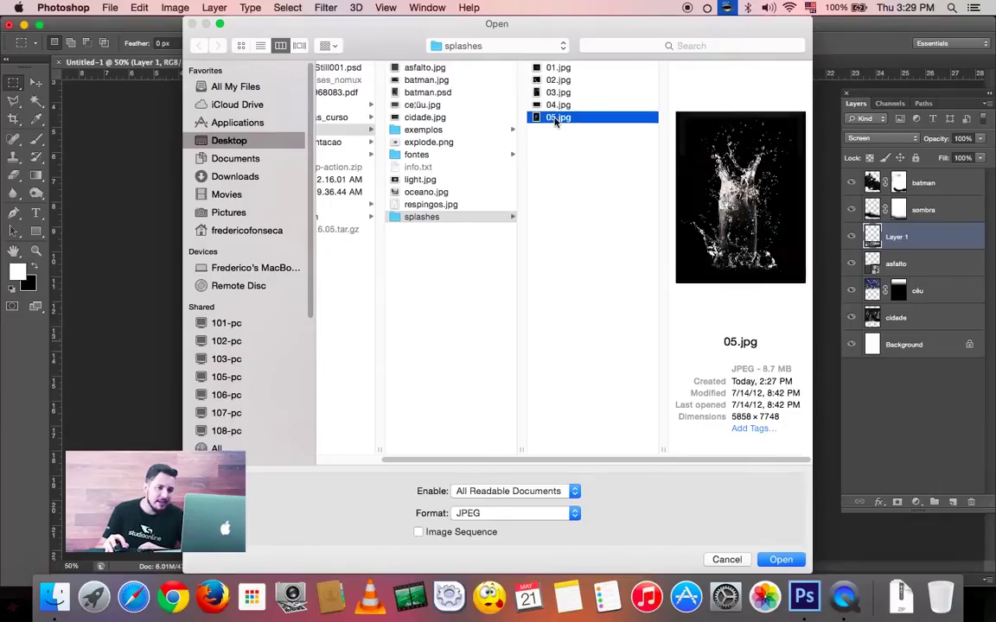
pyautogui.click(555, 106)
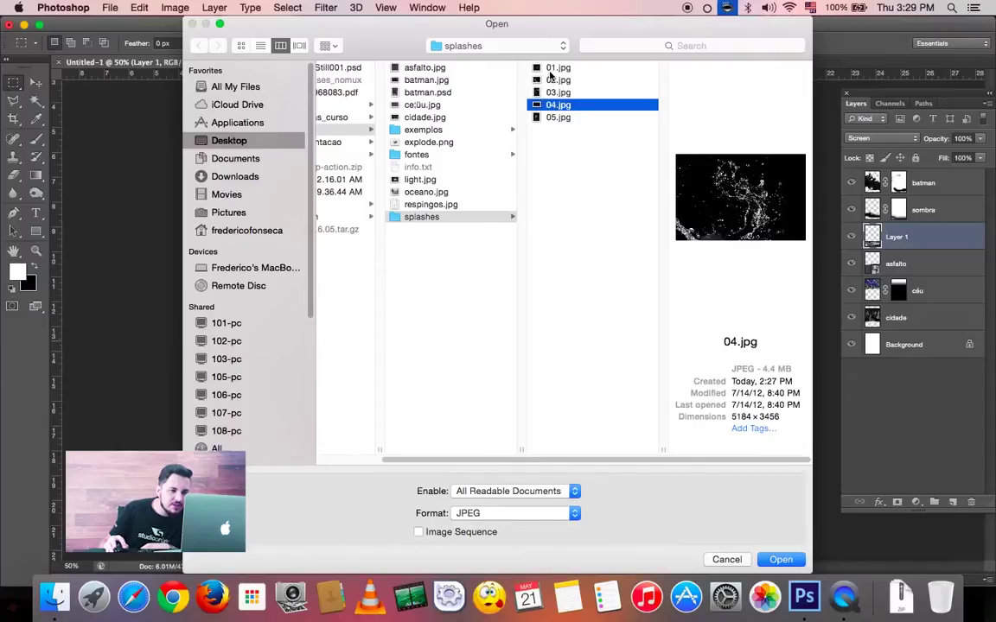
pyautogui.click(551, 70)
pyautogui.click(554, 81)
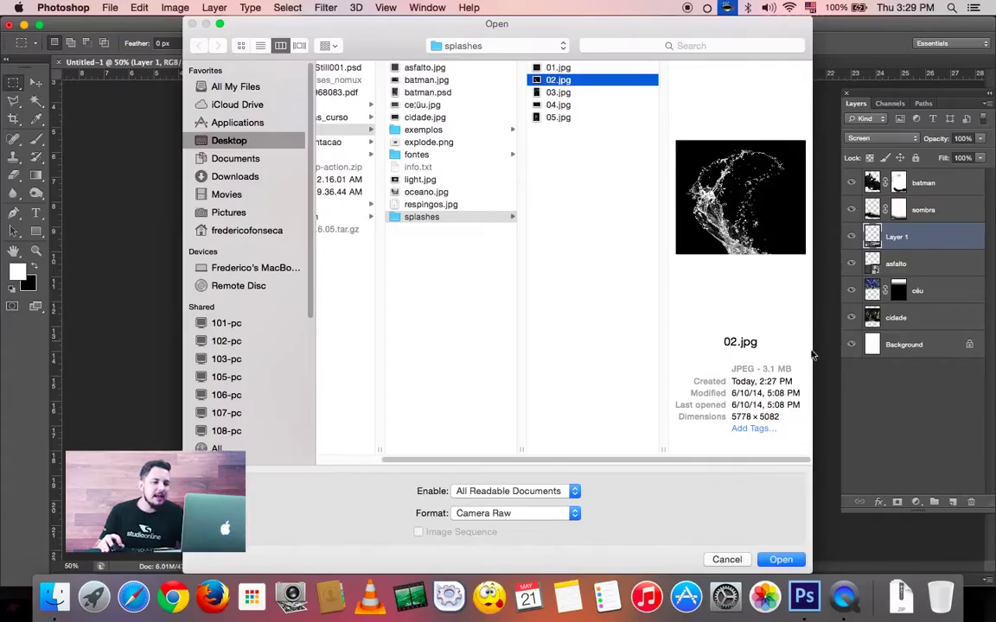
pyautogui.click(794, 560)
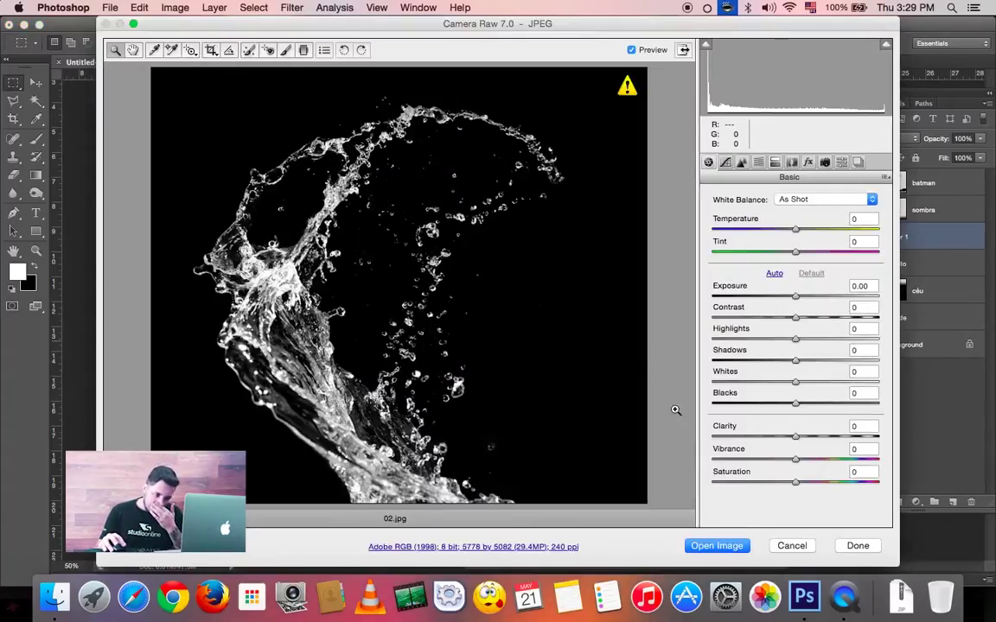
# Step: Open 02.jpg as a normal image and drag it into the Batman composite as the top layer
pyautogui.click(717, 545)
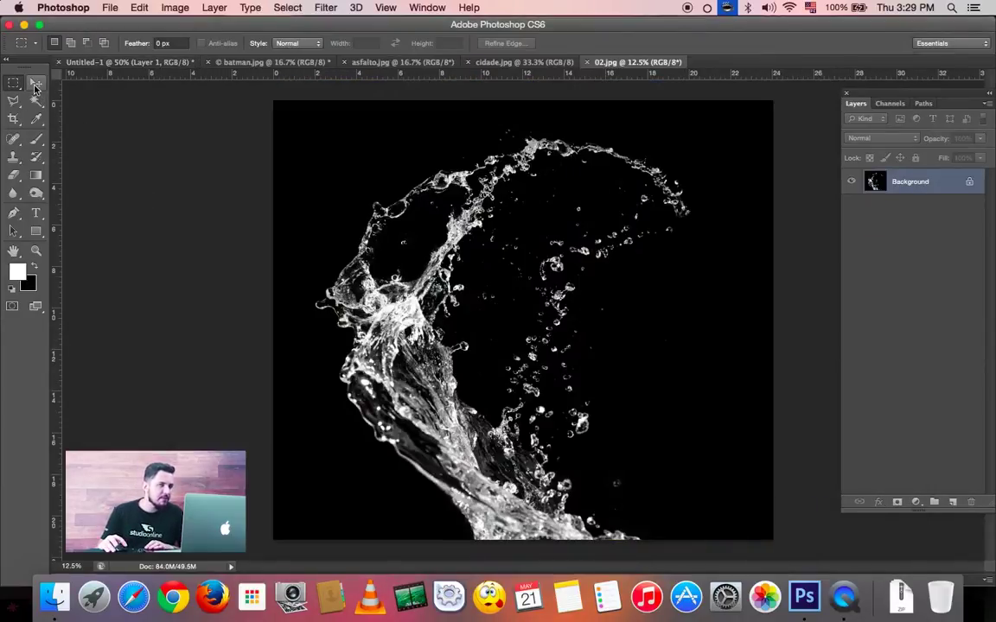
pyautogui.click(35, 84)
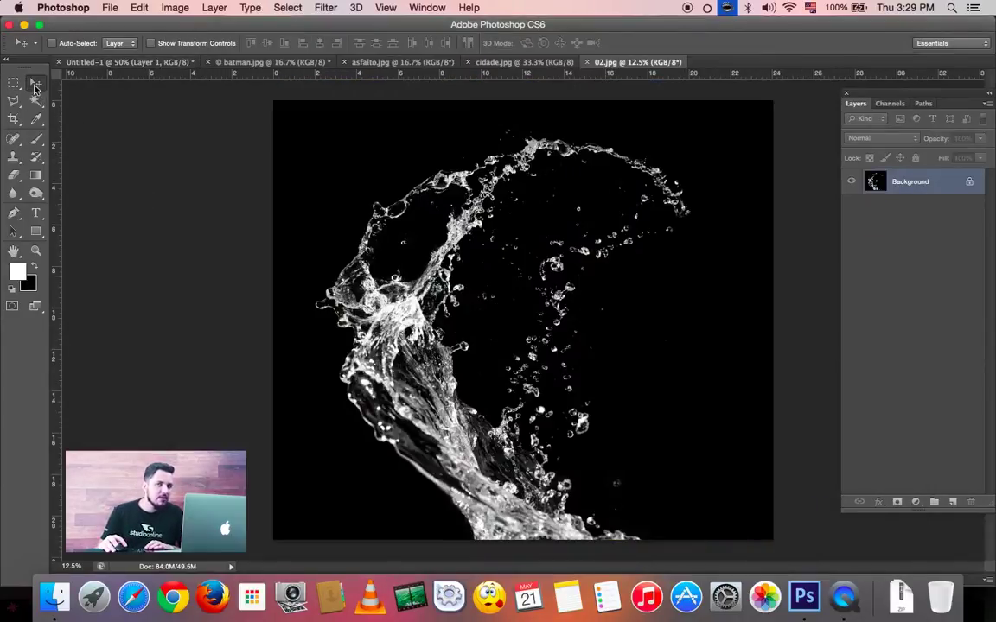
pyautogui.moveTo(530, 334); pyautogui.dragTo(173, 62)
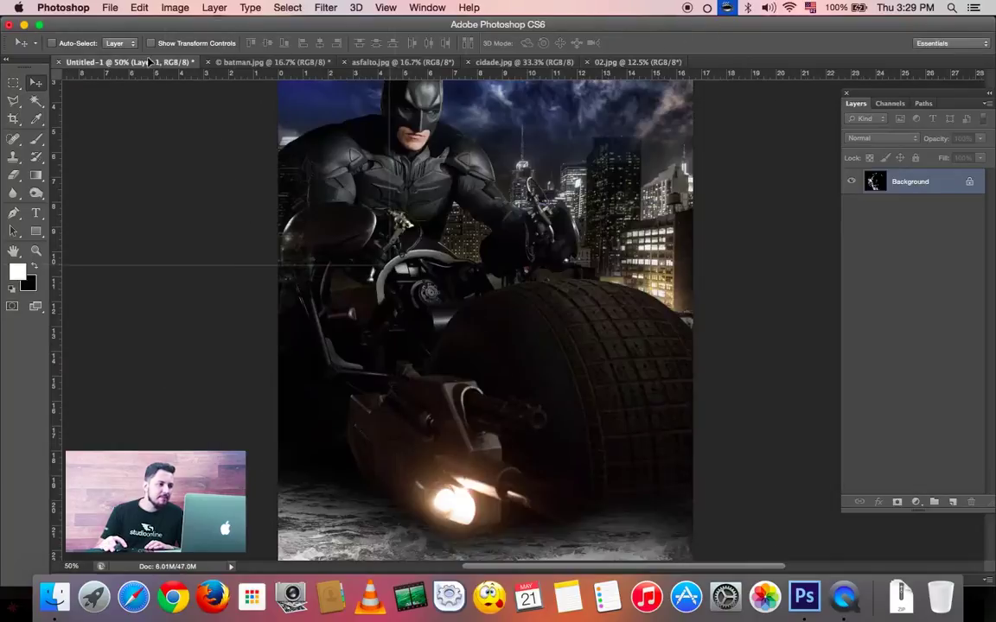
pyautogui.moveTo(173, 63); pyautogui.dragTo(520, 369)
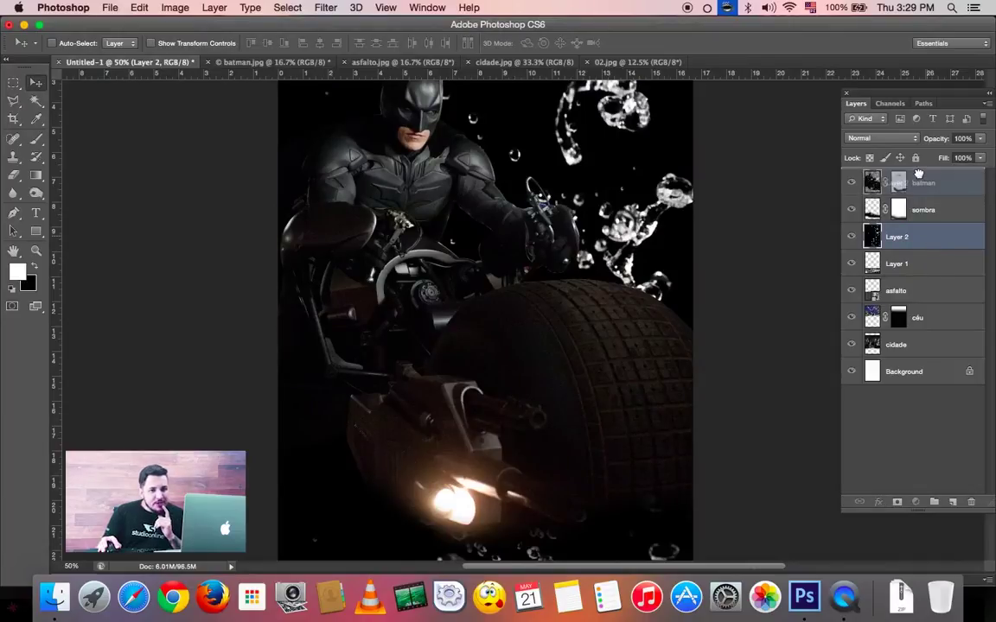
pyautogui.moveTo(927, 240); pyautogui.dragTo(865, 178)
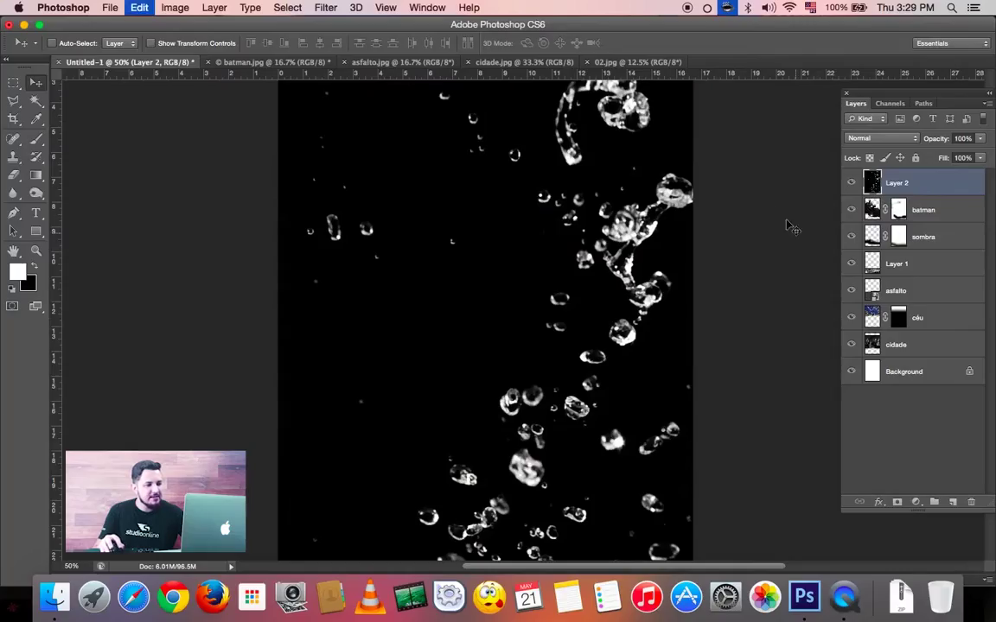
pyautogui.hotkey('ctrl', 't')
pyautogui.moveTo(487, 323); pyautogui.dragTo(515, 402)
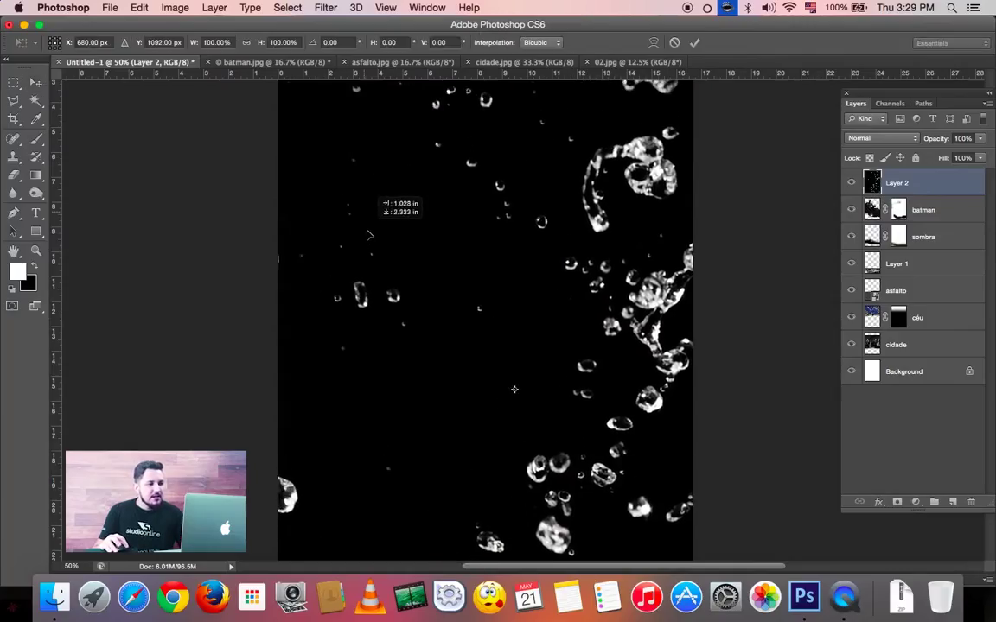
pyautogui.press('Return')
# Step: Set Layer 2 to Screen and run the splash diagonally across Batman and the bike
pyautogui.click(881, 138)
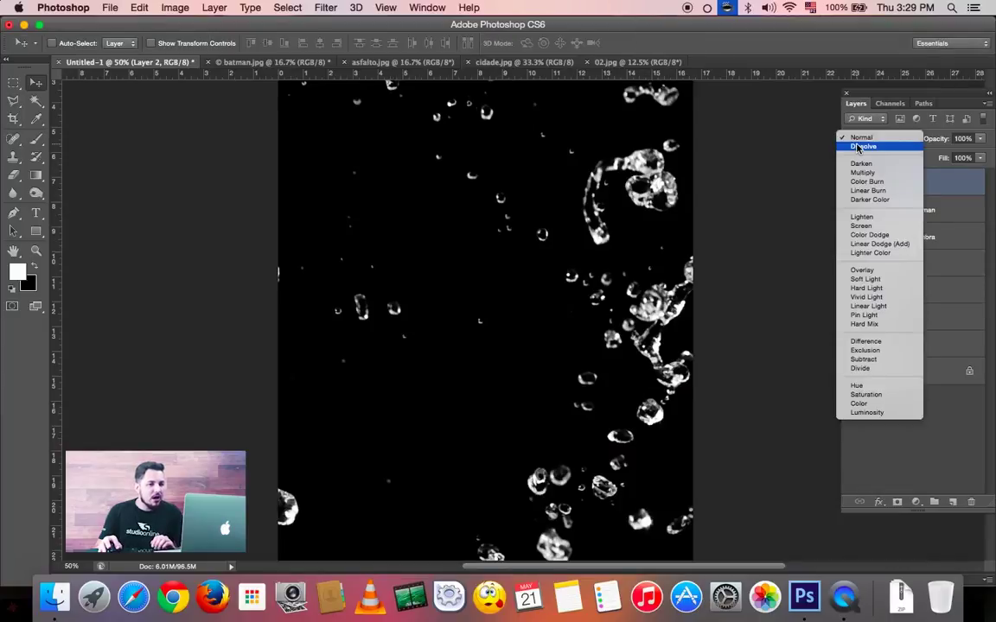
pyautogui.click(865, 230)
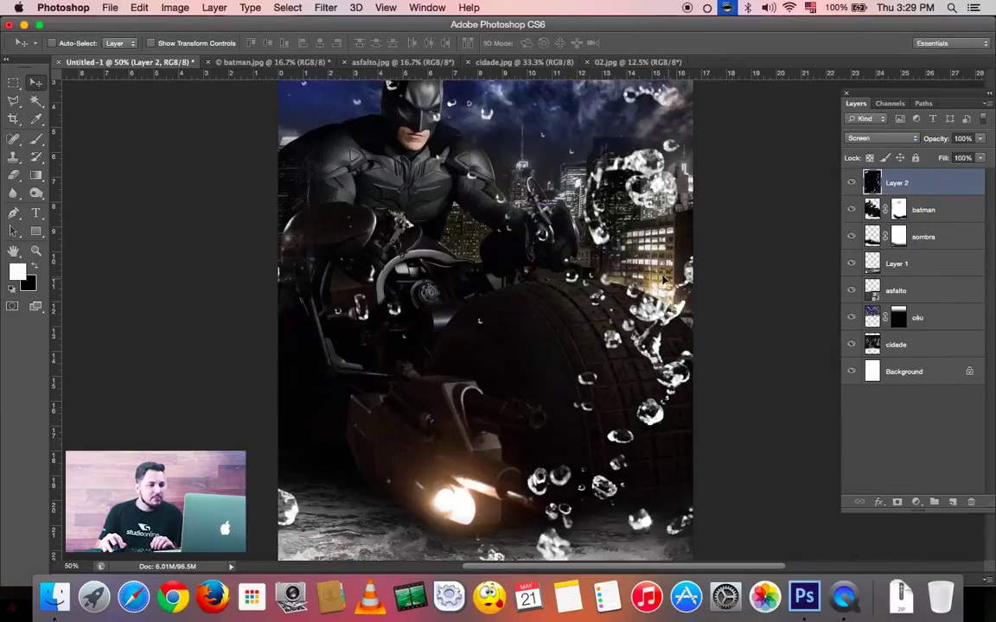
pyautogui.moveTo(663, 280); pyautogui.dragTo(614, 253)
pyautogui.moveTo(561, 220); pyautogui.dragTo(583, 250)
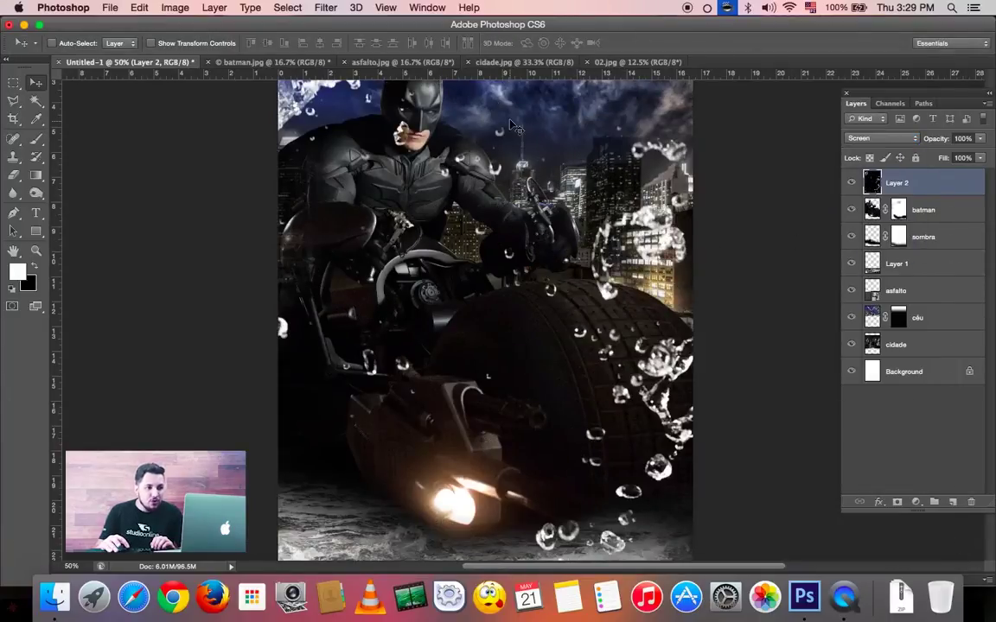
pyautogui.moveTo(566, 140); pyautogui.dragTo(605, 216)
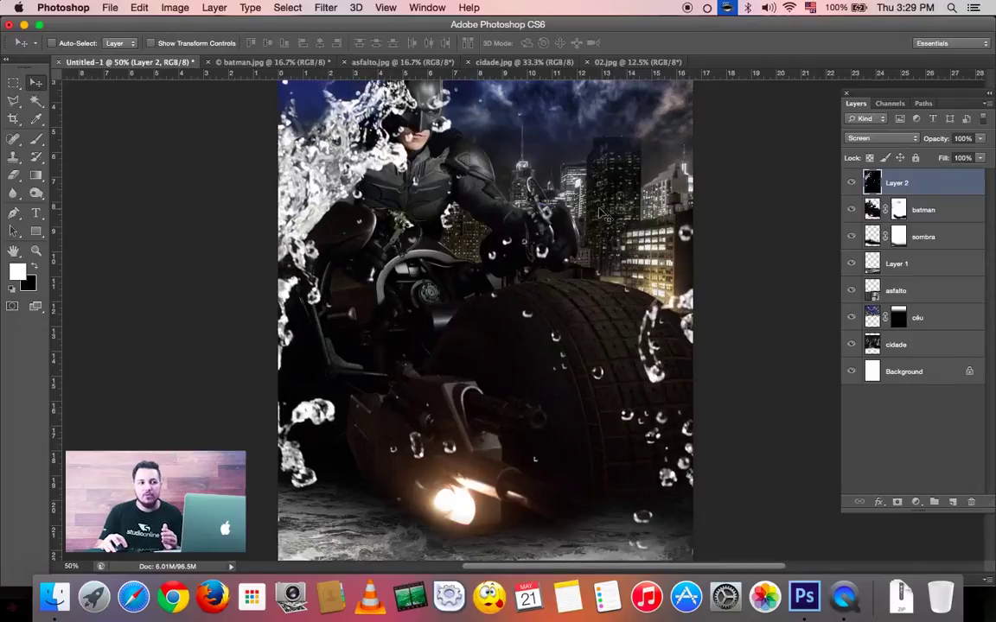
pyautogui.moveTo(509, 153)
pyautogui.mouseDown()
pyautogui.moveTo(512, 297)
pyautogui.moveTo(245, 246)
pyautogui.moveTo(466, 226)
pyautogui.mouseUp()
# Step: Scale the Layer 2 splash down to about 23% and move it down and left
pyautogui.press('super+t')
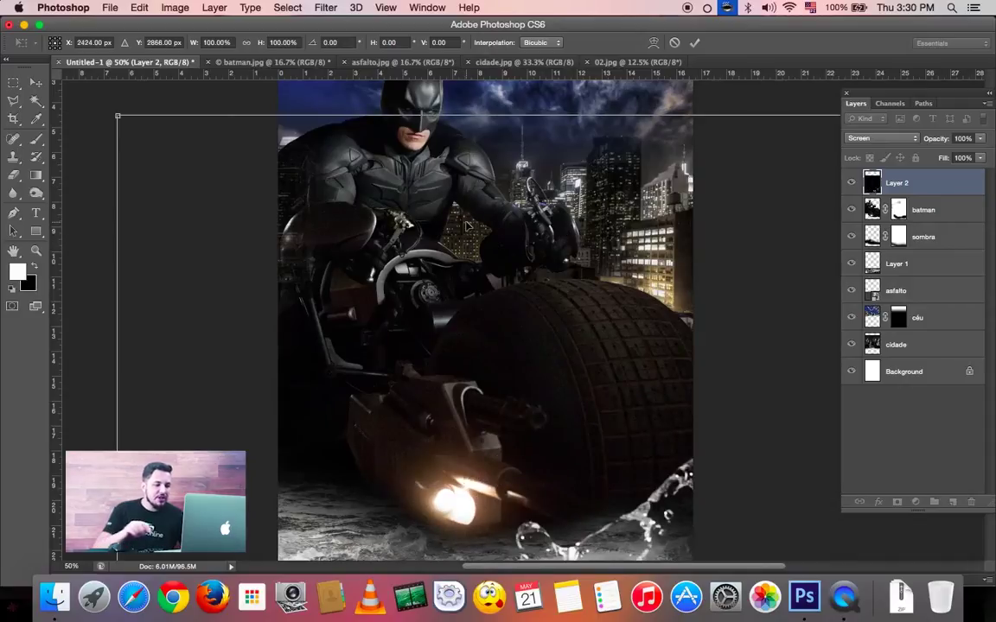
pyautogui.press('super+minus')
pyautogui.press('super+minus')
pyautogui.press('super+minus')
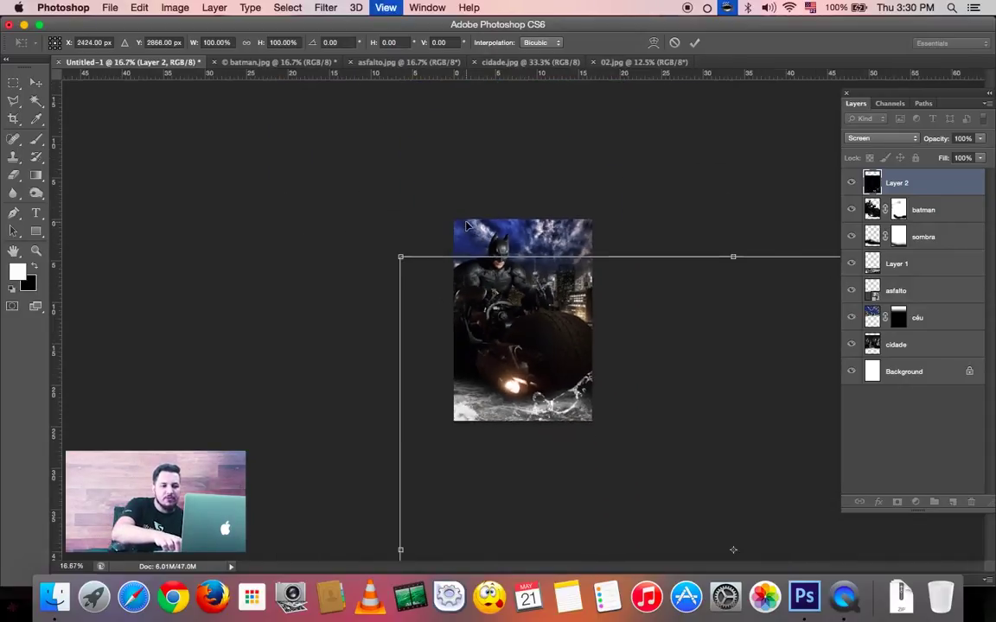
pyautogui.press('super+minus')
pyautogui.press('super+minus')
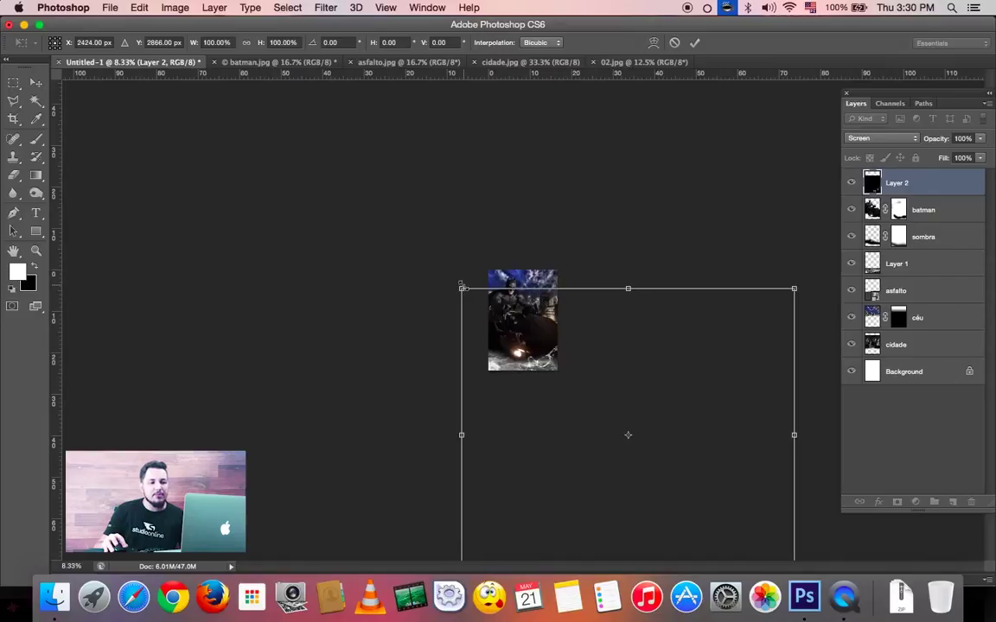
pyautogui.moveTo(461, 287)
pyautogui.mouseDown()
pyautogui.moveTo(663, 453)
pyautogui.moveTo(516, 281)
pyautogui.mouseUp()
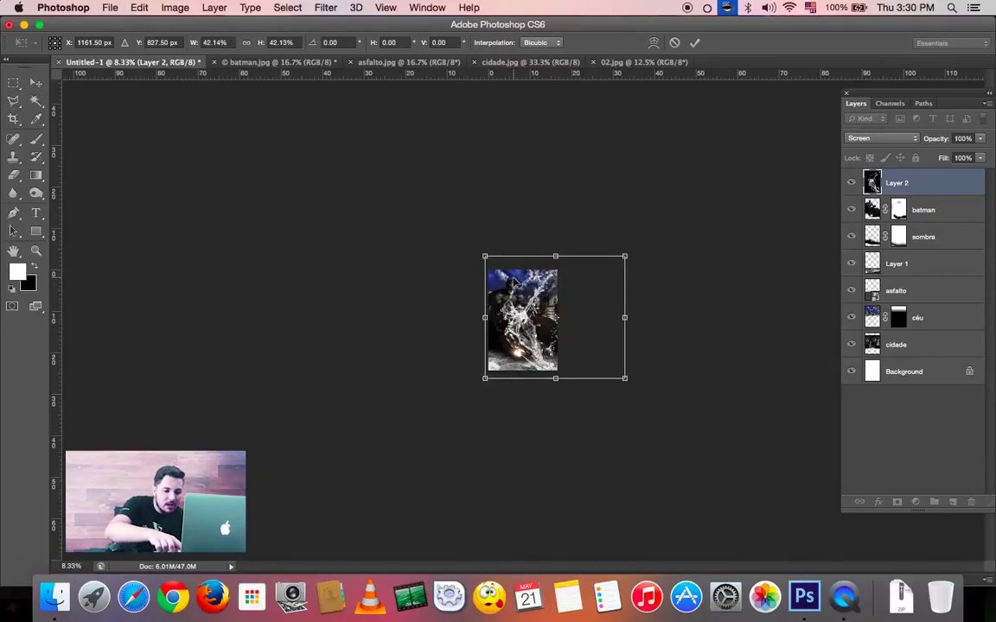
pyautogui.hotkey('ctrl', '+')
pyautogui.hotkey('ctrl', '+')
pyautogui.hotkey('ctrl', '+')
pyautogui.hotkey('ctrl', '+')
pyautogui.hotkey('ctrl', '+')
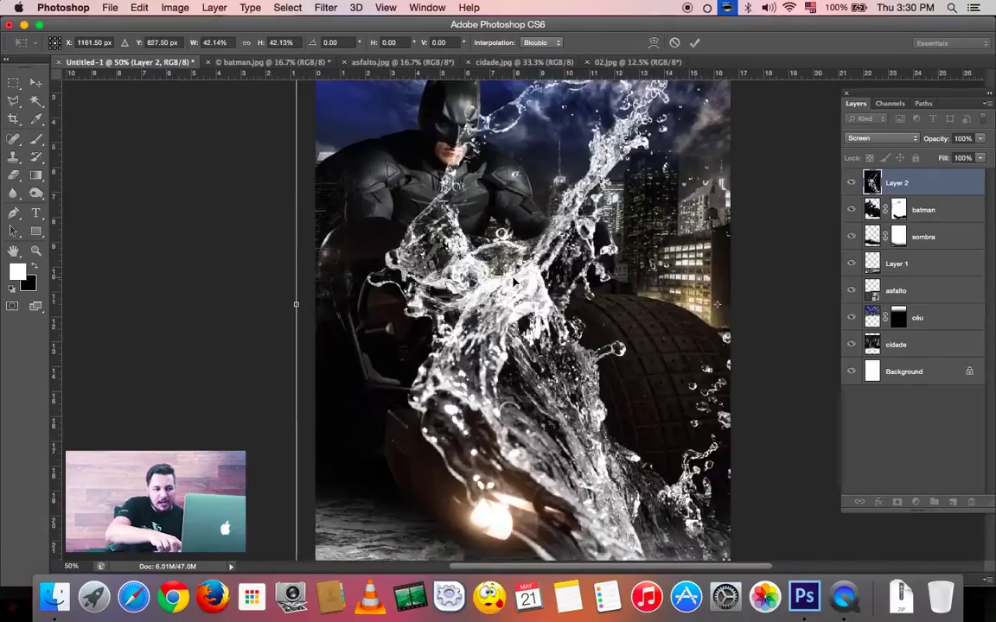
pyautogui.moveTo(507, 287); pyautogui.dragTo(317, 141)
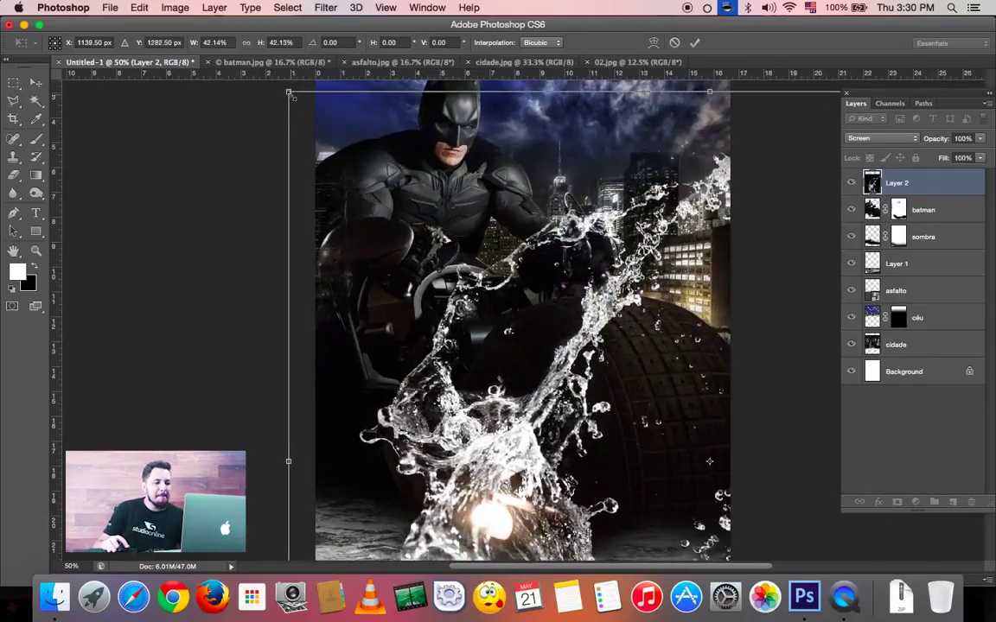
pyautogui.moveTo(290, 93); pyautogui.dragTo(553, 227)
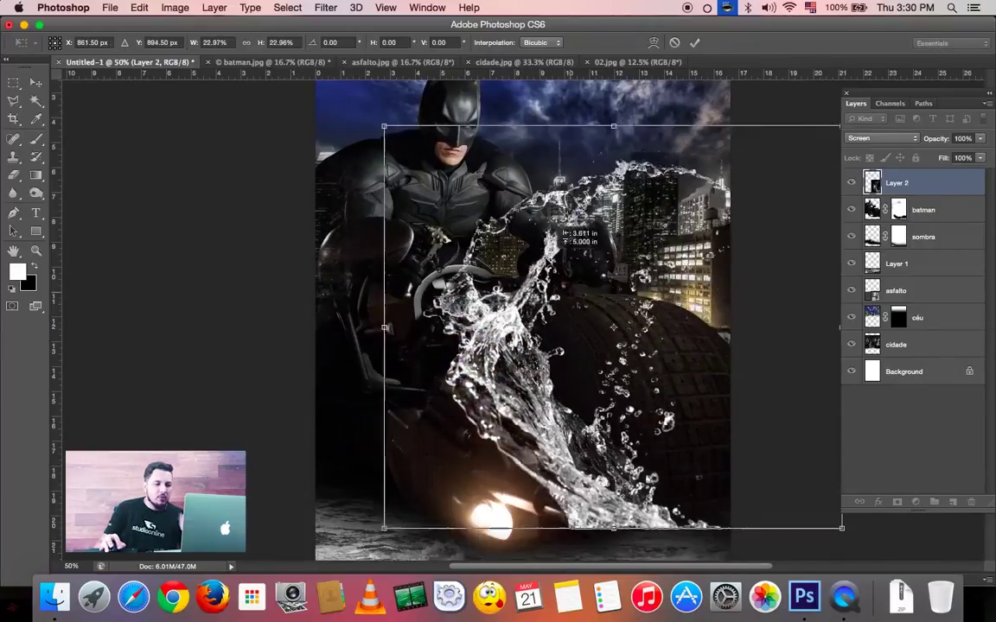
pyautogui.moveTo(570, 299); pyautogui.dragTo(564, 292)
# Step: Flip the splash horizontally, set it at the front wheel at about 24%, and apply
pyautogui.rightClick(577, 299)
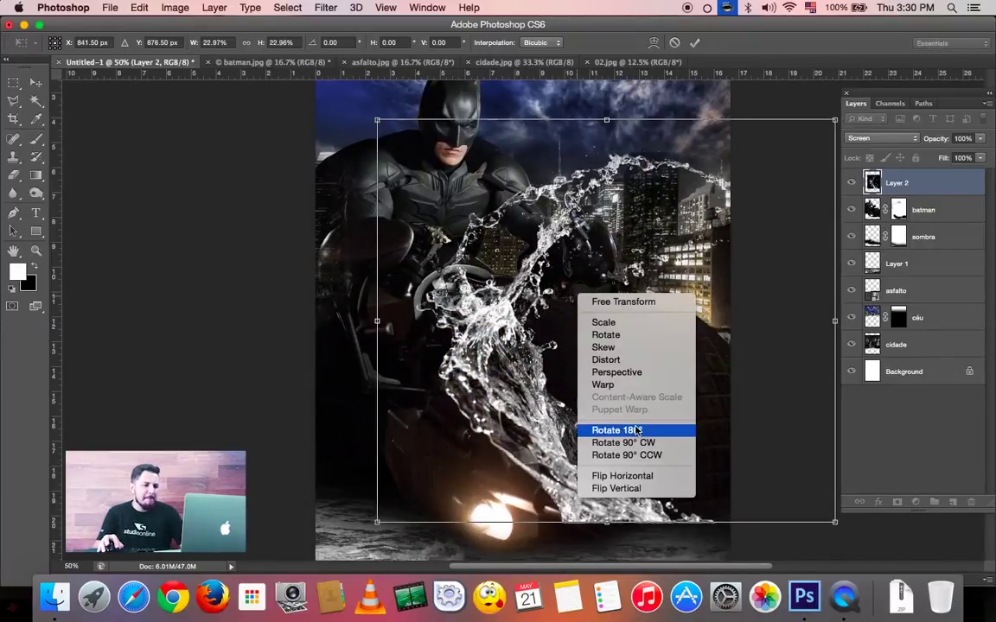
pyautogui.click(626, 476)
pyautogui.moveTo(642, 292); pyautogui.dragTo(670, 346)
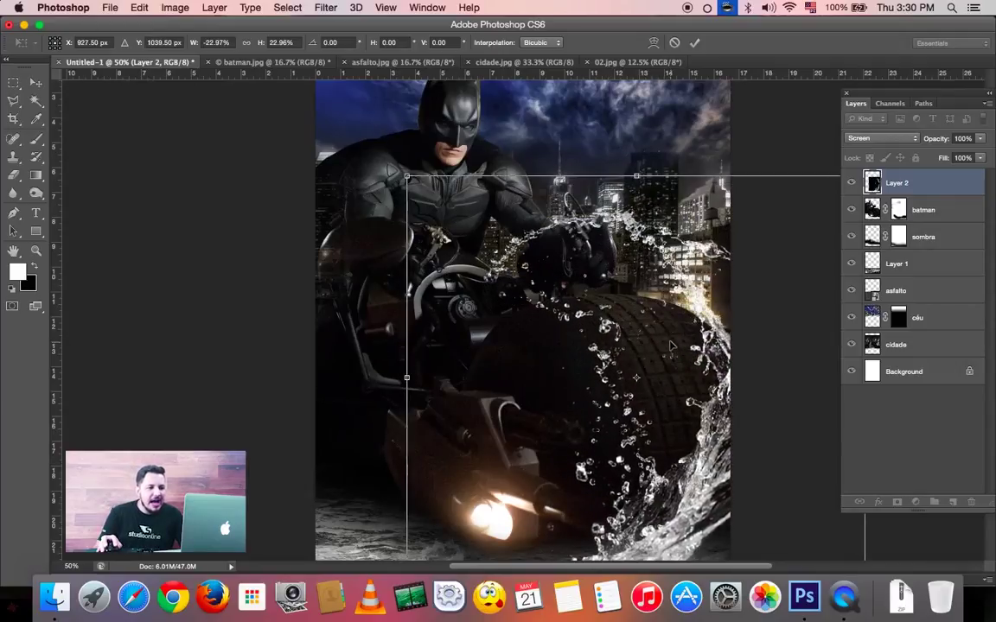
pyautogui.scroll(-3, 657, 342)
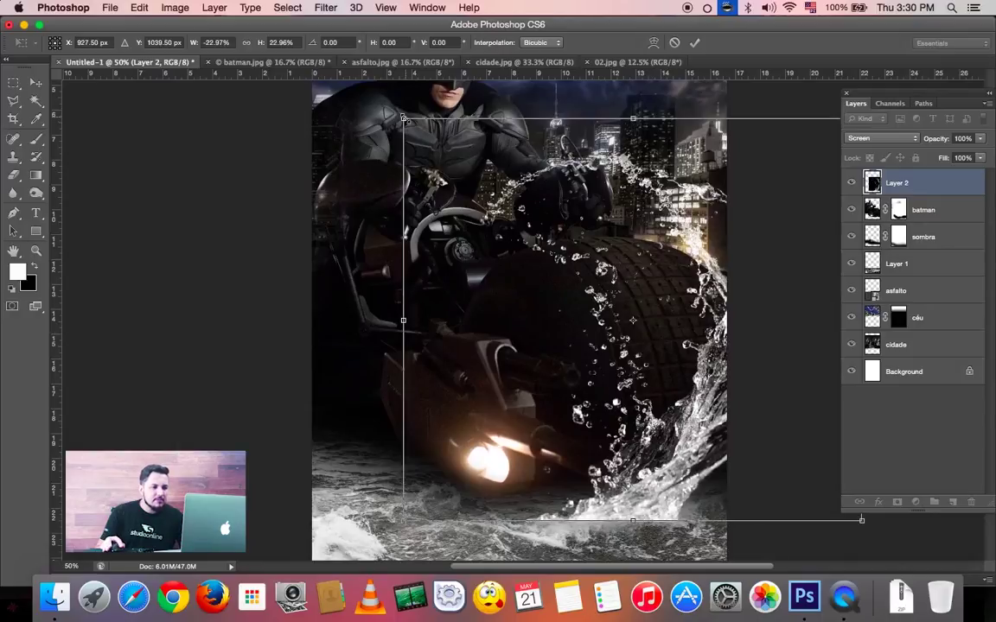
pyautogui.moveTo(404, 118); pyautogui.dragTo(376, 96)
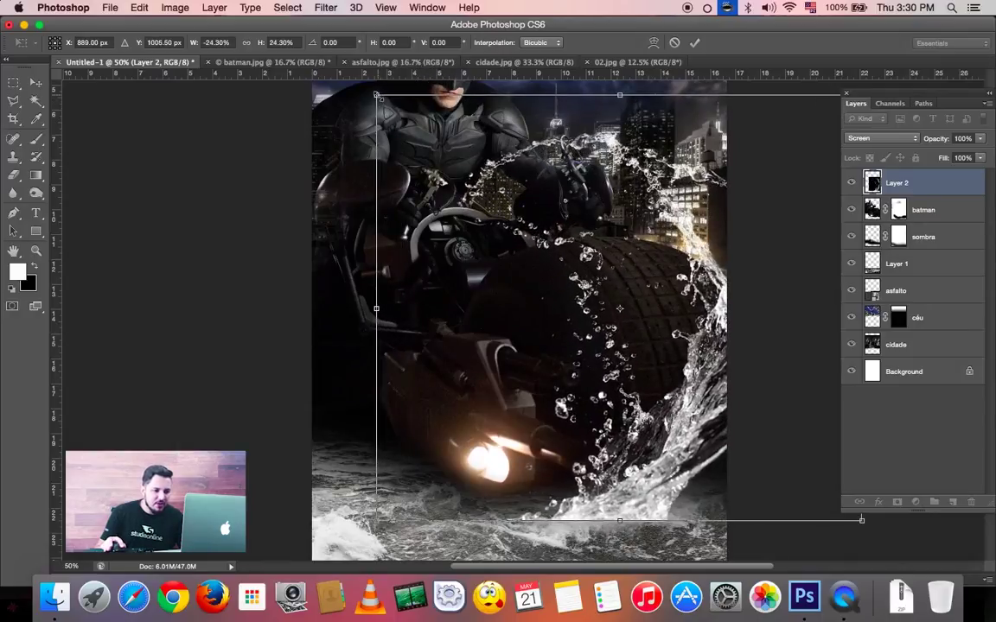
pyautogui.press('Return')
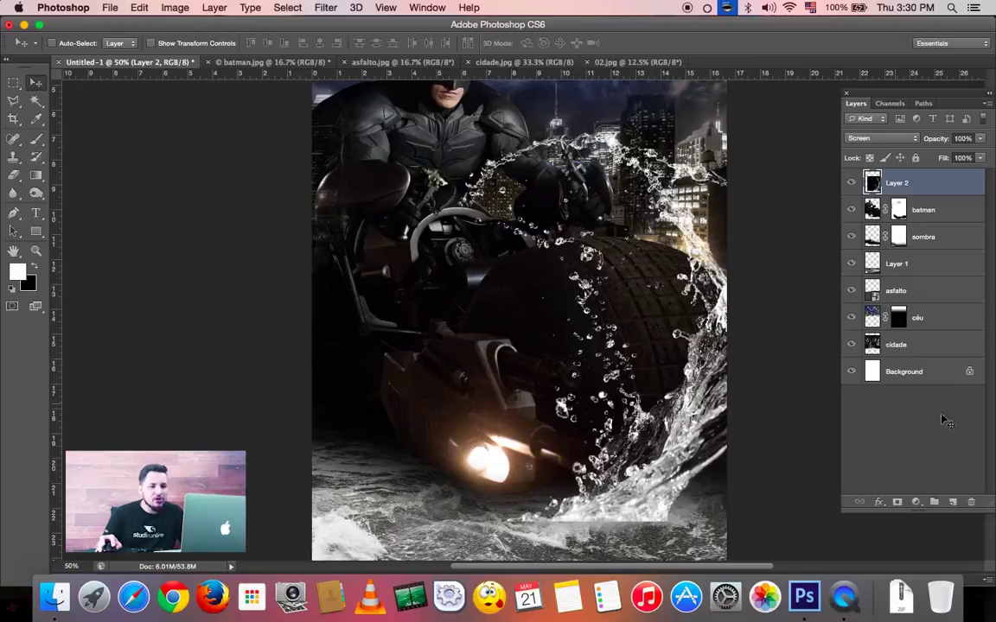
# Step: Add a layer mask to Layer 2 and paint black over the bottom water streak
pyautogui.click(898, 503)
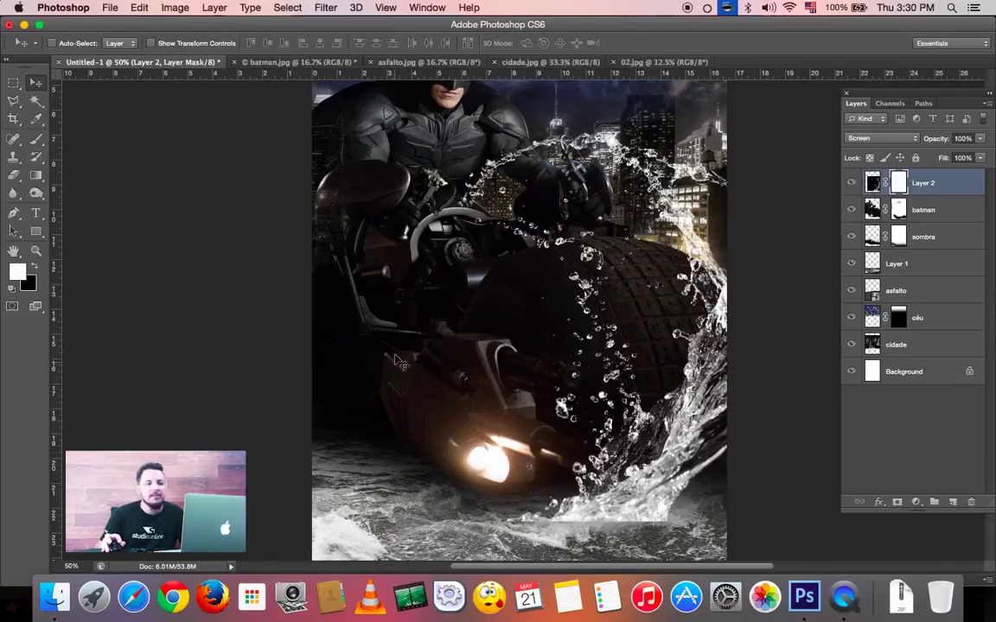
pyautogui.click(35, 138)
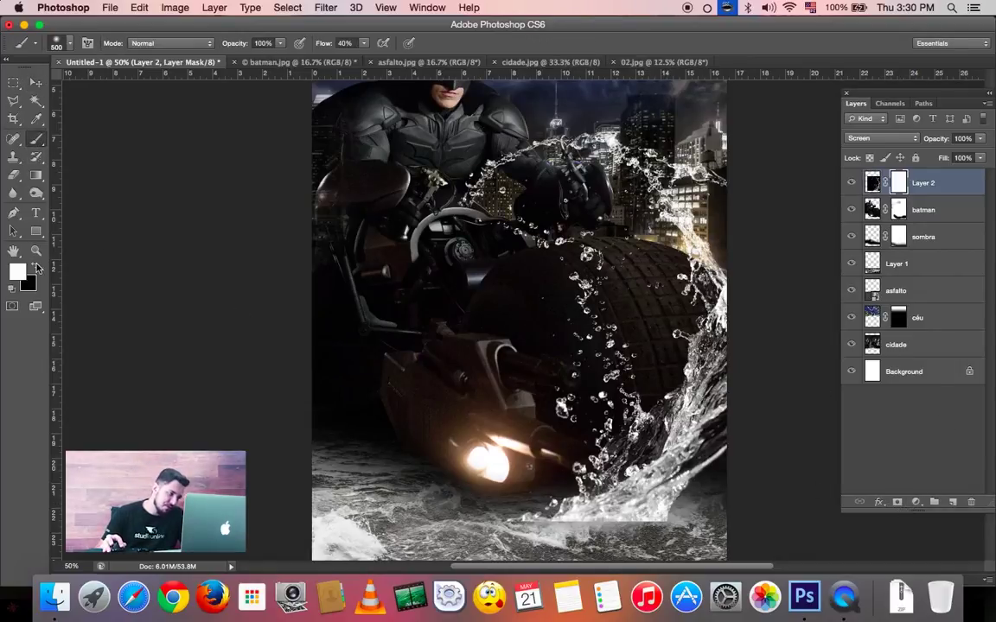
pyautogui.press('x')
pyautogui.press('[')
pyautogui.press('[')
pyautogui.press('[')
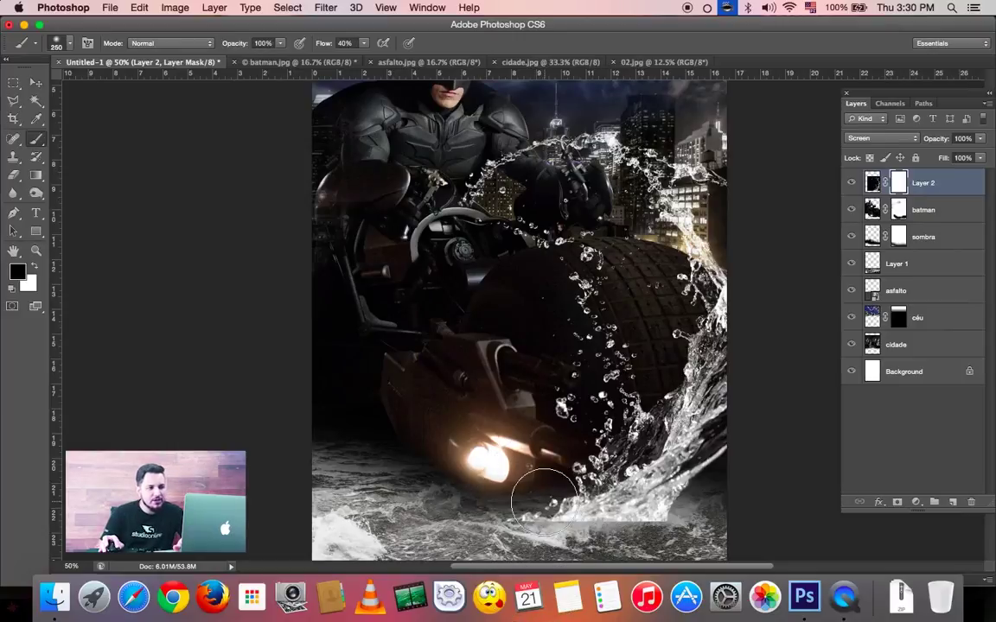
pyautogui.moveTo(543, 516); pyautogui.dragTo(663, 526)
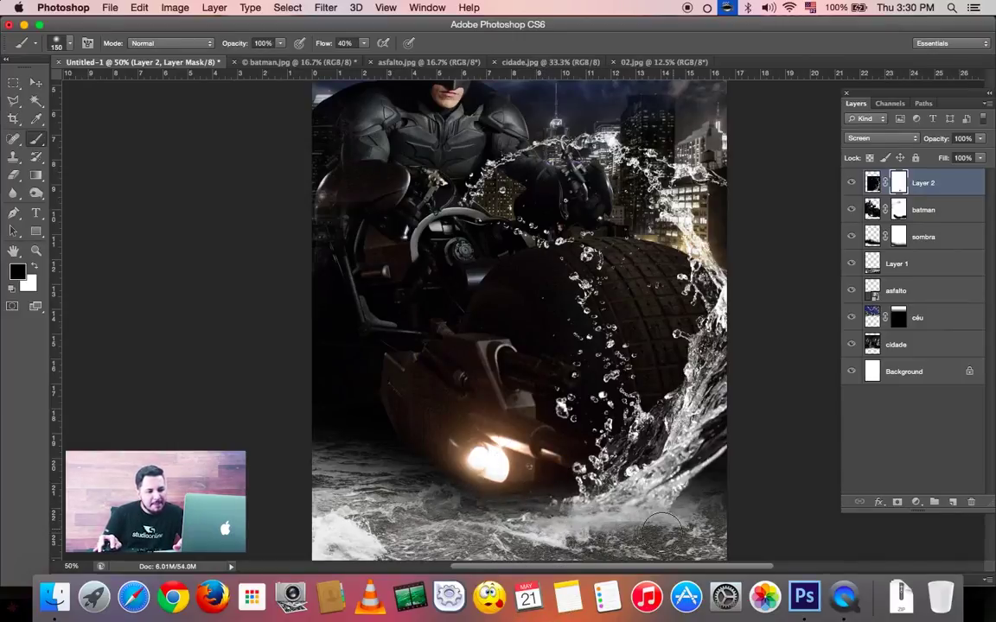
pyautogui.moveTo(507, 501); pyautogui.dragTo(417, 464)
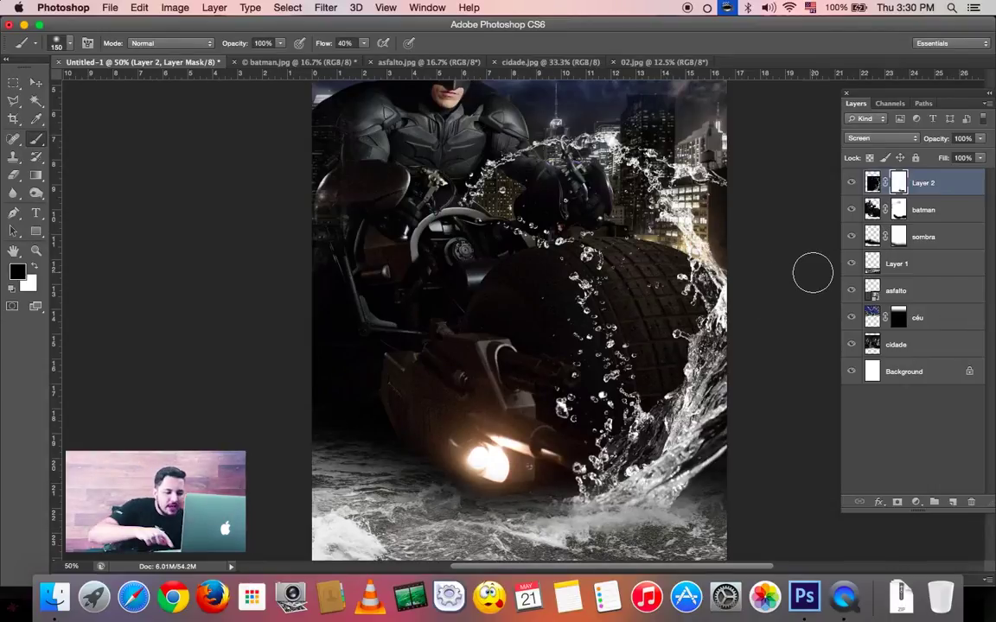
# Step: Zoom in on the headlight and the base of the splash
pyautogui.press('super+plus')
pyautogui.moveTo(678, 234); pyautogui.dragTo(597, 130)
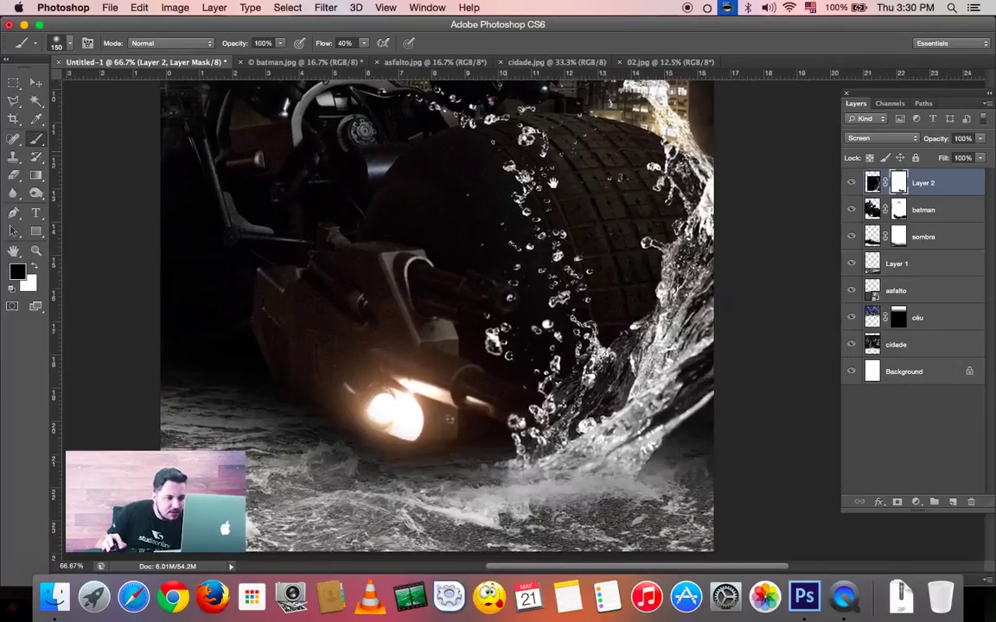
pyautogui.press('super+plus')
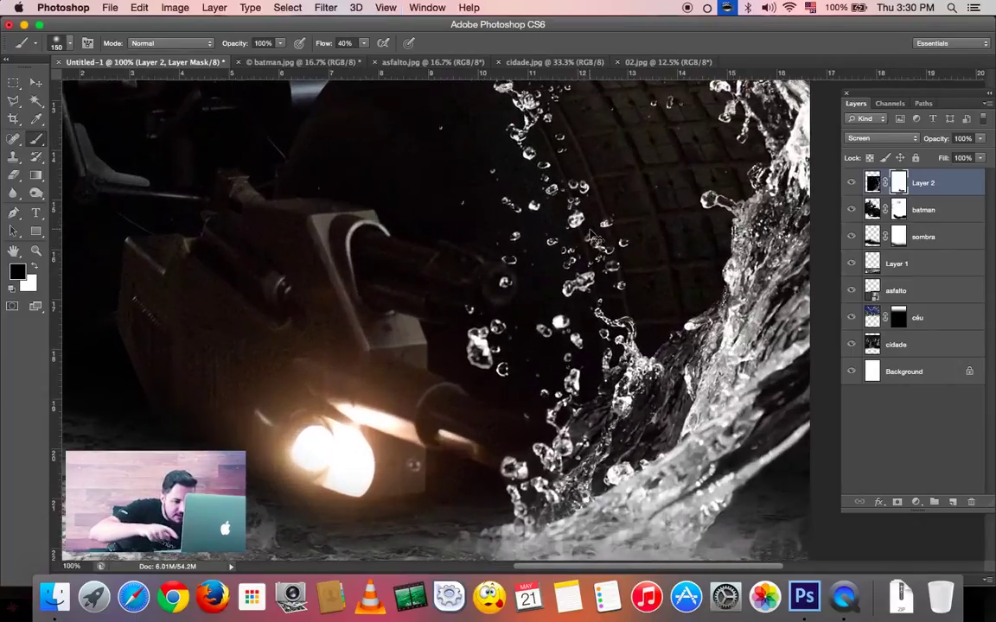
pyautogui.moveTo(603, 322); pyautogui.dragTo(578, 210)
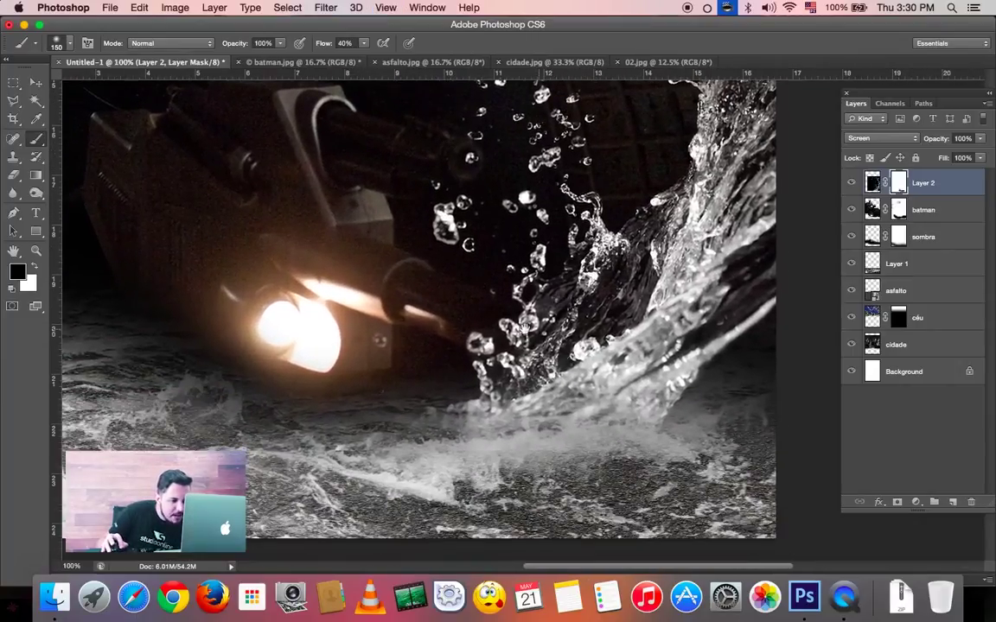
pyautogui.moveTo(554, 260); pyautogui.dragTo(615, 254)
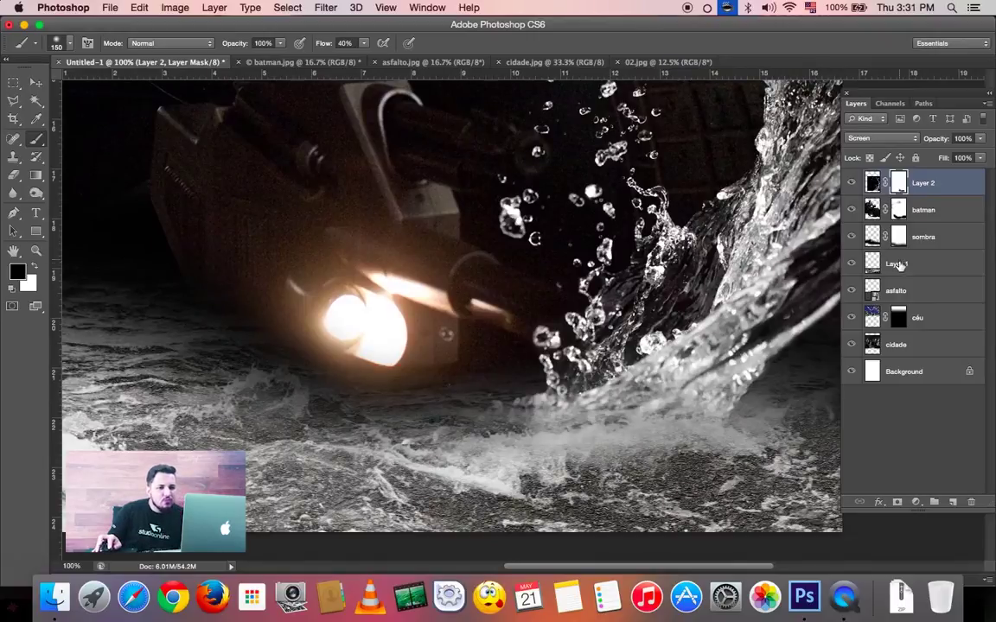
# Step: Brighten Layer 1's foam with Levels, lowering the white input to about 220
pyautogui.click(899, 266)
pyautogui.press('x')
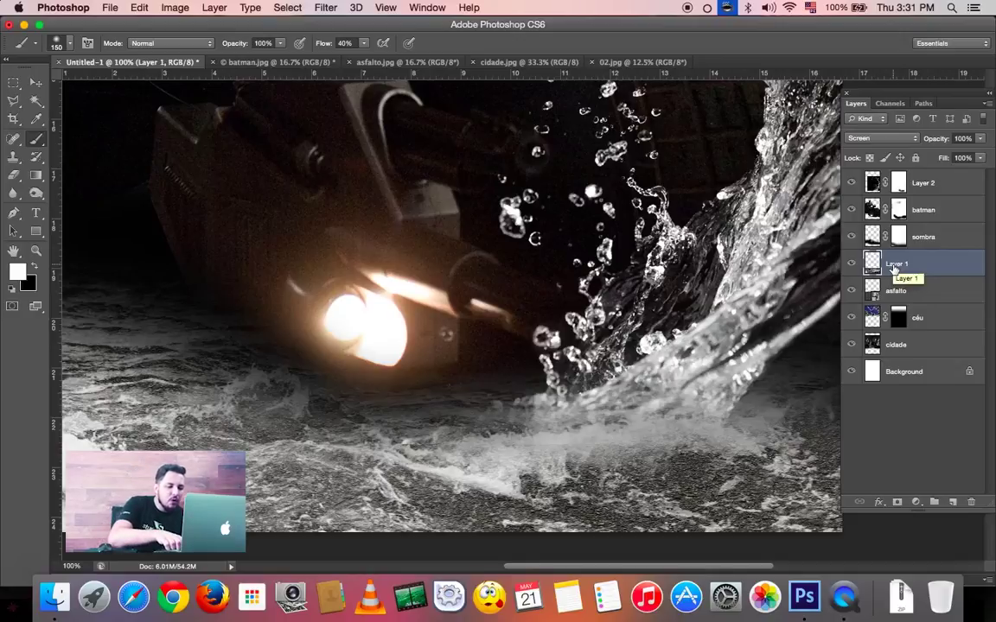
pyautogui.press('super+l')
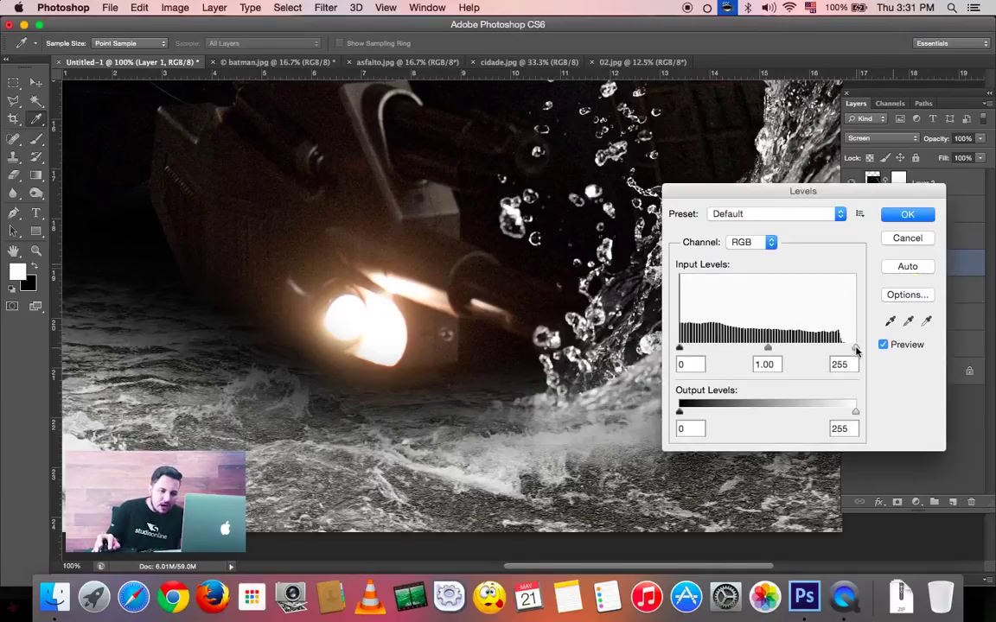
pyautogui.moveTo(833, 350); pyautogui.dragTo(821, 350)
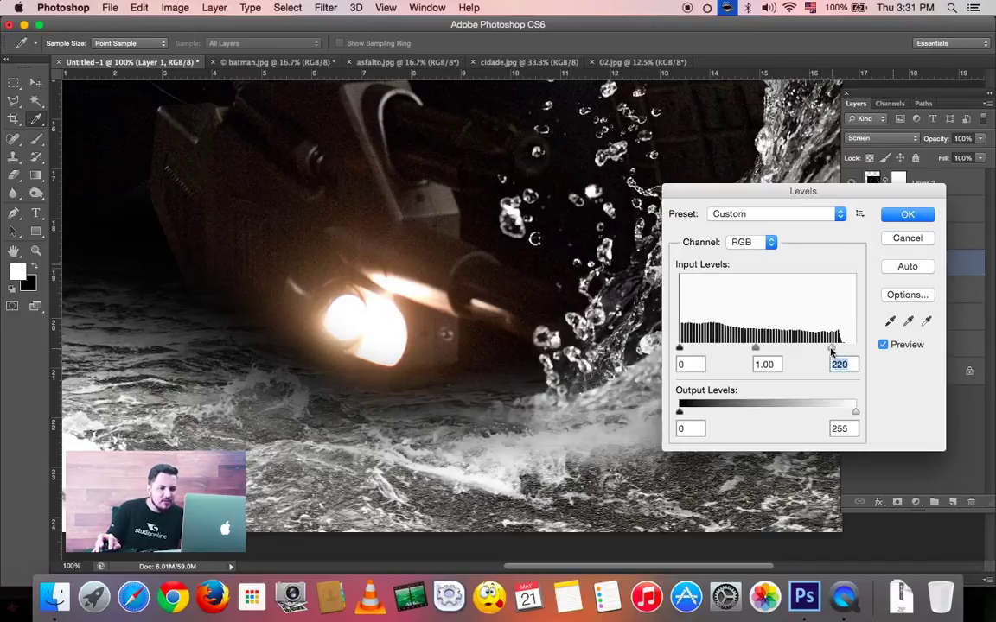
pyautogui.click(903, 216)
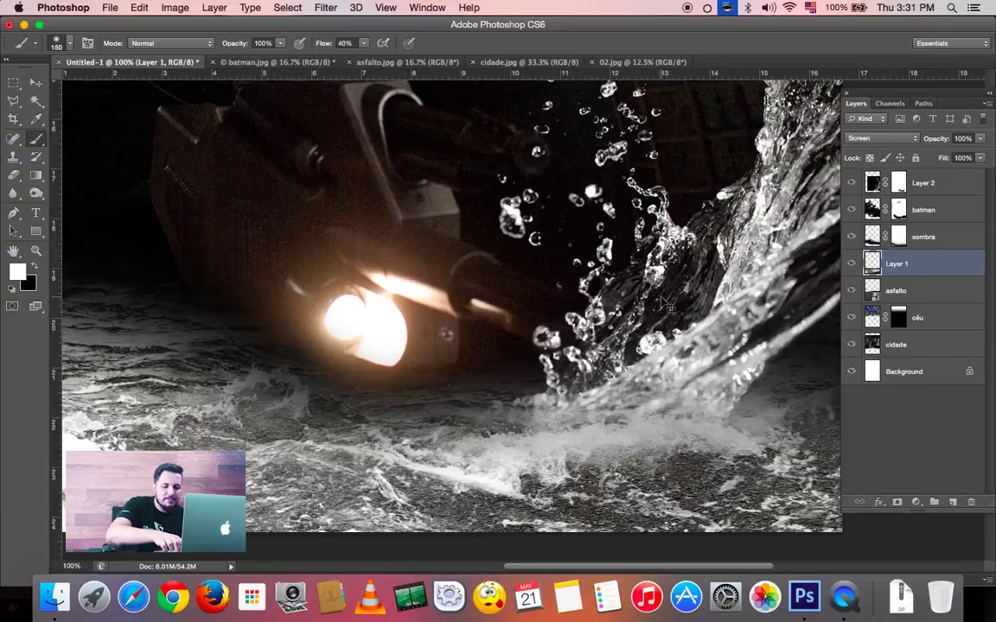
pyautogui.scroll(-1, 665, 304)
pyautogui.scroll(-1, 663, 302)
pyautogui.scroll(-1, 662, 299)
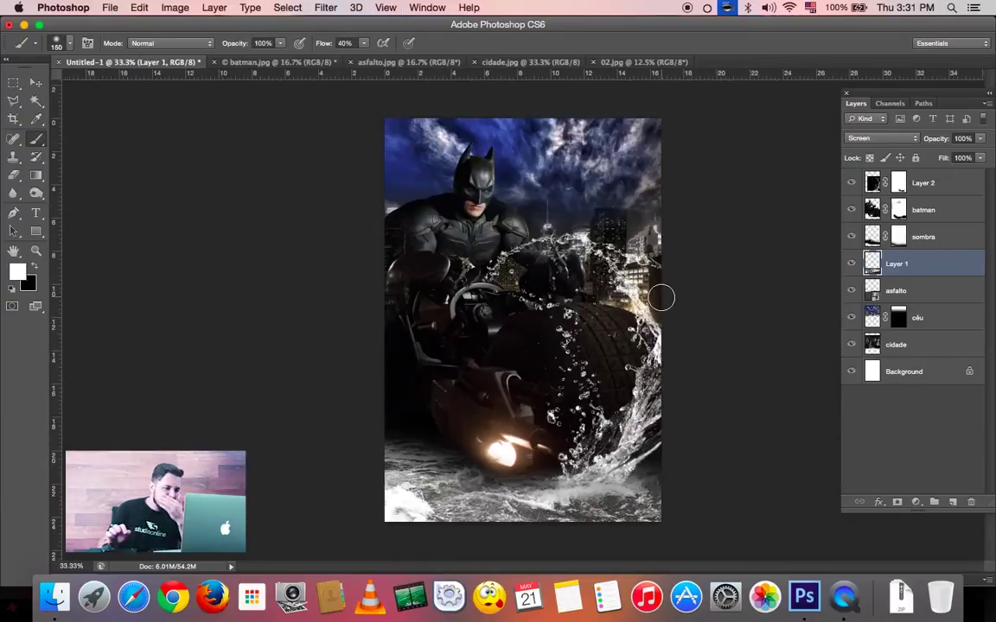
# Step: Duplicate the Layer 2 splash and shrink and rotate the copy over the Batpod
pyautogui.press('v')
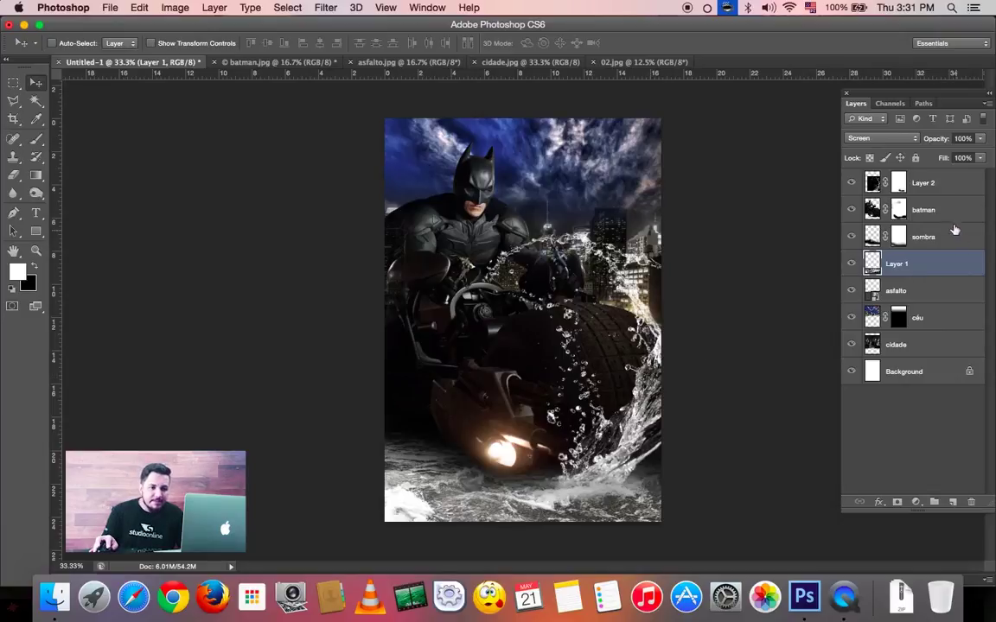
pyautogui.click(931, 194)
pyautogui.moveTo(589, 338); pyautogui.dragTo(573, 409)
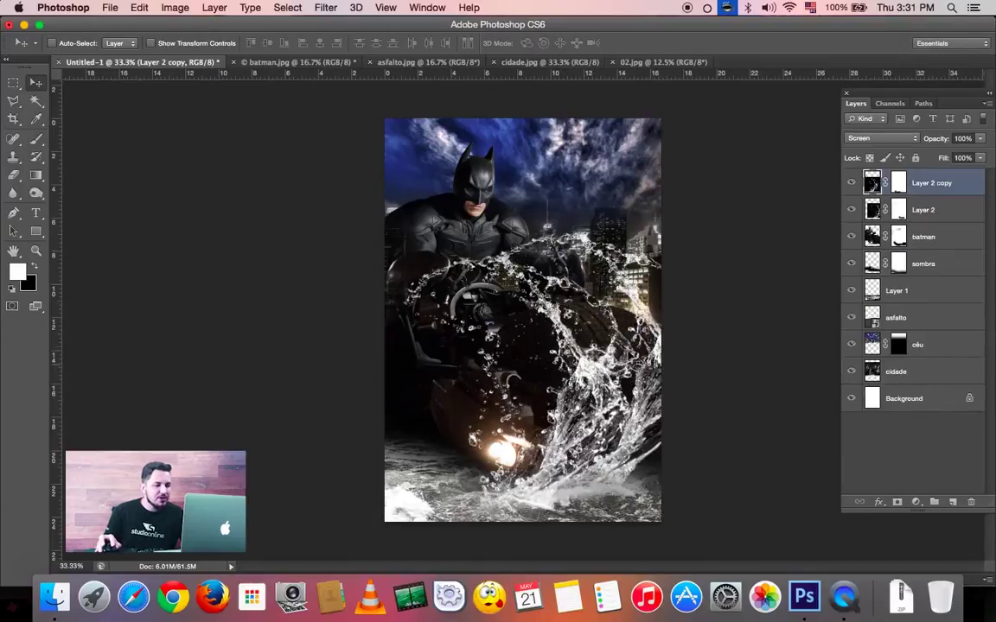
pyautogui.hotkey('ctrl', 't')
pyautogui.moveTo(675, 232)
pyautogui.mouseDown()
pyautogui.moveTo(589, 299)
pyautogui.moveTo(668, 359)
pyautogui.mouseUp()
pyautogui.moveTo(519, 337)
pyautogui.mouseDown()
pyautogui.moveTo(562, 332)
pyautogui.moveTo(621, 349)
pyautogui.moveTo(619, 358)
pyautogui.mouseUp()
pyautogui.press('Return')
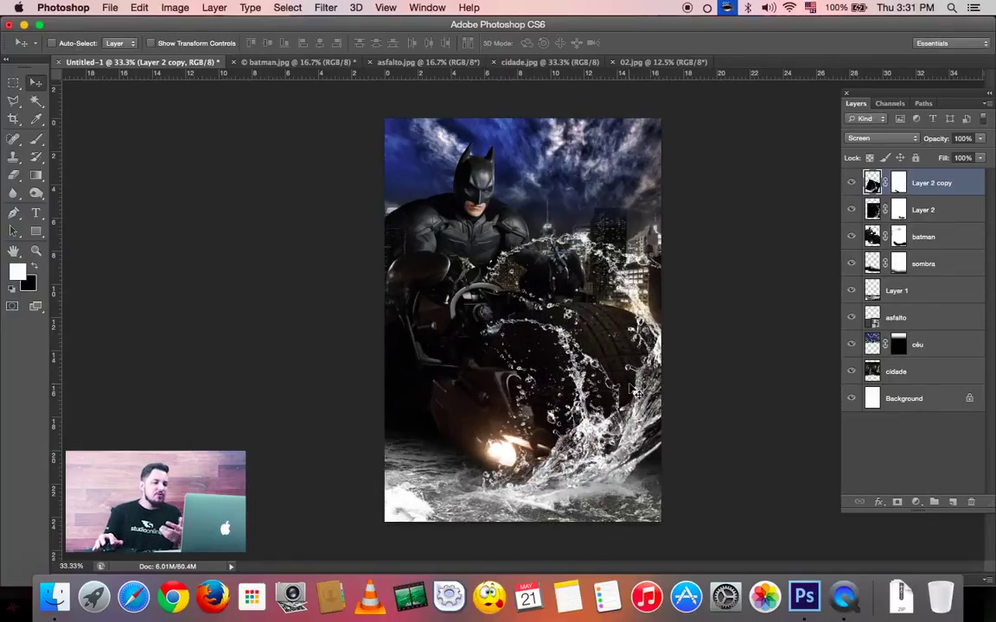
# Step: Zoom in, fit the duplicated splash around the front wheel, and bring up the Open dialog
pyautogui.press('super+plus')
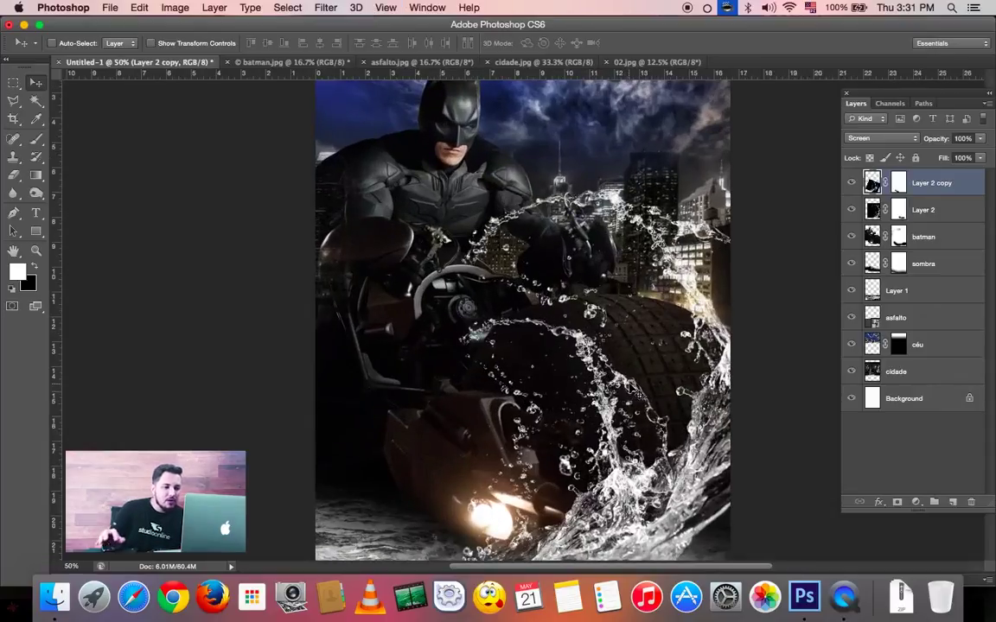
pyautogui.scroll(-5, 583, 373)
pyautogui.hscroll(3, 582, 372)
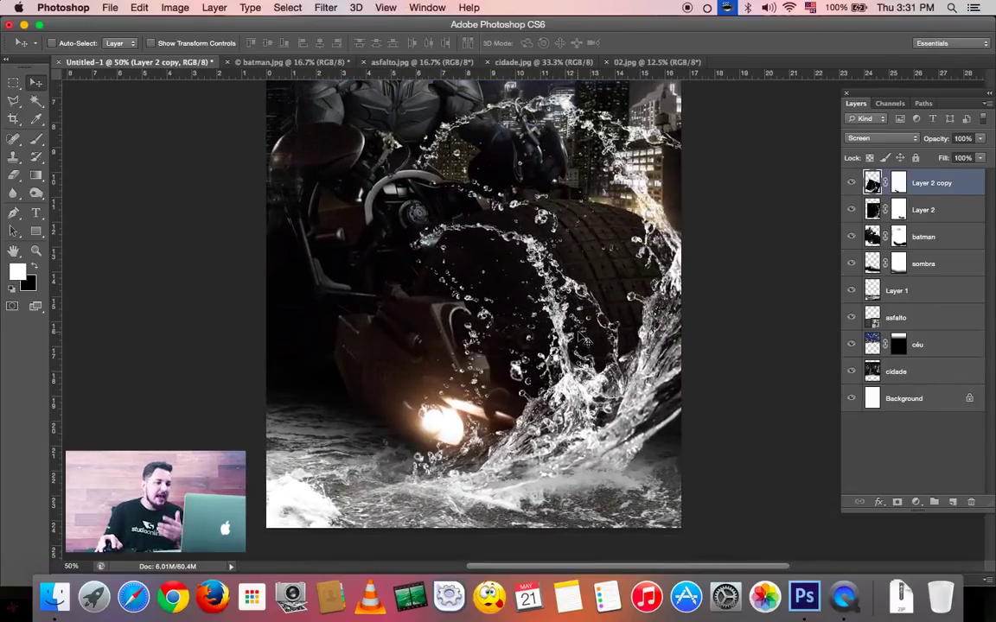
pyautogui.moveTo(583, 340); pyautogui.dragTo(609, 314)
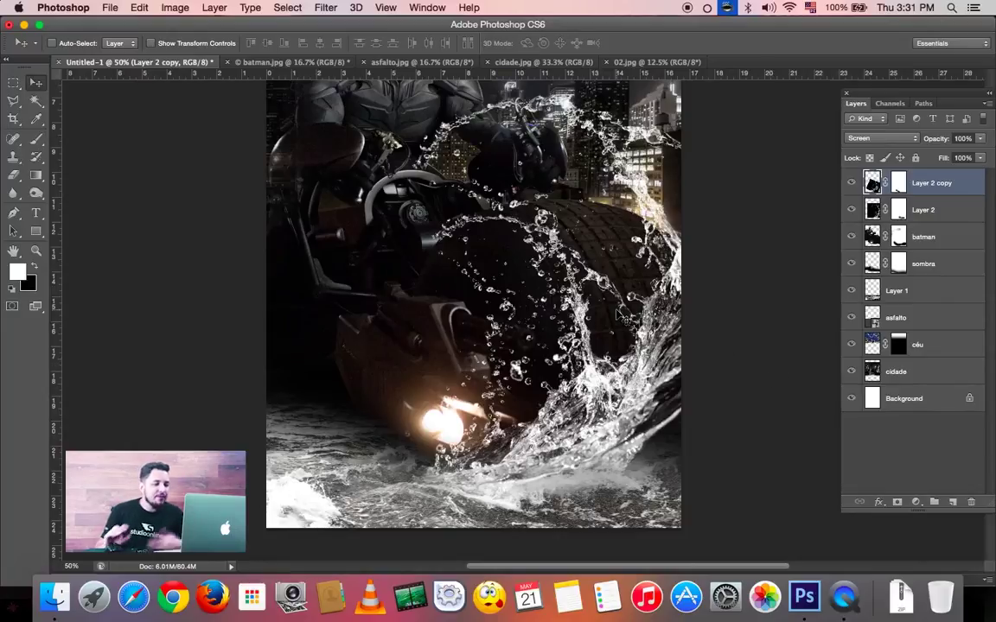
pyautogui.press('super+o')
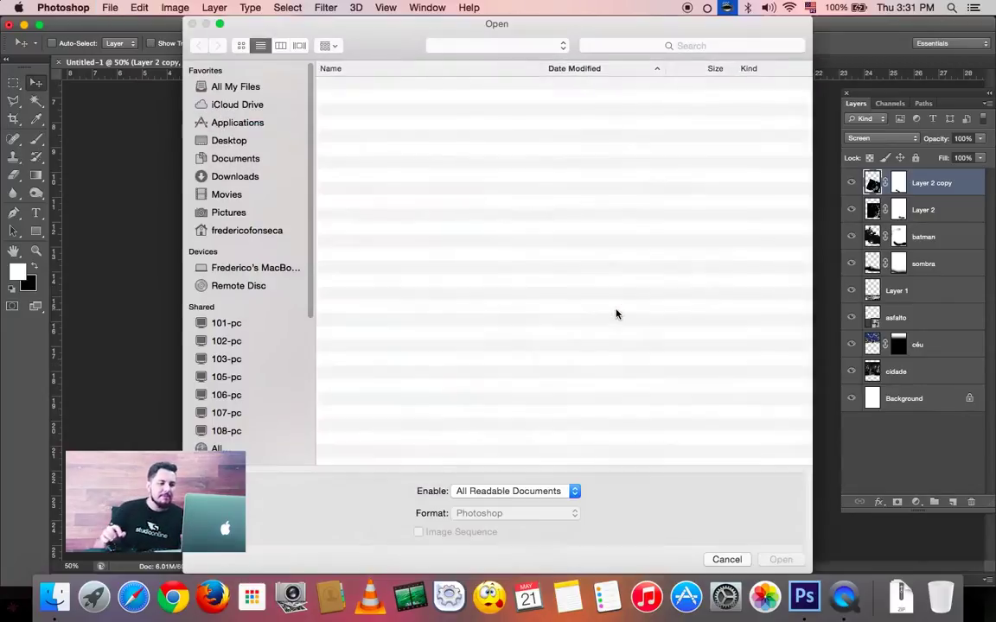
# Step: Open 01.jpg and drag it into the composite as a Screen-blended Layer 3
pyautogui.click(630, 71)
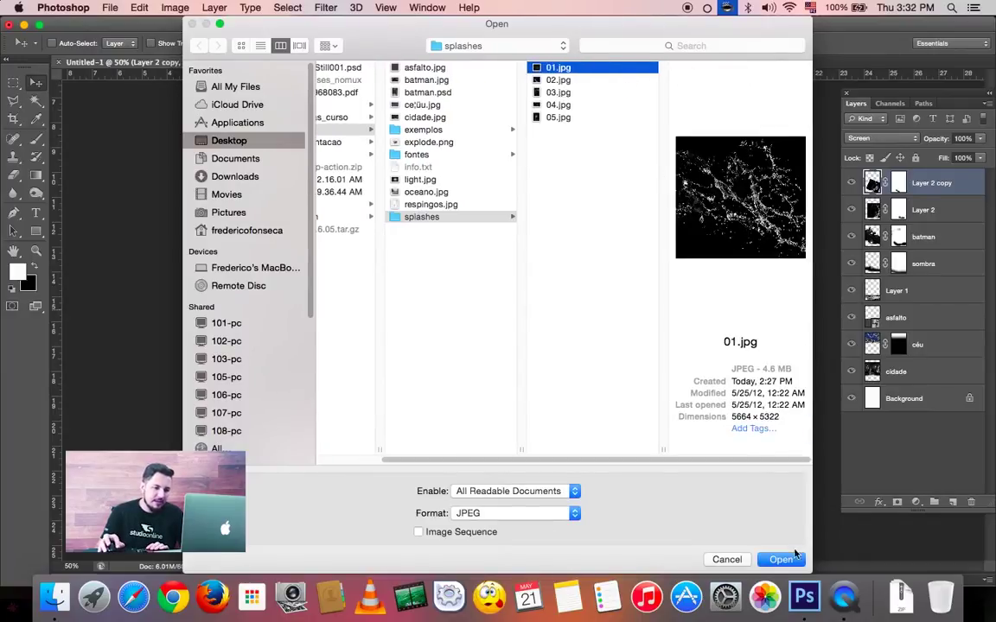
pyautogui.click(786, 562)
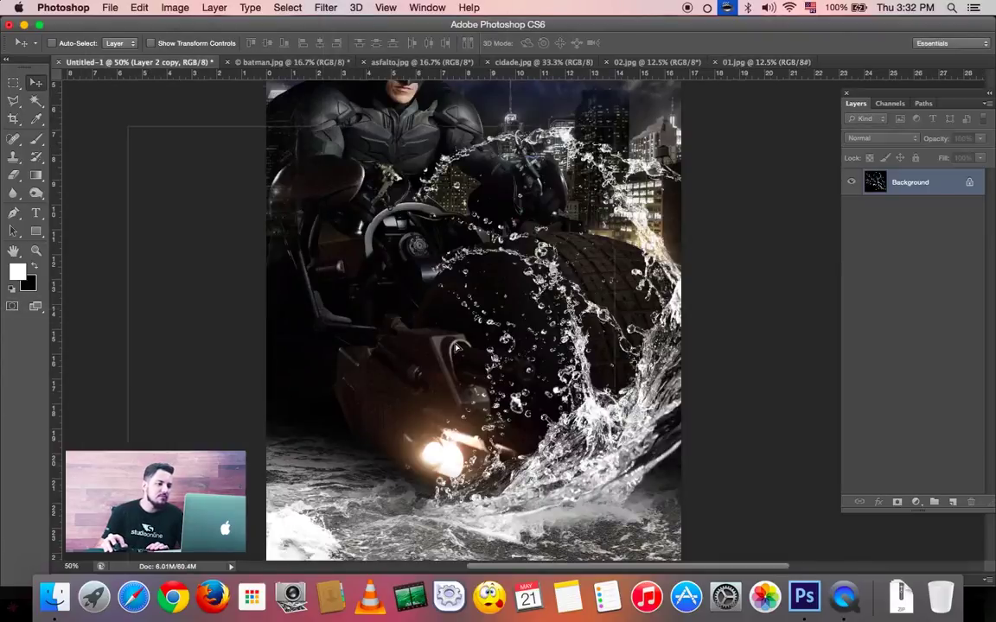
pyautogui.moveTo(160, 58); pyautogui.dragTo(462, 350)
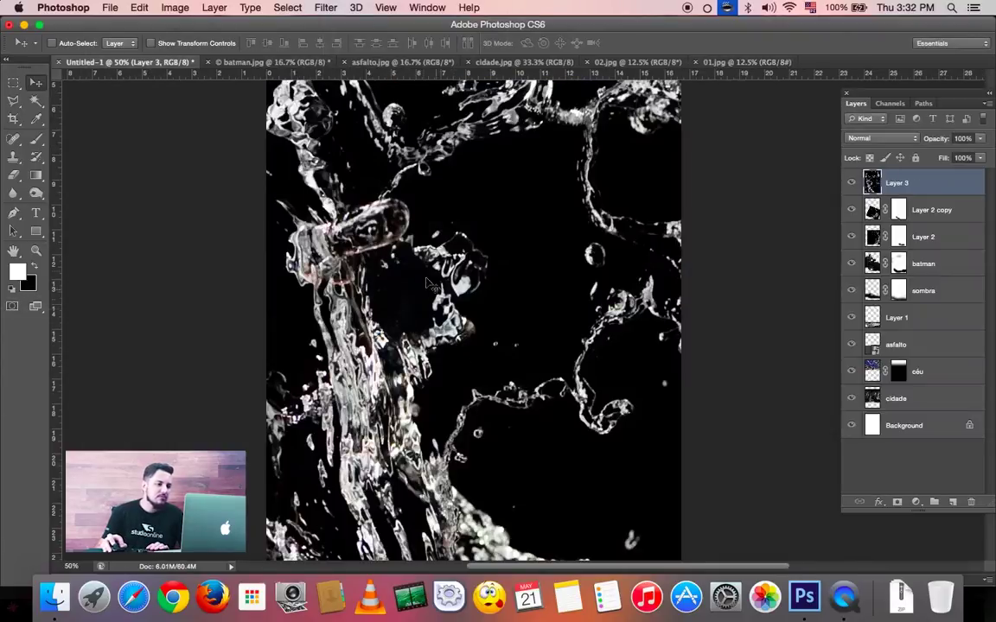
pyautogui.click(875, 141)
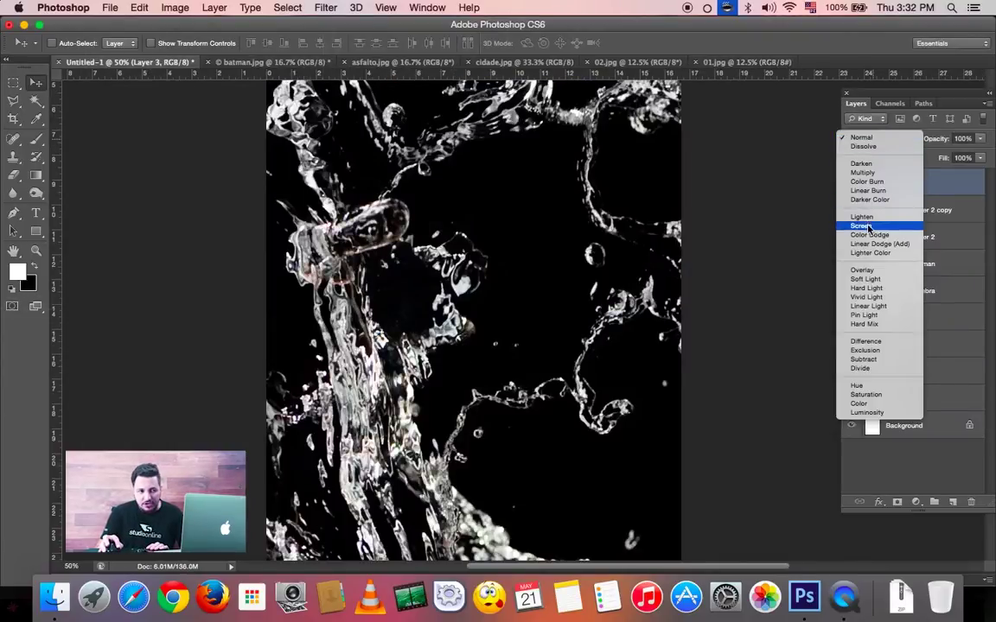
pyautogui.click(864, 223)
pyautogui.moveTo(405, 180); pyautogui.dragTo(470, 257)
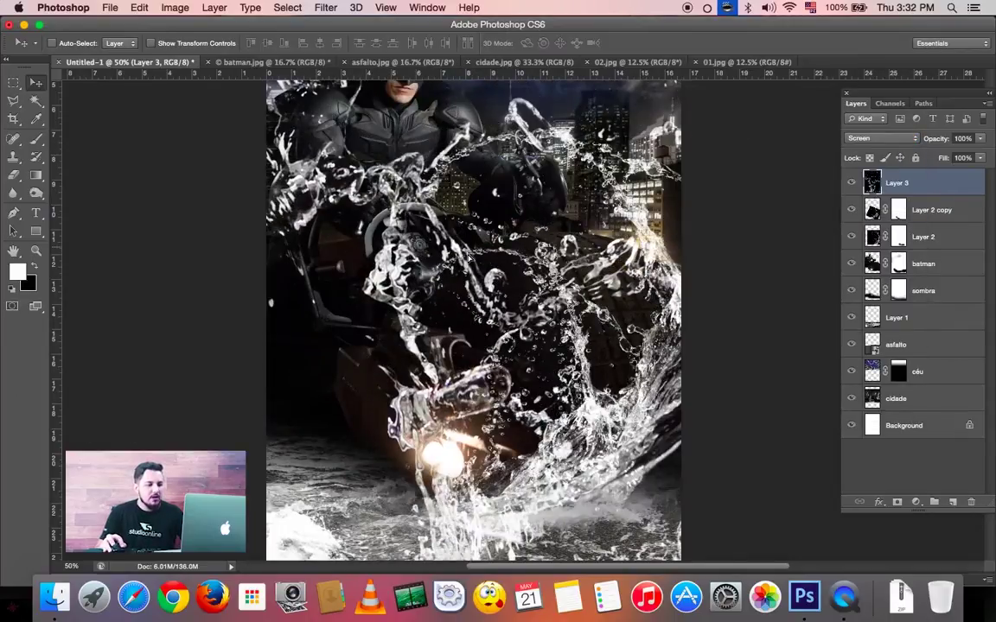
# Step: Free-transform Layer 3, shrinking the splash to about 27%
pyautogui.hotkey('ctrl', 't')
pyautogui.moveTo(355, 184)
pyautogui.mouseDown()
pyautogui.moveTo(354, 261)
pyautogui.moveTo(366, 249)
pyautogui.mouseUp()
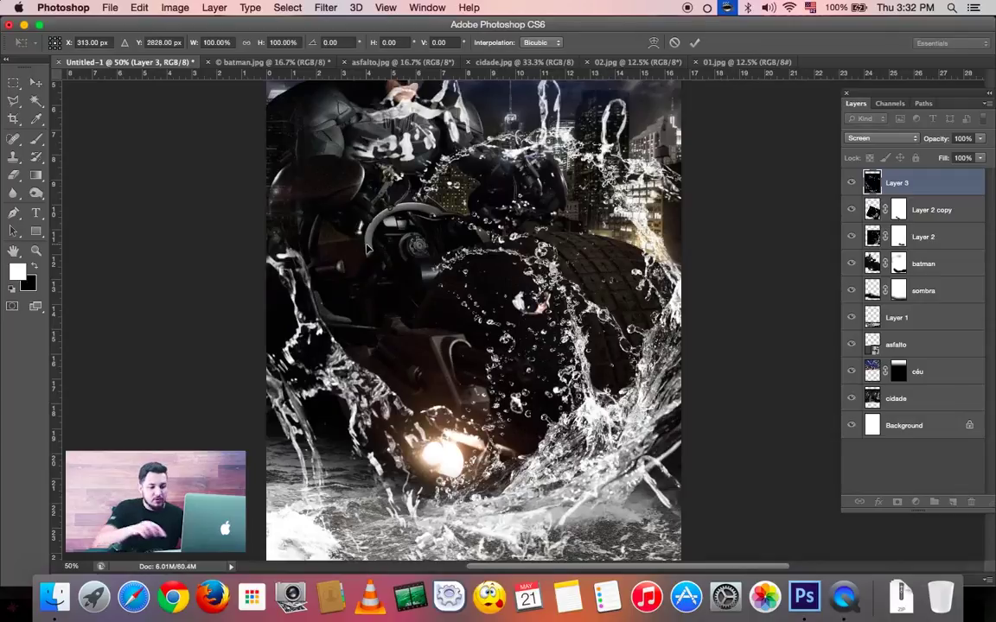
pyautogui.hotkey('ctrl', '-')
pyautogui.hotkey('ctrl', '-')
pyautogui.hotkey('ctrl', '-')
pyautogui.hotkey('ctrl', '-')
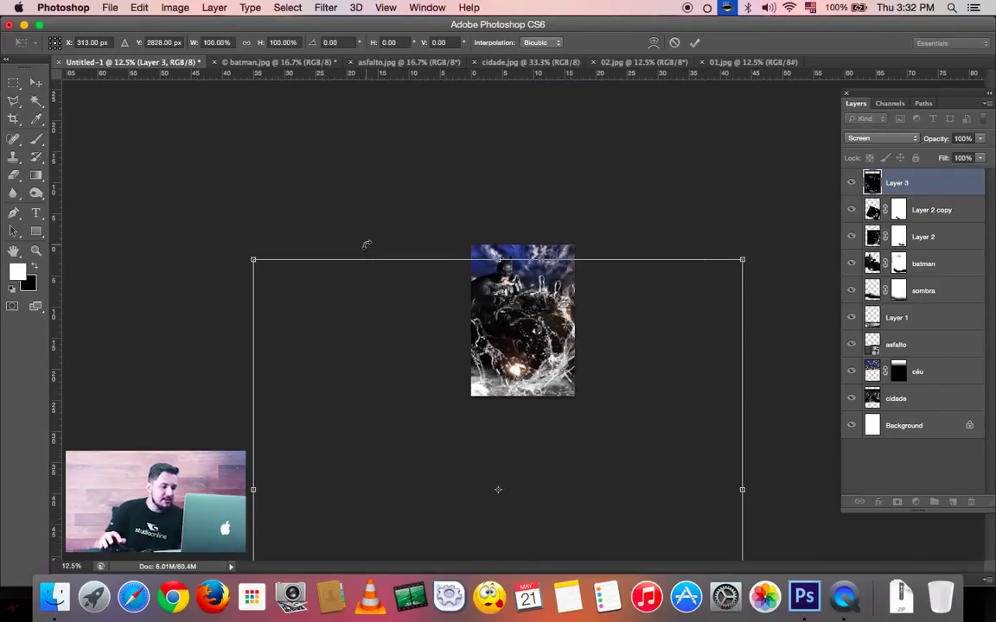
pyautogui.moveTo(741, 258)
pyautogui.mouseDown()
pyautogui.moveTo(525, 418)
pyautogui.moveTo(472, 286)
pyautogui.mouseUp()
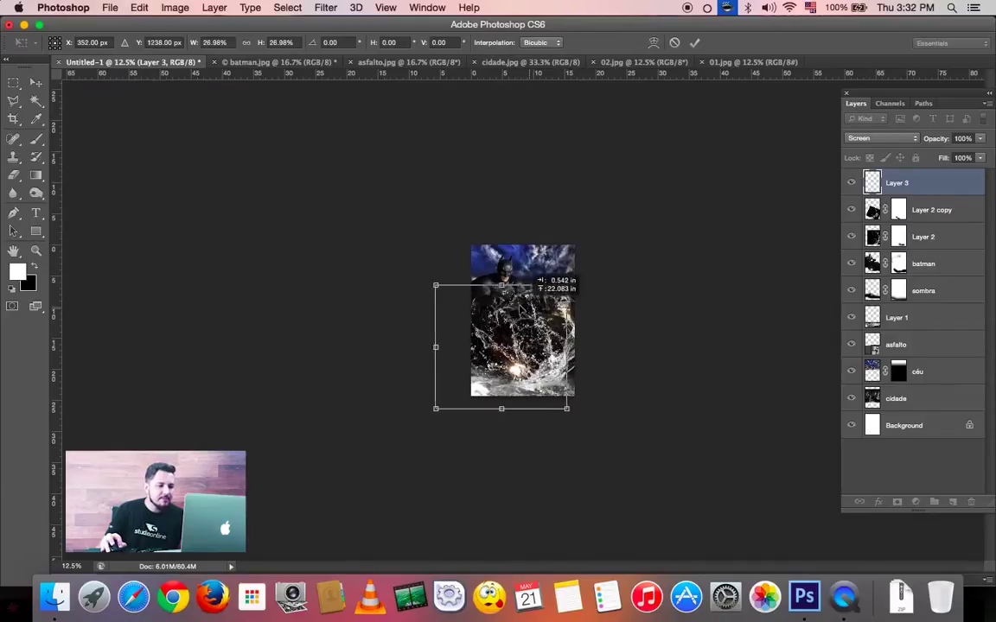
pyautogui.hotkey('ctrl', '+')
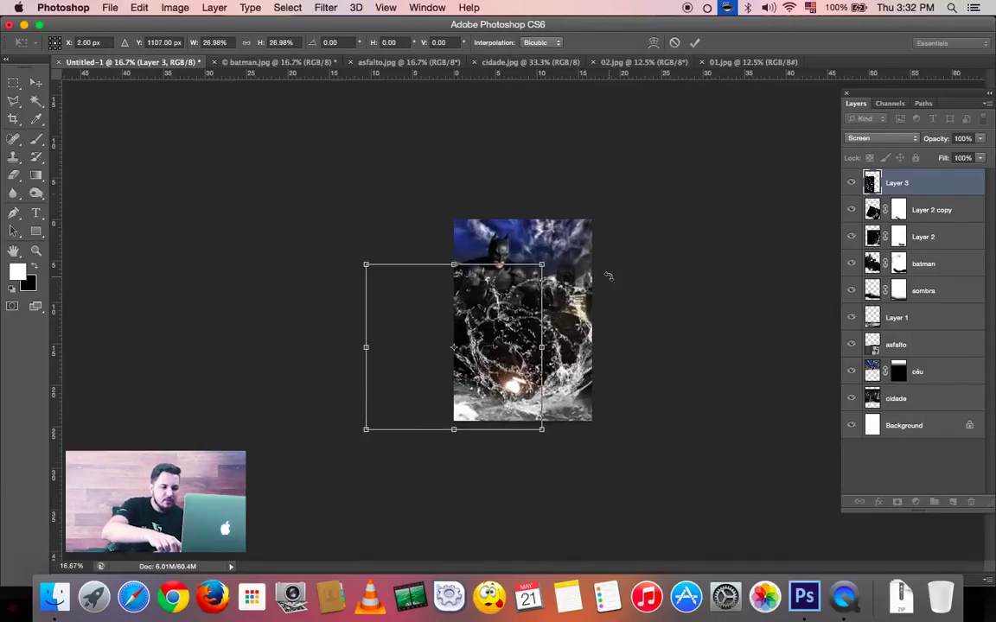
pyautogui.hotkey('ctrl', '+')
pyautogui.hotkey('ctrl', '+')
pyautogui.hotkey('ctrl', '+')
pyautogui.hotkey('ctrl', '-')
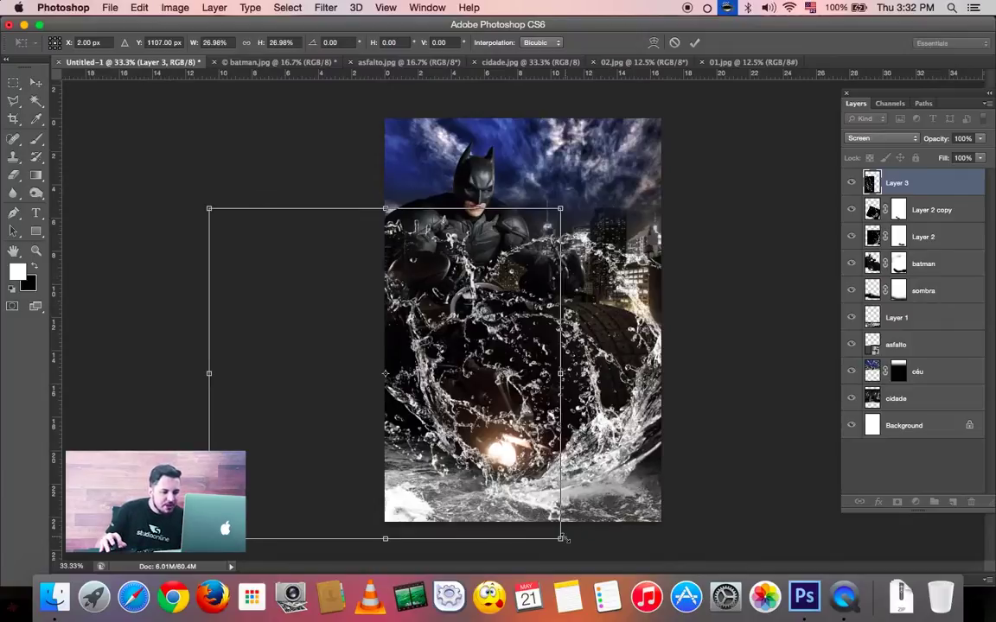
# Step: Shrink the splash to about 19.5% and place it along the bike's left side
pyautogui.moveTo(563, 538); pyautogui.dragTo(464, 447)
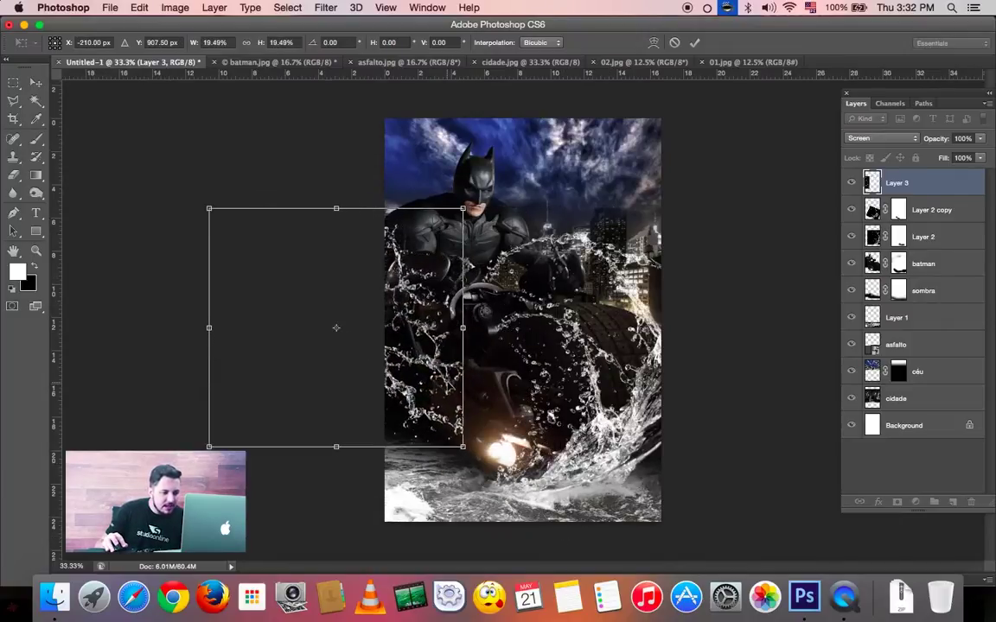
pyautogui.moveTo(336, 327); pyautogui.dragTo(333, 363)
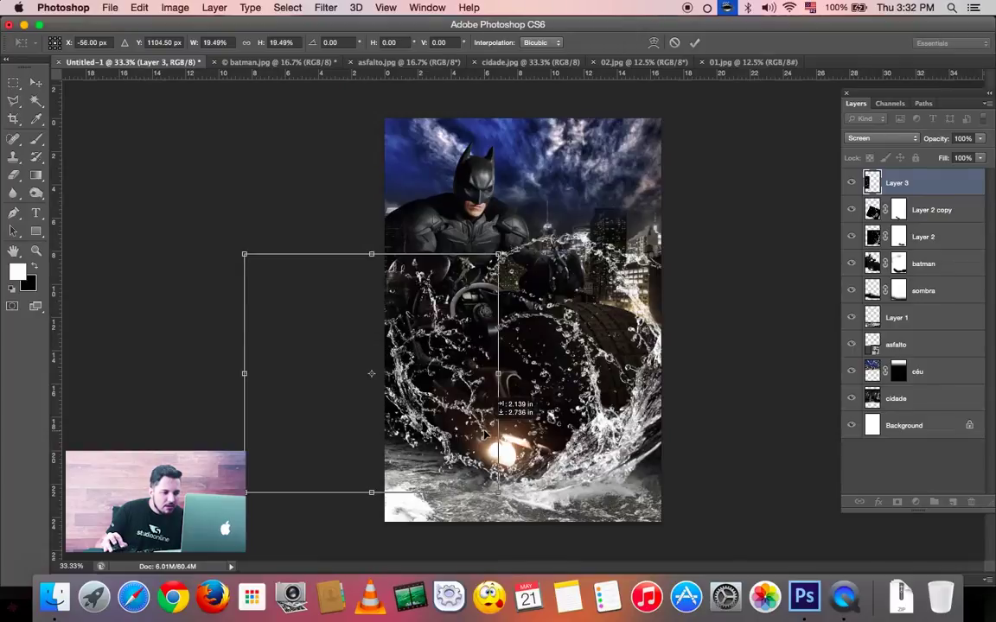
pyautogui.moveTo(484, 432); pyautogui.dragTo(452, 432)
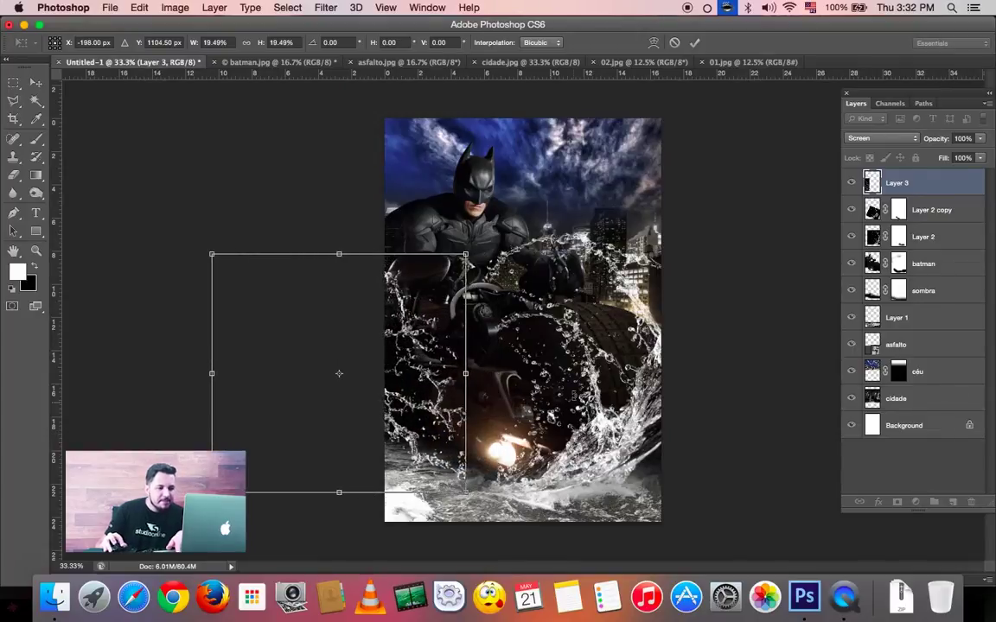
pyautogui.press('Return')
pyautogui.moveTo(430, 359); pyautogui.dragTo(496, 339)
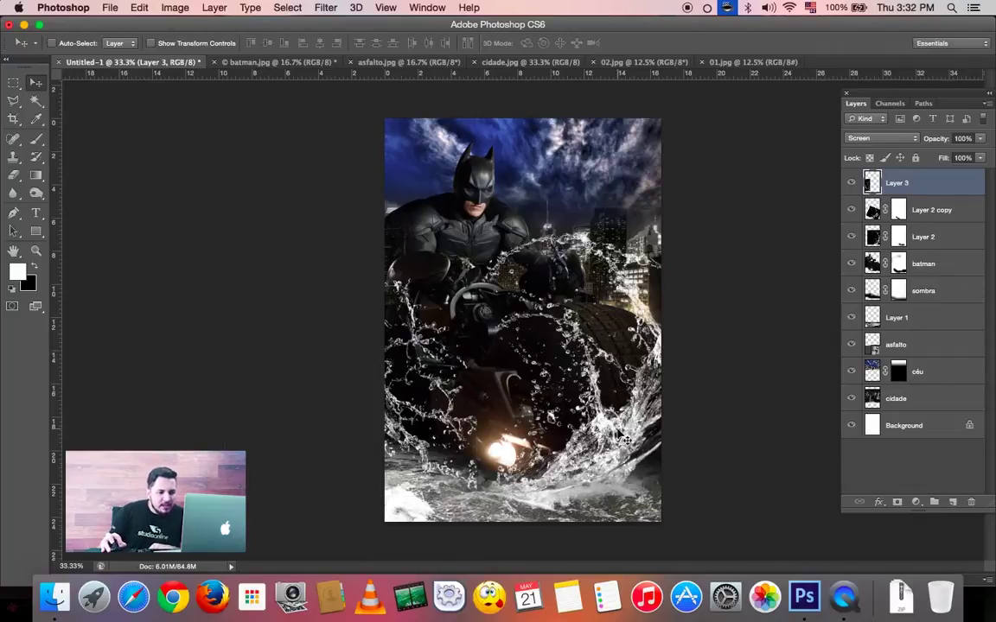
pyautogui.moveTo(568, 394); pyautogui.dragTo(657, 396)
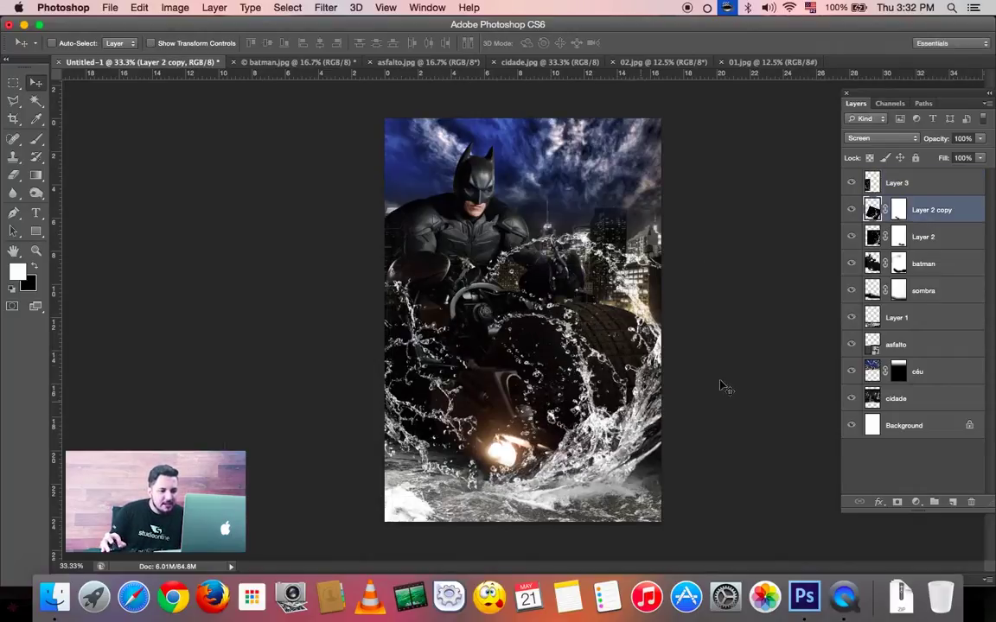
# Step: Nudge the Layer 2 splash left, then compare splash images and open 04.jpg
pyautogui.click(917, 241)
pyautogui.moveTo(743, 345)
pyautogui.mouseDown()
pyautogui.moveTo(685, 376)
pyautogui.moveTo(702, 357)
pyautogui.mouseUp()
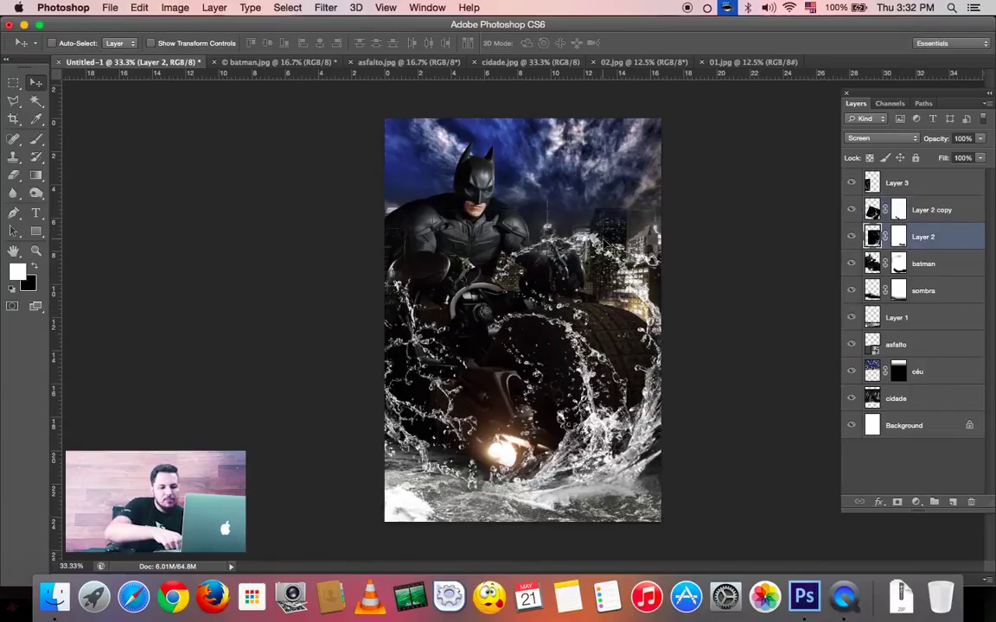
pyautogui.press('super+o')
pyautogui.click(611, 117)
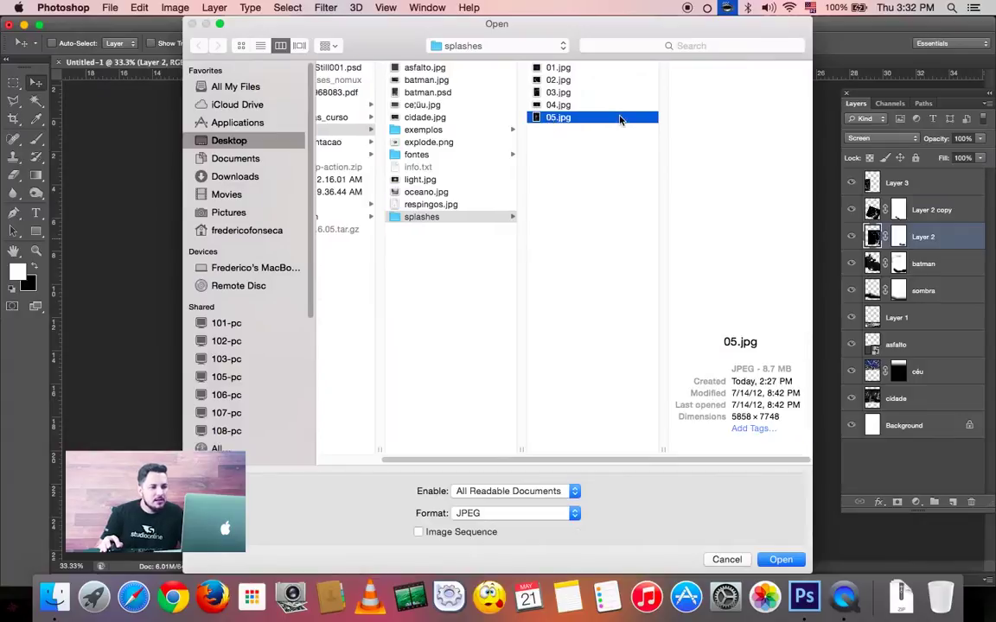
pyautogui.click(568, 106)
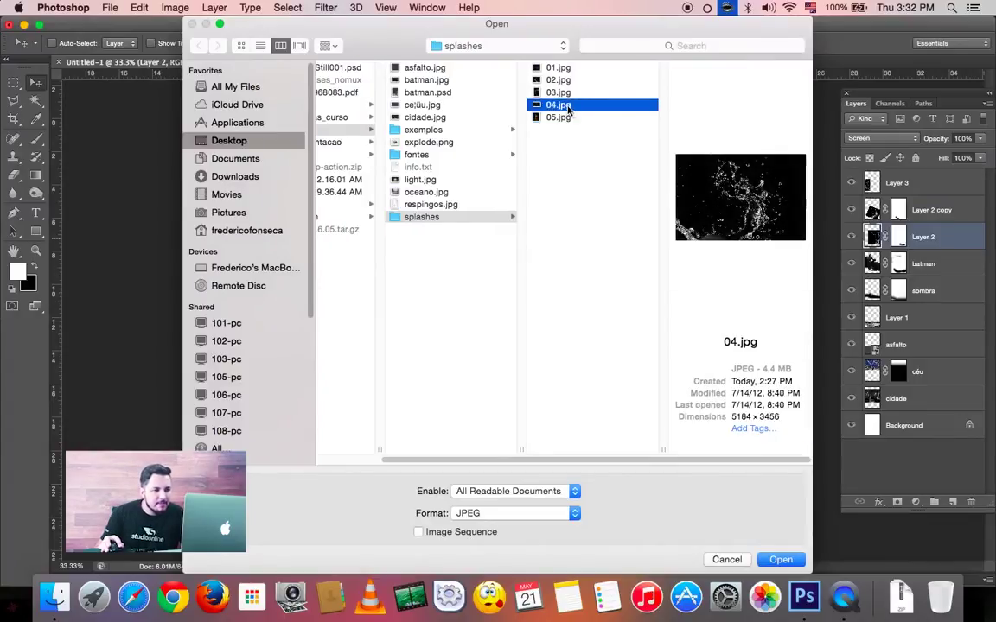
pyautogui.click(562, 105)
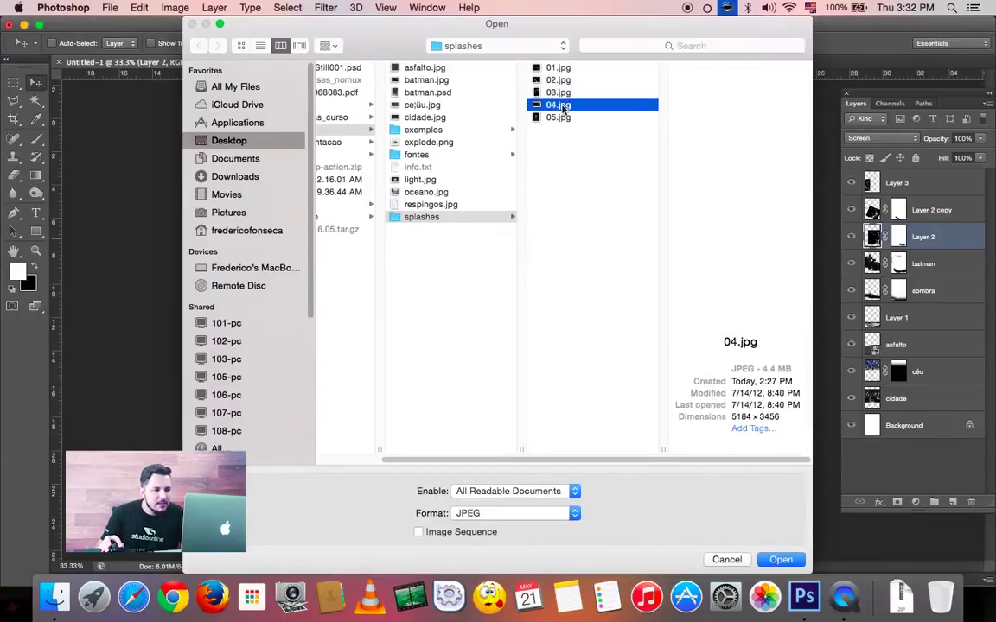
pyautogui.click(557, 83)
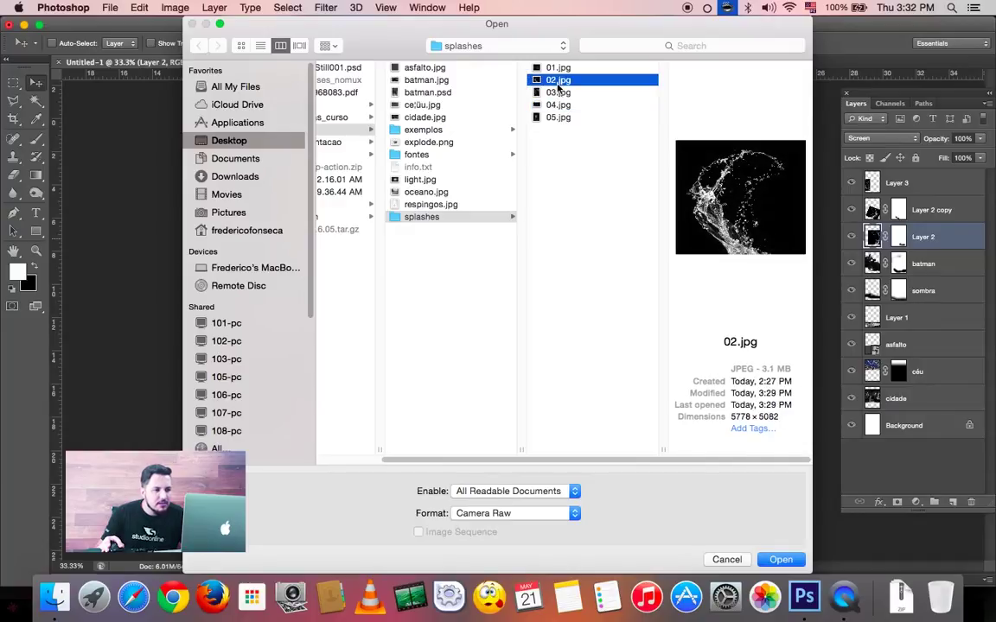
pyautogui.doubleClick(562, 105)
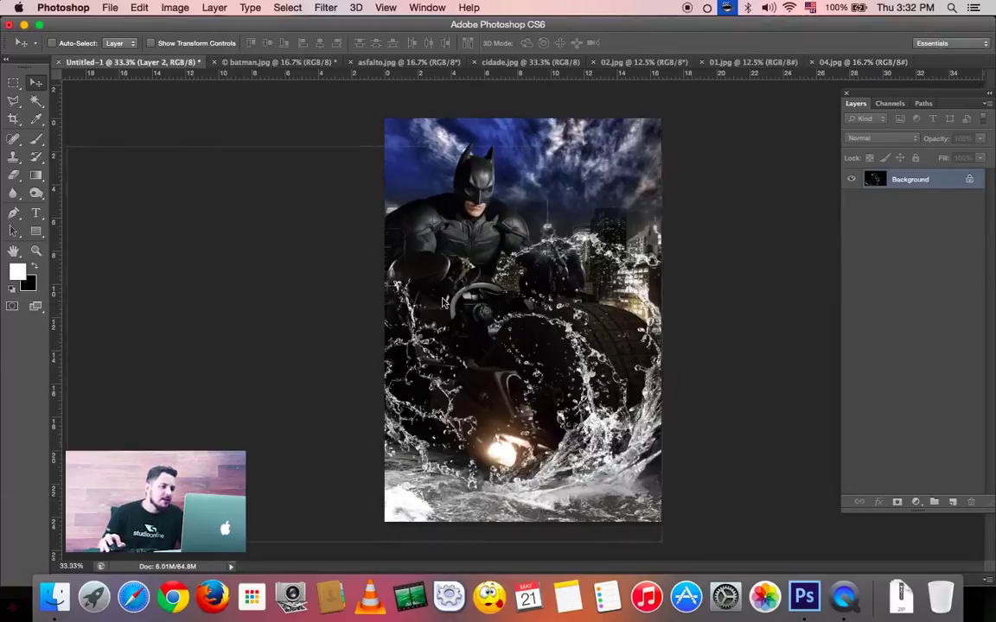
# Step: Bring 04.jpg in as Layer 4 in Screen mode and scale it to about 28%
pyautogui.moveTo(87, 65); pyautogui.dragTo(783, 350)
pyautogui.click(882, 138)
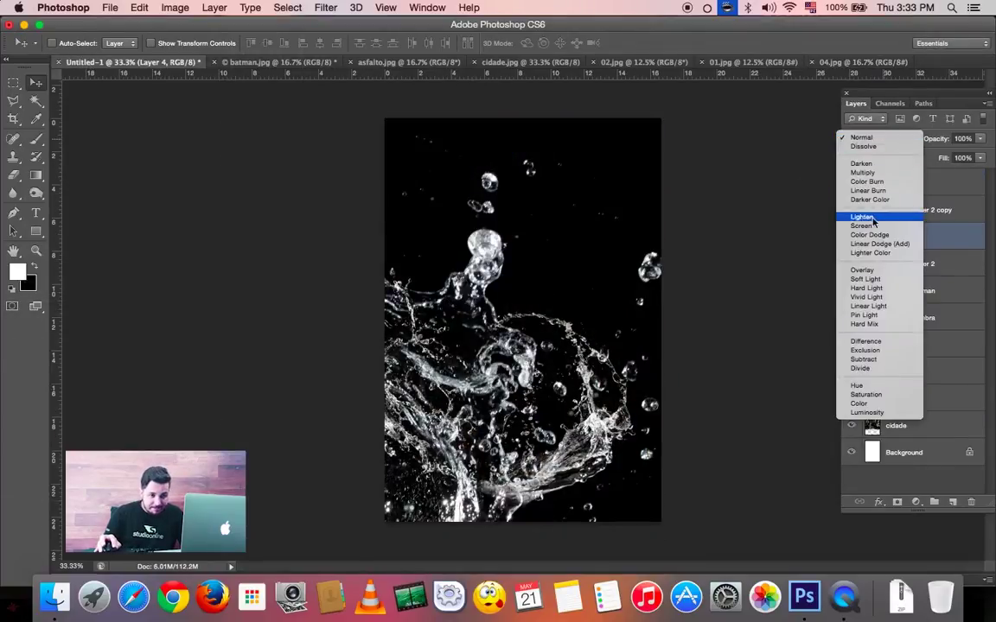
pyautogui.click(791, 214)
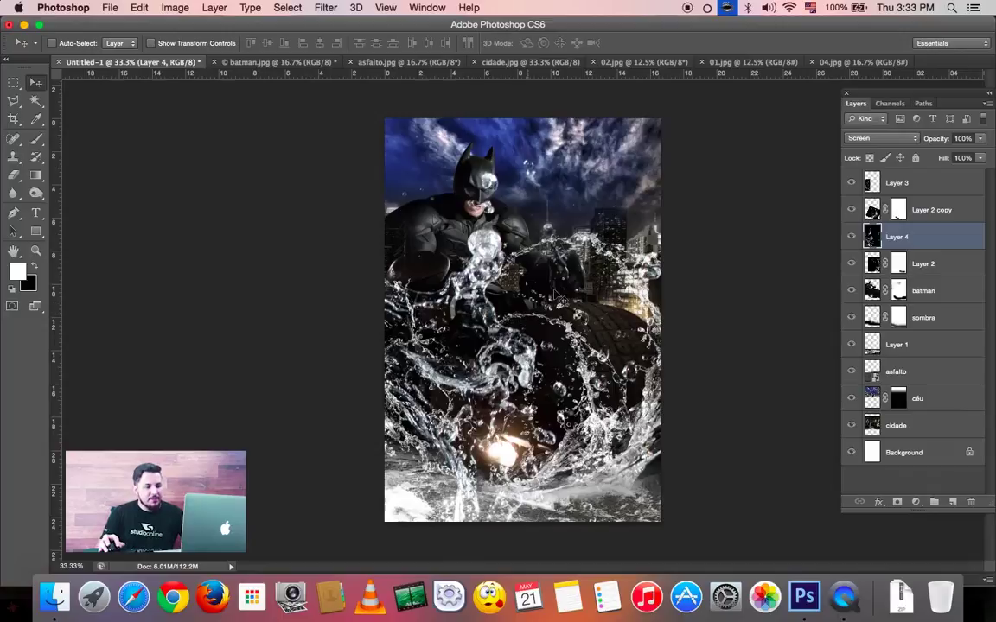
pyautogui.press('super+t')
pyautogui.press('super+minus')
pyautogui.press('super+minus')
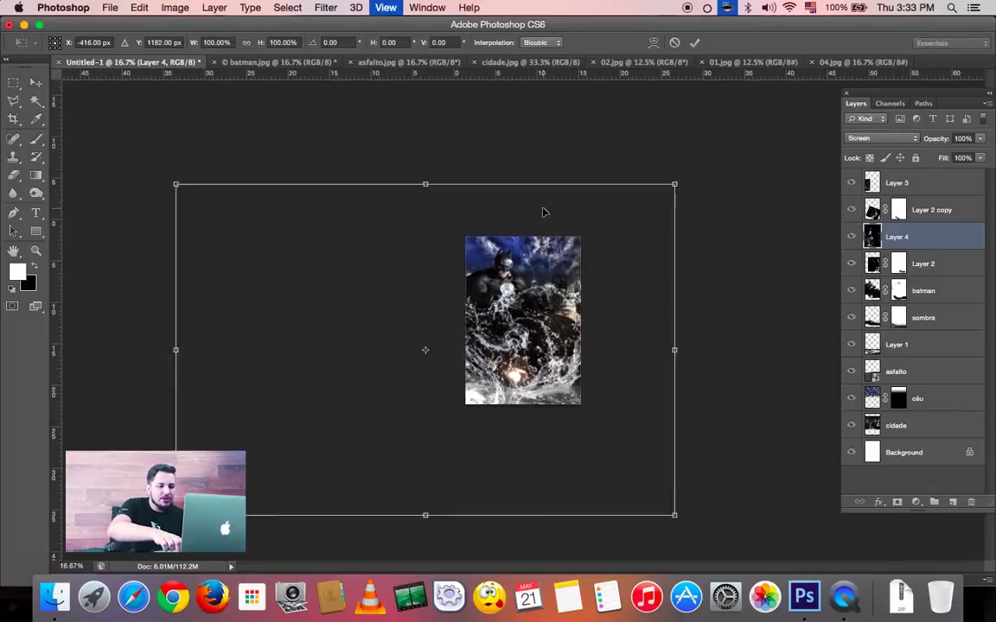
pyautogui.press('super+minus')
pyautogui.press('super+minus')
pyautogui.moveTo(318, 243)
pyautogui.mouseDown()
pyautogui.moveTo(542, 394)
pyautogui.moveTo(474, 338)
pyautogui.mouseUp()
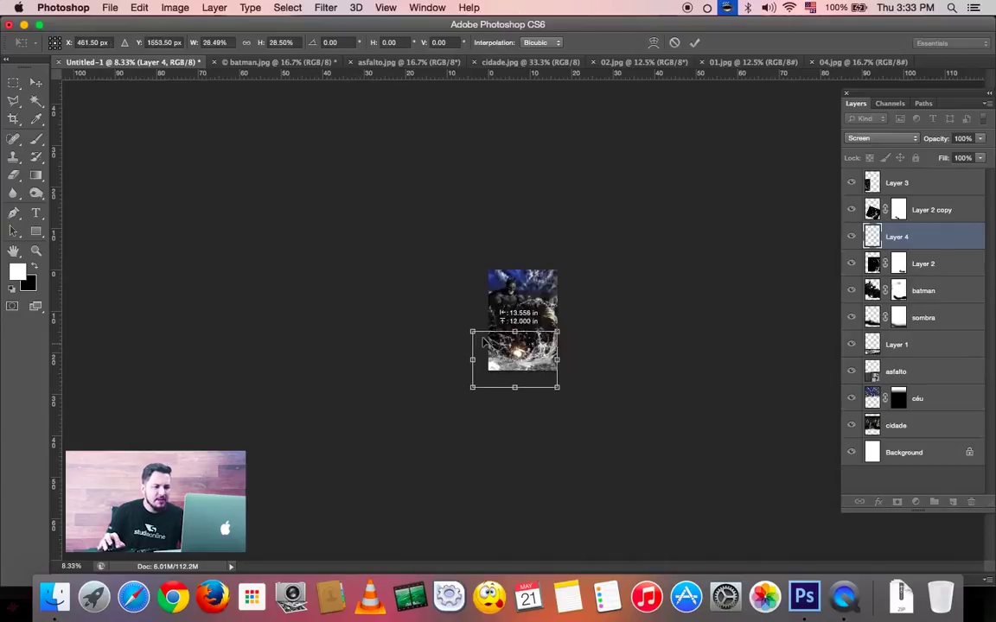
# Step: Shift the Layer 4 splash left and rotate it about 20° across the front wheel
pyautogui.press('super+plus')
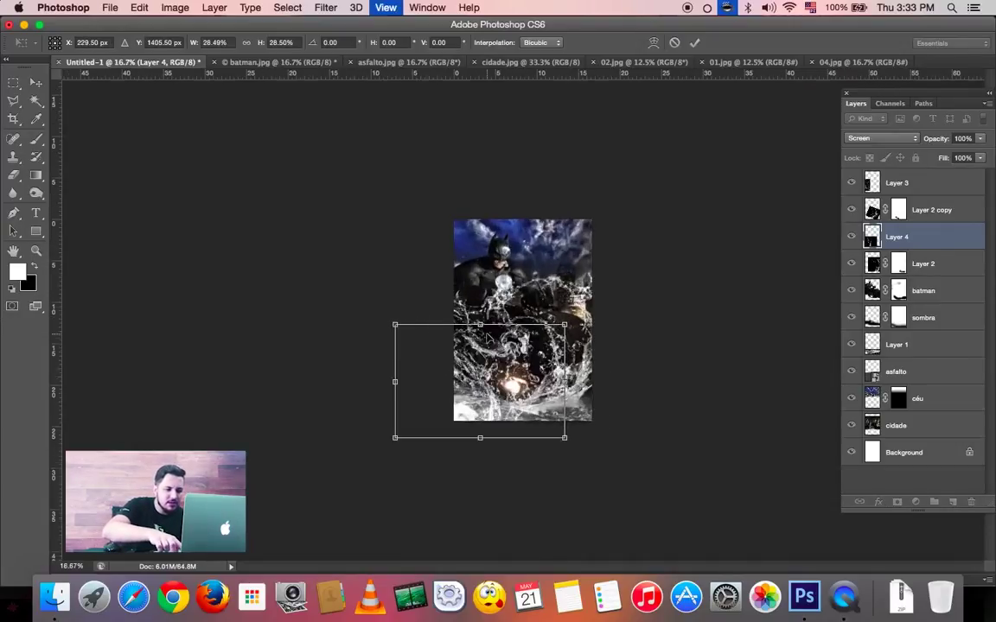
pyautogui.press('super+plus')
pyautogui.press('super+plus')
pyautogui.press('super+plus')
pyautogui.press('super+plus')
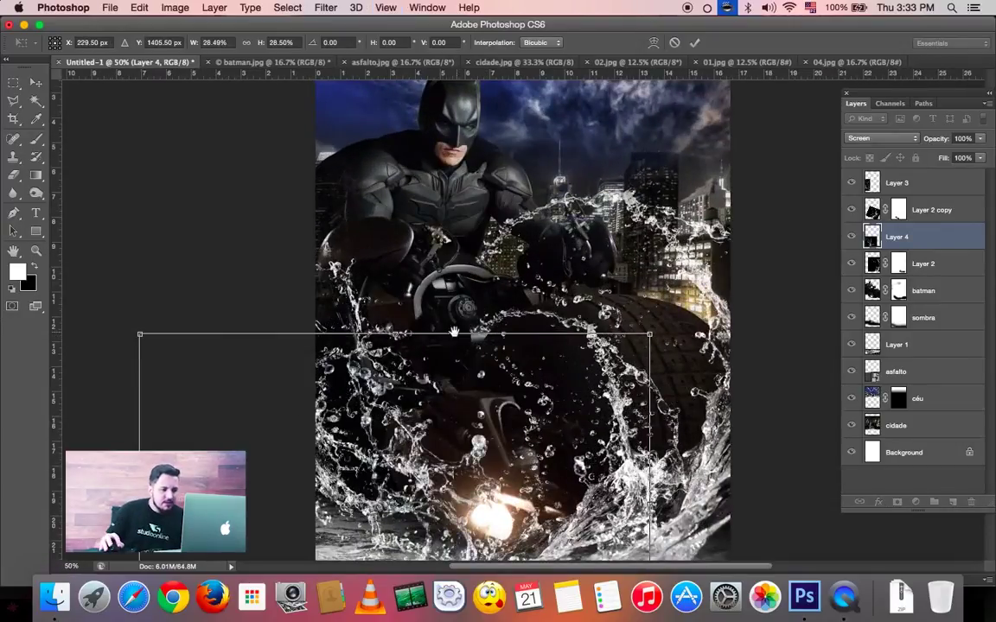
pyautogui.scroll(-5, 455, 320)
pyautogui.moveTo(433, 344); pyautogui.dragTo(403, 346)
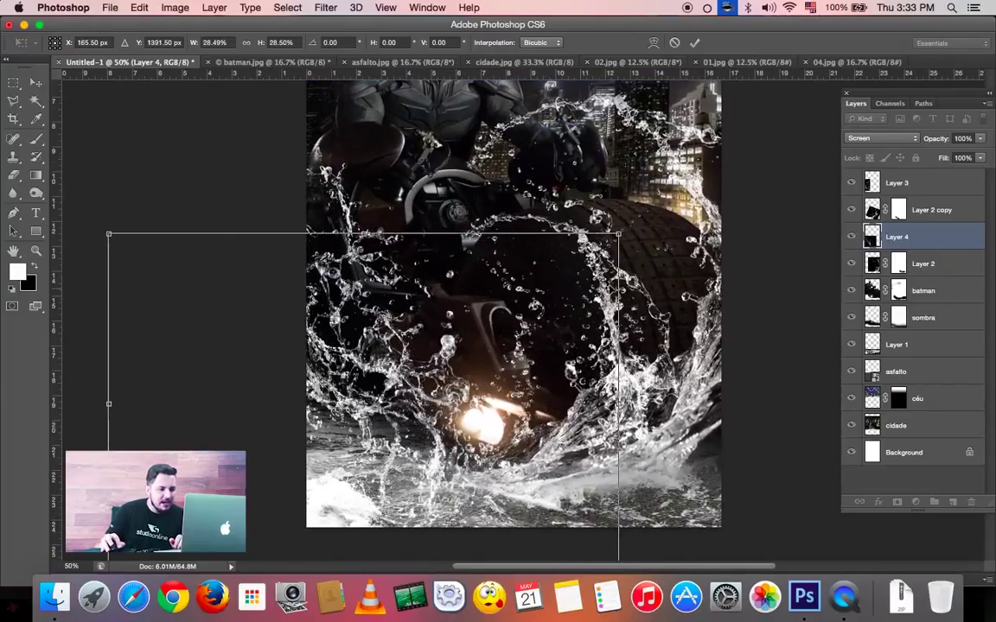
pyautogui.moveTo(640, 285)
pyautogui.mouseDown()
pyautogui.moveTo(547, 398)
pyautogui.moveTo(506, 349)
pyautogui.moveTo(486, 365)
pyautogui.mouseUp()
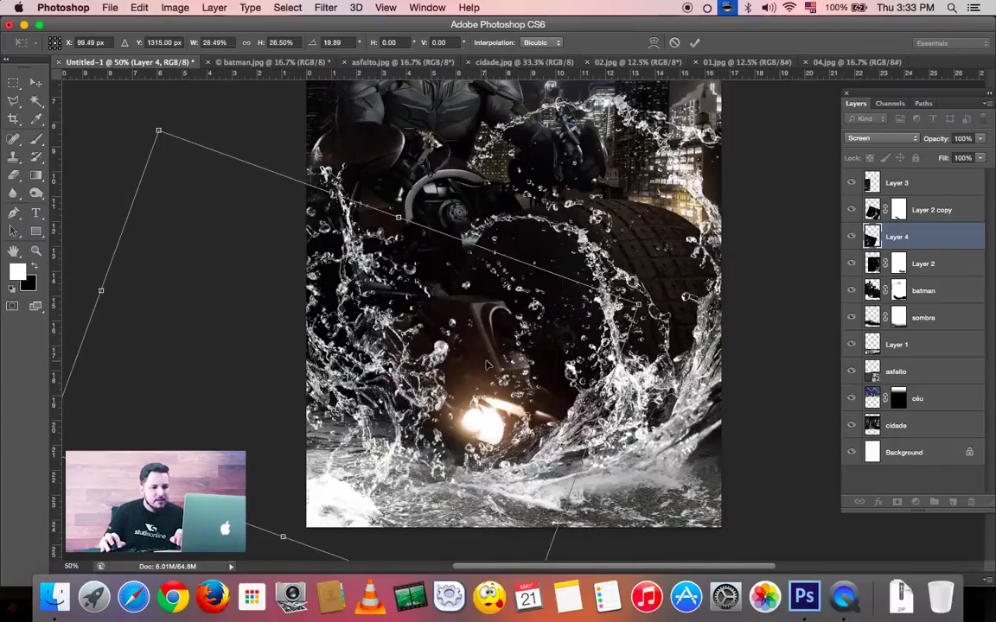
pyautogui.press('Return')
# Step: Pan the view, fit the whole image on screen, then return to 50% zoom
pyautogui.moveTo(558, 188)
pyautogui.mouseDown()
pyautogui.moveTo(581, 283)
pyautogui.moveTo(584, 265)
pyautogui.mouseUp()
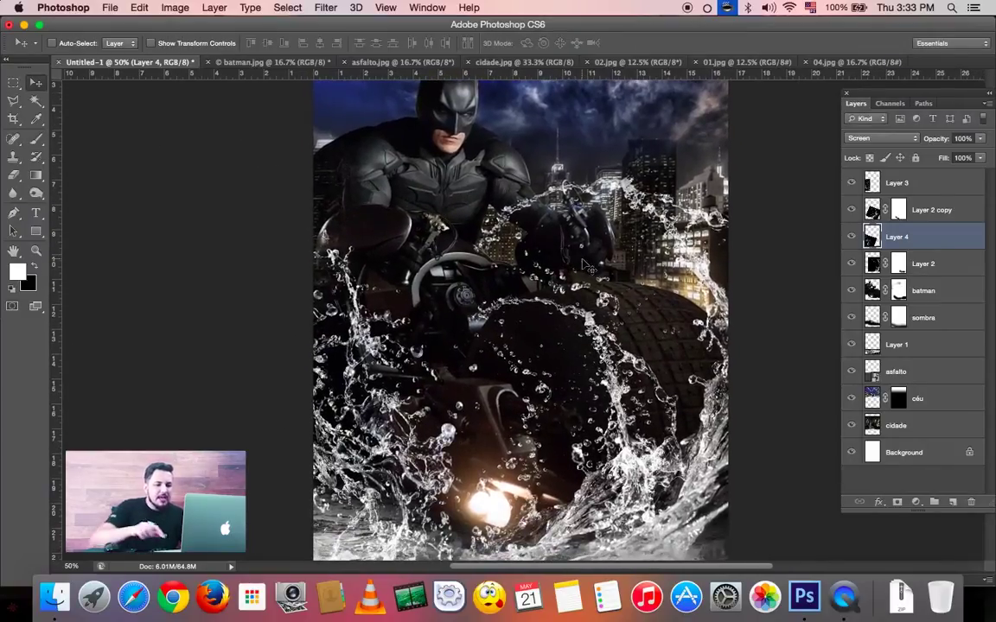
pyautogui.press('super+0')
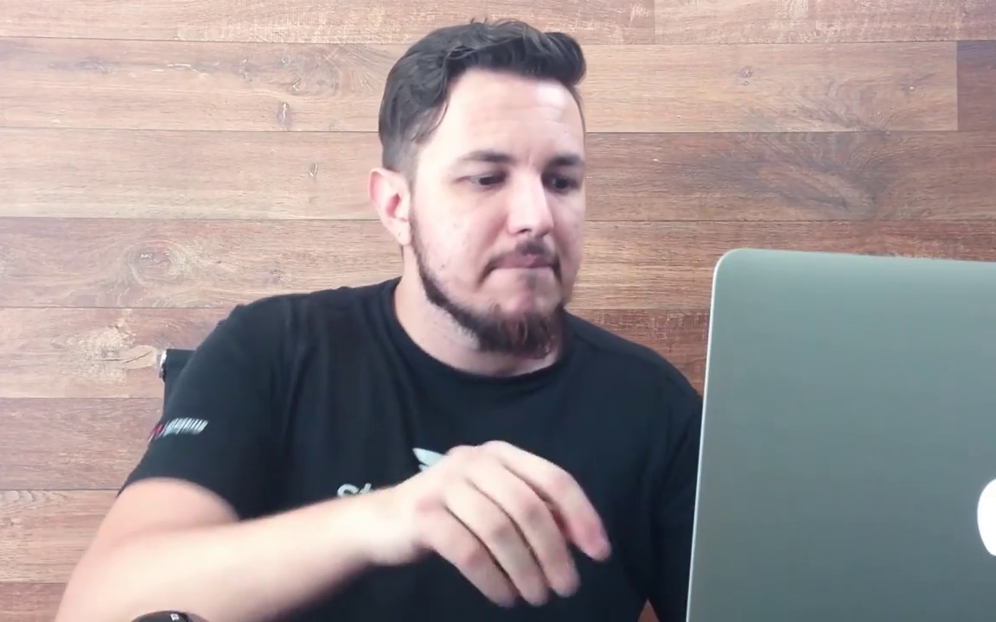
pyautogui.press('super+plus')
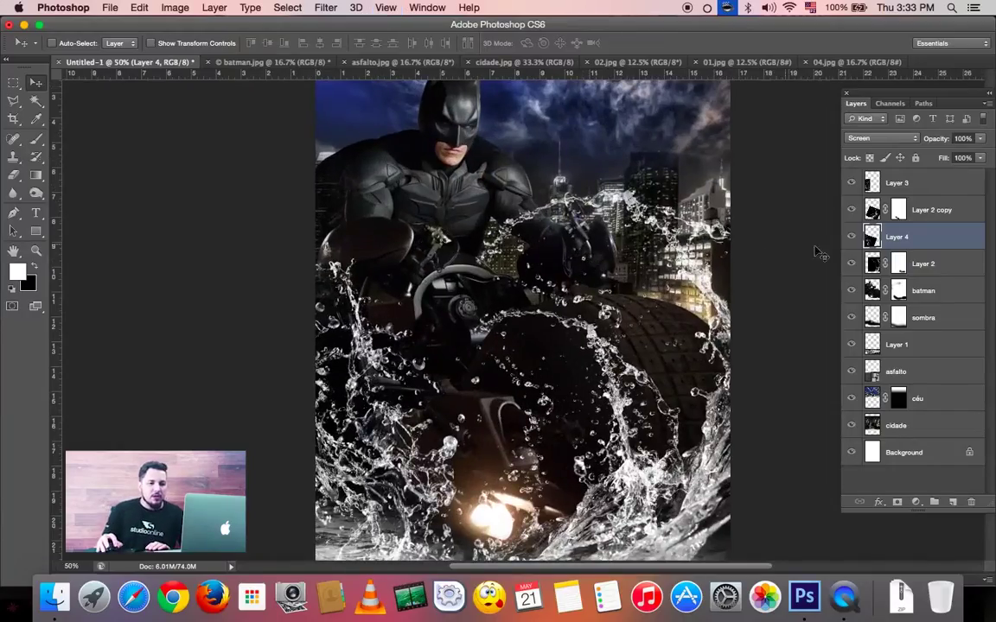
# Step: Group the four splash layers, Layer 3 through Layer 2, as 'splashes'
pyautogui.click(930, 183)
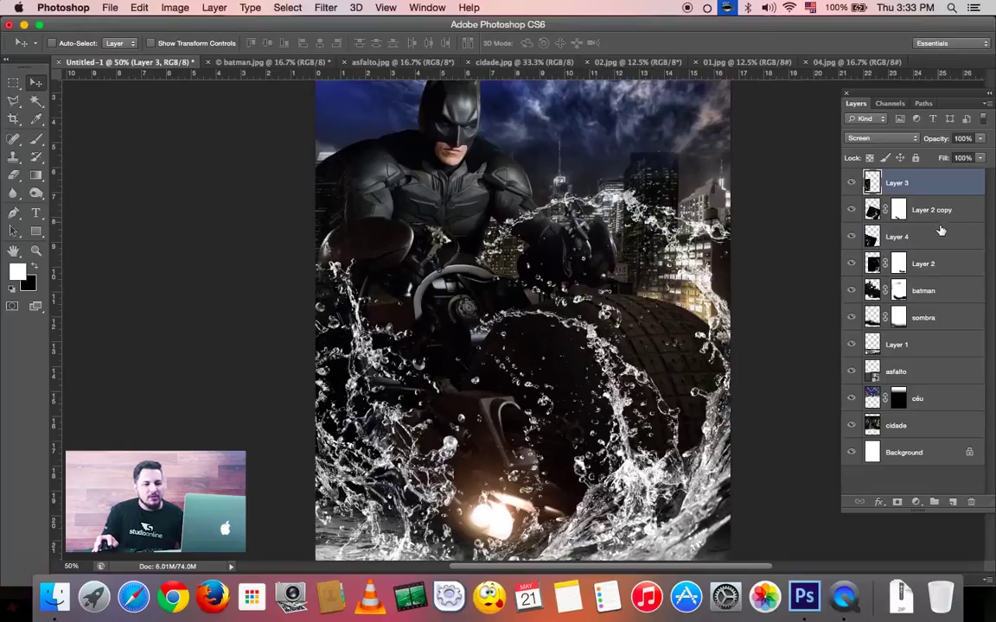
pyautogui.keyDown('shift'); pyautogui.click(934, 265); pyautogui.keyUp('shift')
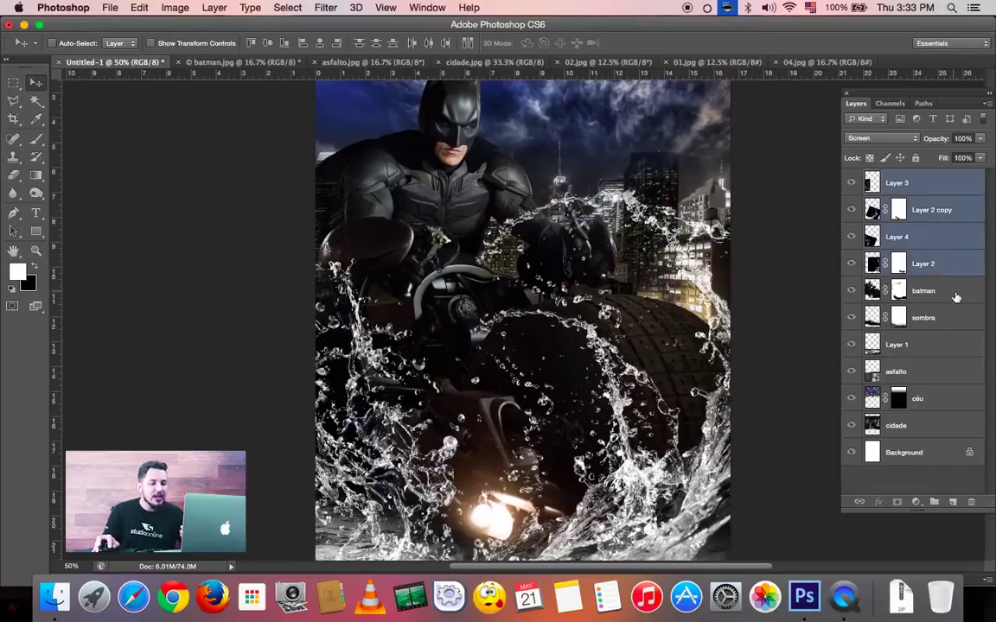
pyautogui.moveTo(942, 264)
pyautogui.mouseDown()
pyautogui.moveTo(951, 359)
pyautogui.moveTo(933, 502)
pyautogui.mouseUp()
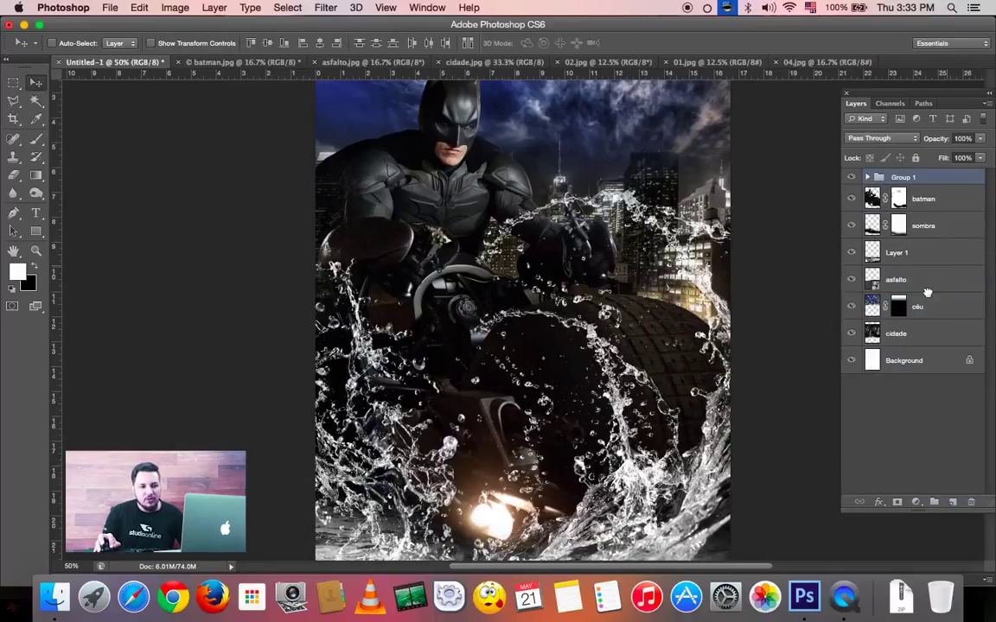
pyautogui.doubleClick(905, 176)
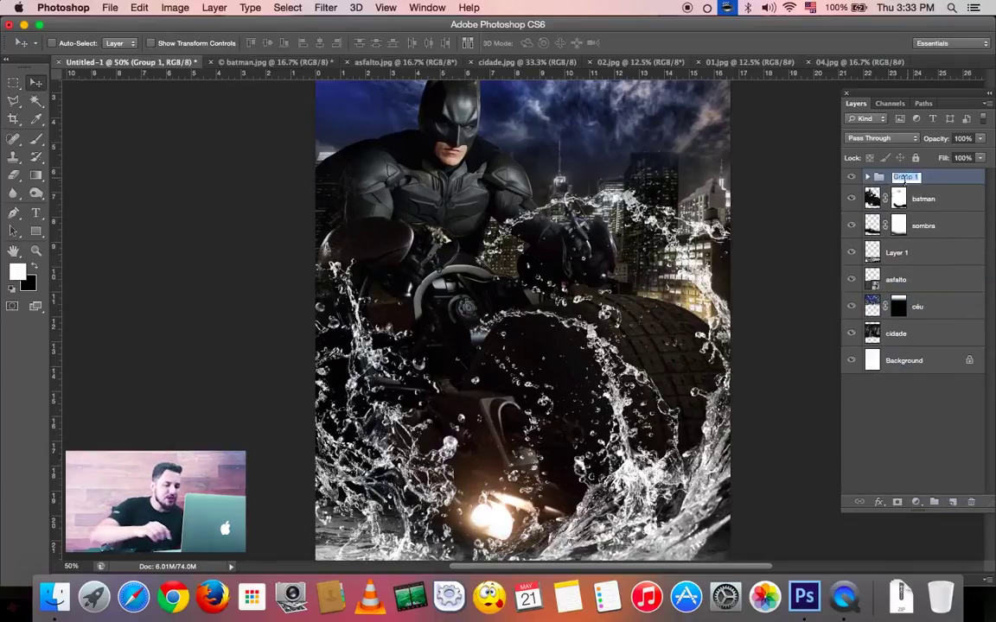
pyautogui.press('BackSpace')
pyautogui.write('es')
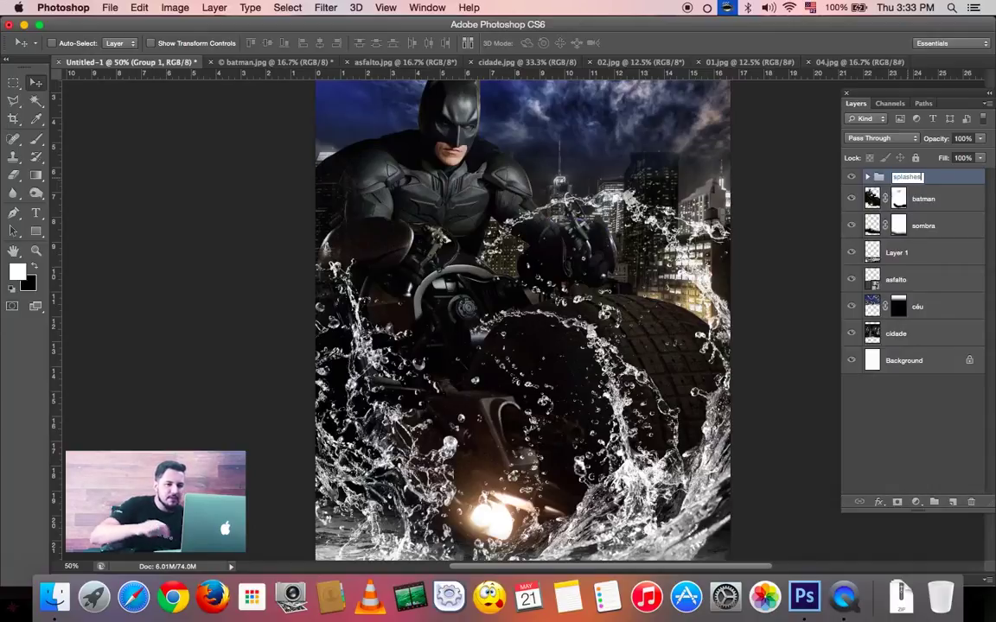
# Step: Group the batman and sombra layers into a group named 'Batman'
pyautogui.click(924, 205)
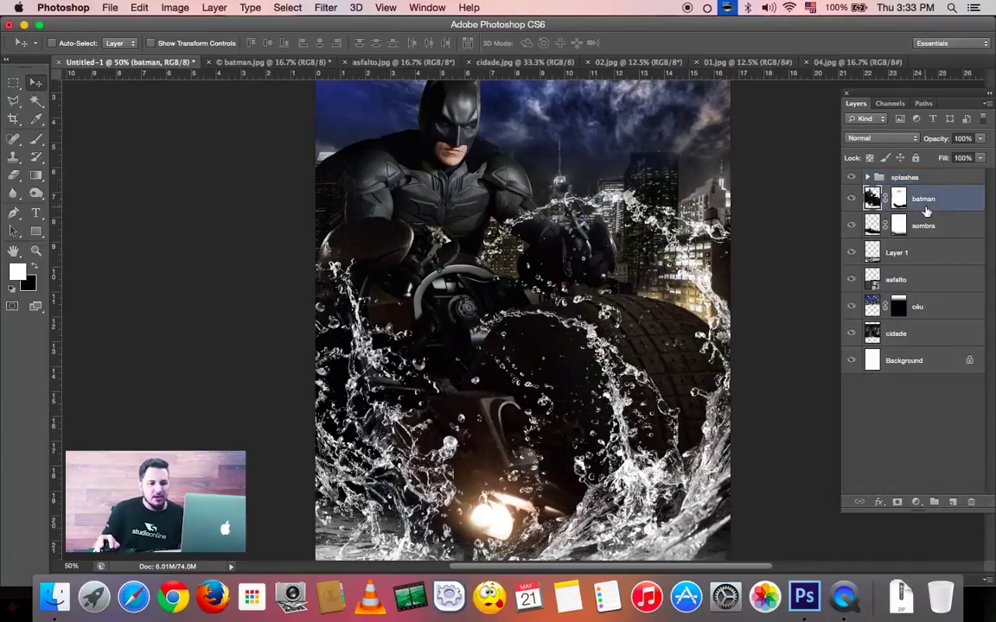
pyautogui.keyDown('shift'); pyautogui.click(931, 229); pyautogui.keyUp('shift')
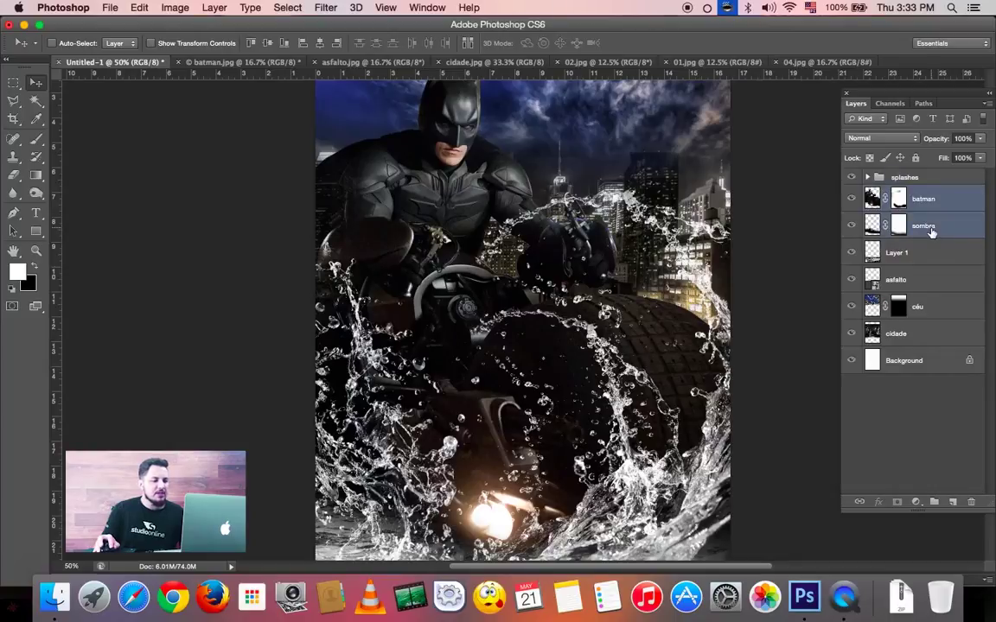
pyautogui.press('super+g')
pyautogui.doubleClick(905, 193)
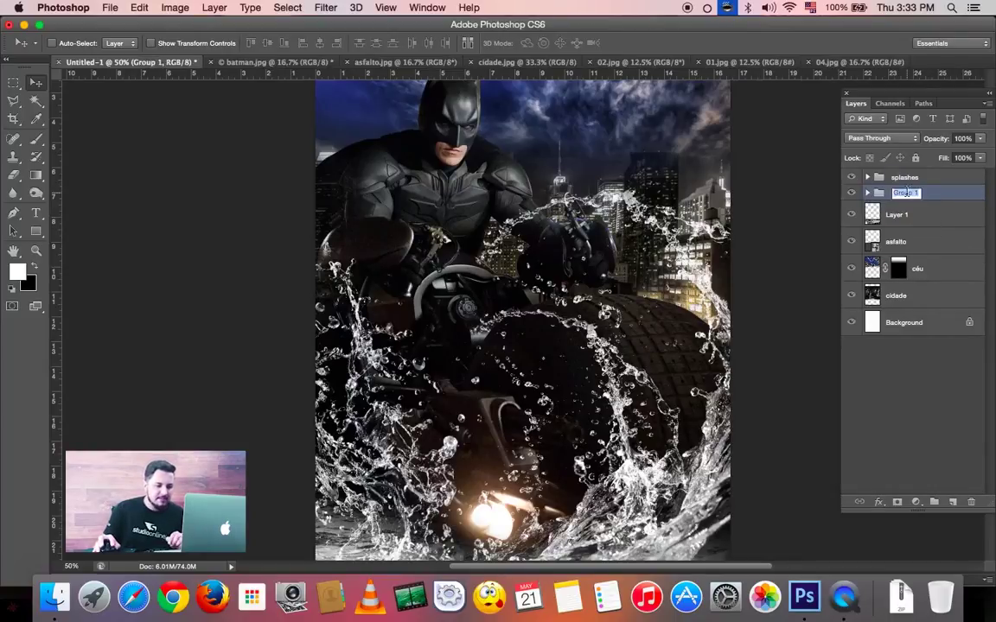
pyautogui.write('Batman')
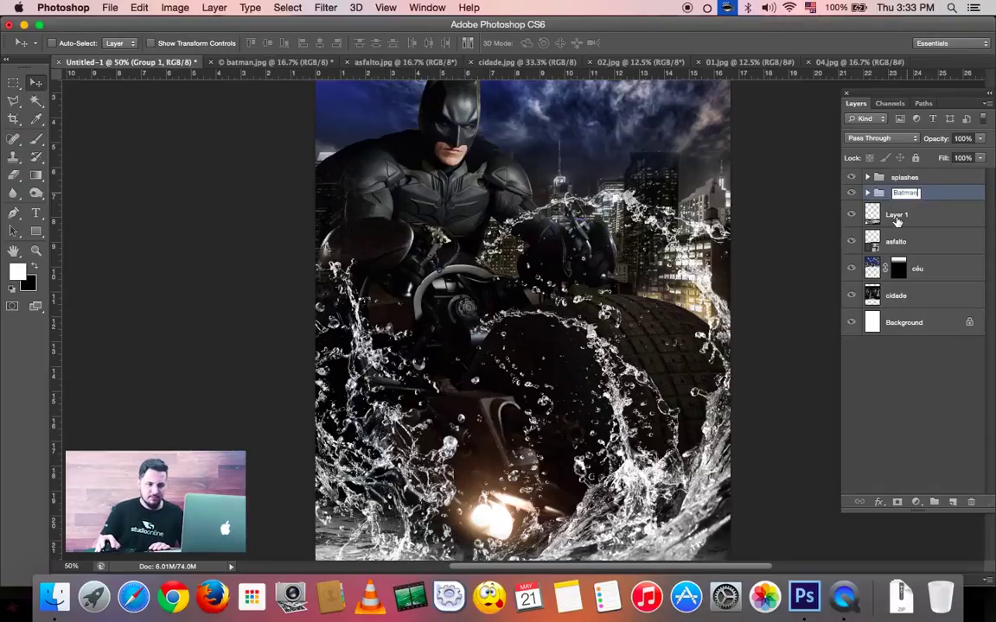
# Step: Group Layer 1 and the asfalto layer into a group named 'asfalto'
pyautogui.click(911, 222)
pyautogui.keyDown('shift'); pyautogui.click(900, 244); pyautogui.keyUp('shift')
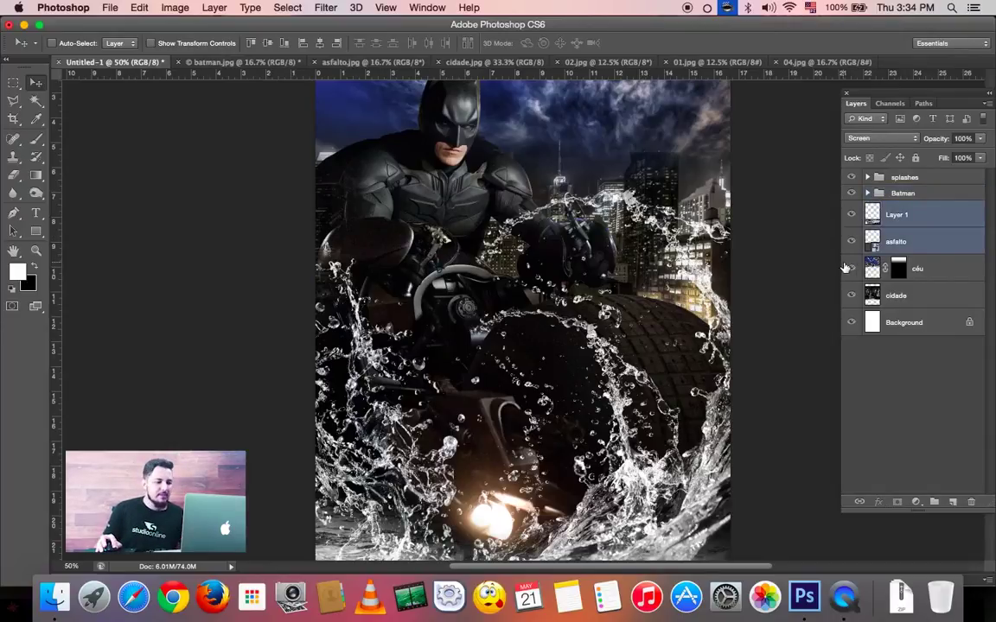
pyautogui.hotkey('ctrl', 'g')
pyautogui.doubleClick(904, 209)
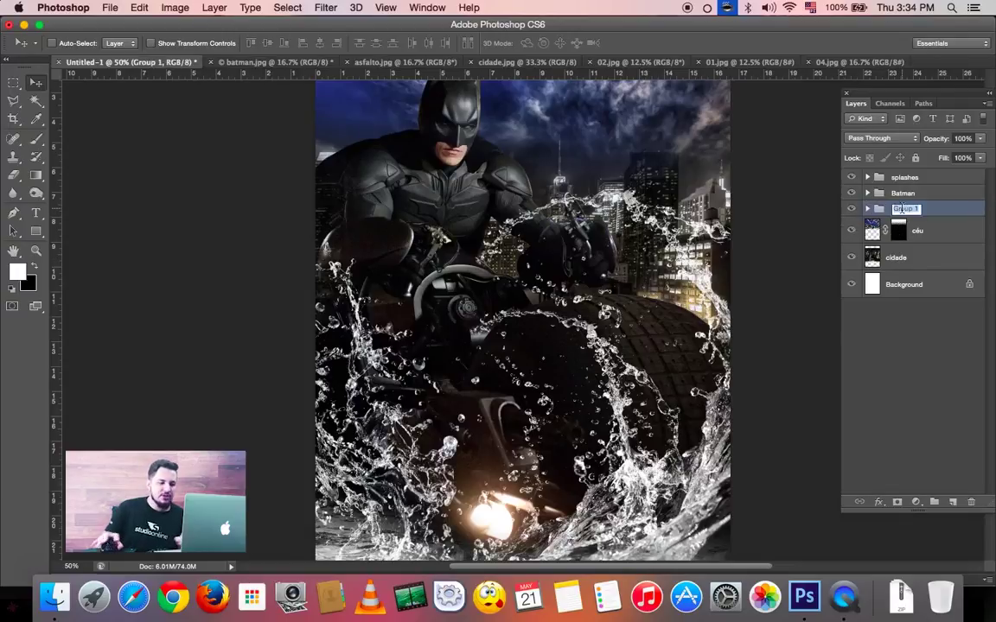
pyautogui.write('asfalto')
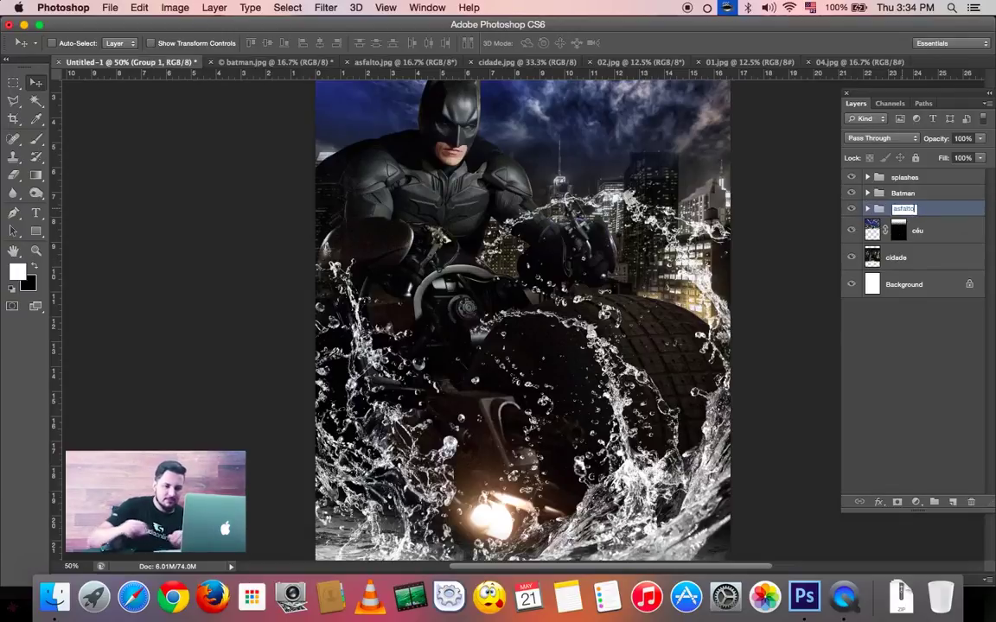
# Step: Group the céu and cidade layers into a group named 'fundo'
pyautogui.click(924, 240)
pyautogui.keyDown('shift'); pyautogui.click(917, 258); pyautogui.keyUp('shift')
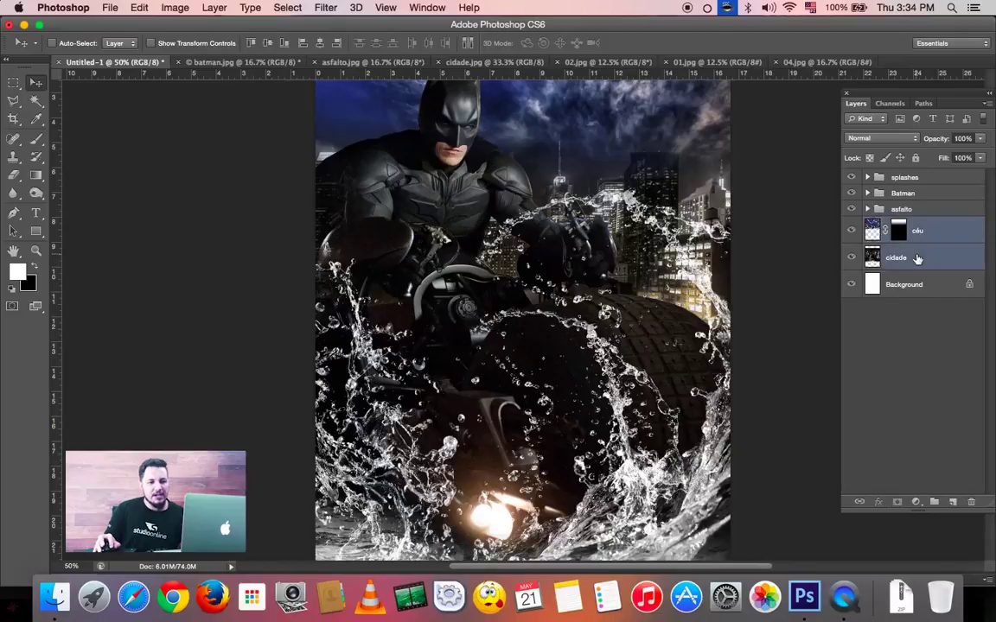
pyautogui.press('super+g')
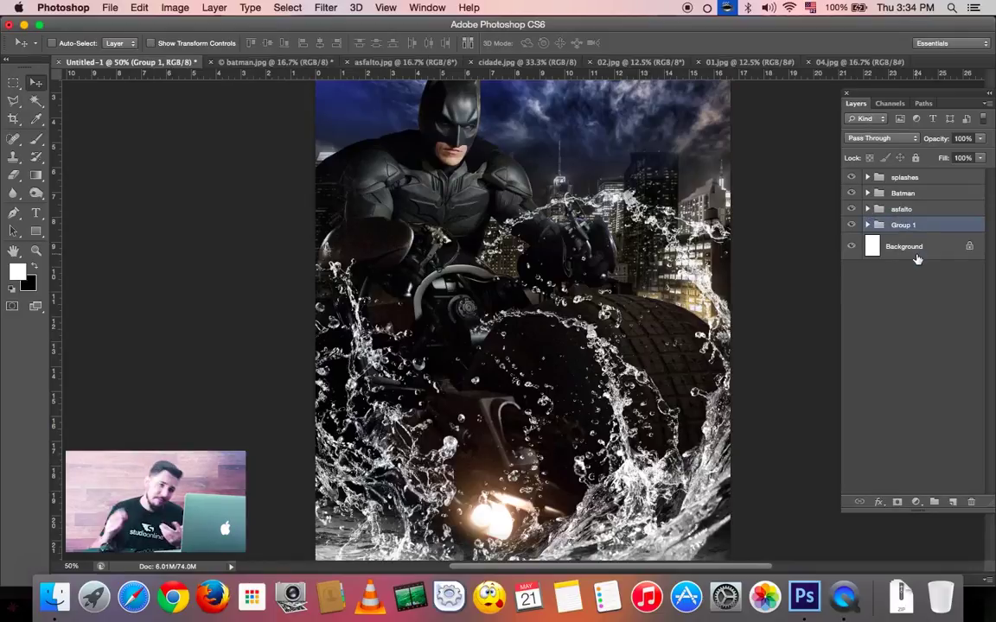
pyautogui.doubleClick(904, 224)
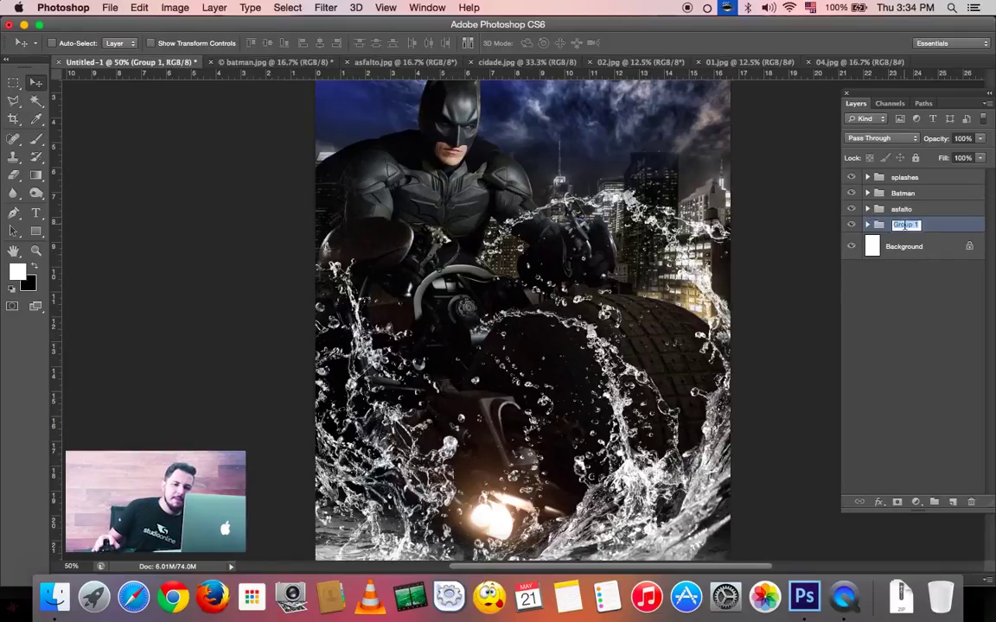
pyautogui.write('fundo')
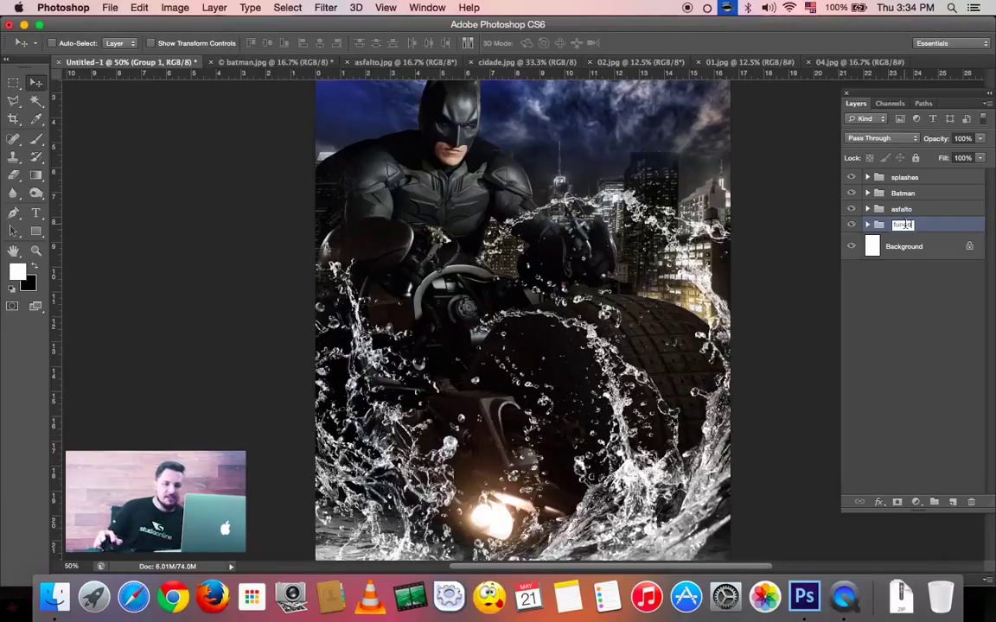
pyautogui.press('Return')
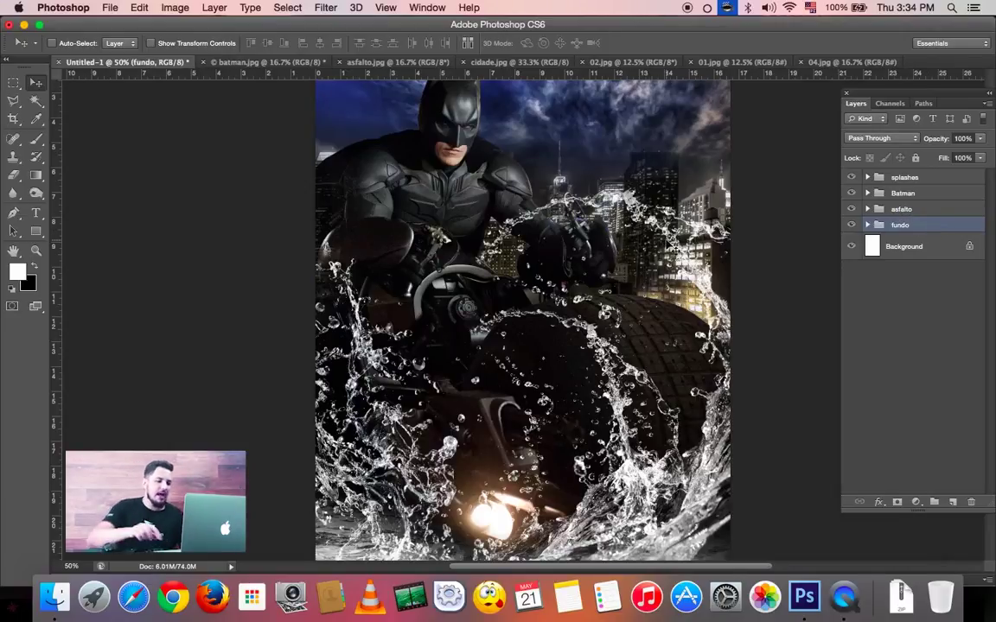
pyautogui.hotkey('ctrl', '-')
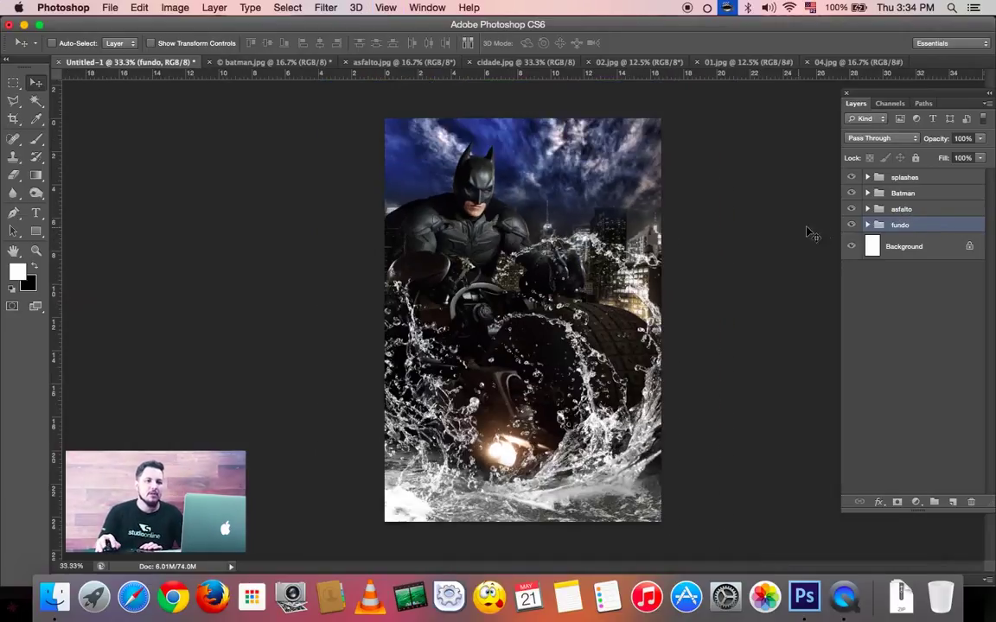
# Step: Add a Black & White adjustment layer above céu inside the fundo group
pyautogui.click(868, 224)
pyautogui.click(936, 247)
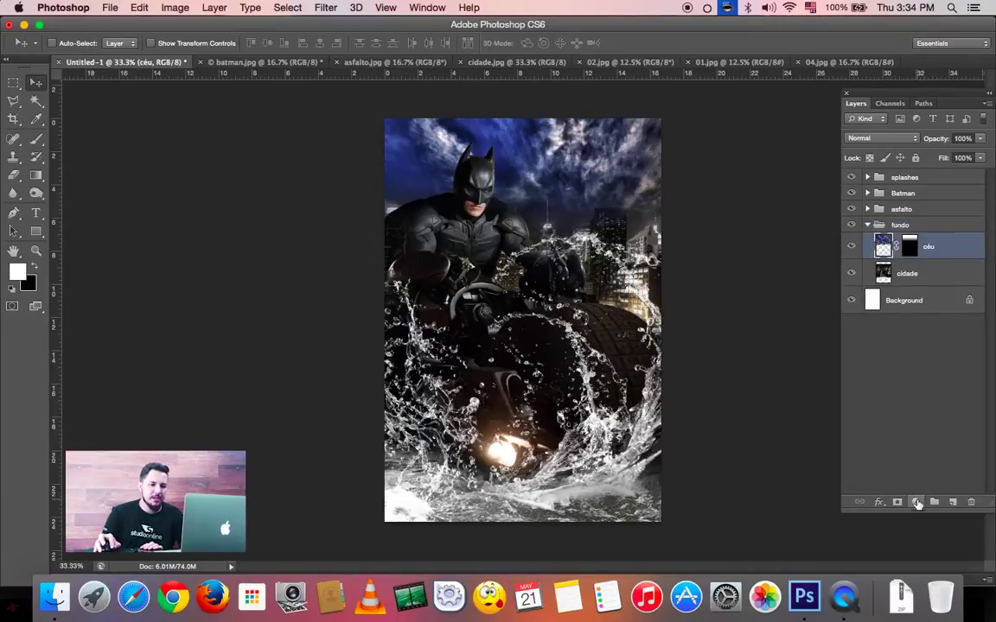
pyautogui.click(917, 502)
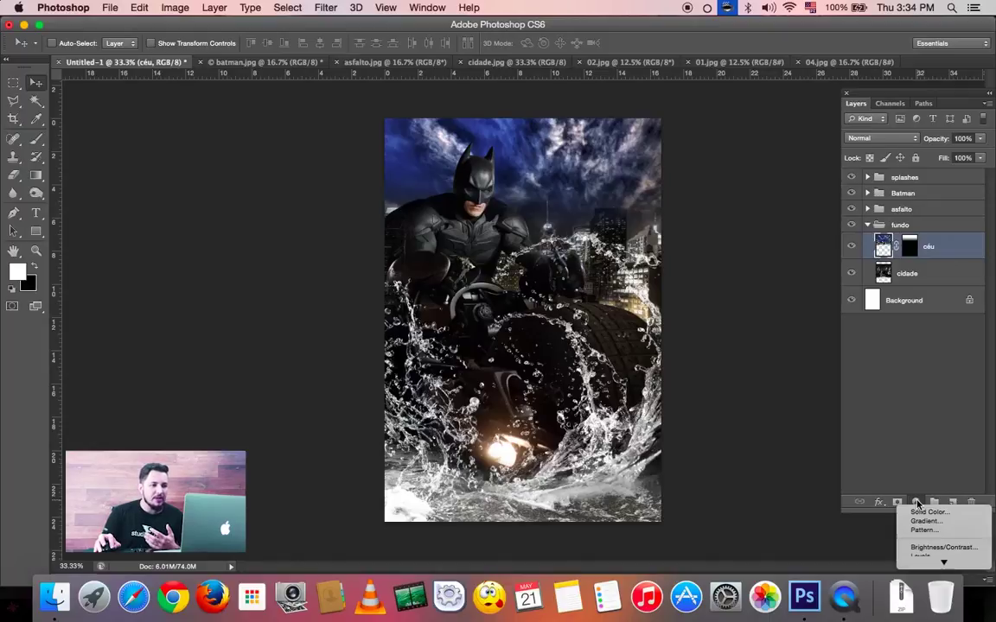
pyautogui.click(918, 503)
pyautogui.moveTo(943, 563)
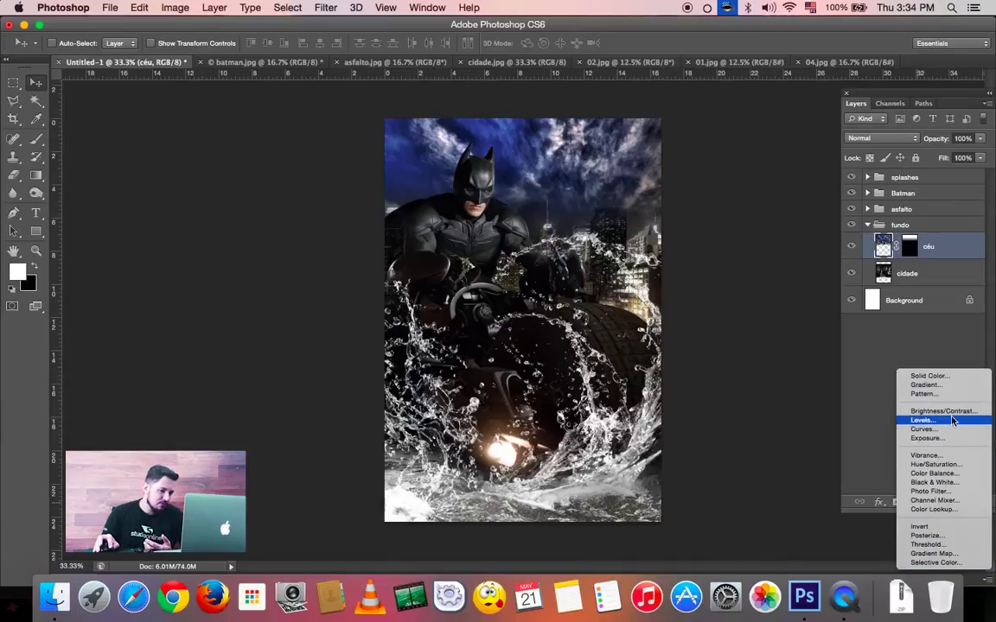
pyautogui.click(942, 486)
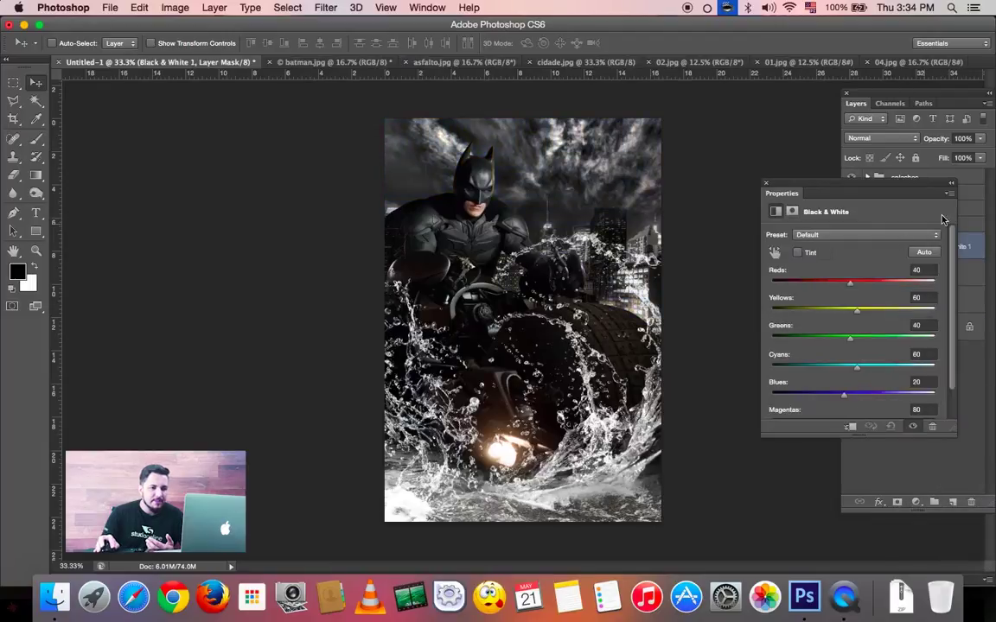
pyautogui.click(954, 186)
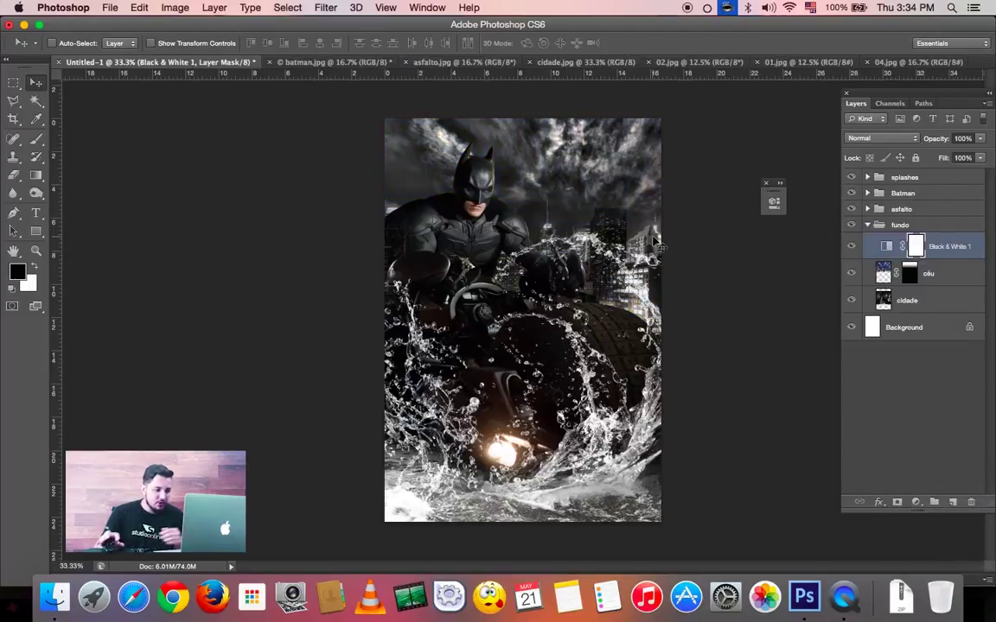
pyautogui.press('super+equal')
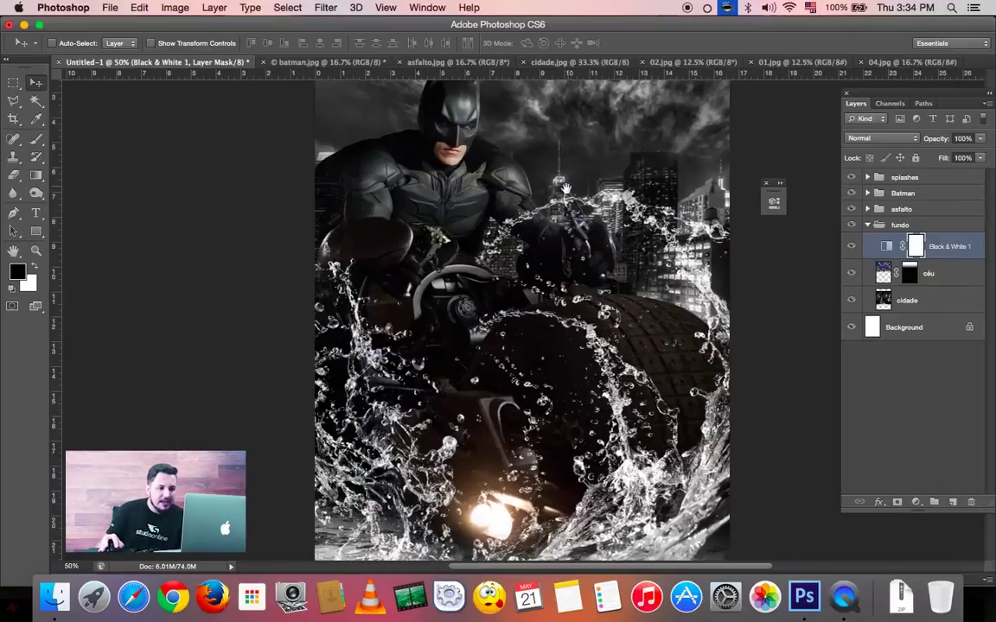
pyautogui.scroll(5, 565, 187)
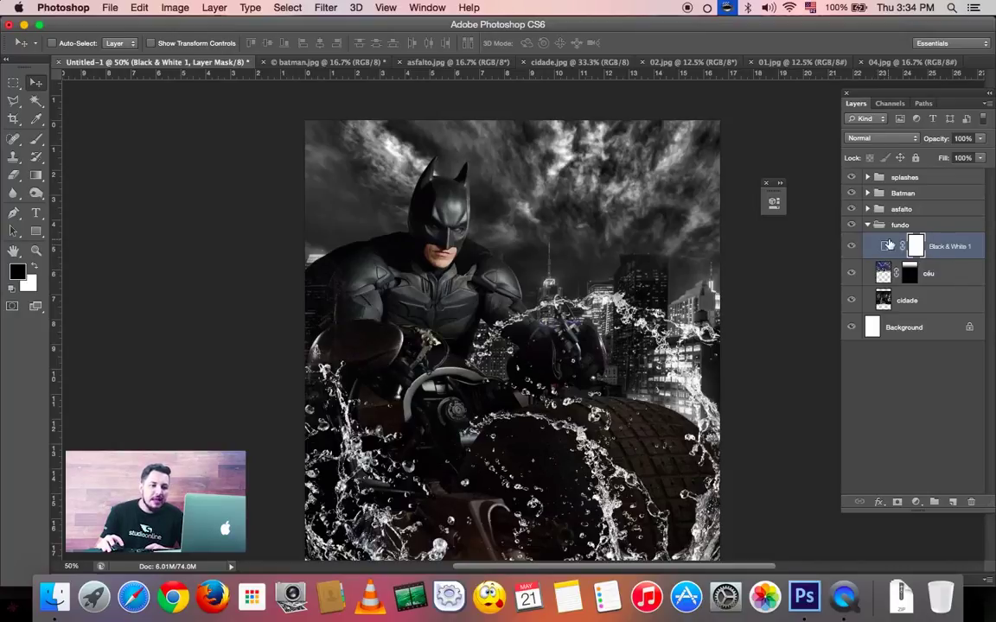
# Step: Make Black & White 1 a clipping mask on the céu sky layer
pyautogui.rightClick(943, 251)
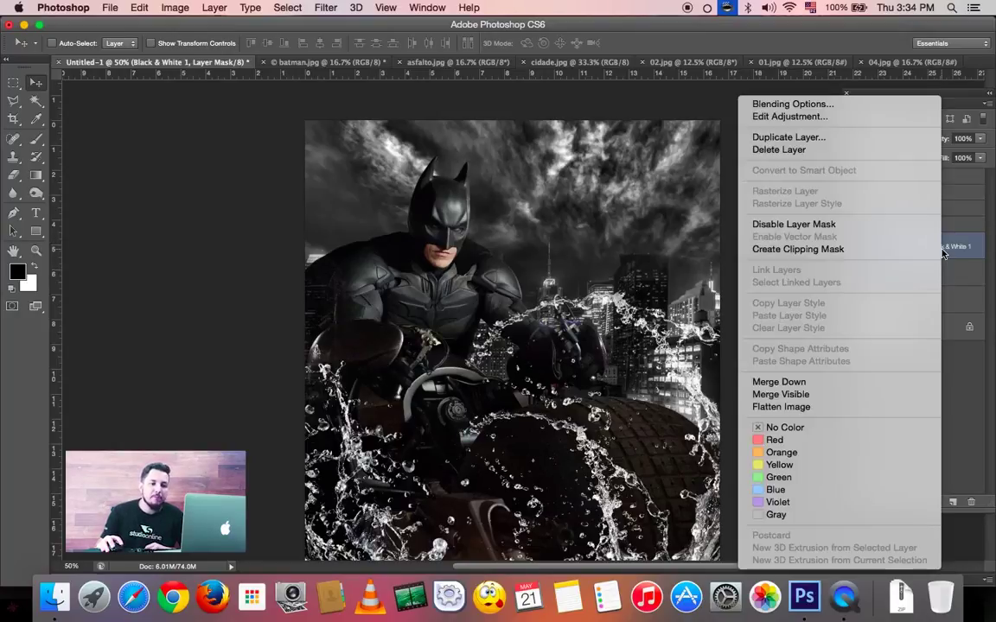
pyautogui.click(818, 250)
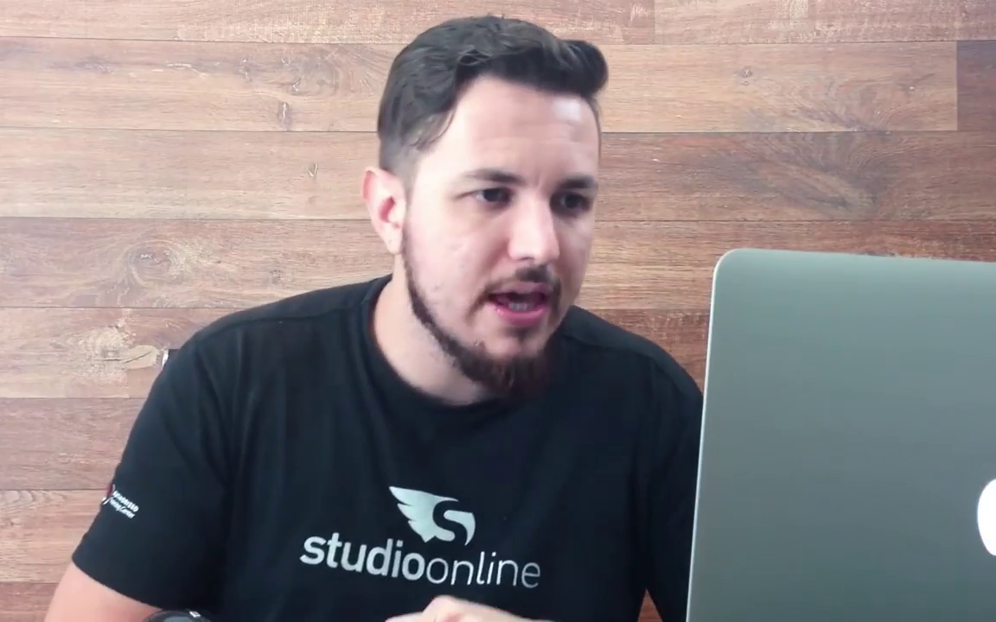
pyautogui.press('super+o')
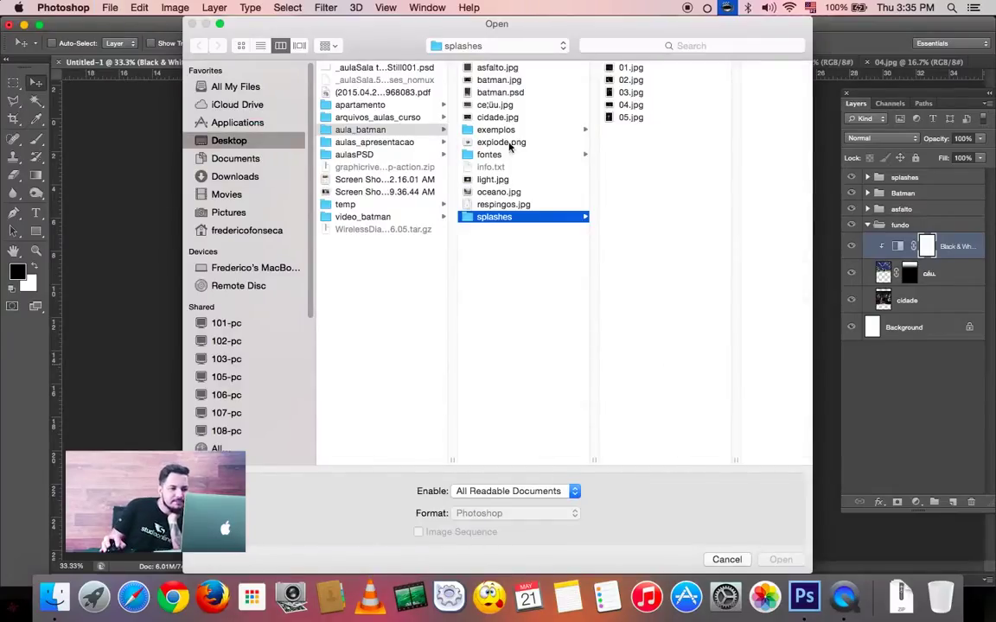
pyautogui.click(499, 131)
pyautogui.doubleClick(642, 80)
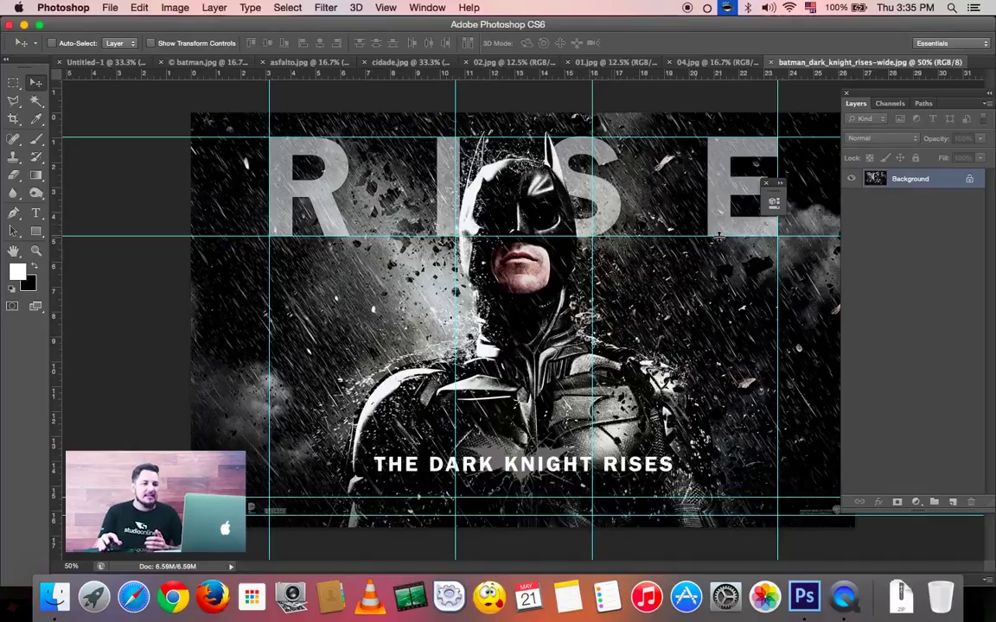
pyautogui.press('super+h')
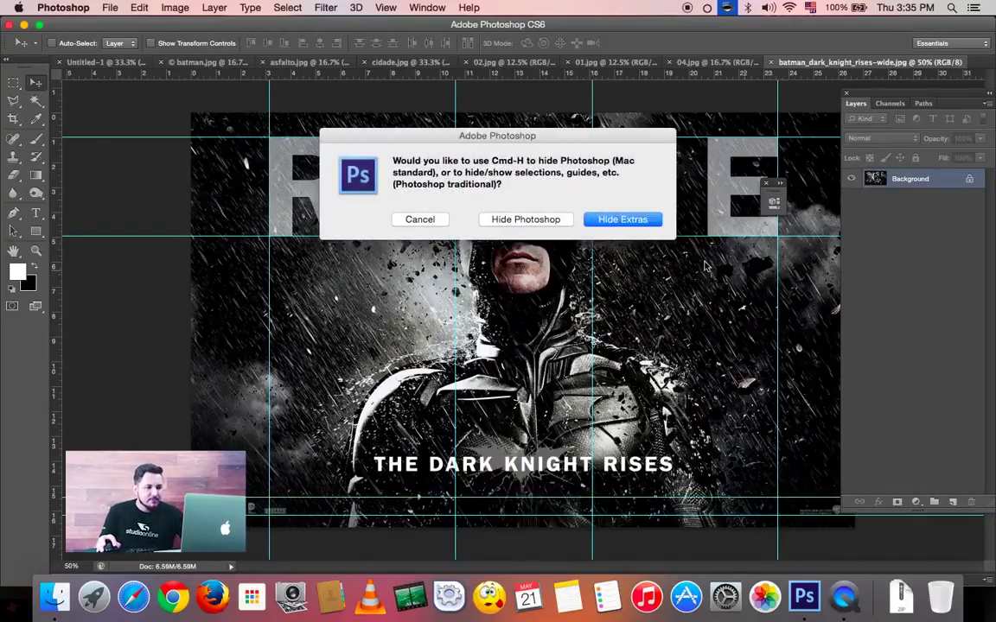
pyautogui.click(445, 222)
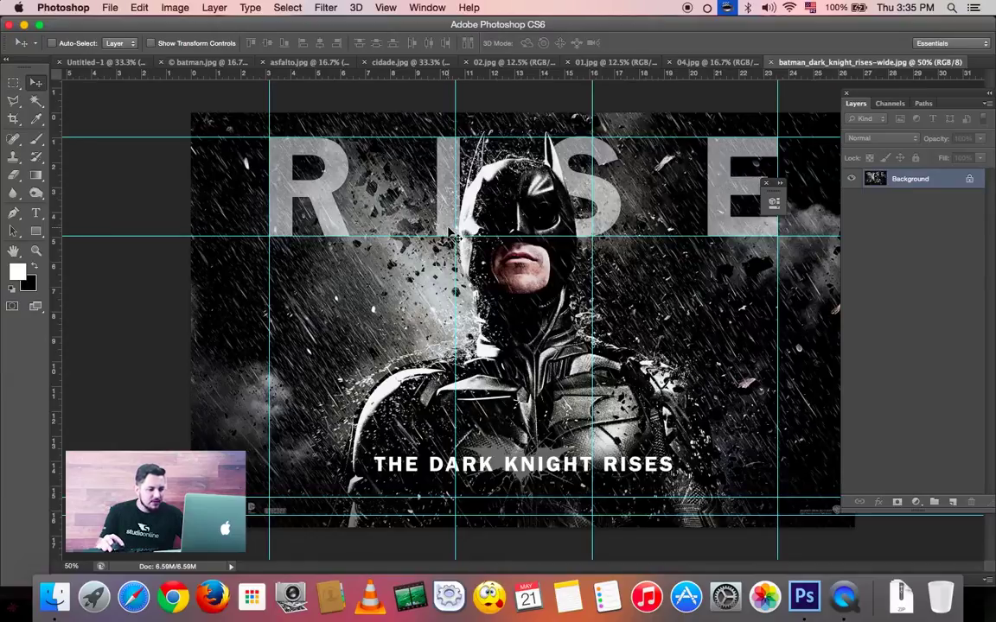
pyautogui.press('super+h')
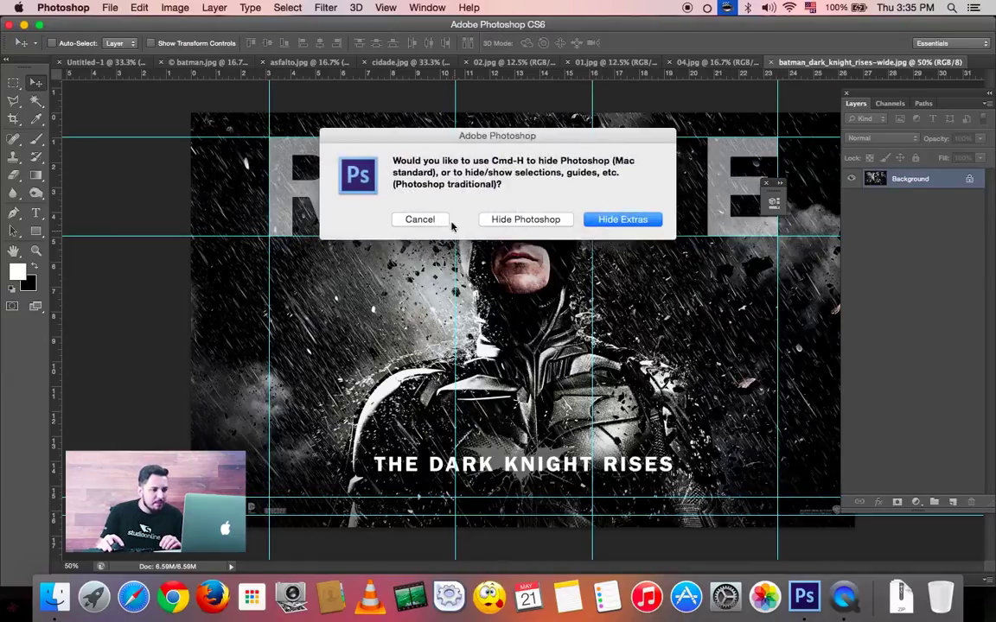
pyautogui.click(489, 222)
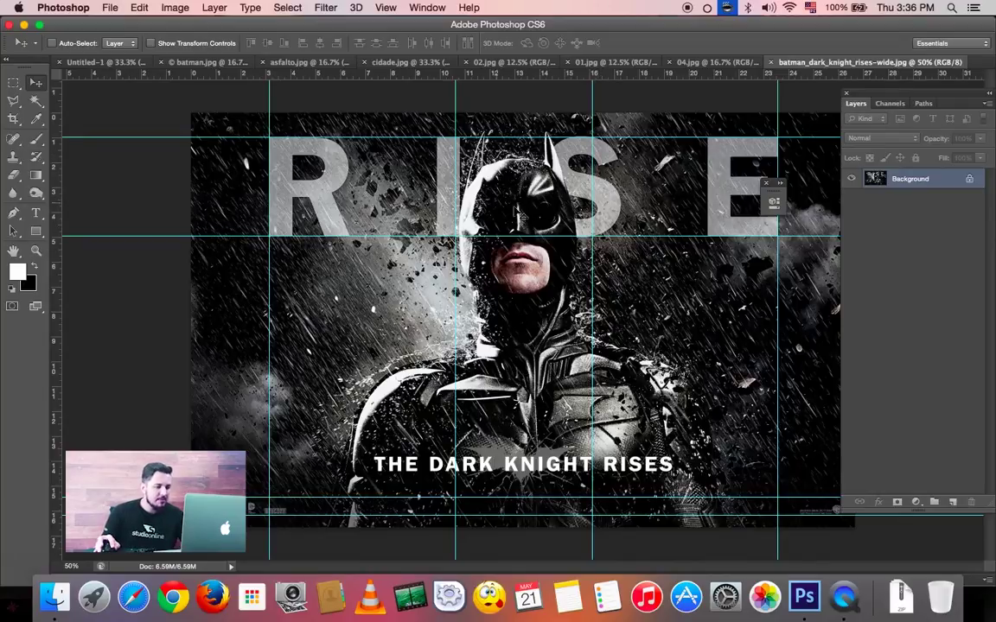
pyautogui.press('super+w')
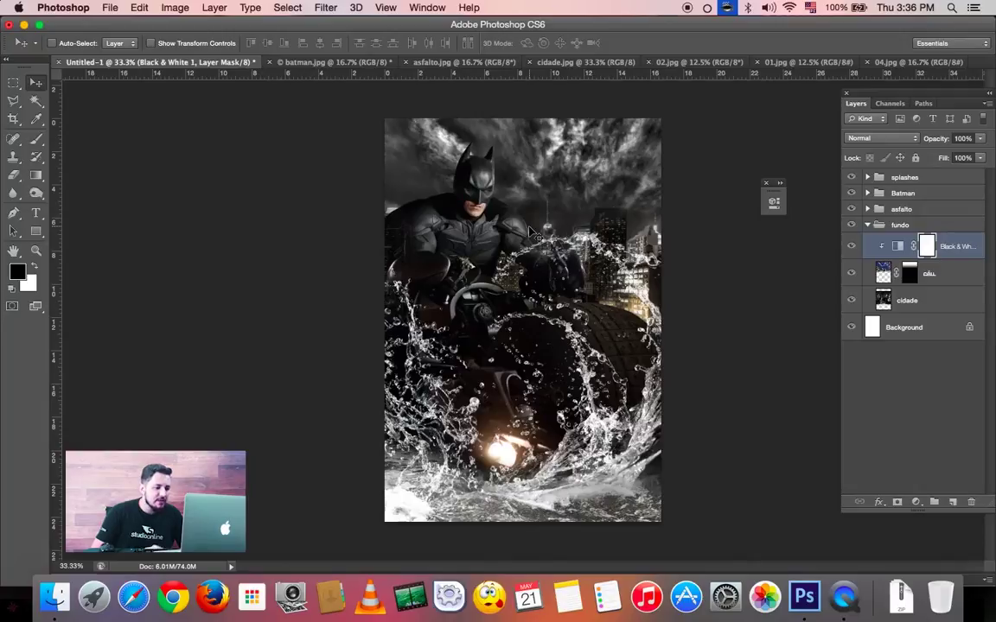
# Step: Collapse the fundo group and add a new empty Layer 5 at the top
pyautogui.press('super+plus')
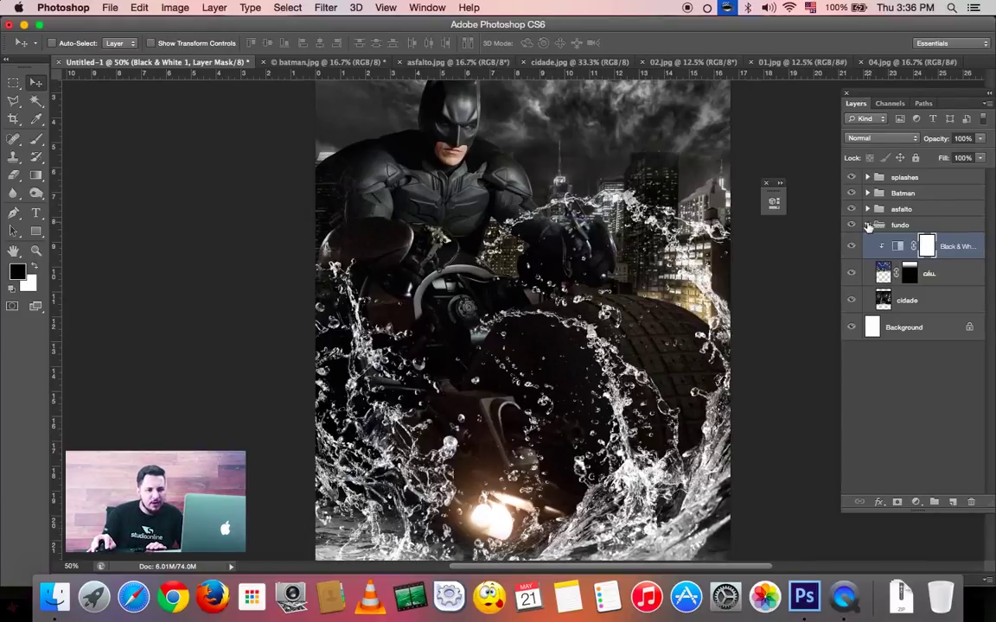
pyautogui.click(868, 225)
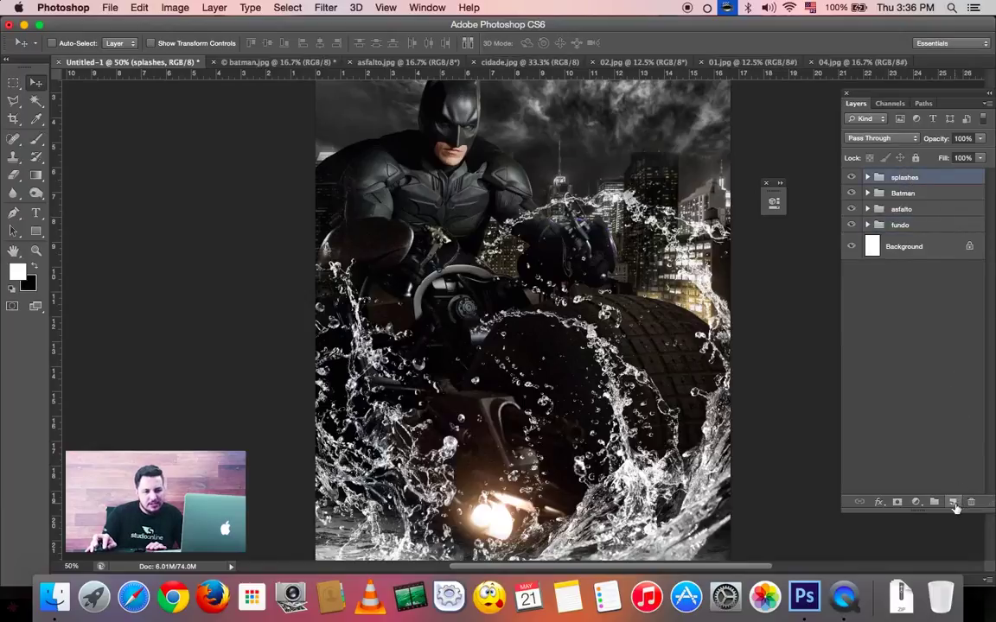
pyautogui.press('super+shift+alt+n')
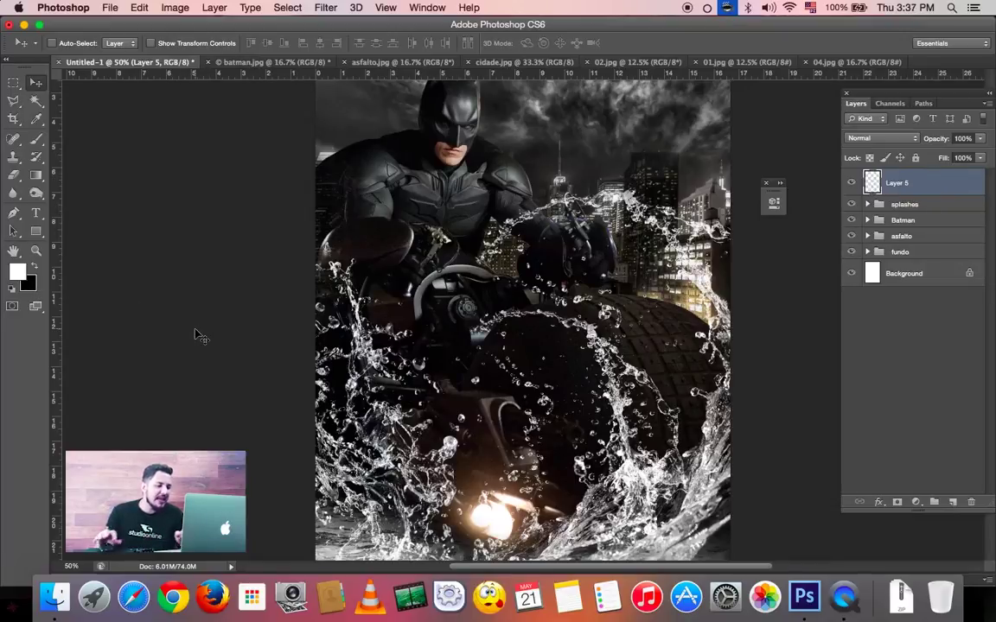
# Step: Fill Layer 5 with black
pyautogui.press('super+BackSpace')
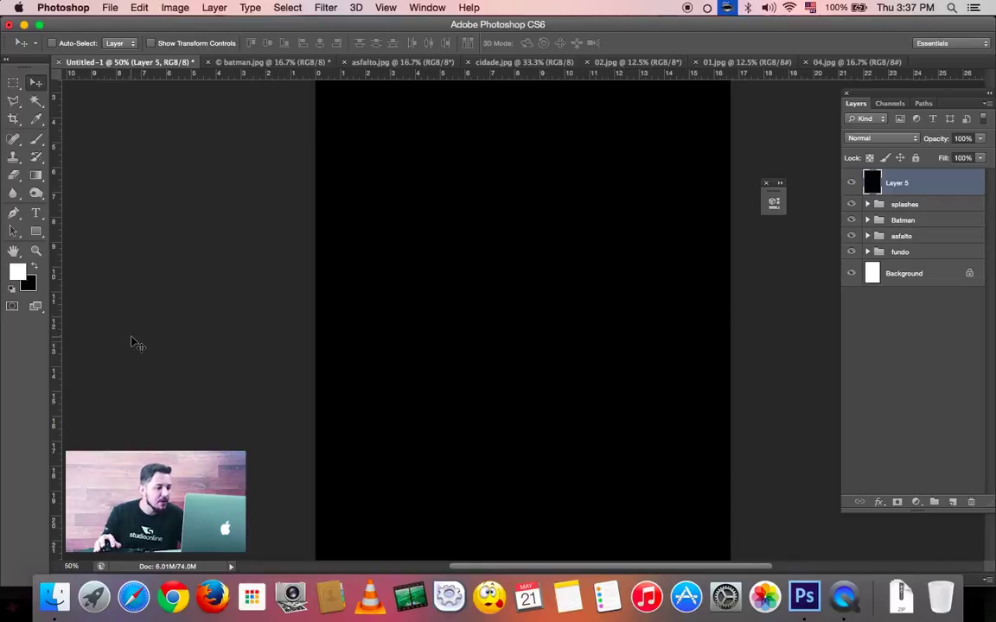
pyautogui.hotkey('alt', 'BackSpace')
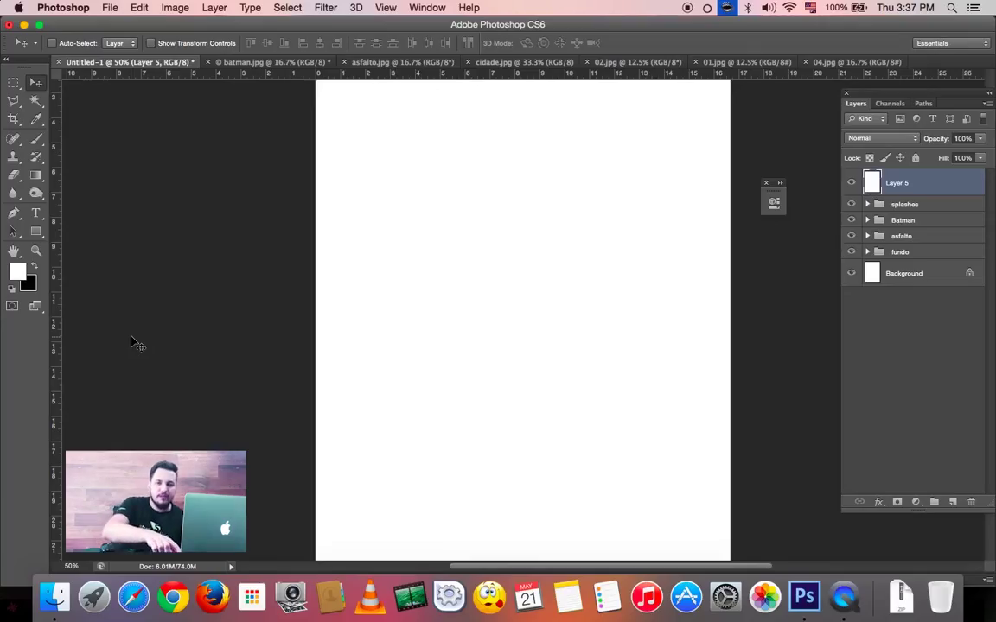
pyautogui.hotkey('ctrl', 'BackSpace')
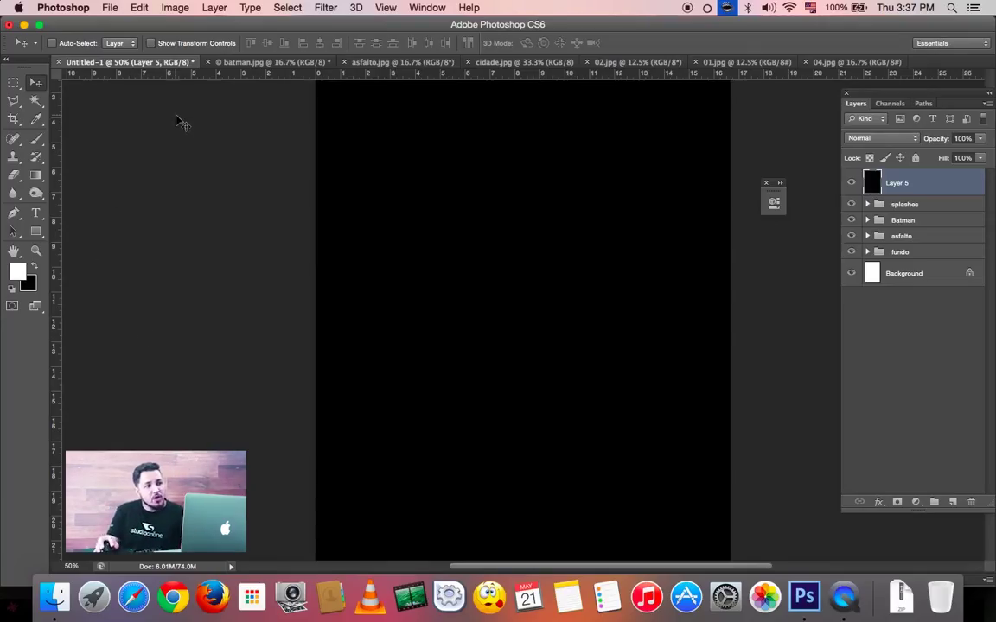
# Step: Apply monochromatic Add Noise to Layer 5 at about 202%
pyautogui.click(325, 7)
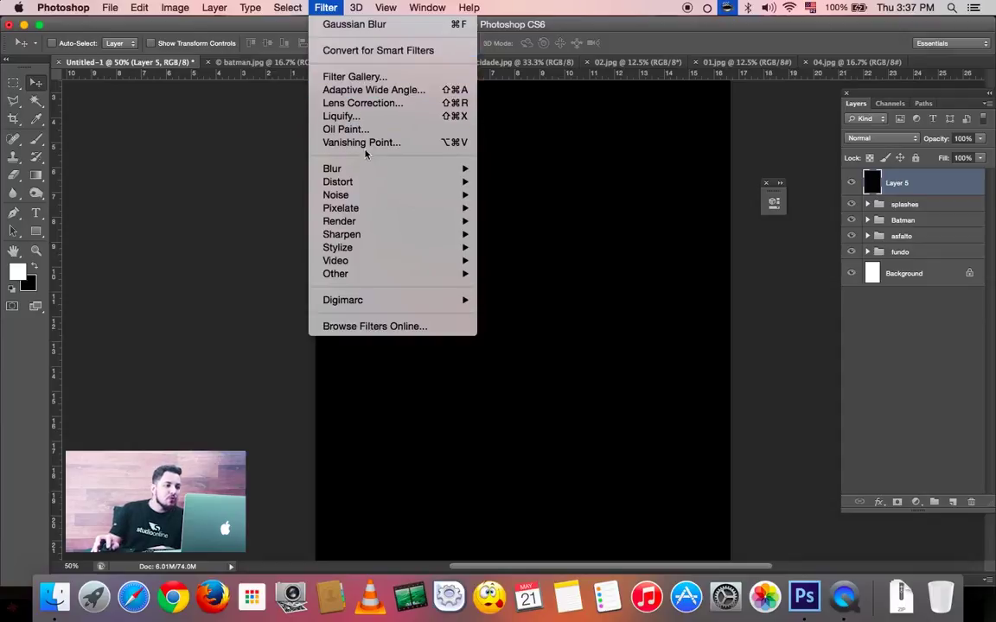
pyautogui.moveTo(336, 194)
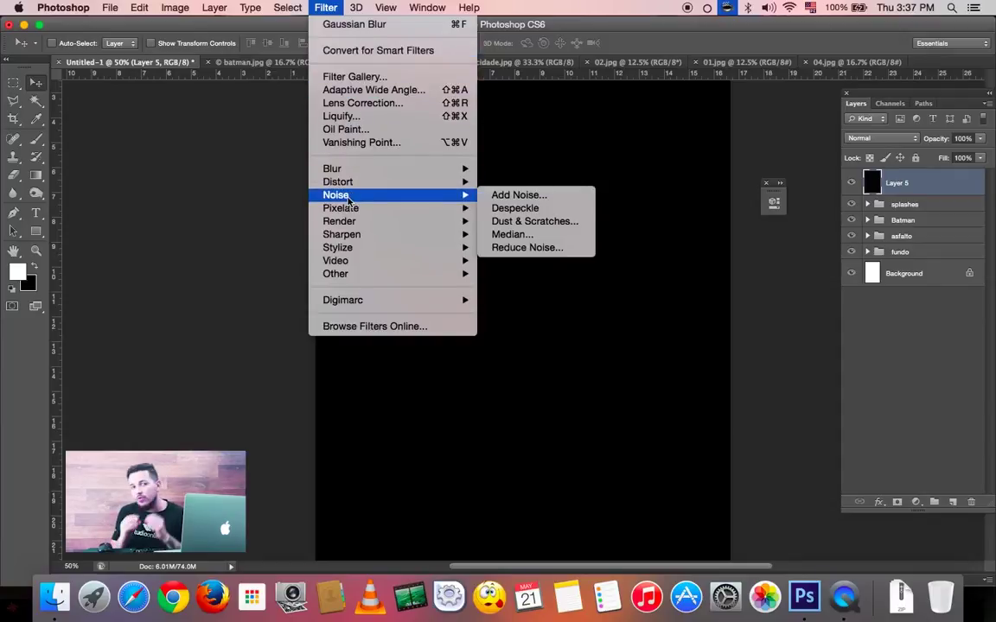
pyautogui.click(511, 197)
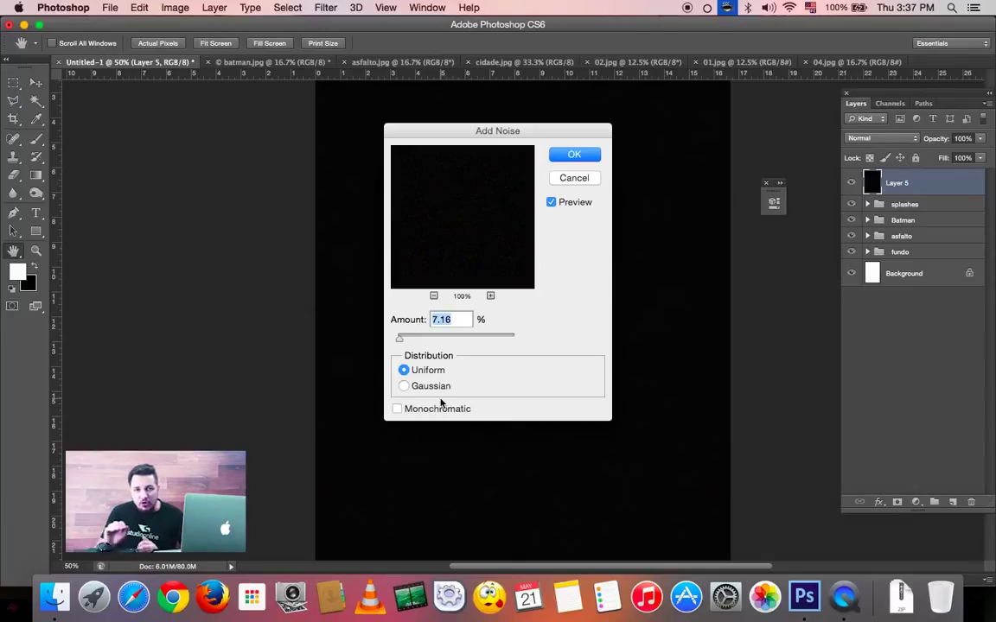
pyautogui.moveTo(420, 343); pyautogui.dragTo(480, 346)
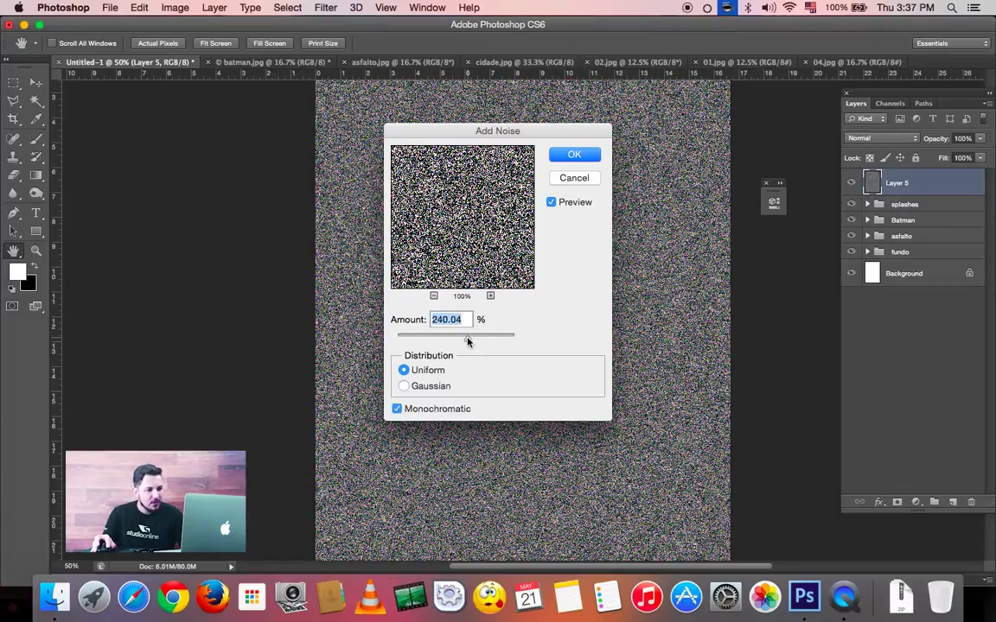
pyautogui.moveTo(468, 342); pyautogui.dragTo(475, 338)
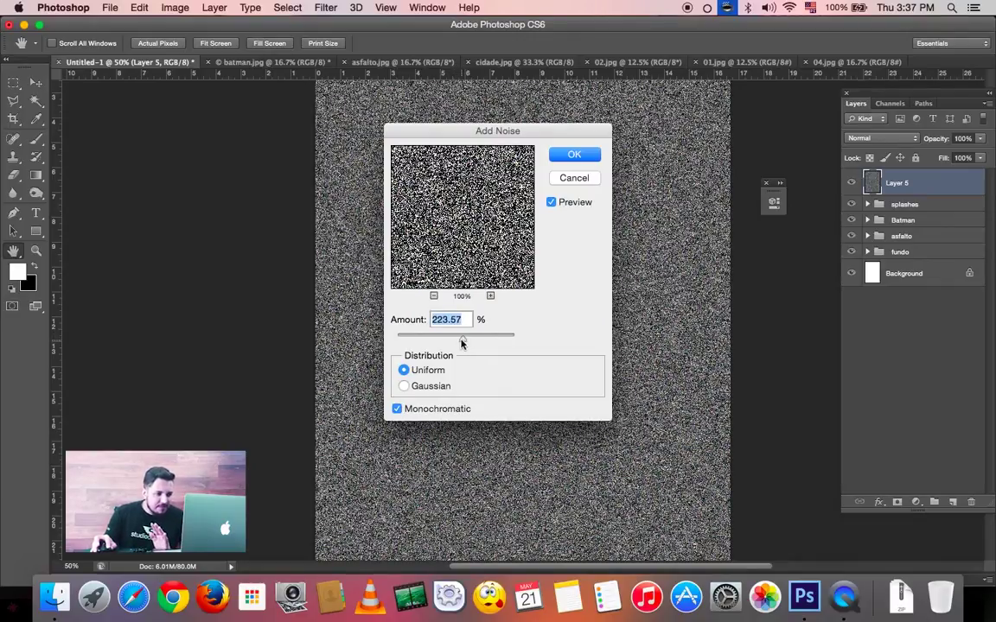
pyautogui.moveTo(462, 342); pyautogui.dragTo(456, 339)
pyautogui.click(563, 157)
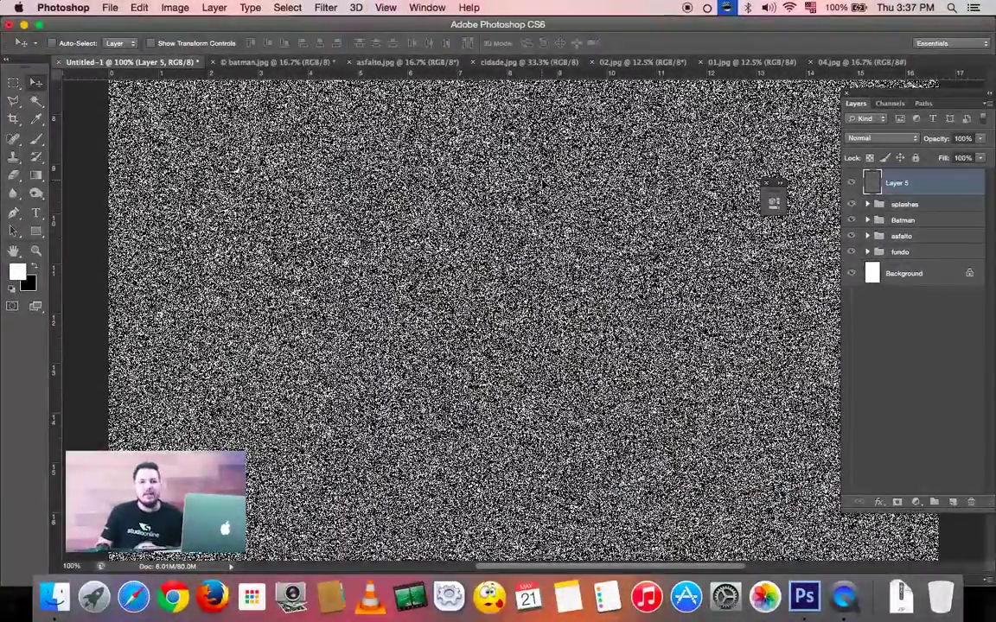
pyautogui.click(325, 8)
pyautogui.moveTo(345, 177)
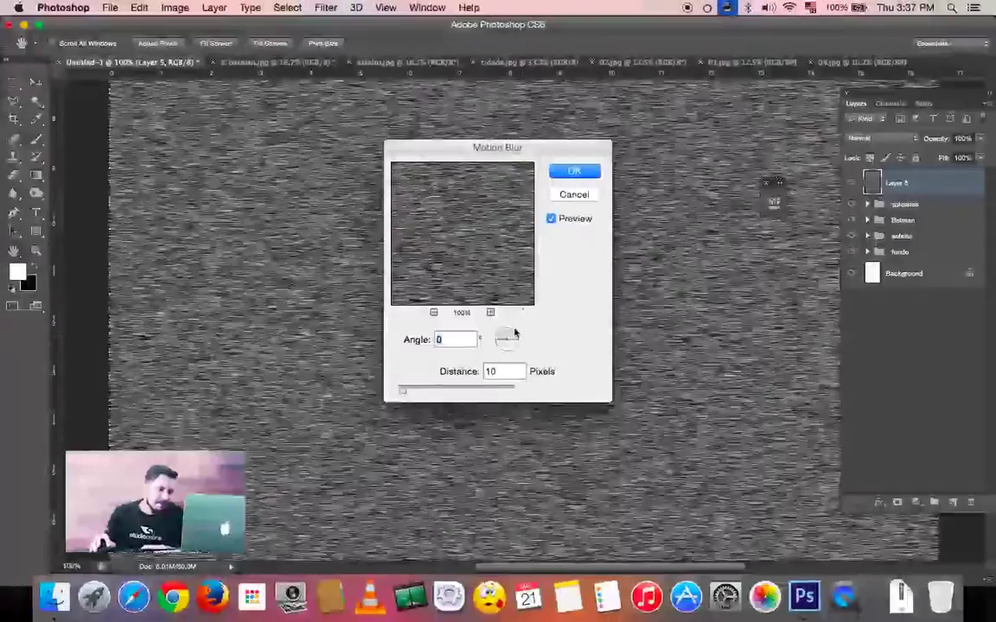
# Step: Motion-blur the noise into rain streaks at a 45° angle over 26 pixels
pyautogui.click(514, 333)
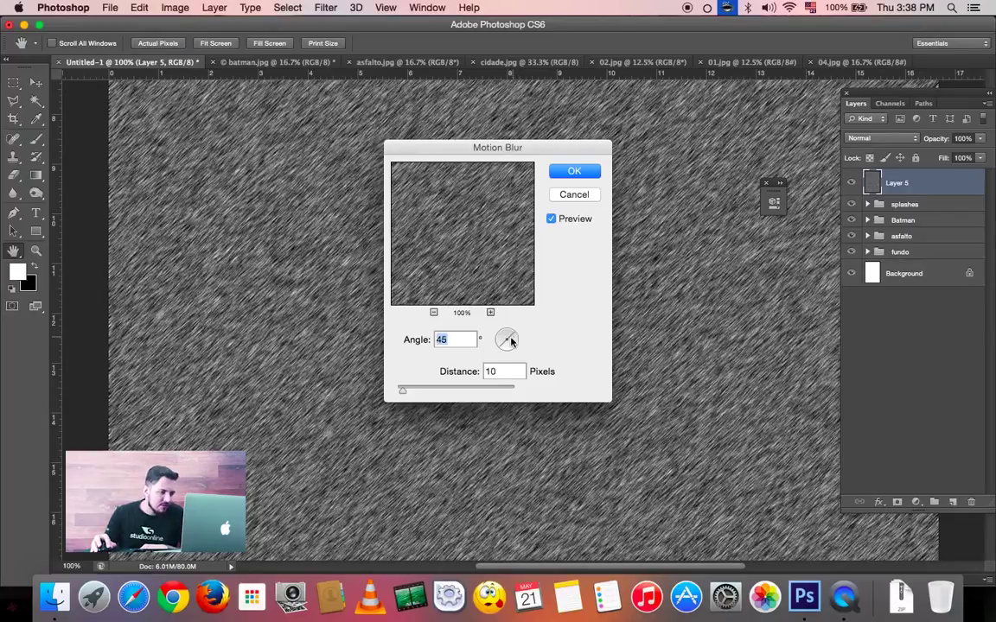
pyautogui.press('Tab')
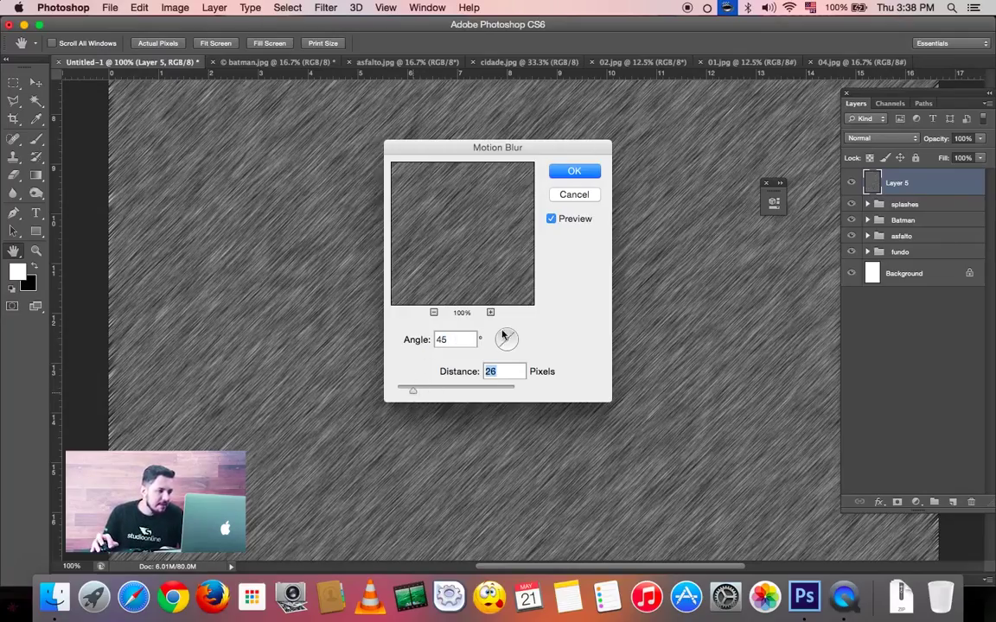
pyautogui.click(574, 173)
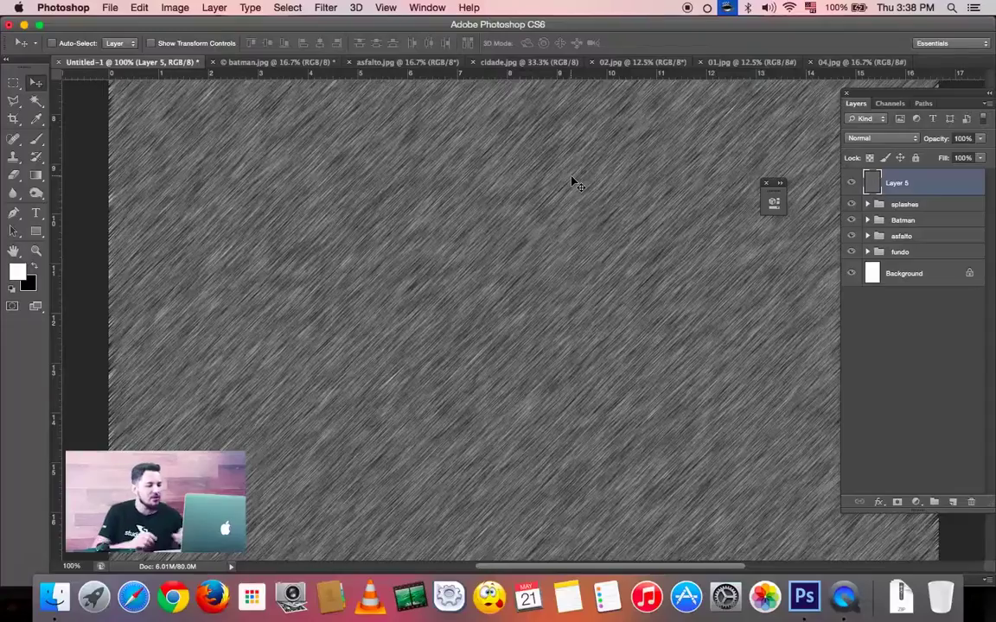
pyautogui.hotkey('ctrl', 'l')
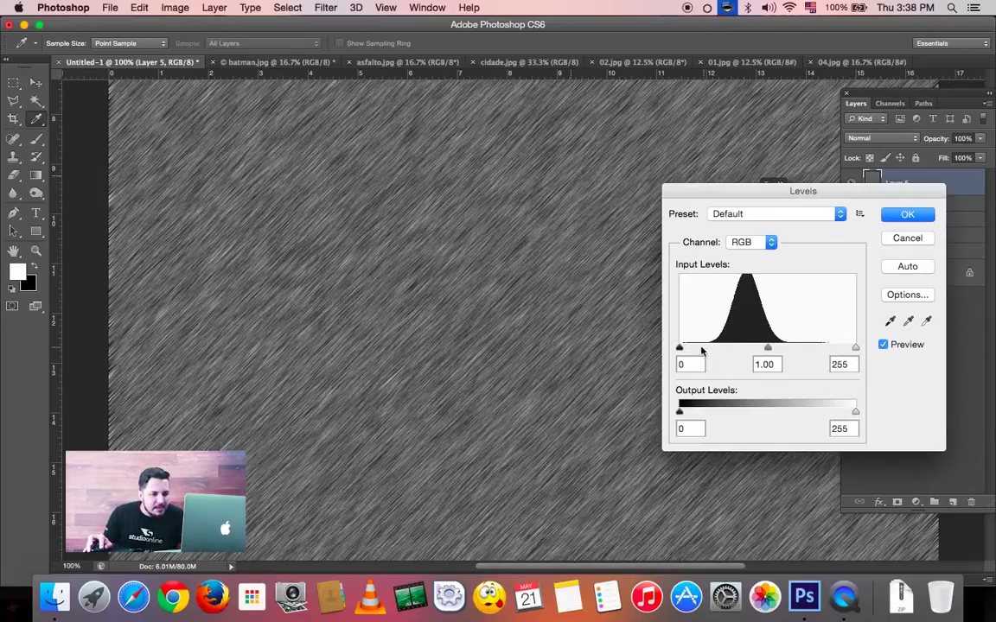
# Step: Set Layer 5's Levels input black point to 110 and white point to about 218
pyautogui.moveTo(681, 349); pyautogui.dragTo(741, 350)
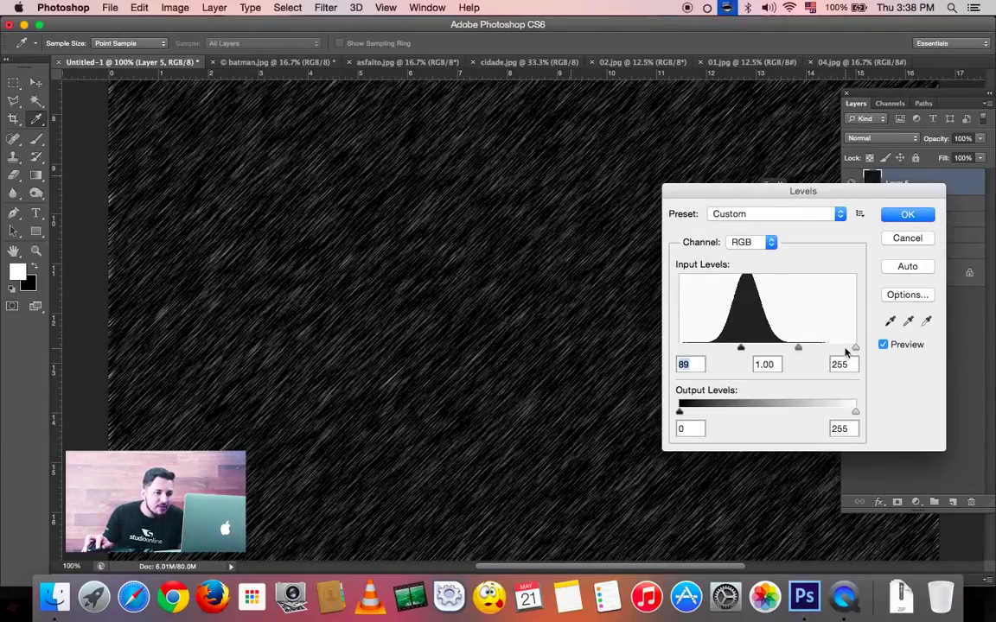
pyautogui.moveTo(850, 348)
pyautogui.mouseDown()
pyautogui.moveTo(799, 348)
pyautogui.moveTo(809, 348)
pyautogui.mouseUp()
pyautogui.moveTo(742, 350); pyautogui.dragTo(815, 349)
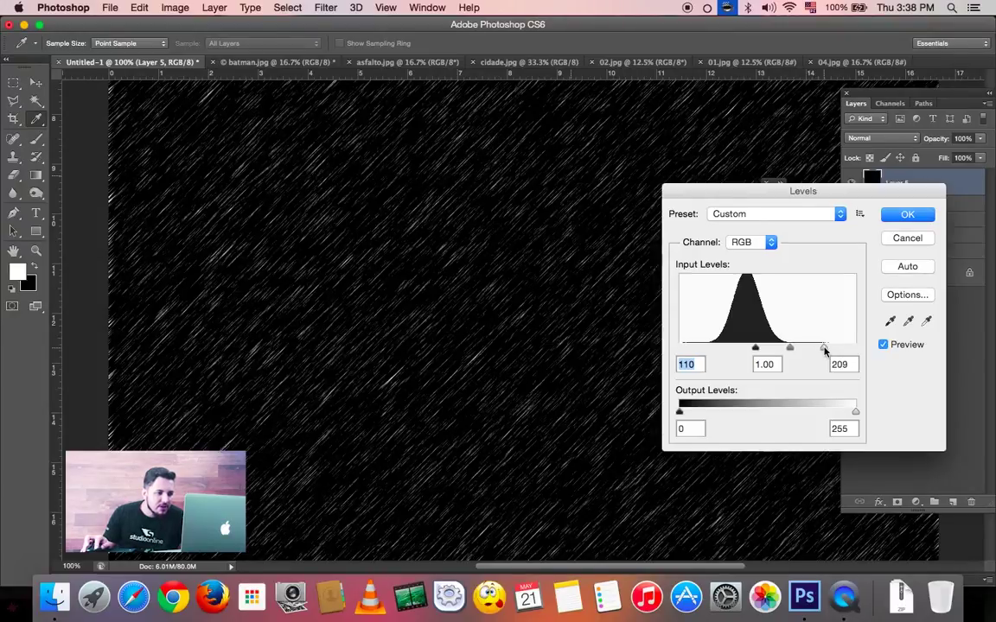
pyautogui.click(830, 350)
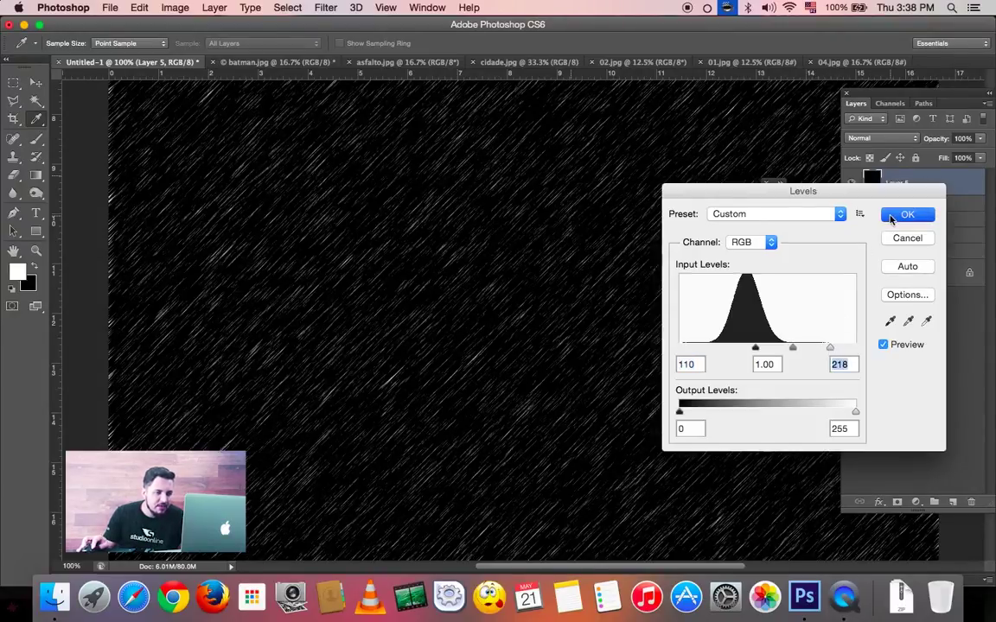
pyautogui.press('Return')
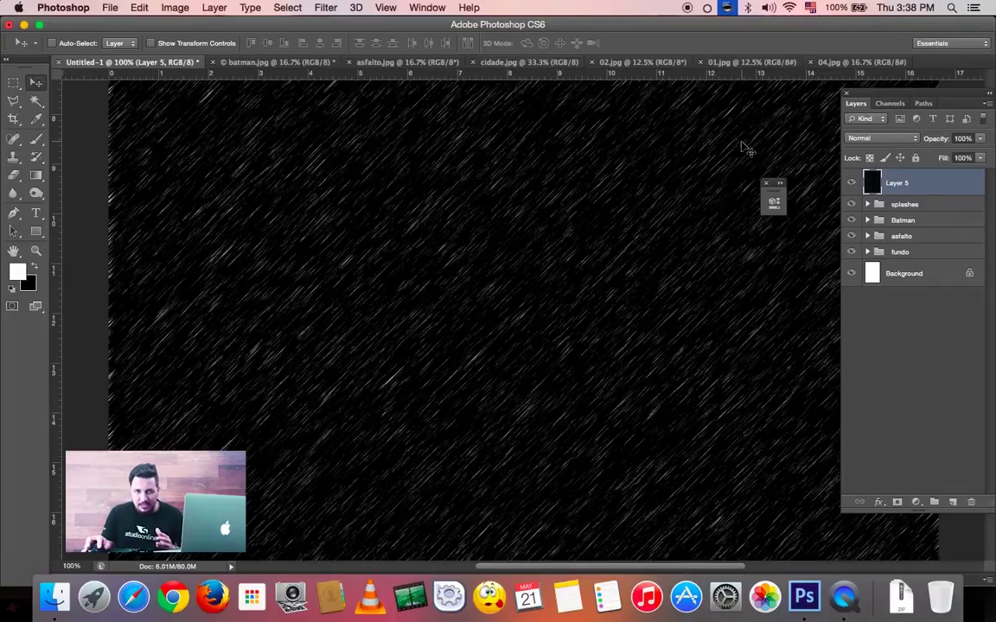
# Step: Set the rain layer, Layer 5, to Screen blend mode
pyautogui.click(861, 138)
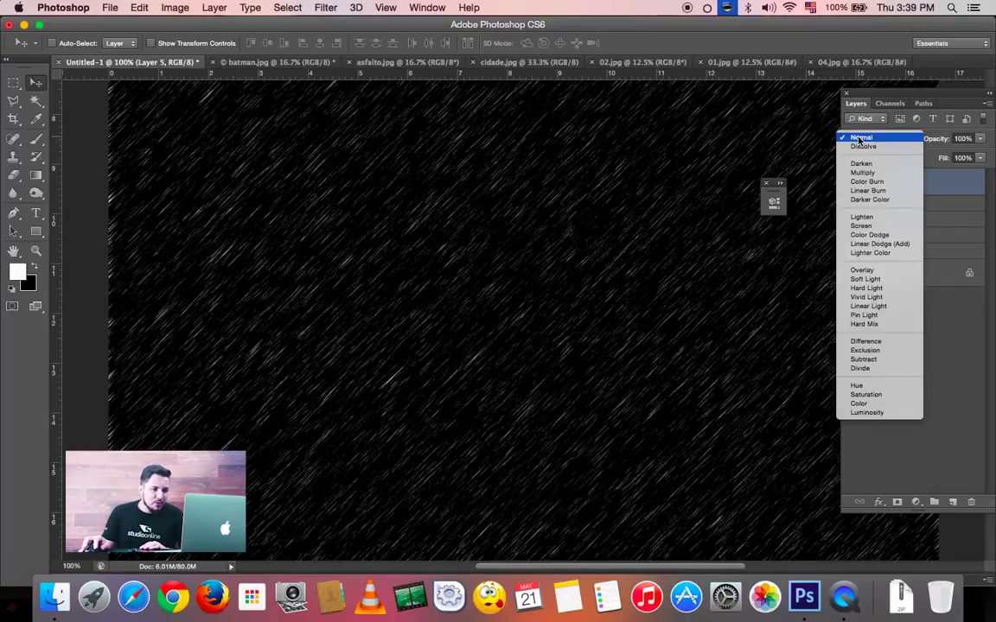
pyautogui.click(861, 226)
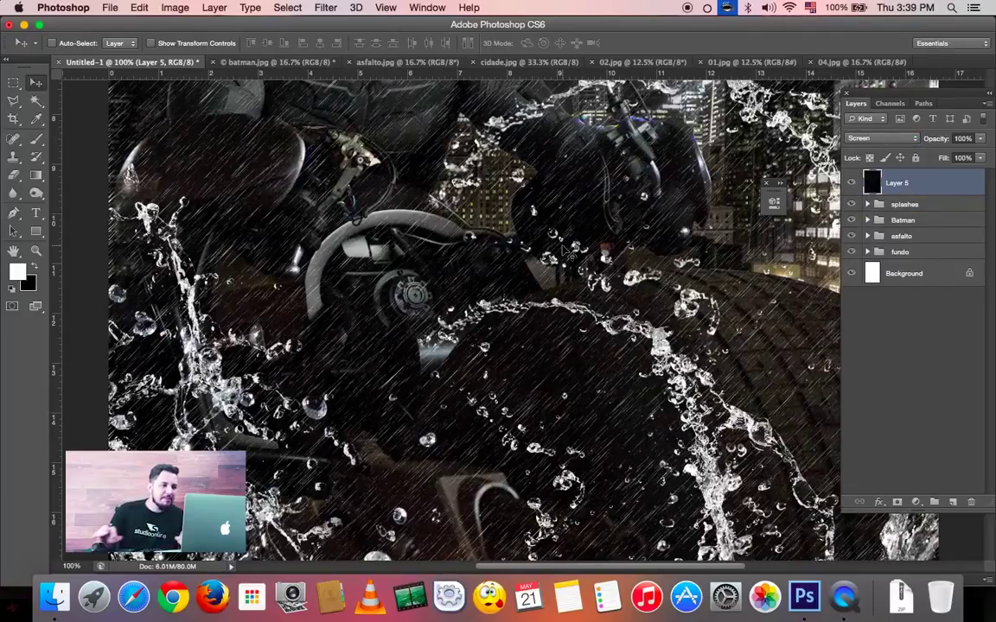
pyautogui.press('super+minus')
pyautogui.press('super+minus')
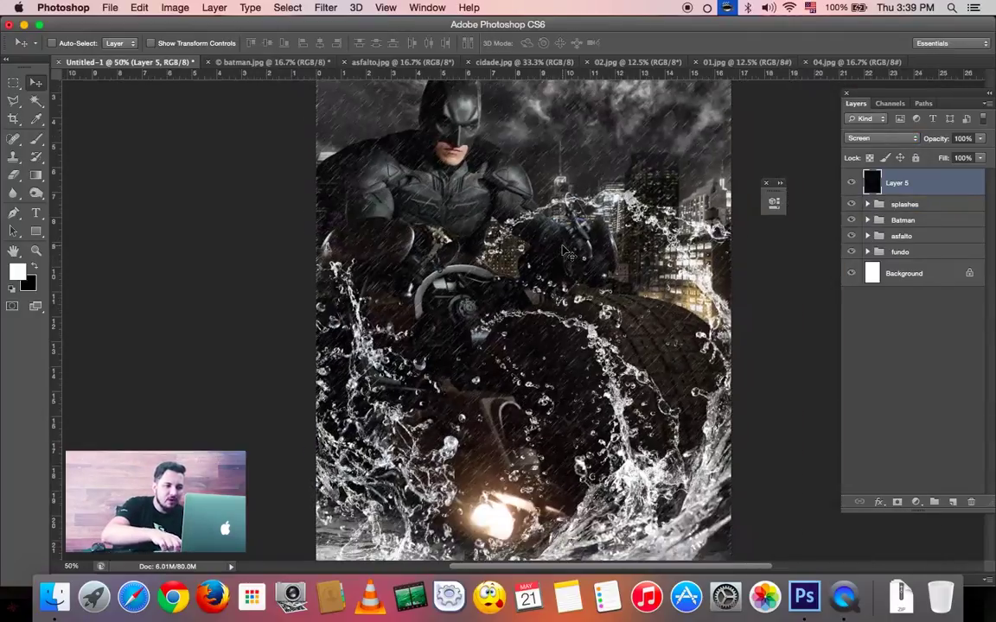
pyautogui.scroll(3, 553, 272)
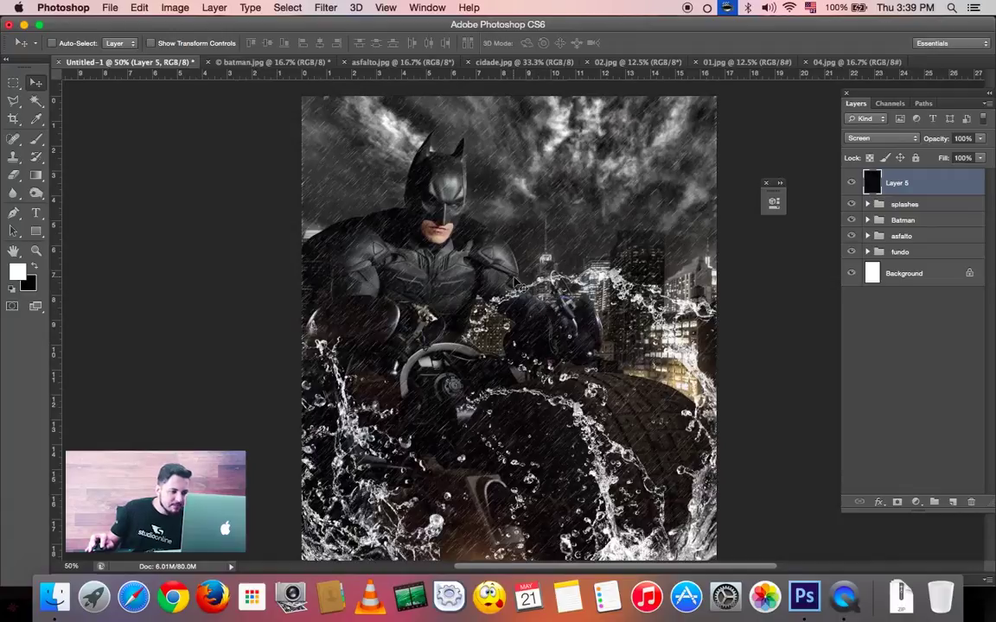
# Step: Scale the rain layer up about 121% to cover the whole image
pyautogui.press('super+t')
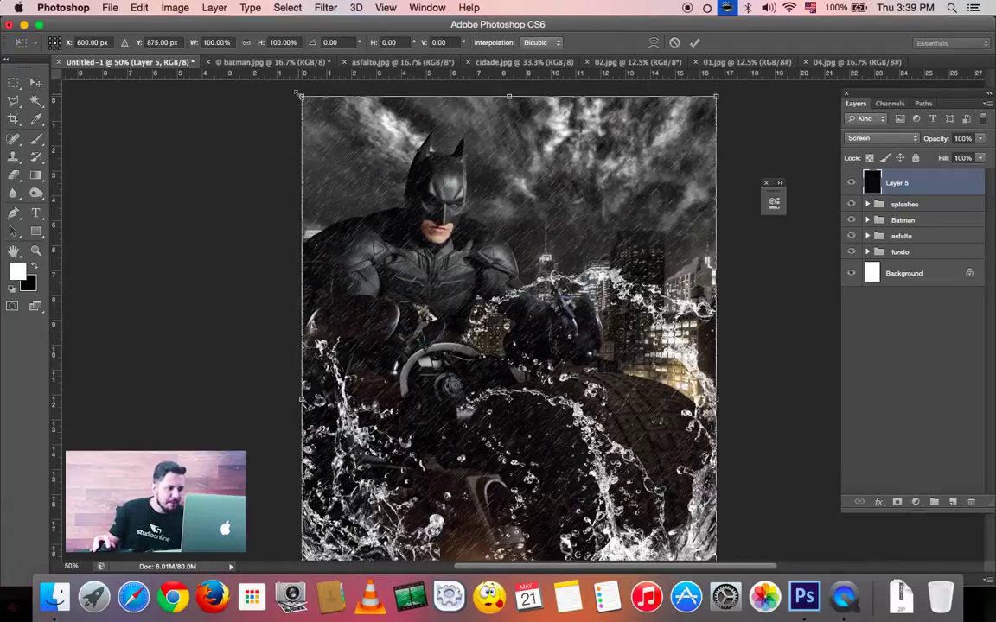
pyautogui.moveTo(298, 93); pyautogui.dragTo(278, 96)
pyautogui.press('Return')
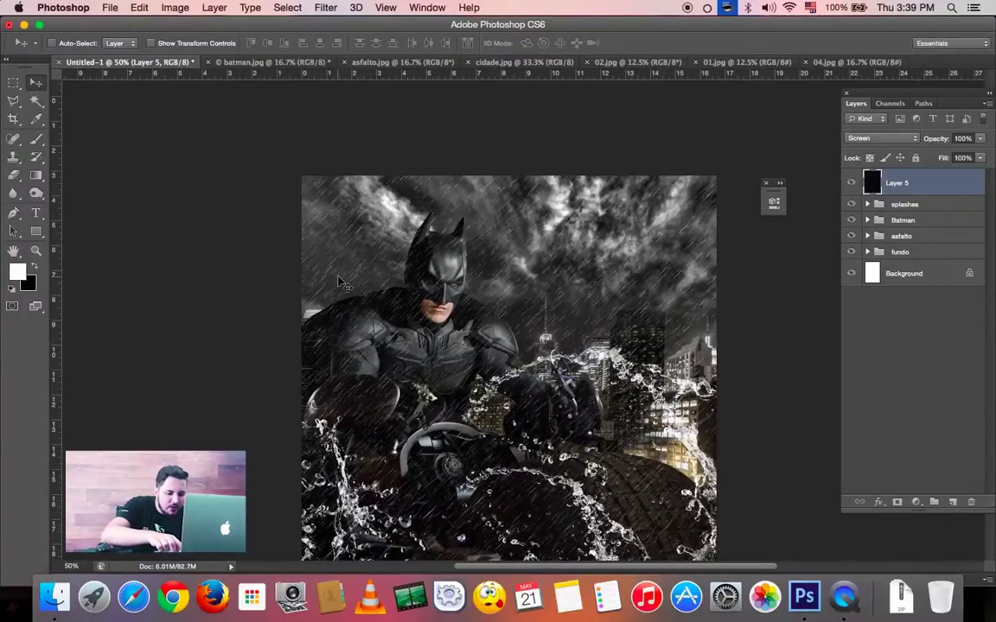
pyautogui.press('super+plus')
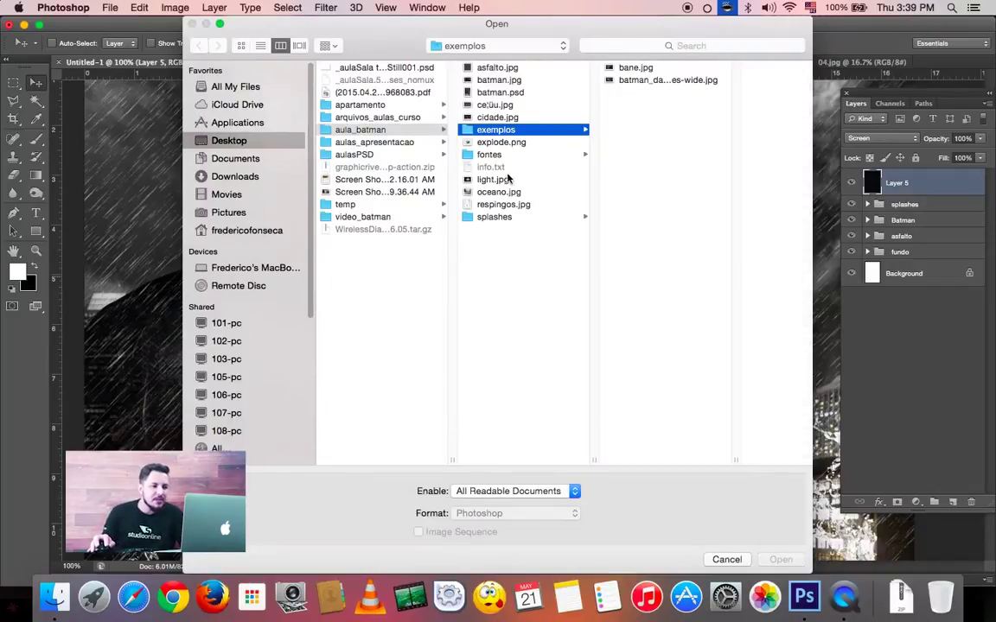
# Step: Open respingos.jpg from the aula_batman folder as a separate document
pyautogui.click(507, 207)
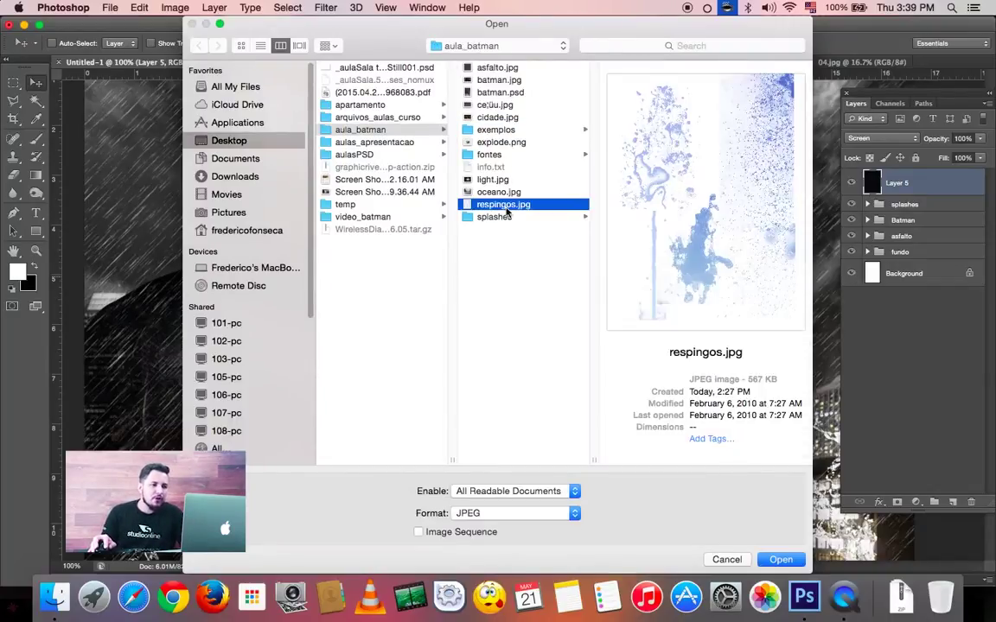
pyautogui.click(781, 561)
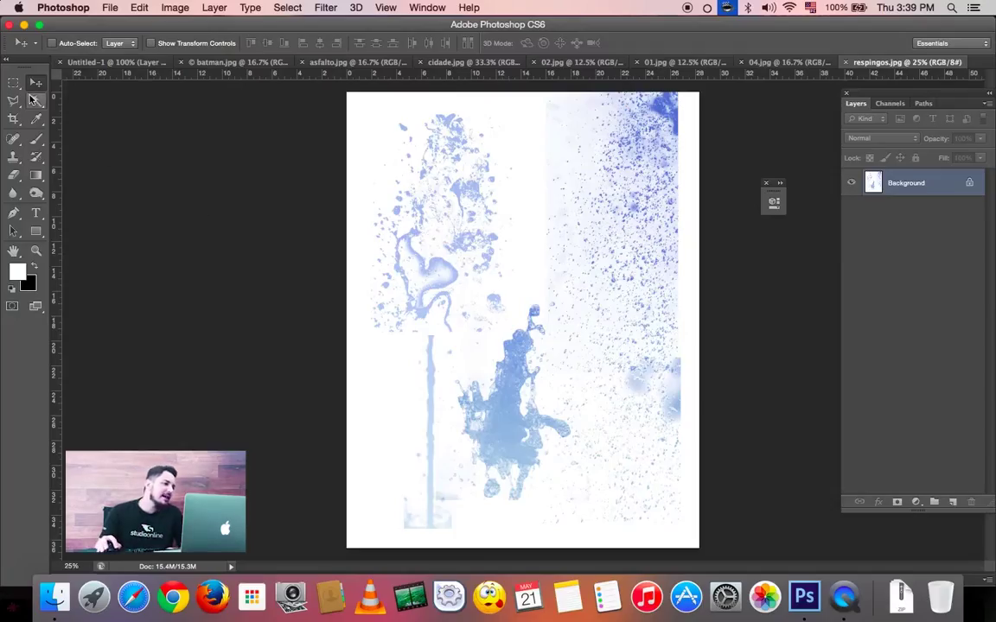
pyautogui.press('m')
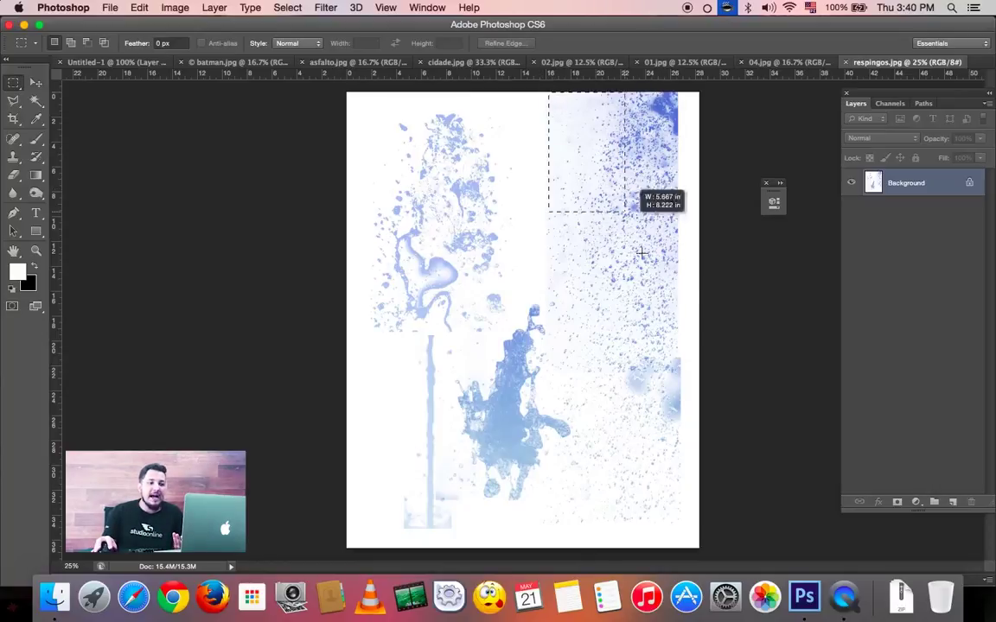
# Step: Marquee-select the right-hand droplet strip in respingos.jpg; a trial drop into the composite is undone
pyautogui.moveTo(641, 254); pyautogui.dragTo(677, 518)
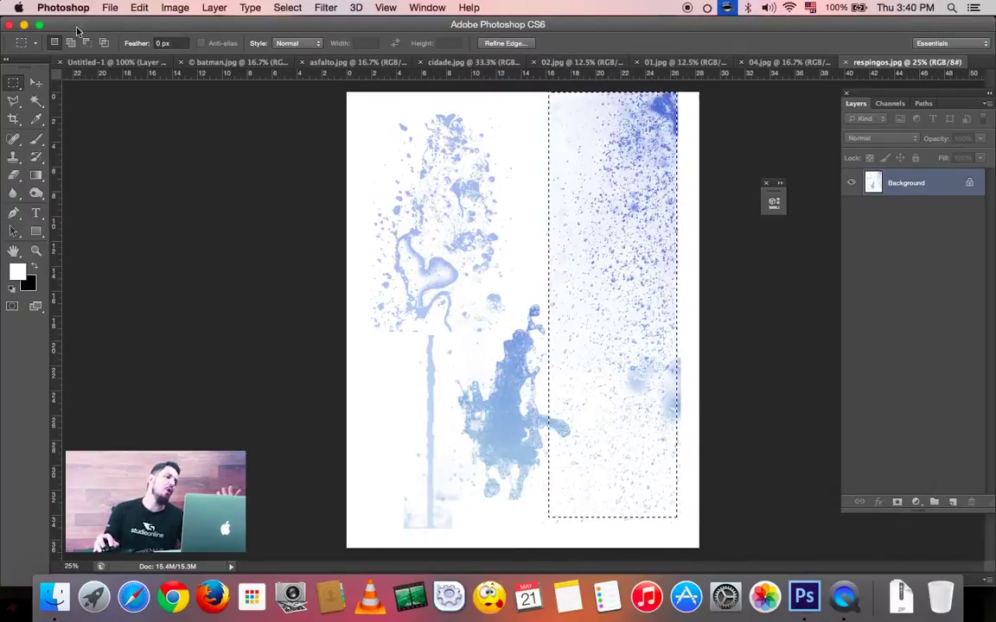
pyautogui.click(36, 83)
pyautogui.moveTo(569, 298); pyautogui.dragTo(115, 63)
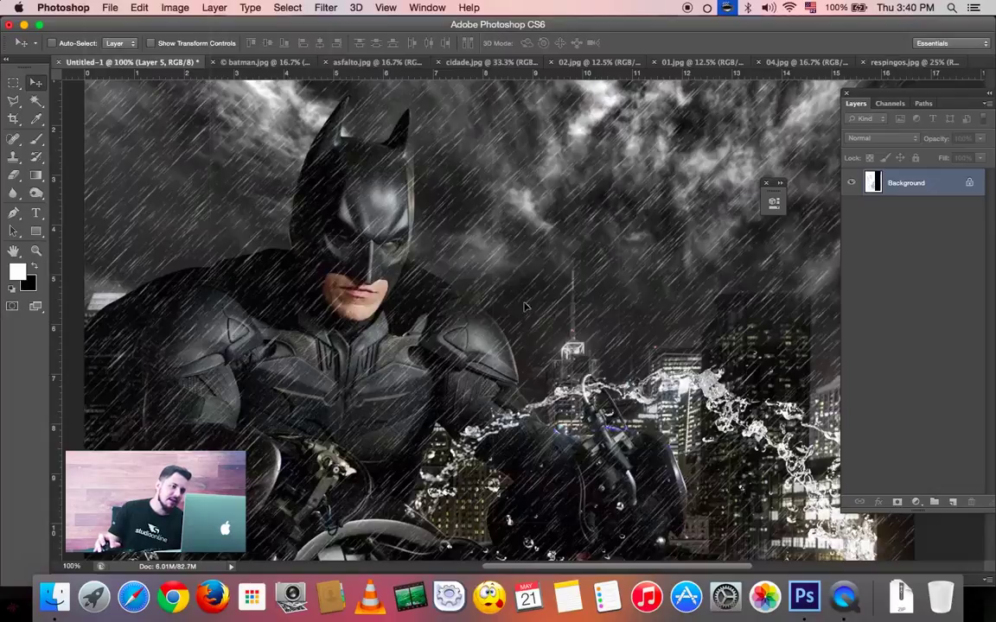
pyautogui.moveTo(524, 306); pyautogui.dragTo(525, 309)
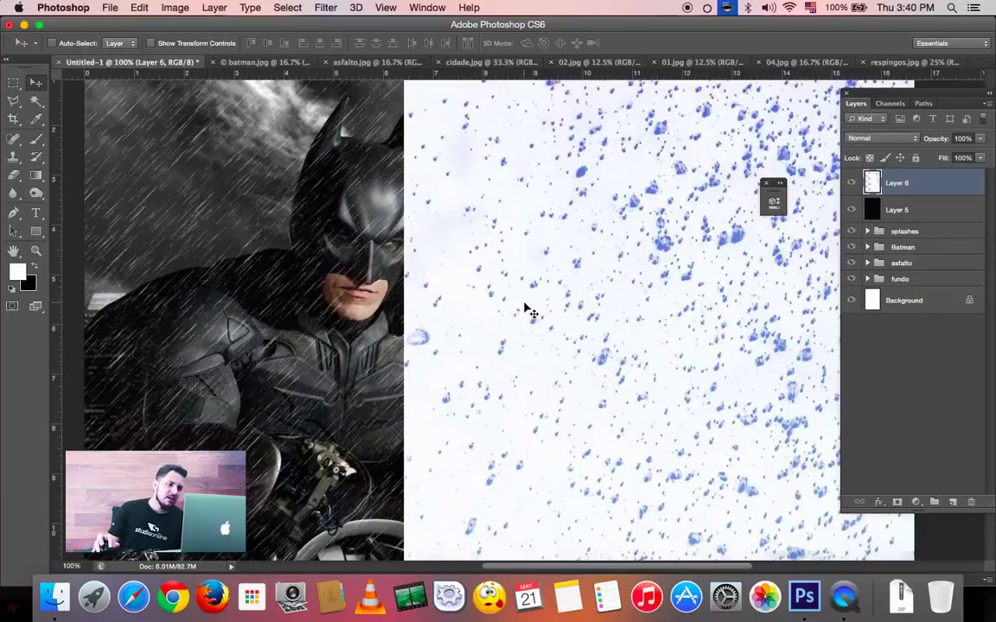
pyautogui.hotkey('ctrl', 'z')
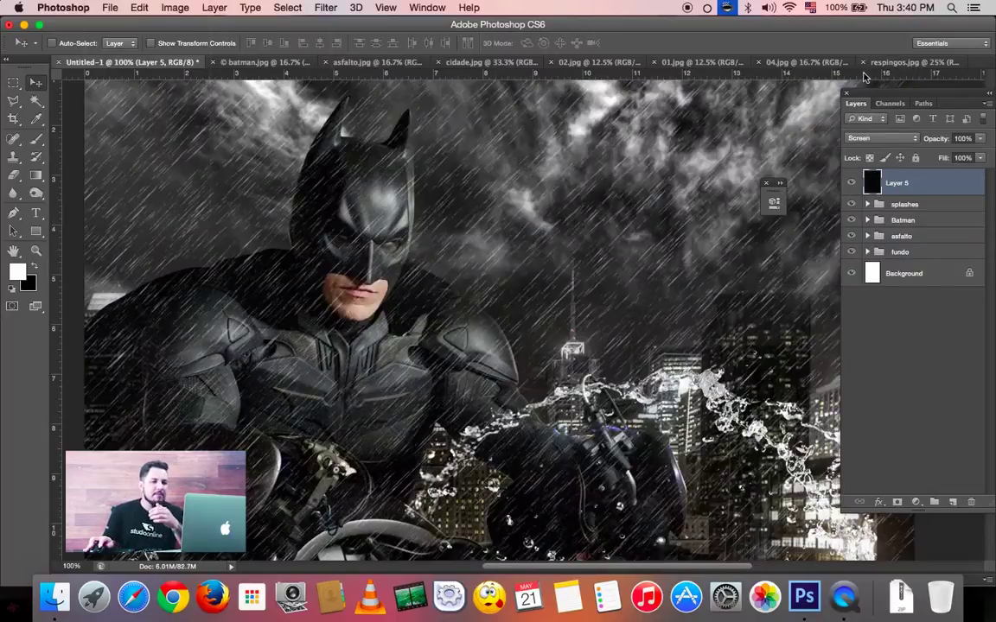
pyautogui.click(872, 66)
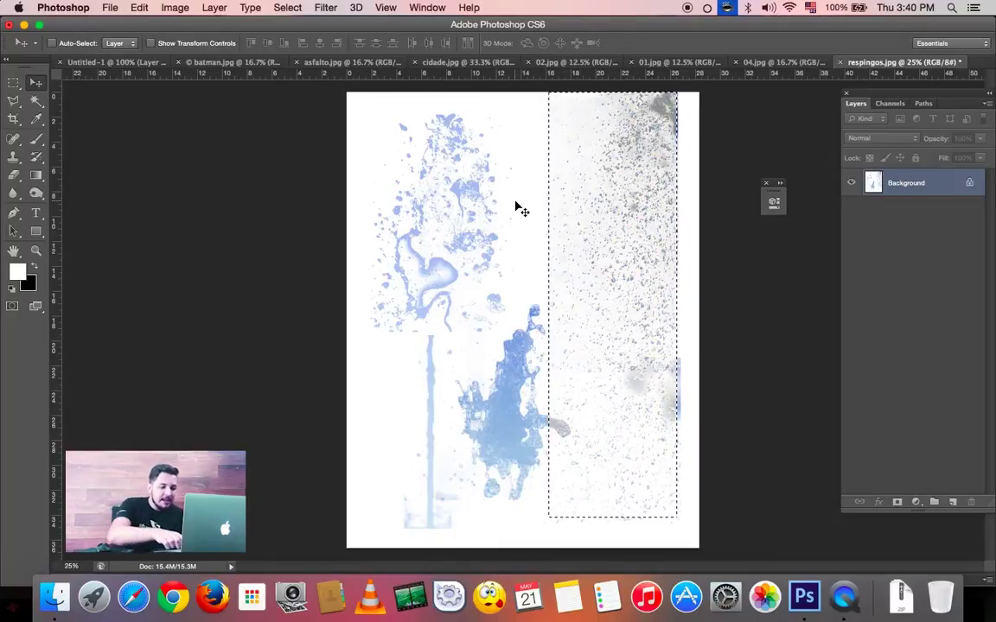
# Step: Invert the droplet strip, apply Levels with input levels 10 and 127, then close respingos.jpg
pyautogui.press('super+i')
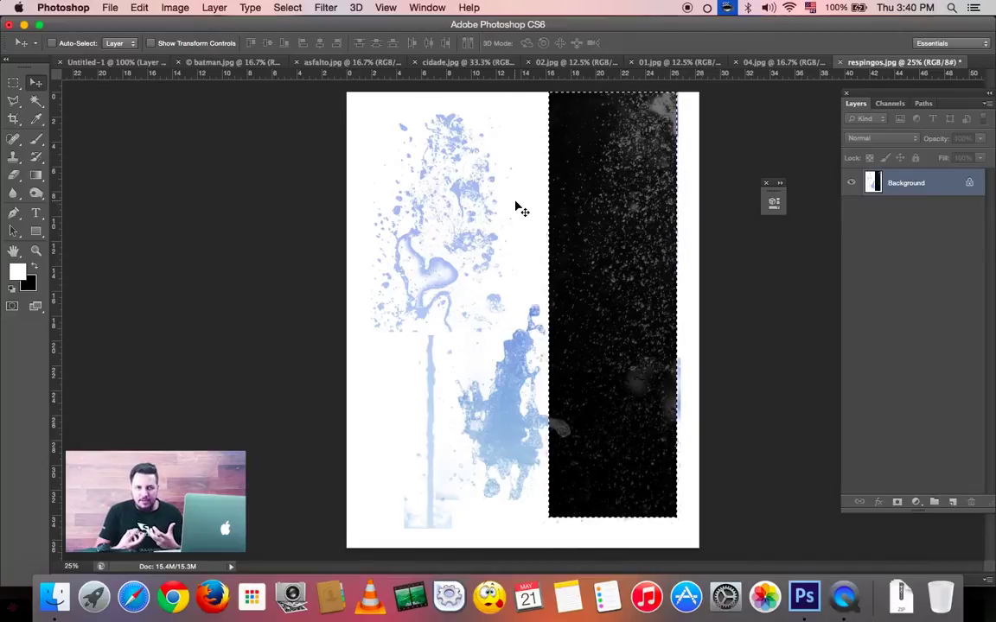
pyautogui.press('super+l')
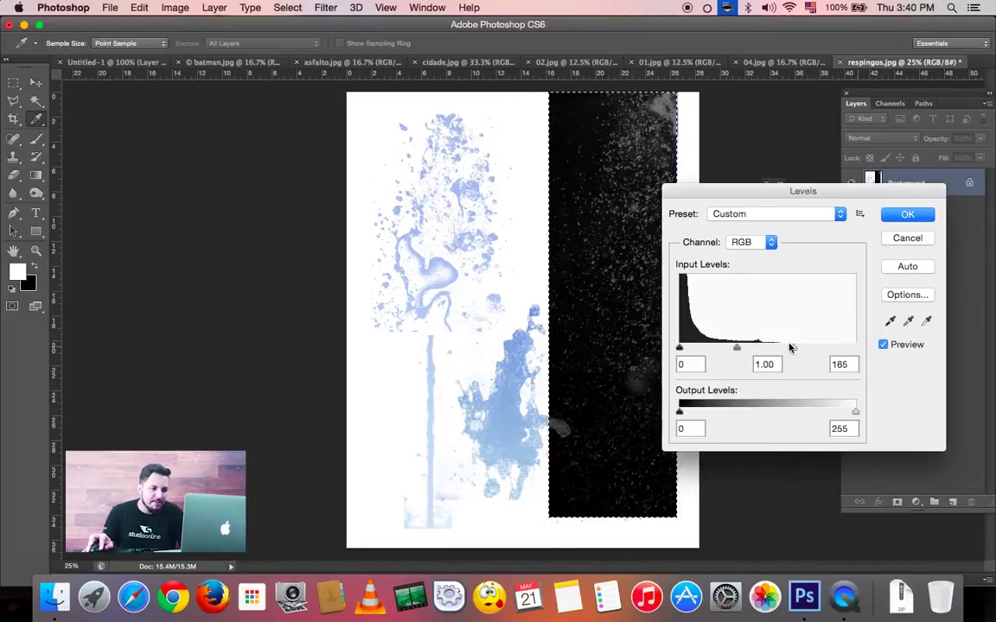
pyautogui.moveTo(789, 347); pyautogui.dragTo(770, 347)
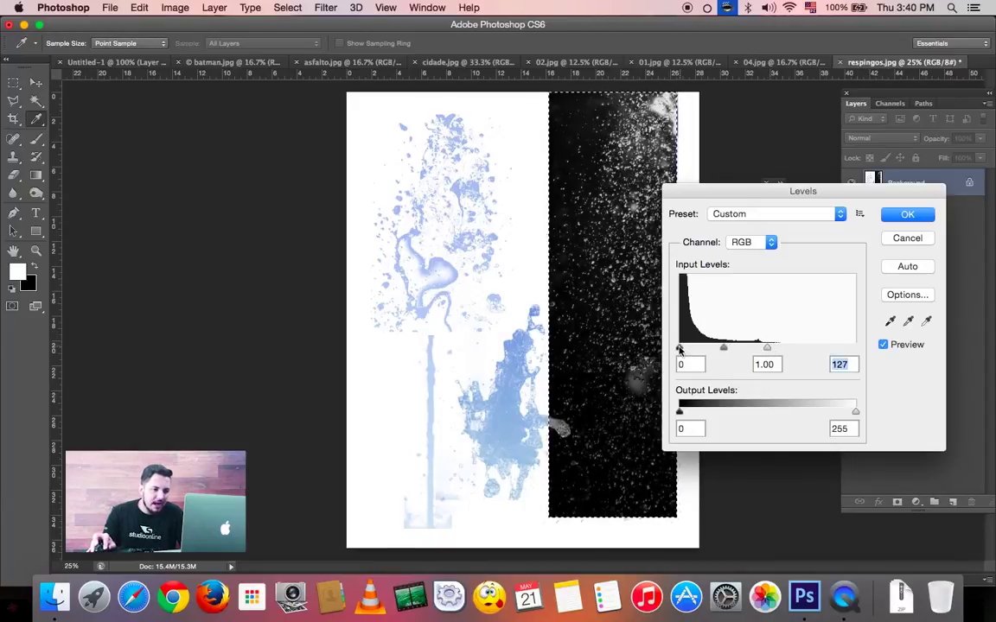
pyautogui.moveTo(680, 348); pyautogui.dragTo(686, 349)
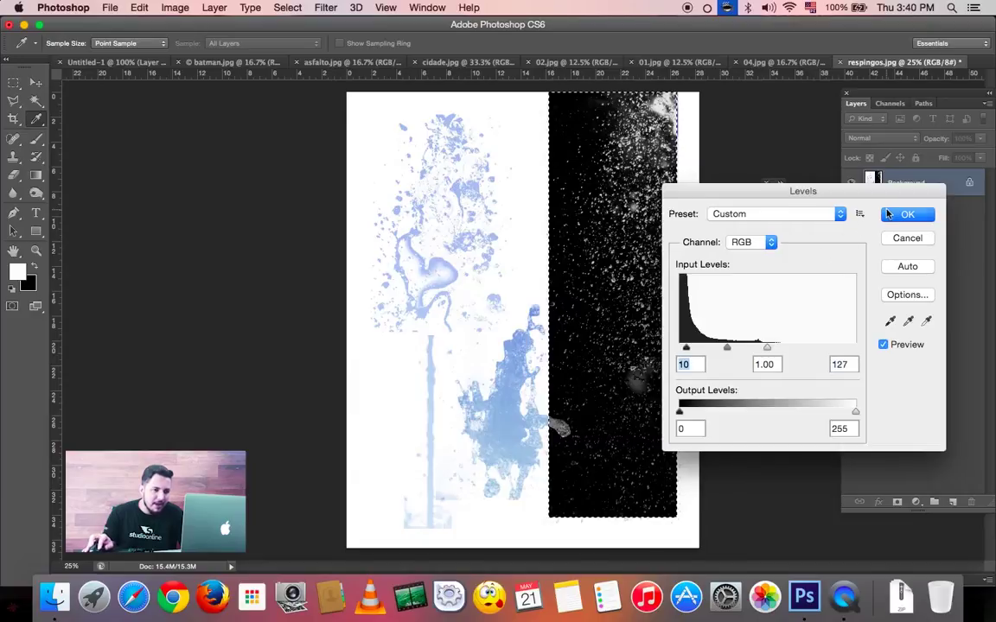
pyautogui.click(887, 214)
pyautogui.press('super+w')
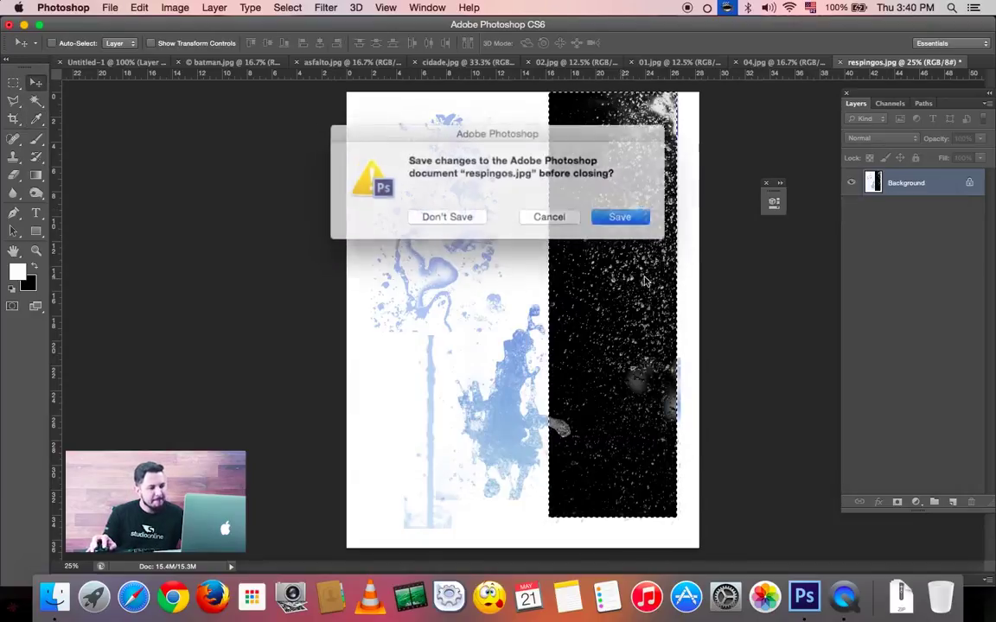
pyautogui.click(451, 213)
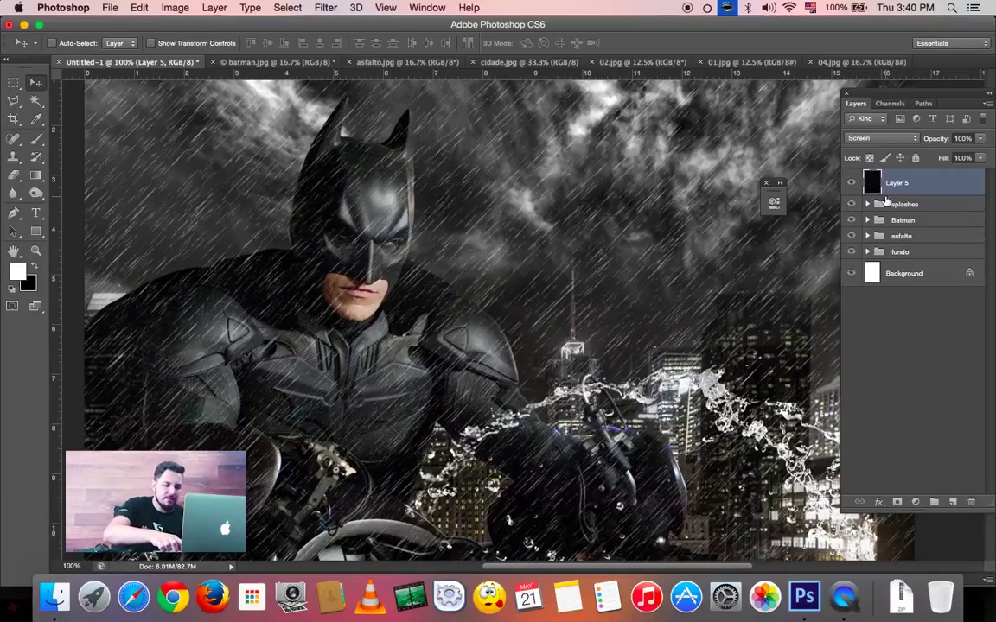
# Step: Zoom out and scroll around to view the whole Batman composite
pyautogui.press('super+minus')
pyautogui.press('super+minus')
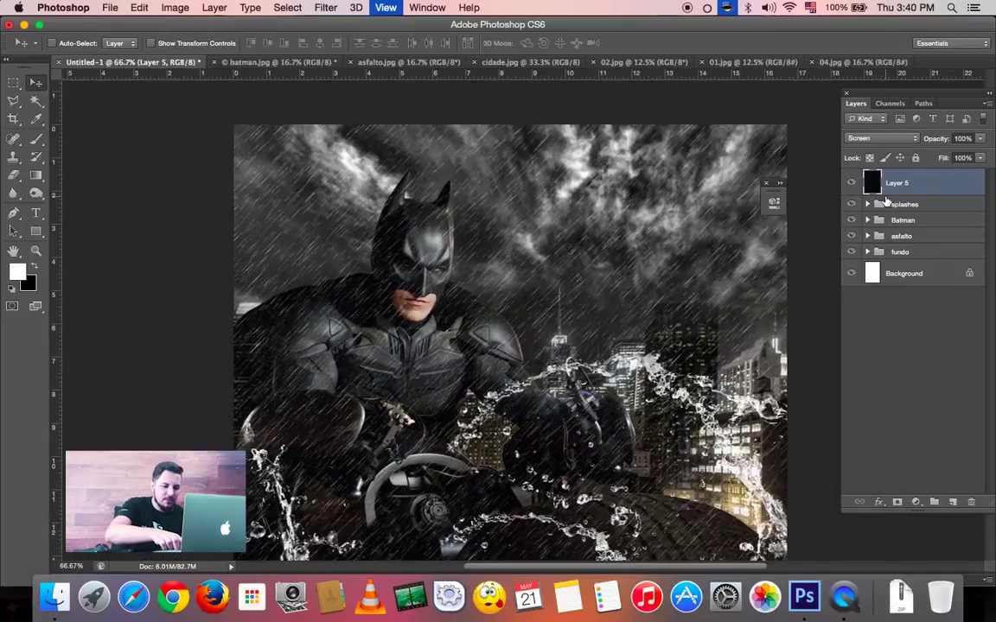
pyautogui.scroll(-2, 709, 203)
pyautogui.scroll(-2, 630, 181)
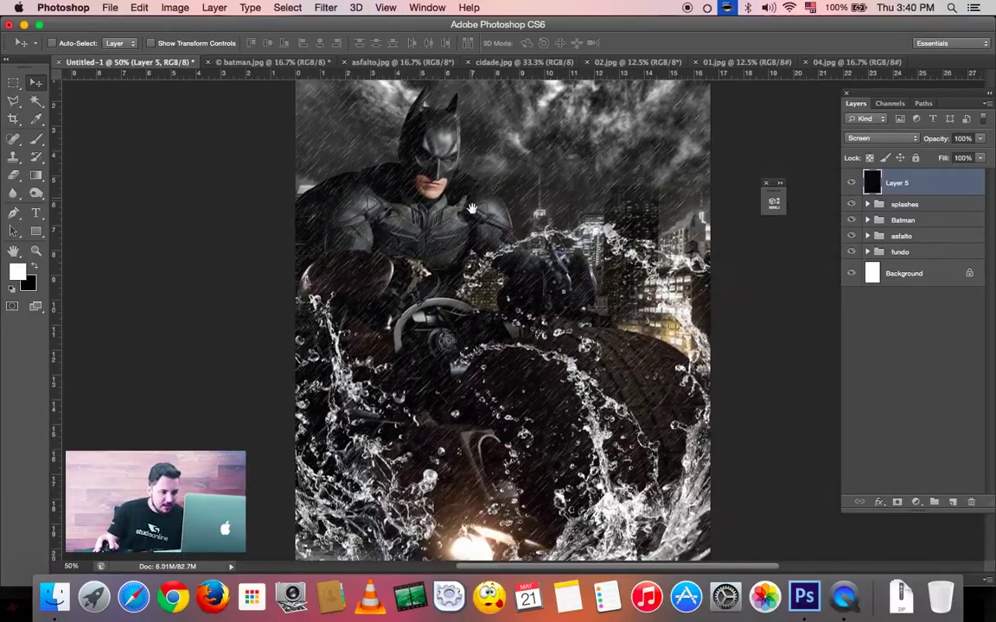
pyautogui.scroll(-2, 553, 164)
pyautogui.scroll(-2, 473, 141)
pyautogui.scroll(-3, 479, 172)
pyautogui.scroll(-4, 489, 216)
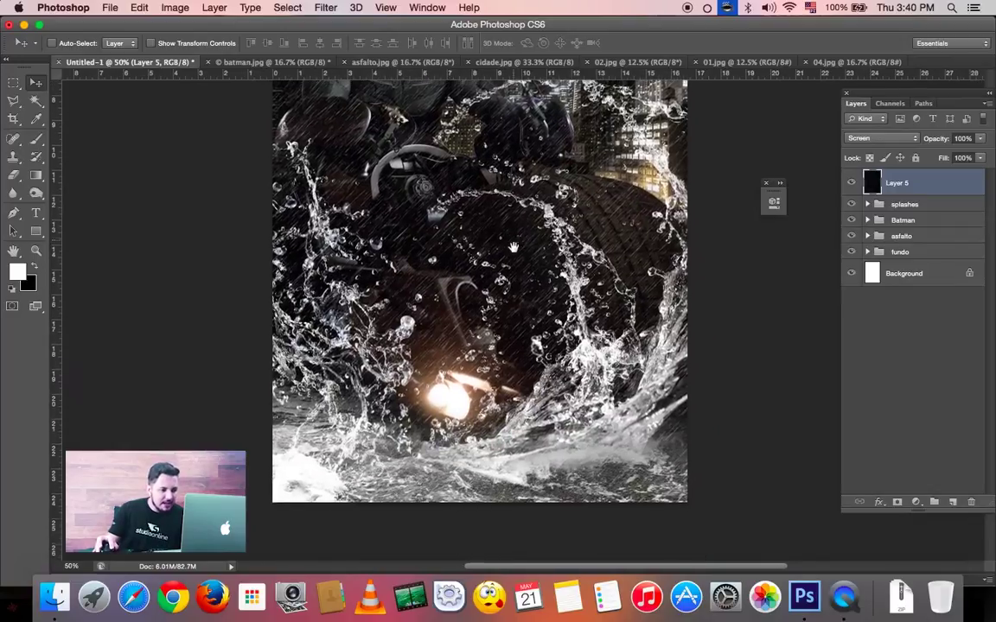
pyautogui.scroll(8, 497, 268)
pyautogui.scroll(2, 506, 322)
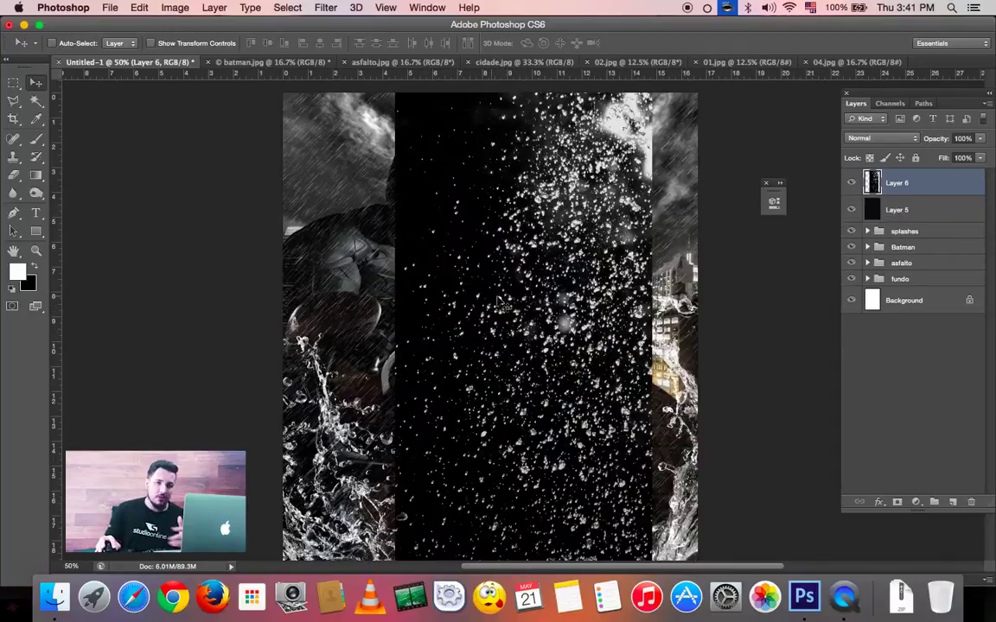
# Step: Set Layer 6 to Screen, rotate it 90° and scale it to about 34% over Batman's head
pyautogui.click(858, 139)
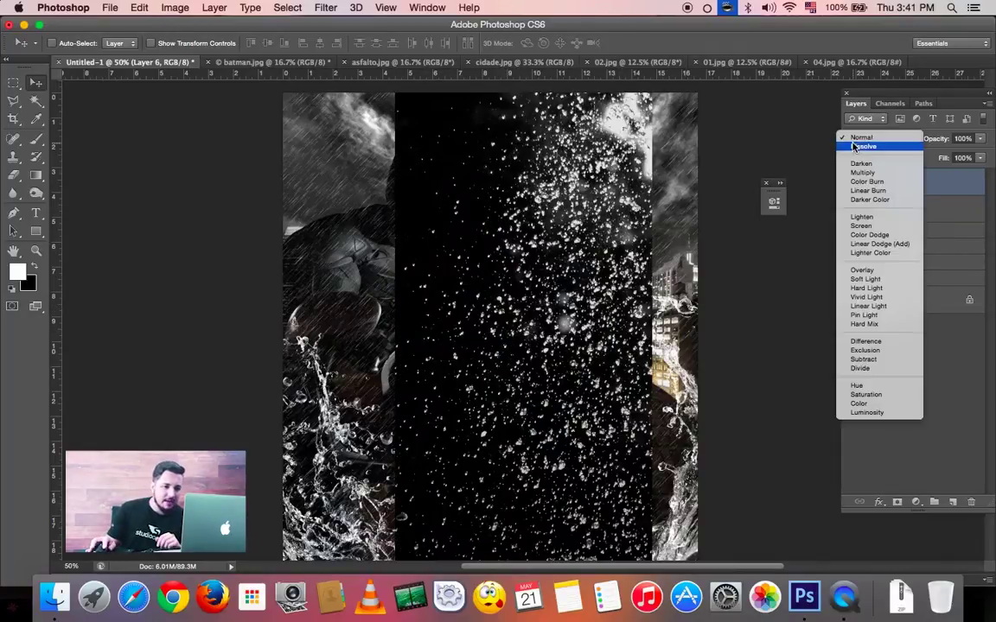
pyautogui.click(861, 227)
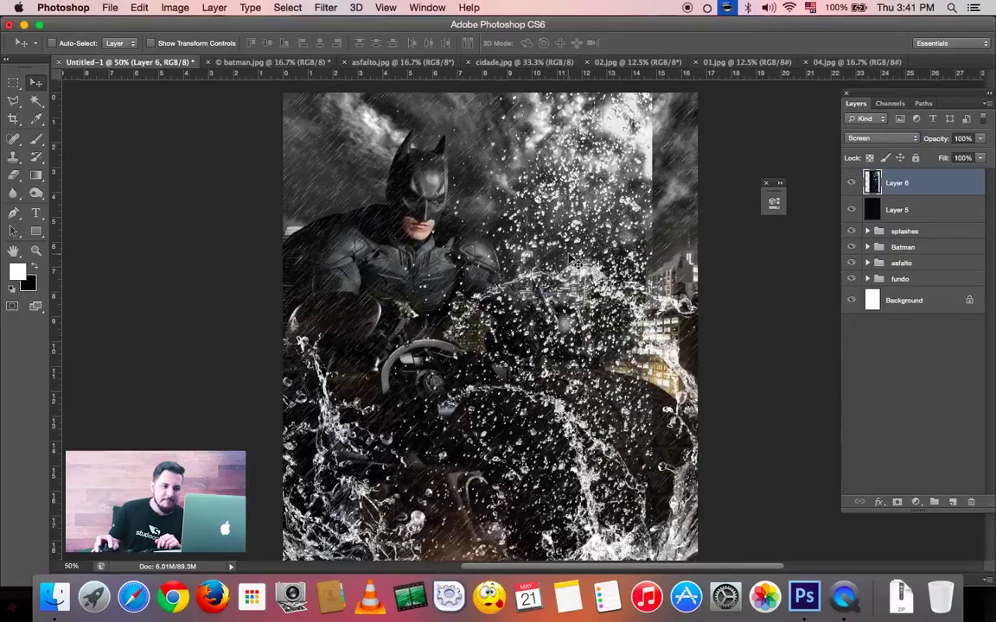
pyautogui.hotkey('ctrl', 't')
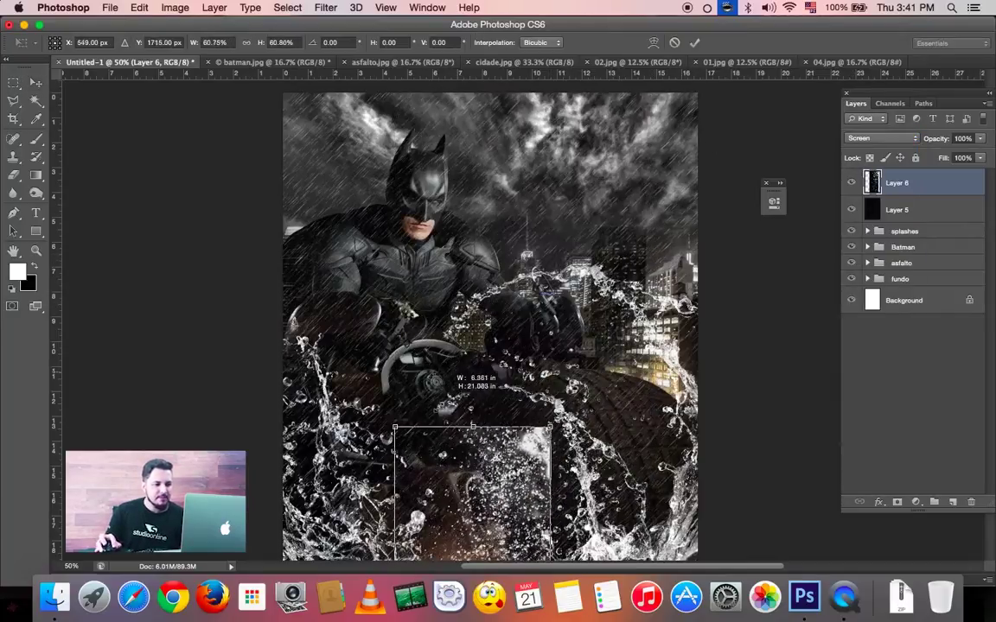
pyautogui.moveTo(650, 93)
pyautogui.mouseDown()
pyautogui.moveTo(547, 441)
pyautogui.moveTo(679, 532)
pyautogui.mouseUp()
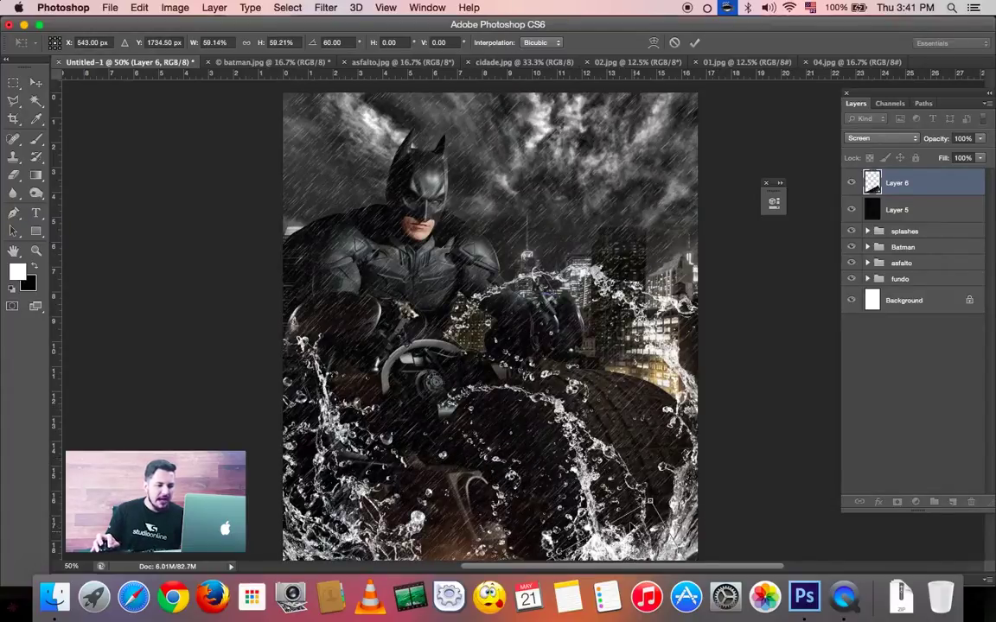
pyautogui.moveTo(649, 500)
pyautogui.mouseDown()
pyautogui.moveTo(566, 140)
pyautogui.moveTo(664, 239)
pyautogui.mouseUp()
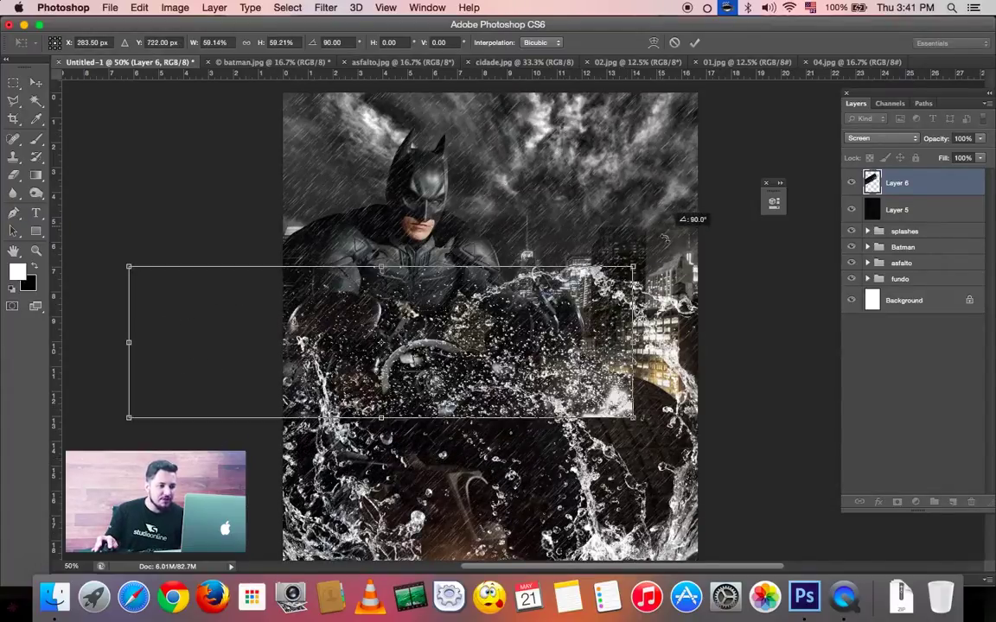
pyautogui.moveTo(537, 316); pyautogui.dragTo(519, 200)
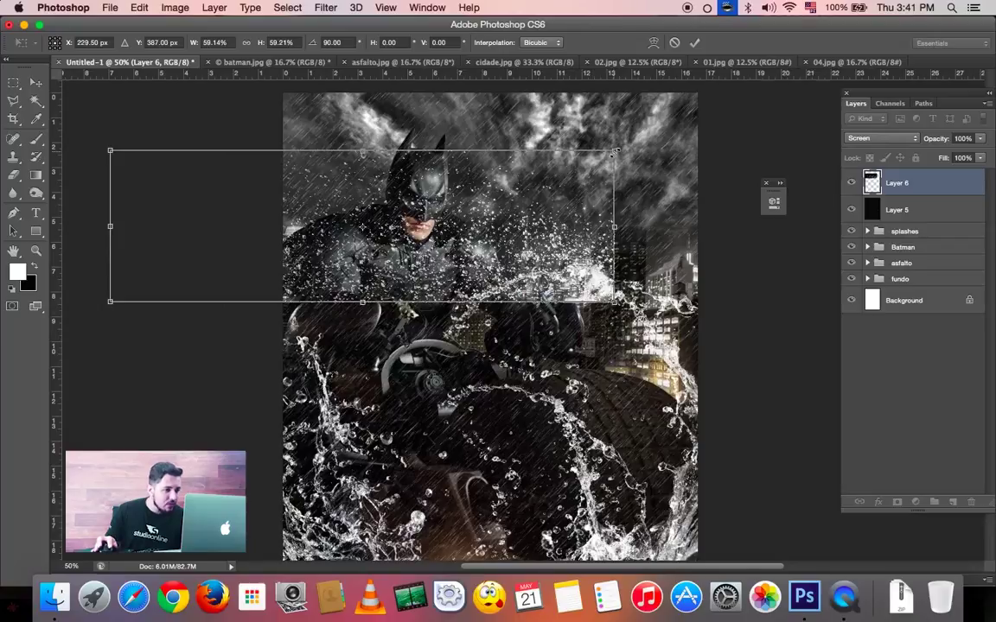
pyautogui.moveTo(614, 151)
pyautogui.mouseDown()
pyautogui.moveTo(412, 208)
pyautogui.moveTo(442, 184)
pyautogui.mouseUp()
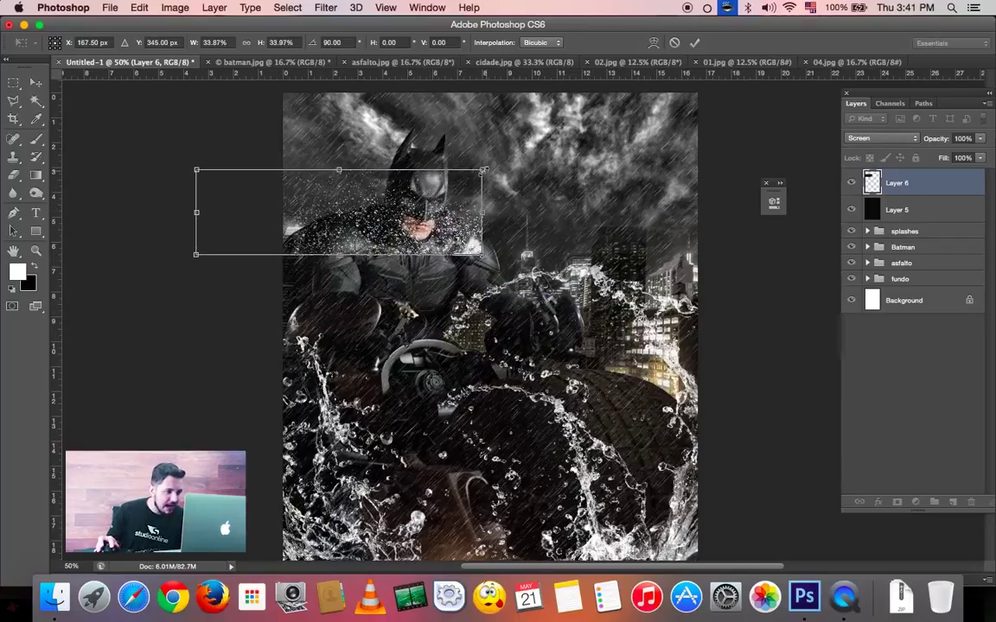
pyautogui.press('Return')
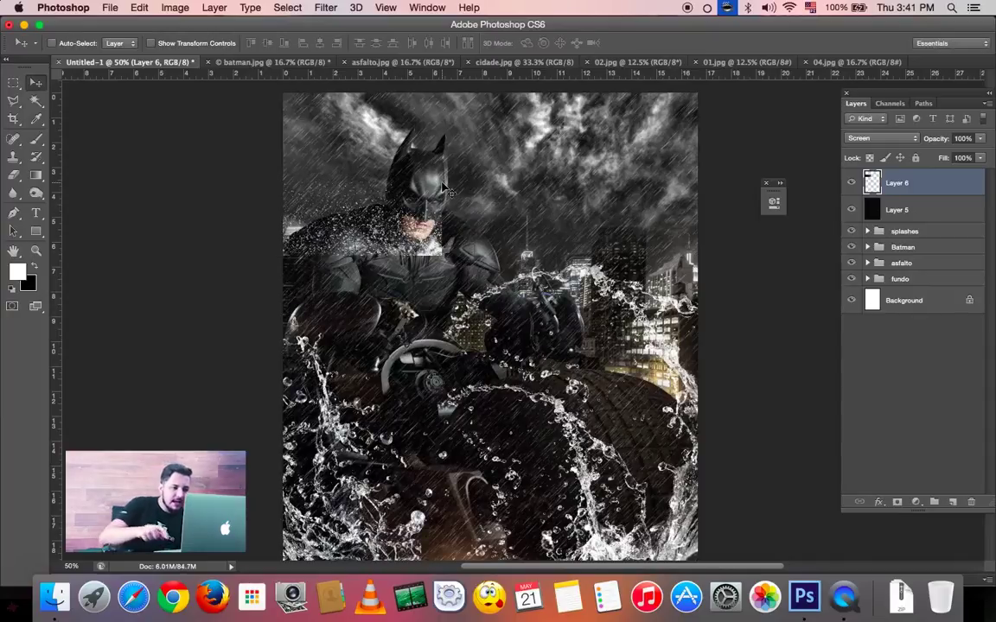
# Step: Duplicate Layer 6, hide the copy, reselect Layer 6 and zoom to 100%
pyautogui.hotkey('ctrl', 'j')
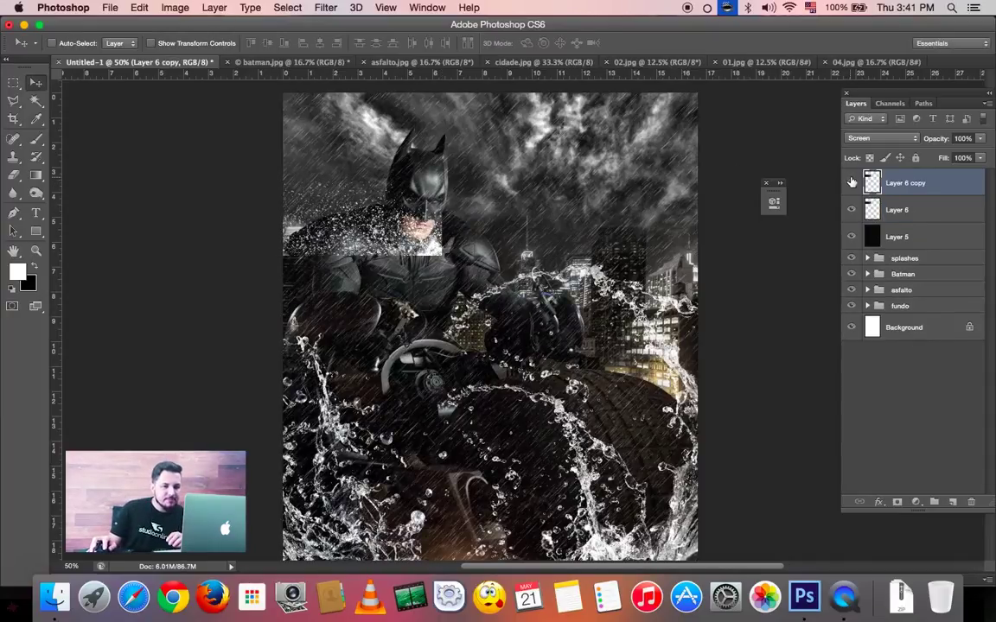
pyautogui.click(852, 183)
pyautogui.click(892, 209)
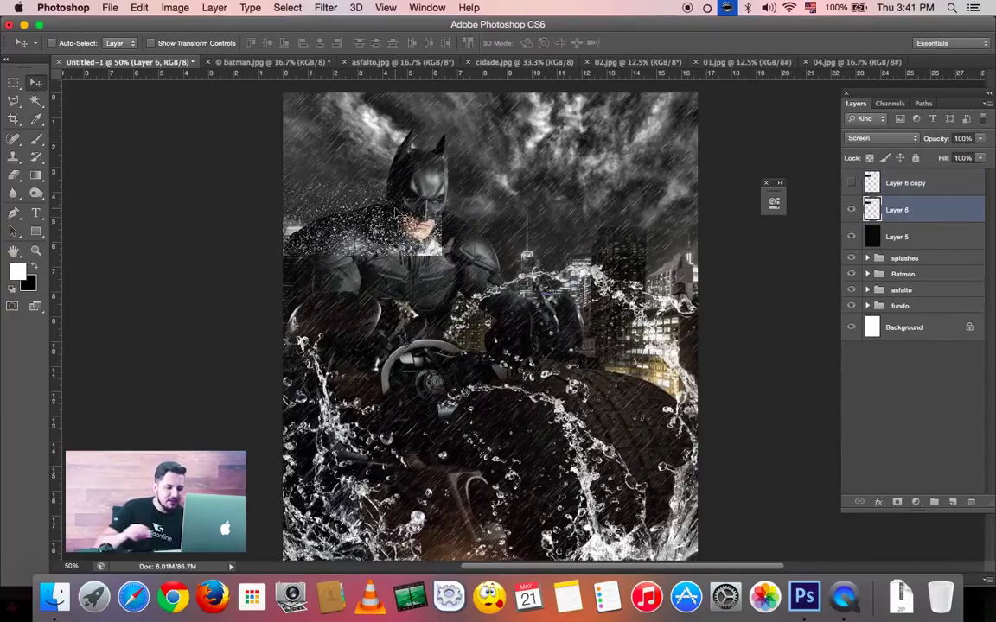
pyautogui.press('super+equal')
pyautogui.press('super+equal')
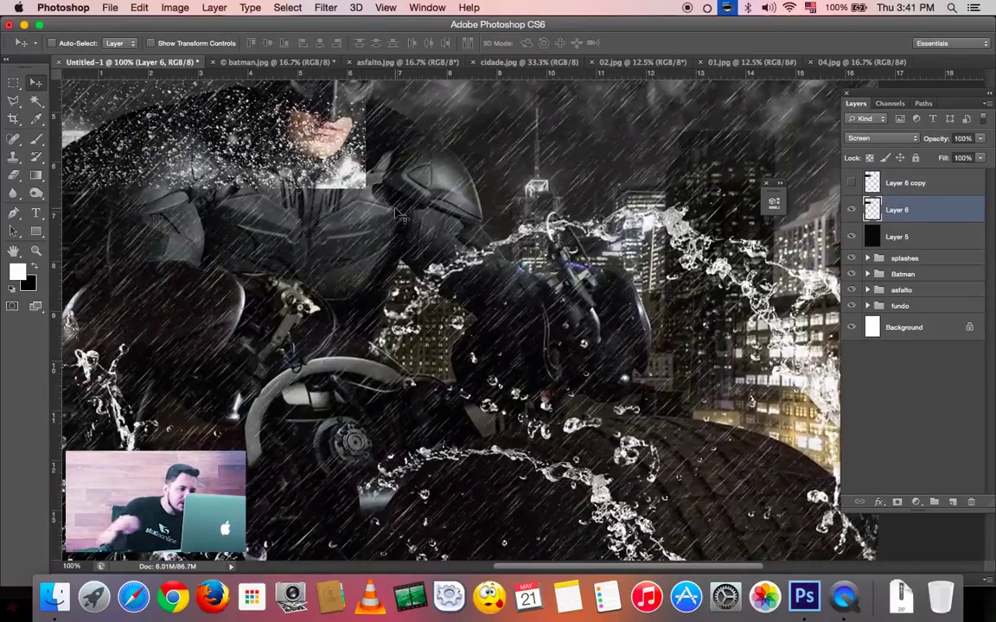
# Step: Mask Layer 6's droplets off Batman's face with a 175 brush, then place a copy over the right sky
pyautogui.moveTo(391, 200)
pyautogui.mouseDown()
pyautogui.moveTo(516, 329)
pyautogui.moveTo(577, 359)
pyautogui.mouseUp()
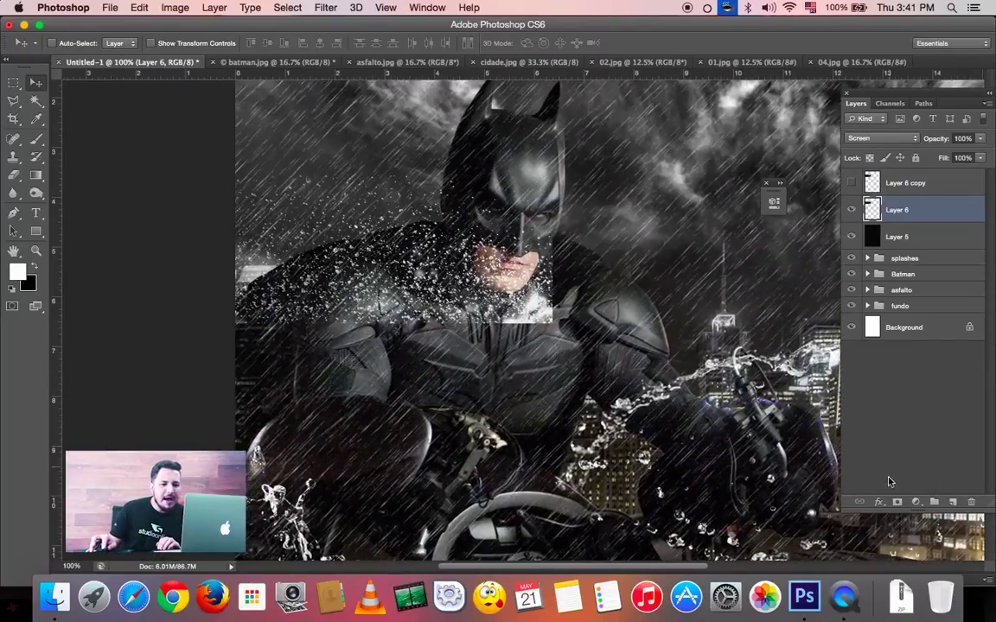
pyautogui.click(898, 503)
pyautogui.press('b')
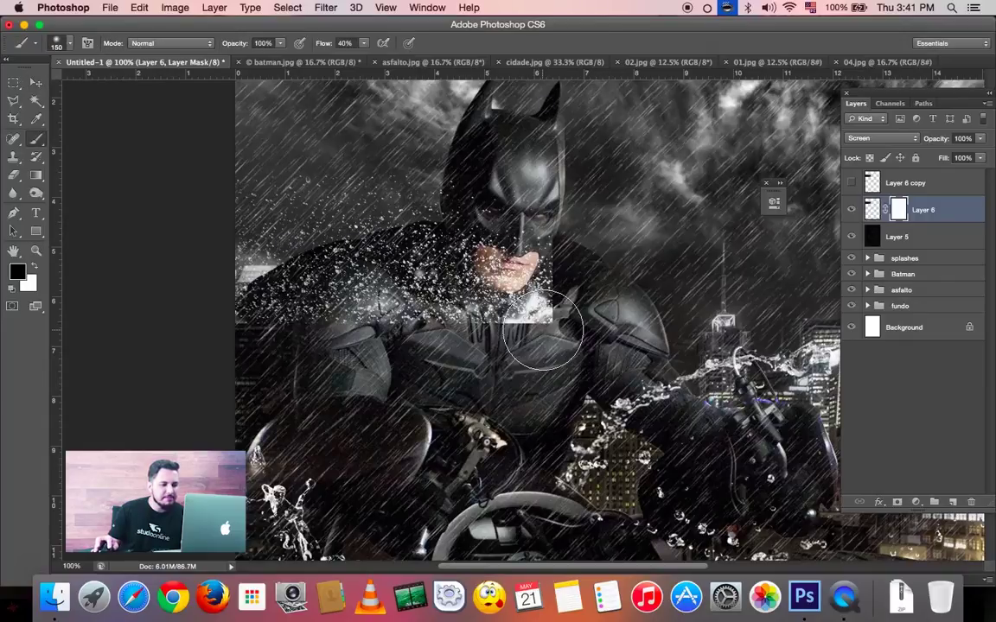
pyautogui.press(']')
pyautogui.moveTo(547, 326)
pyautogui.mouseDown()
pyautogui.moveTo(464, 288)
pyautogui.moveTo(333, 293)
pyautogui.moveTo(278, 334)
pyautogui.moveTo(382, 271)
pyautogui.moveTo(359, 337)
pyautogui.moveTo(355, 288)
pyautogui.moveTo(354, 317)
pyautogui.mouseUp()
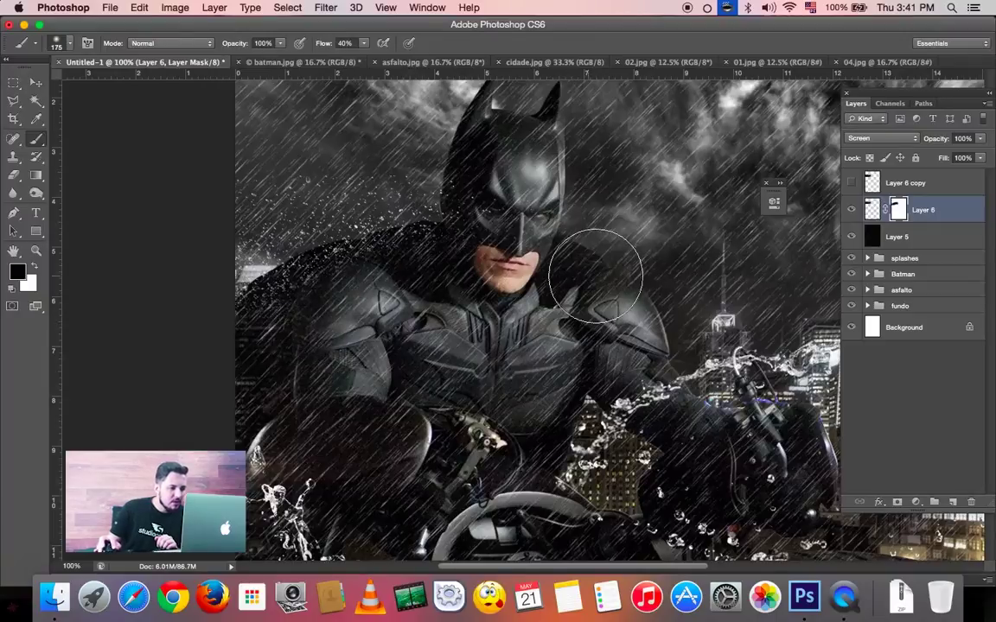
pyautogui.press('v')
pyautogui.moveTo(443, 256)
pyautogui.mouseDown()
pyautogui.moveTo(415, 216)
pyautogui.moveTo(752, 260)
pyautogui.moveTo(707, 329)
pyautogui.mouseUp()
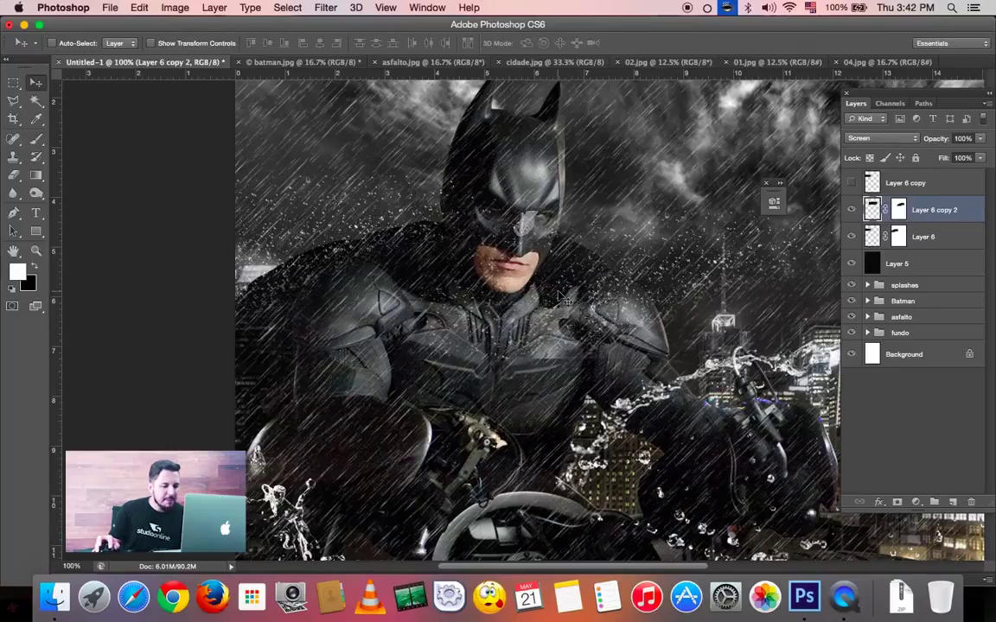
# Step: Ready a smaller black brush on Layer 6 copy 2's mask and bring the sky above Batman into view
pyautogui.press('b')
pyautogui.click(899, 210)
pyautogui.press('x')
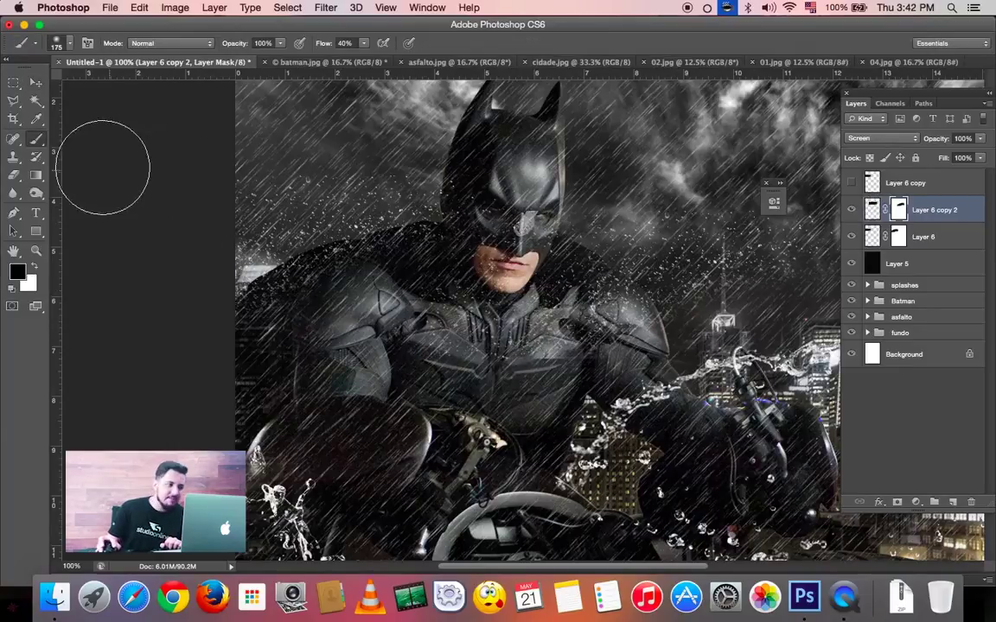
pyautogui.press('[')
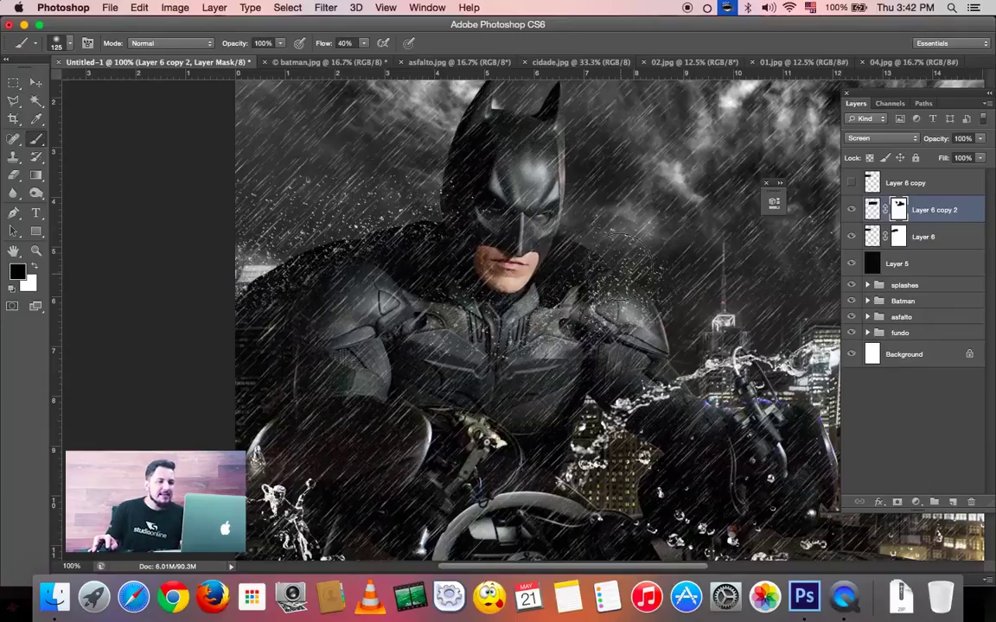
pyautogui.moveTo(603, 269); pyautogui.dragTo(600, 298)
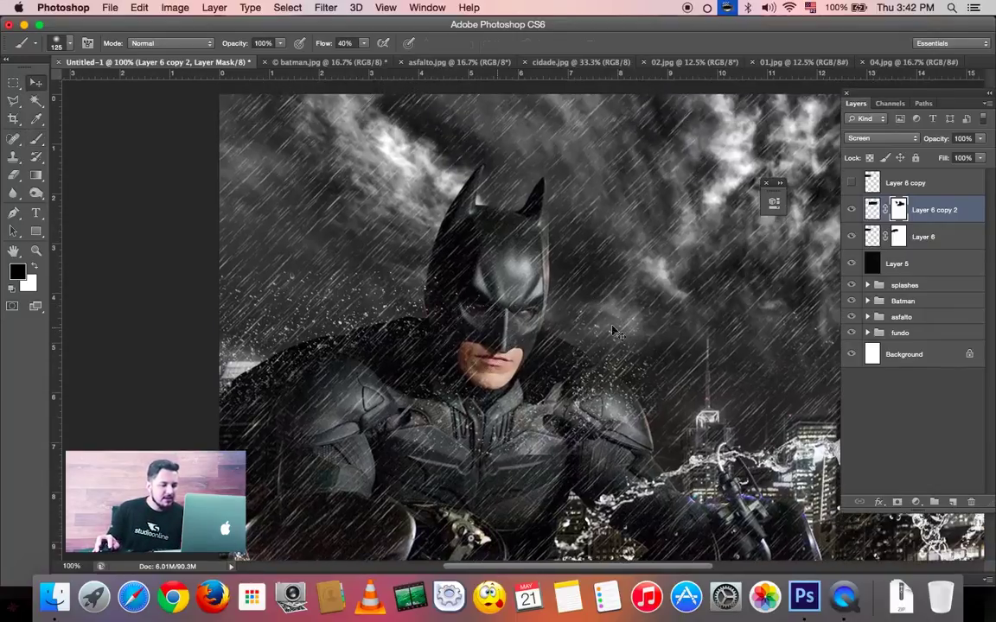
# Step: Duplicate Layer 6 copy as copy 3, show it, and scale it to about 54% across Batman's cowl
pyautogui.click(883, 185)
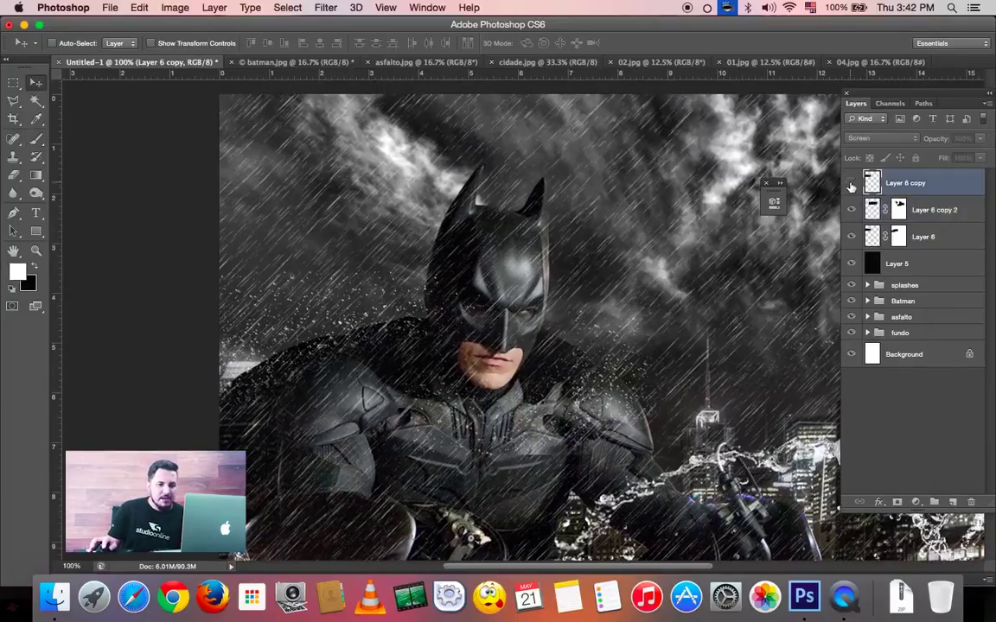
pyautogui.click(852, 184)
pyautogui.click(852, 185)
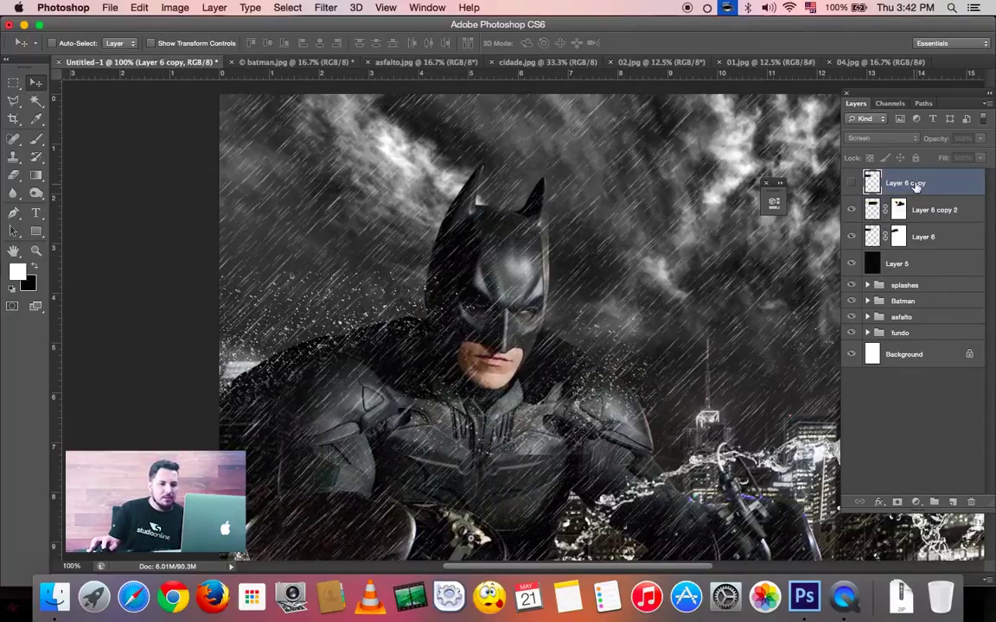
pyautogui.press('super+j')
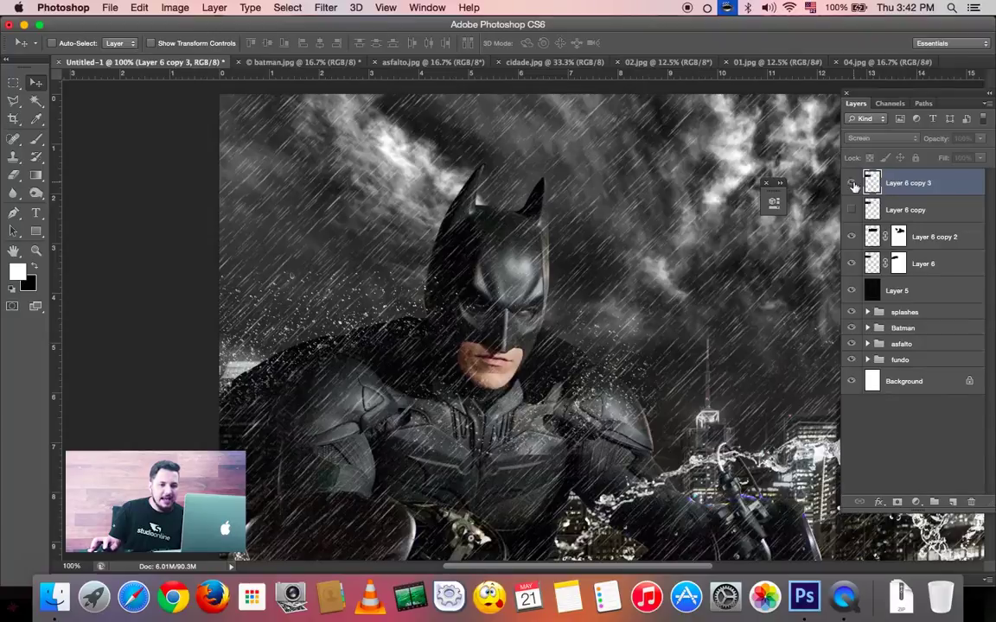
pyautogui.click(851, 183)
pyautogui.moveTo(260, 407); pyautogui.dragTo(508, 269)
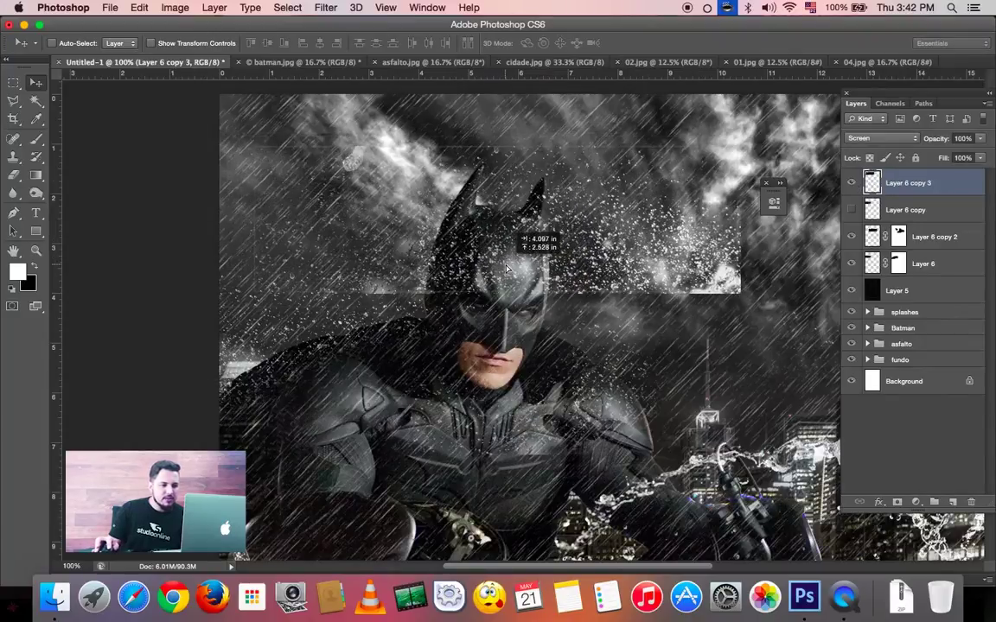
pyautogui.press('super+t')
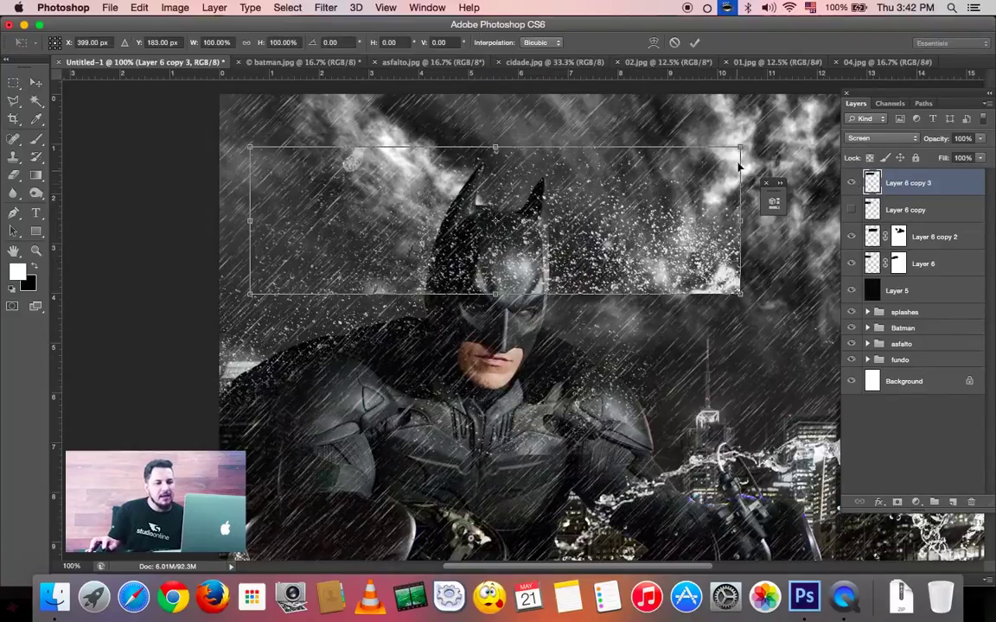
pyautogui.moveTo(739, 147)
pyautogui.mouseDown()
pyautogui.moveTo(584, 226)
pyautogui.moveTo(597, 220)
pyautogui.mouseUp()
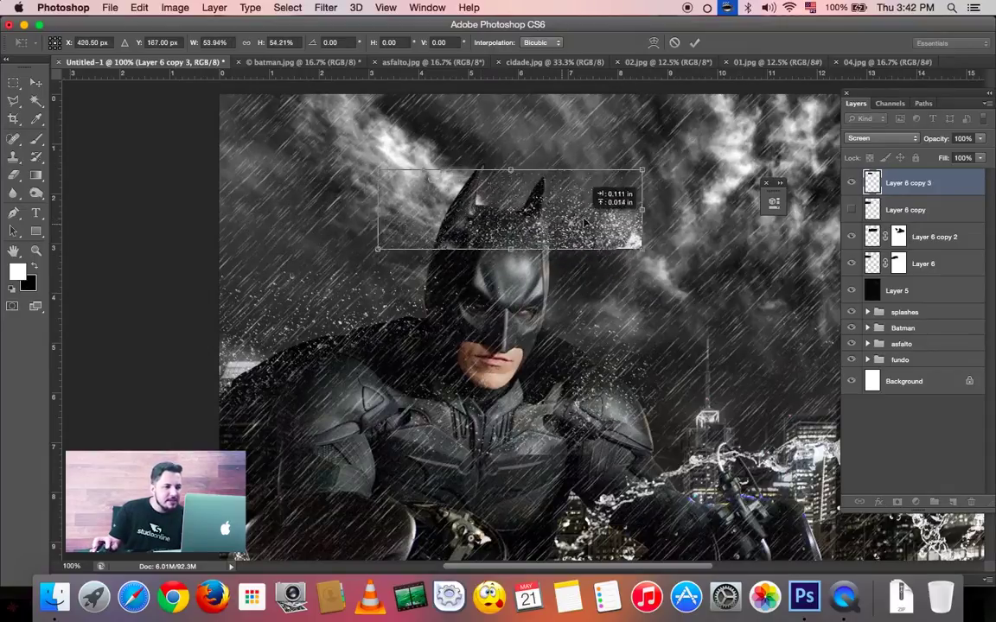
pyautogui.moveTo(676, 164); pyautogui.dragTo(592, 214)
pyautogui.press('Return')
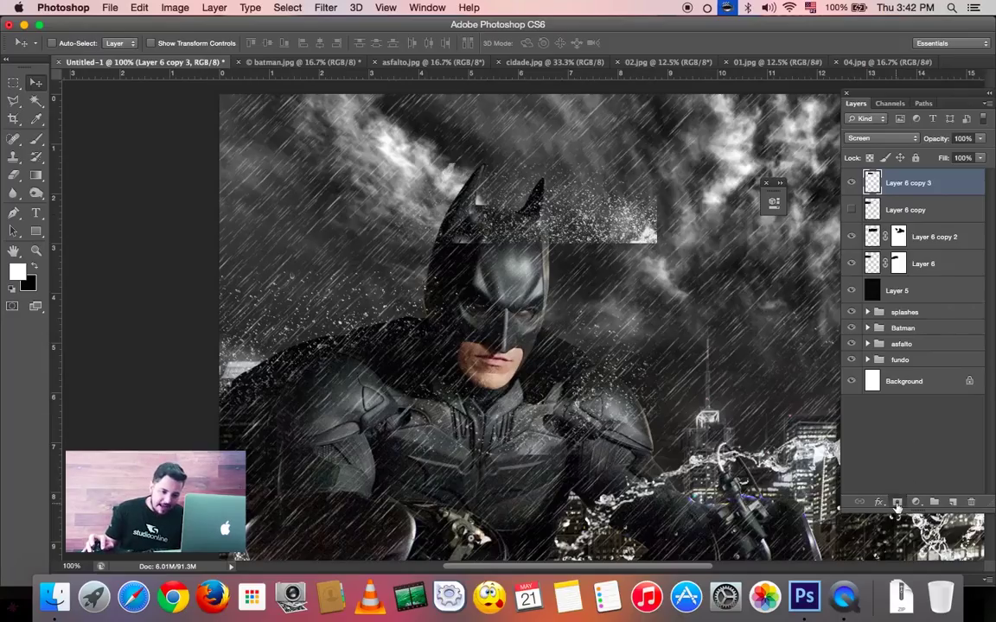
# Step: Add a mask to Layer 6 copy 3 and paint out the droplets over Batman's head
pyautogui.click(897, 505)
pyautogui.press('b')
pyautogui.press('x')
pyautogui.moveTo(629, 216)
pyautogui.mouseDown()
pyautogui.moveTo(593, 257)
pyautogui.moveTo(597, 177)
pyautogui.mouseUp()
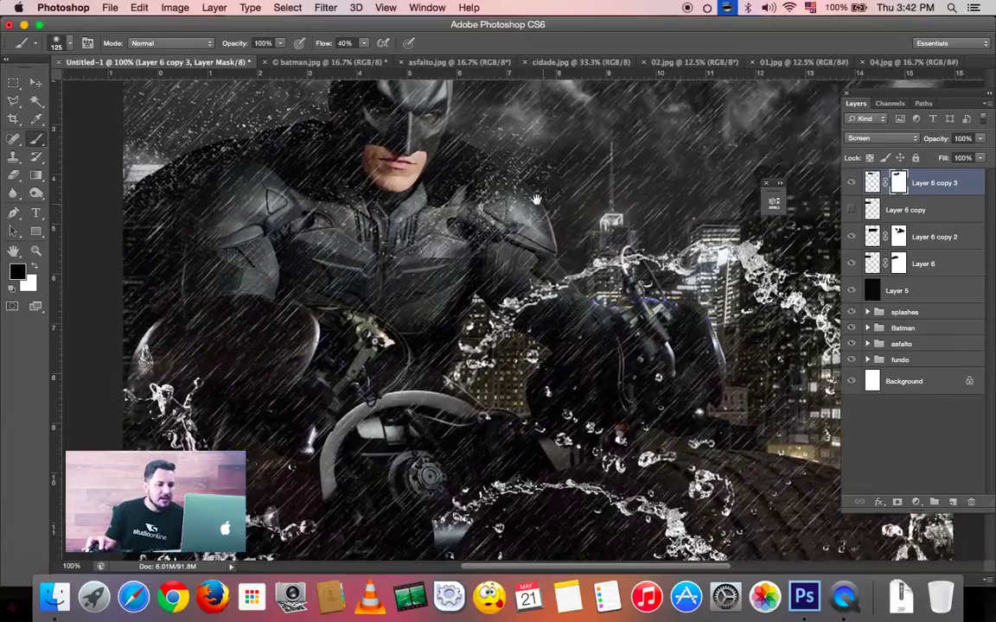
pyautogui.moveTo(657, 423); pyautogui.dragTo(428, 140)
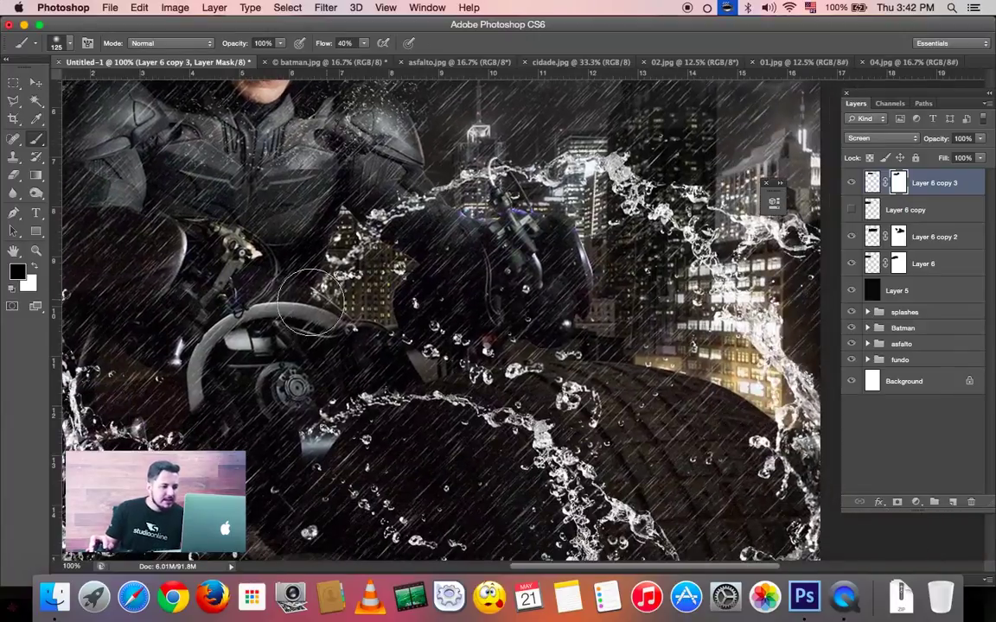
pyautogui.click(908, 212)
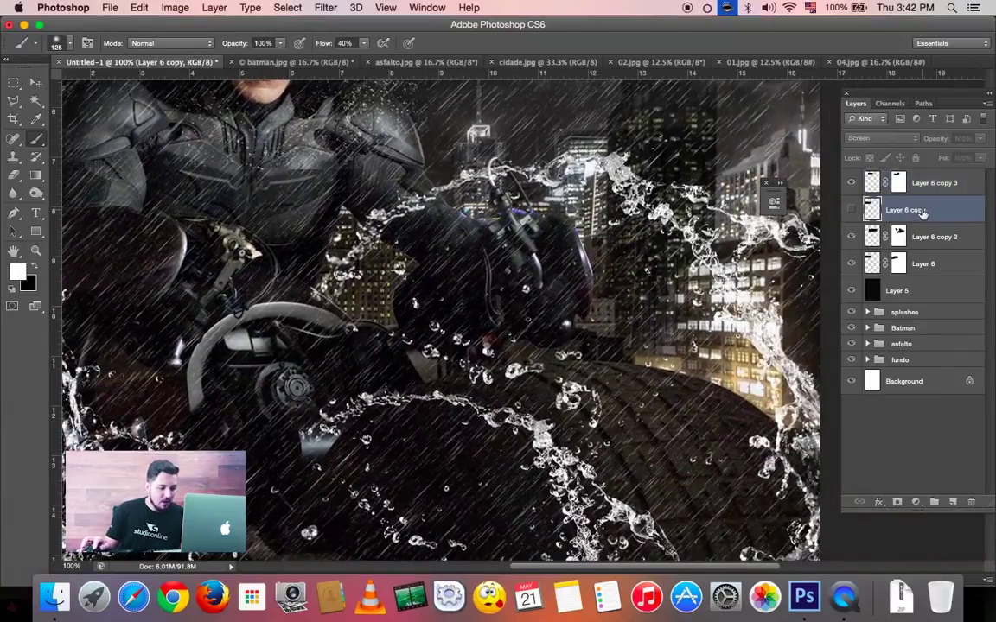
# Step: Duplicate Layer 6 copy as copy 4, show it, and place it at the centre nudged slightly left
pyautogui.moveTo(915, 200); pyautogui.dragTo(893, 202)
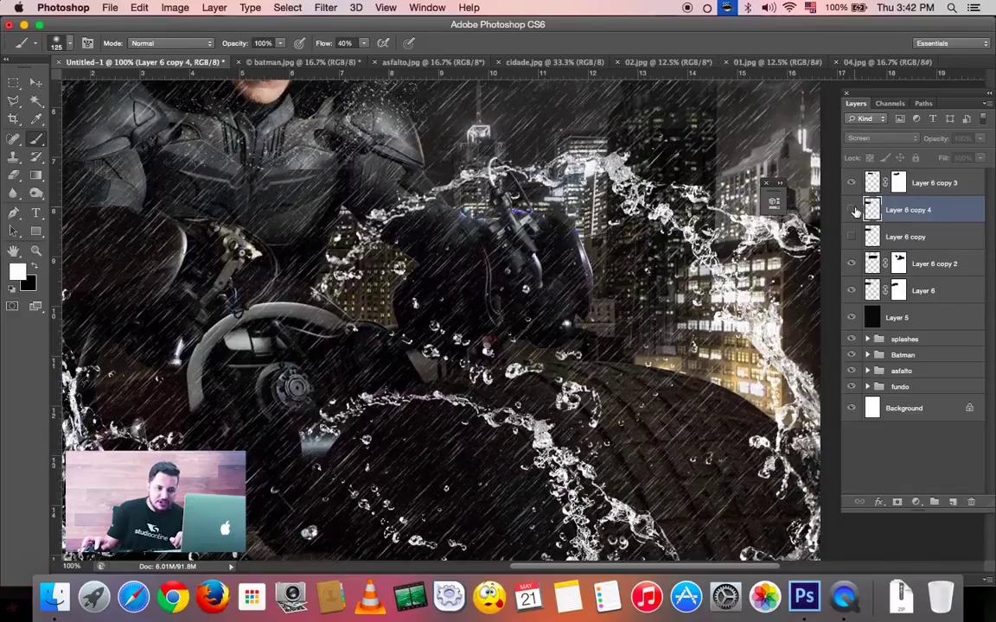
pyautogui.click(852, 210)
pyautogui.press('v')
pyautogui.moveTo(304, 204)
pyautogui.mouseDown()
pyautogui.moveTo(571, 356)
pyautogui.moveTo(551, 349)
pyautogui.mouseUp()
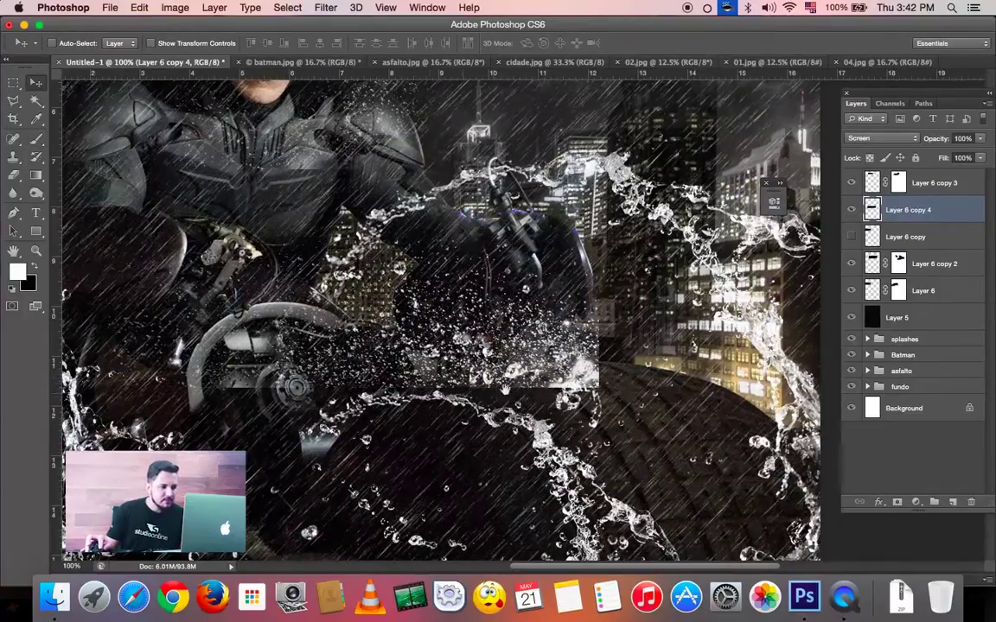
pyautogui.hscroll(-3, 559, 386)
pyautogui.hotkey('shift', 'Left')
pyautogui.hotkey('shift', 'Left')
pyautogui.hotkey('shift', 'Left')
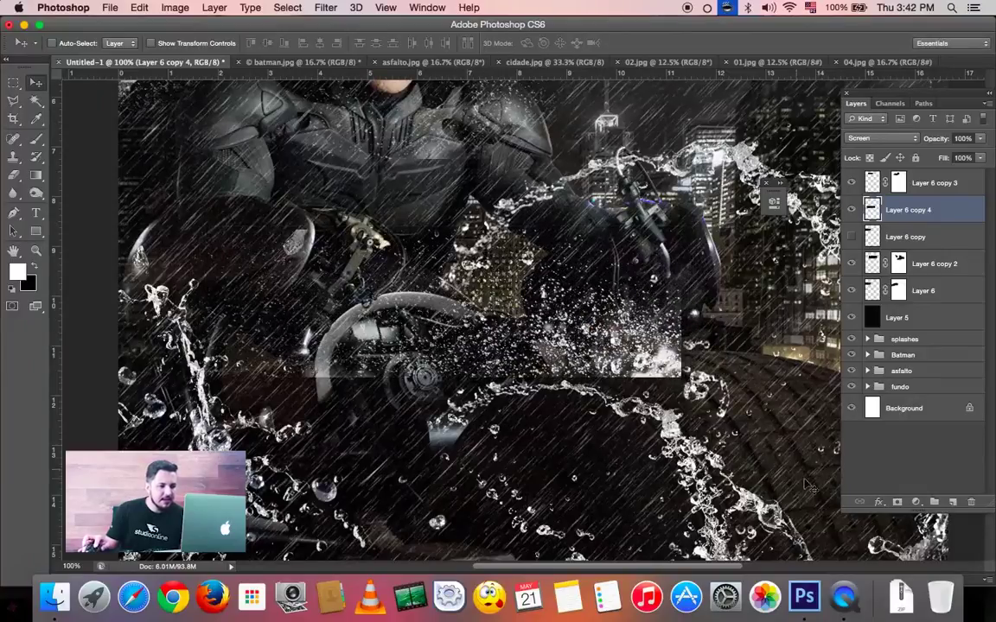
# Step: With a 175 brush, mask away copy 4's hard-edged splash block and soften the wheel area
pyautogui.press('b')
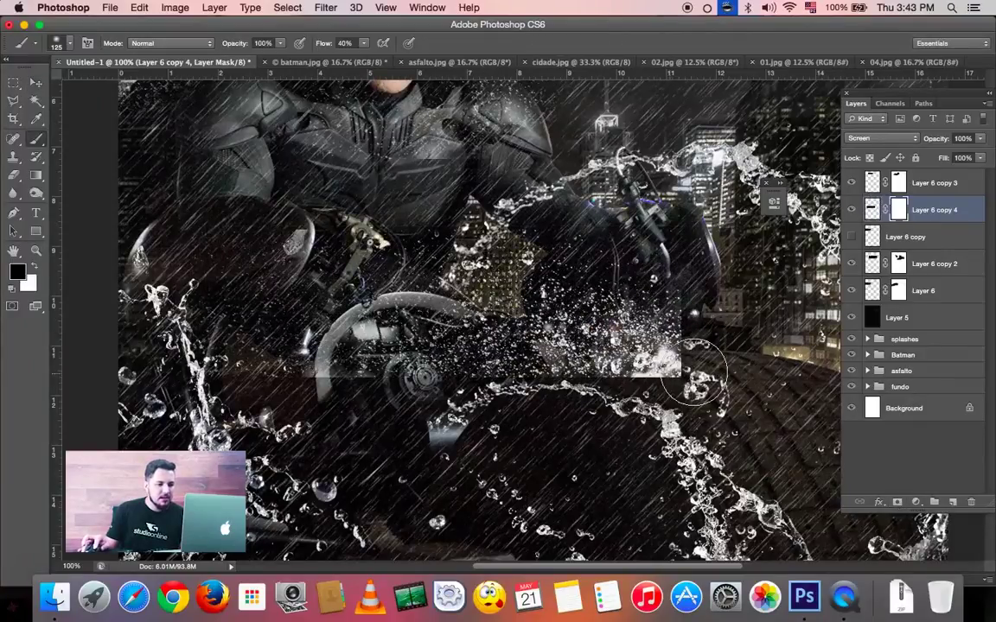
pyautogui.press(']')
pyautogui.press(']')
pyautogui.moveTo(694, 373)
pyautogui.mouseDown()
pyautogui.moveTo(553, 346)
pyautogui.moveTo(285, 346)
pyautogui.mouseUp()
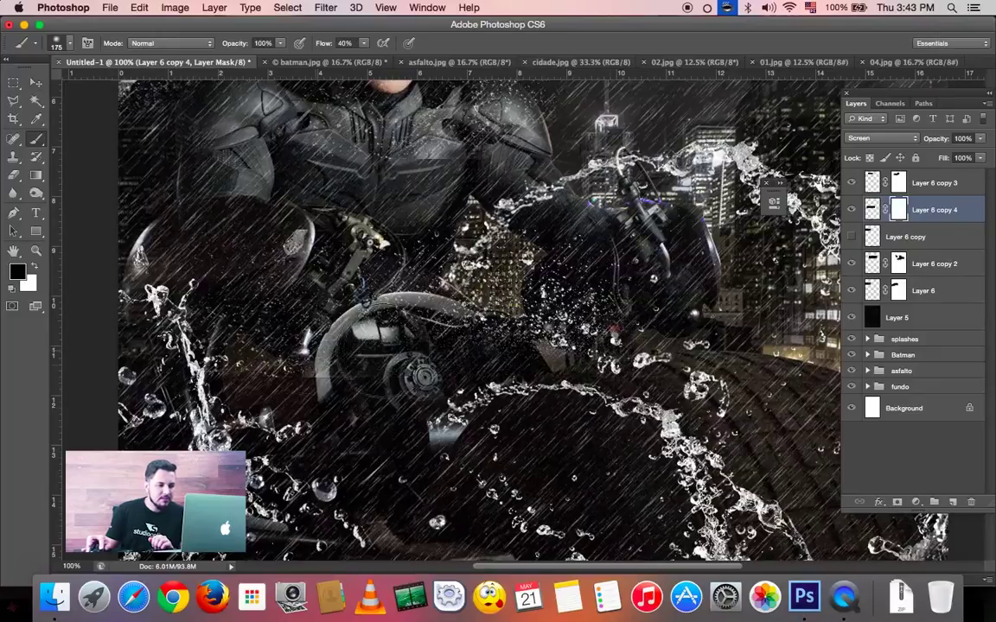
pyautogui.moveTo(484, 372); pyautogui.dragTo(225, 363)
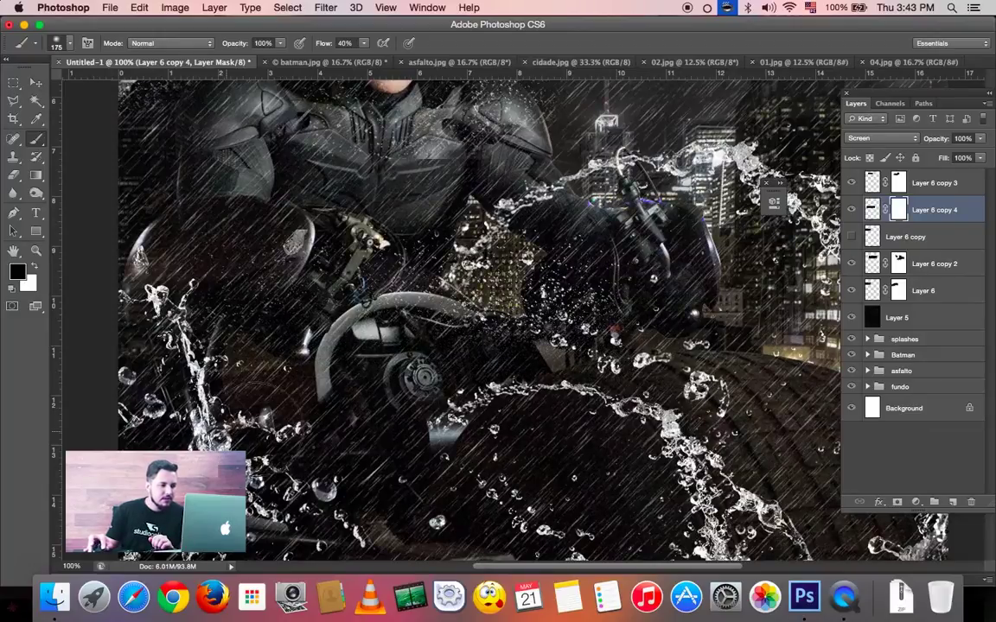
pyautogui.moveTo(344, 223); pyautogui.dragTo(351, 358)
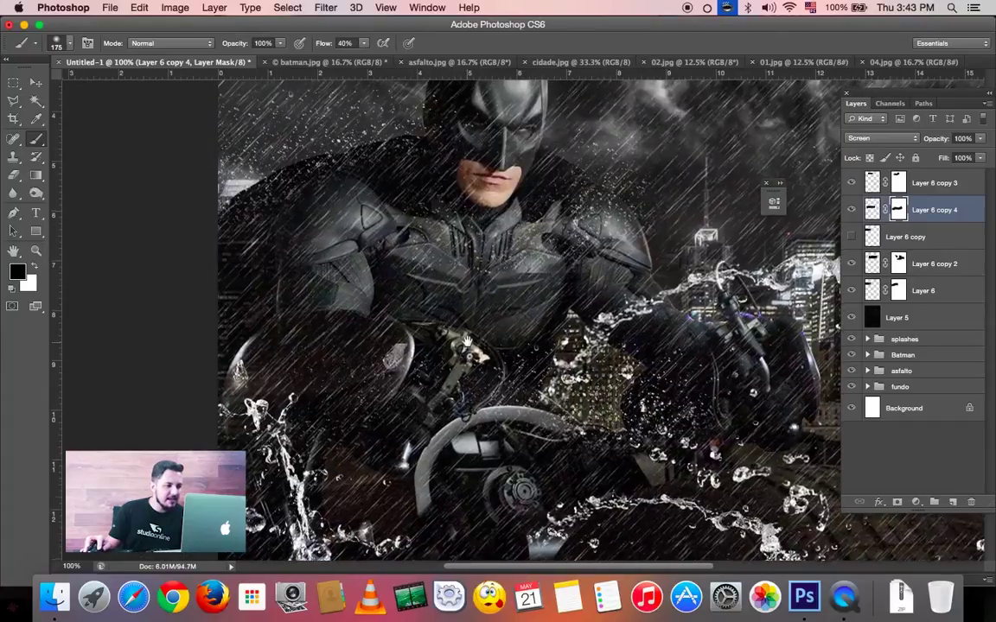
pyautogui.scroll(-5, 350, 359)
pyautogui.hscroll(5, 350, 359)
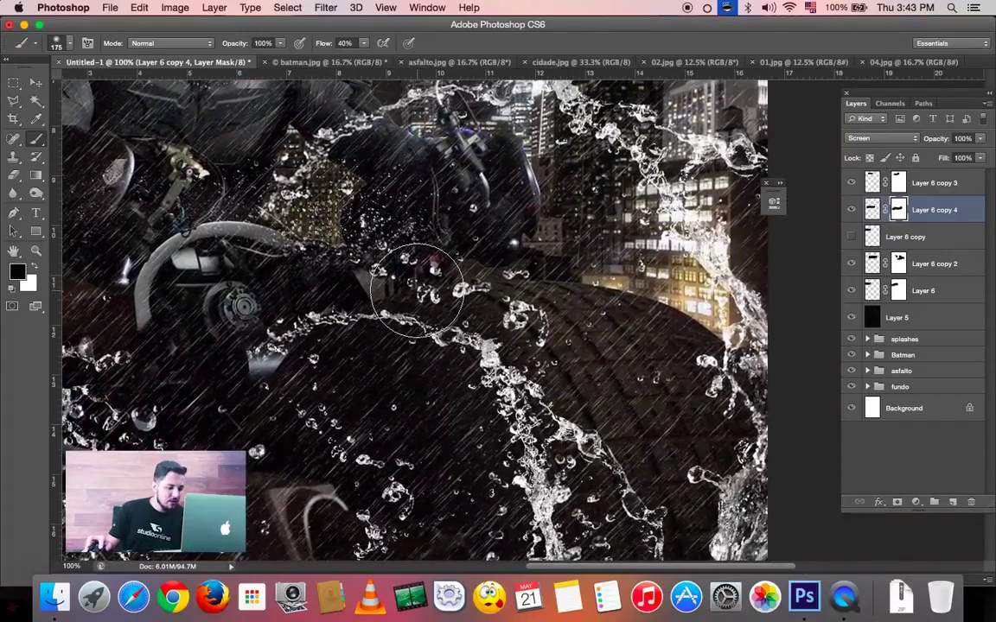
# Step: Place a duplicate splash lower right, zoom out, and make Layer 6 copy 3 the working layer
pyautogui.press('v')
pyautogui.moveTo(338, 242)
pyautogui.mouseDown()
pyautogui.moveTo(716, 321)
pyautogui.moveTo(647, 317)
pyautogui.mouseUp()
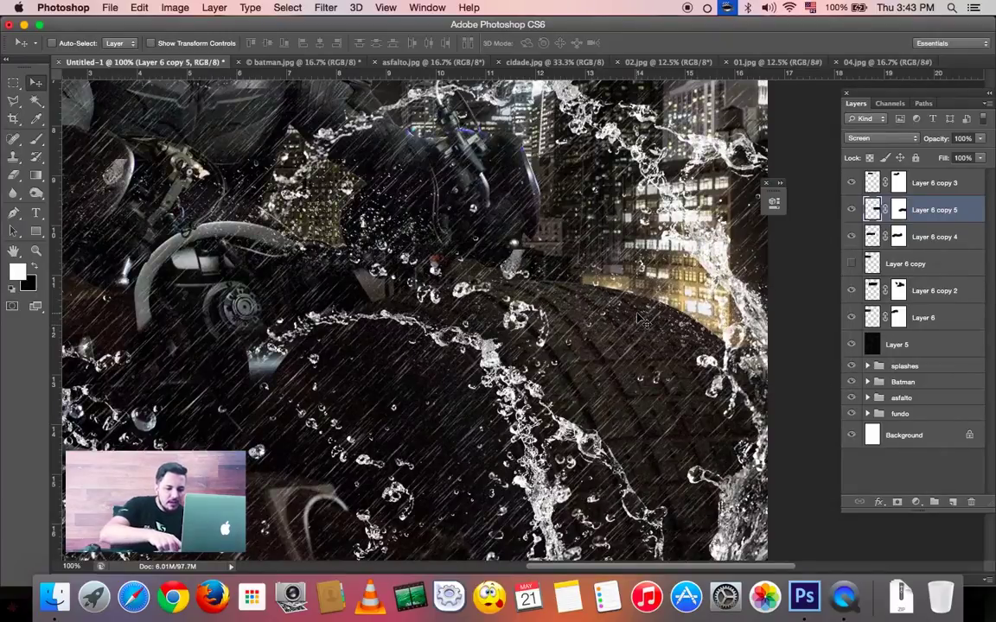
pyautogui.press('super+minus')
pyautogui.press('super+minus')
pyautogui.scroll(-3, 671, 426)
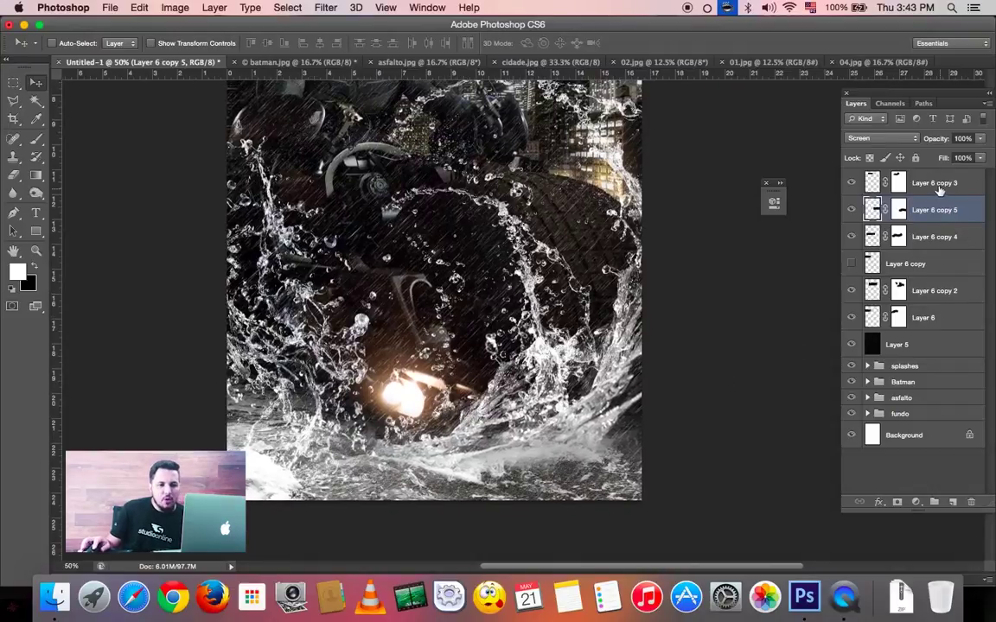
pyautogui.click(938, 183)
# Step: Paste the droplet image as Layer 7, rotated 90° and moved toward the bottom
pyautogui.press('super+v')
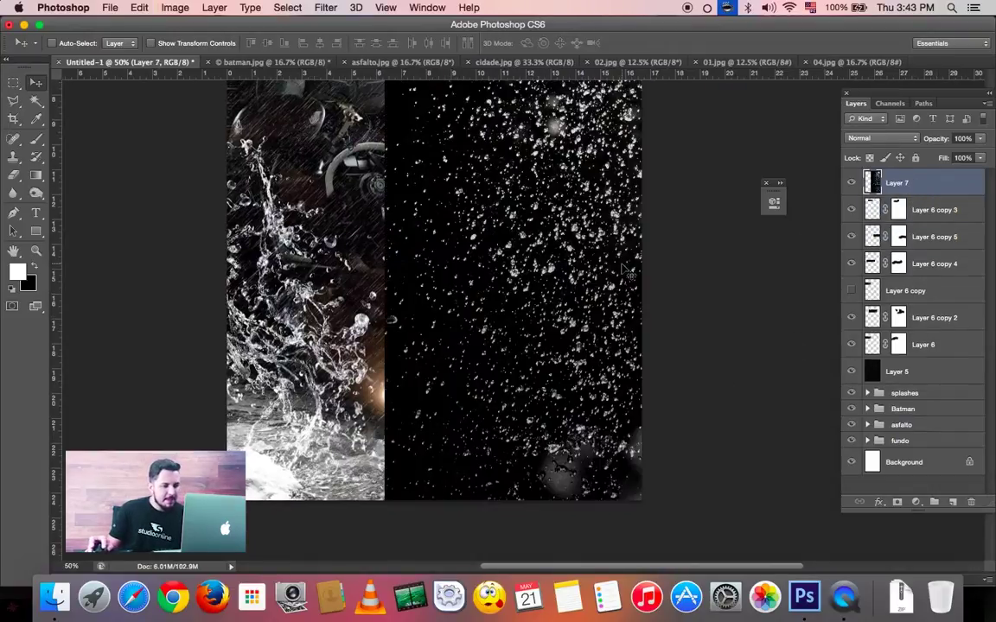
pyautogui.press('super+t')
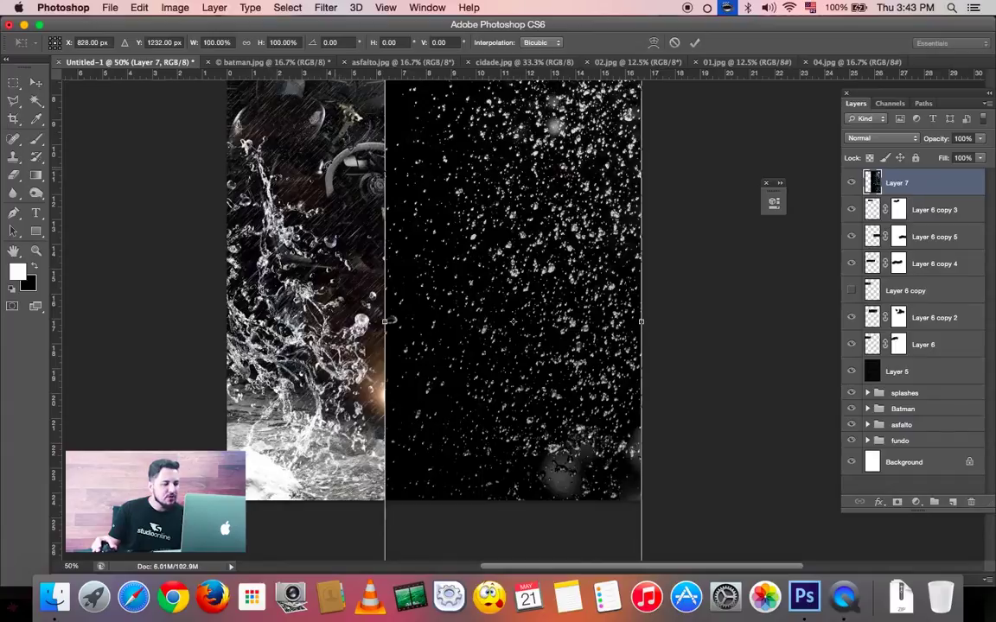
pyautogui.moveTo(329, 130)
pyautogui.mouseDown()
pyautogui.moveTo(134, 198)
pyautogui.moveTo(171, 234)
pyautogui.mouseUp()
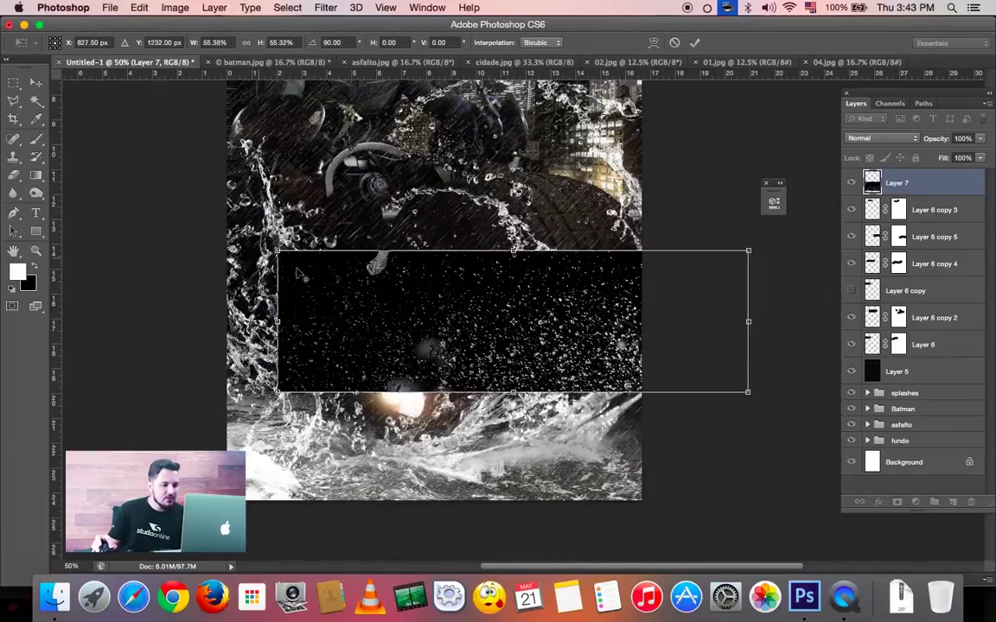
pyautogui.moveTo(372, 291); pyautogui.dragTo(375, 387)
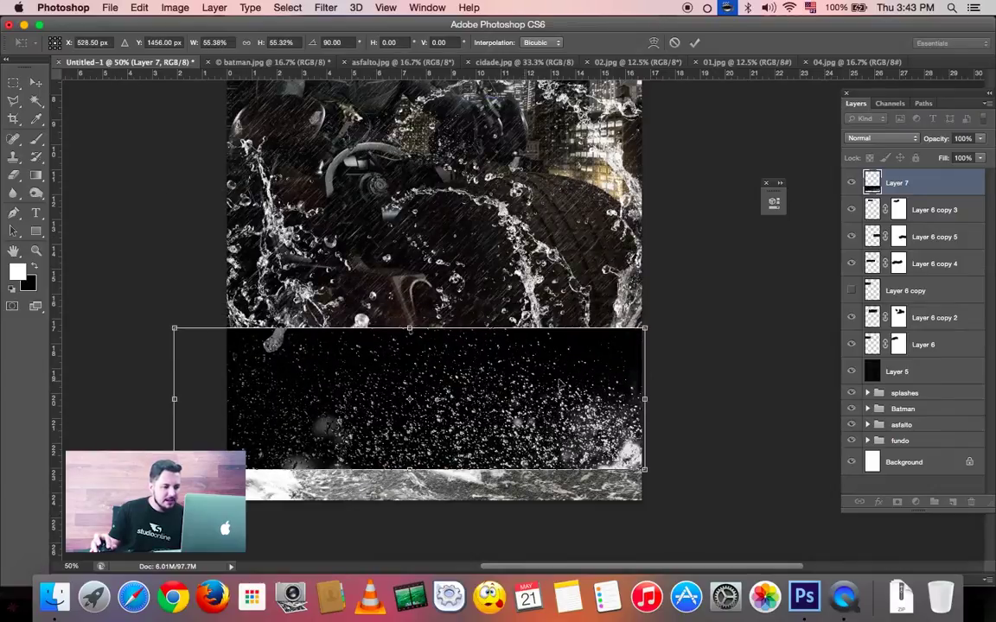
pyautogui.moveTo(644, 329); pyautogui.dragTo(645, 326)
pyautogui.press('Return')
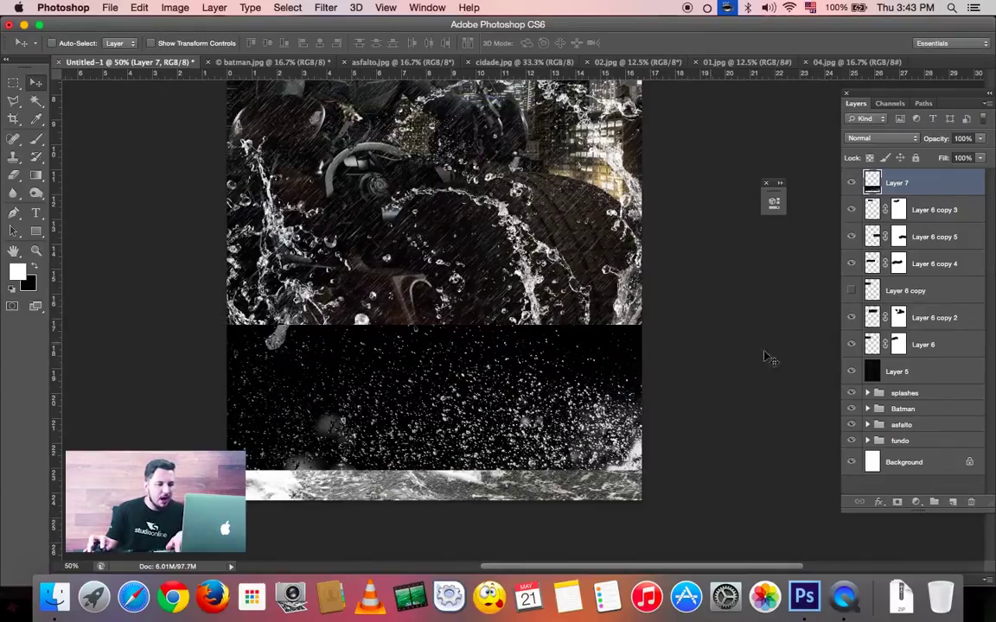
# Step: Set Layer 7 to Screen blend mode and give it a white layer mask
pyautogui.click(880, 138)
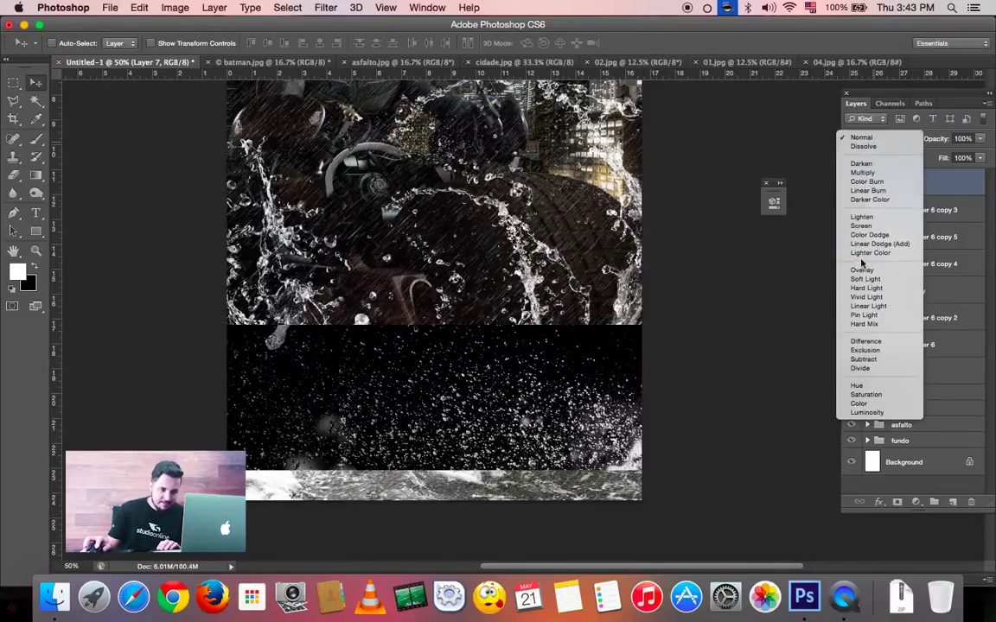
pyautogui.click(863, 227)
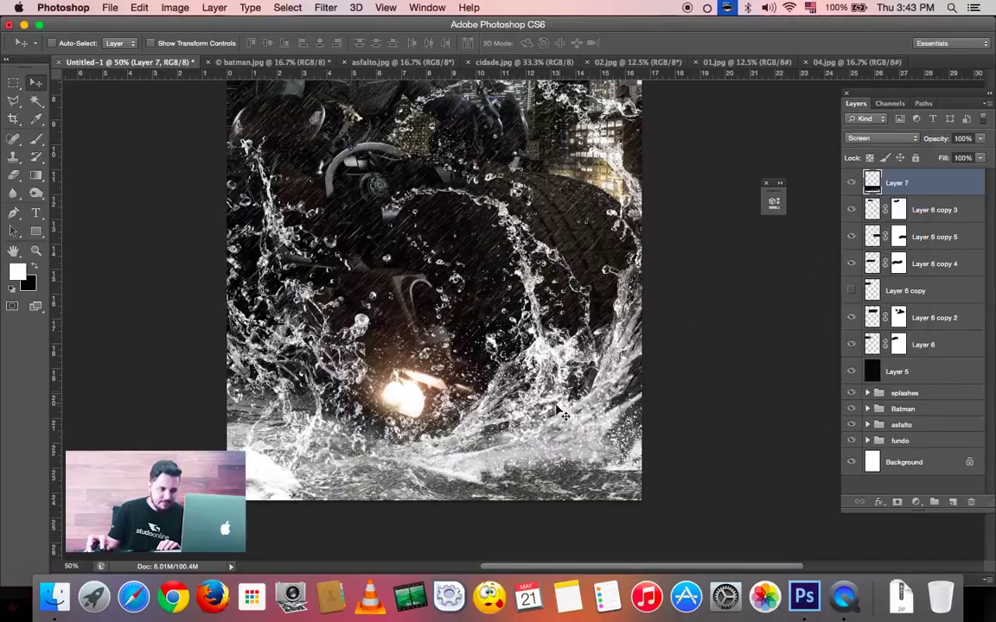
pyautogui.click(852, 183)
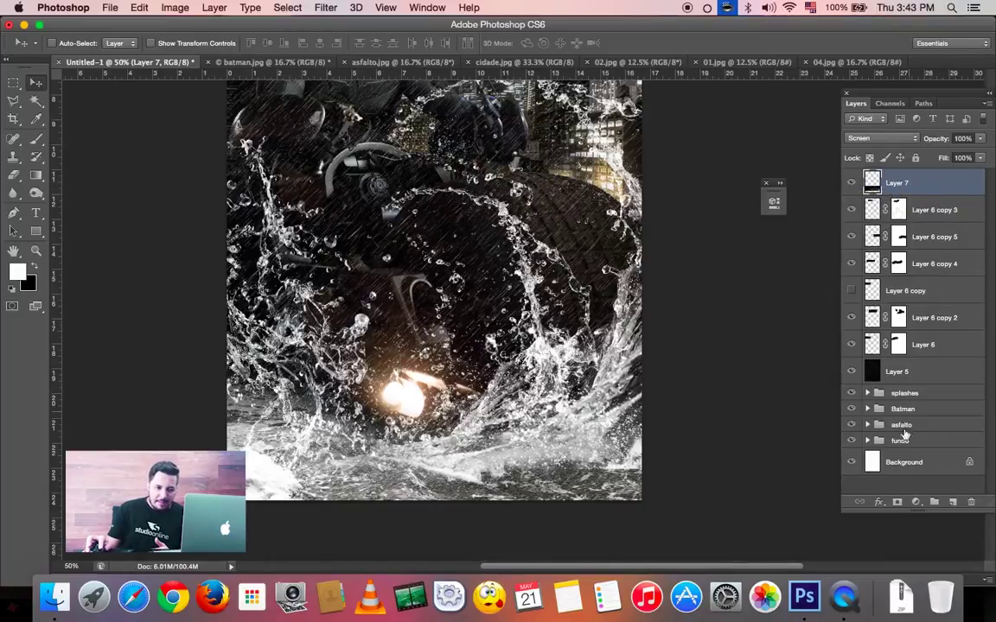
pyautogui.click(898, 503)
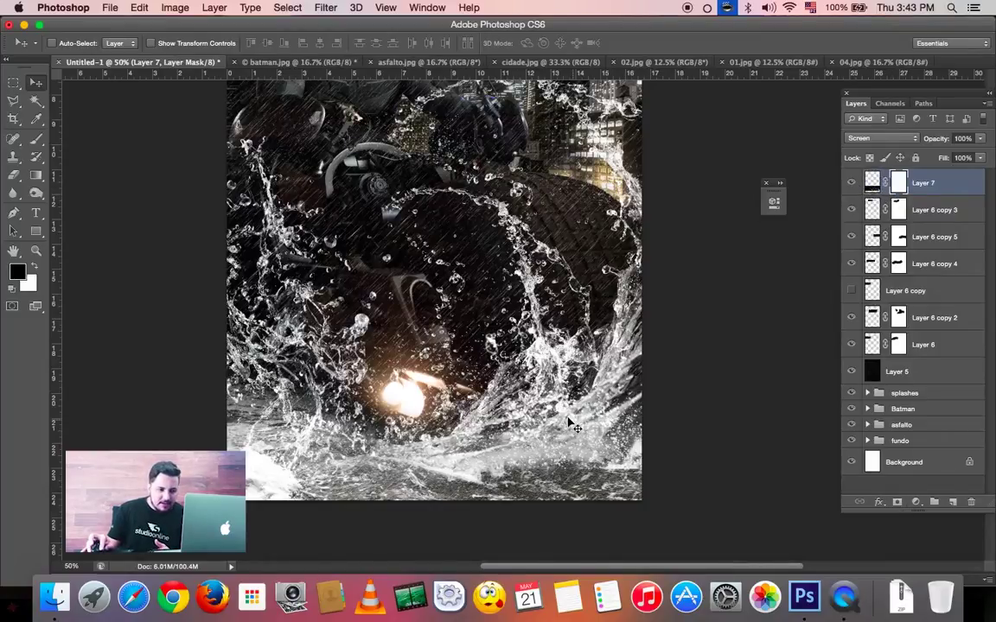
pyautogui.click(37, 177)
pyautogui.moveTo(503, 418)
pyautogui.mouseDown()
pyautogui.moveTo(563, 416)
pyautogui.moveTo(605, 436)
pyautogui.mouseUp()
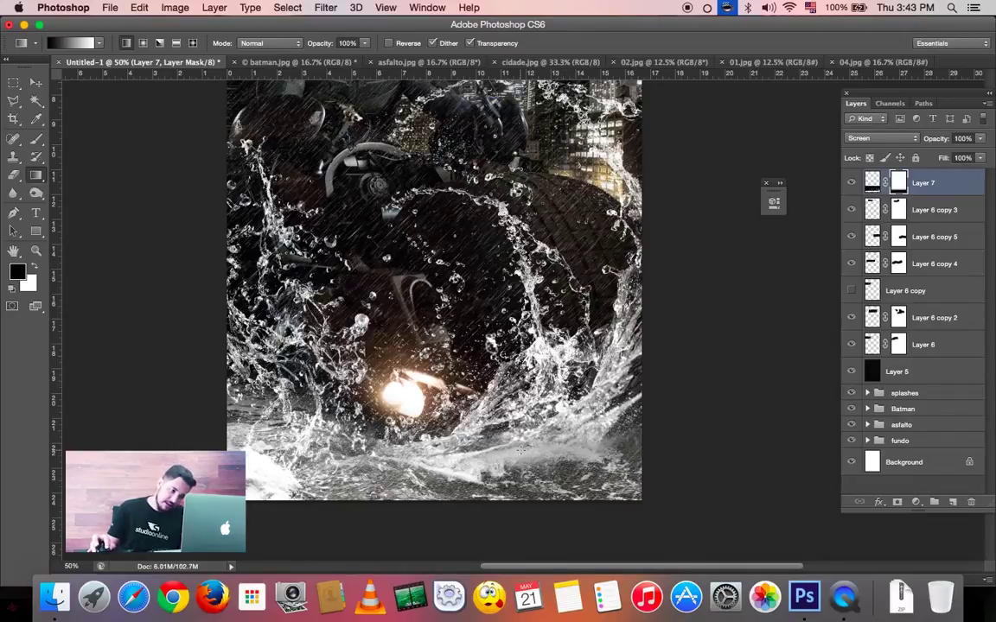
pyautogui.press('super+plus')
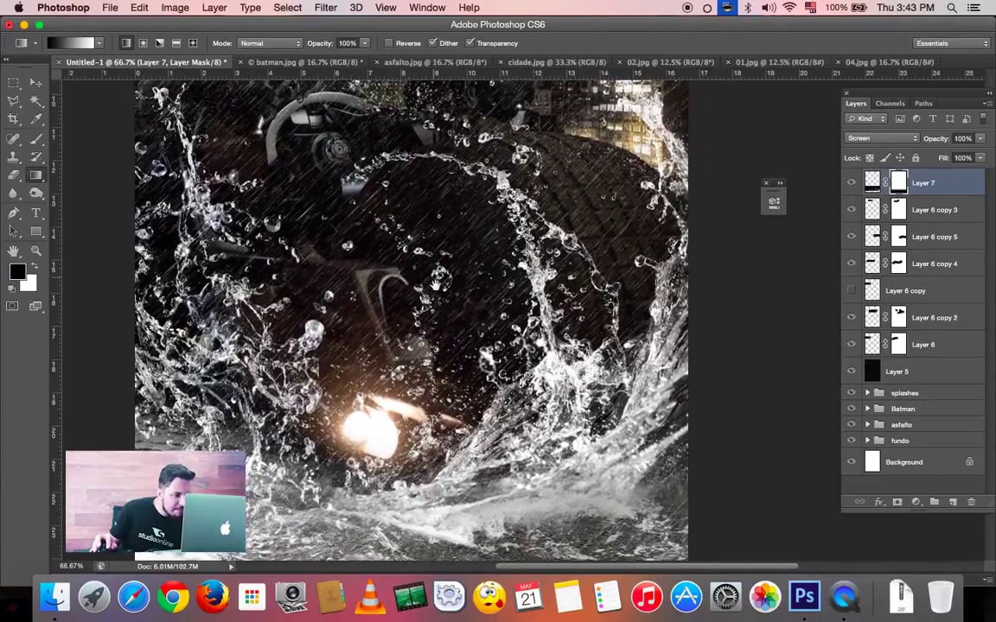
pyautogui.scroll(5, 462, 398)
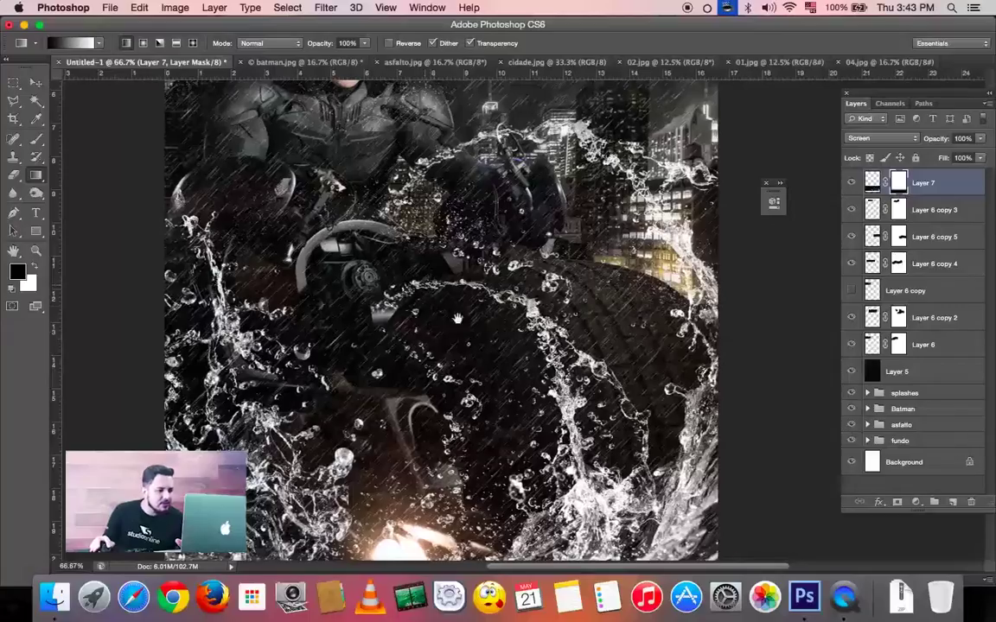
pyautogui.scroll(4, 499, 370)
pyautogui.scroll(1, 527, 316)
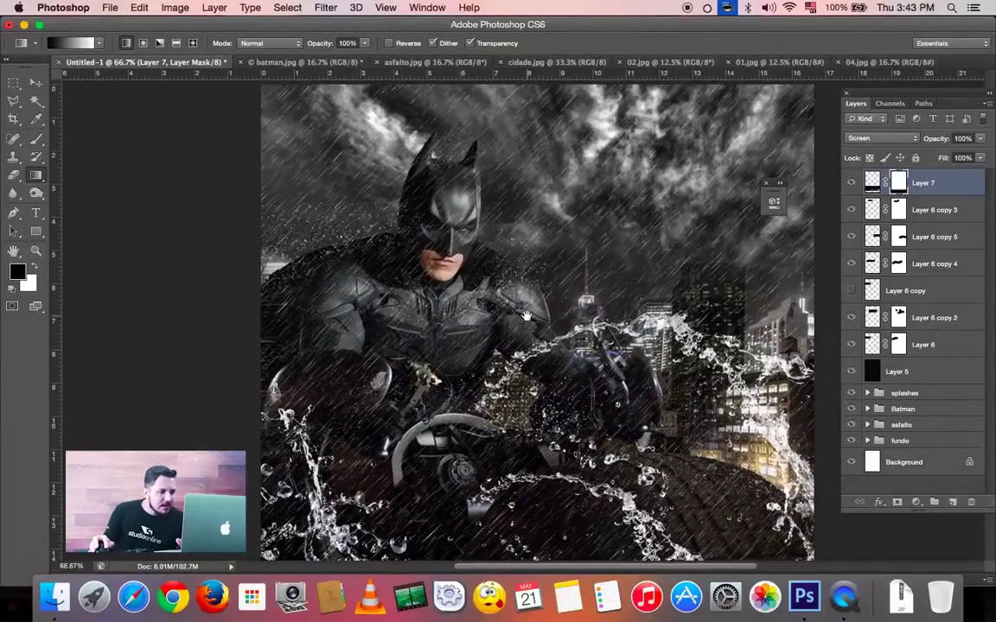
pyautogui.scroll(-1, 532, 323)
pyautogui.scroll(-1, 531, 323)
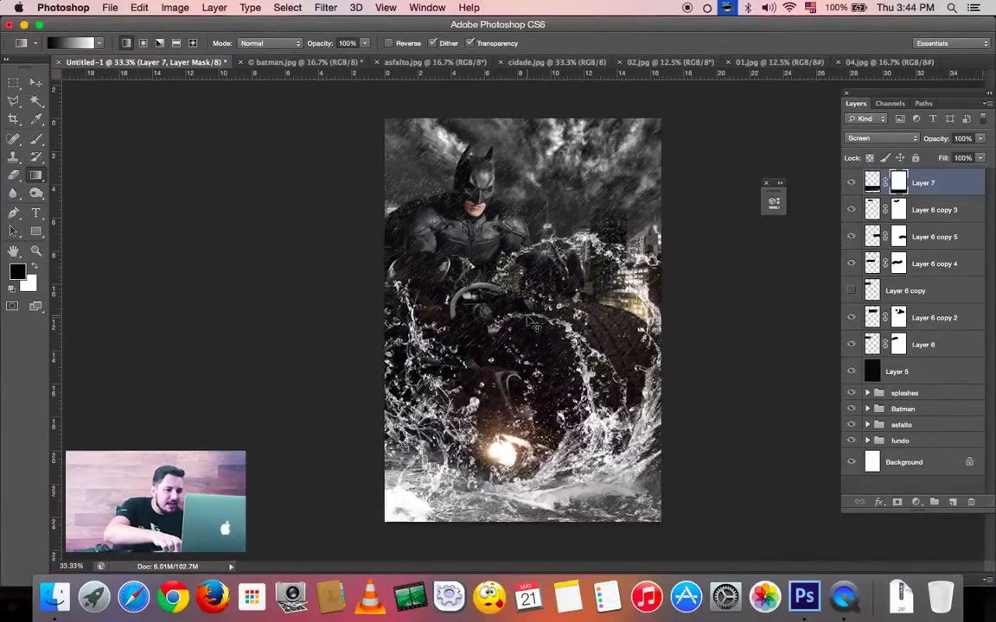
pyautogui.scroll(1, 532, 321)
pyautogui.scroll(-1, 532, 322)
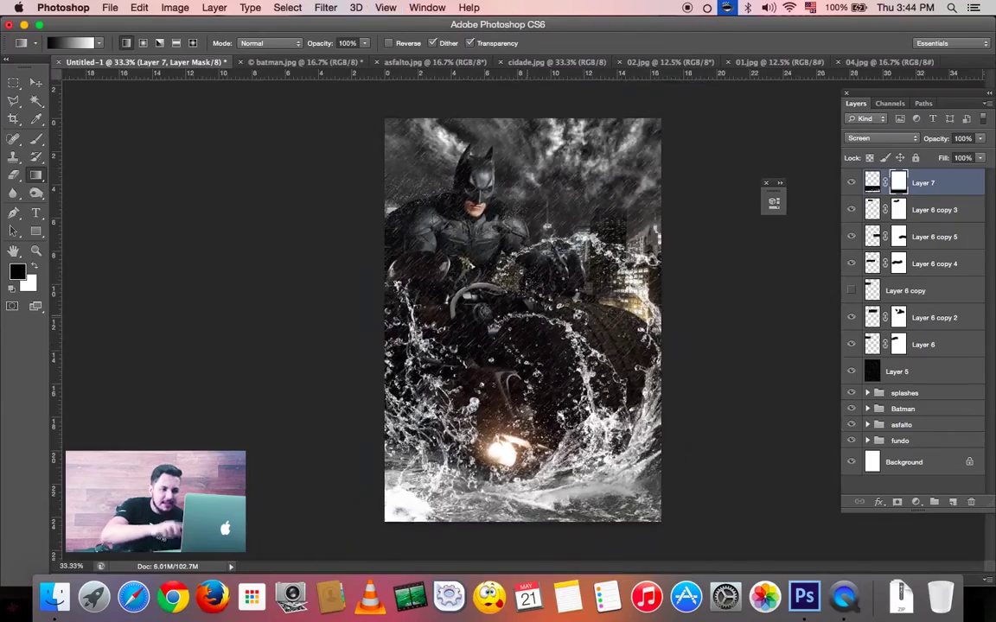
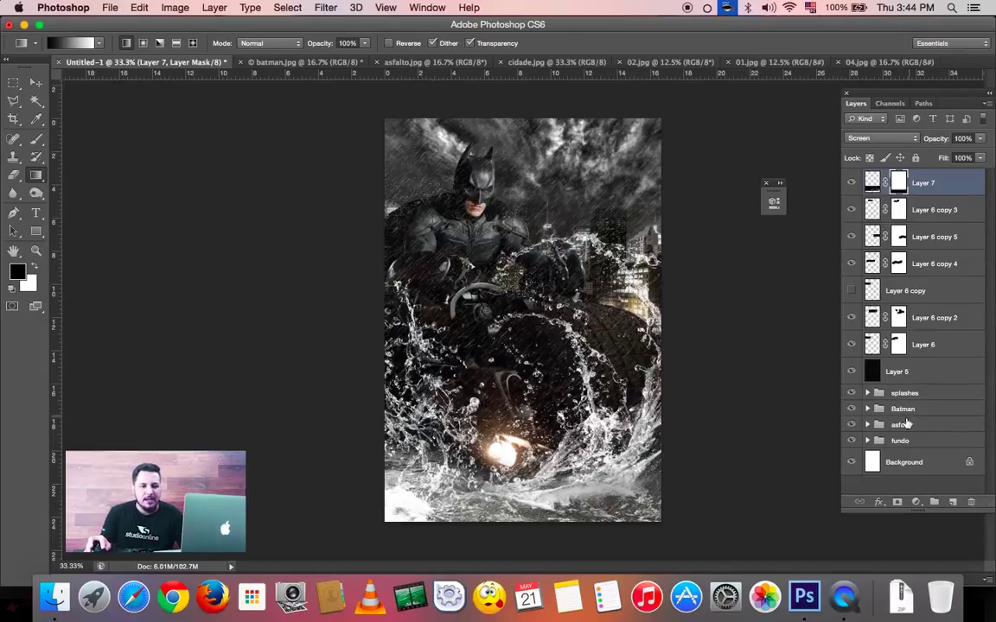
# Step: Add a new layer named vignette inside the asfalto group
pyautogui.click(902, 426)
pyautogui.click(868, 425)
pyautogui.click(918, 447)
pyautogui.write('vignette')
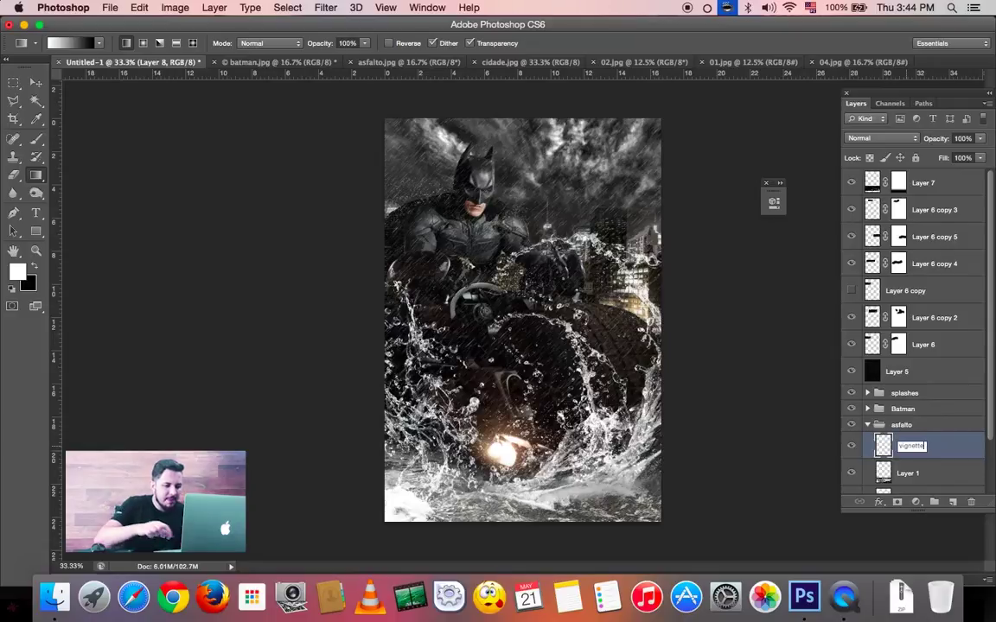
pyautogui.press('Return')
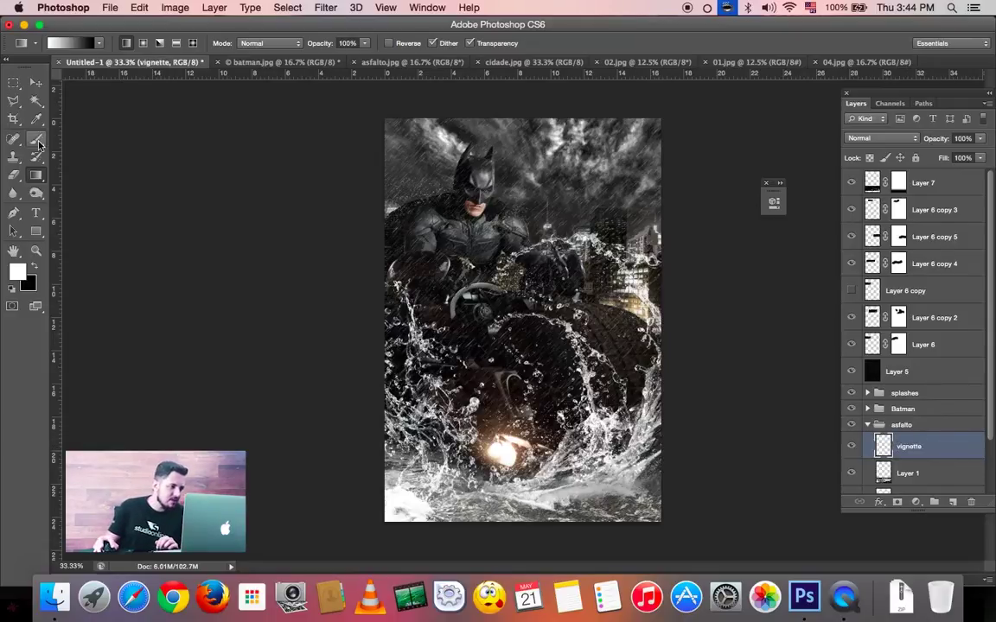
# Step: Darken the bottom-left corner with an 800 px brush and move vignette to the top of the stack
pyautogui.click(37, 142)
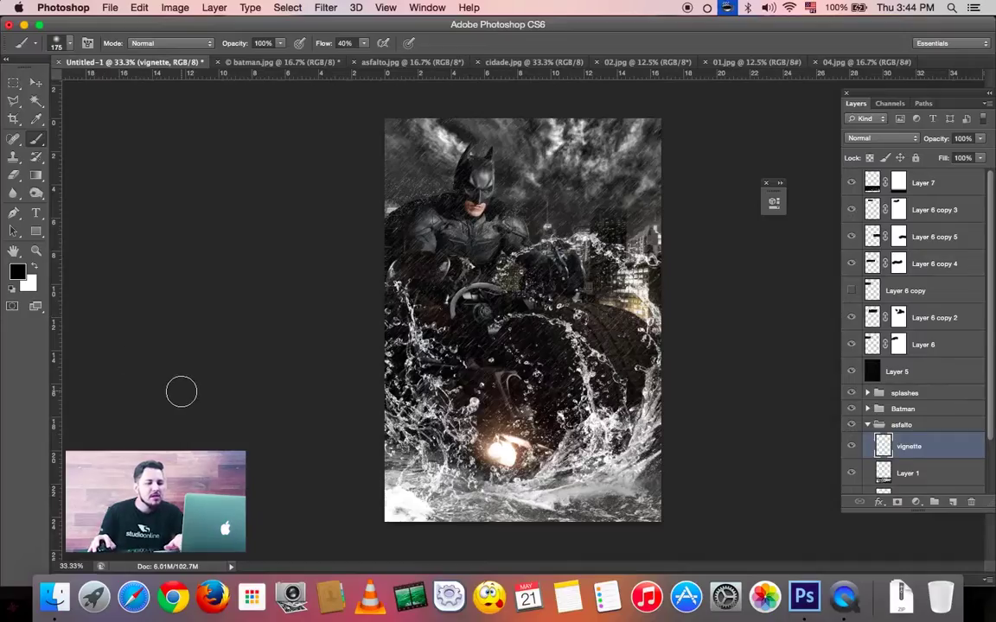
pyautogui.press(']')
pyautogui.press(']')
pyautogui.press(']')
pyautogui.press(']')
pyautogui.press(']')
pyautogui.press(']')
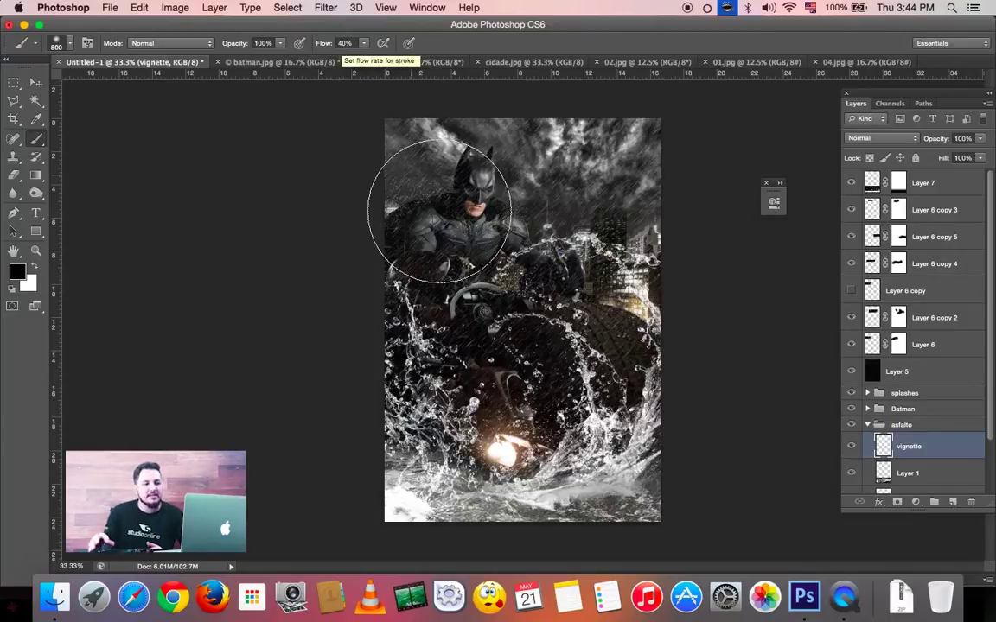
pyautogui.moveTo(382, 523); pyautogui.dragTo(417, 540)
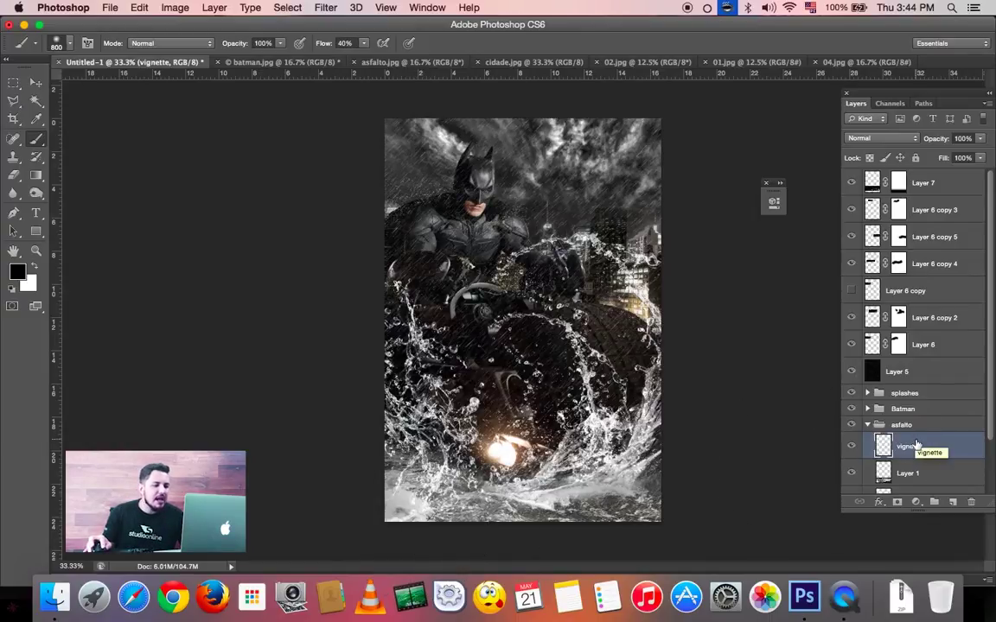
pyautogui.moveTo(922, 448); pyautogui.dragTo(958, 193)
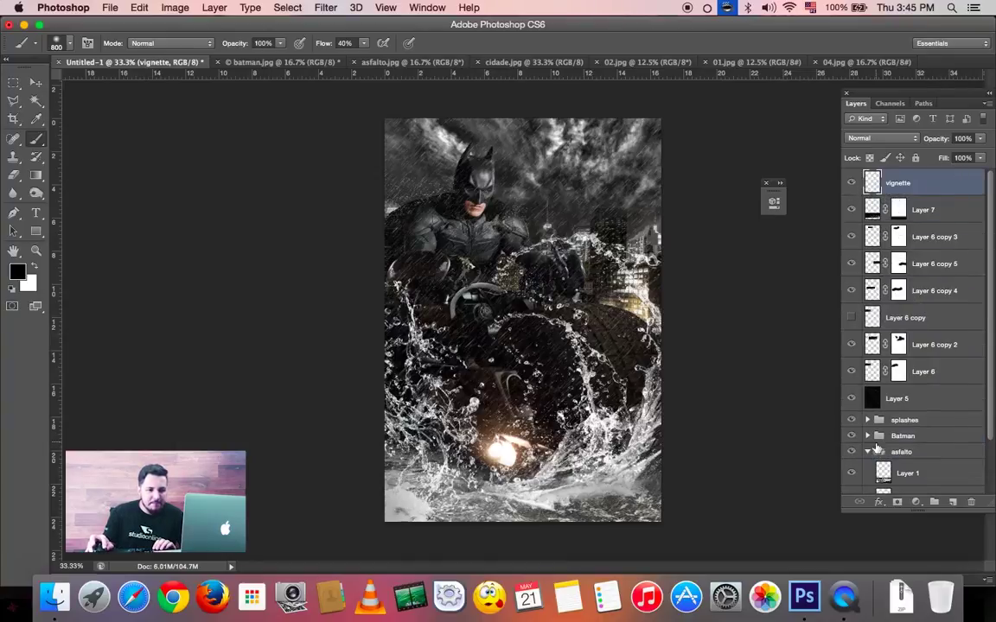
# Step: Put the vignette layer into its own group named vignette
pyautogui.click(868, 451)
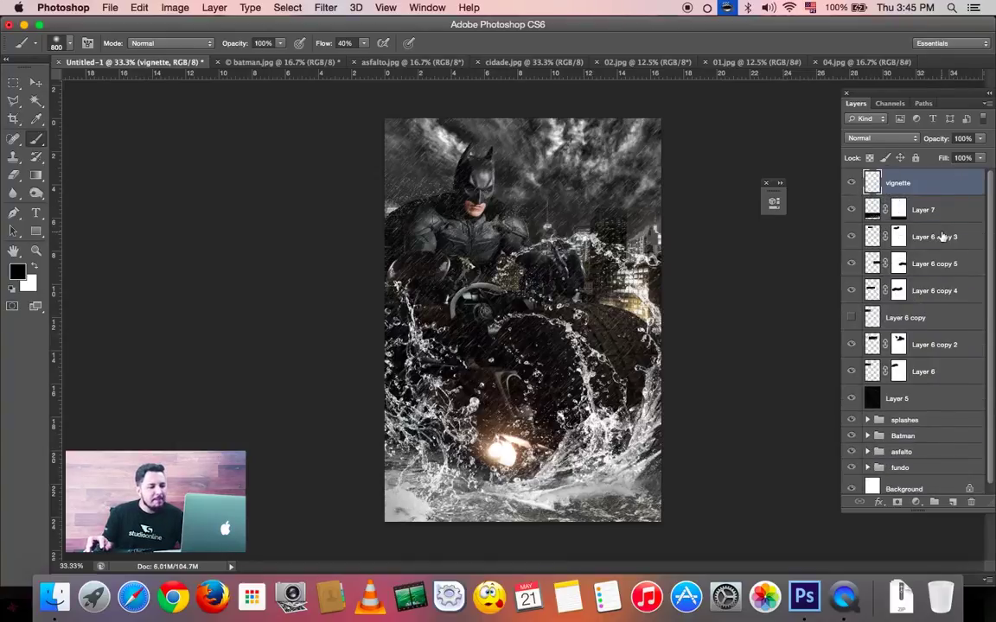
pyautogui.press('super+g')
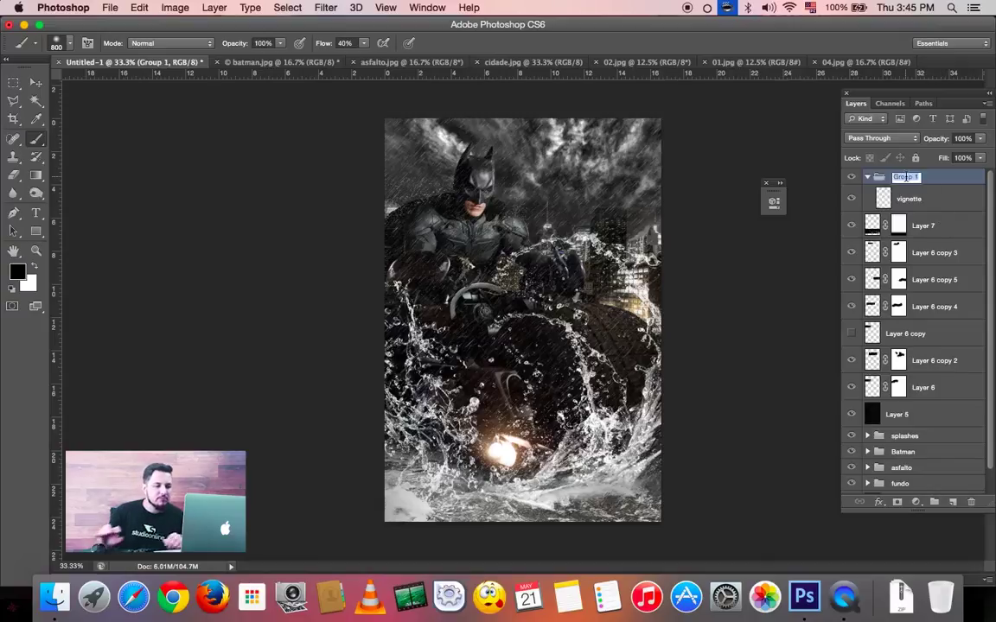
pyautogui.write('V')
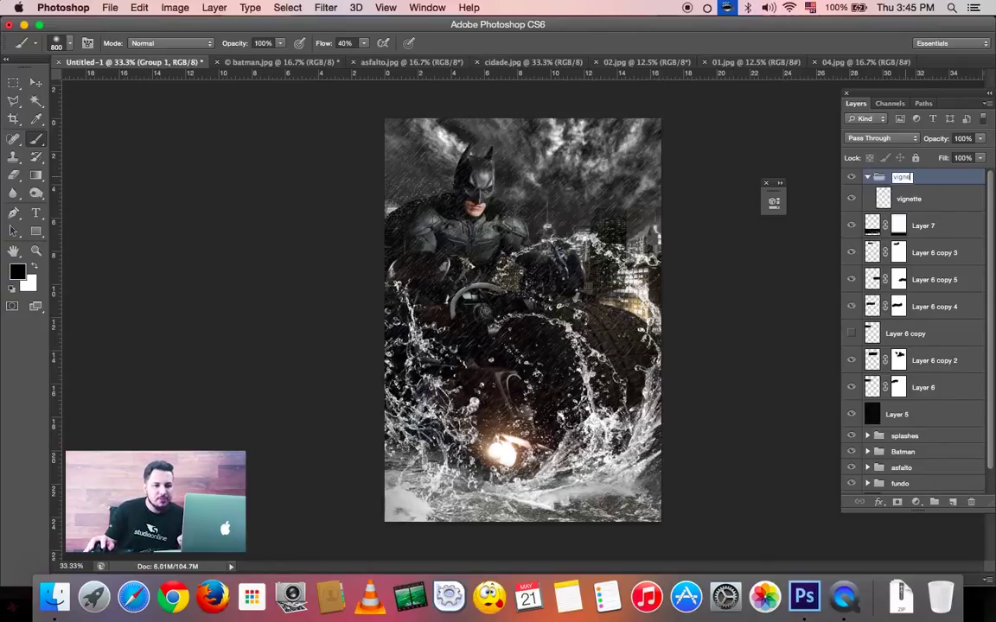
pyautogui.click(924, 199)
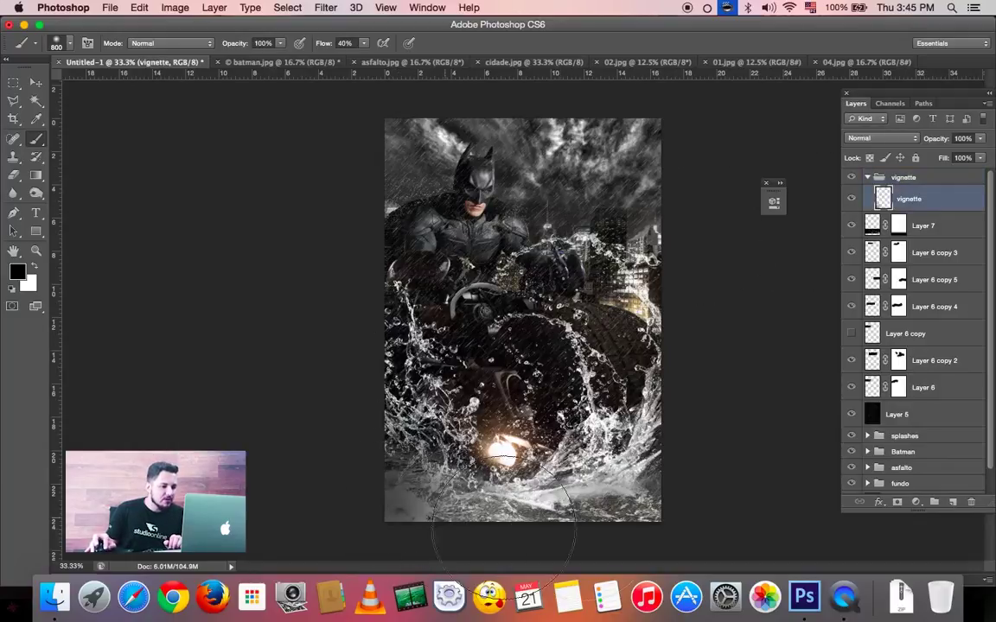
# Step: Paint the bottom-right water and top-right sky dark with a 900 px brush, then move Layer 5 to the top
pyautogui.moveTo(399, 503)
pyautogui.mouseDown()
pyautogui.moveTo(701, 436)
pyautogui.moveTo(625, 289)
pyautogui.mouseUp()
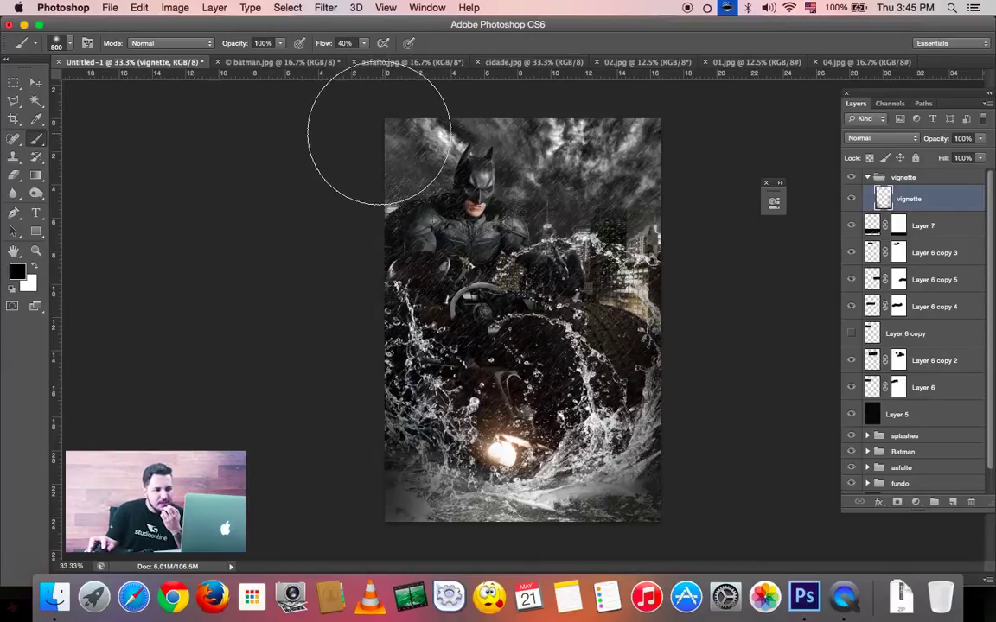
pyautogui.moveTo(367, 116); pyautogui.dragTo(360, 122)
pyautogui.hotkey('ctrl', 'z')
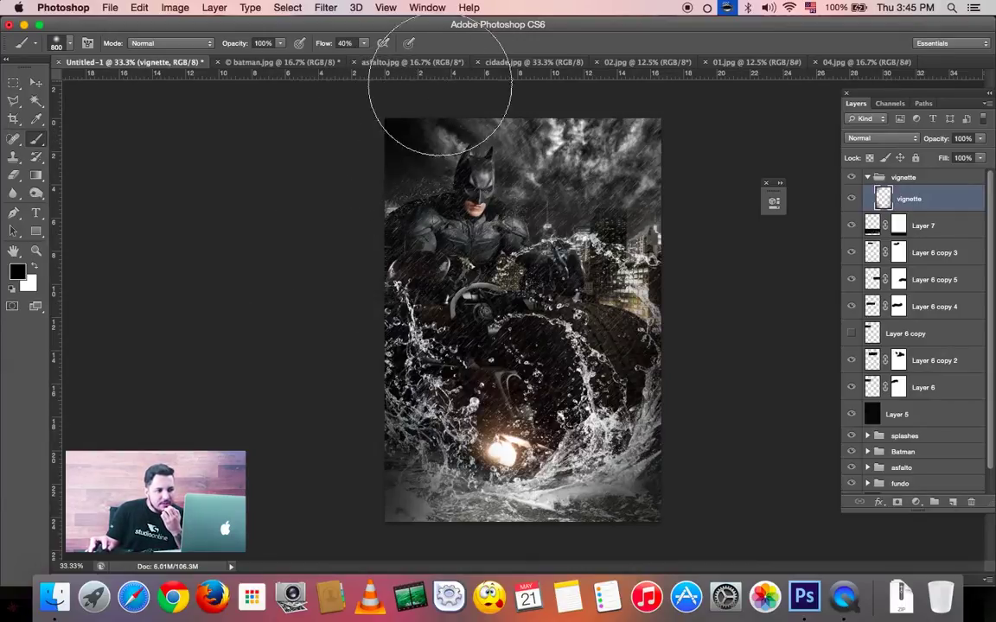
pyautogui.hotkey('ctrl', '+')
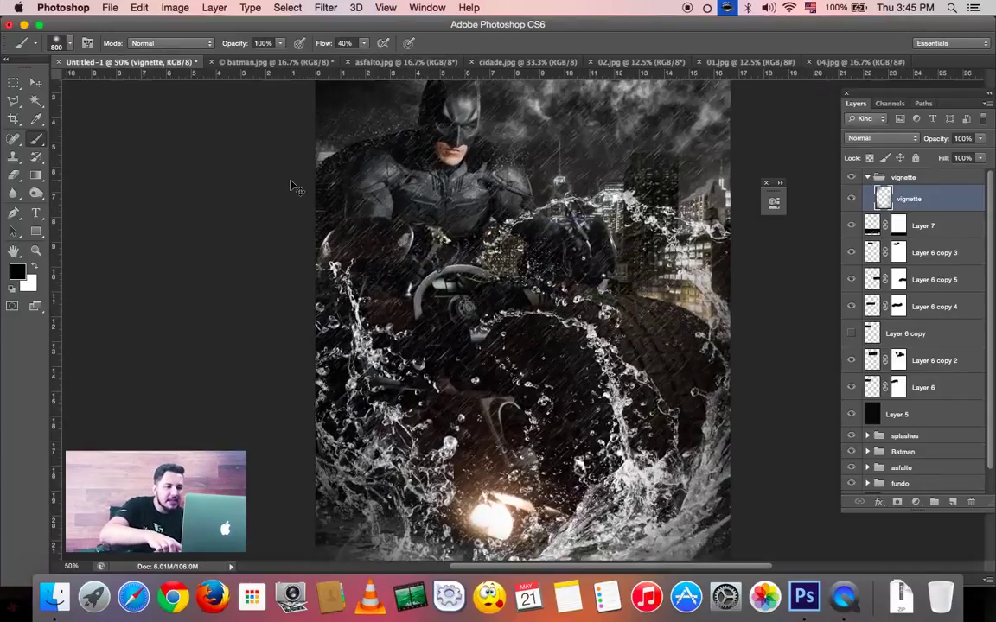
pyautogui.scroll(3, 545, 186)
pyautogui.press(']')
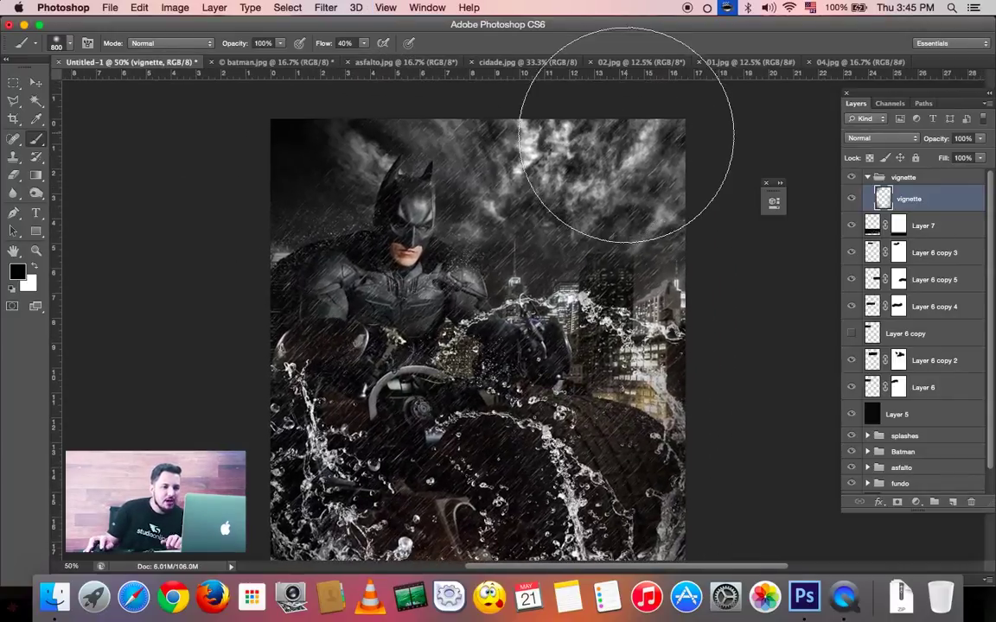
pyautogui.moveTo(655, 100)
pyautogui.mouseDown()
pyautogui.moveTo(711, 152)
pyautogui.moveTo(647, 102)
pyautogui.moveTo(779, 154)
pyautogui.mouseUp()
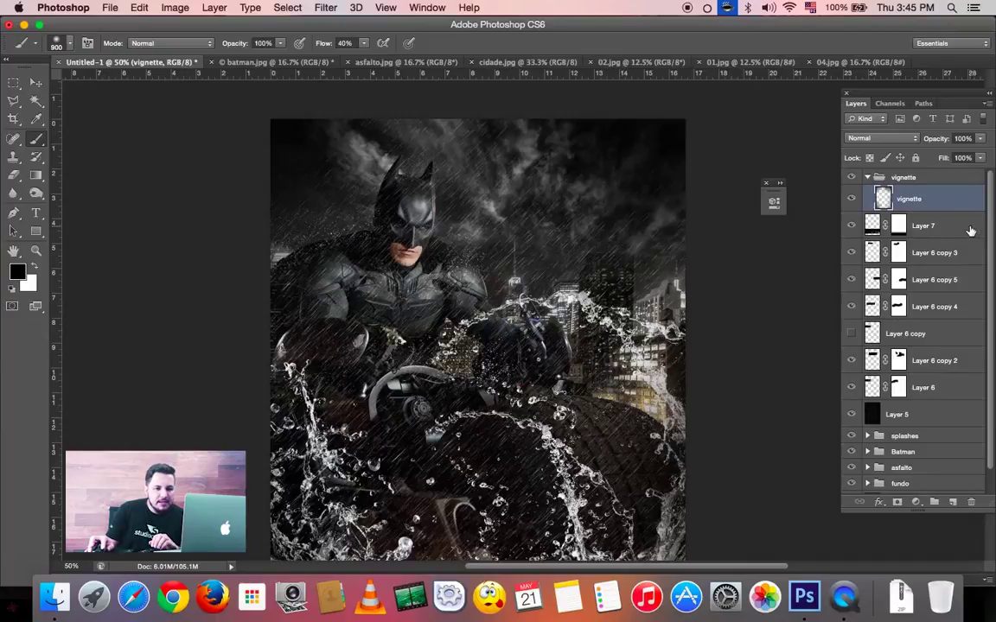
pyautogui.moveTo(916, 414); pyautogui.dragTo(933, 176)
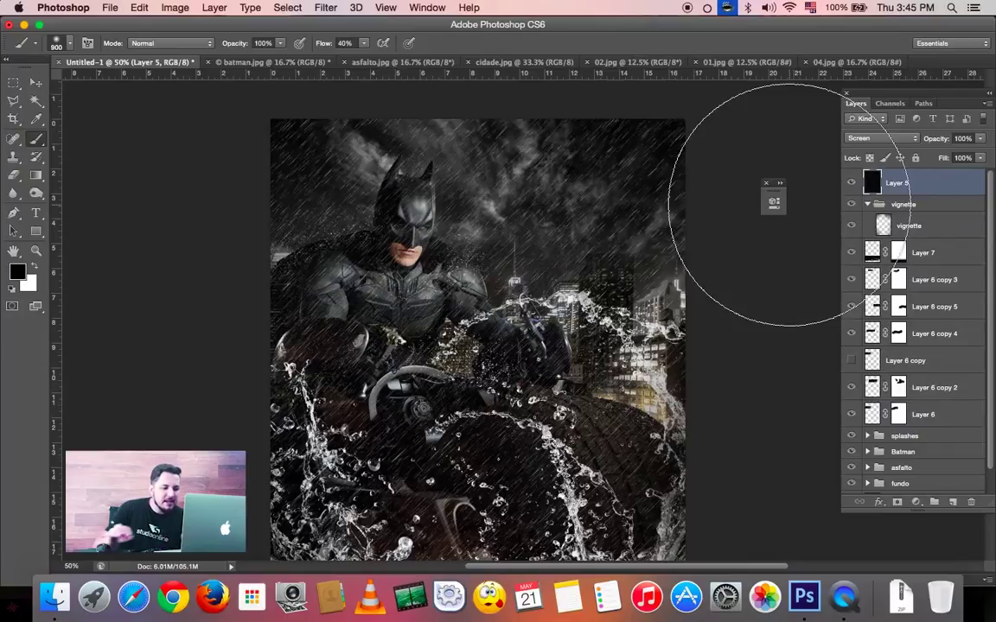
# Step: Keep Layer 5 topmost and darken the upper-right sky further on the vignette layer
pyautogui.press('super+minus')
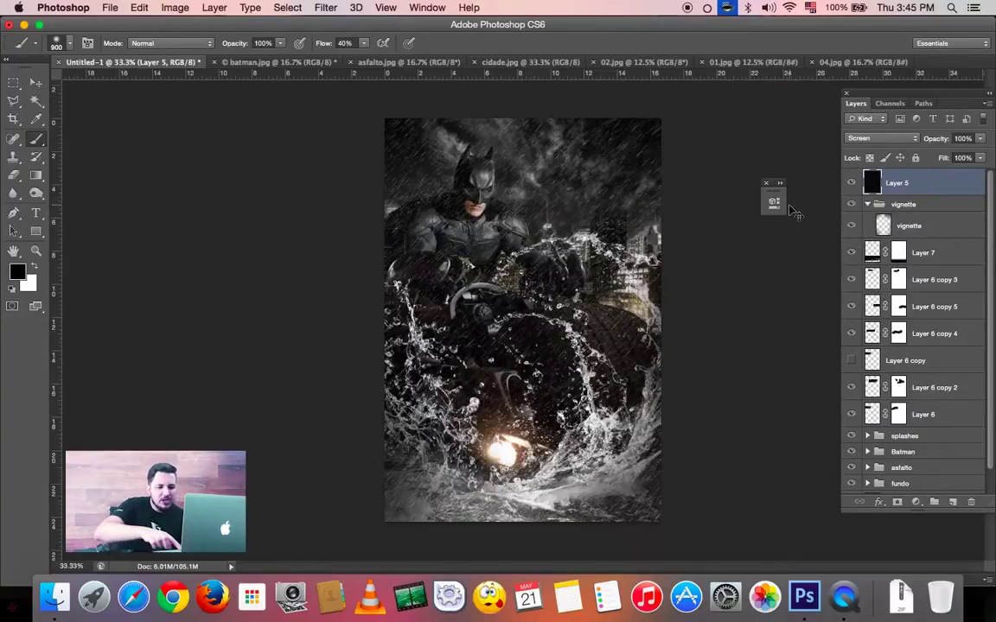
pyautogui.press('super+plus')
pyautogui.moveTo(551, 249)
pyautogui.mouseDown()
pyautogui.moveTo(514, 169)
pyautogui.moveTo(529, 348)
pyautogui.mouseUp()
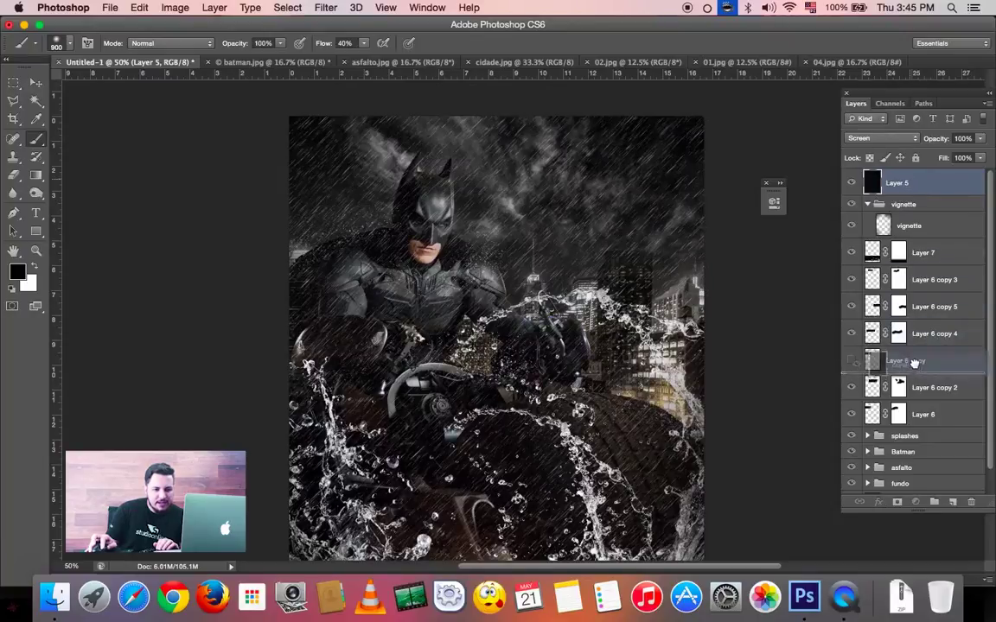
pyautogui.moveTo(907, 193)
pyautogui.mouseDown()
pyautogui.moveTo(917, 422)
pyautogui.moveTo(925, 173)
pyautogui.mouseUp()
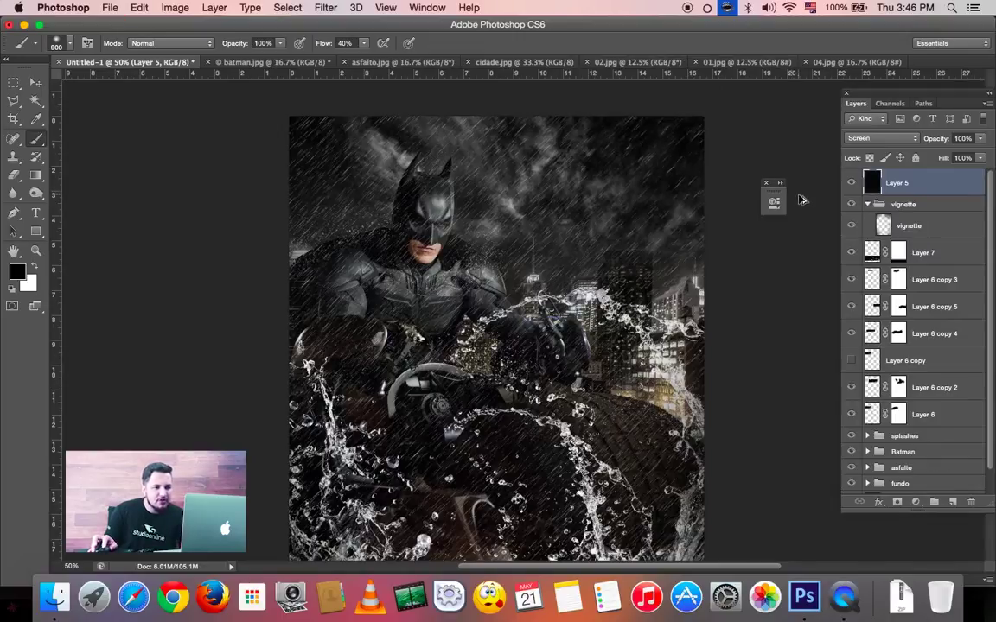
pyautogui.hotkey('ctrl', 'z')
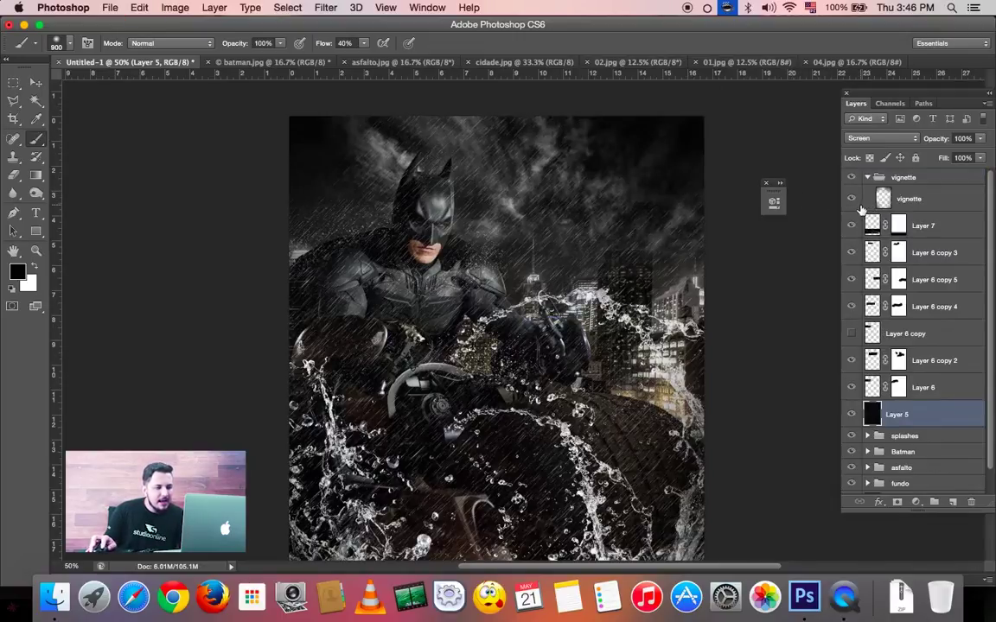
pyautogui.hotkey('ctrl', 'z')
pyautogui.click(909, 226)
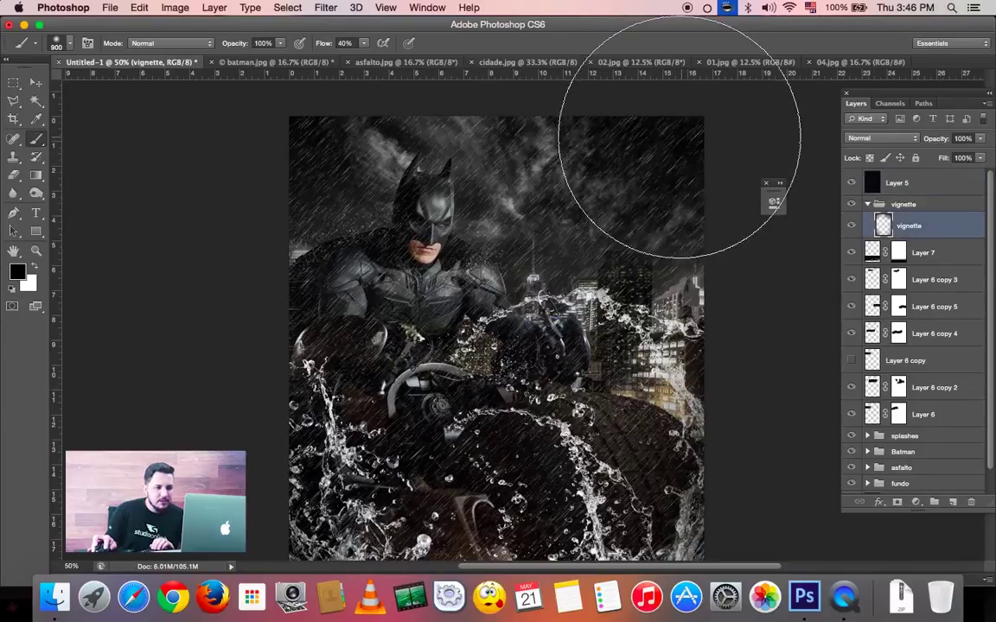
pyautogui.moveTo(633, 114)
pyautogui.mouseDown()
pyautogui.moveTo(474, 100)
pyautogui.moveTo(525, 89)
pyautogui.moveTo(663, 122)
pyautogui.moveTo(635, 198)
pyautogui.mouseUp()
# Step: Softly erase the vignette over the upper-right clouds with a 700 px, 0% hardness eraser
pyautogui.press('e')
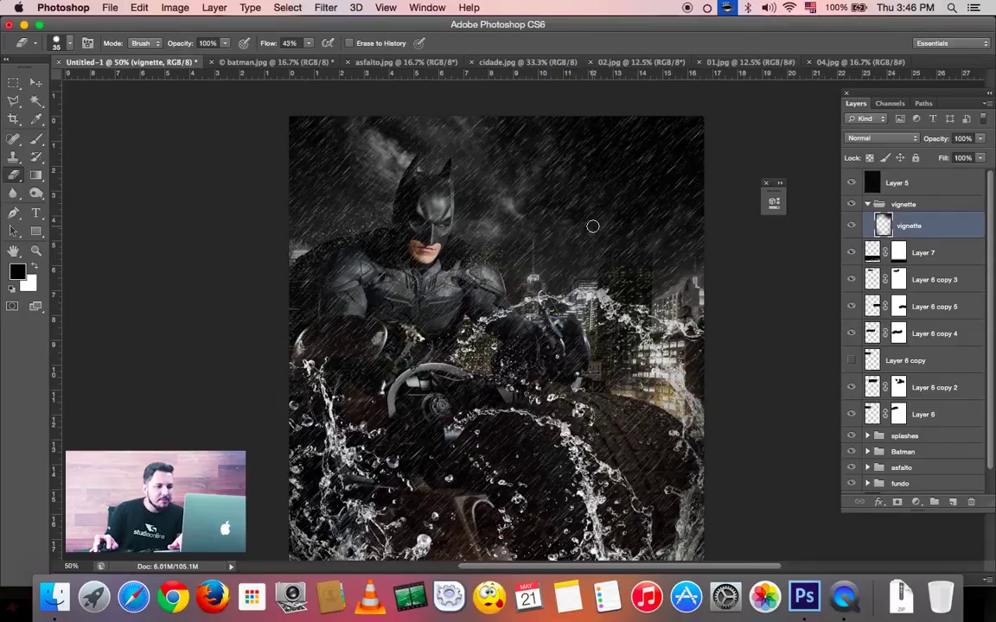
pyautogui.press(']')
pyautogui.press(']')
pyautogui.press(']')
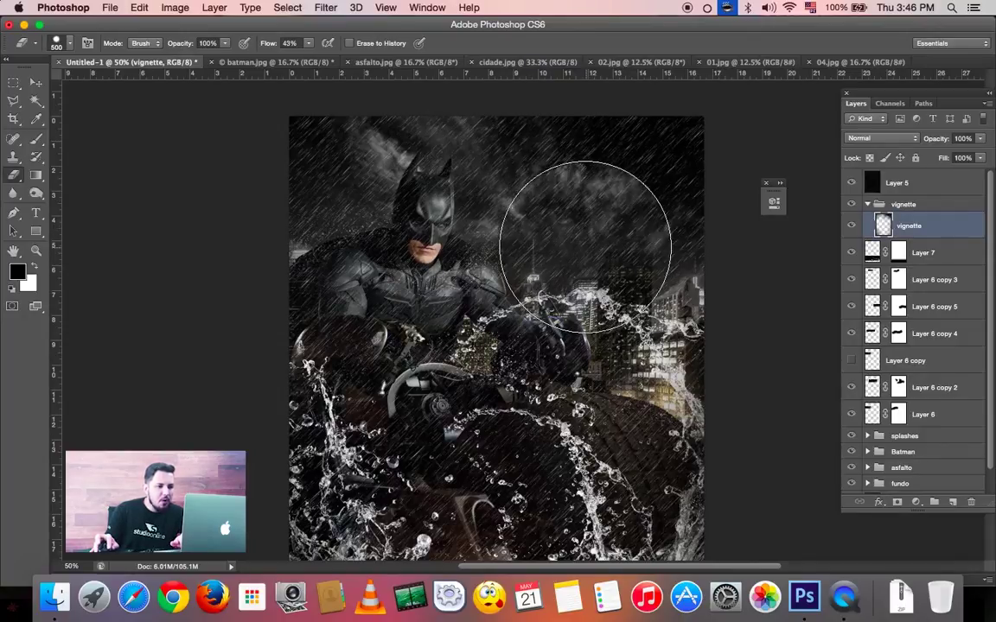
pyautogui.press(']')
pyautogui.click(603, 258)
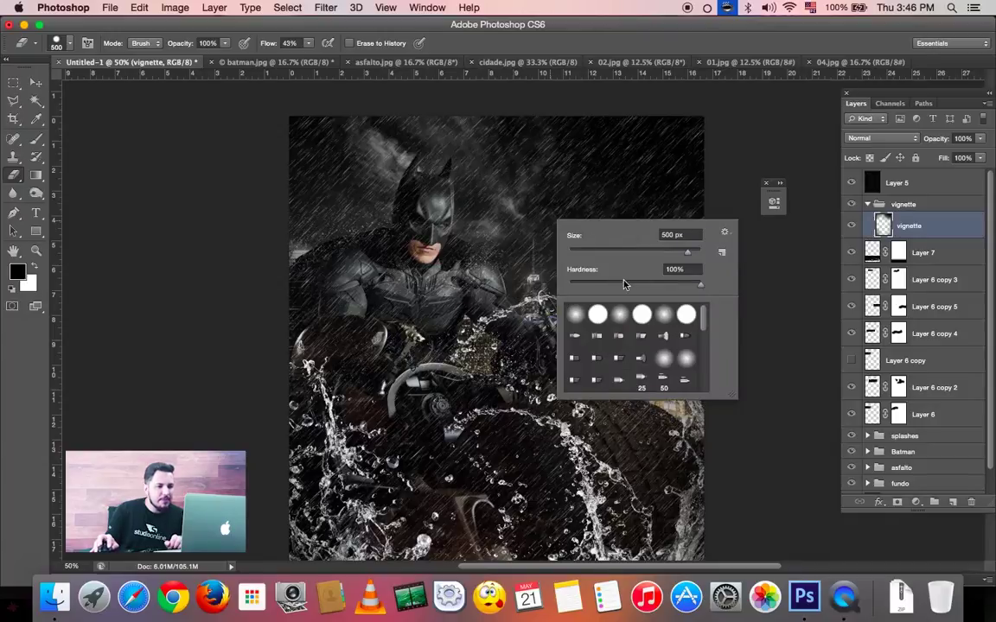
pyautogui.moveTo(616, 287); pyautogui.dragTo(582, 309)
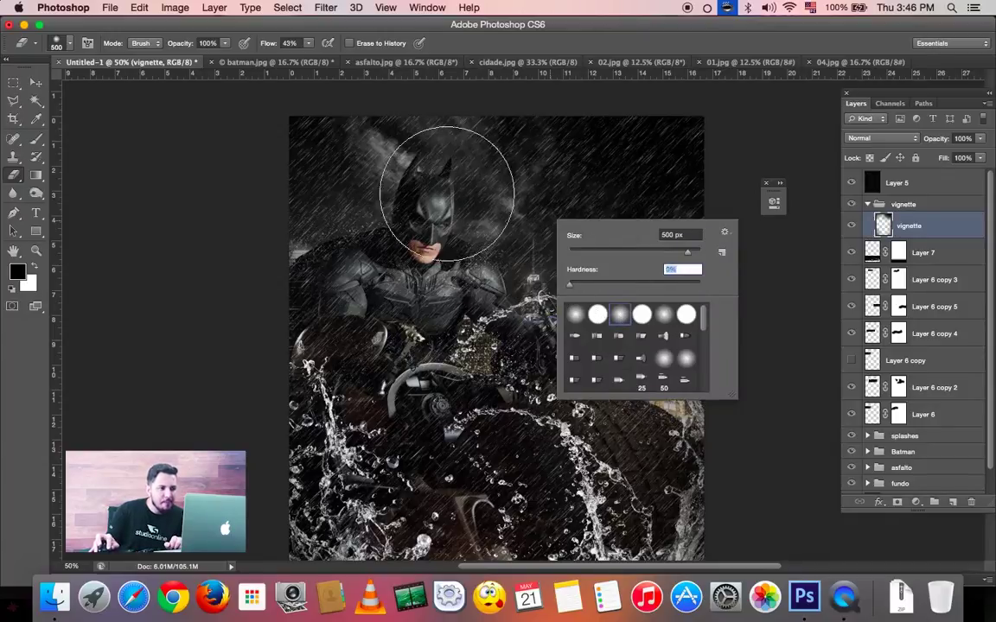
pyautogui.click(184, 208)
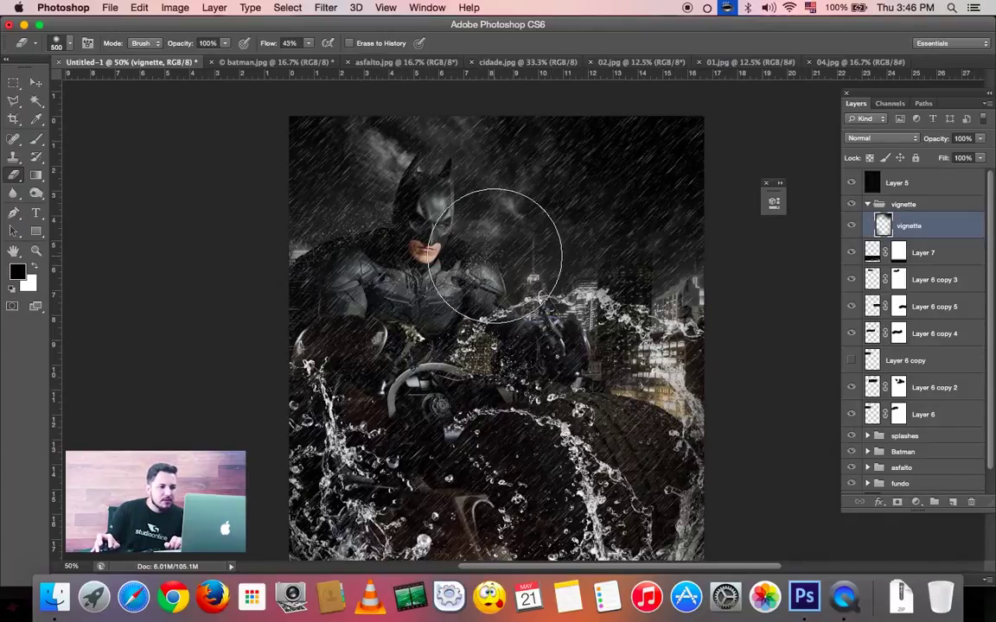
pyautogui.press(']')
pyautogui.press(']')
pyautogui.moveTo(604, 249)
pyautogui.mouseDown()
pyautogui.moveTo(630, 271)
pyautogui.moveTo(567, 233)
pyautogui.mouseUp()
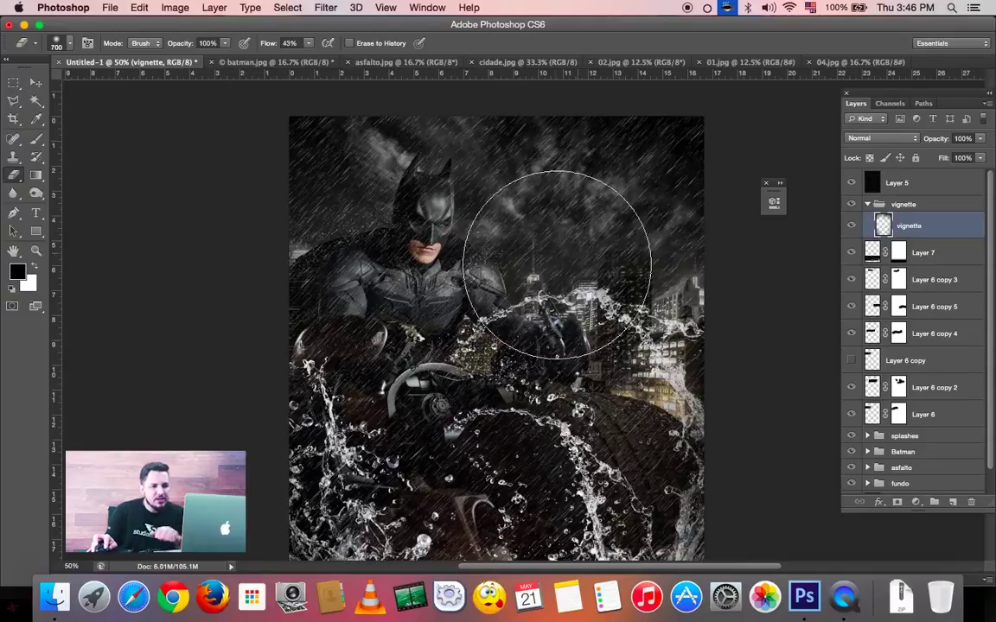
# Step: Toggle the vignette layer's visibility to compare the result, then bring up the Open dialog
pyautogui.click(851, 226)
pyautogui.click(852, 225)
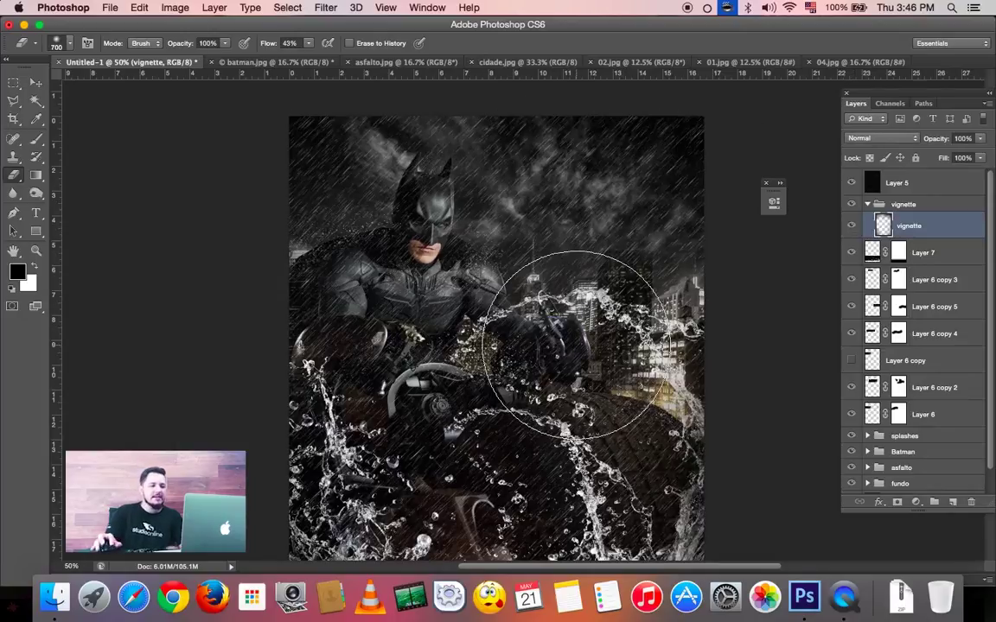
pyautogui.press('super+minus')
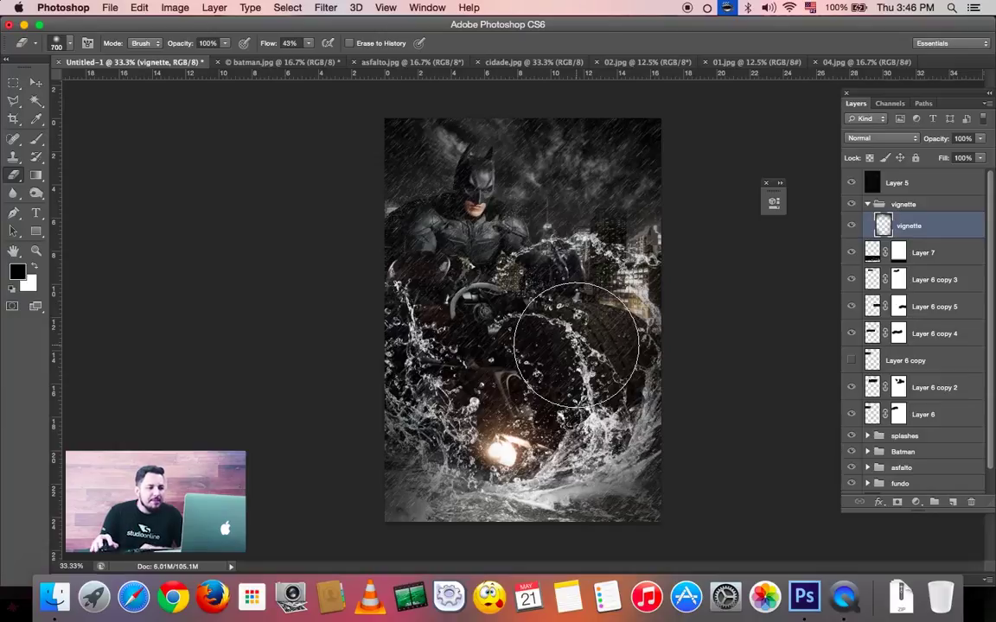
pyautogui.press('super+plus')
pyautogui.press('super+o')
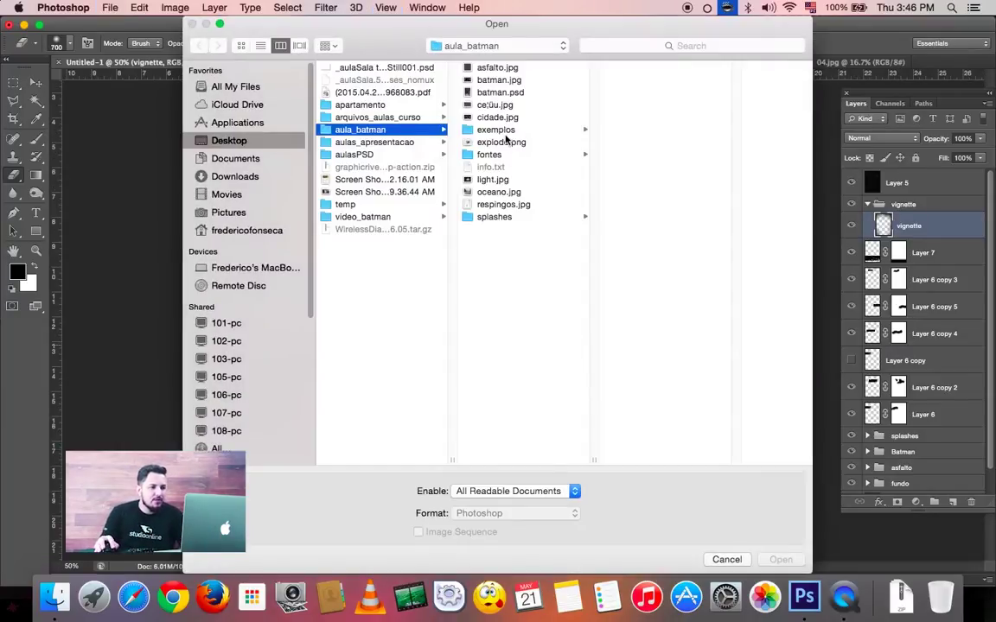
# Step: Open bane.jpg from the exemplos folder as a reference, then close it
pyautogui.click(504, 131)
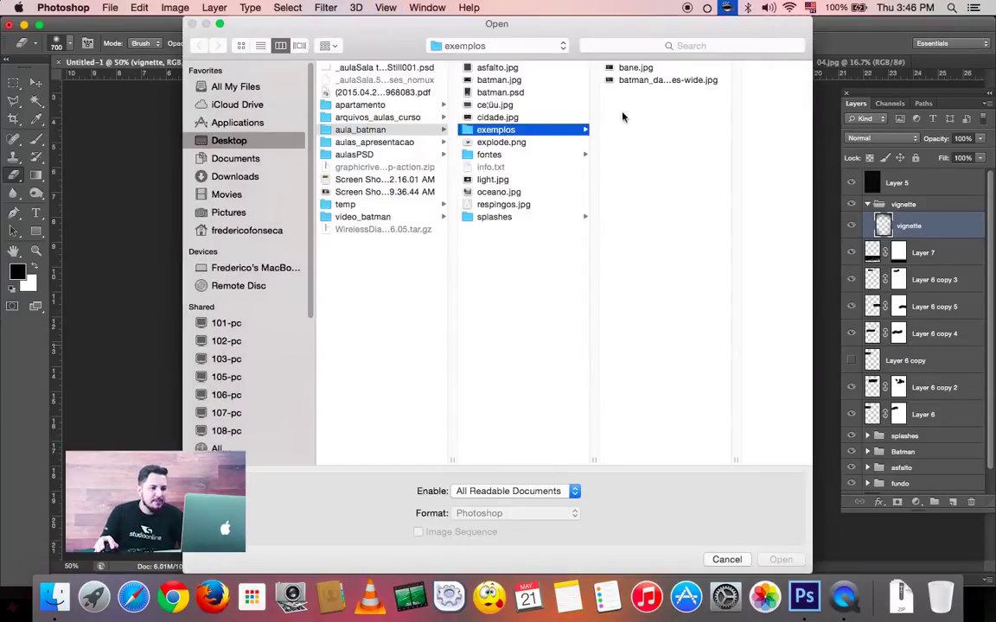
pyautogui.doubleClick(633, 68)
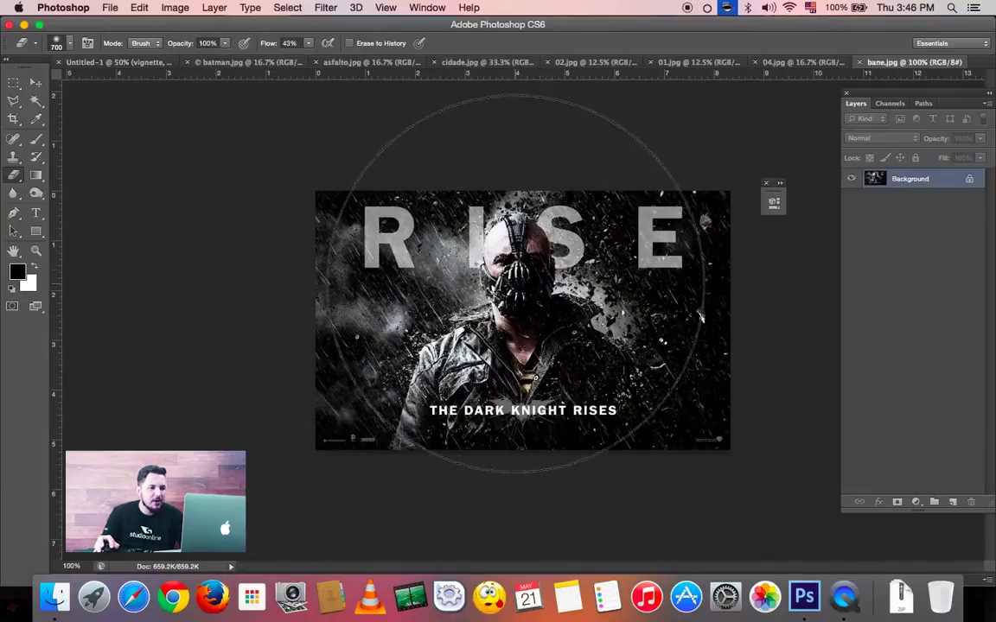
pyautogui.press('v')
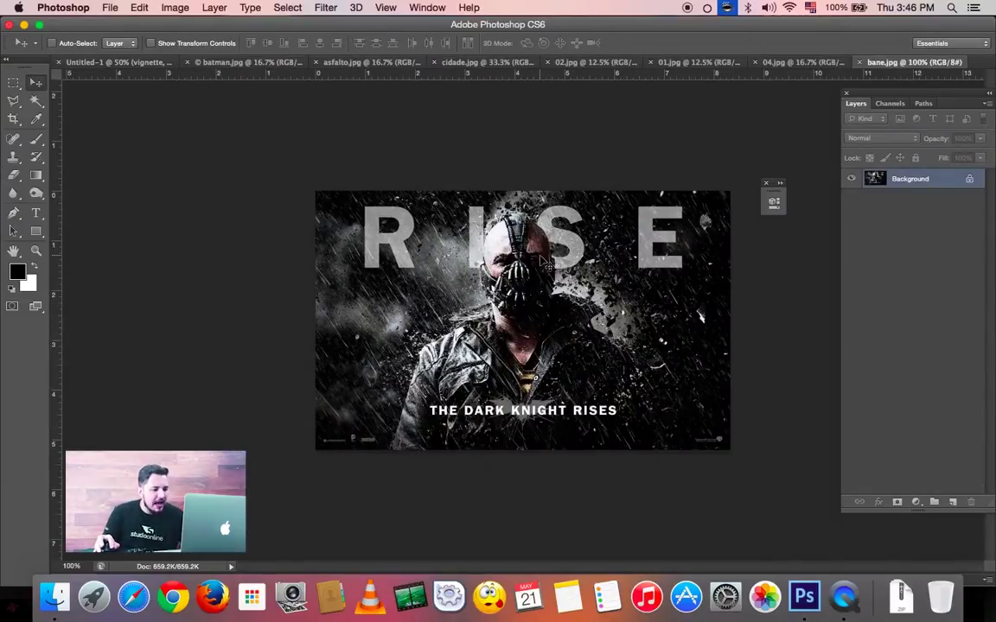
pyautogui.press('super+w')
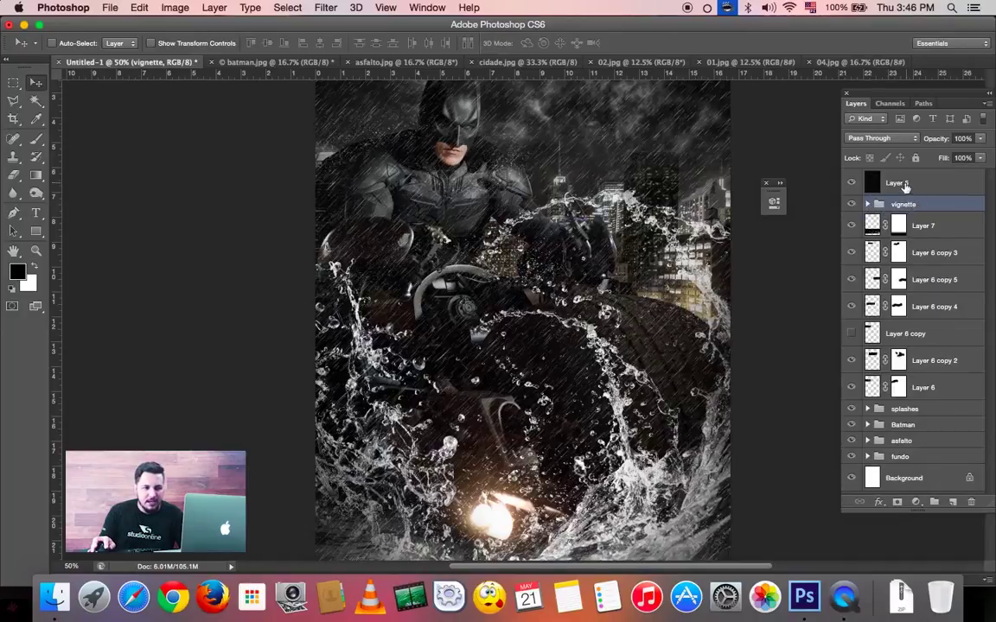
# Step: Rename Layer 5 to chuva and place it in a group also named chuva
pyautogui.doubleClick(905, 184)
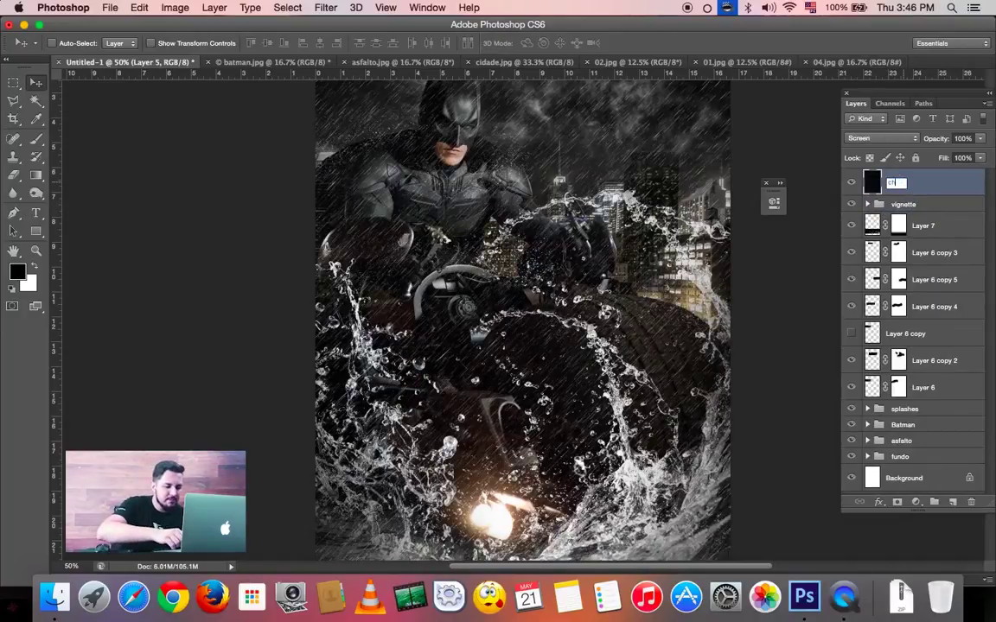
pyautogui.write('chuva')
pyautogui.press('Return')
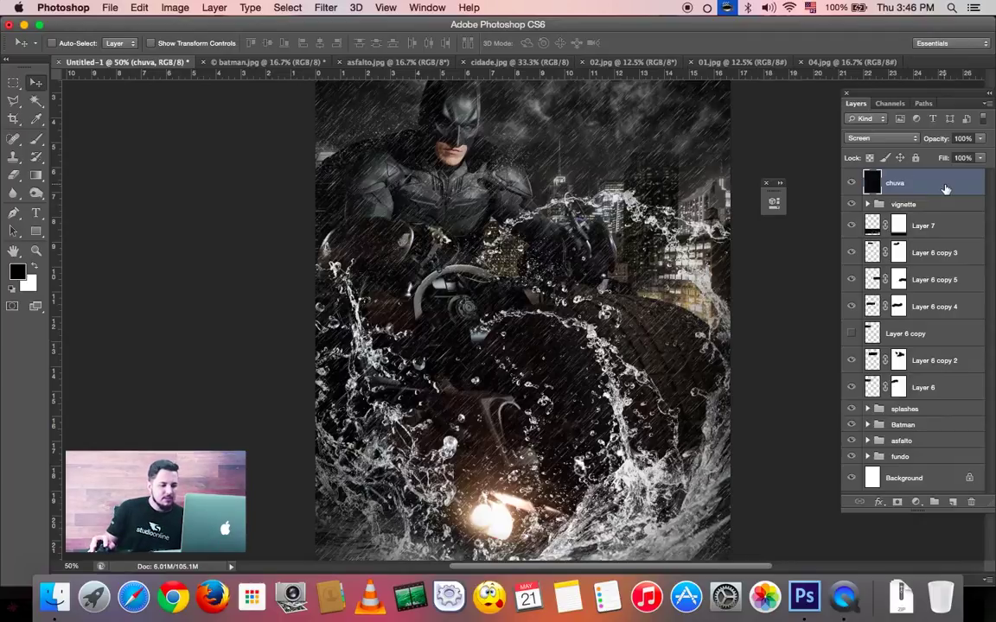
pyautogui.hotkey('ctrl', 'g')
pyautogui.doubleClick(899, 177)
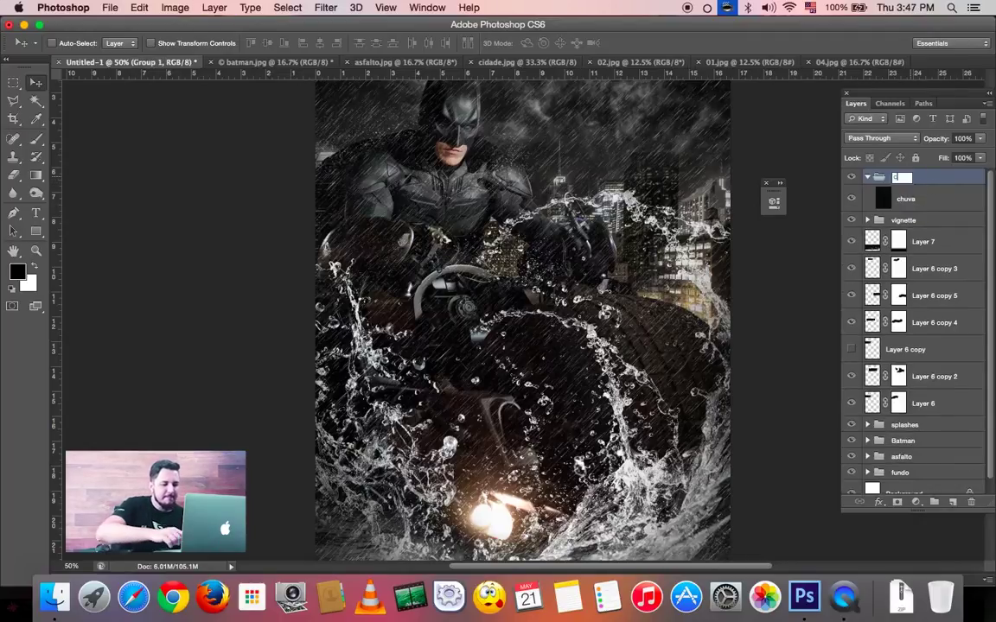
pyautogui.write('chuva')
pyautogui.press('Return')
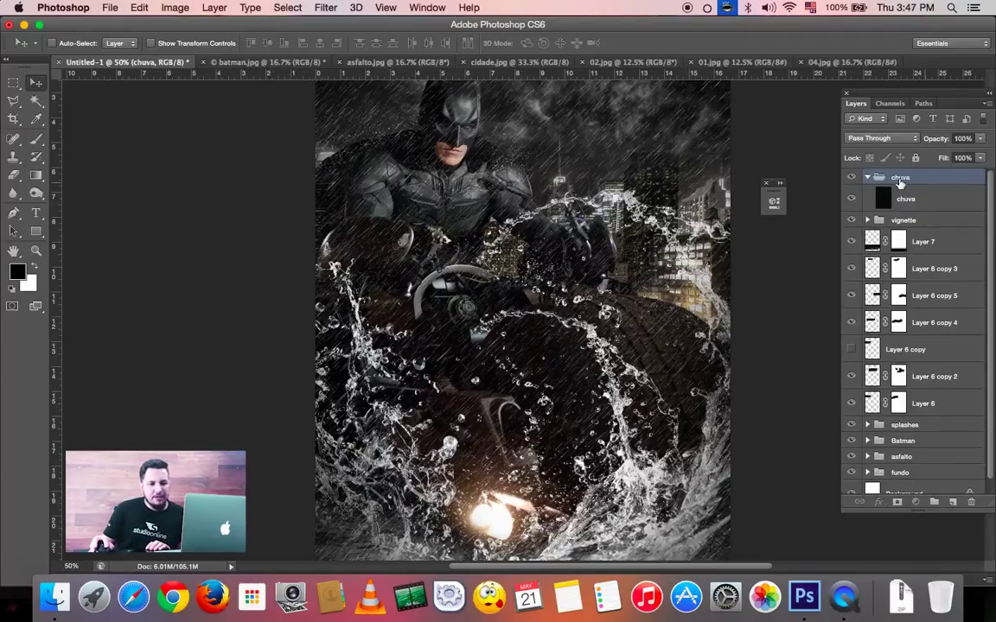
# Step: Try the vignette group above chuva, then return it below and reselect chuva
pyautogui.click(867, 178)
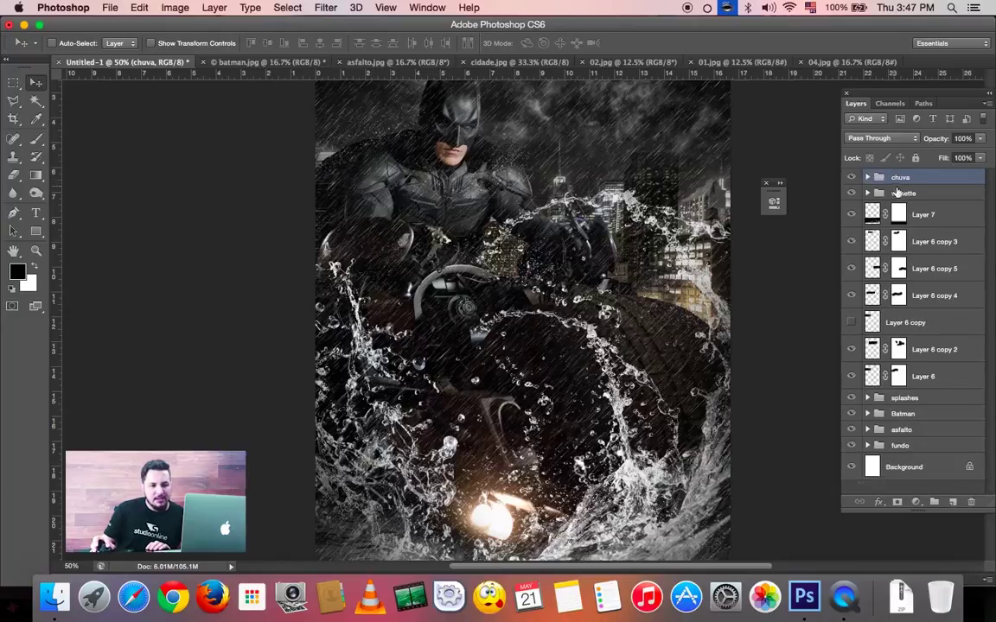
pyautogui.keyDown('shift'); pyautogui.click(903, 193); pyautogui.keyUp('shift')
pyautogui.moveTo(921, 170); pyautogui.dragTo(922, 176)
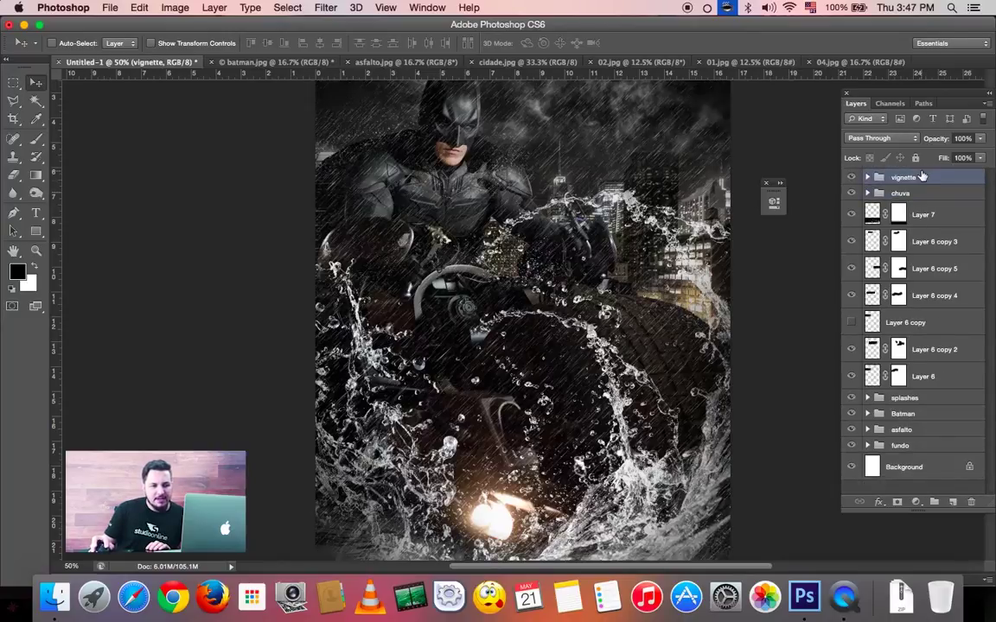
pyautogui.scroll(-5, 571, 195)
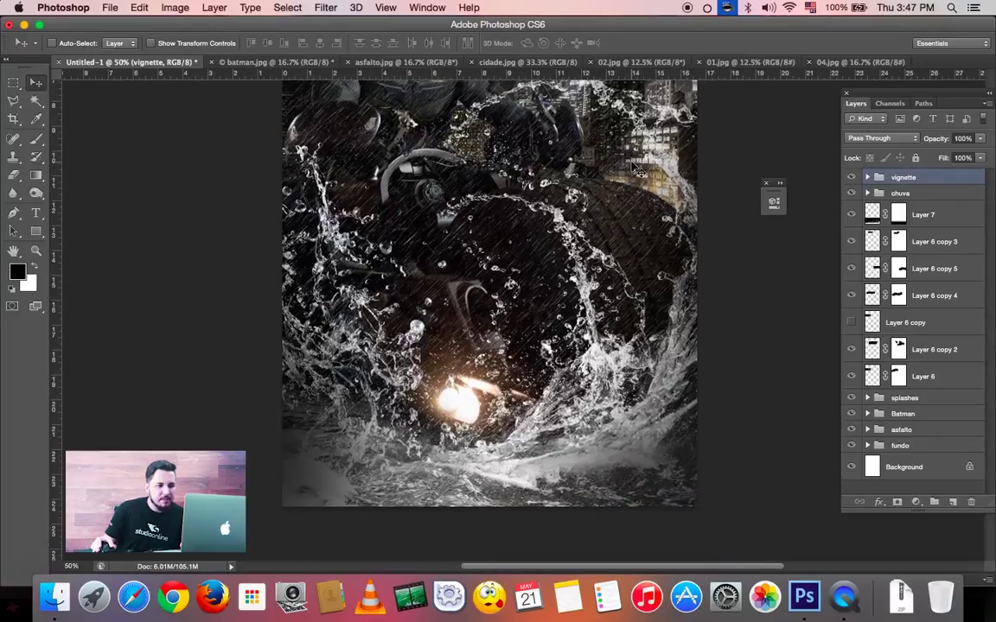
pyautogui.moveTo(604, 153); pyautogui.dragTo(633, 333)
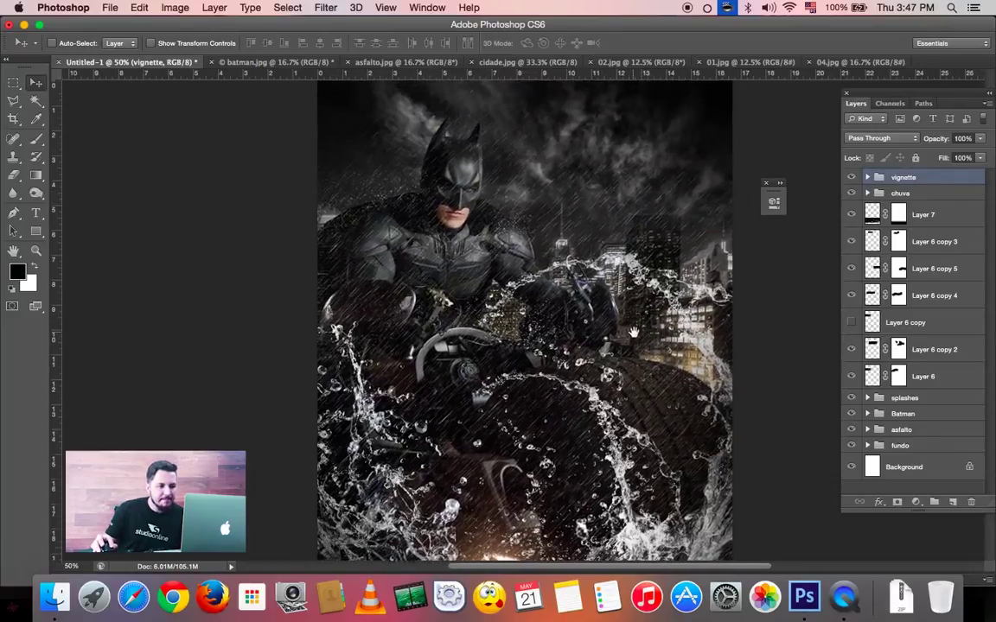
pyautogui.moveTo(903, 177); pyautogui.dragTo(908, 199)
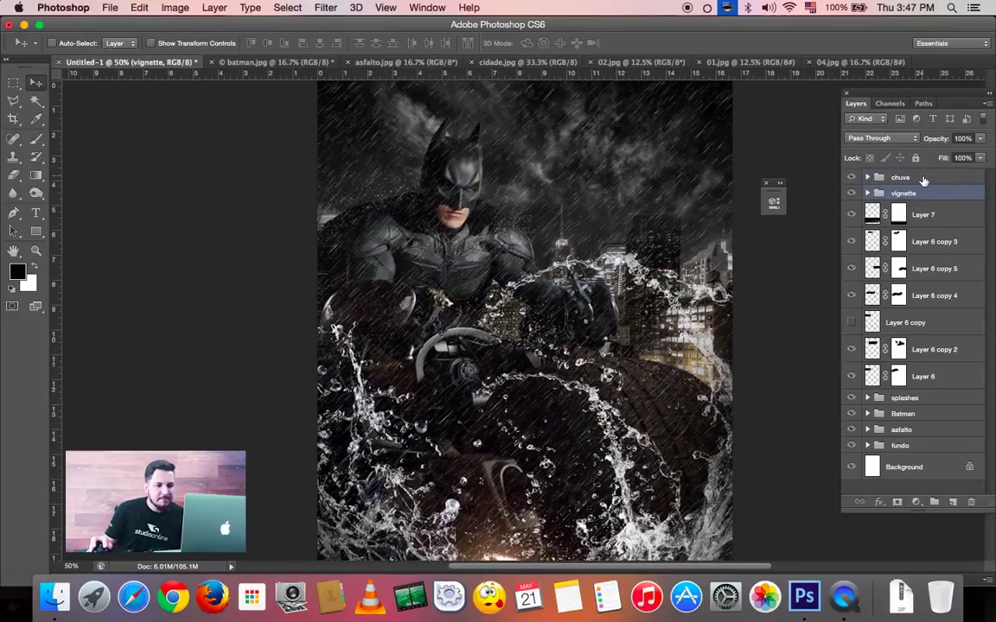
pyautogui.click(923, 178)
# Step: Create an empty efeitos gerais group at the top, deleting its placeholder Layer 8
pyautogui.click(954, 501)
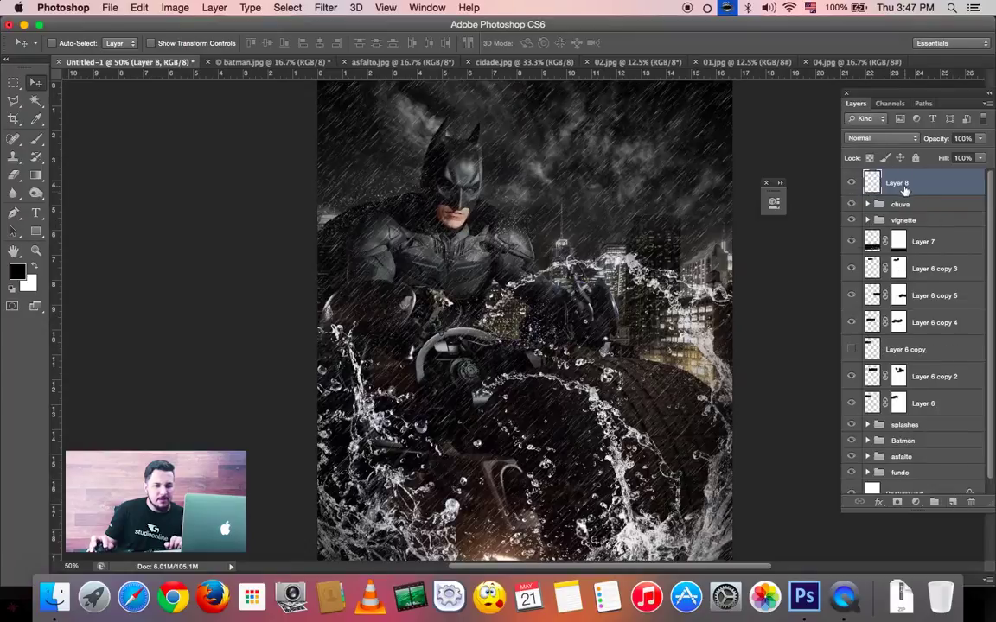
pyautogui.hotkey('ctrl', 'g')
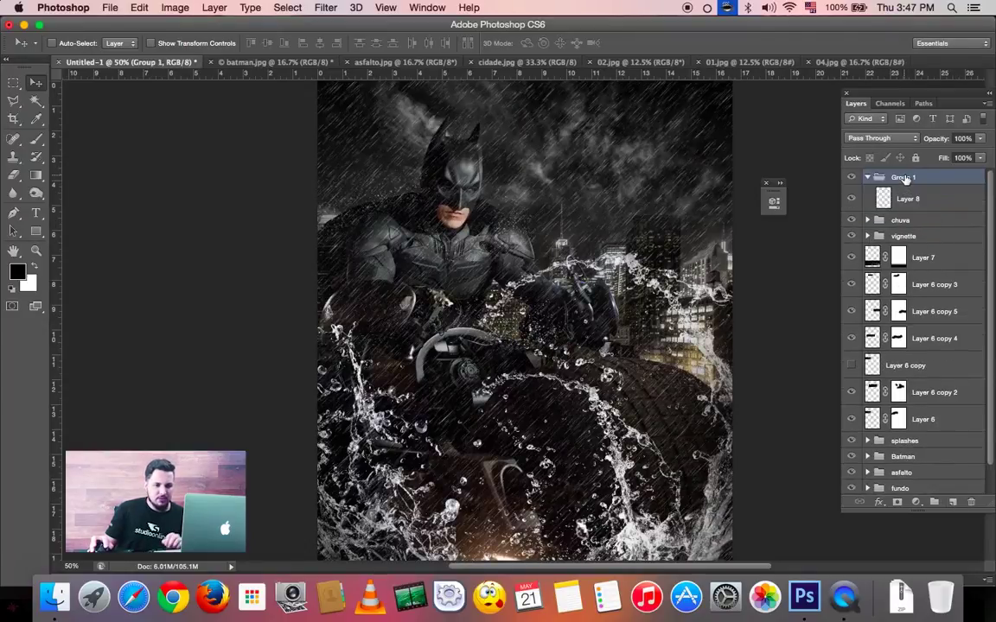
pyautogui.doubleClick(903, 177)
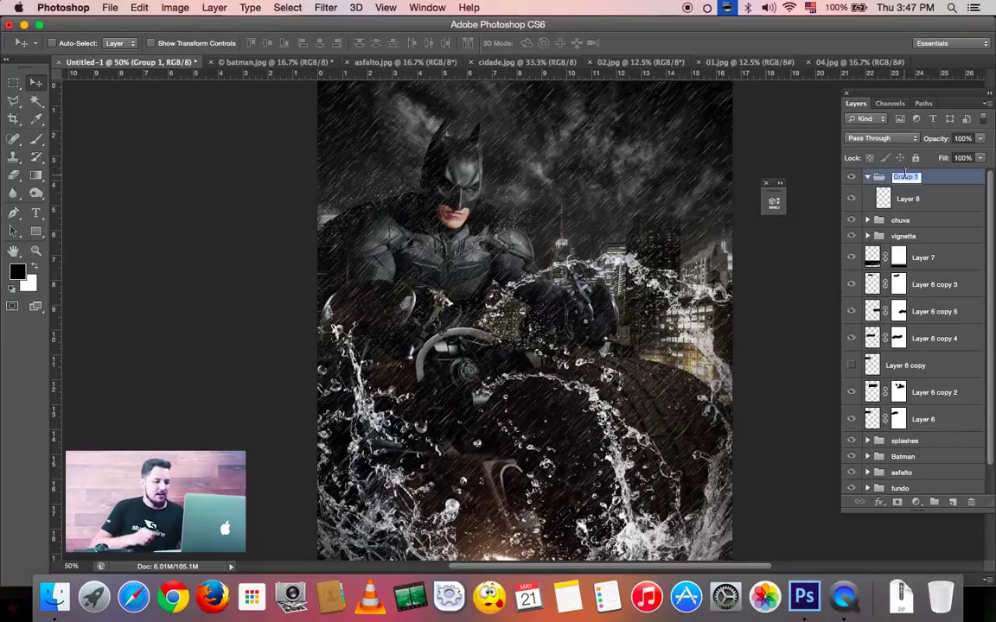
pyautogui.write('eitos ger')
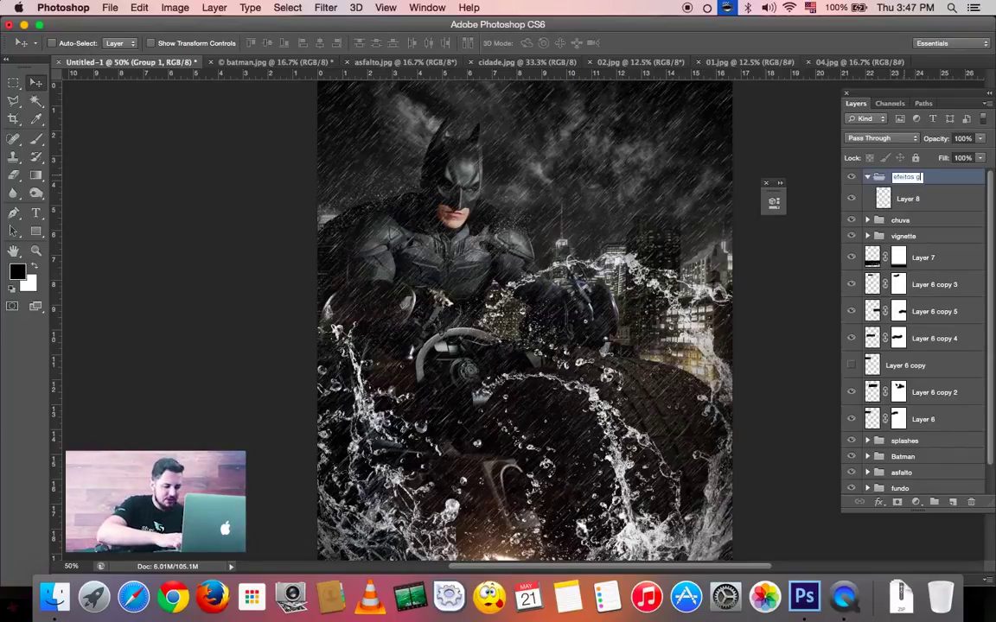
pyautogui.write('ais')
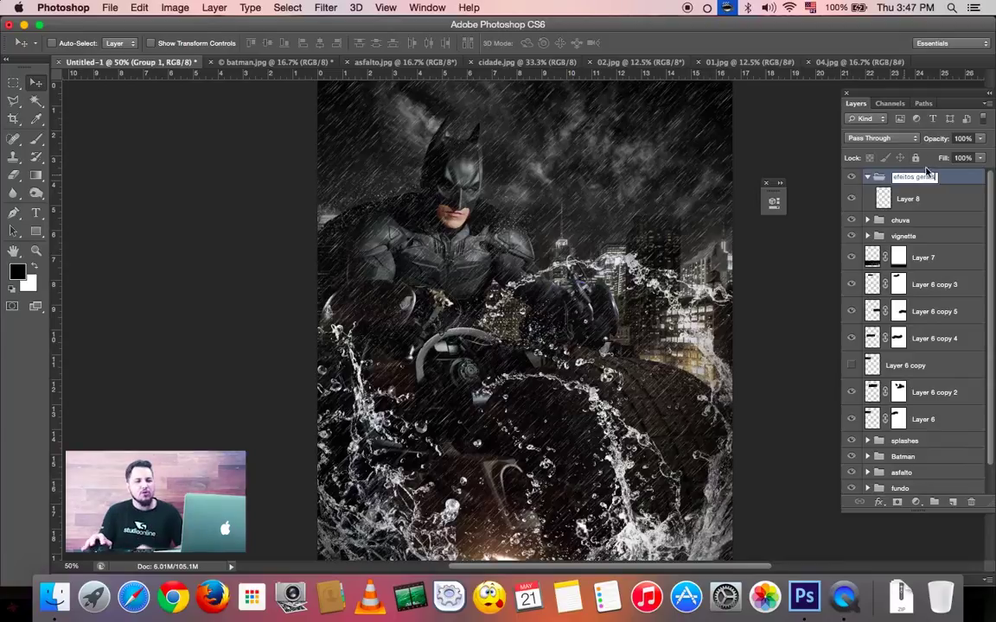
pyautogui.click(922, 199)
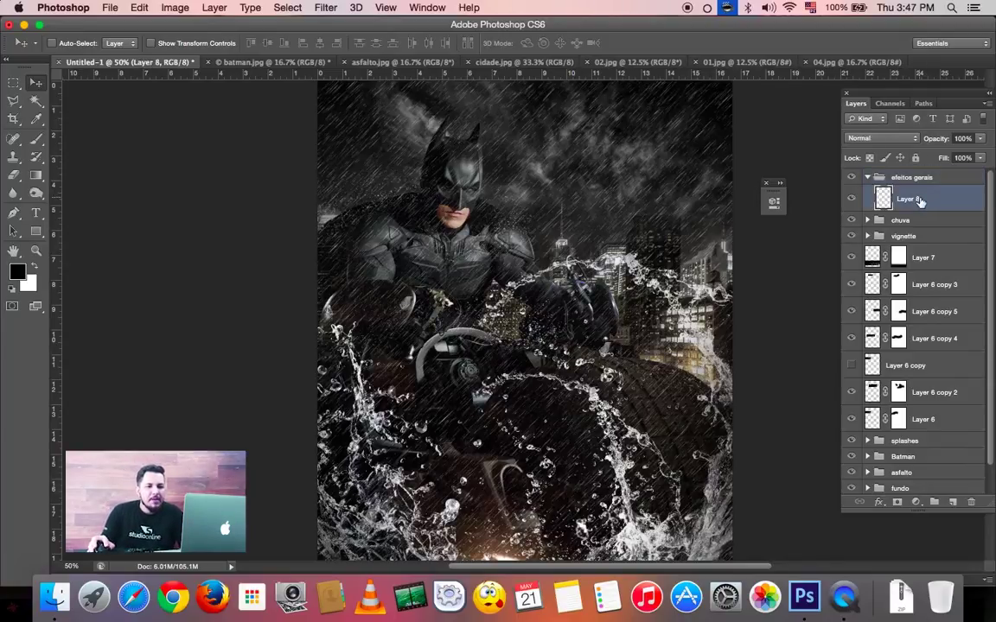
pyautogui.press('Delete')
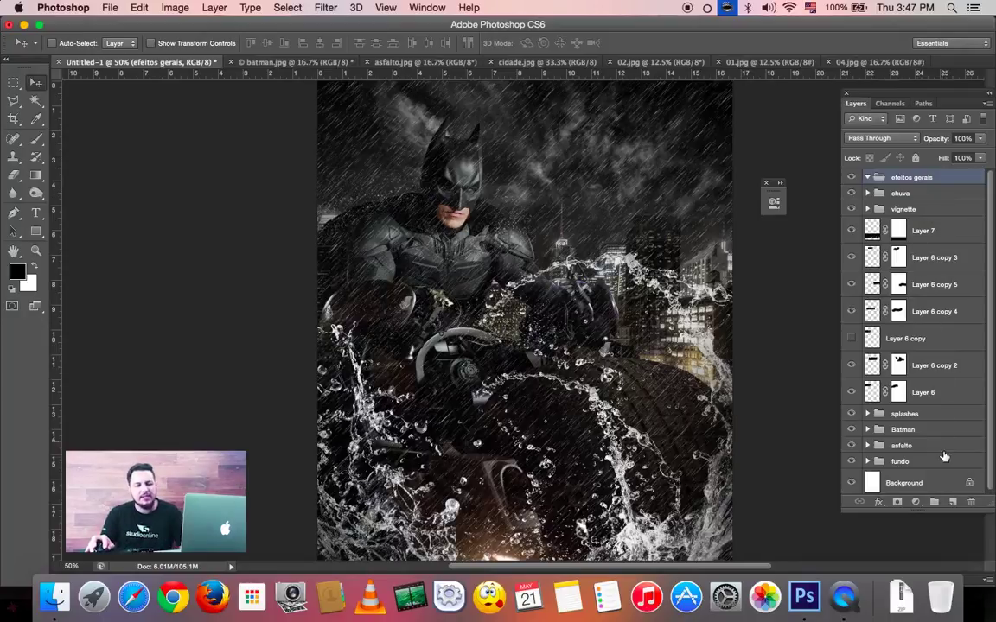
pyautogui.click(917, 503)
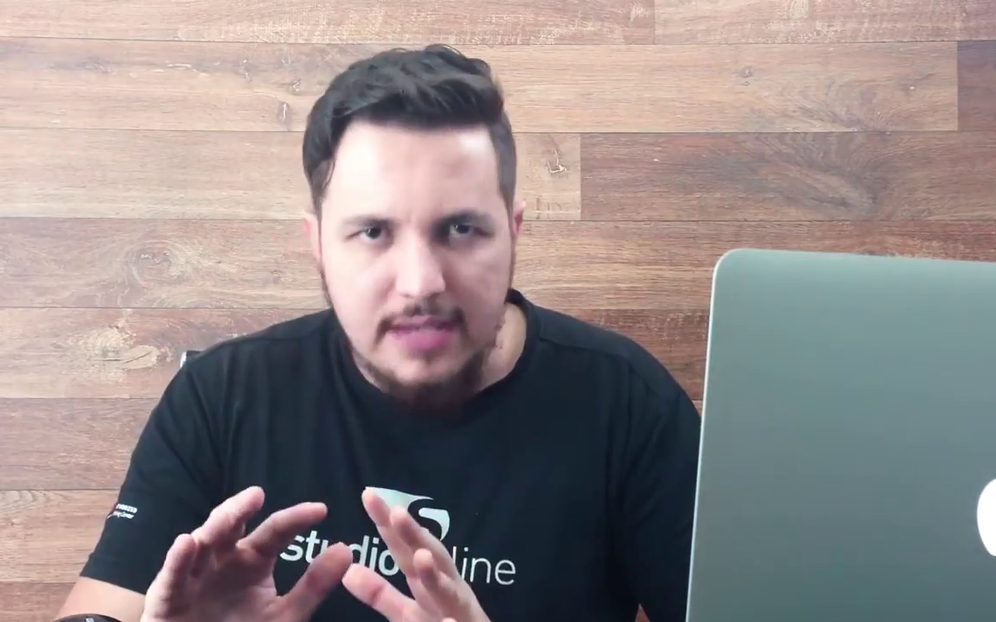
# Step: Add a Hue/Saturation adjustment in efeitos gerais with Saturation at -62
pyautogui.click(941, 466)
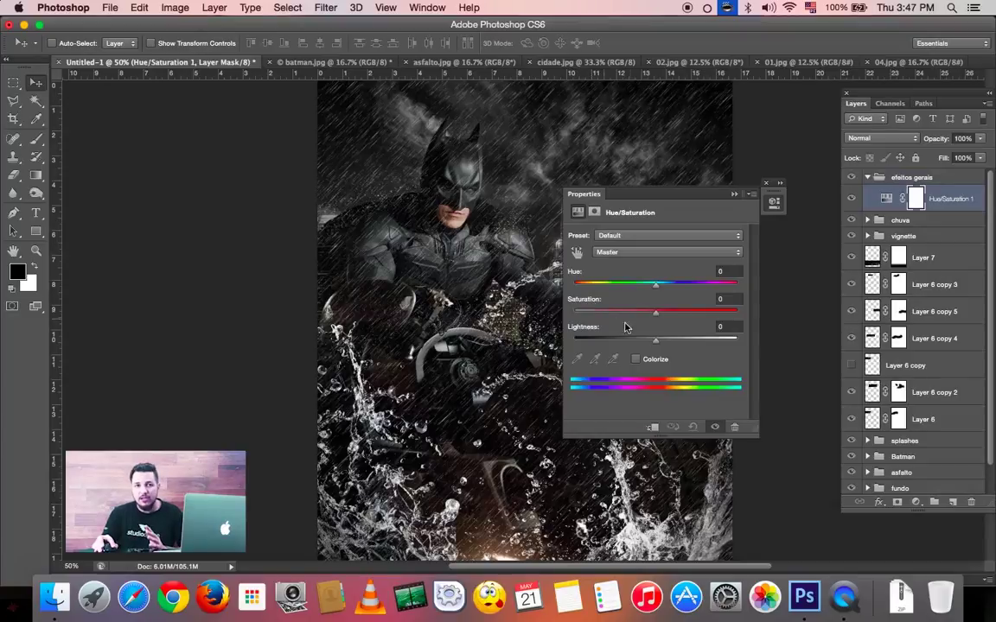
pyautogui.moveTo(640, 199); pyautogui.dragTo(809, 124)
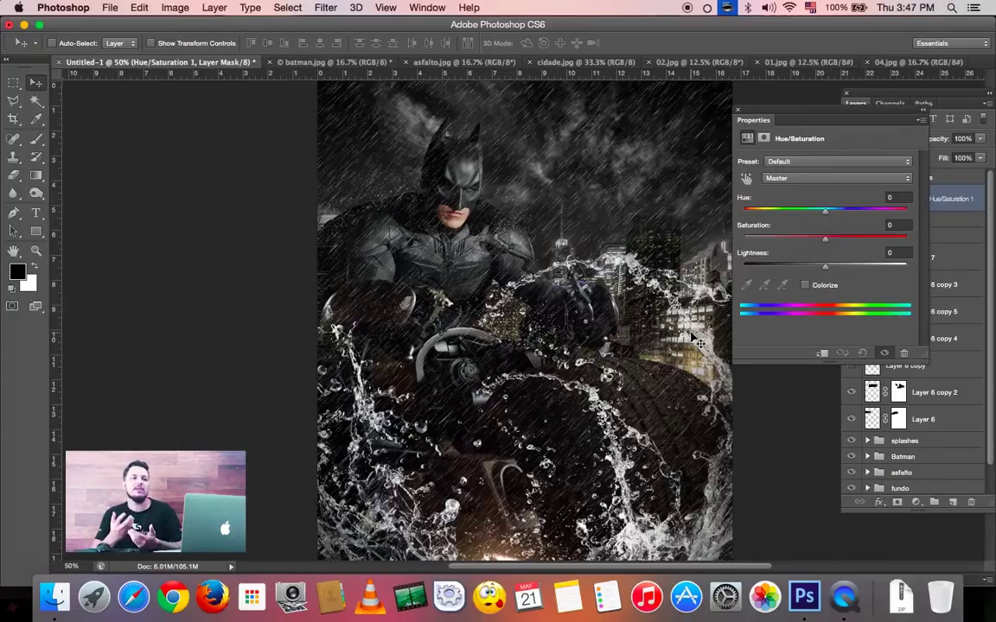
pyautogui.moveTo(825, 238); pyautogui.dragTo(784, 245)
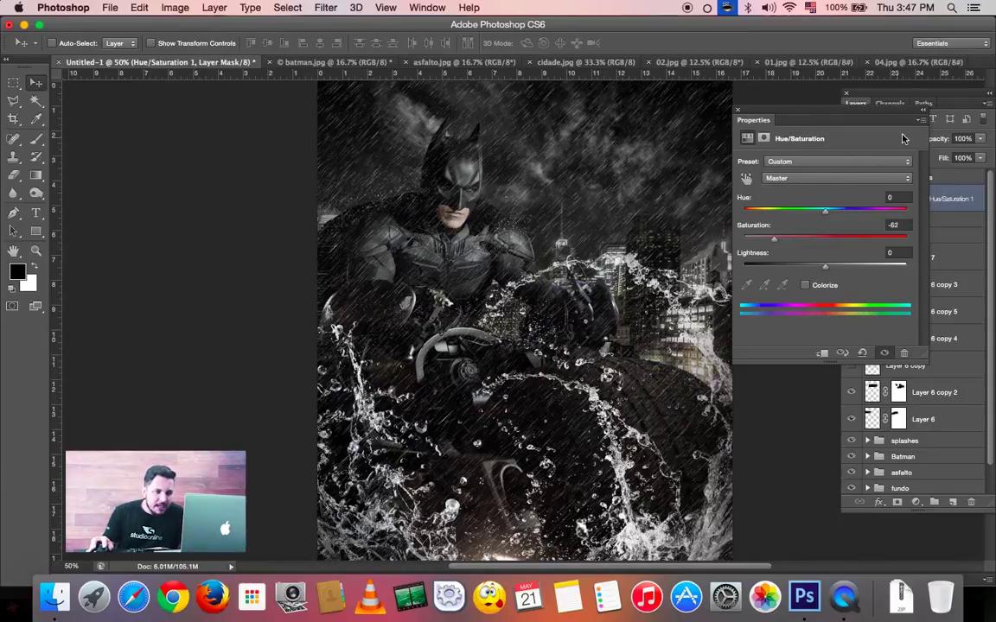
pyautogui.click(924, 114)
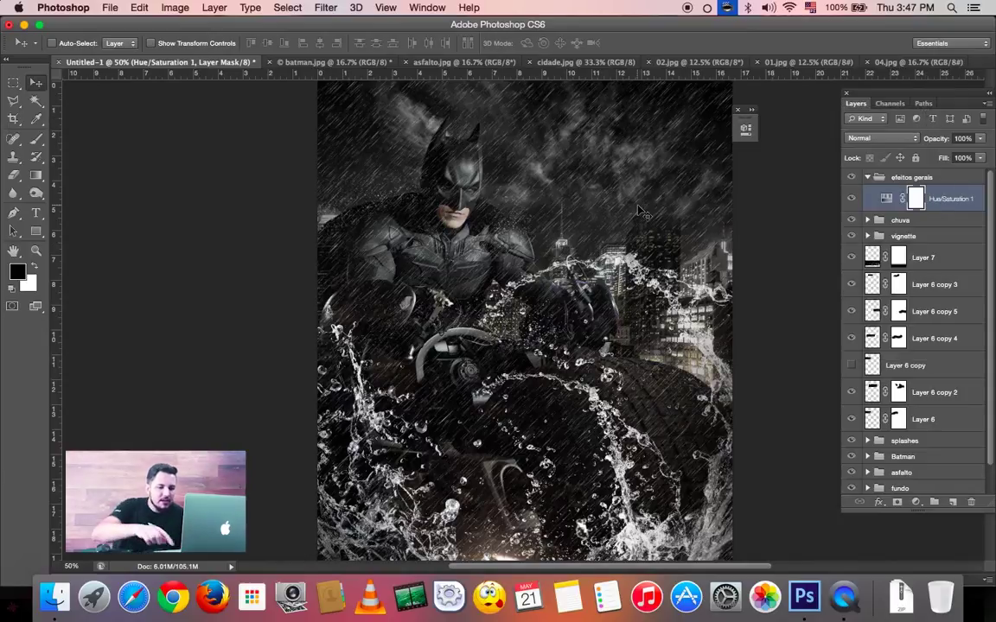
pyautogui.press('super+minus')
pyautogui.press('super+plus')
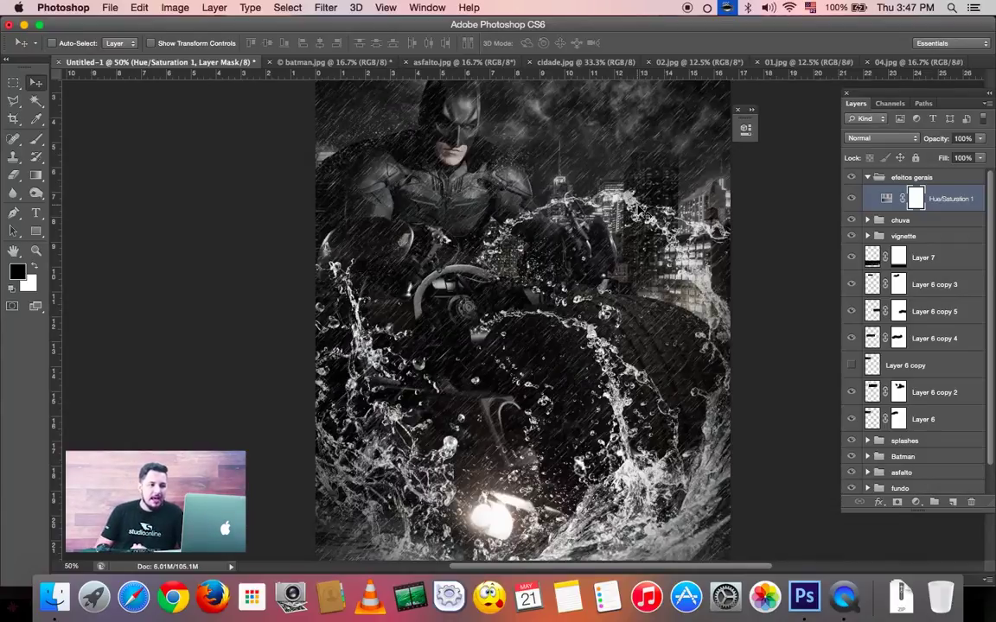
# Step: Collapse efeitos gerais and select the Black & White adjustment inside the fundo group
pyautogui.click(907, 177)
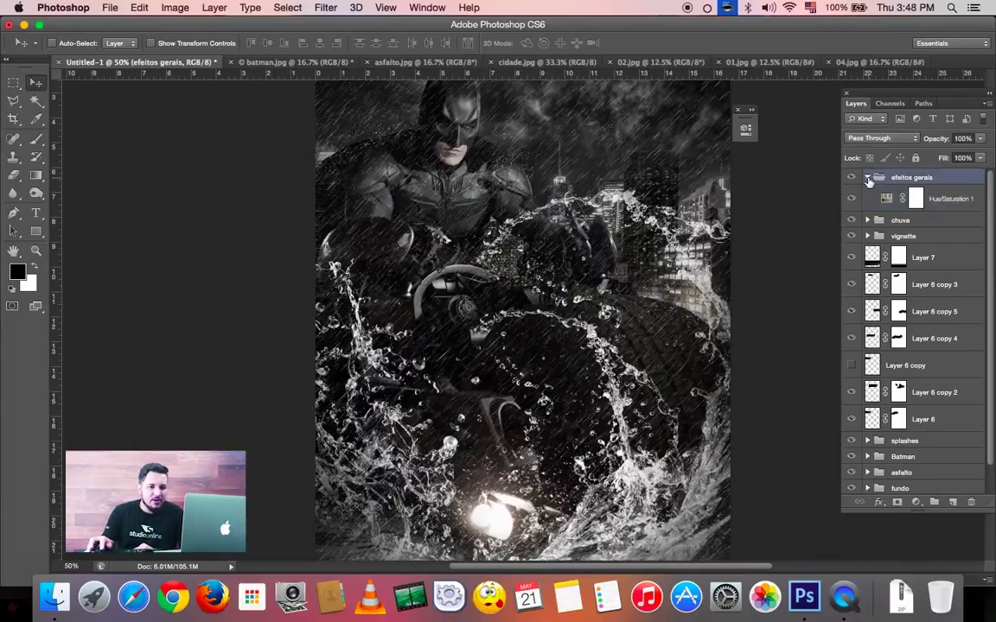
pyautogui.click(866, 176)
pyautogui.scroll(3, 553, 232)
pyautogui.scroll(1, 554, 231)
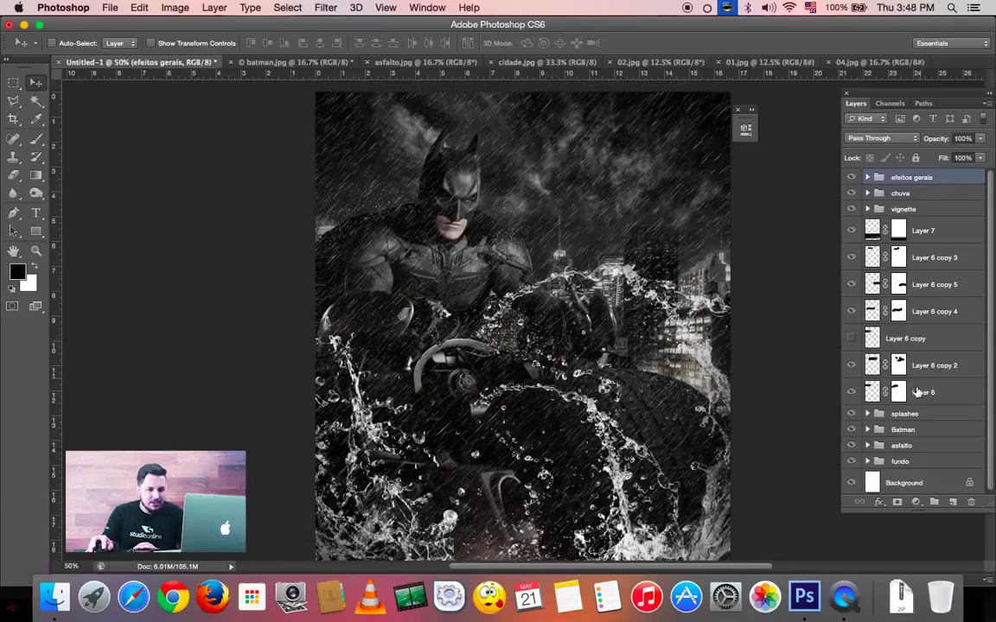
pyautogui.click(883, 462)
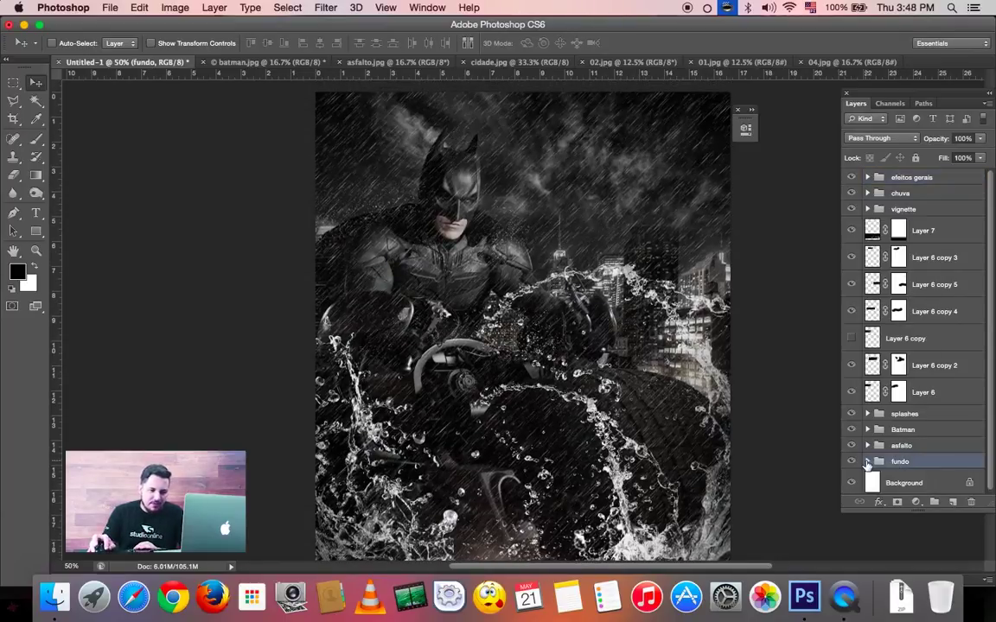
pyautogui.click(867, 462)
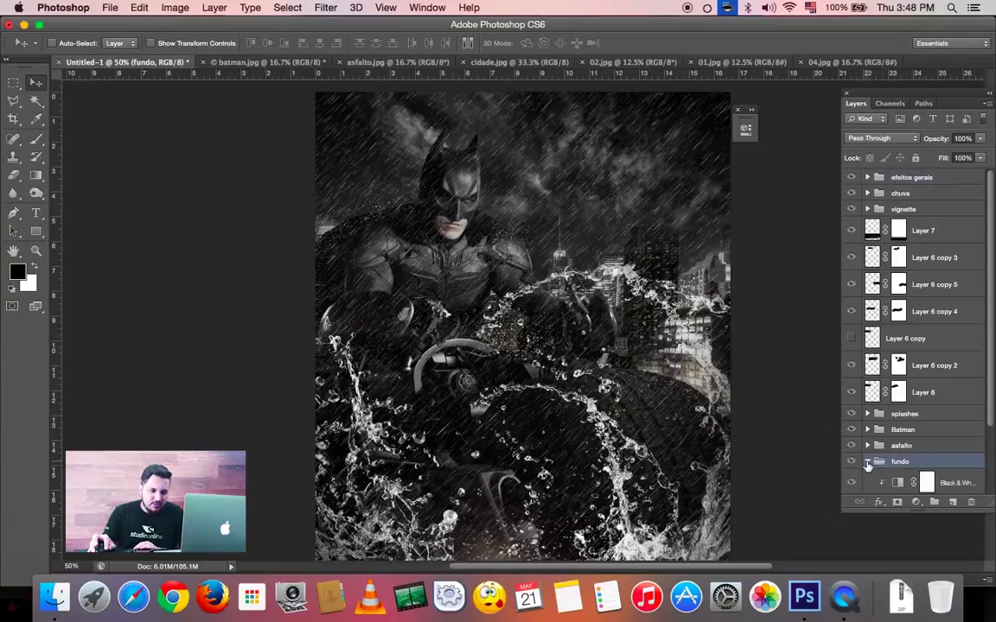
pyautogui.click(960, 484)
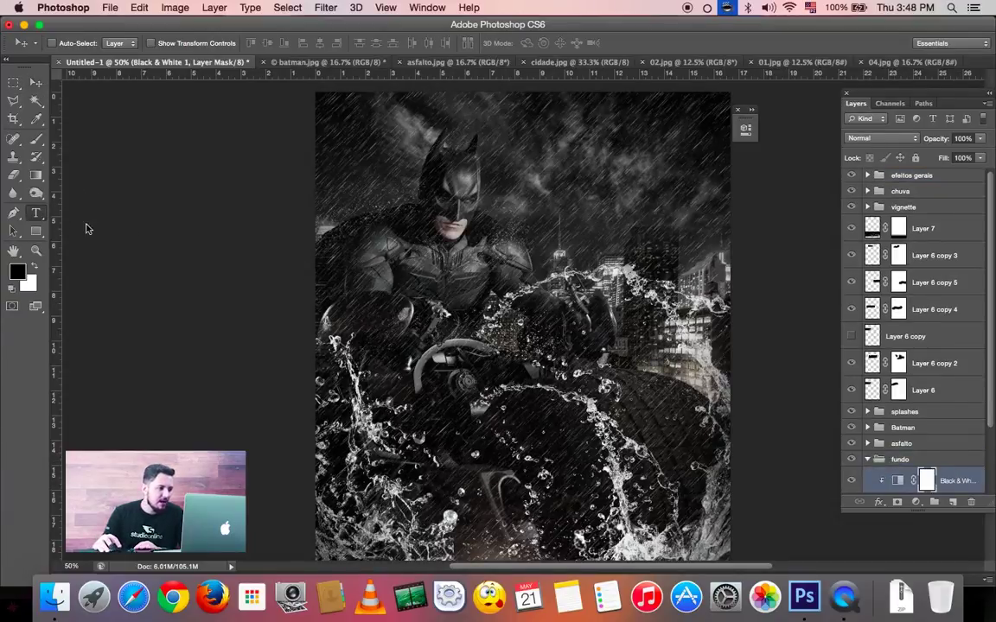
# Step: Type RISE near the poster top, then enlarge it greatly and move it up
pyautogui.press('t')
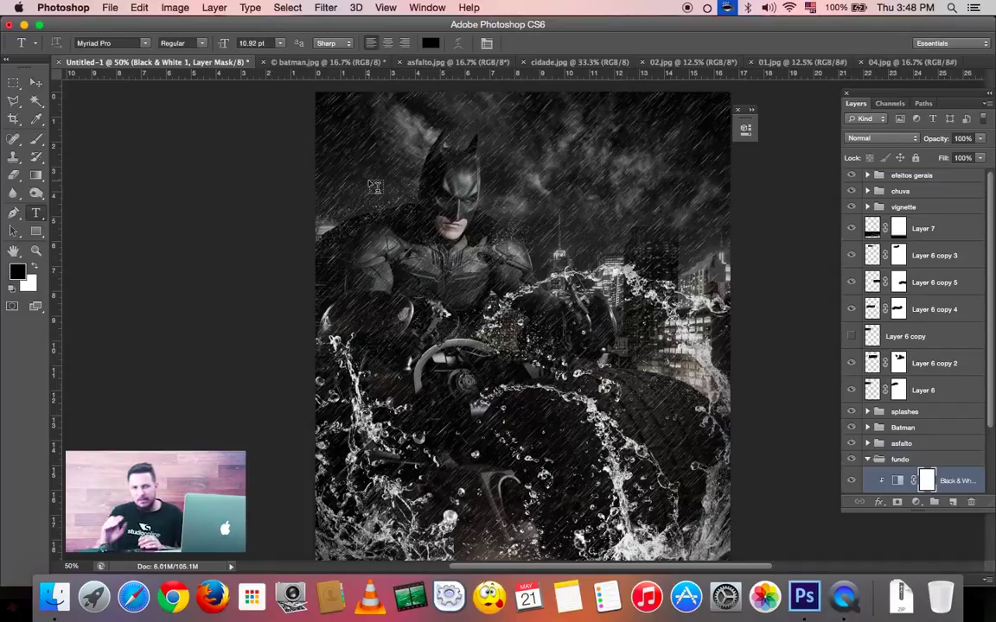
pyautogui.click(369, 184)
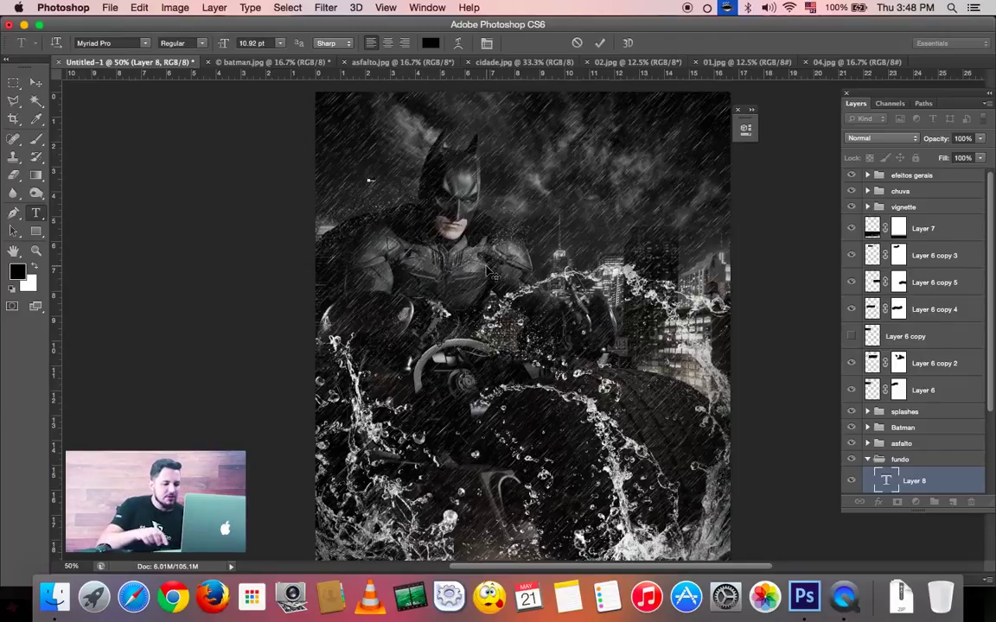
pyautogui.write('RISE')
pyautogui.hotkey('ctrl', 'Return')
pyautogui.hotkey('ctrl', 't')
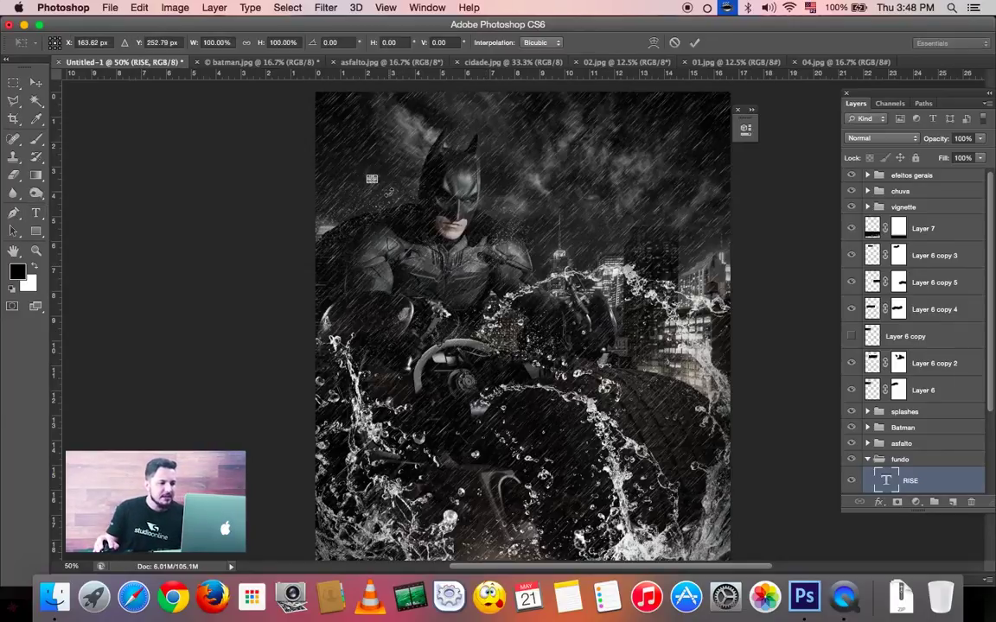
pyautogui.moveTo(372, 180); pyautogui.dragTo(666, 367)
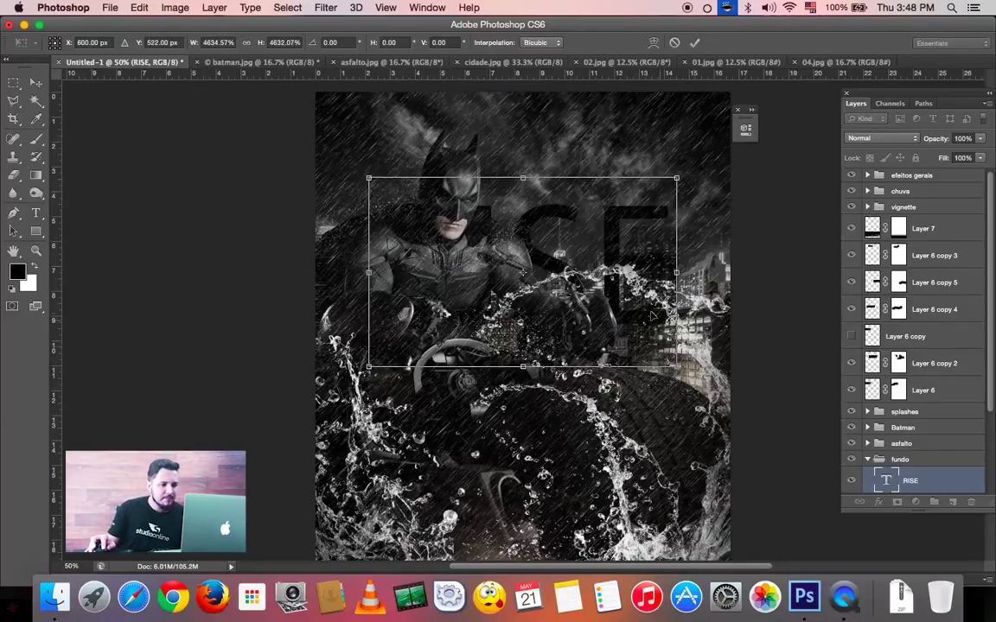
pyautogui.moveTo(625, 263); pyautogui.dragTo(636, 197)
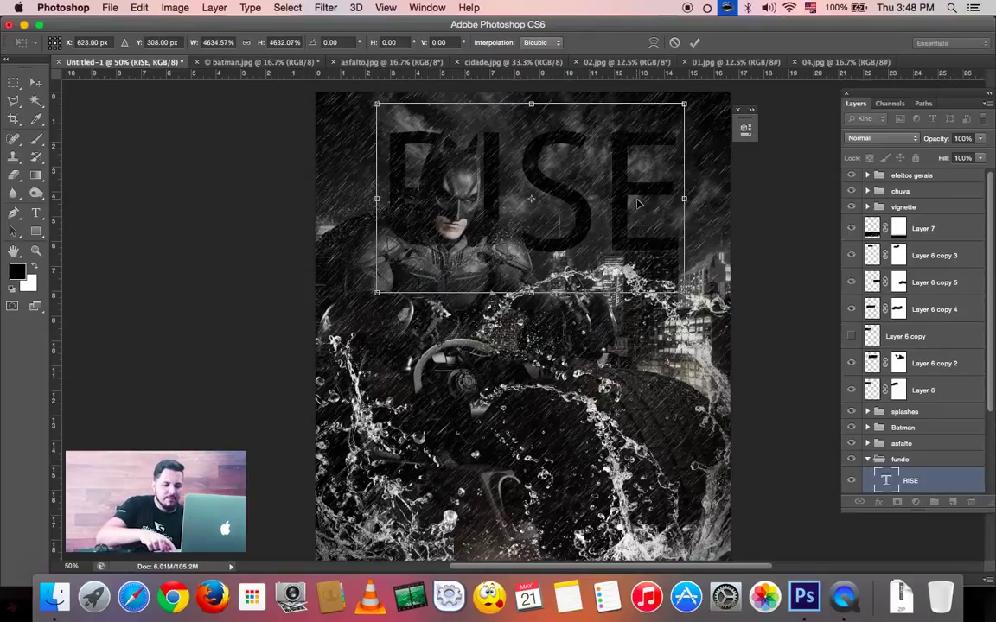
pyautogui.press('Return')
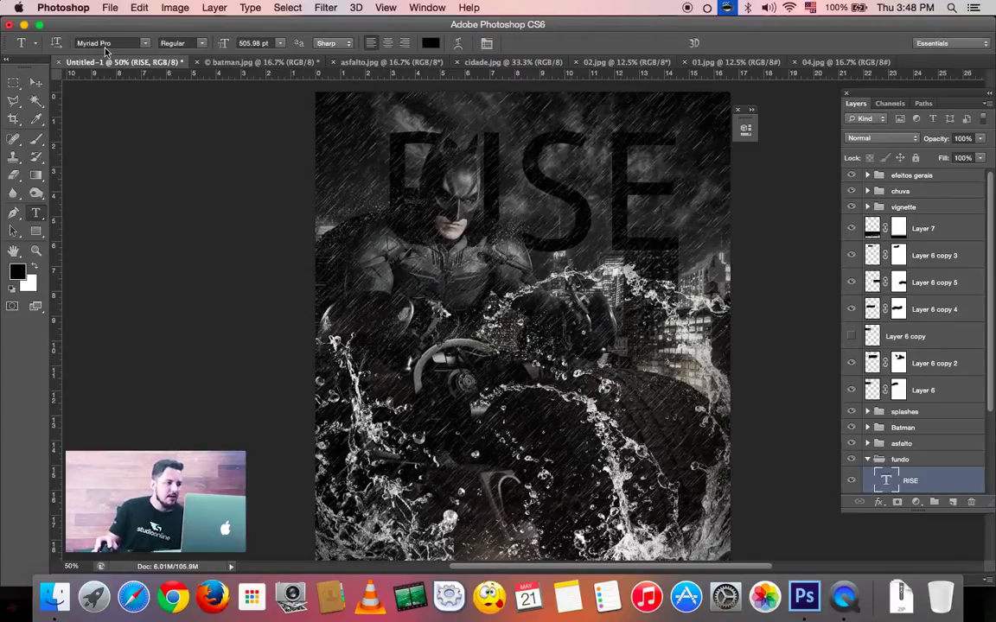
# Step: Set the RISE font to Proxima Nova Bold
pyautogui.click(120, 42)
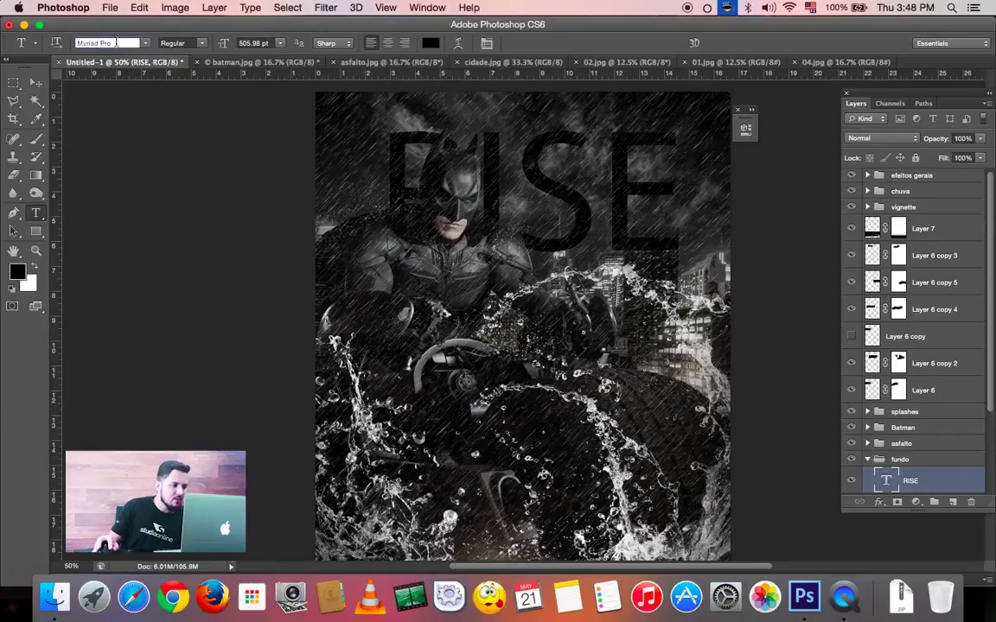
pyautogui.click(116, 42)
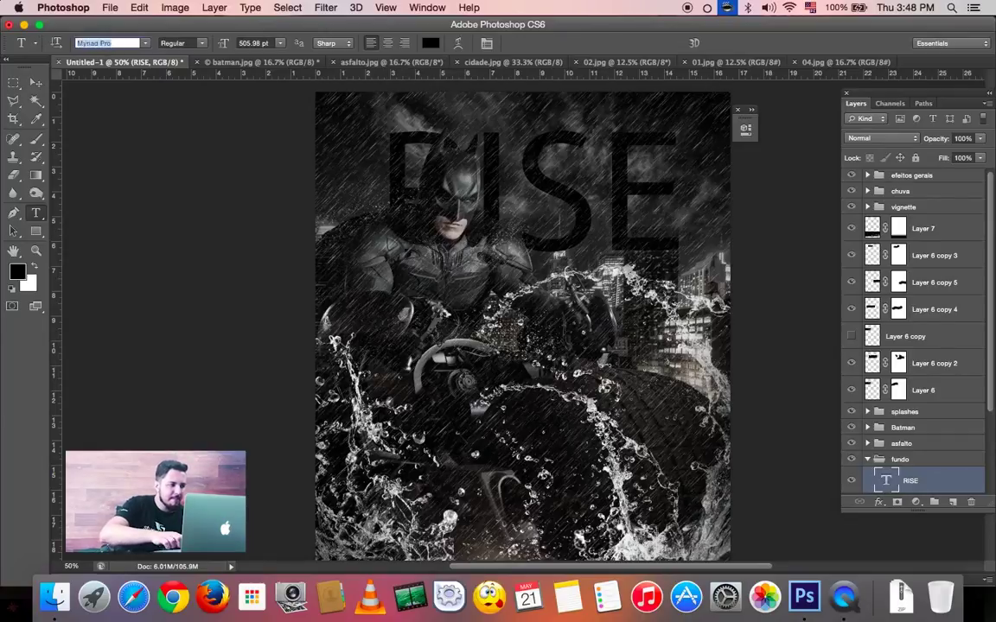
pyautogui.write('Pr')
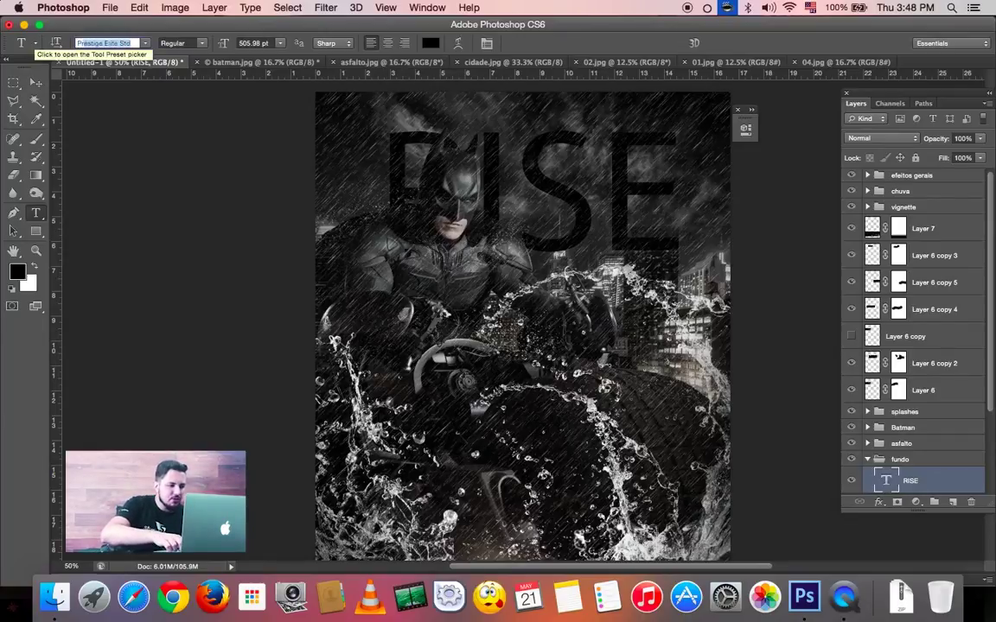
pyautogui.write('oxima Nova')
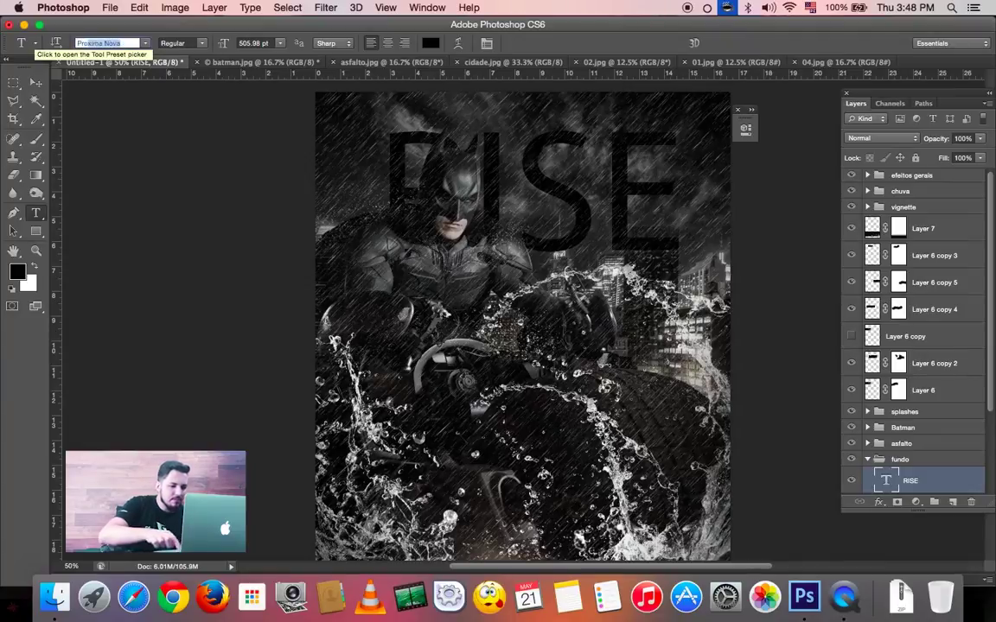
pyautogui.press('Return')
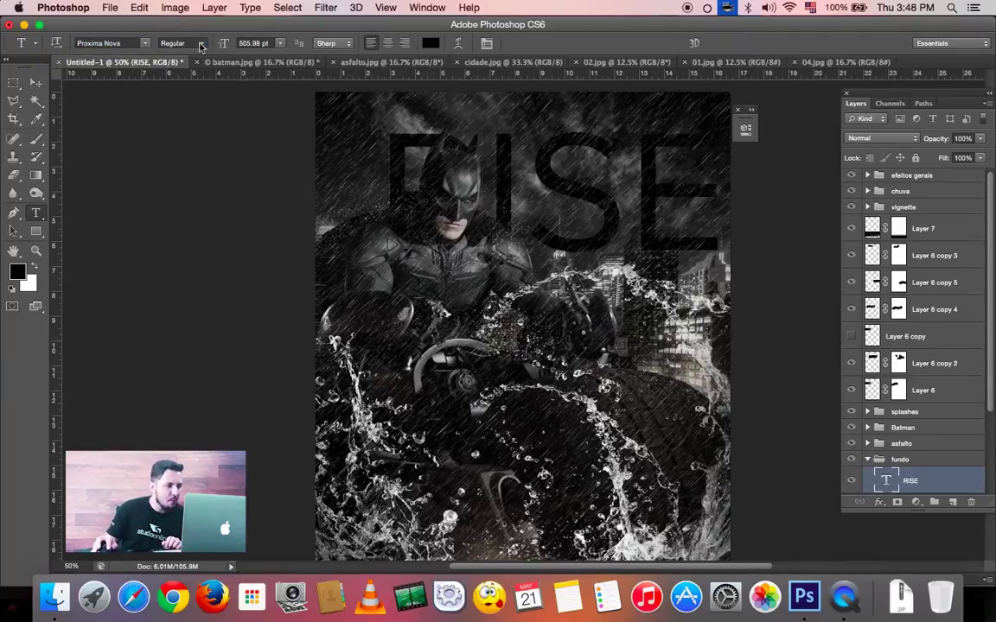
pyautogui.click(199, 46)
pyautogui.press('Escape')
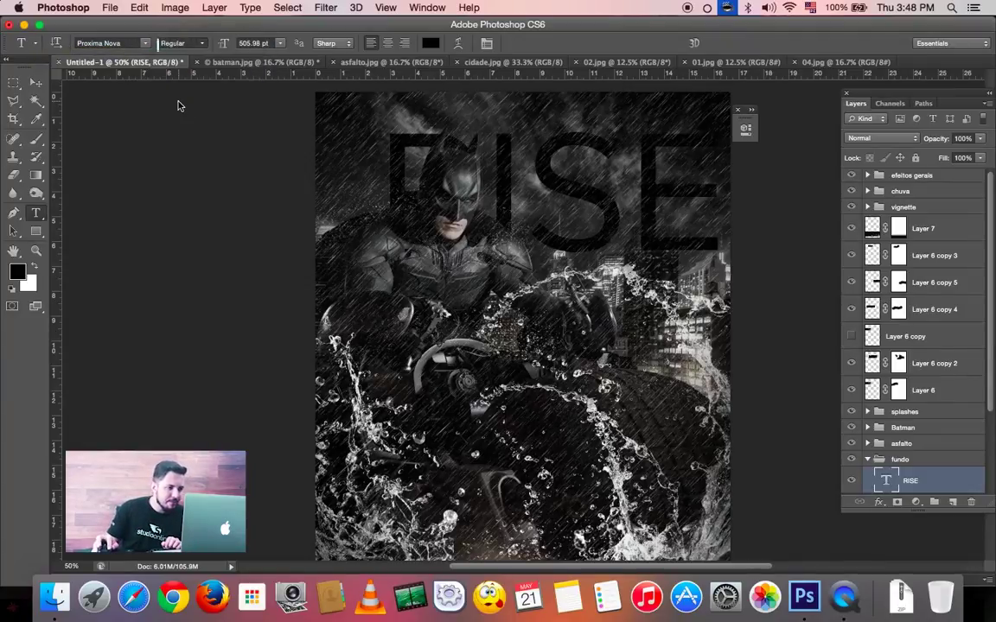
pyautogui.write('Bold')
# Step: Reposition RISE near the top edge and scale it down to about 79%
pyautogui.click(35, 82)
pyautogui.moveTo(381, 157); pyautogui.dragTo(360, 133)
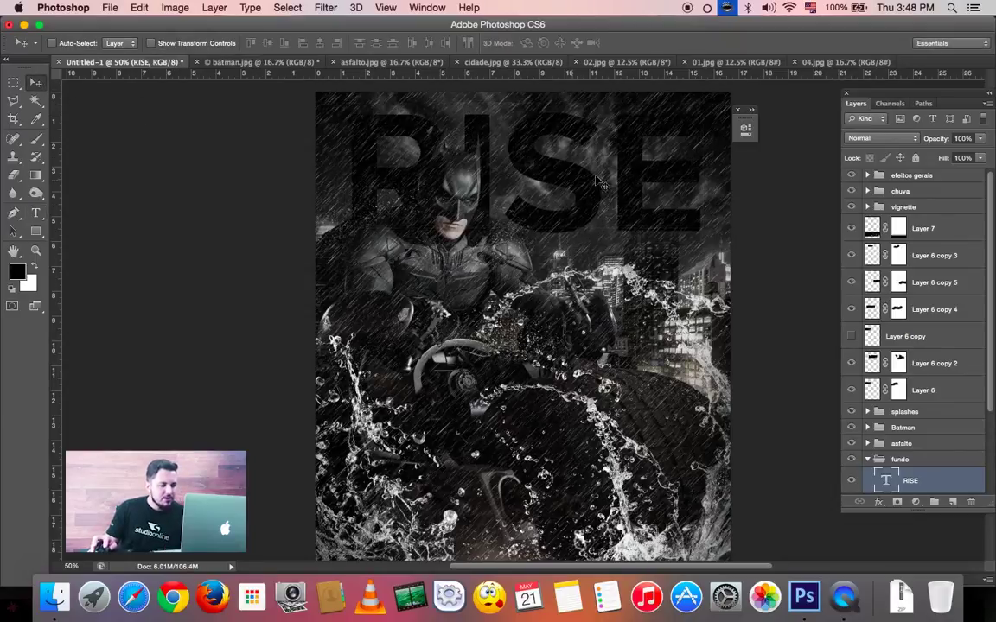
pyautogui.hotkey('ctrl', 't')
pyautogui.moveTo(706, 267); pyautogui.dragTo(628, 226)
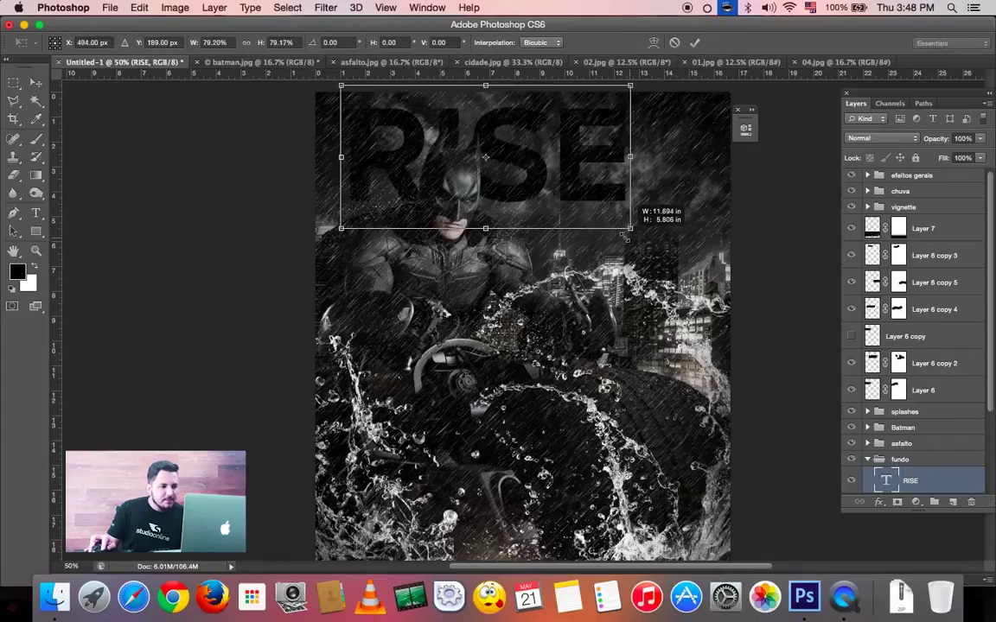
pyautogui.moveTo(587, 181); pyautogui.dragTo(587, 189)
pyautogui.press('Return')
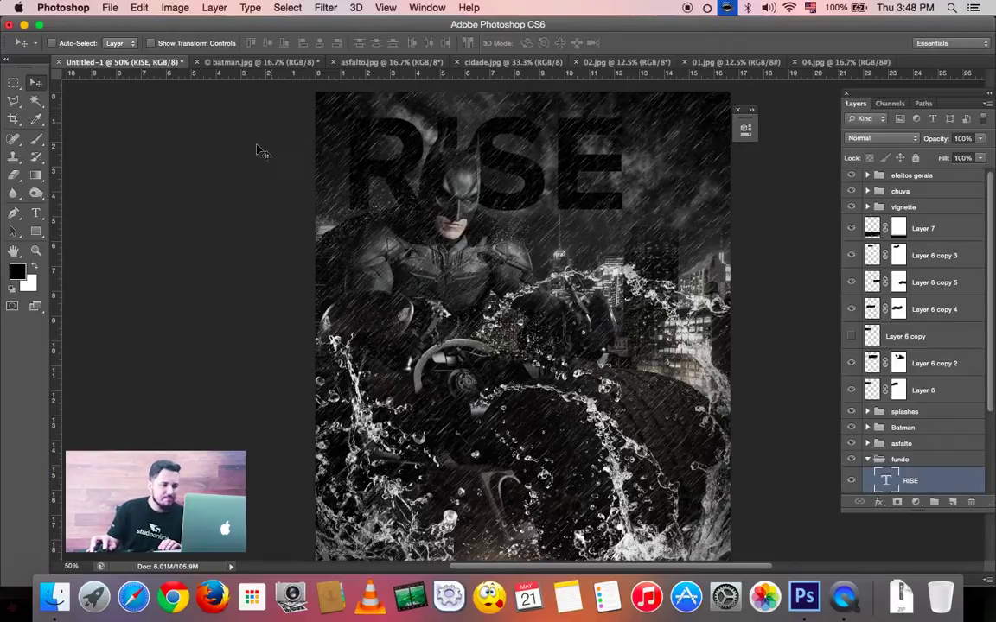
# Step: Set the RISE text colour to white
pyautogui.press('t')
pyautogui.click(429, 43)
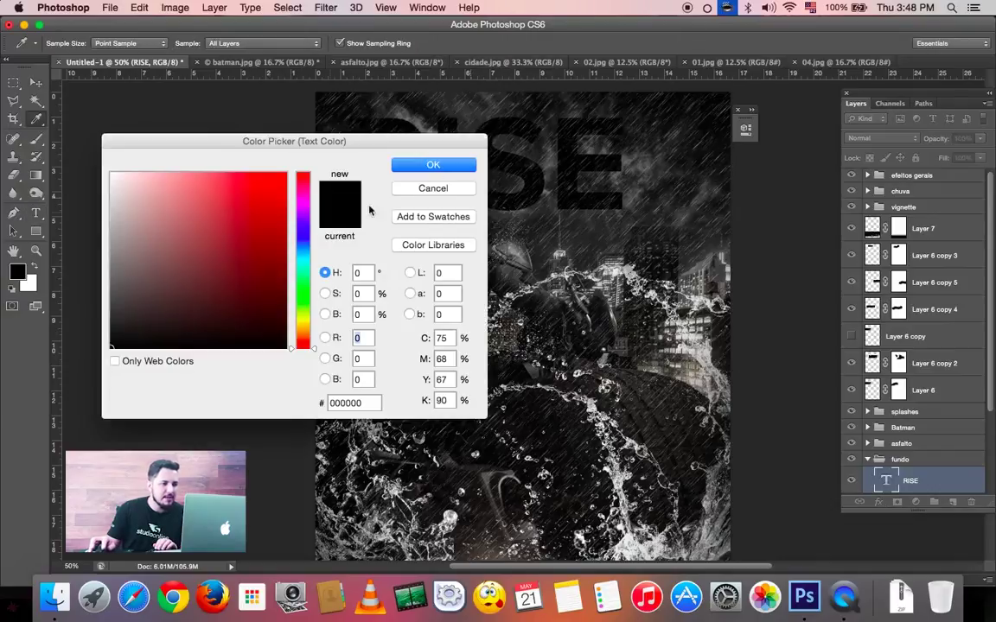
pyautogui.moveTo(143, 187); pyautogui.dragTo(114, 152)
pyautogui.click(415, 163)
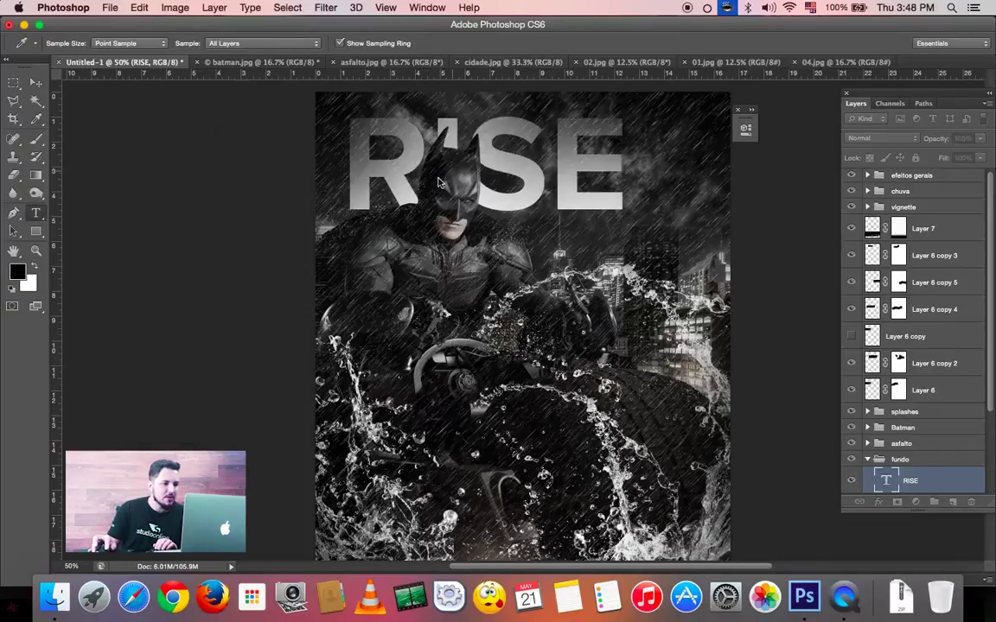
# Step: Widen the RISE letter spacing with four tracking increments
pyautogui.tripleClick(467, 150)
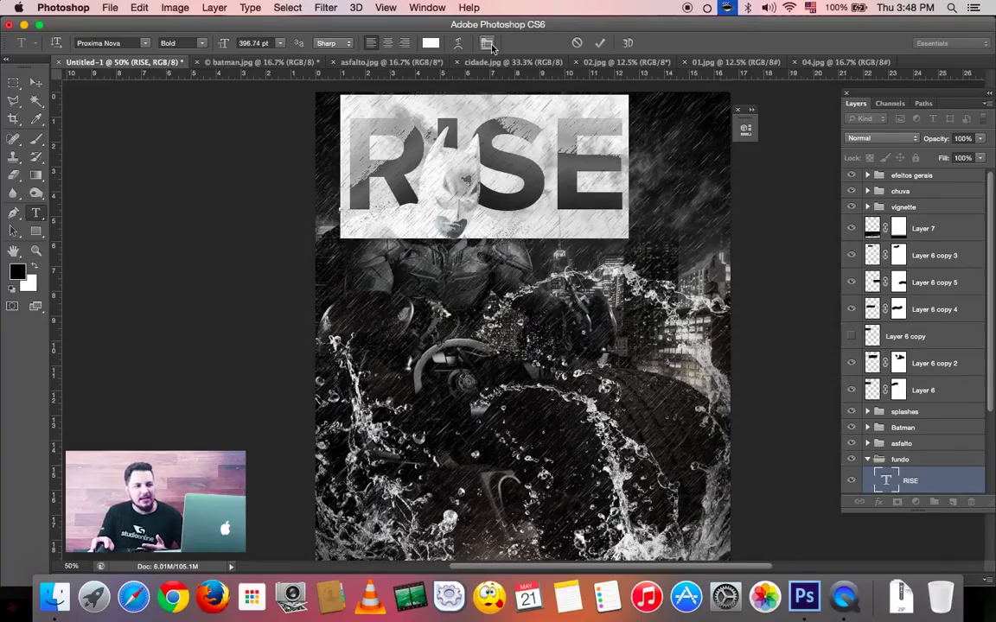
pyautogui.click(487, 43)
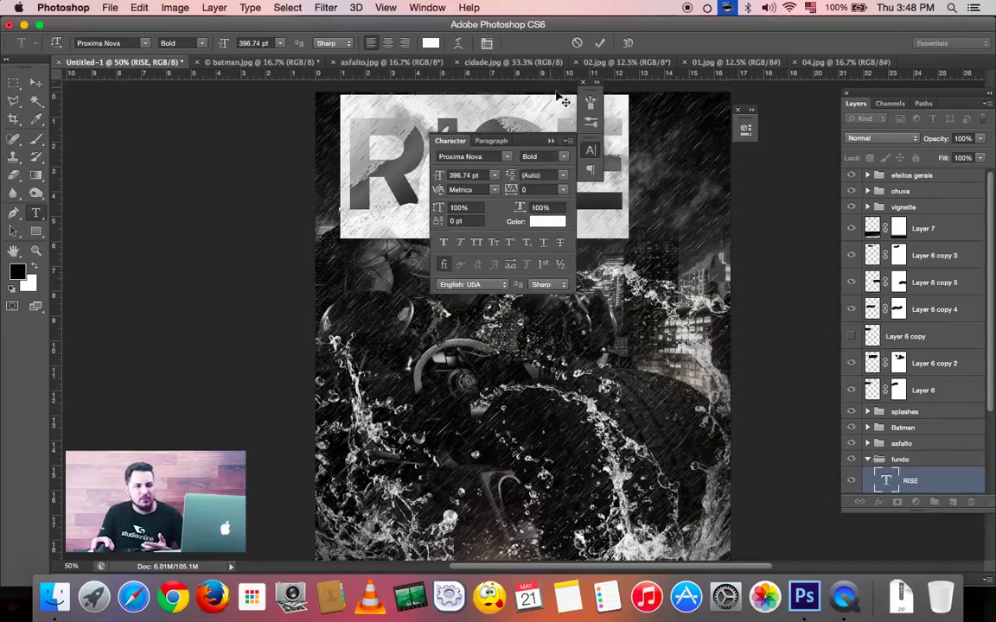
pyautogui.click(551, 140)
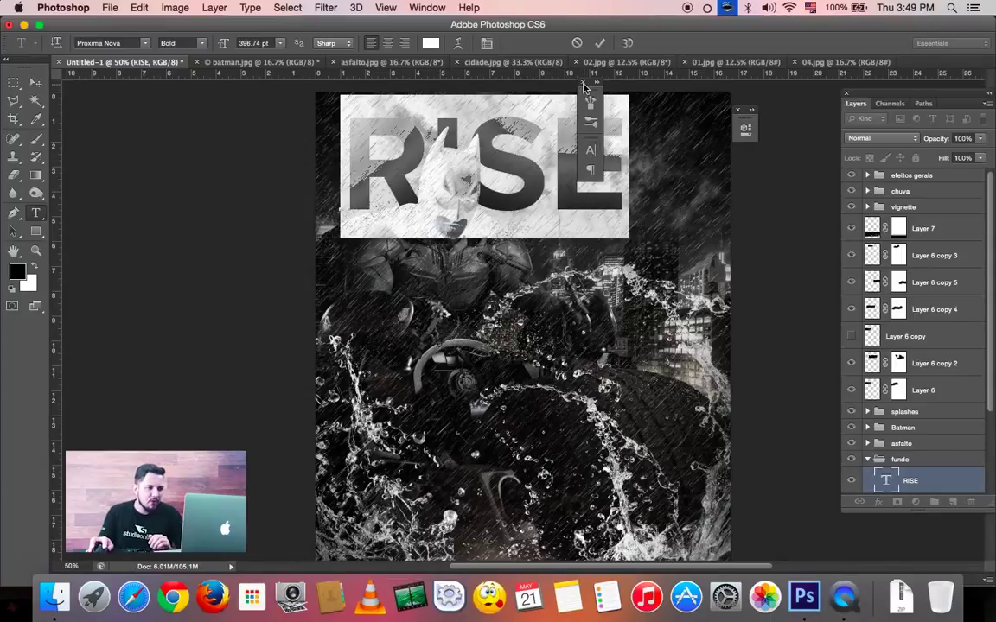
pyautogui.click(584, 85)
pyautogui.hotkey('alt', 'Right')
pyautogui.hotkey('alt', 'Right')
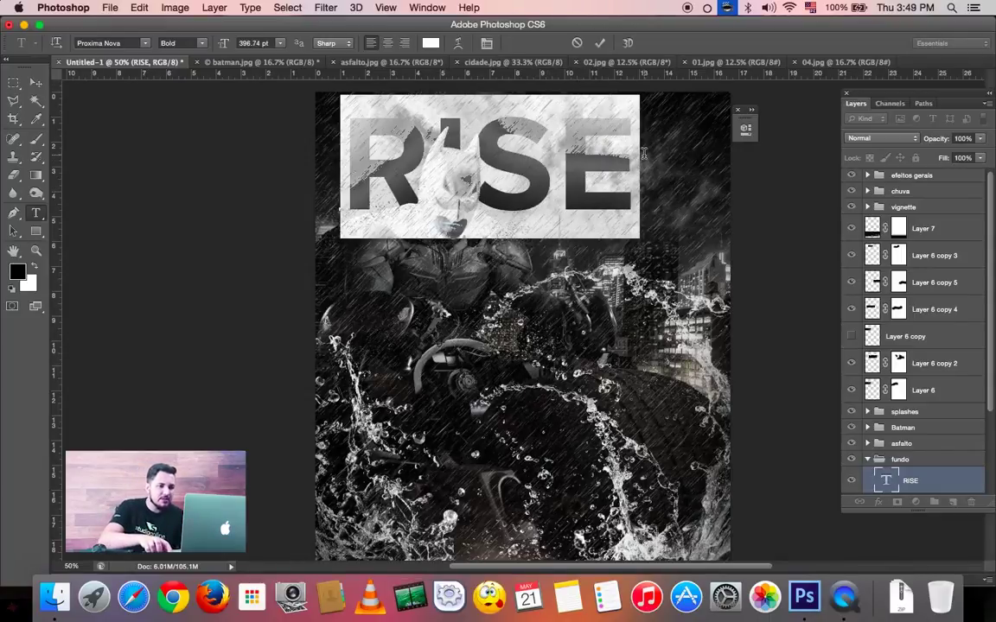
pyautogui.hotkey('alt', 'Right')
pyautogui.hotkey('alt', 'Right')
pyautogui.hotkey('alt', 'Right')
pyautogui.hotkey('alt', 'Right')
pyautogui.hotkey('alt', 'Right')
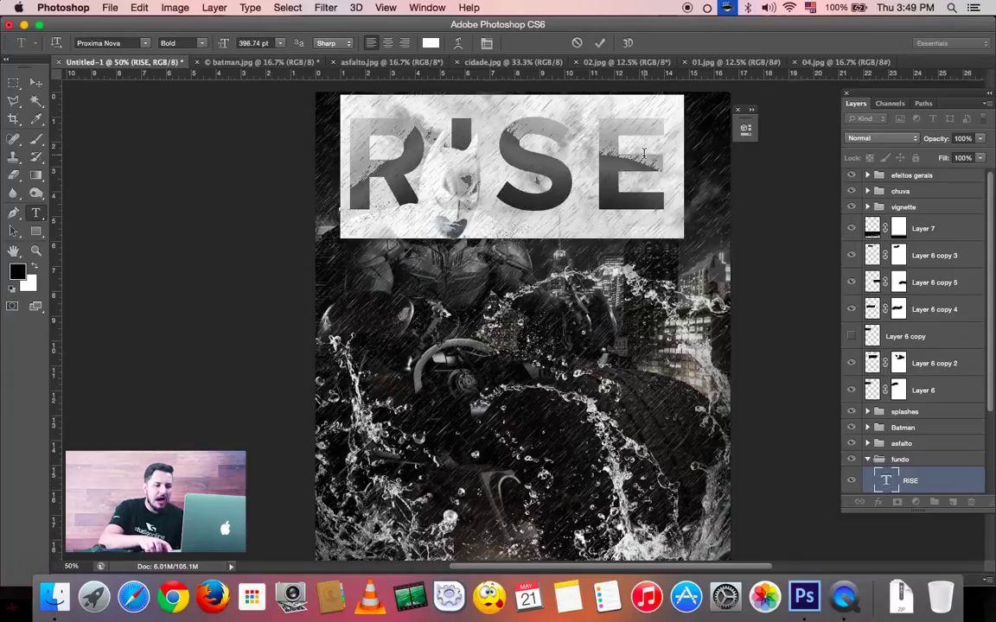
pyautogui.hotkey('alt', 'Right')
pyautogui.hotkey('alt', 'Right')
pyautogui.hotkey('alt', 'Right')
pyautogui.hotkey('alt', 'Right')
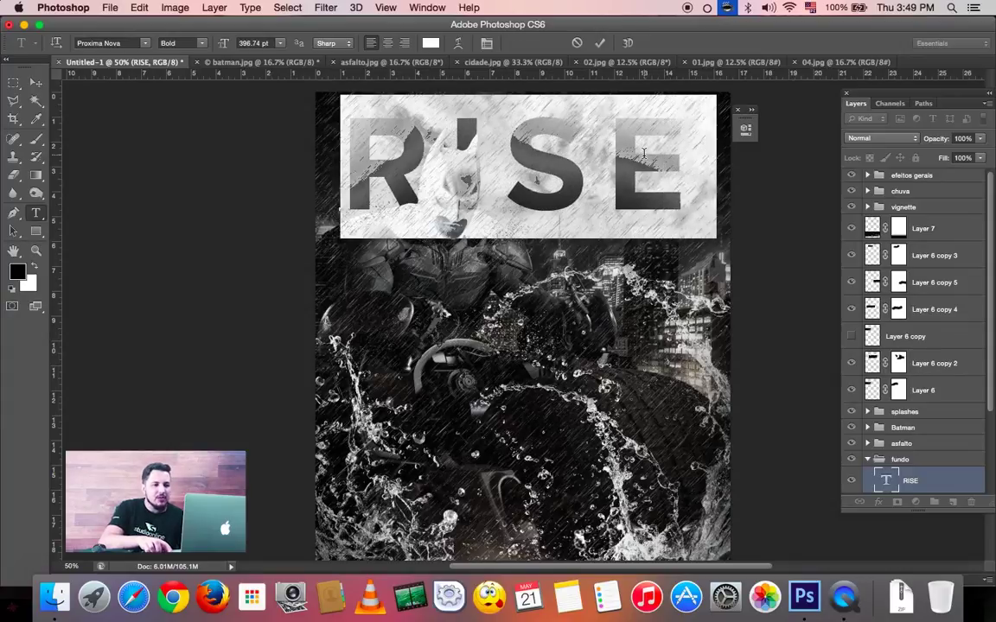
pyautogui.hotkey('alt', 'Right')
pyautogui.hotkey('alt', 'Right')
pyautogui.hotkey('ctrl', 'Return')
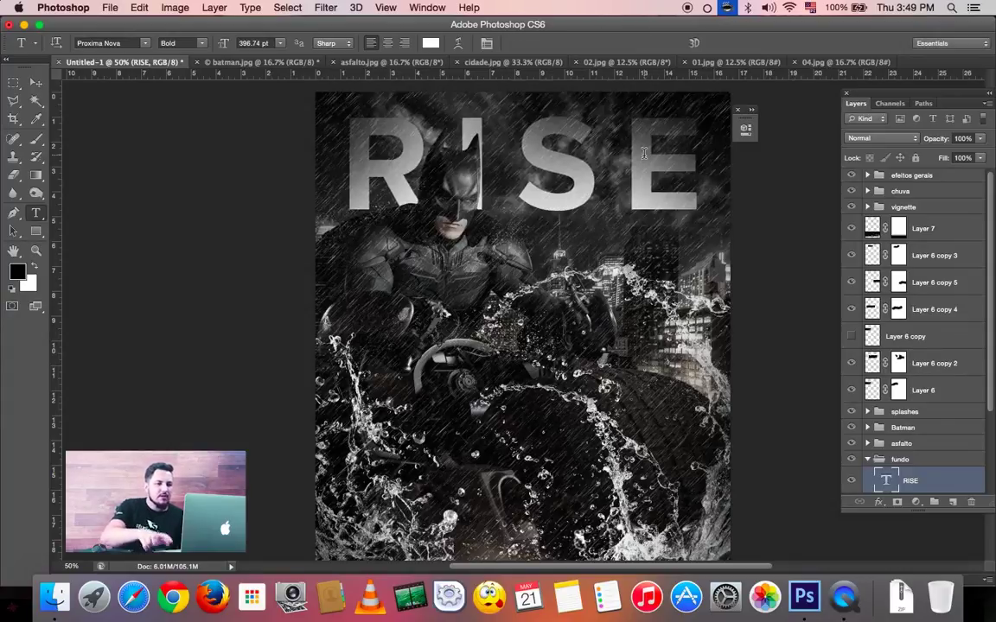
# Step: Centre RISE horizontally on the canvas by aligning it with the Background layer
pyautogui.press('v')
pyautogui.moveTo(634, 175); pyautogui.dragTo(635, 176)
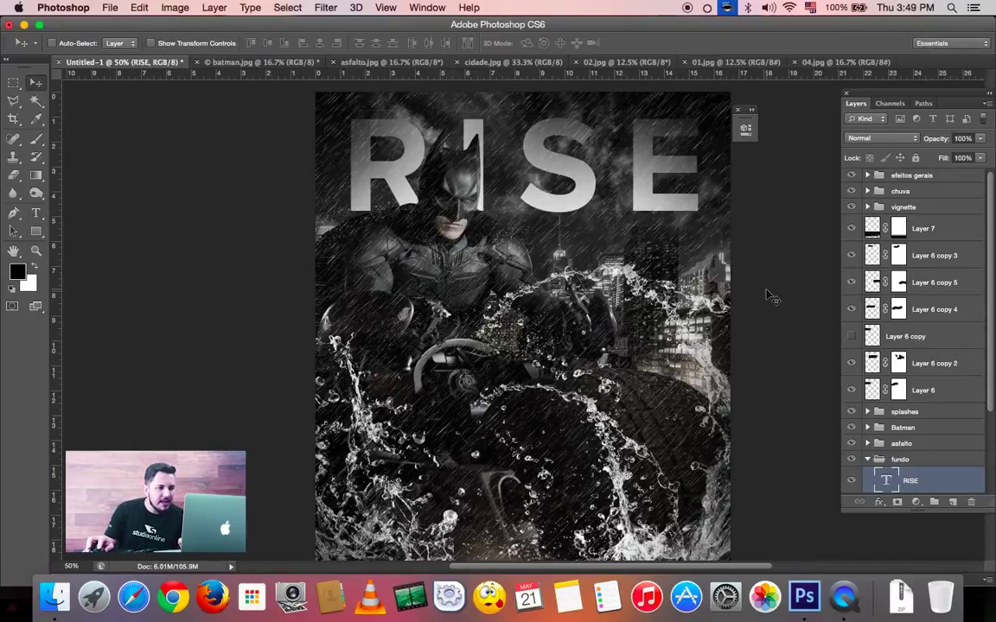
pyautogui.scroll(1, 903, 430)
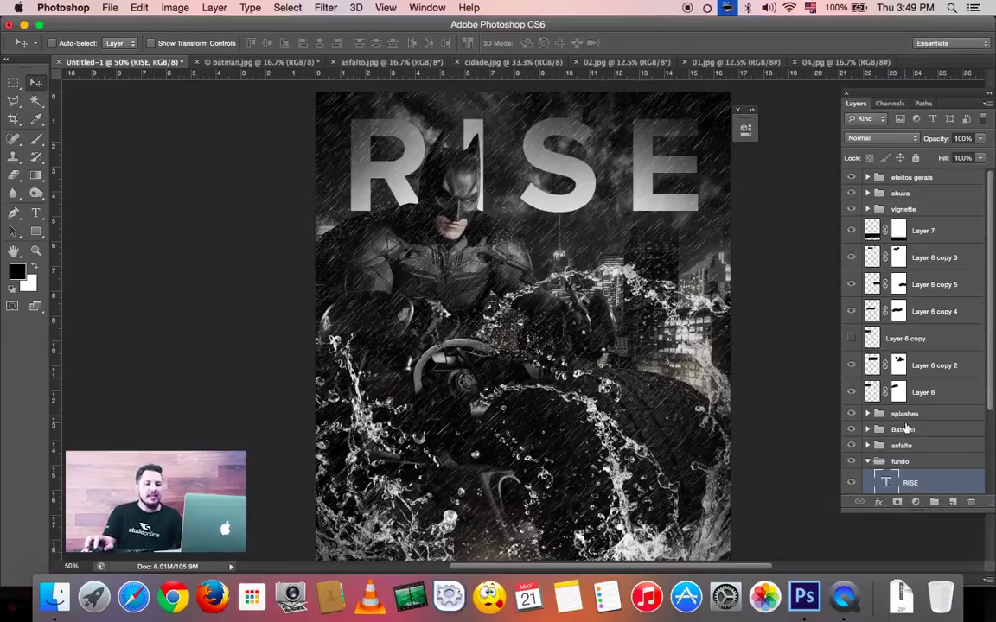
pyautogui.moveTo(993, 394); pyautogui.dragTo(990, 491)
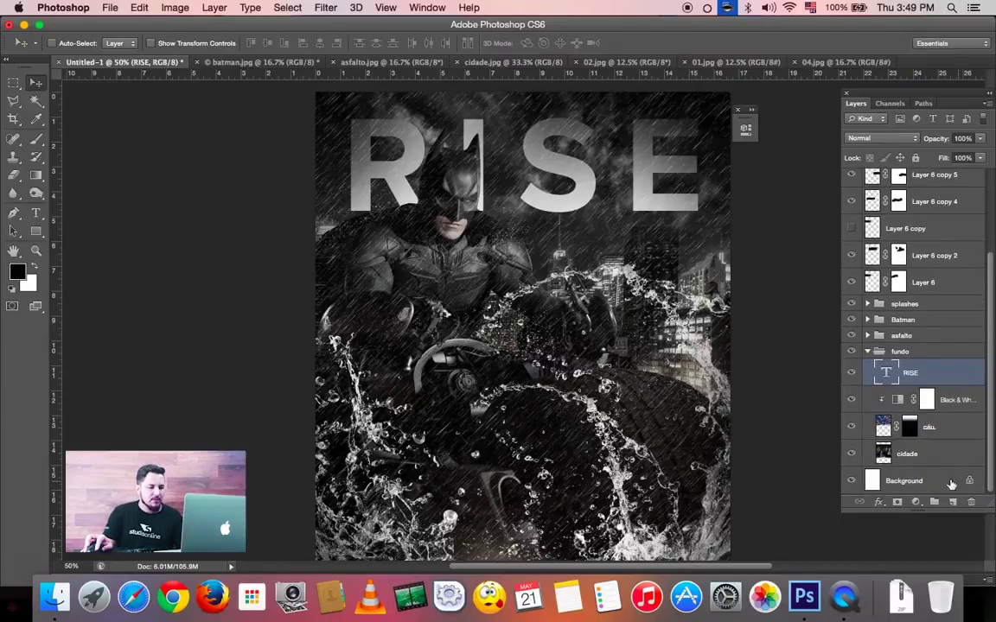
pyautogui.keyDown('super'); pyautogui.click(908, 481); pyautogui.keyUp('super')
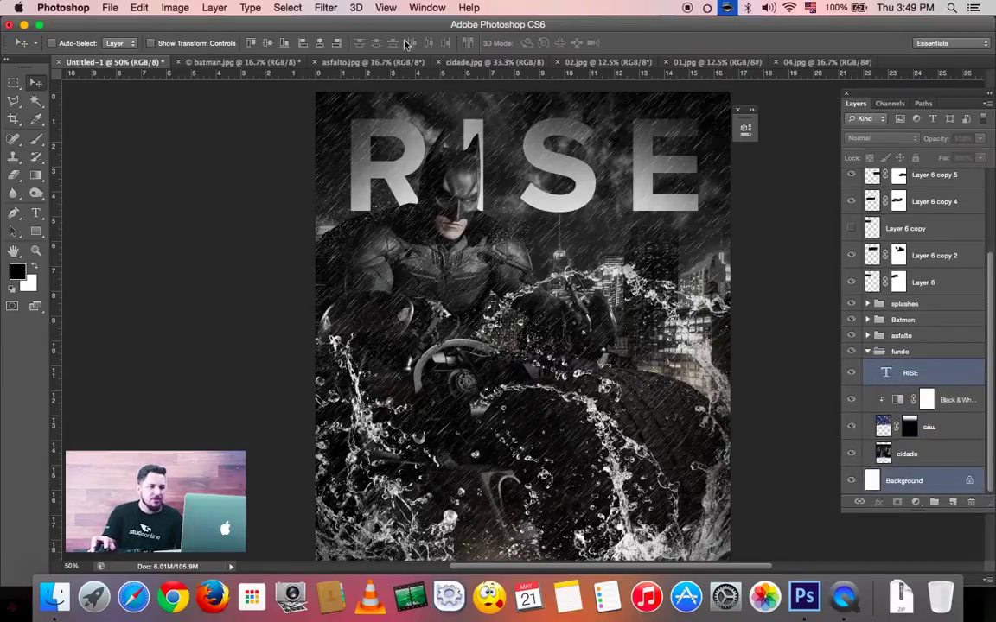
pyautogui.click(289, 43)
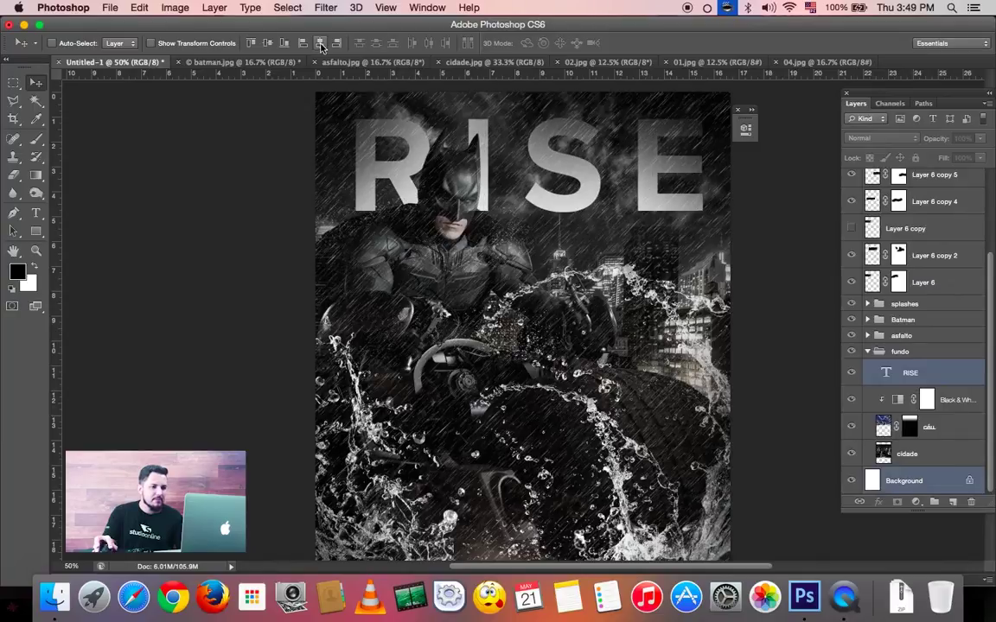
pyautogui.click(932, 381)
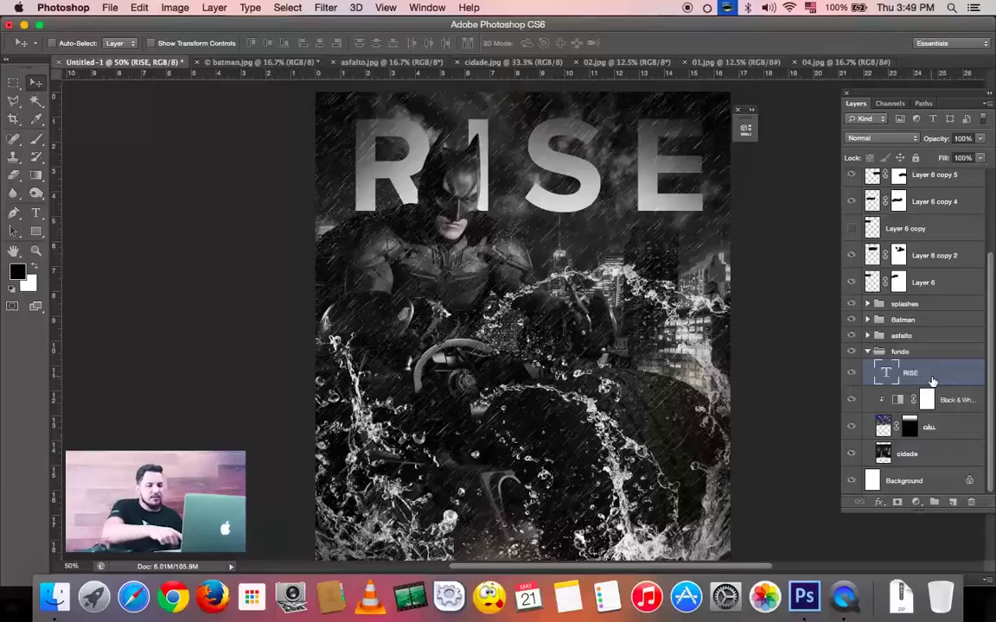
# Step: Open bane.jpg as a reference image, then close it
pyautogui.press('super+o')
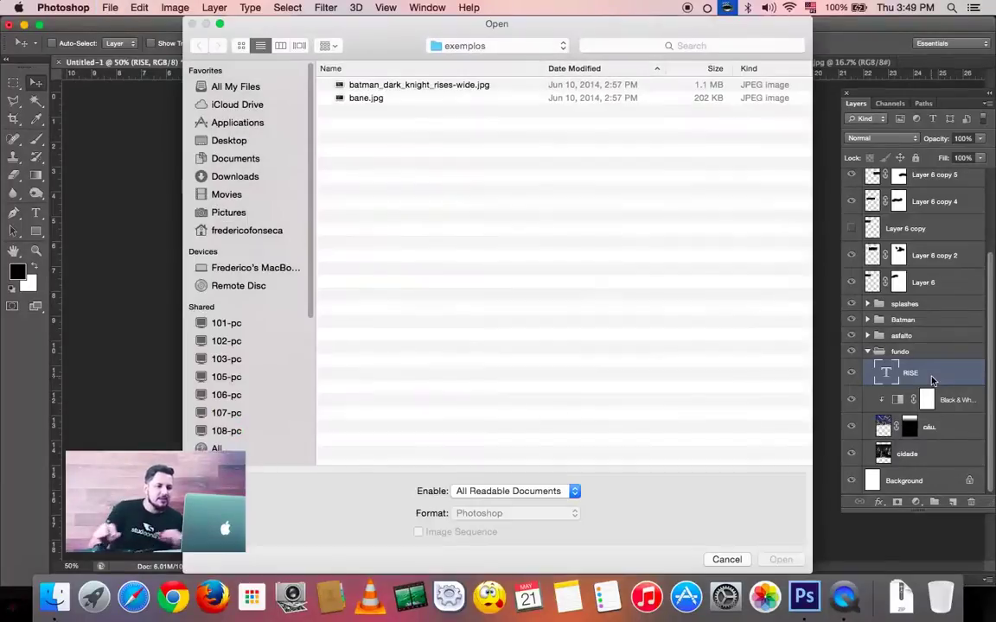
pyautogui.click(376, 100)
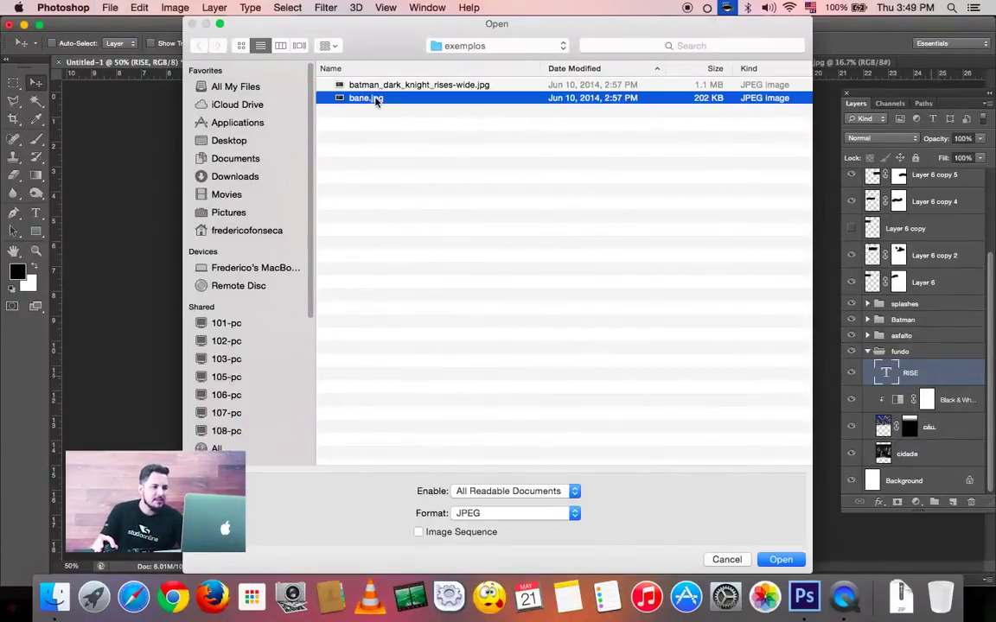
pyautogui.doubleClick(376, 101)
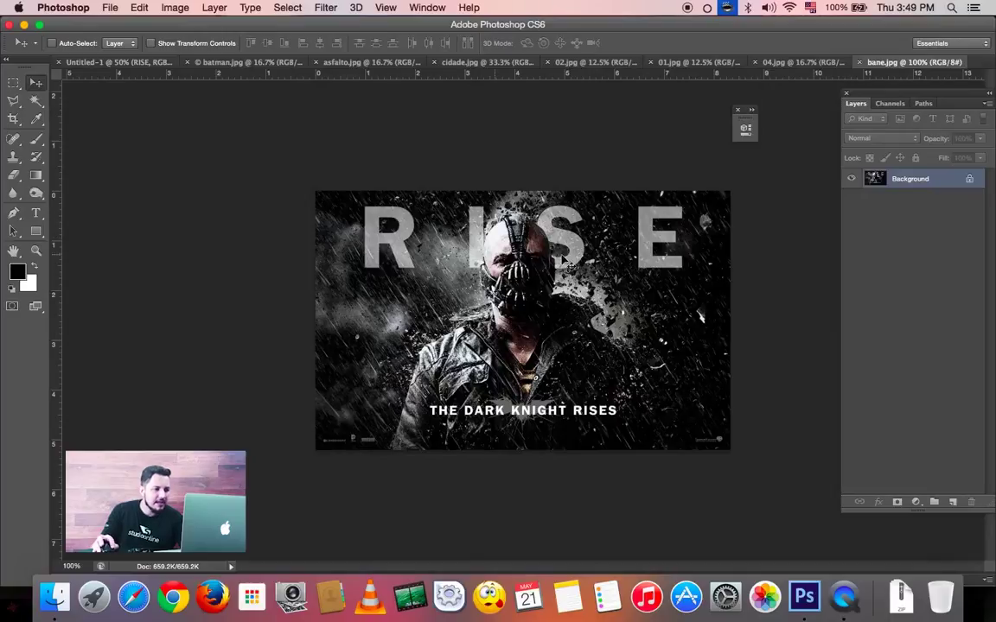
pyautogui.press('super+w')
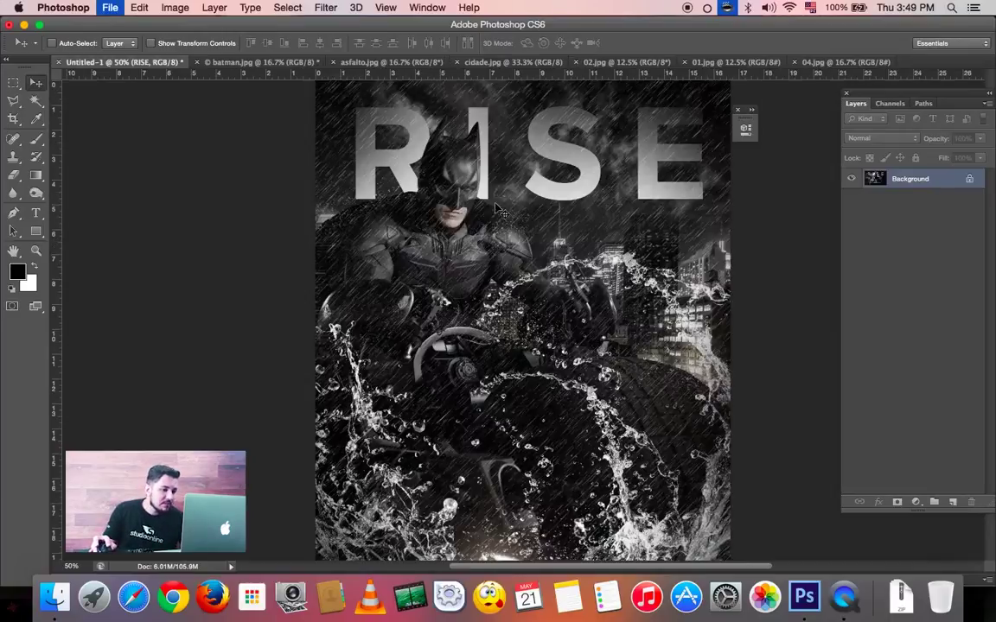
# Step: Lower the RISE title layer's opacity to 43%
pyautogui.moveTo(979, 140); pyautogui.dragTo(945, 156)
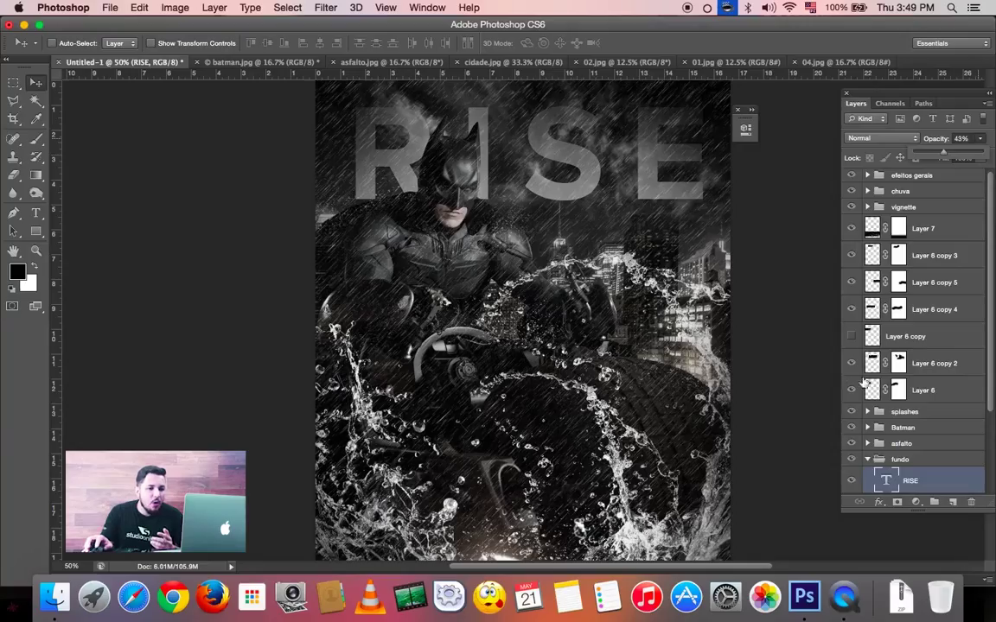
pyautogui.scroll(1, 897, 408)
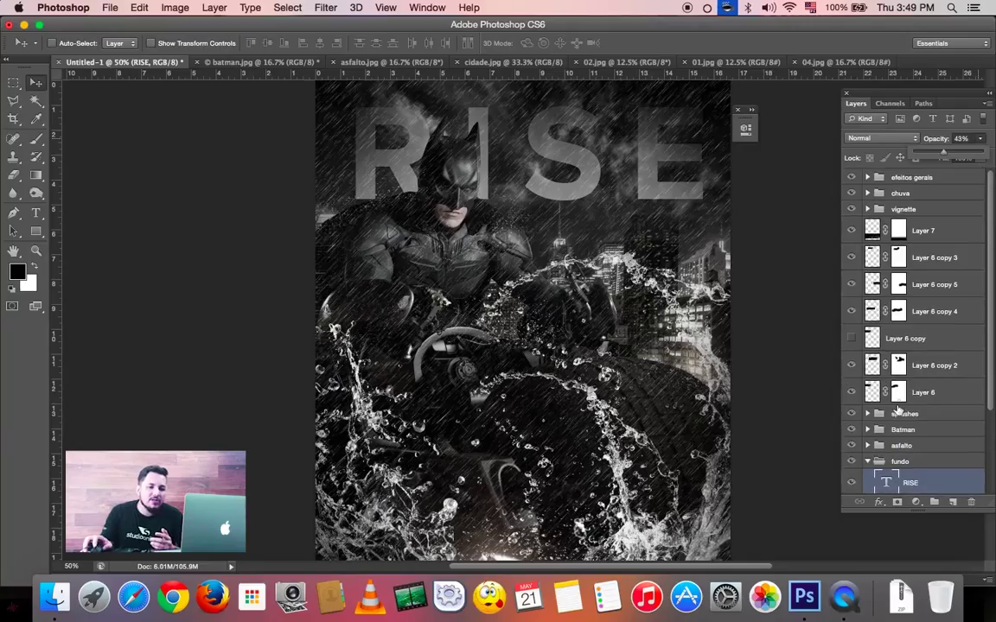
pyautogui.scroll(-4, 934, 389)
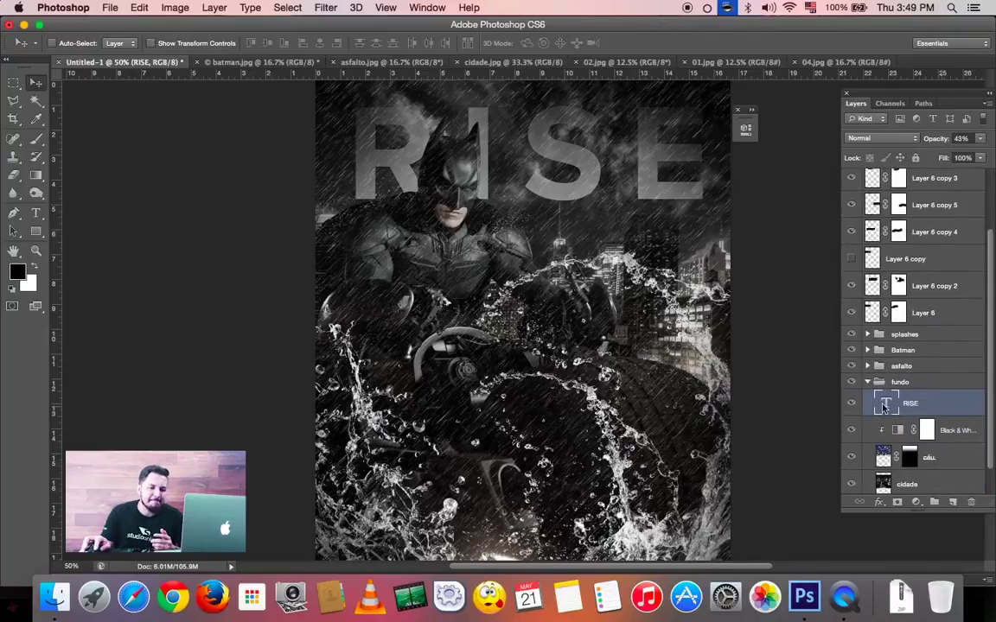
# Step: Hide the RISE type layer and add a Curves 1 adjustment masked to its letters, curve raised
pyautogui.keyDown('super'); pyautogui.click(888, 406); pyautogui.keyUp('super')
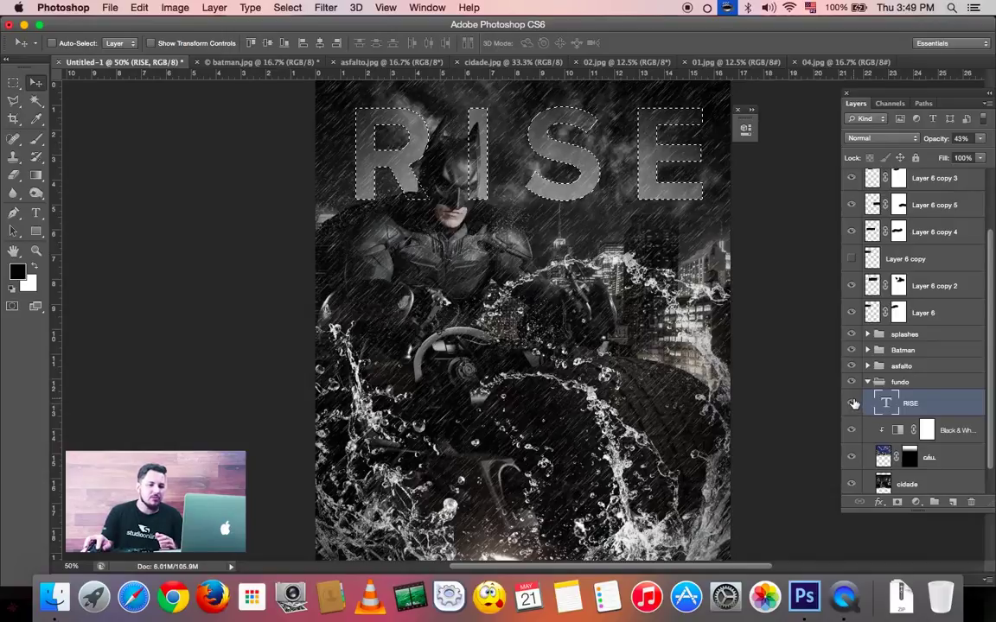
pyautogui.click(852, 404)
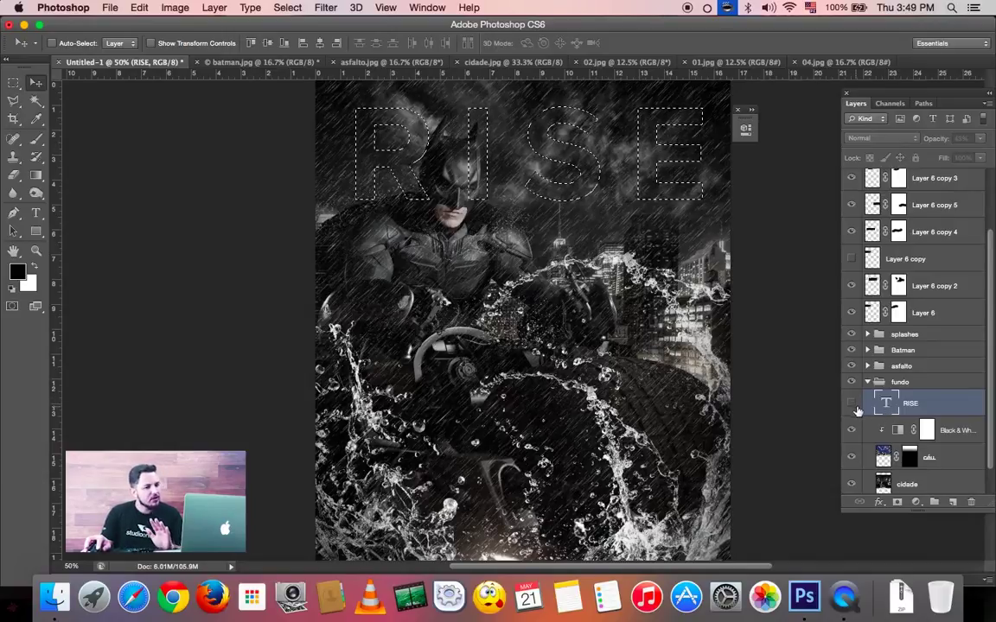
pyautogui.click(915, 502)
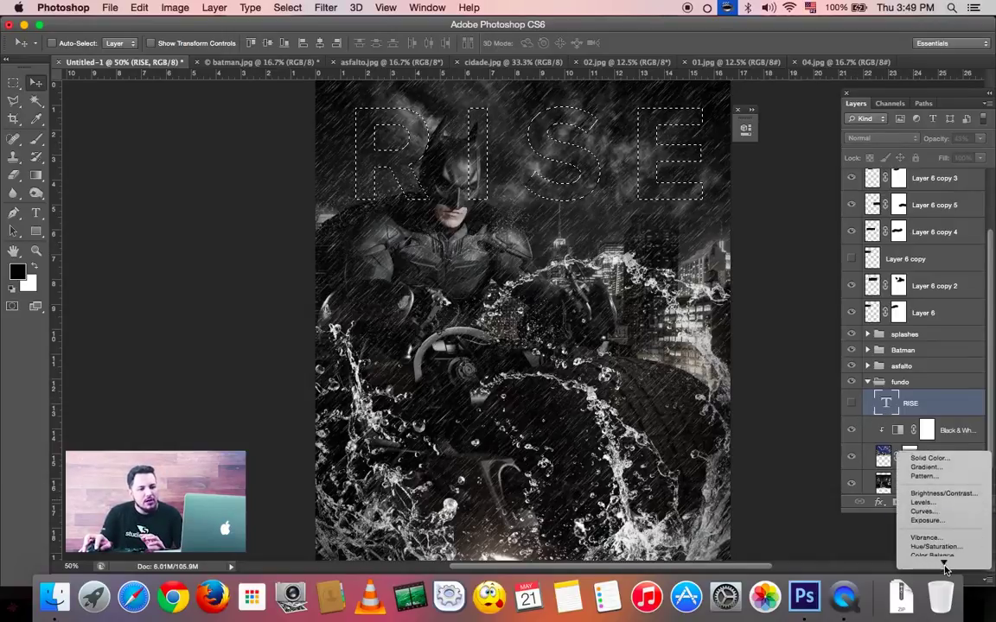
pyautogui.click(923, 486)
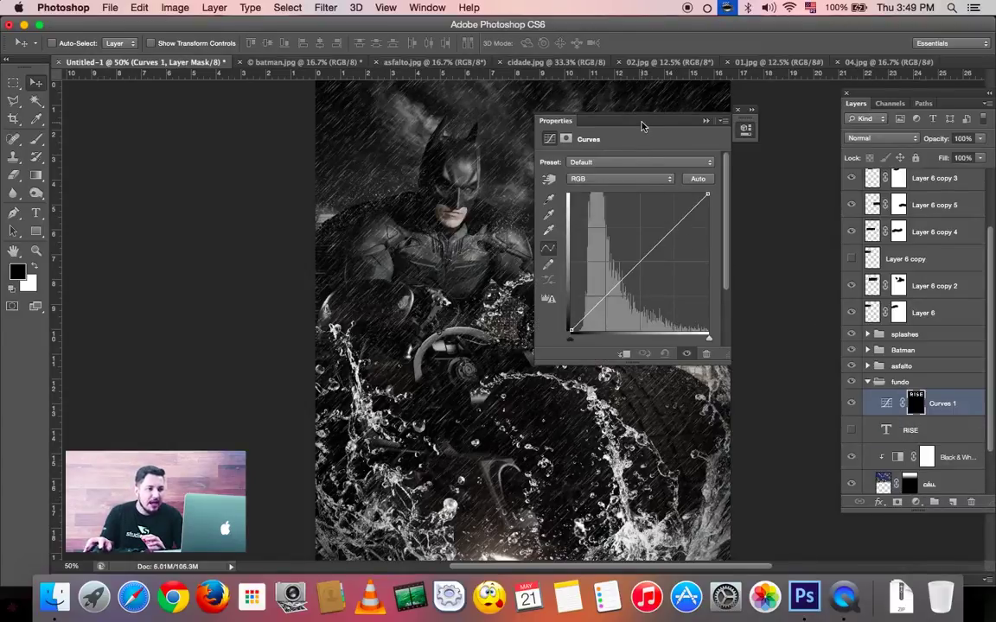
pyautogui.moveTo(642, 126); pyautogui.dragTo(820, 151)
pyautogui.moveTo(832, 263); pyautogui.dragTo(794, 229)
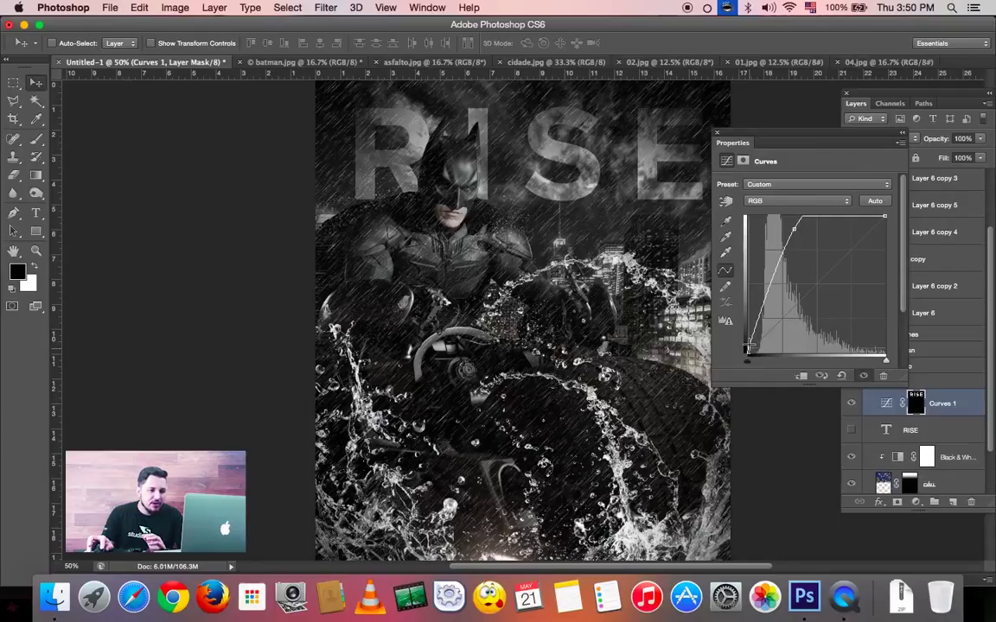
pyautogui.click(904, 140)
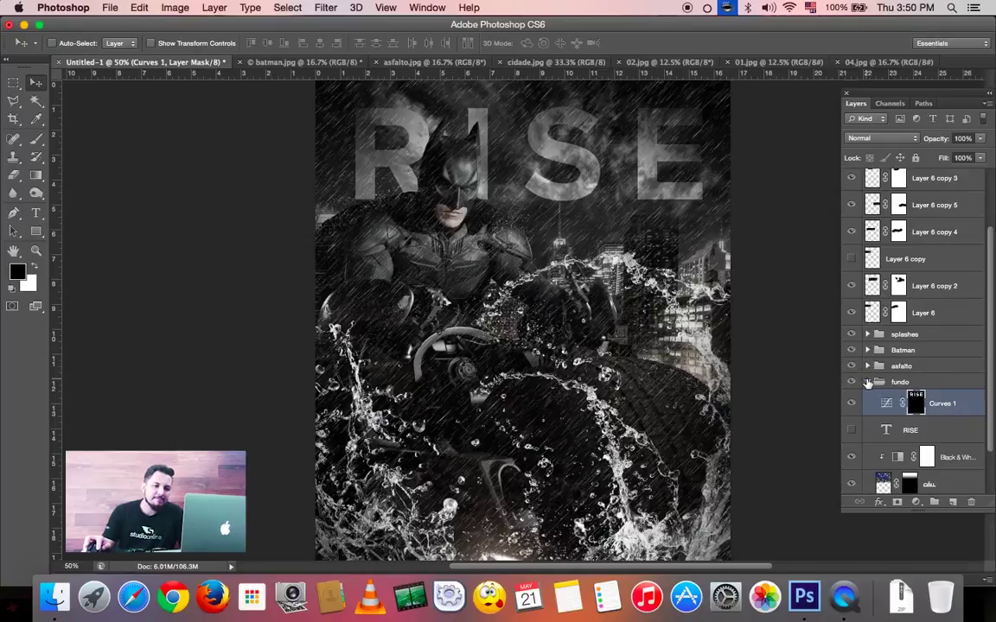
# Step: Group Layer 7 through Layer 6 into a folder named respingos
pyautogui.click(868, 382)
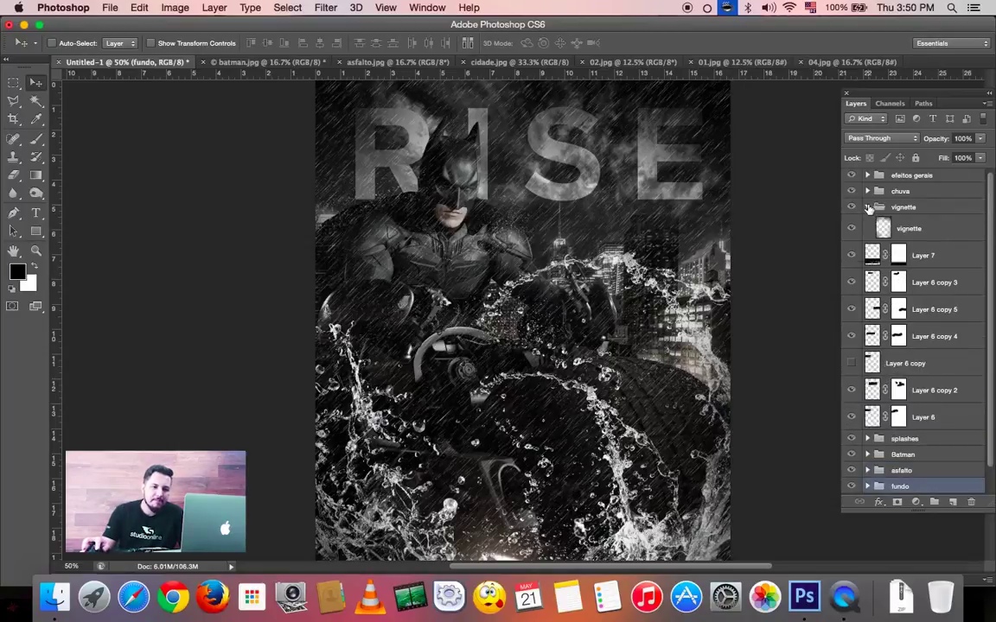
pyautogui.click(925, 227)
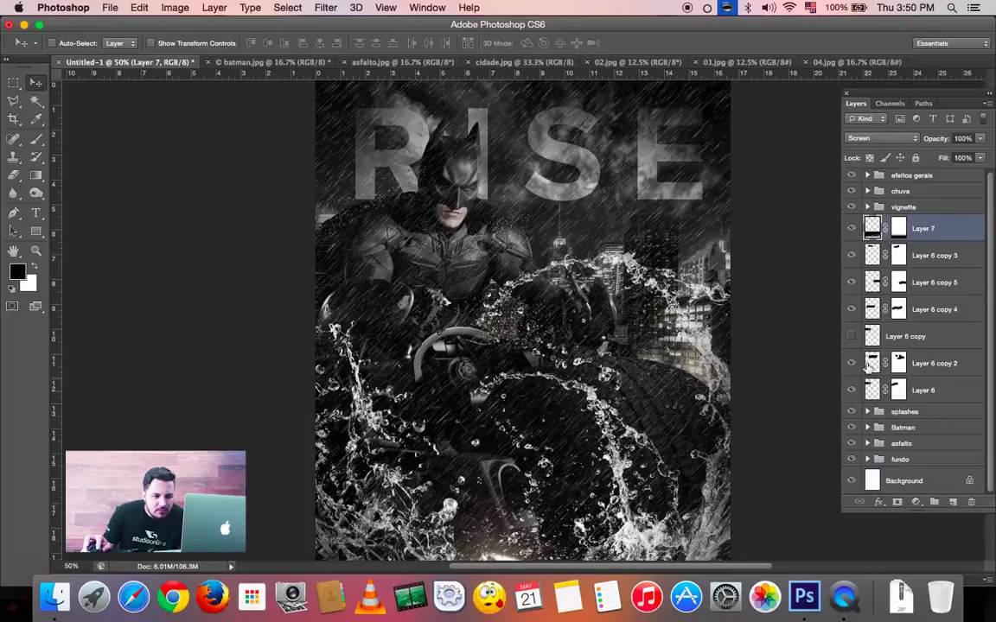
pyautogui.keyDown('shift'); pyautogui.click(938, 386); pyautogui.keyUp('shift')
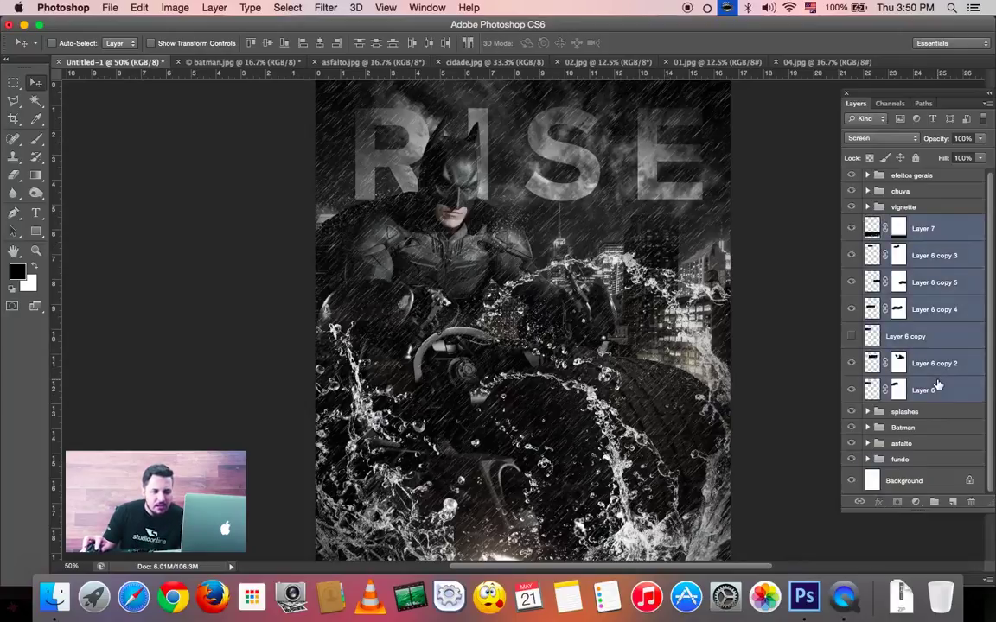
pyautogui.press('super+g')
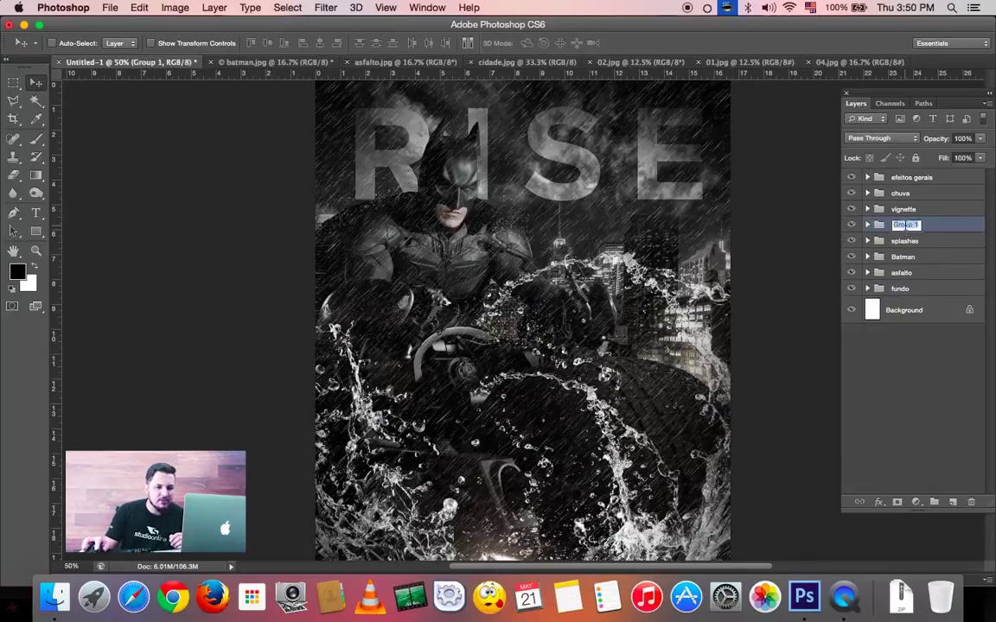
pyautogui.write('l')
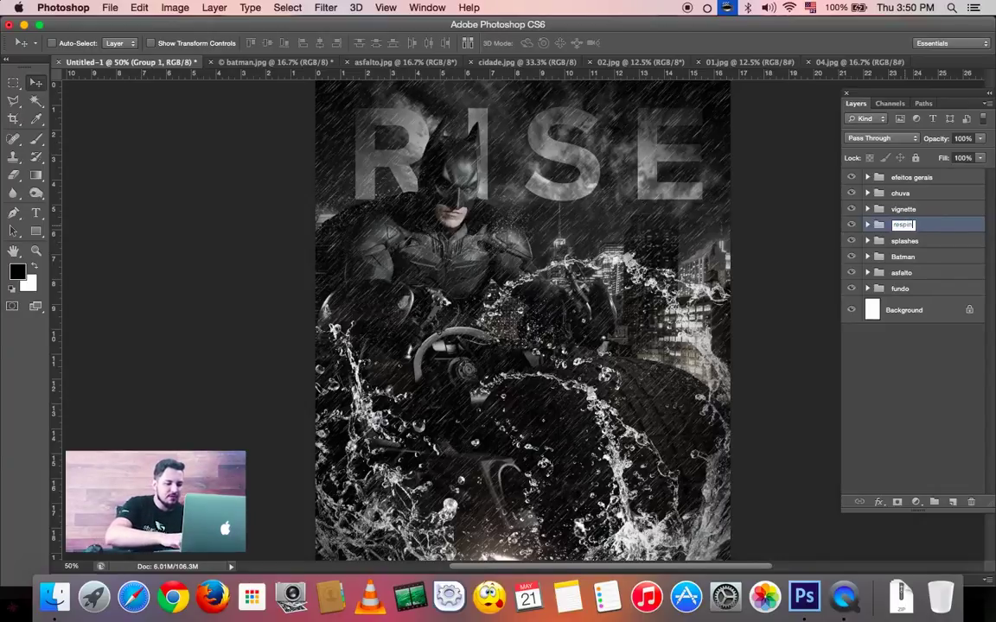
pyautogui.press('Return')
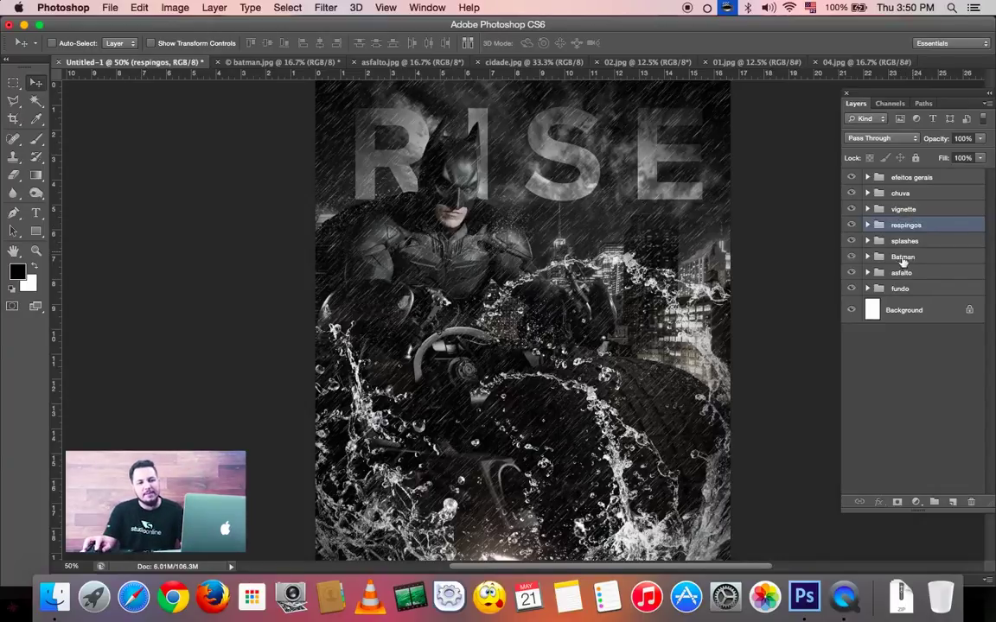
# Step: Expand the Batman group and select the batman layer inside it
pyautogui.click(899, 259)
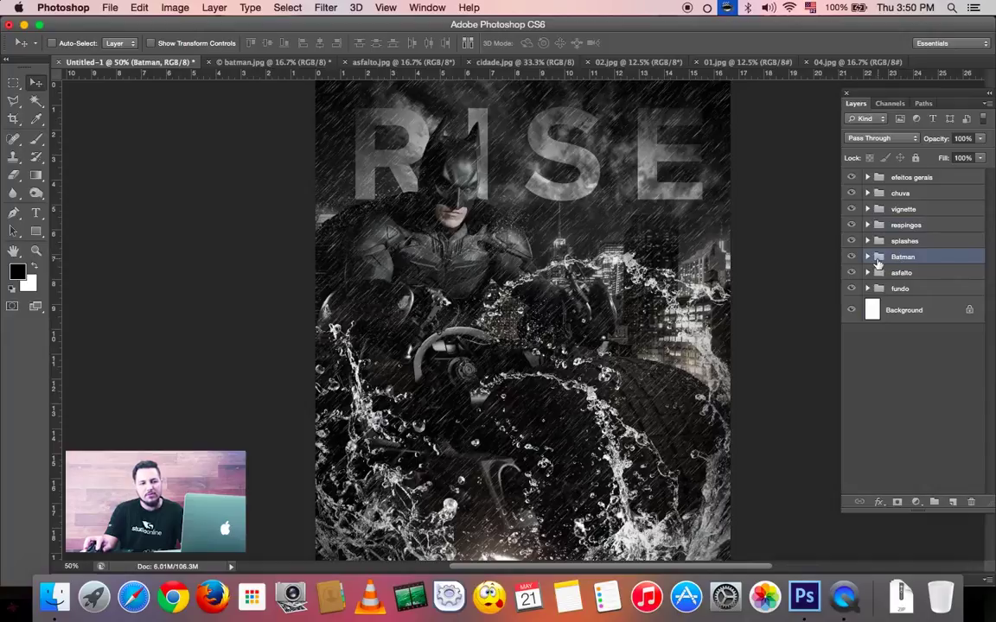
pyautogui.click(867, 258)
pyautogui.click(939, 280)
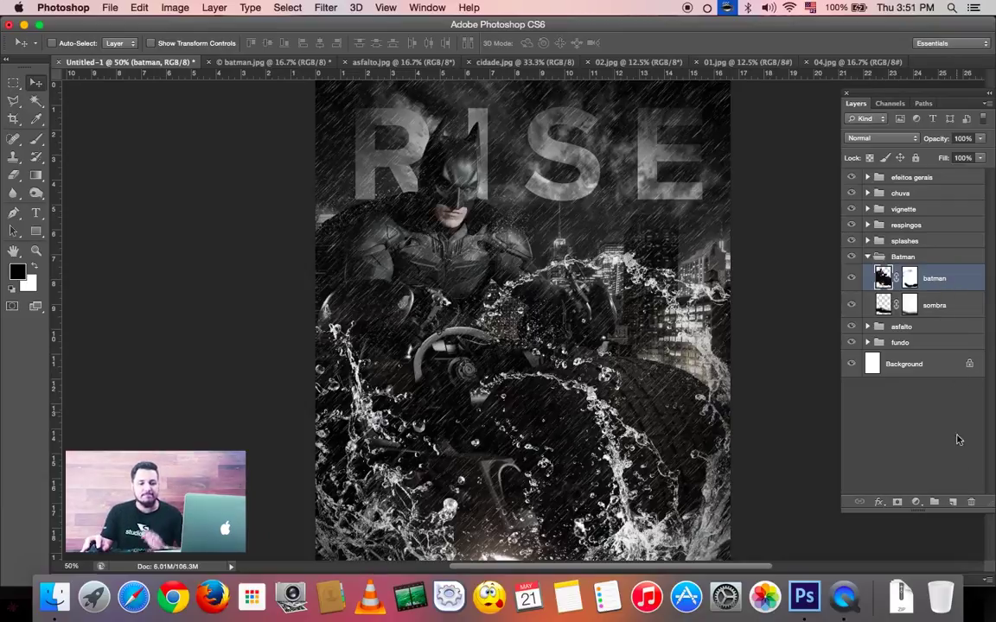
# Step: Add Layer 8 above batman, fill it with 50% grey, and set it to Overlay
pyautogui.click(955, 502)
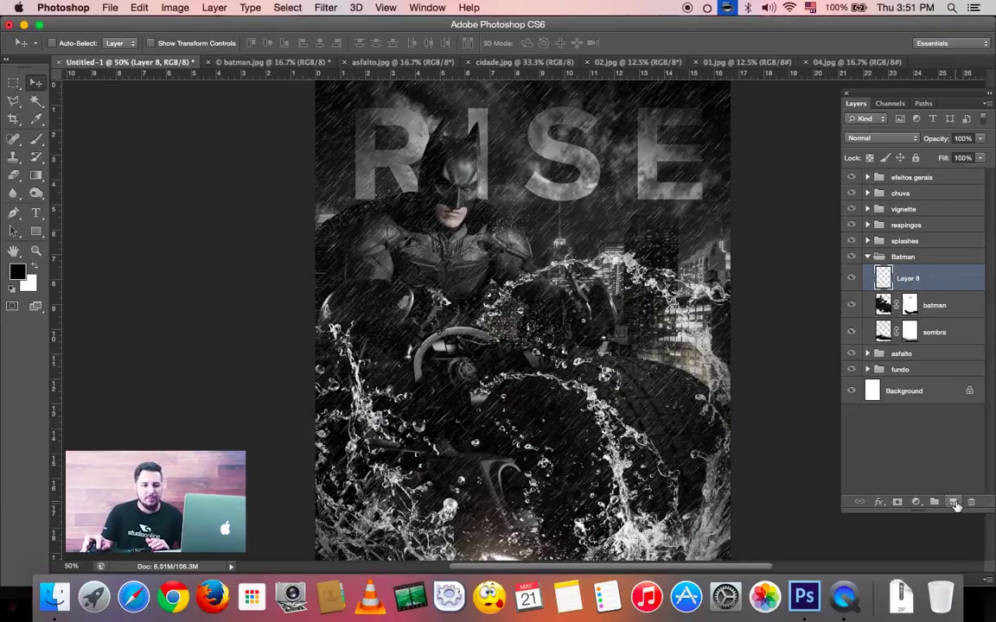
pyautogui.click(40, 178)
pyautogui.click(68, 184)
pyautogui.click(16, 272)
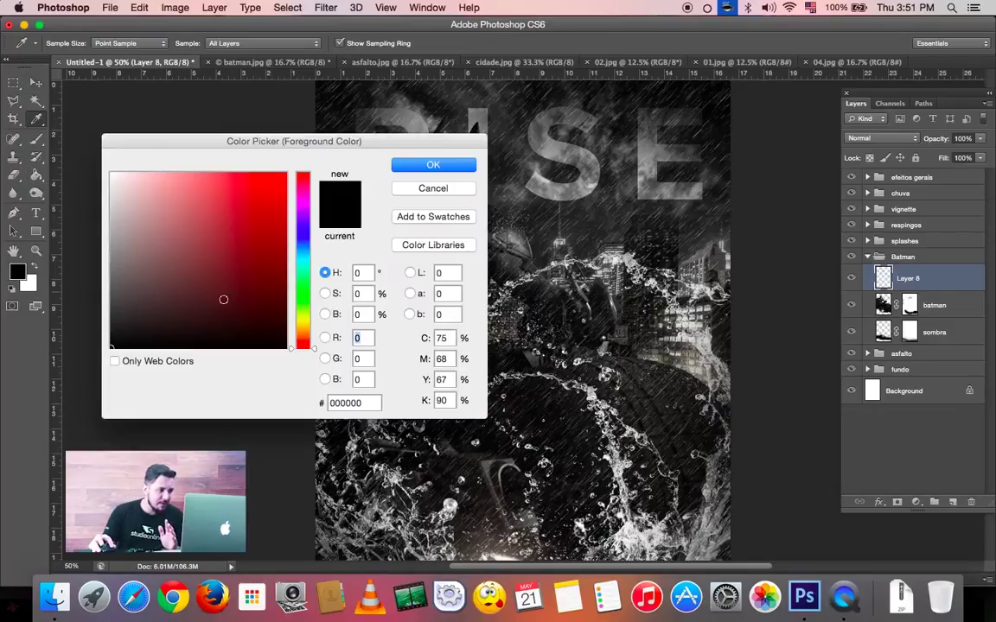
pyautogui.moveTo(222, 295); pyautogui.dragTo(91, 272)
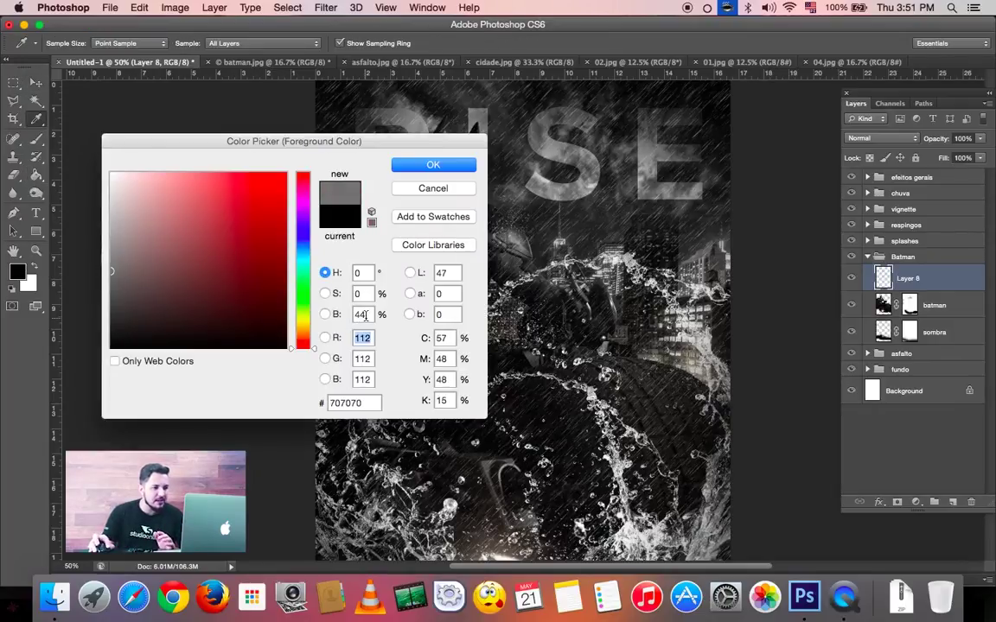
pyautogui.write('50')
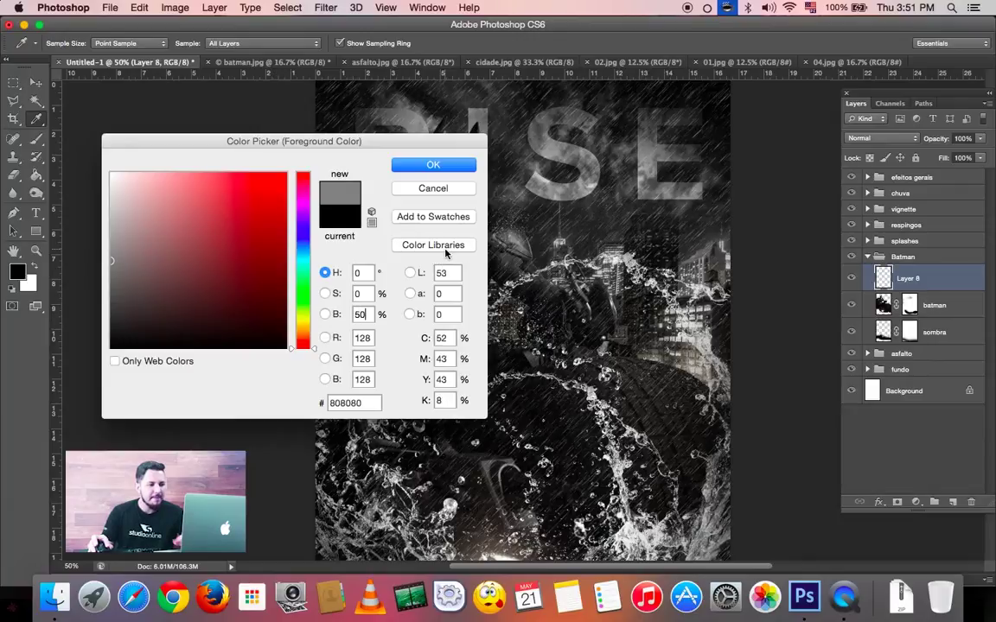
pyautogui.click(432, 165)
pyautogui.click(484, 186)
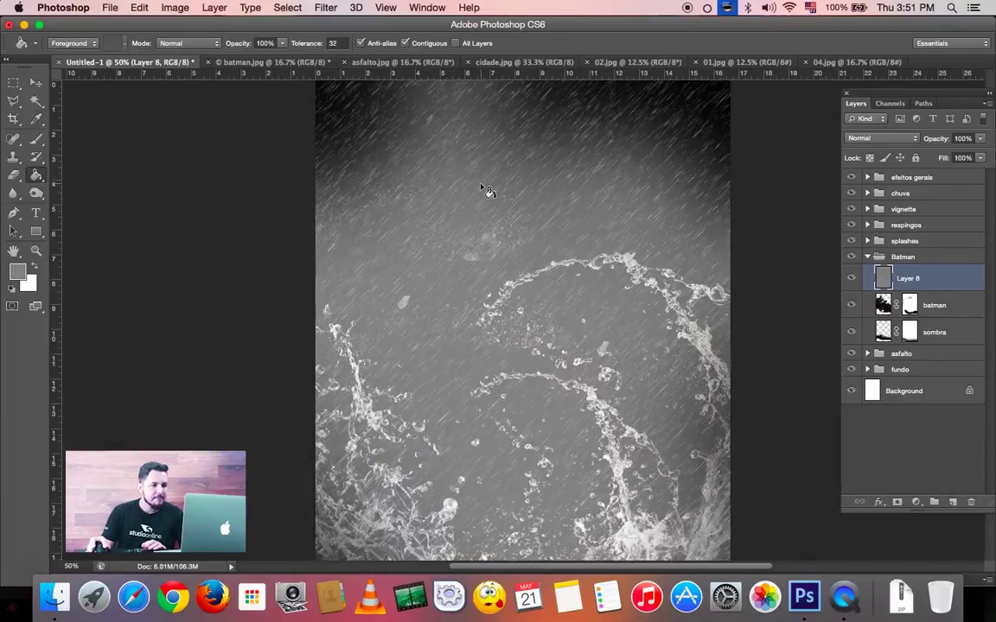
pyautogui.click(860, 140)
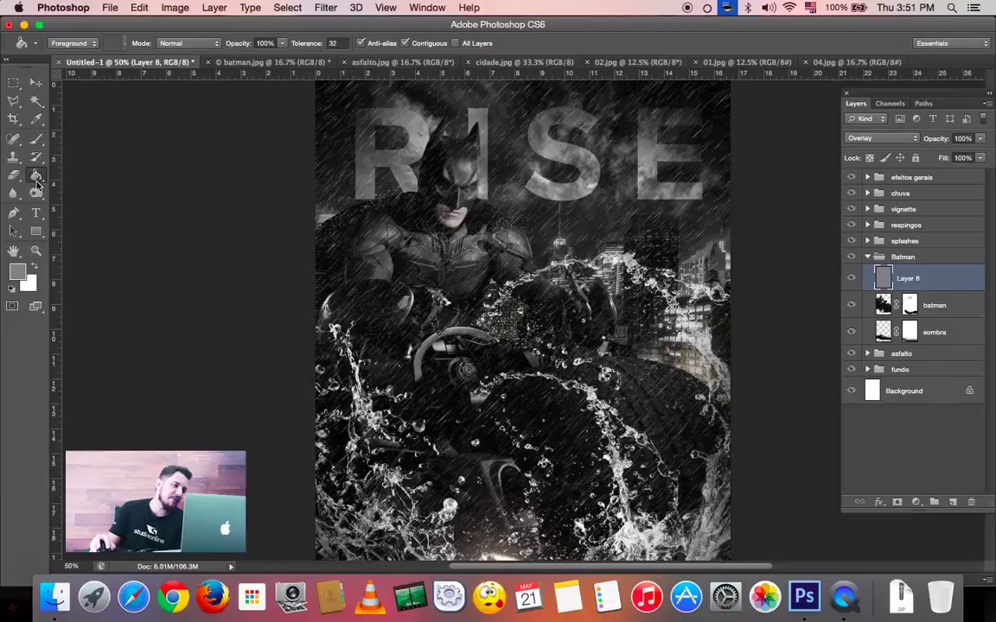
pyautogui.click(37, 191)
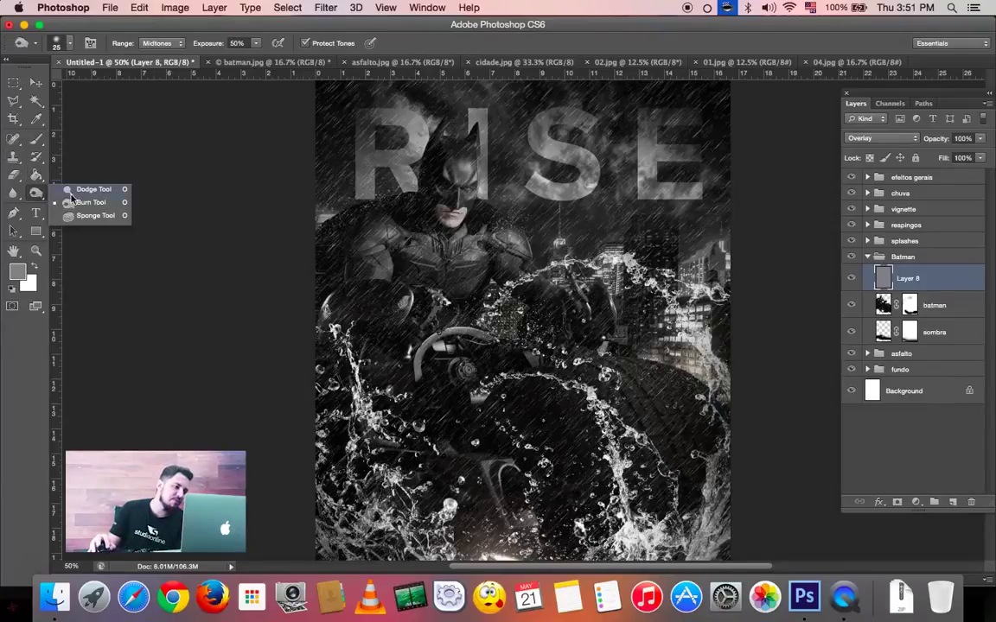
# Step: Return to the Move tool and delete the grey Overlay Layer 8
pyautogui.click(82, 201)
pyautogui.click(36, 192)
pyautogui.click(67, 204)
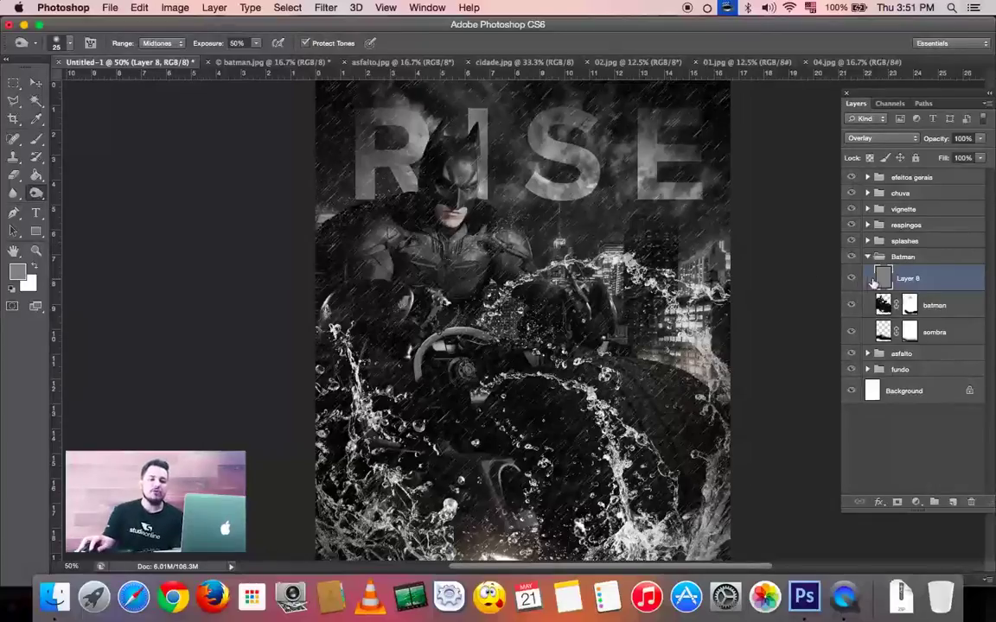
pyautogui.click(38, 84)
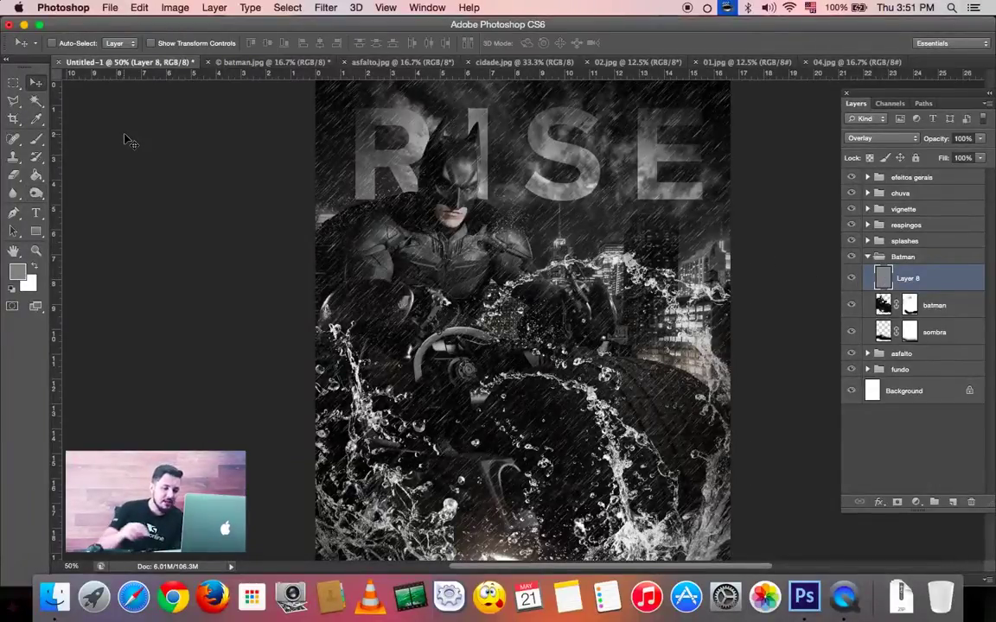
pyautogui.press('Delete')
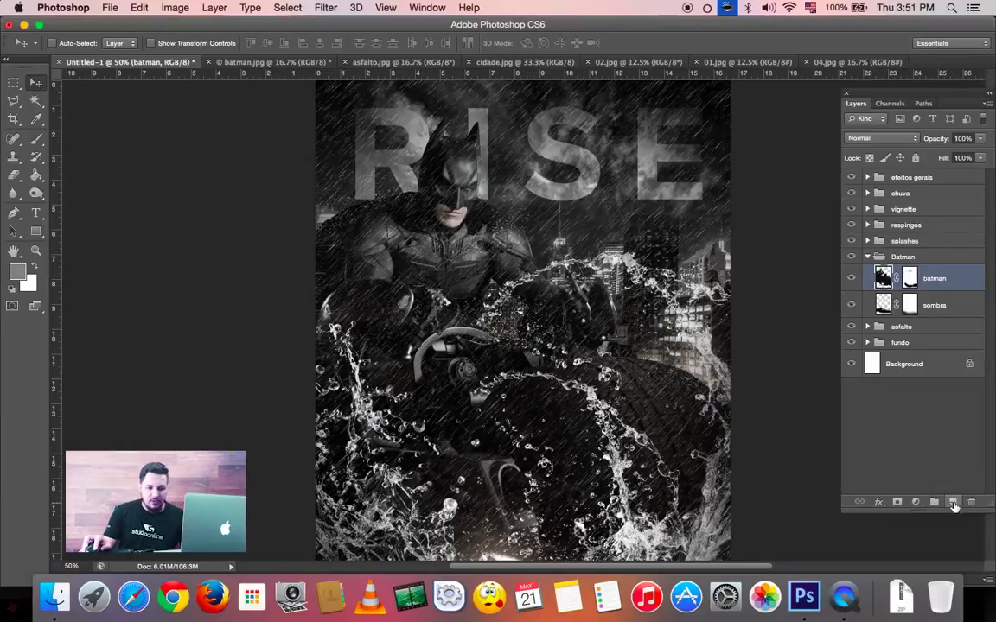
# Step: Create Layer 8 in Overlay mode, filled with overlay-neutral 50% grey, via New Layer options
pyautogui.keyDown('alt'); pyautogui.click(954, 506); pyautogui.keyUp('alt')
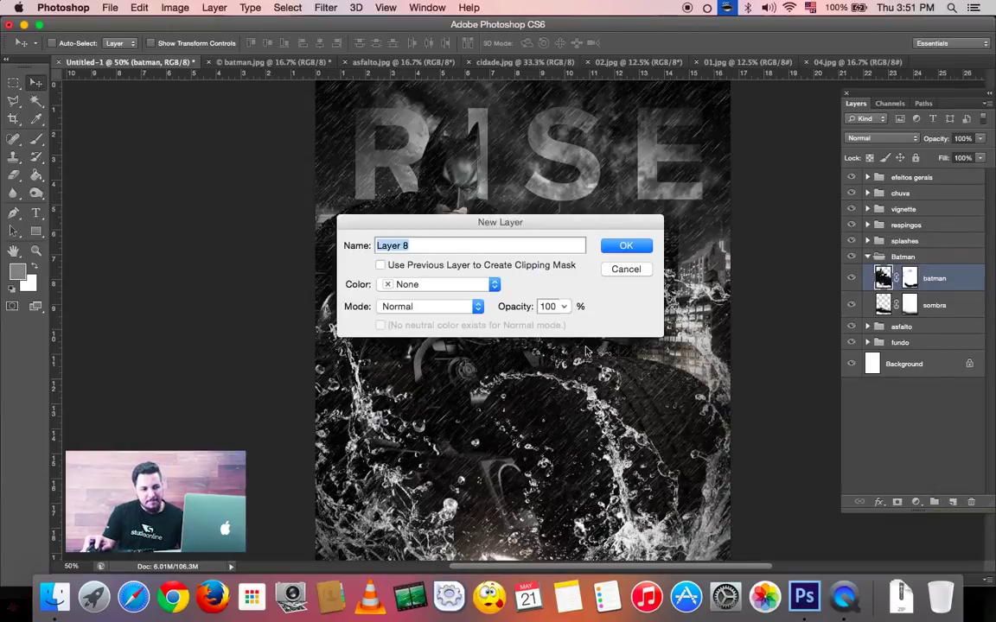
pyautogui.click(443, 284)
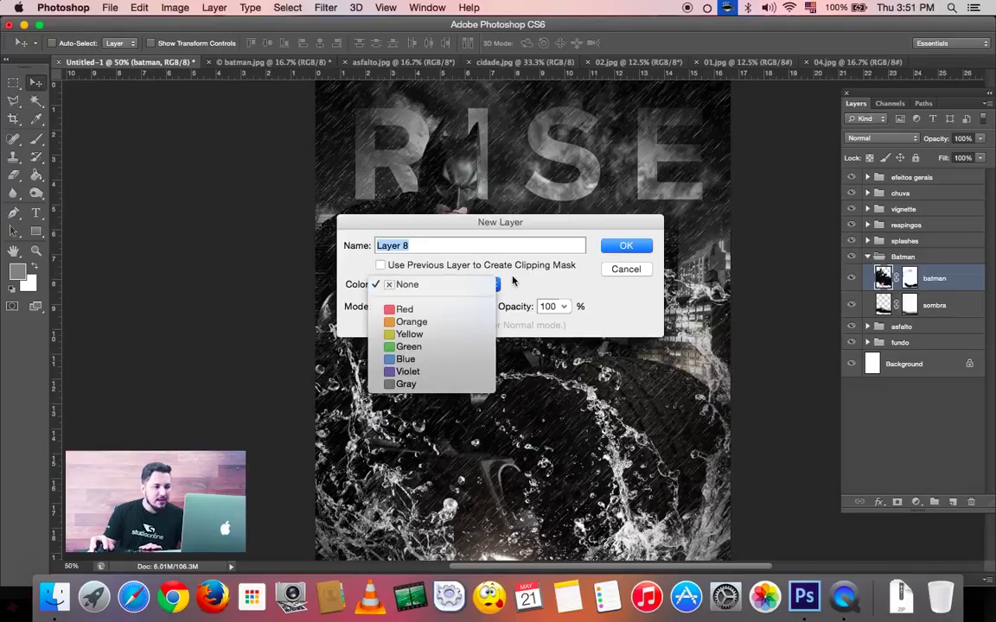
pyautogui.click(444, 285)
pyautogui.click(458, 310)
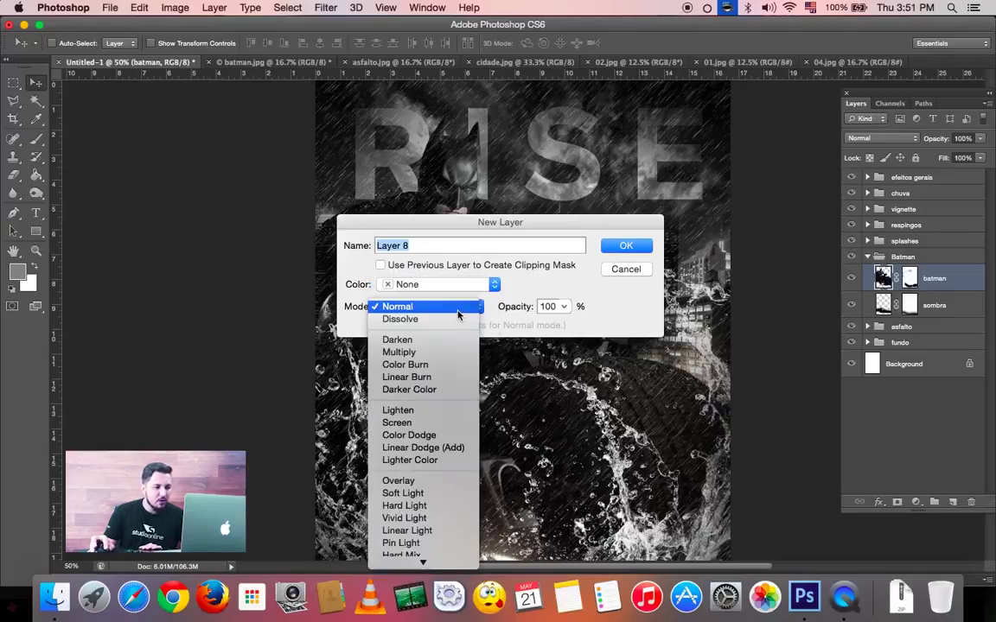
pyautogui.click(411, 481)
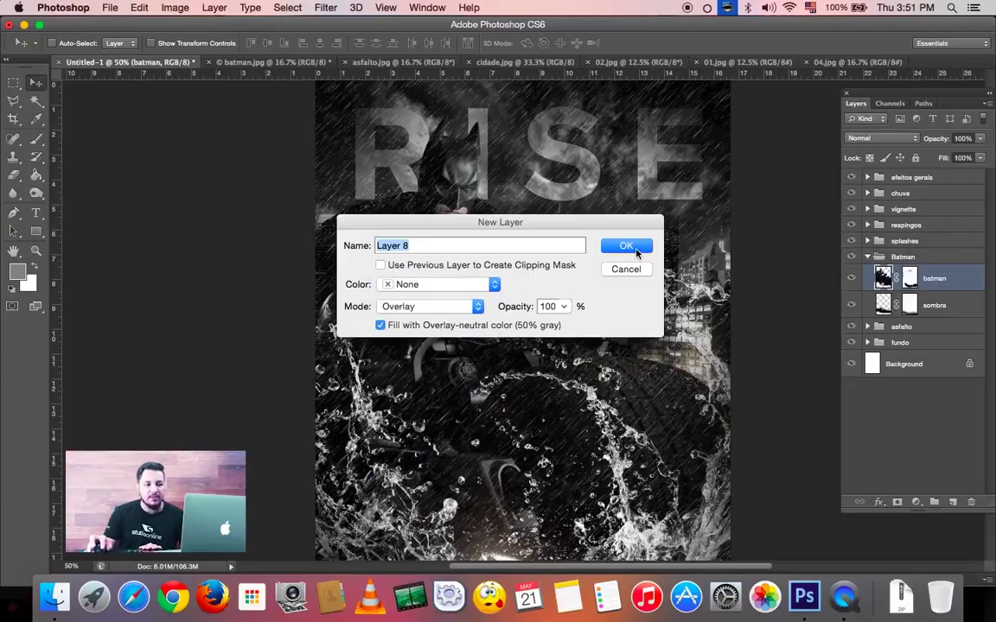
pyautogui.click(637, 250)
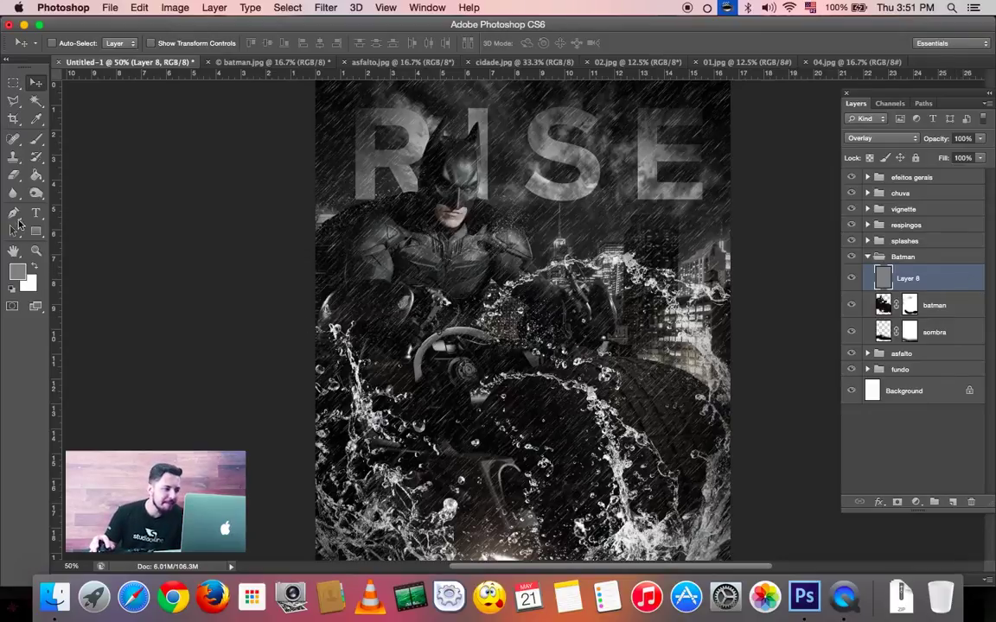
# Step: With the Dodge tool at 100% zoom, lighten Batman's chest and shoulder area
pyautogui.moveTo(32, 196); pyautogui.dragTo(72, 202)
pyautogui.click(74, 190)
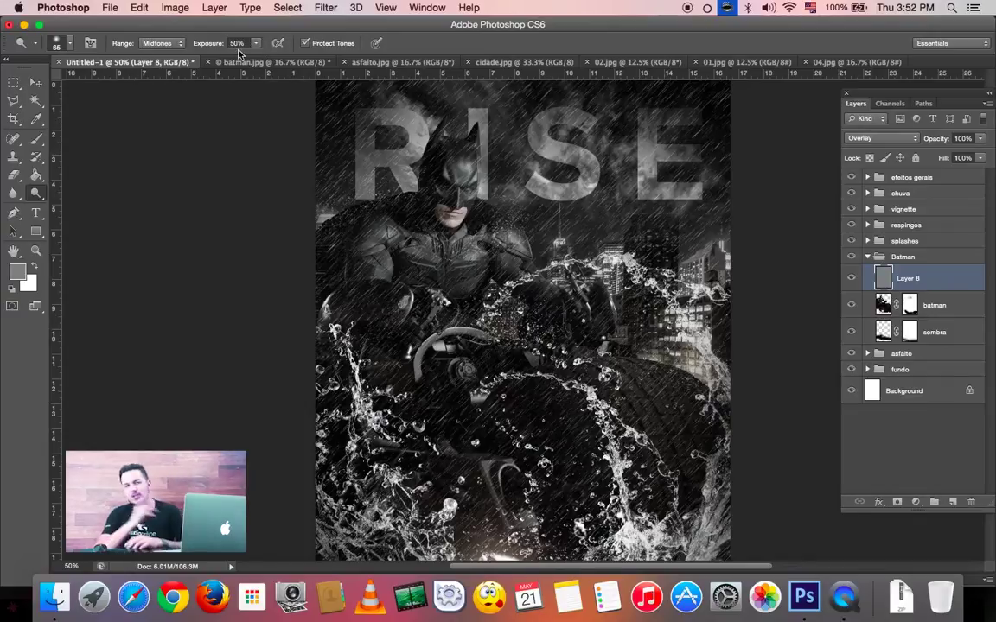
pyautogui.press('super+plus')
pyautogui.press('super+plus')
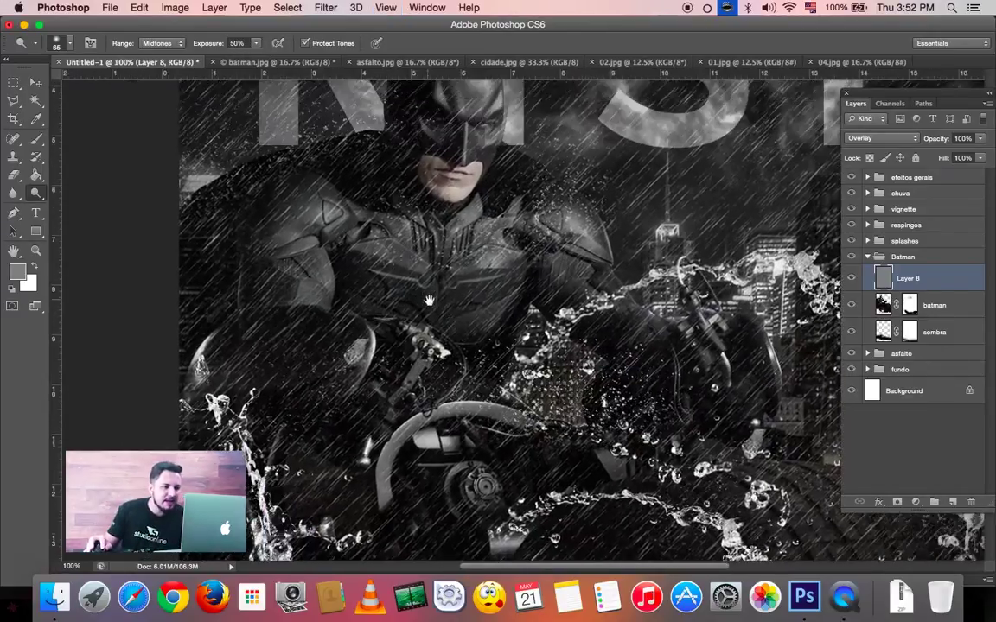
pyautogui.moveTo(352, 249); pyautogui.dragTo(447, 370)
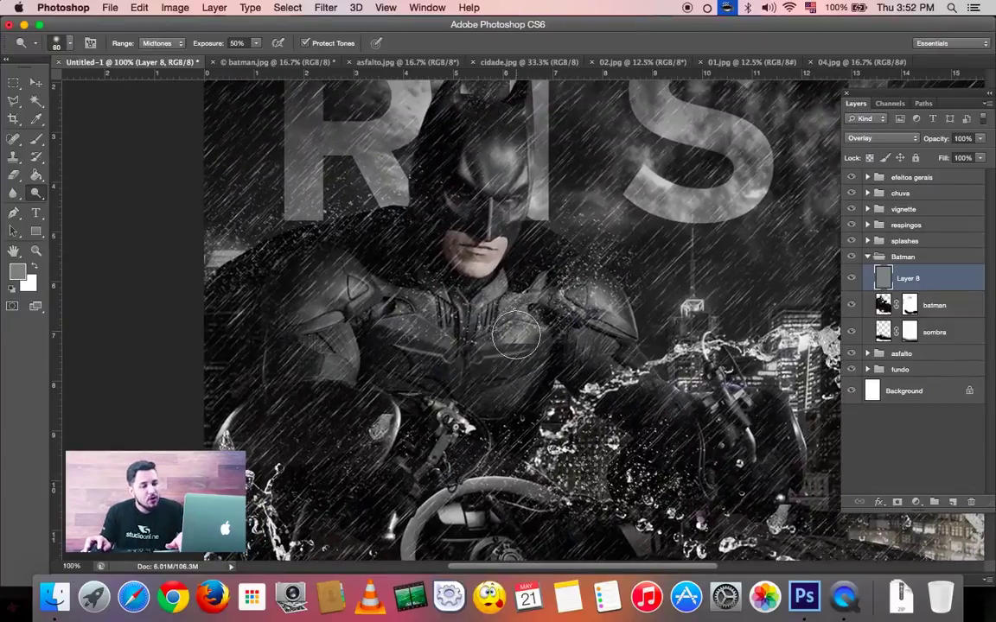
pyautogui.press(']')
pyautogui.press(']')
pyautogui.press(']')
pyautogui.press('[')
pyautogui.press('[')
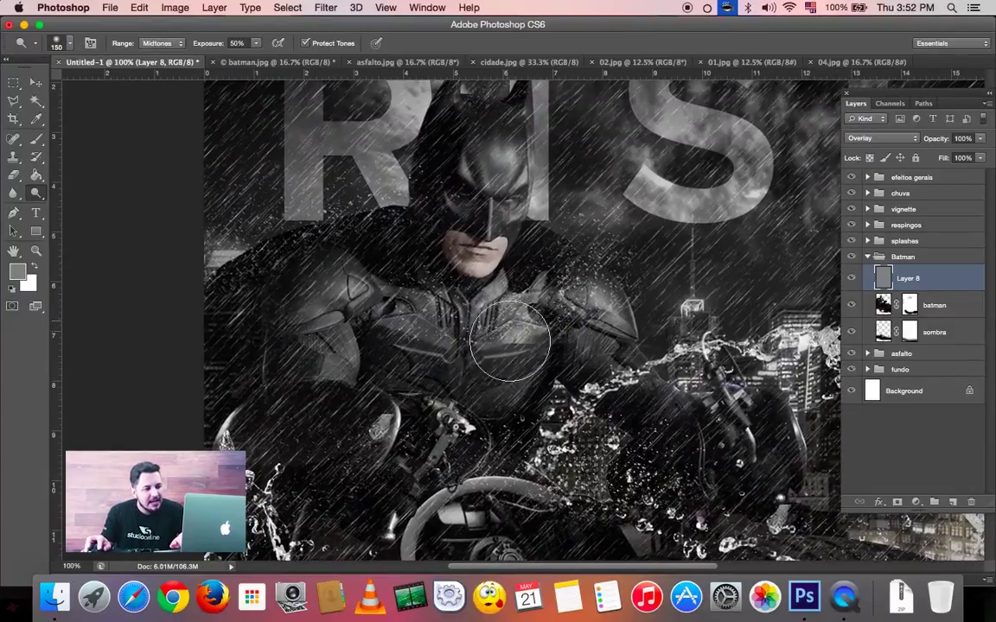
pyautogui.moveTo(517, 321); pyautogui.dragTo(546, 326)
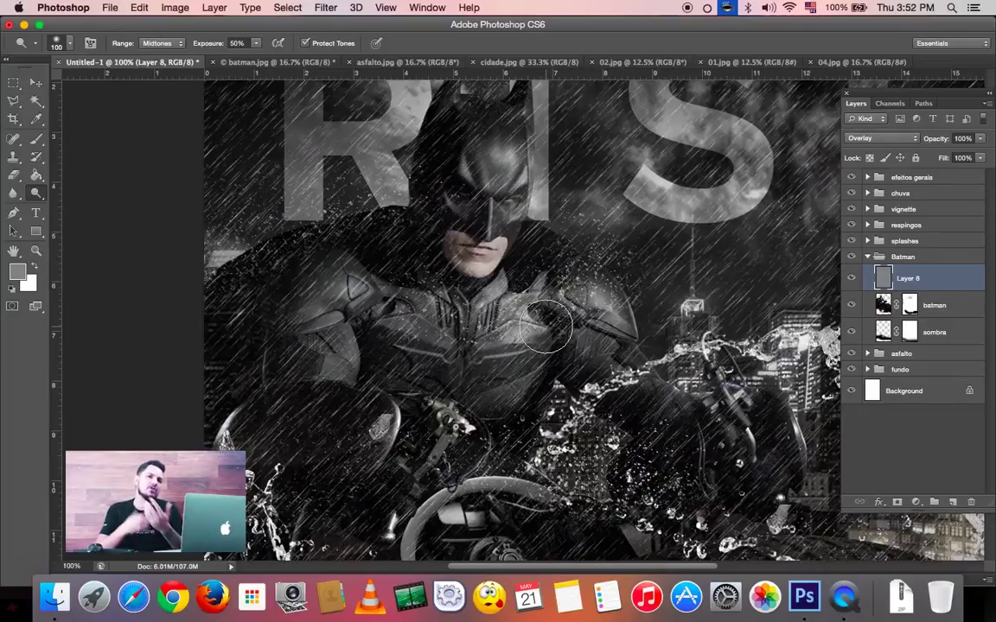
pyautogui.press('[')
pyautogui.press('[')
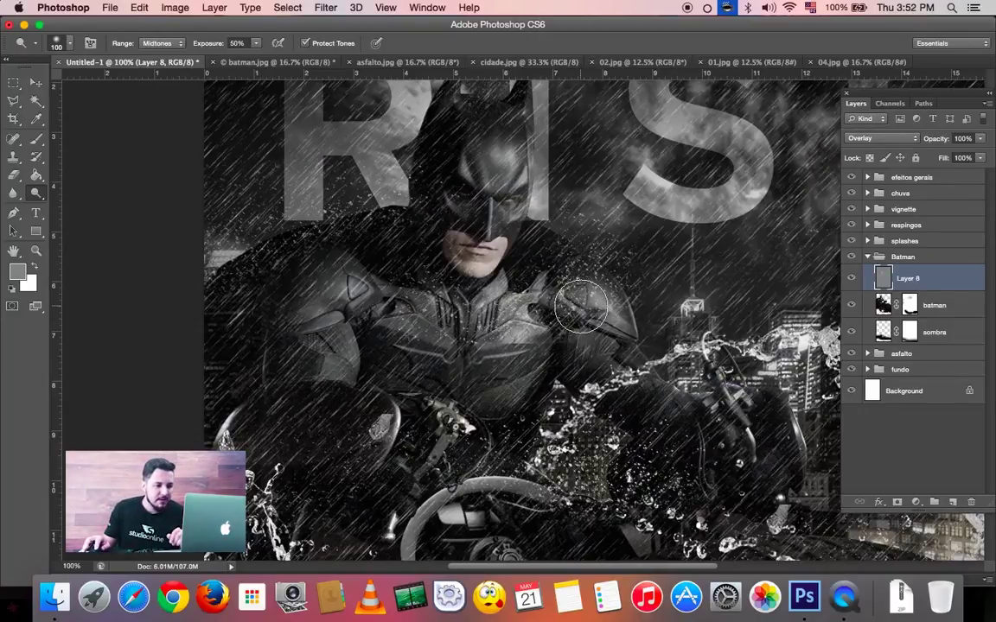
pyautogui.moveTo(501, 285); pyautogui.dragTo(582, 298)
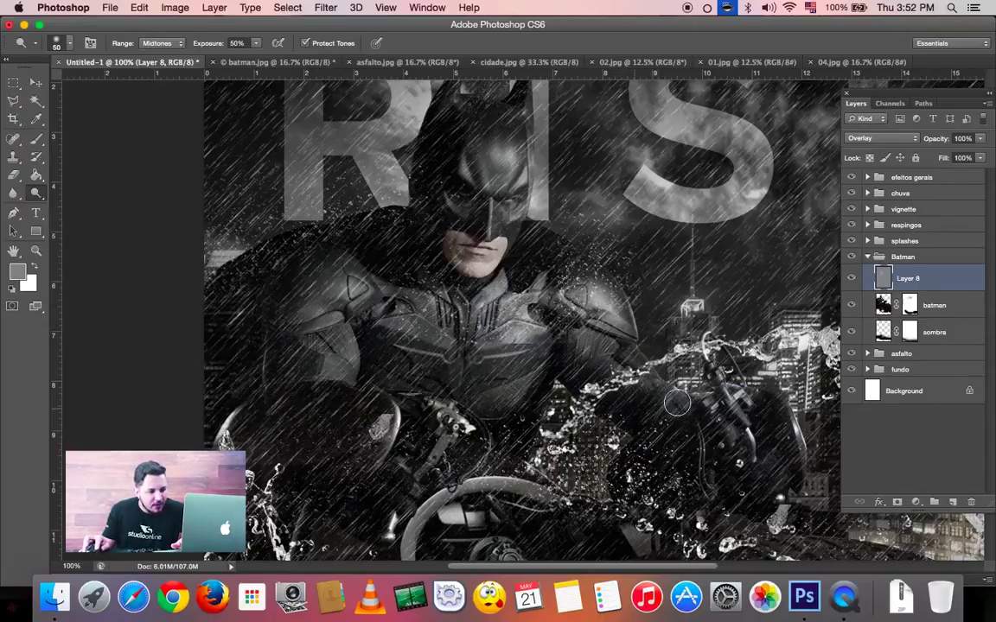
# Step: Lighten the top of the cowl, shoulder armour, bat emblem and forearm
pyautogui.moveTo(508, 149); pyautogui.dragTo(503, 163)
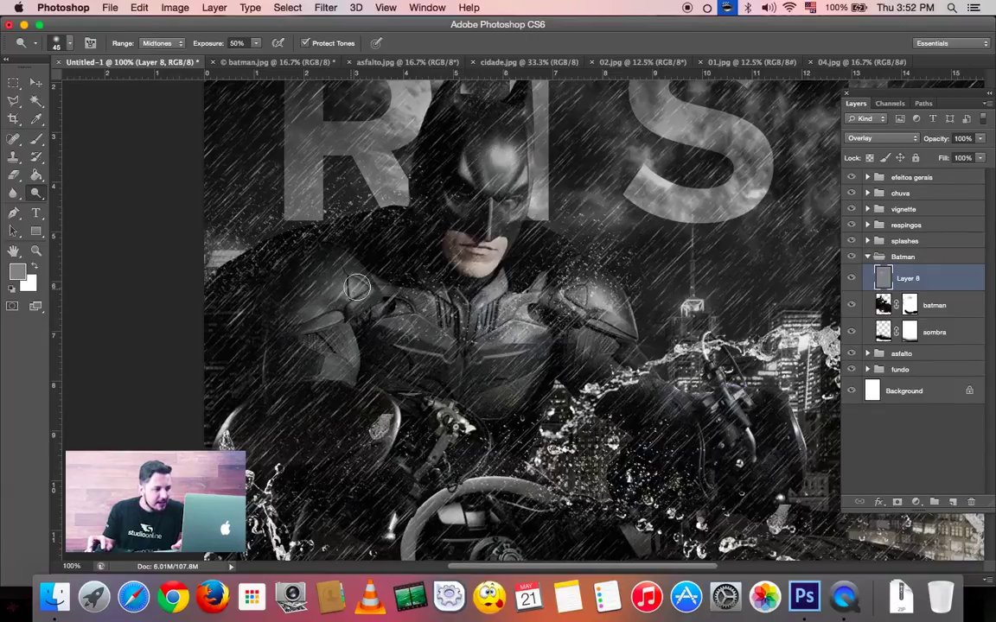
pyautogui.press(']')
pyautogui.moveTo(357, 287); pyautogui.dragTo(328, 306)
pyautogui.moveTo(410, 336); pyautogui.dragTo(461, 351)
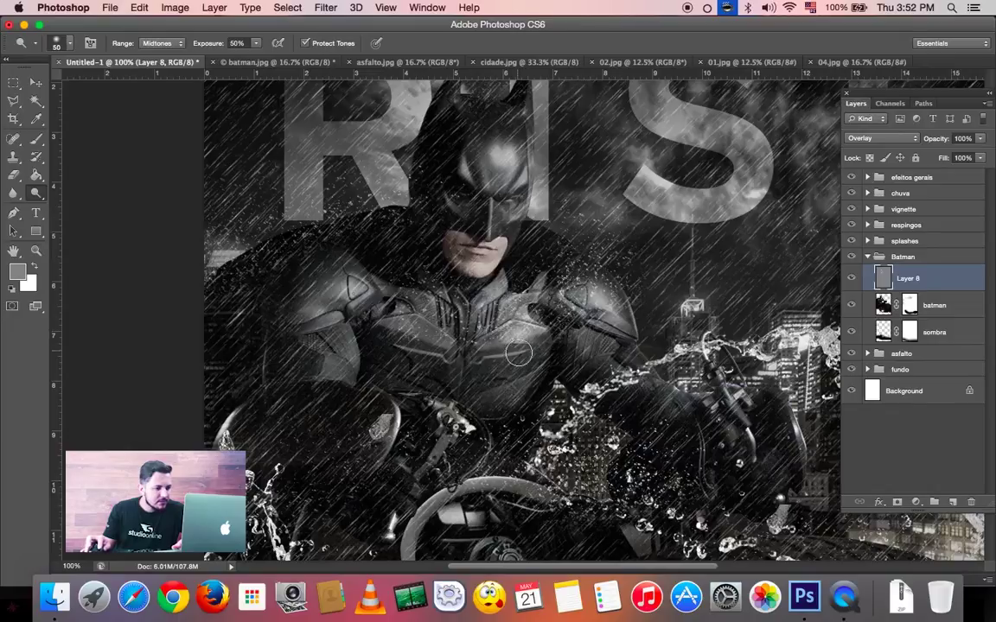
pyautogui.press(']')
pyautogui.press(']')
pyautogui.moveTo(408, 387); pyautogui.dragTo(223, 435)
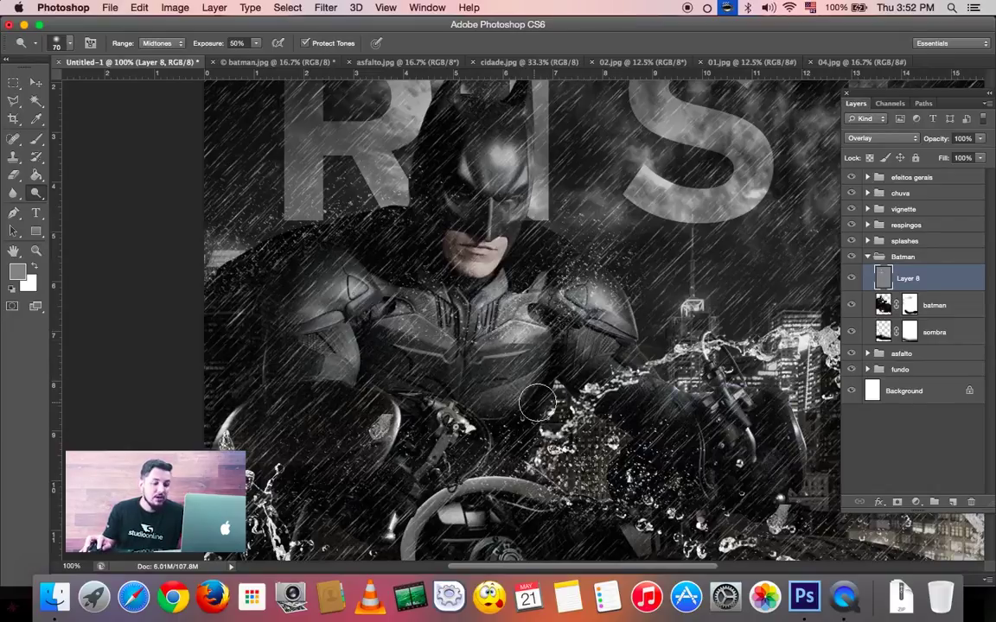
# Step: Lighten the tire tread with a 125 px brush and the right shoulder armour at 80 px
pyautogui.moveTo(468, 336); pyautogui.dragTo(356, 133)
pyautogui.press(']')
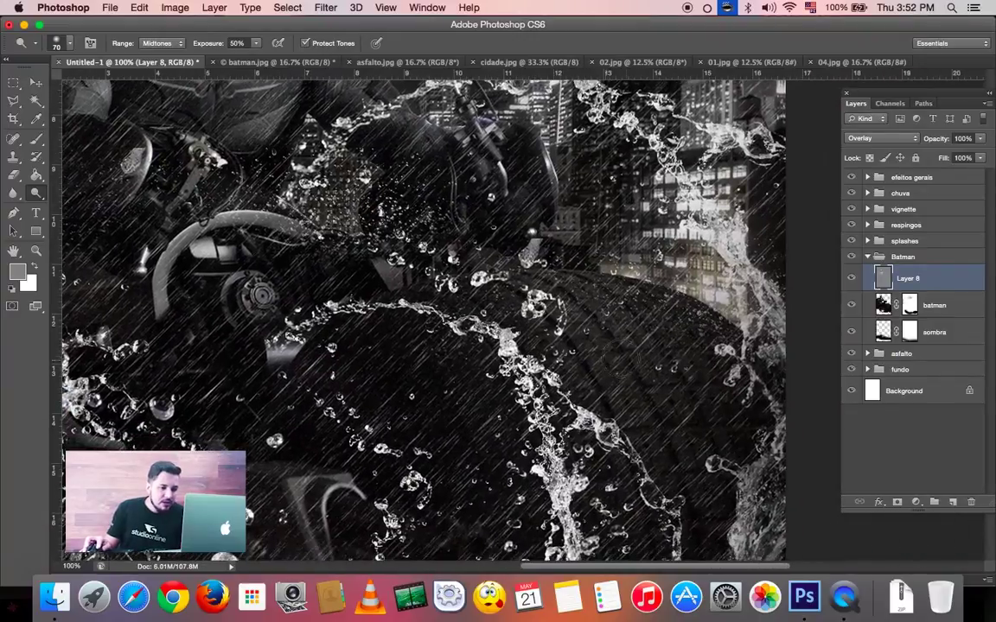
pyautogui.press(']')
pyautogui.press(']')
pyautogui.press(']')
pyautogui.moveTo(646, 372)
pyautogui.mouseDown()
pyautogui.moveTo(639, 333)
pyautogui.moveTo(723, 489)
pyautogui.mouseUp()
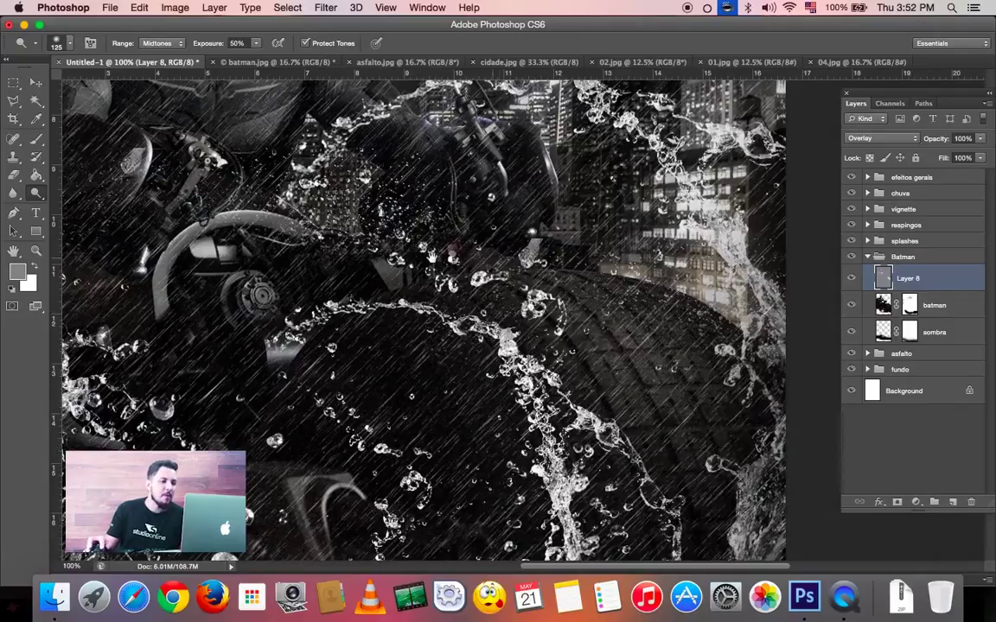
pyautogui.moveTo(467, 258); pyautogui.dragTo(500, 267)
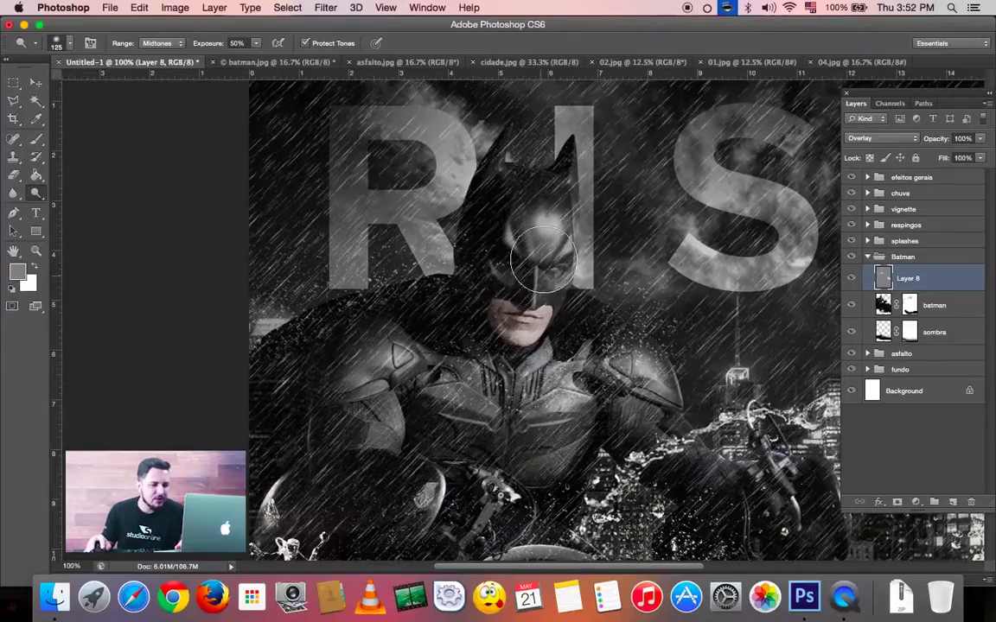
pyautogui.press('[')
pyautogui.press('[')
pyautogui.press('[')
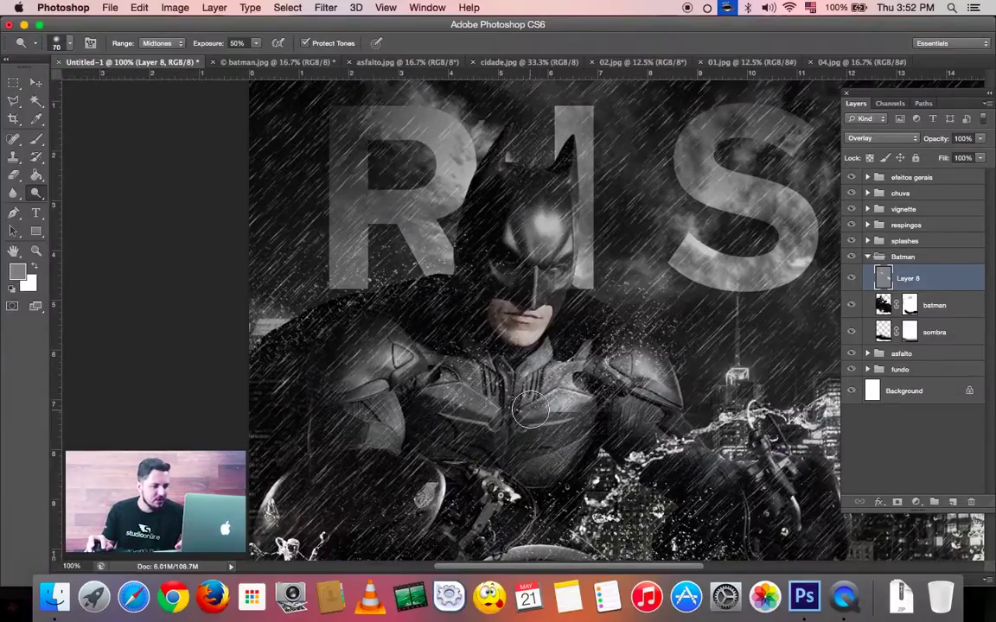
pyautogui.moveTo(640, 401); pyautogui.dragTo(643, 435)
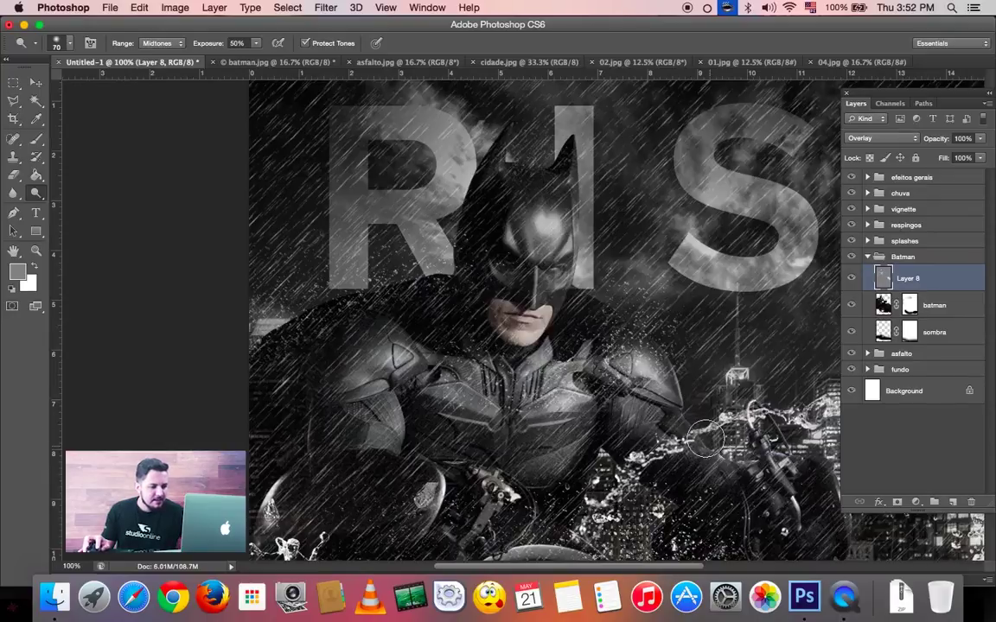
pyautogui.moveTo(704, 441); pyautogui.dragTo(547, 267)
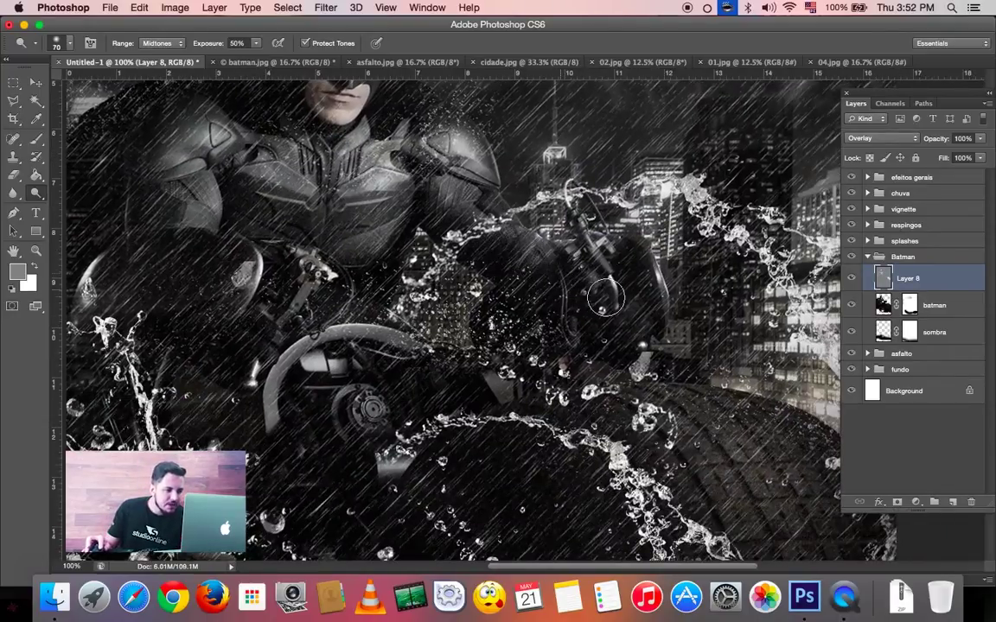
pyautogui.moveTo(605, 298); pyautogui.dragTo(514, 218)
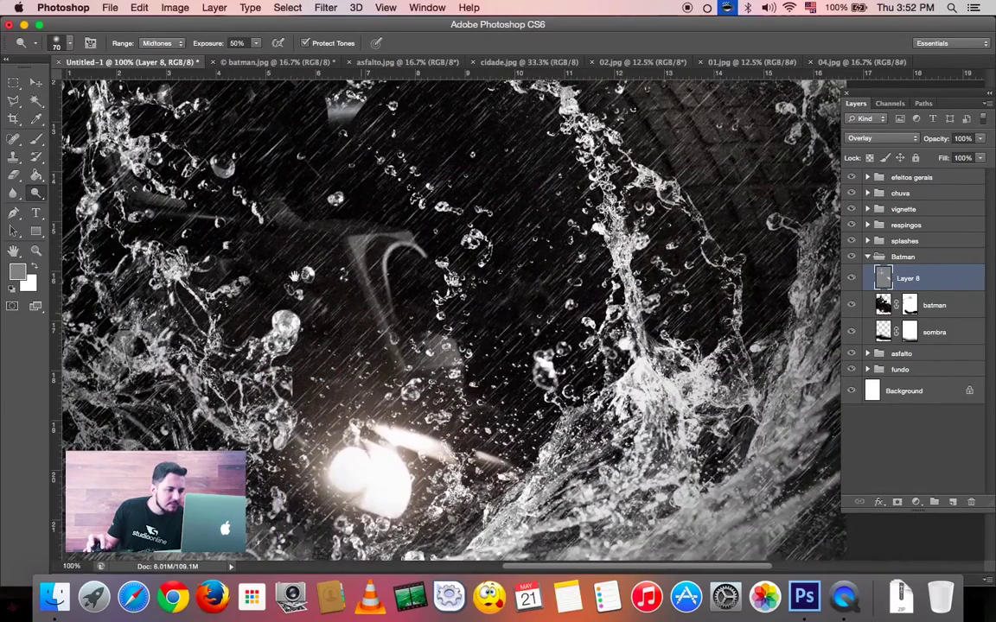
pyautogui.moveTo(294, 275); pyautogui.dragTo(413, 369)
pyautogui.moveTo(462, 302); pyautogui.dragTo(402, 455)
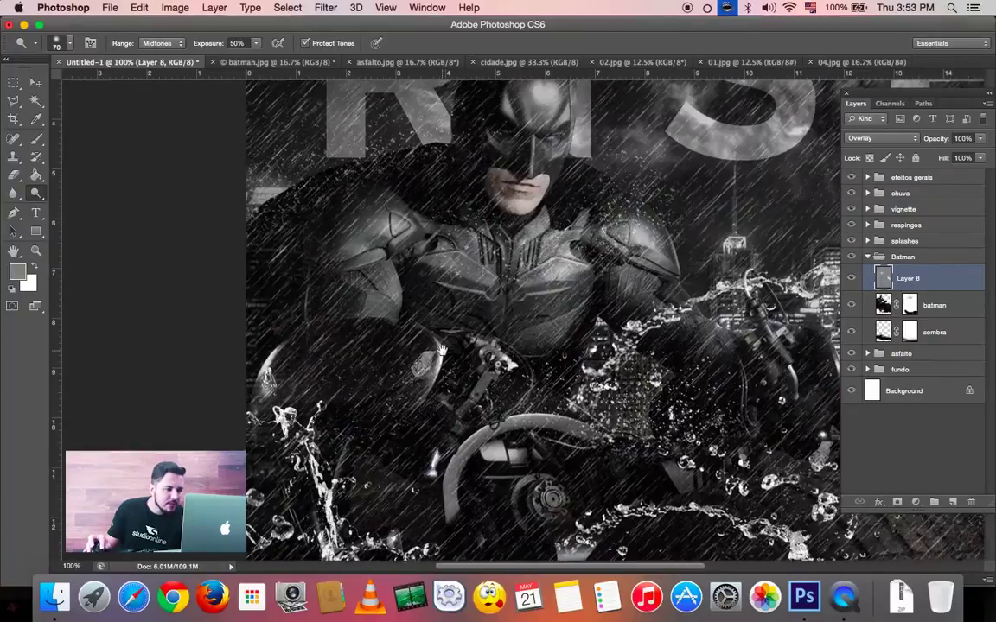
# Step: Switch to the Burn tool and darken Batman's left shoulder and upper arm
pyautogui.click(36, 195)
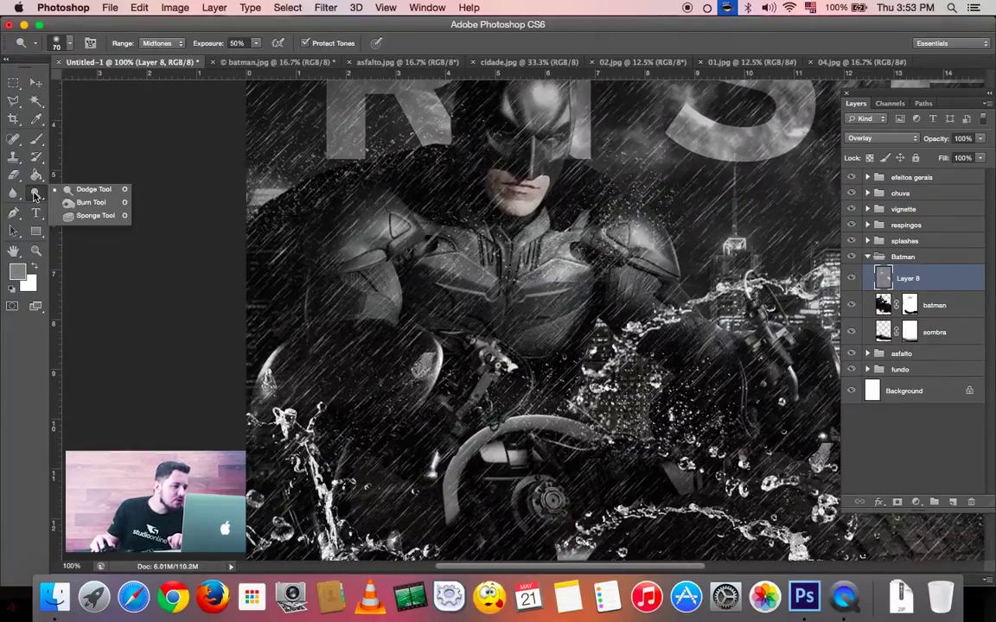
pyautogui.click(91, 202)
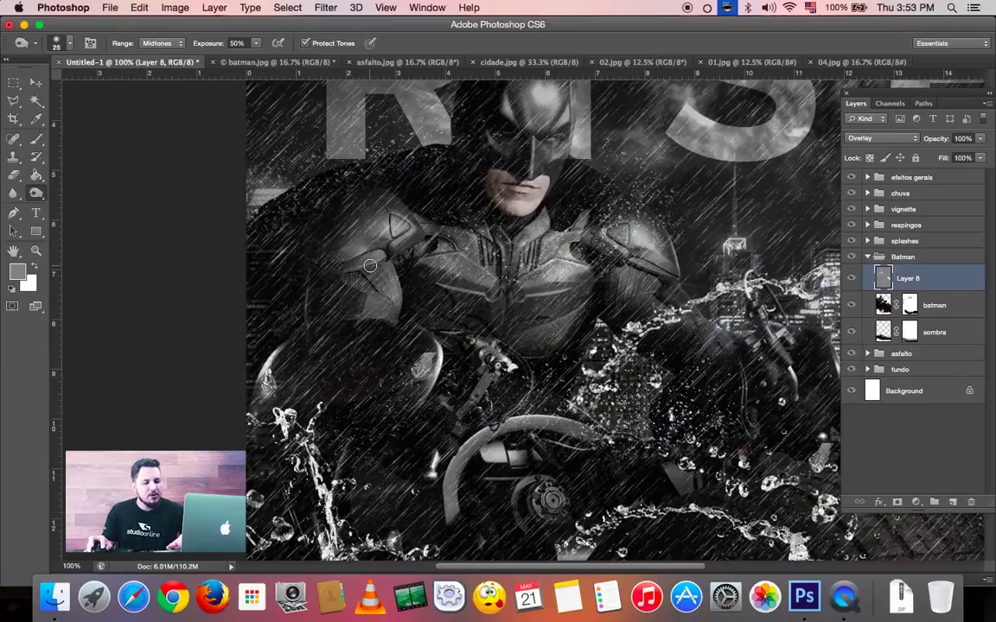
pyautogui.press(']')
pyautogui.press(']')
pyautogui.press(']')
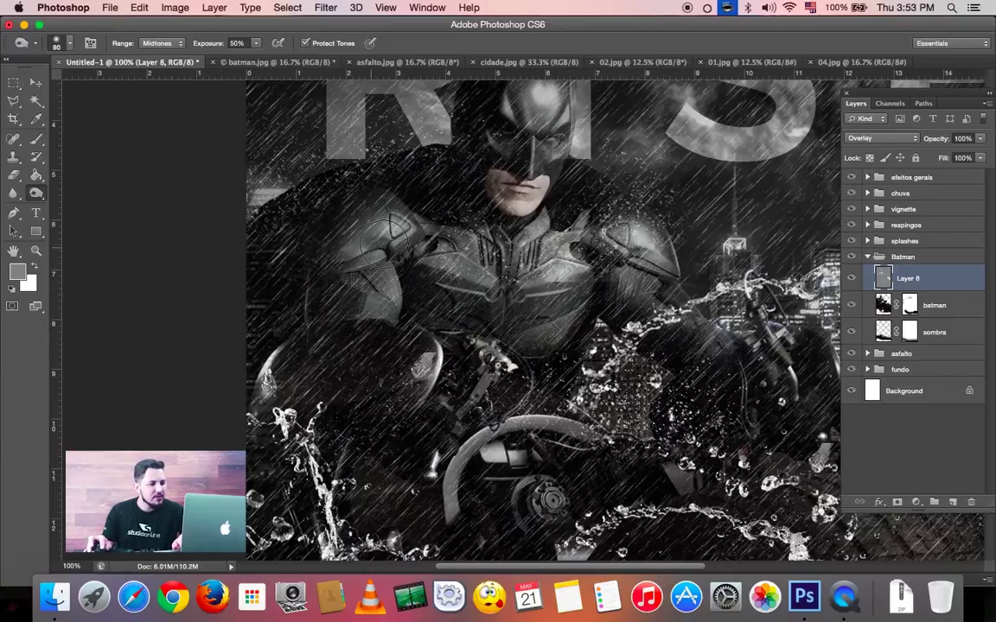
pyautogui.moveTo(334, 222)
pyautogui.mouseDown()
pyautogui.moveTo(392, 300)
pyautogui.moveTo(478, 251)
pyautogui.mouseUp()
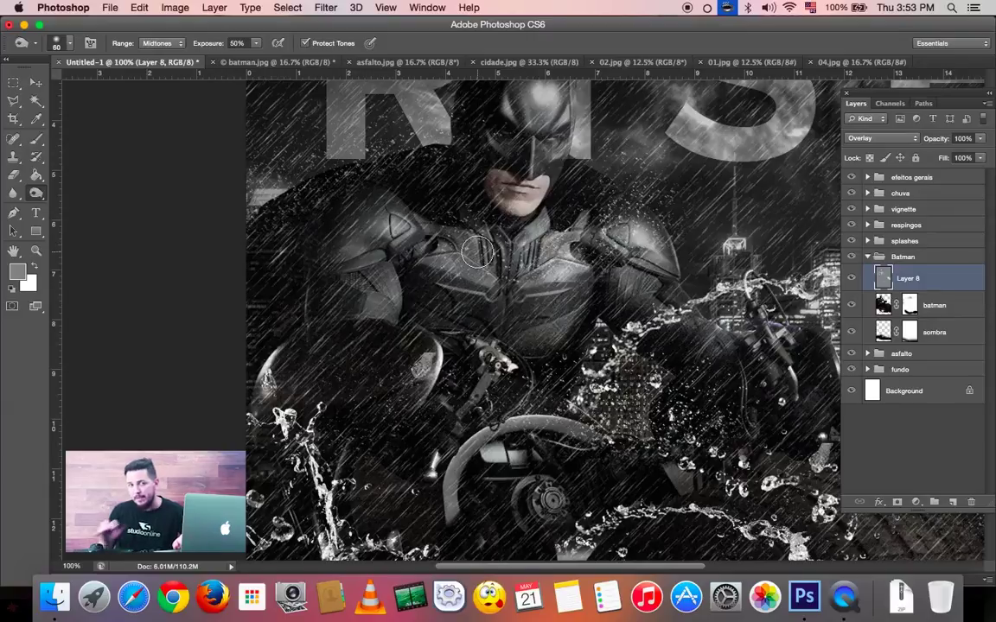
# Step: Reduce the brush to 45 px and zoom out, then back to 50%
pyautogui.scroll(-3, 477, 252)
pyautogui.scroll(4, 484, 256)
pyautogui.scroll(3, 493, 261)
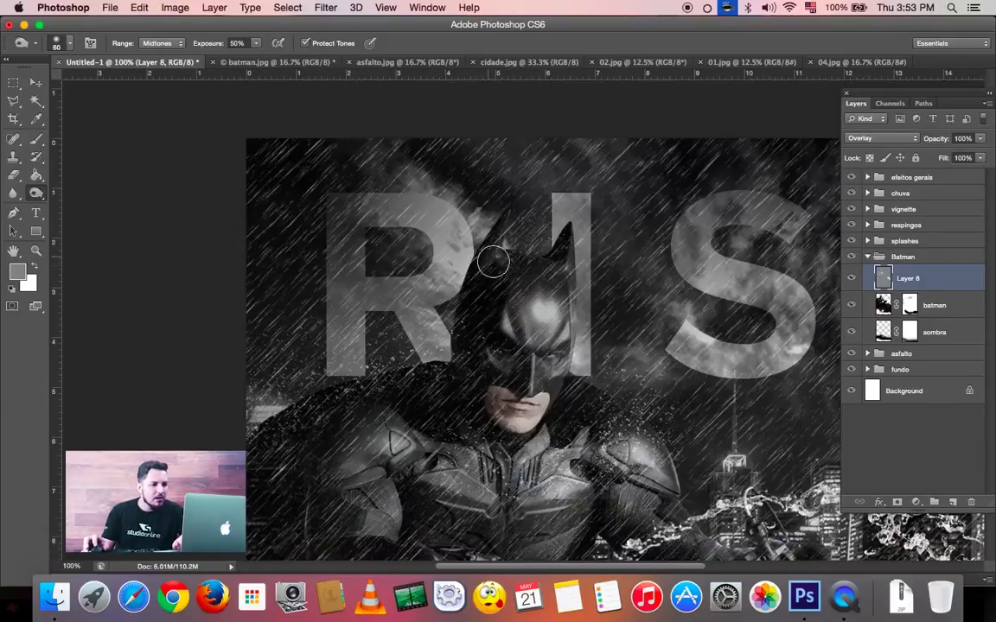
pyautogui.press('[')
pyautogui.press('[')
pyautogui.press('[')
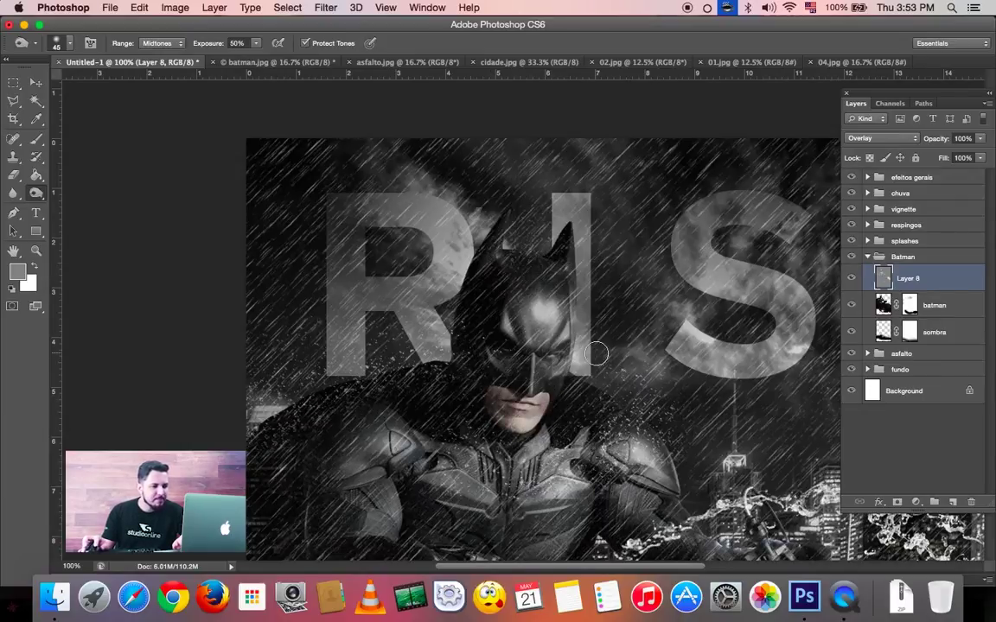
pyautogui.scroll(5, 596, 355)
pyautogui.scroll(-7, 595, 355)
pyautogui.scroll(-3, 594, 362)
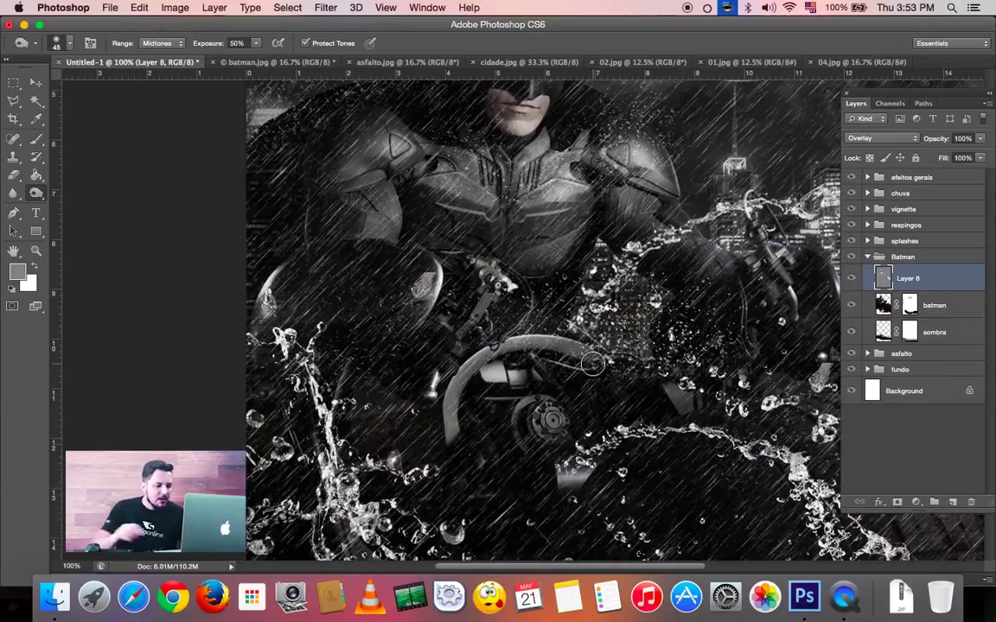
pyautogui.press('super+minus')
pyautogui.press('super+minus')
pyautogui.press('super+minus')
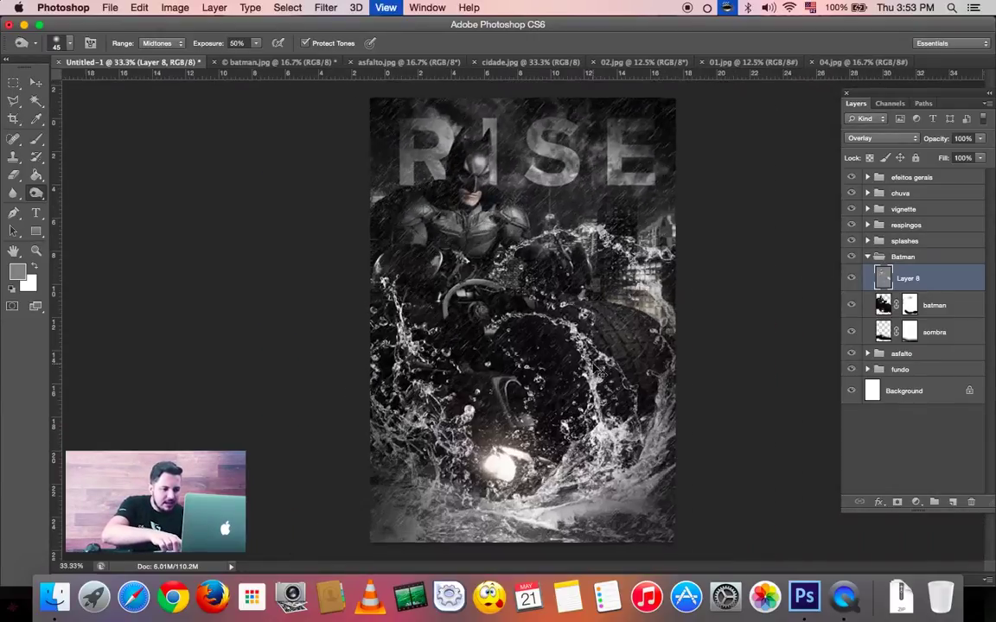
pyautogui.press('super+plus')
pyautogui.scroll(3, 593, 363)
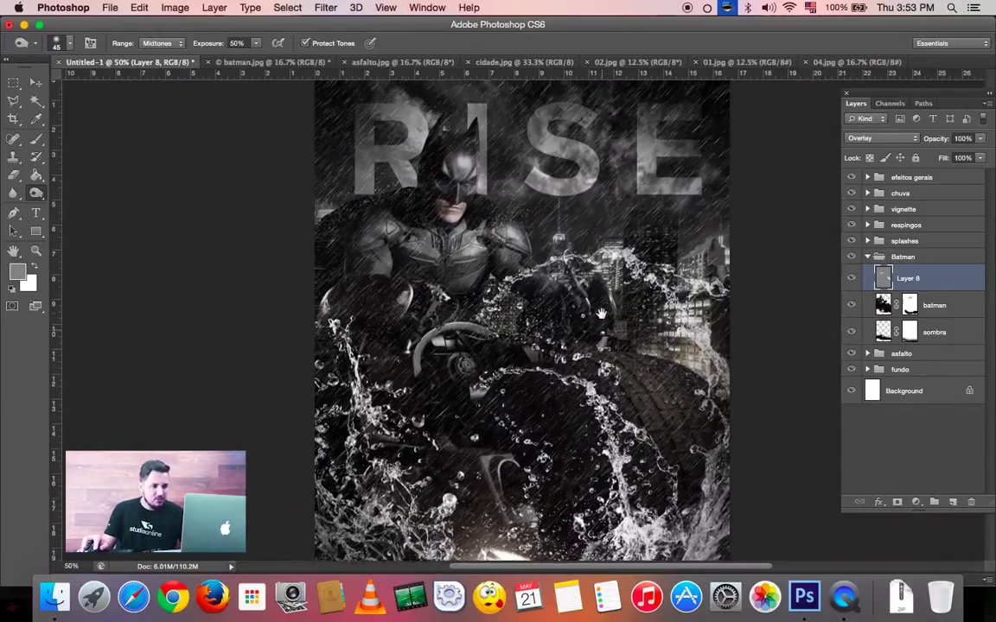
pyautogui.click(854, 280)
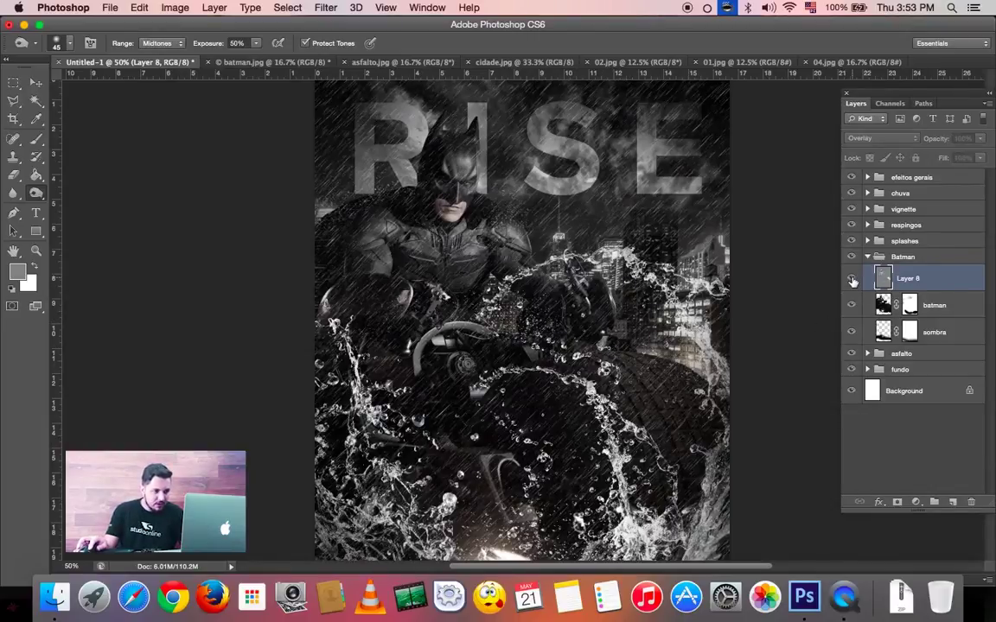
pyautogui.click(853, 280)
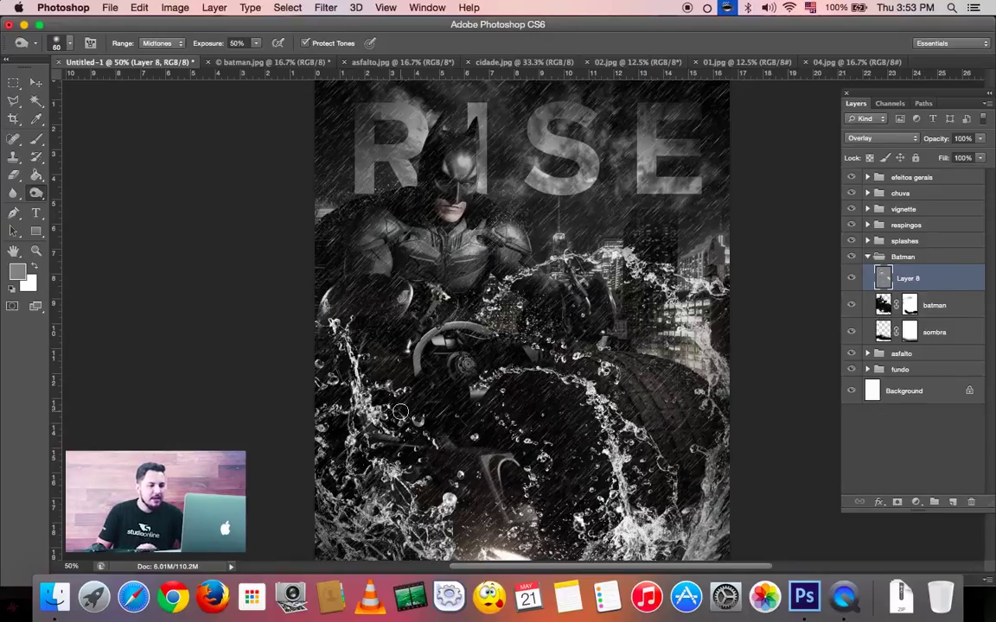
pyautogui.press('super+minus')
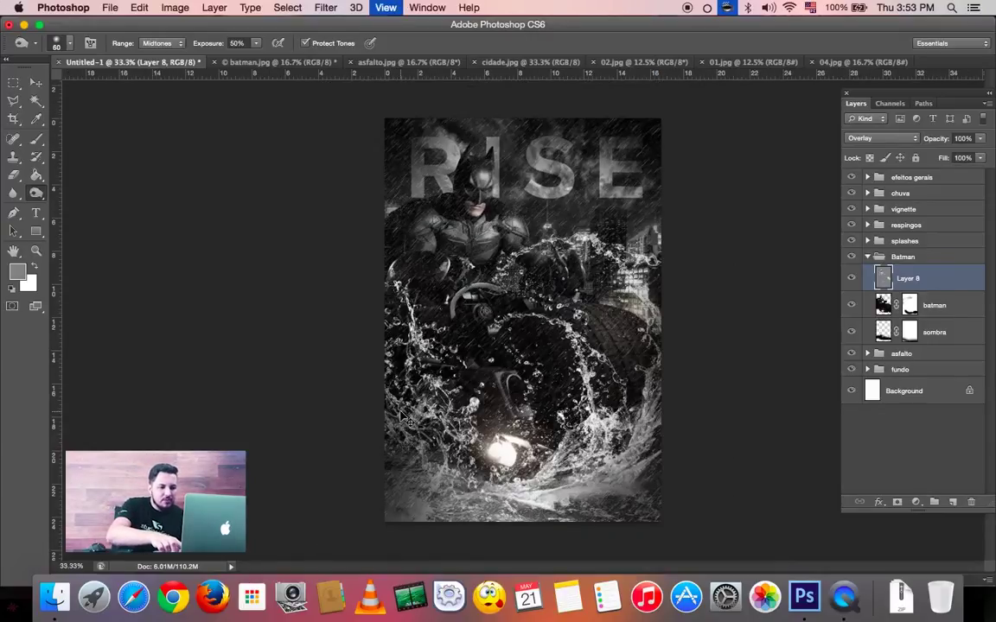
pyautogui.press('super+equal')
pyautogui.moveTo(403, 417); pyautogui.dragTo(376, 326)
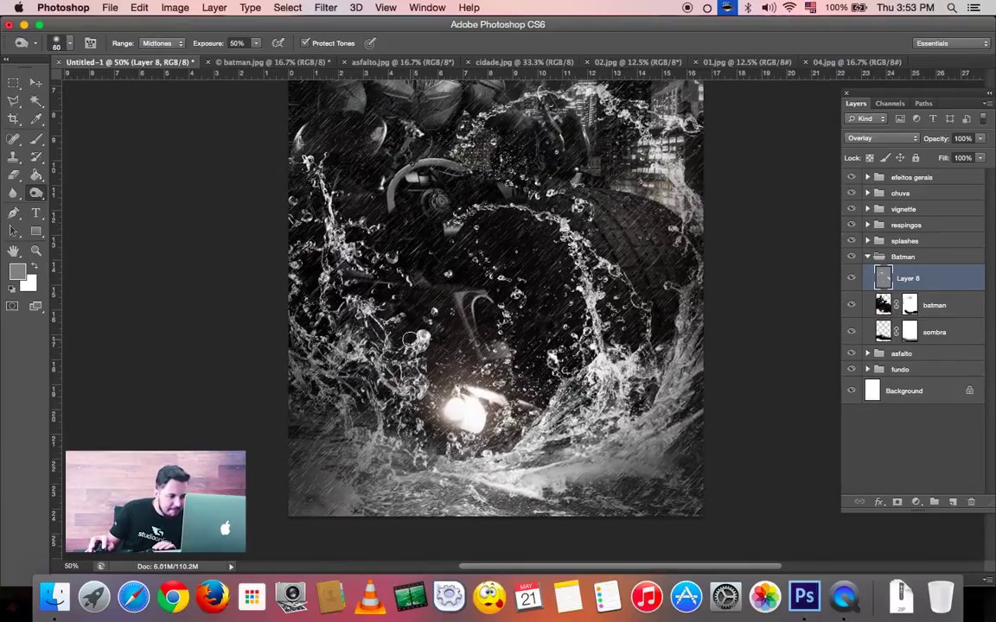
# Step: Paint black with an 800 px brush along the poster's lower-left edge on the vignette layer
pyautogui.click(868, 177)
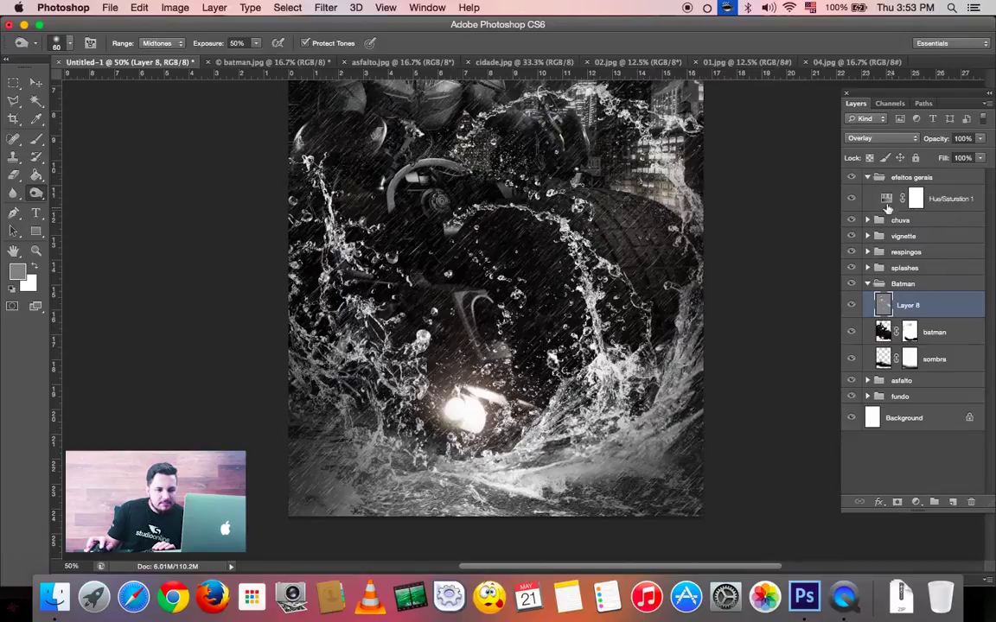
pyautogui.click(868, 177)
pyautogui.click(899, 209)
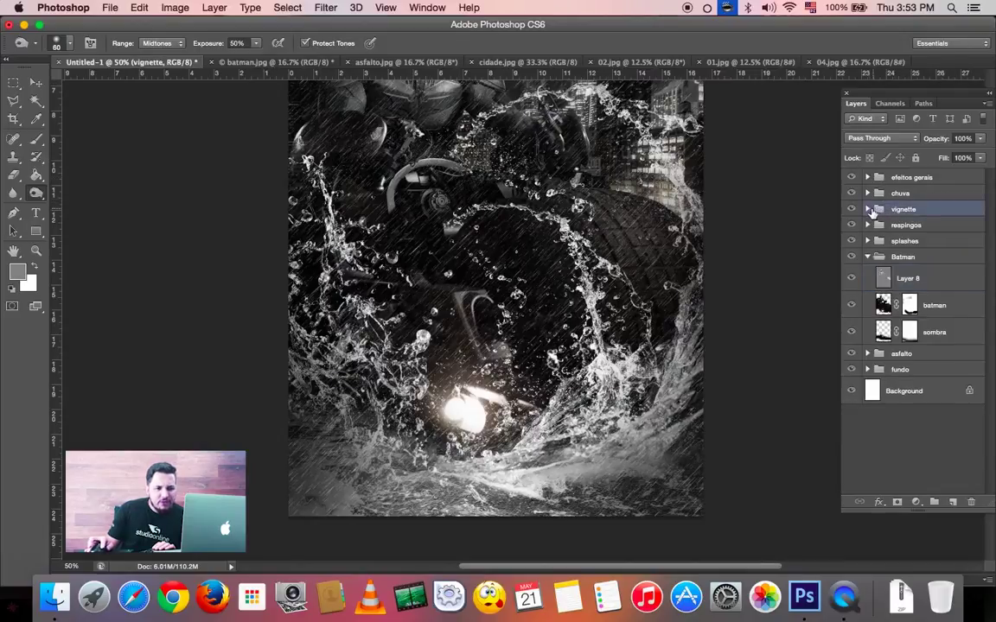
pyautogui.click(868, 209)
pyautogui.click(911, 231)
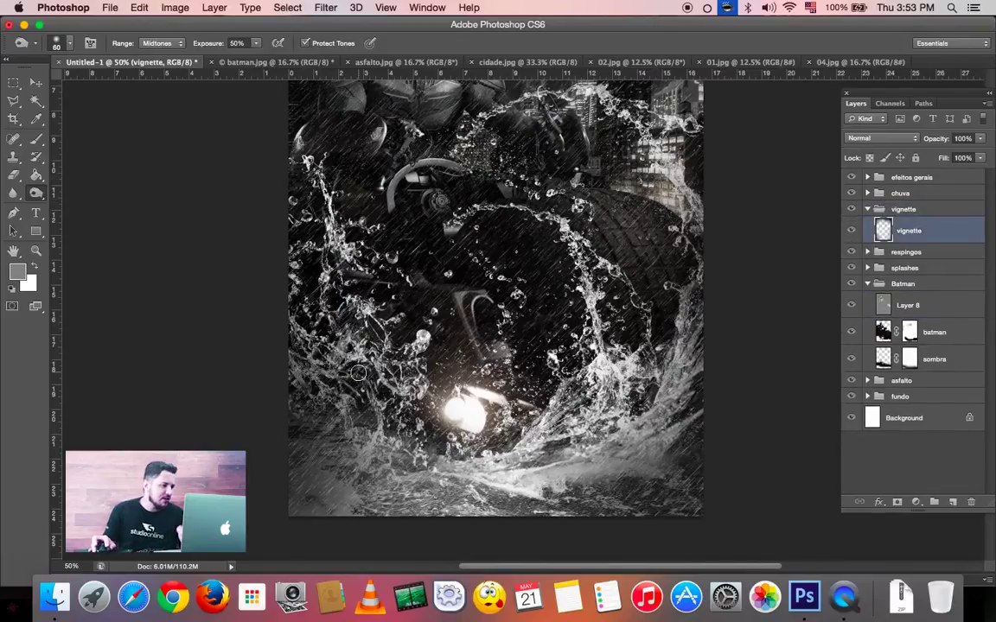
pyautogui.press('b')
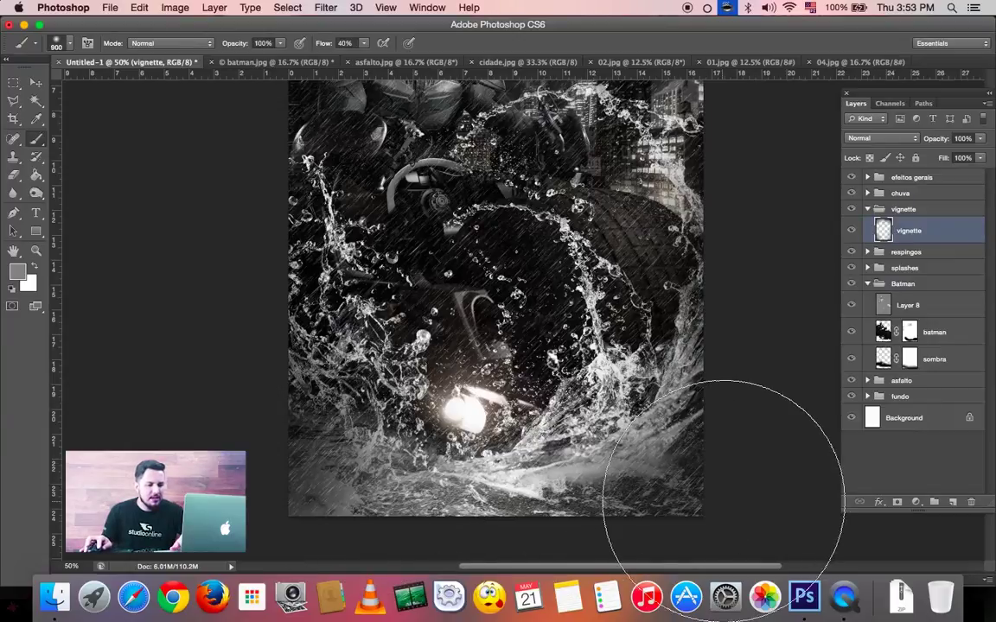
pyautogui.press('[')
pyautogui.press('[')
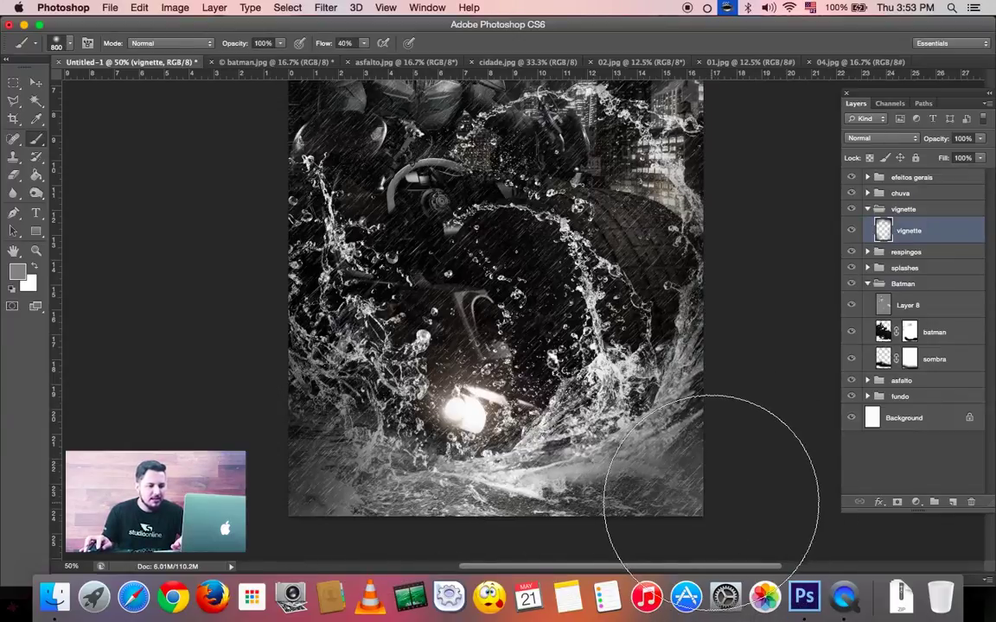
pyautogui.press('d')
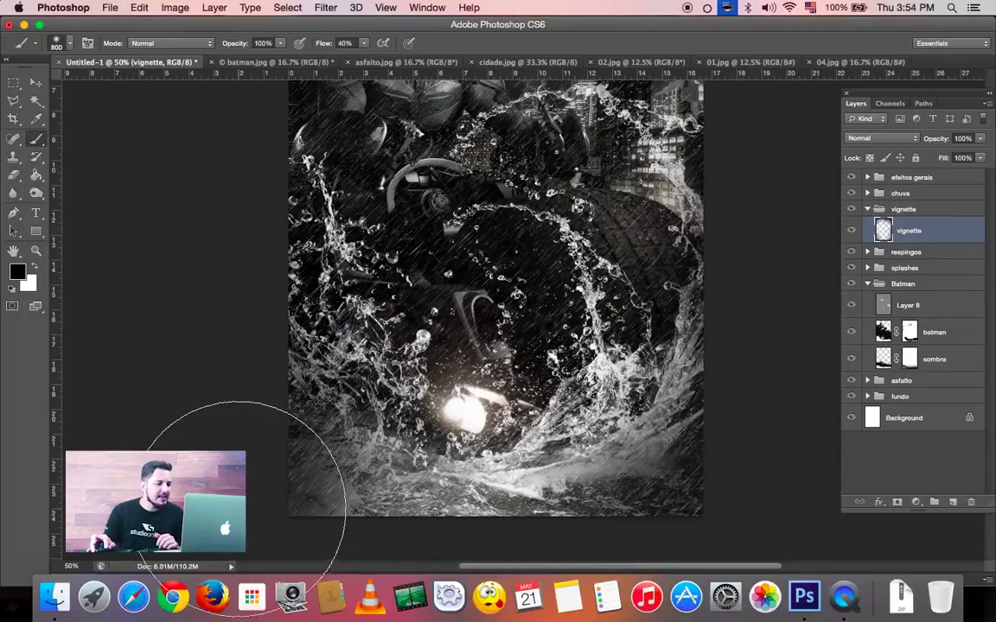
pyautogui.moveTo(276, 467)
pyautogui.mouseDown()
pyautogui.moveTo(244, 440)
pyautogui.moveTo(700, 507)
pyautogui.moveTo(723, 389)
pyautogui.moveTo(788, 293)
pyautogui.mouseUp()
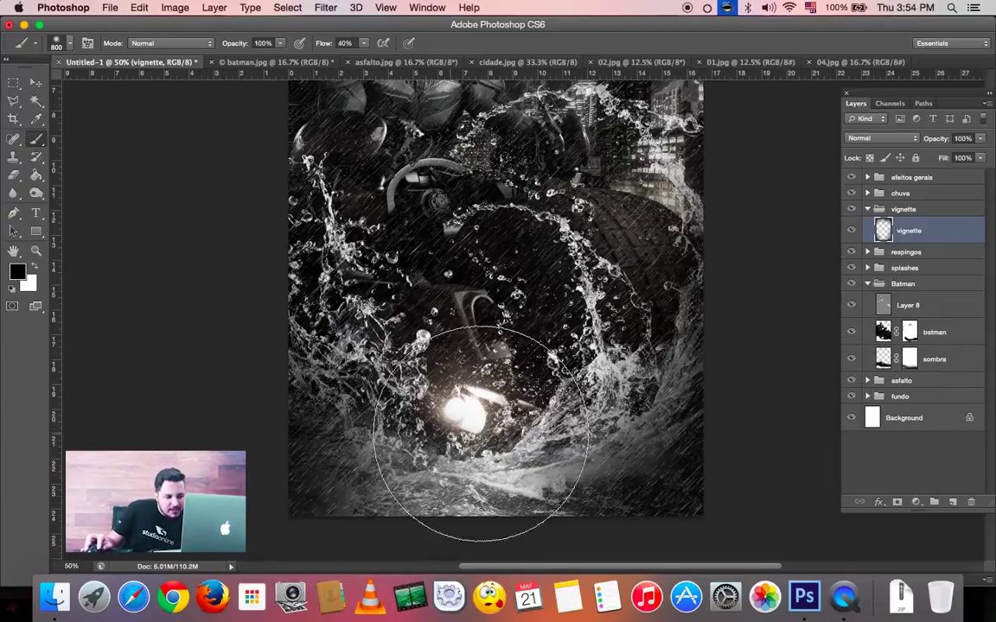
# Step: Inspect the result at several zoom levels, moving the vignette layer out of its group and back
pyautogui.press('super+minus')
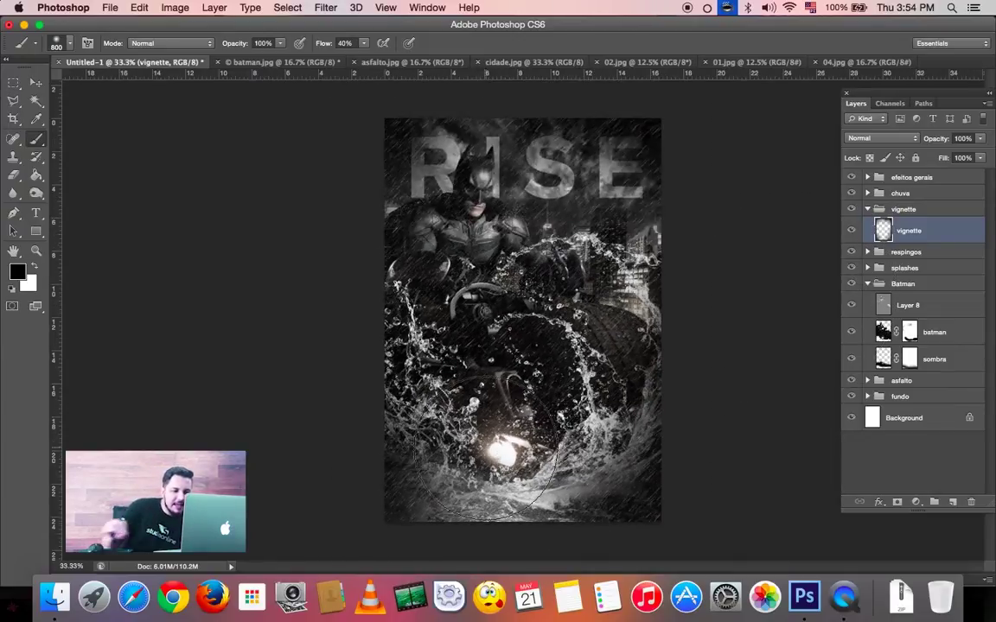
pyautogui.press('v')
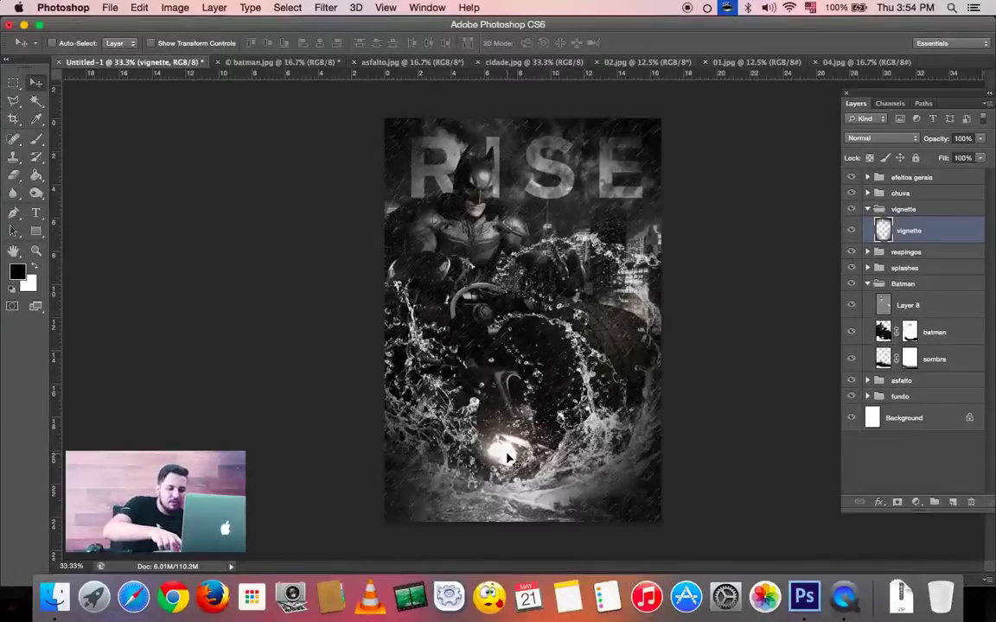
pyautogui.press('super+plus')
pyautogui.press('super+plus')
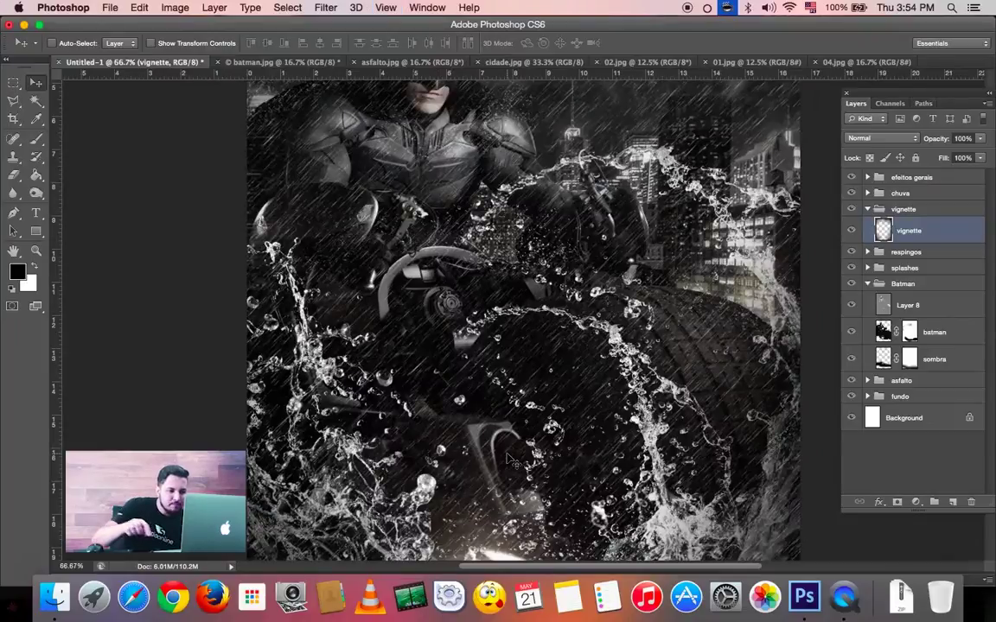
pyautogui.hscroll(3, 461, 380)
pyautogui.scroll(-1, 461, 380)
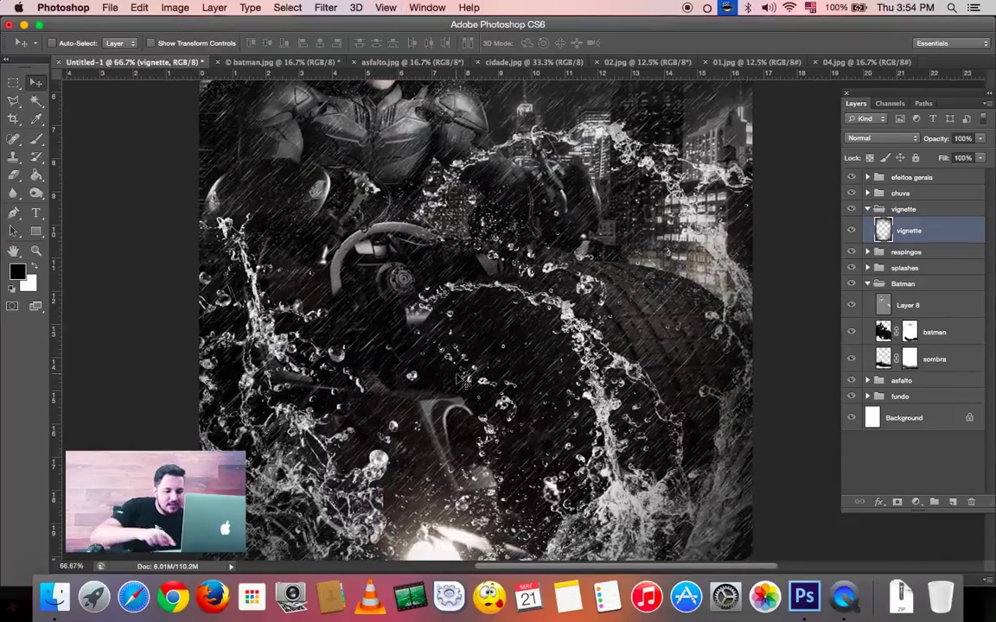
pyautogui.press('super+bracketright')
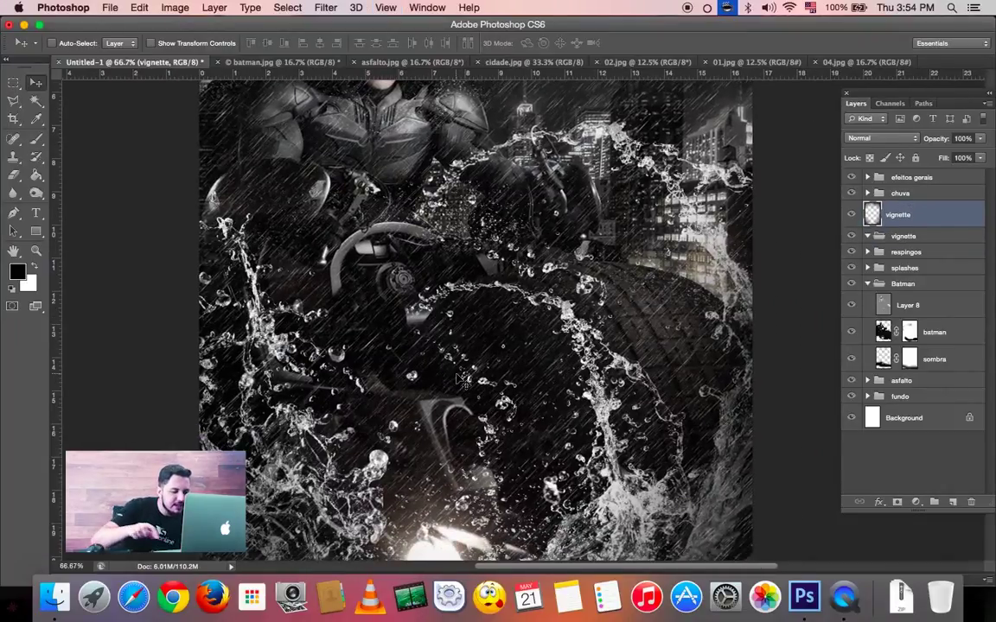
pyautogui.press('super+bracketleft')
pyautogui.press('super+plus')
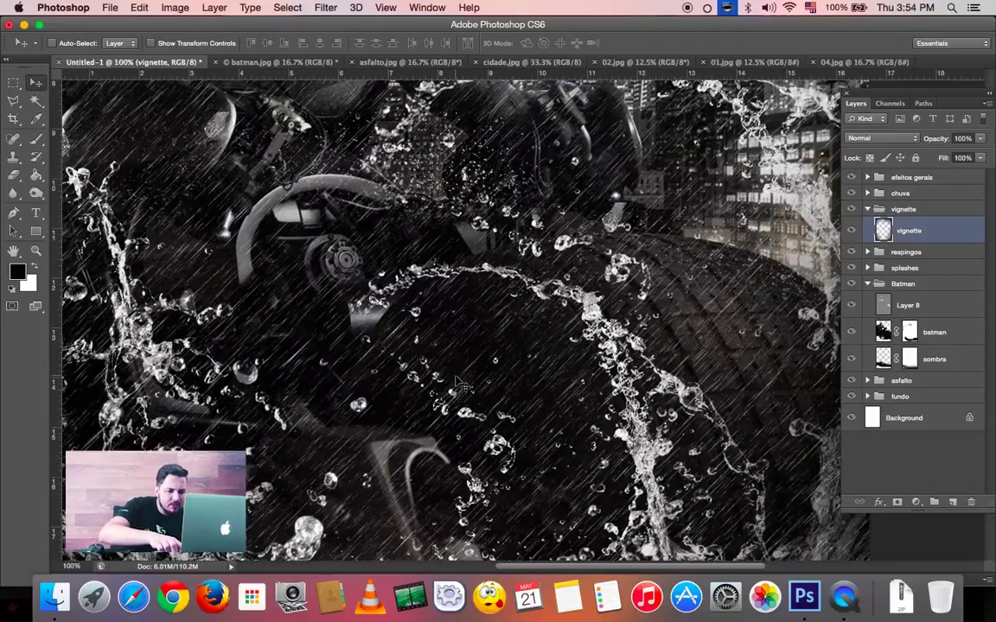
pyautogui.scroll(-5, 585, 282)
pyautogui.hscroll(4, 585, 282)
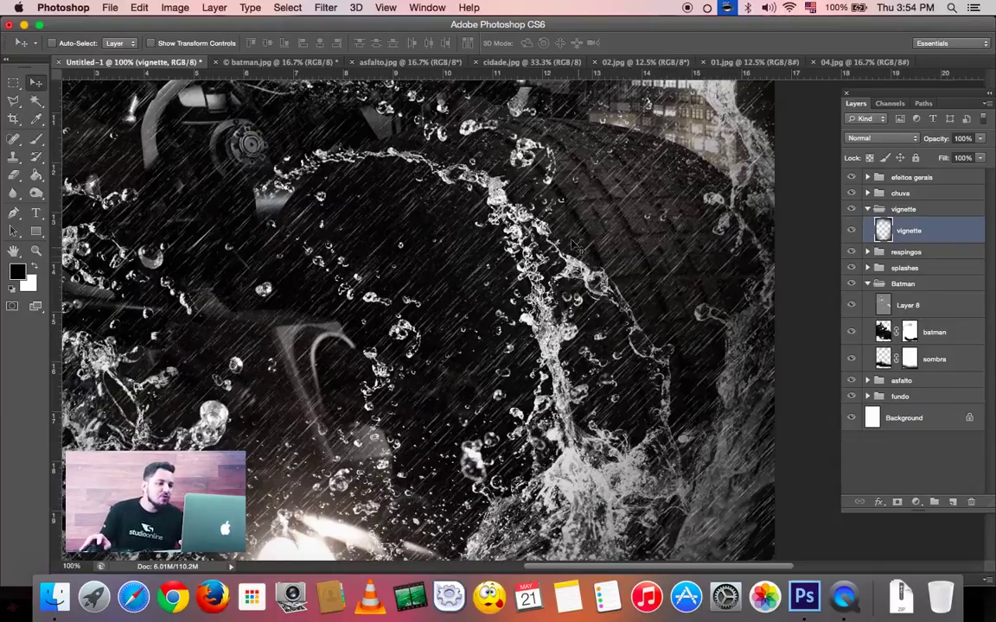
pyautogui.scroll(10, 553, 276)
pyautogui.hscroll(-8, 518, 302)
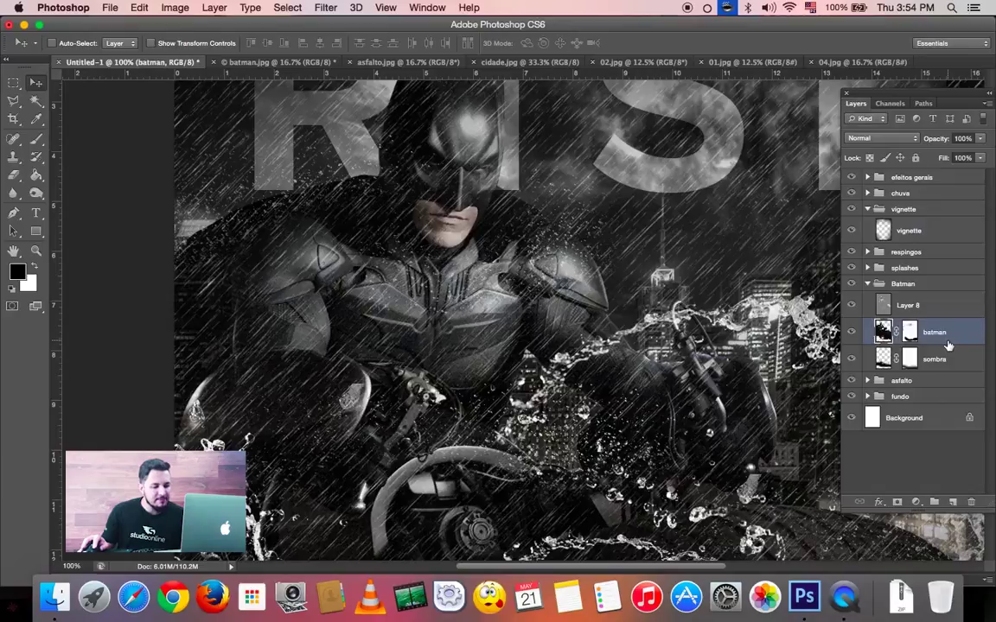
# Step: Duplicate the batman layer and rename the copy contraste
pyautogui.hotkey('ctrl', 'j')
pyautogui.doubleClick(938, 332)
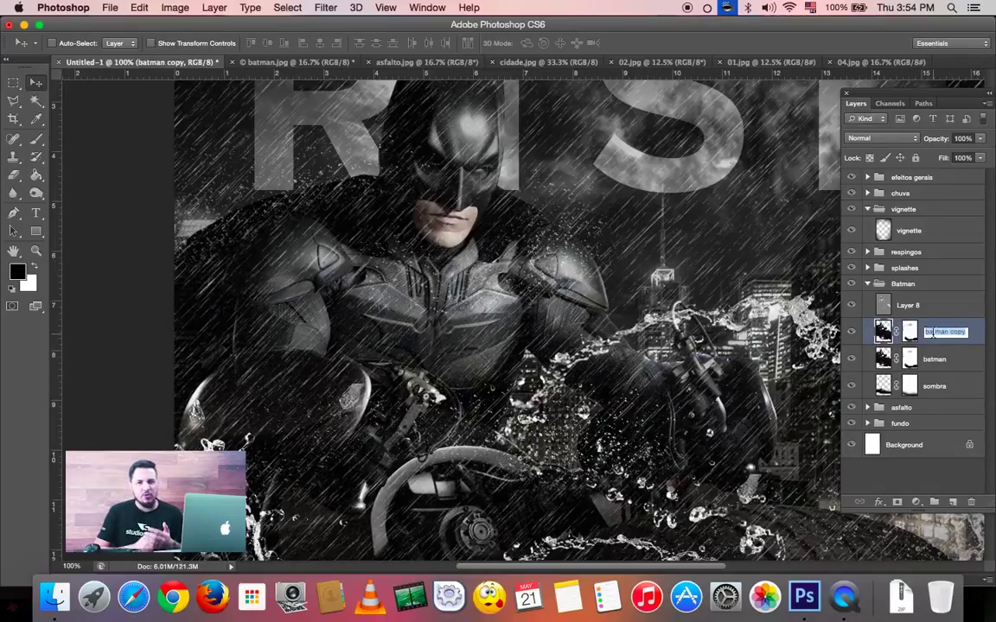
pyautogui.write('l')
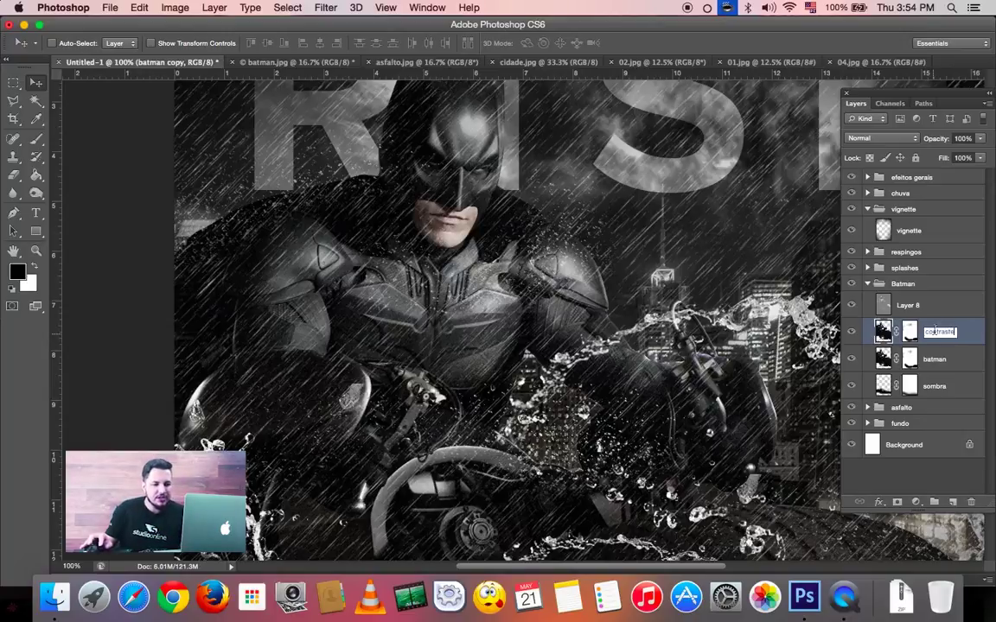
pyautogui.moveTo(971, 339)
pyautogui.mouseDown()
pyautogui.moveTo(947, 345)
pyautogui.moveTo(933, 334)
pyautogui.mouseUp()
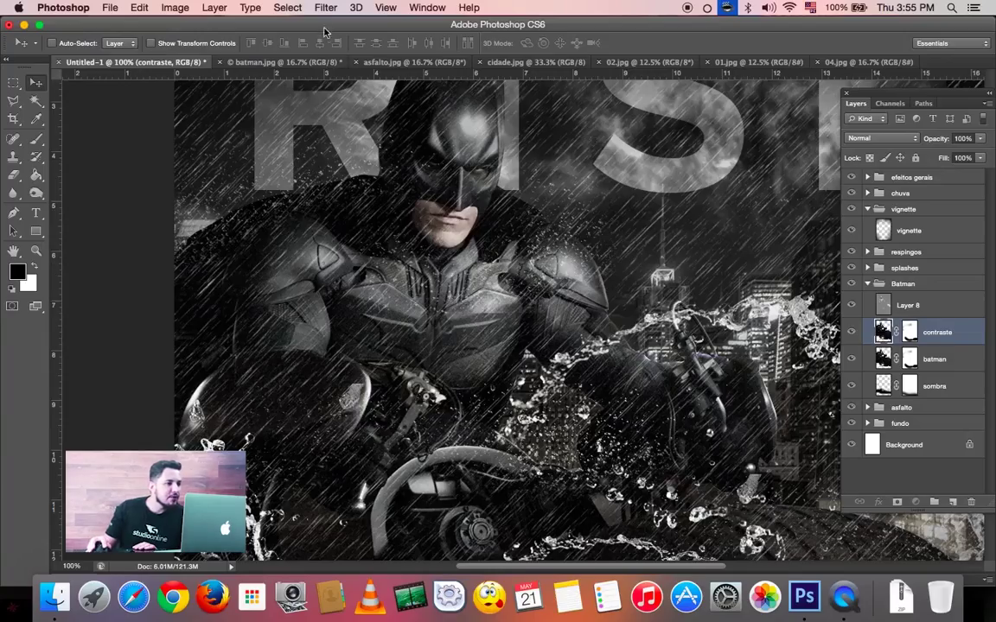
pyautogui.click(322, 8)
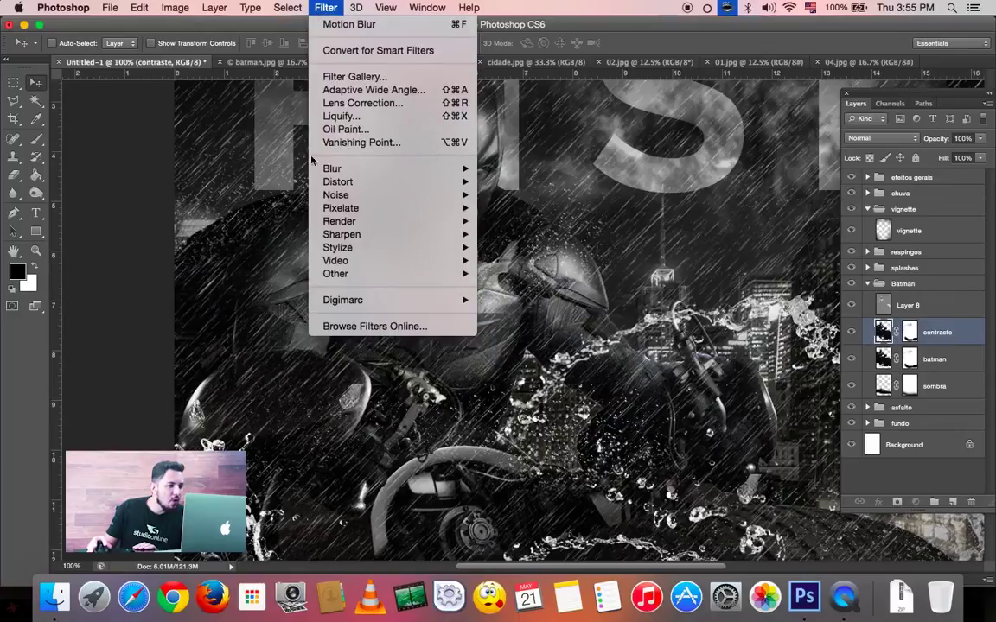
pyautogui.moveTo(336, 273)
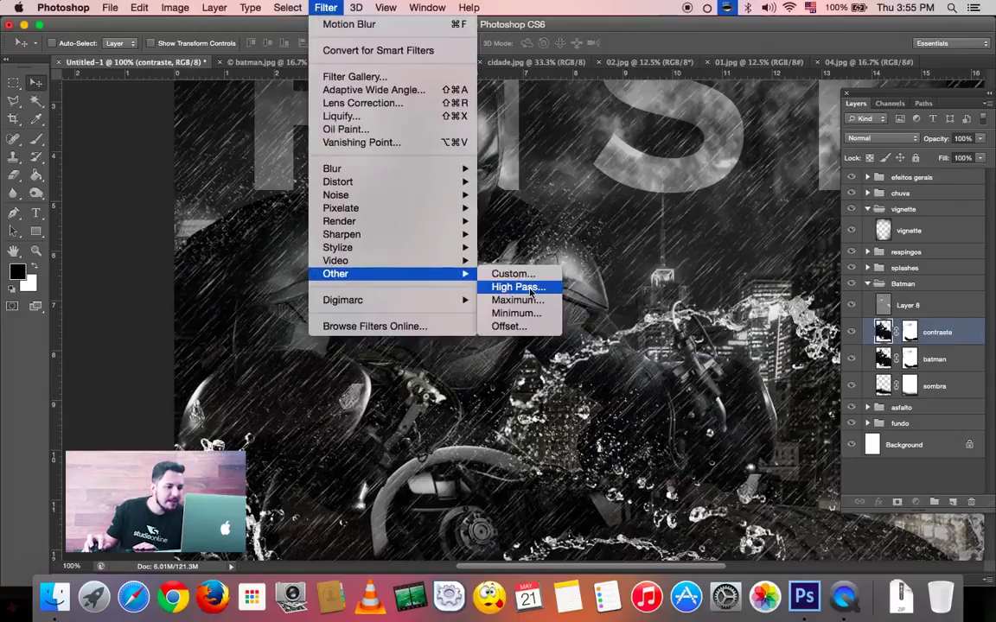
# Step: Apply a High Pass filter with a 59.0-pixel radius to the contraste layer
pyautogui.click(517, 287)
pyautogui.moveTo(484, 103); pyautogui.dragTo(754, 161)
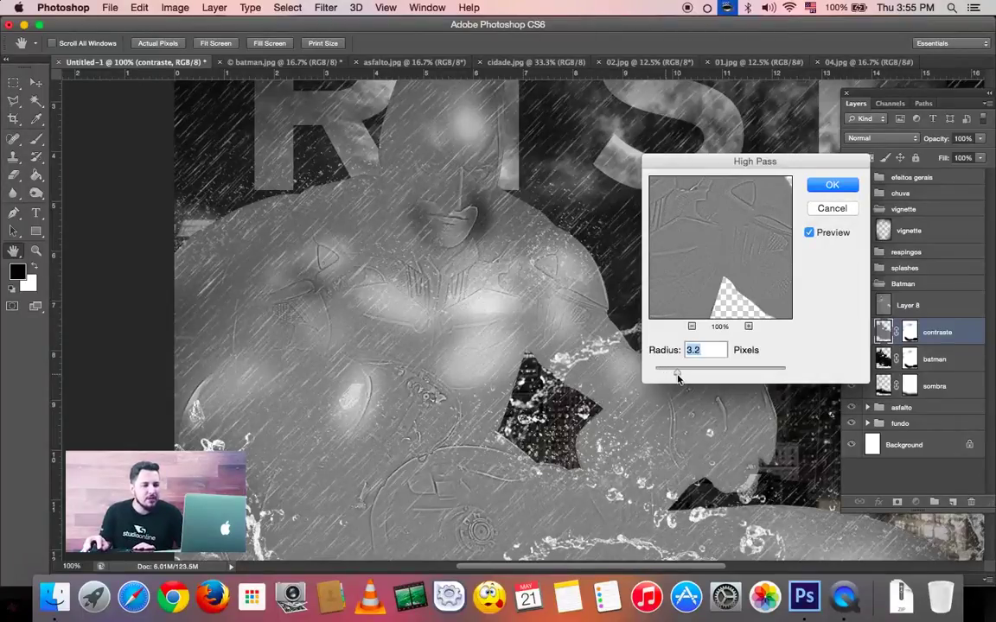
pyautogui.moveTo(678, 377); pyautogui.dragTo(723, 378)
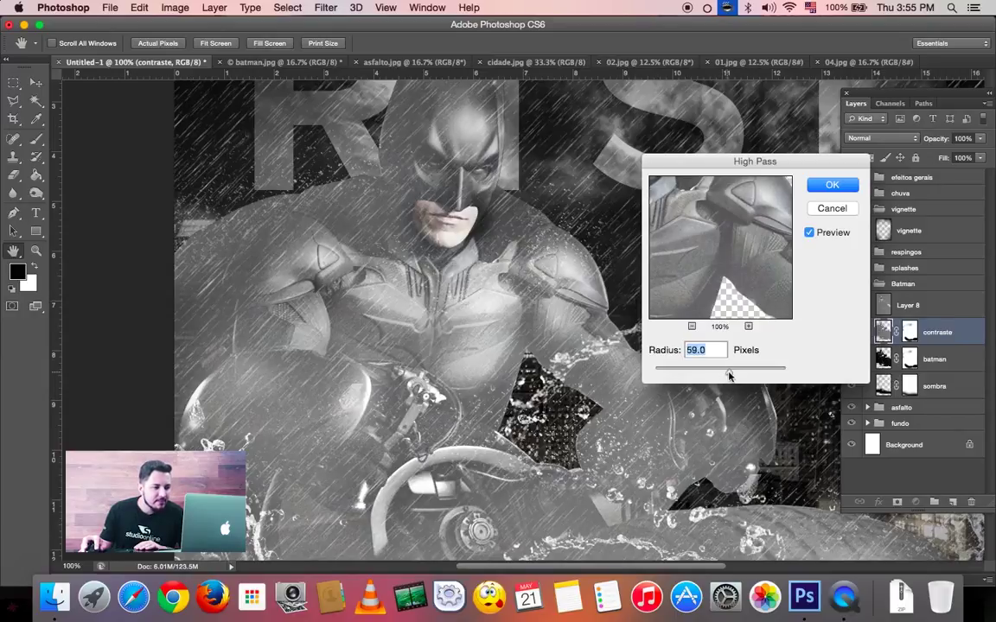
pyautogui.click(832, 186)
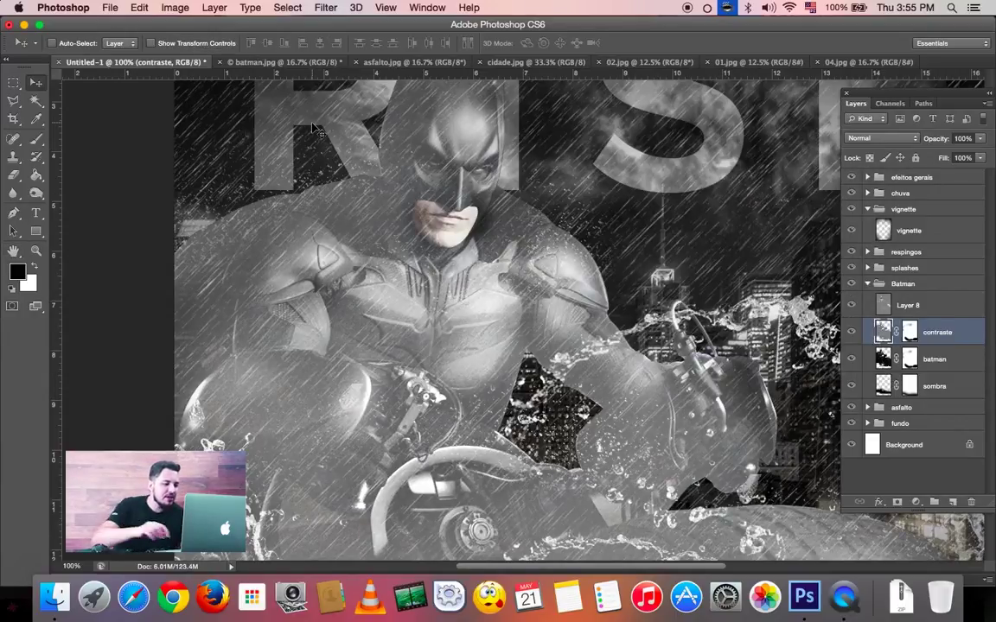
# Step: Desaturate the contraste layer and set the view zoom to 50%
pyautogui.press('super+shift+u')
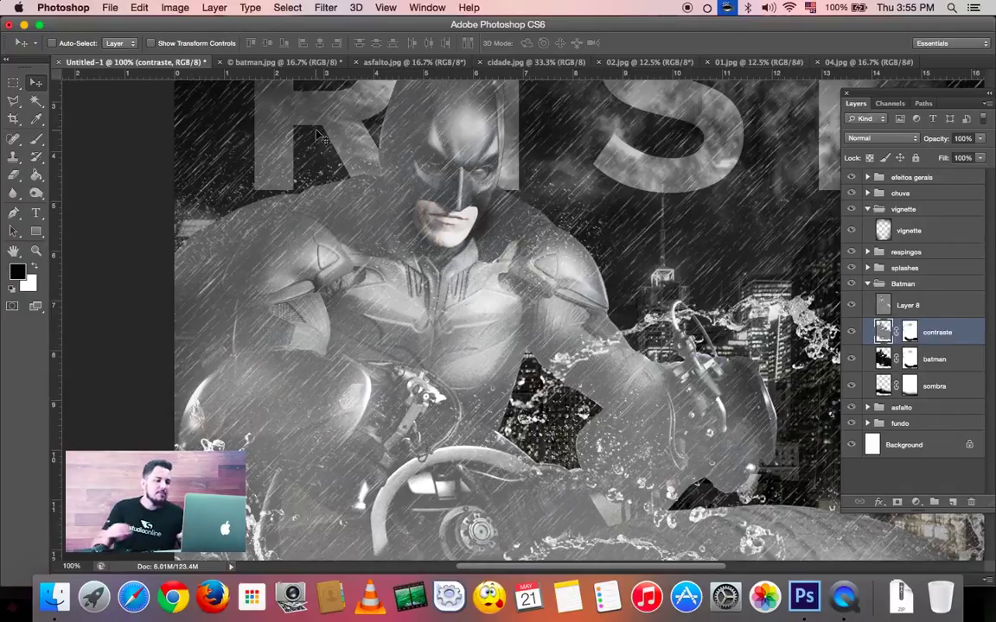
pyautogui.press('super+minus')
pyautogui.press('super+minus')
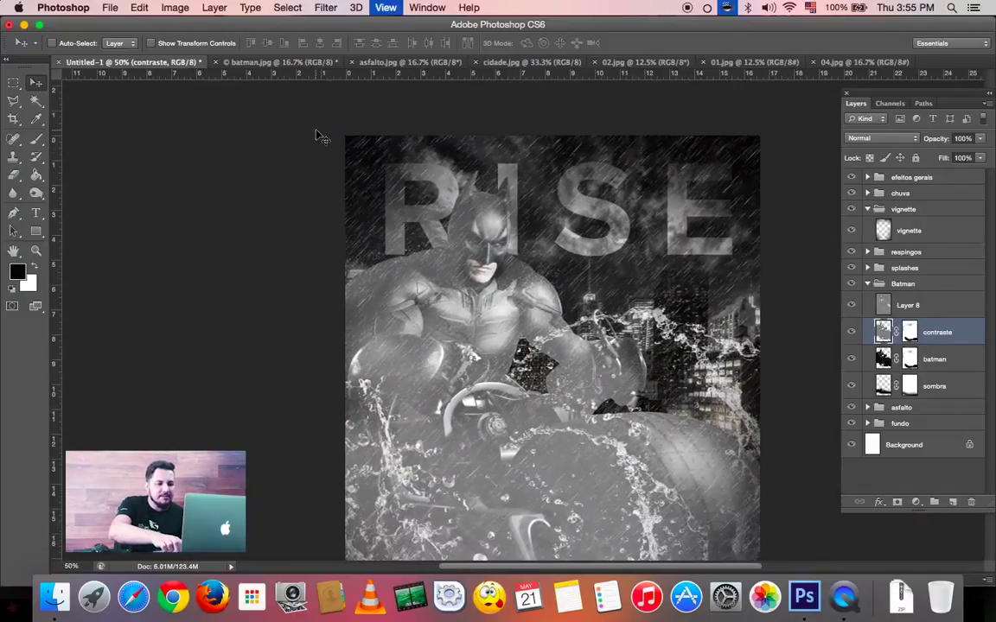
pyautogui.press('super+minus')
pyautogui.press('super+plus')
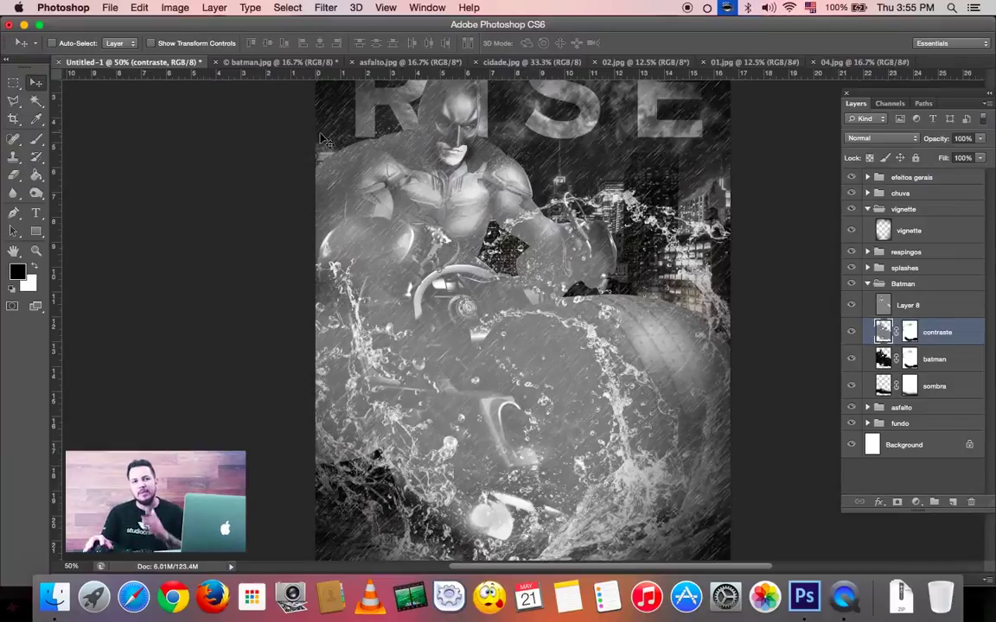
# Step: Set the contraste layer's blend mode to Overlay and bring the RISE title into view
pyautogui.click(880, 138)
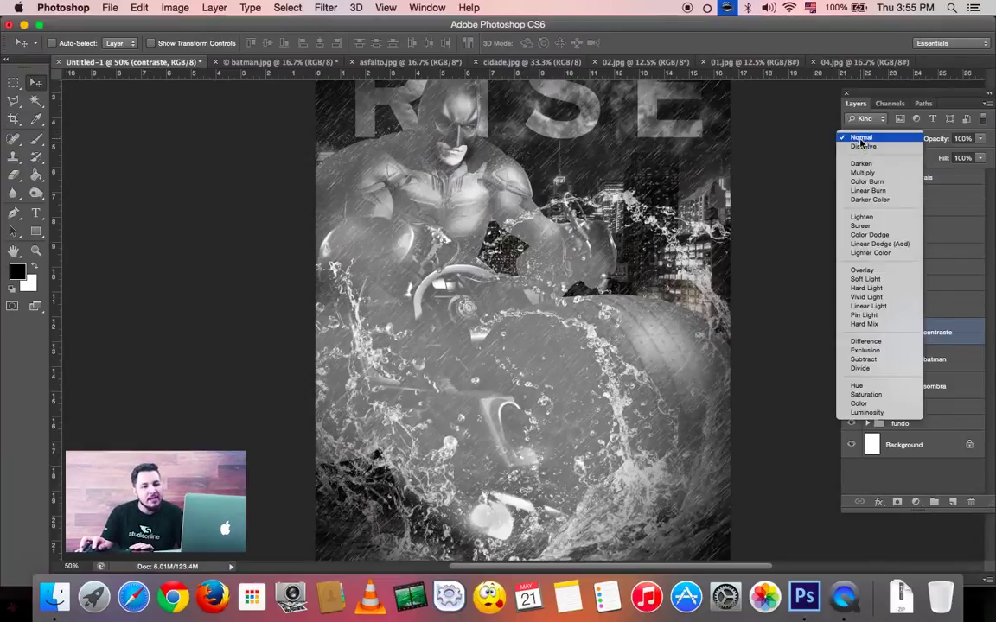
pyautogui.click(863, 270)
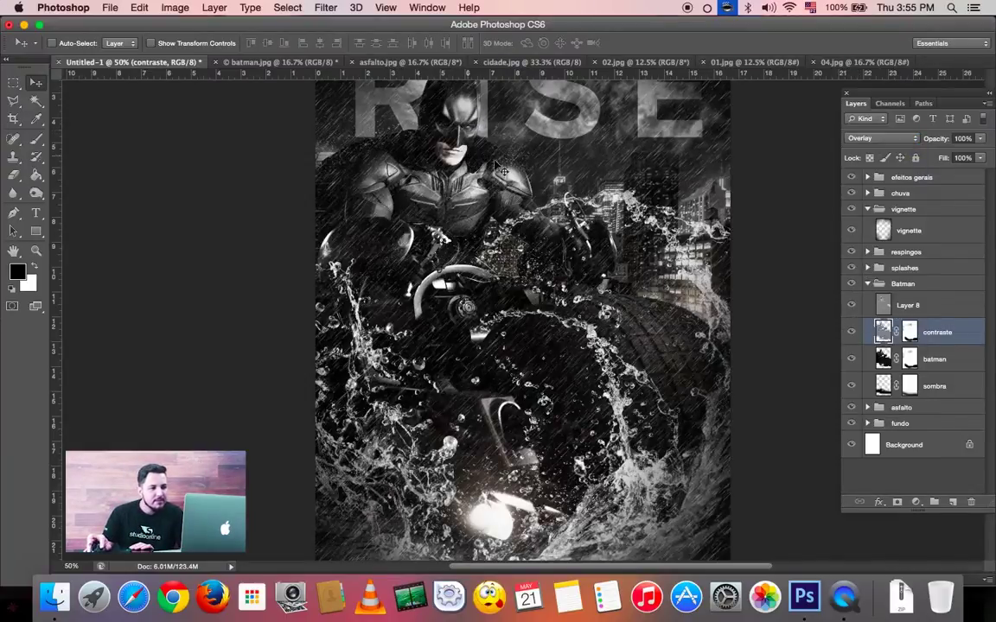
pyautogui.press('super+plus')
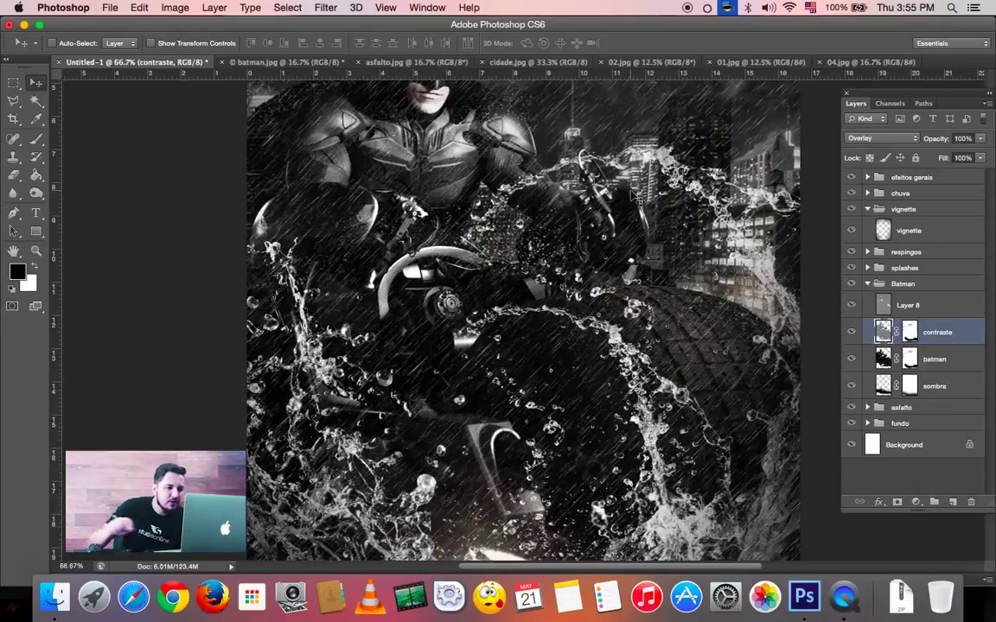
pyautogui.moveTo(494, 105); pyautogui.dragTo(546, 244)
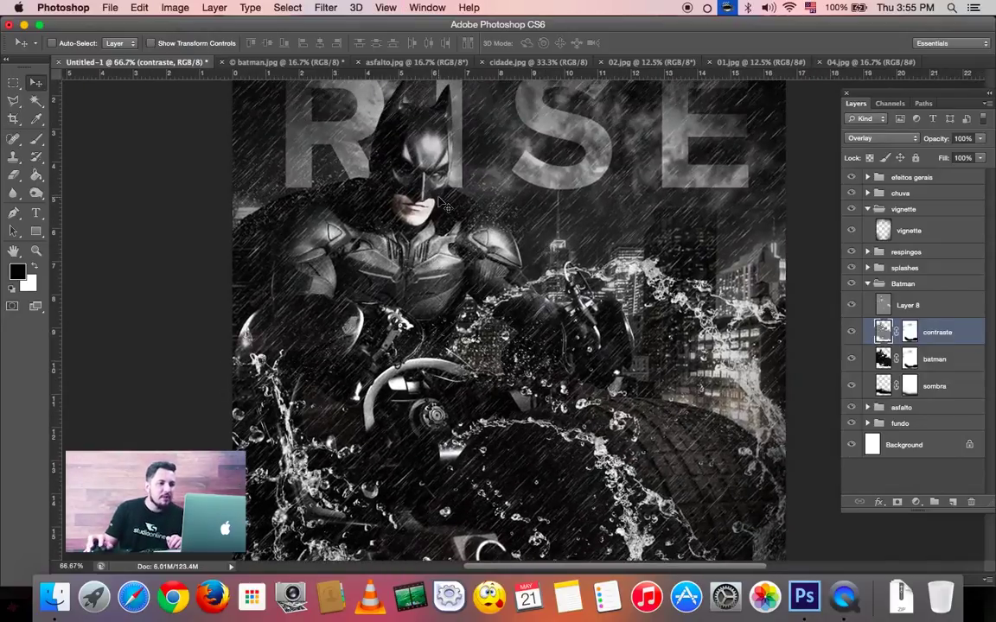
# Step: Look at the batman_dark_knight_rises-wide.jpg reference poster, then close it
pyautogui.press('super+o')
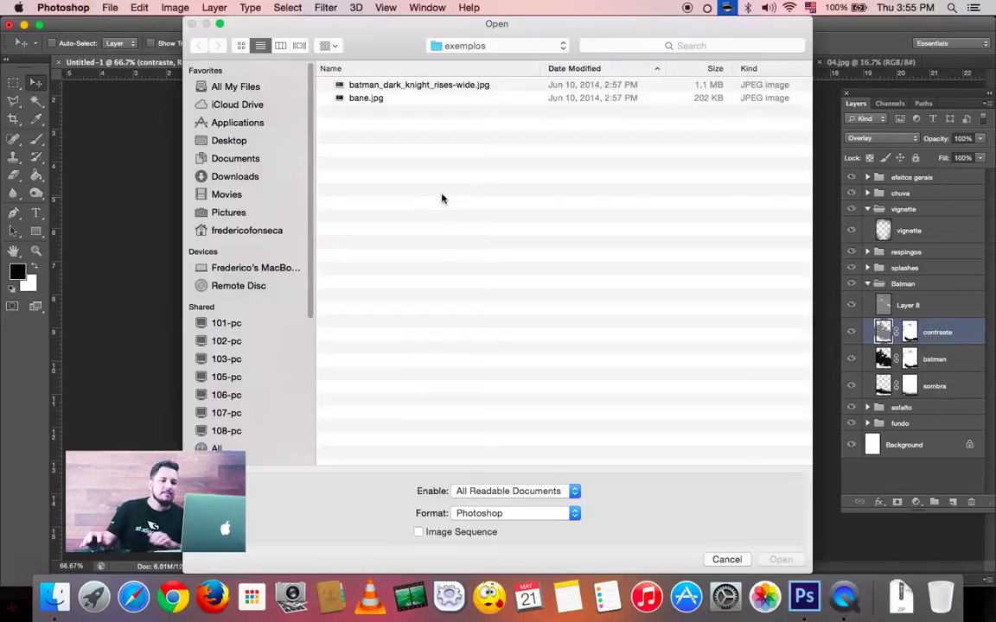
pyautogui.doubleClick(374, 87)
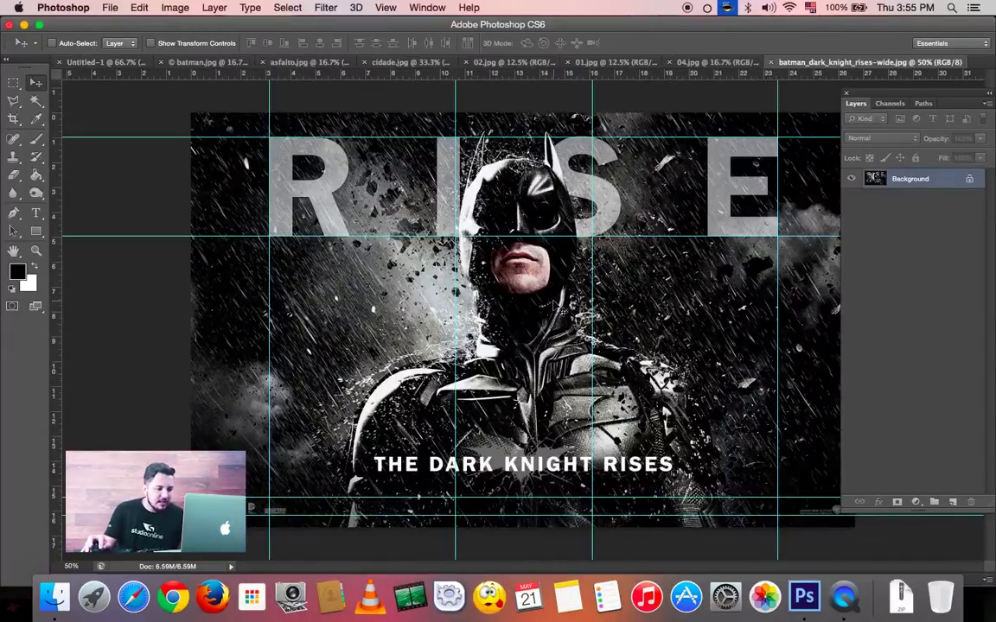
pyautogui.press('super+w')
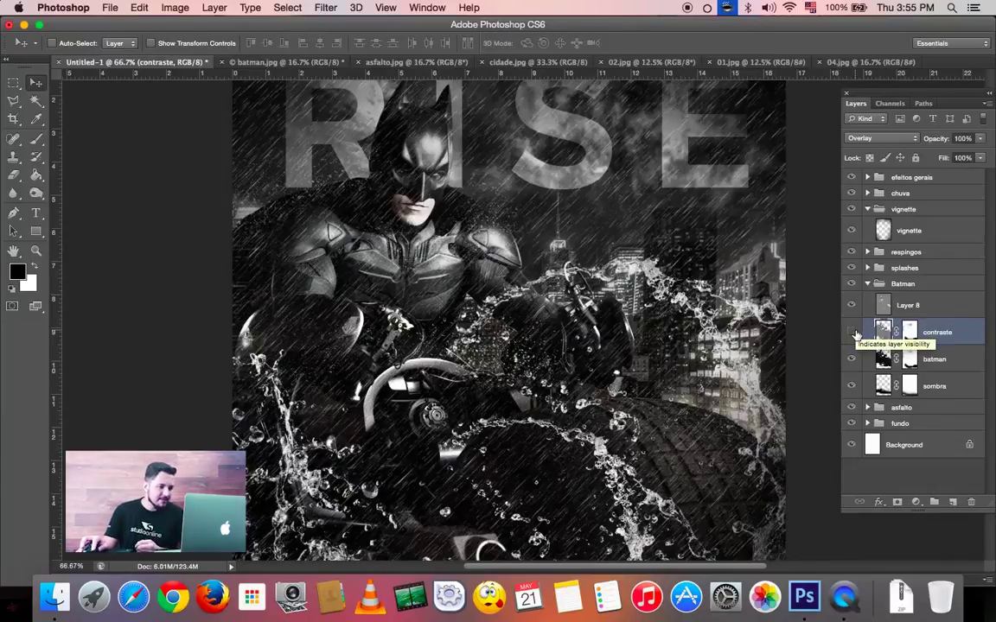
# Step: Toggle the contraste layer's visibility off and on to compare, keeping the view at 50%
pyautogui.click(854, 333)
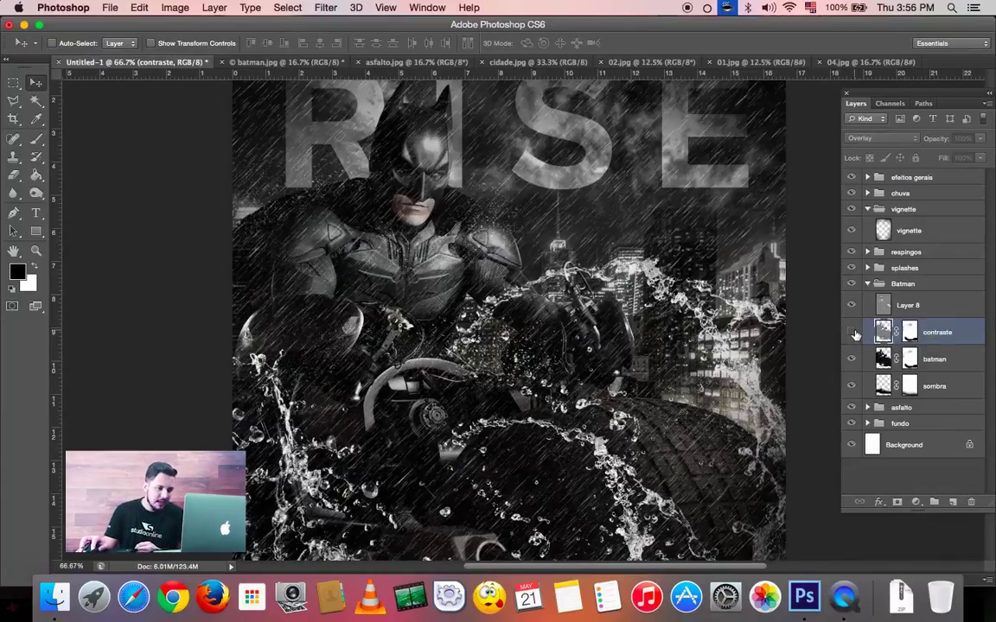
pyautogui.click(854, 334)
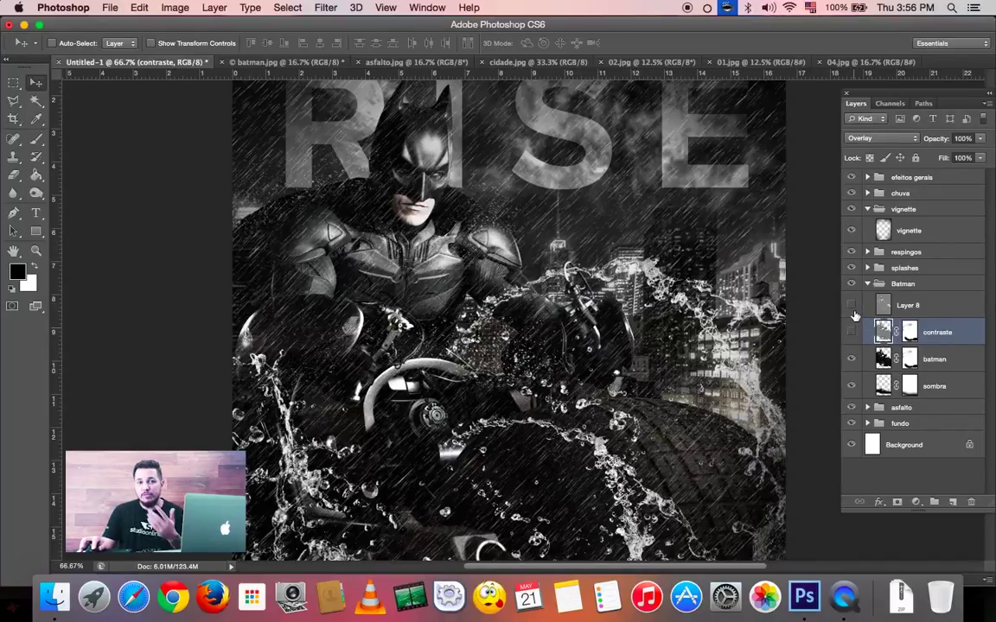
pyautogui.click(853, 318)
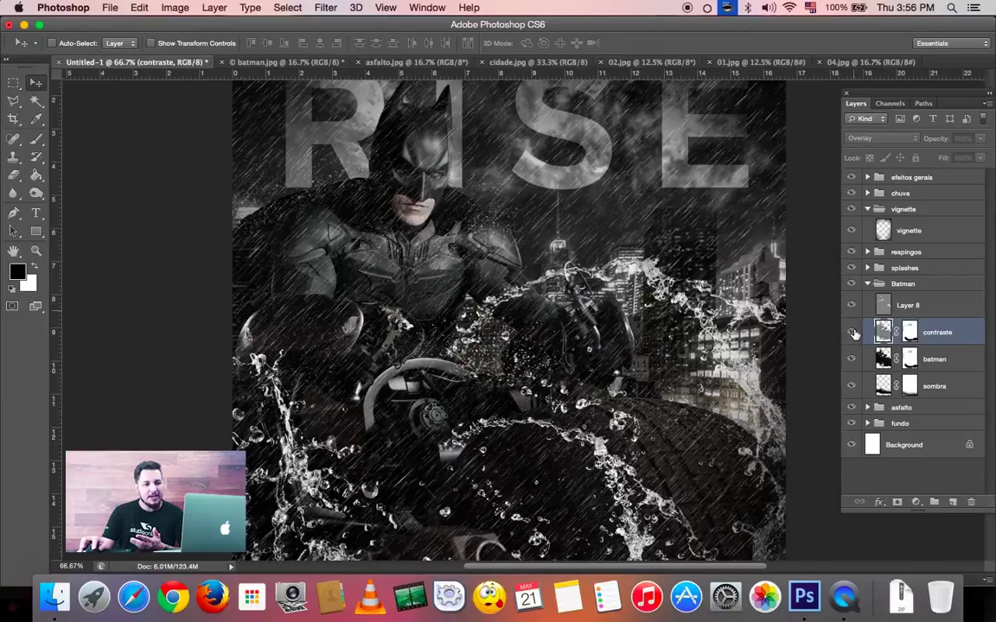
pyautogui.click(854, 334)
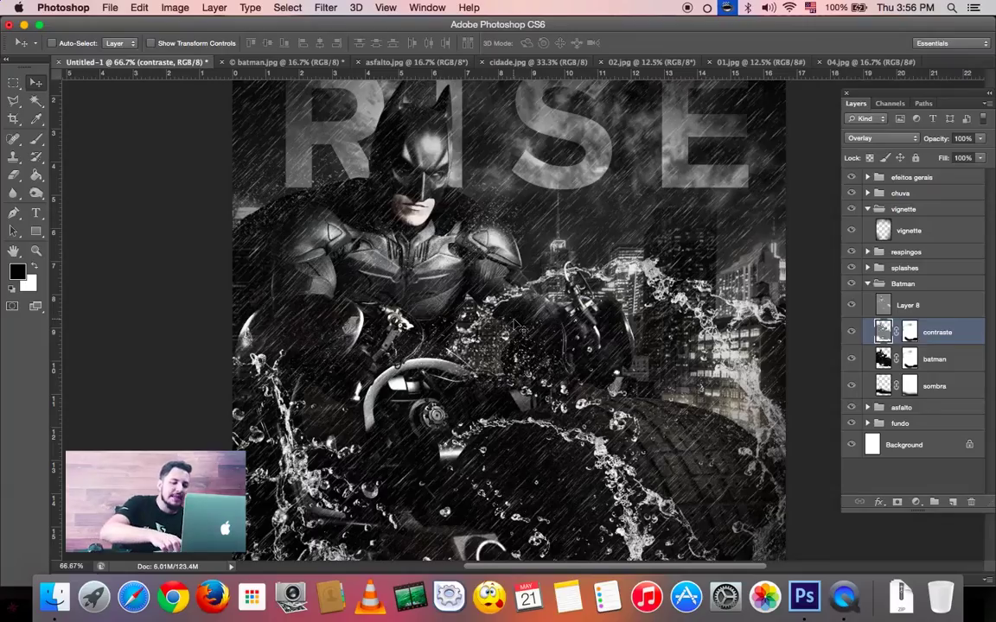
pyautogui.press('super+minus')
pyautogui.press('super+minus')
pyautogui.press('super+plus')
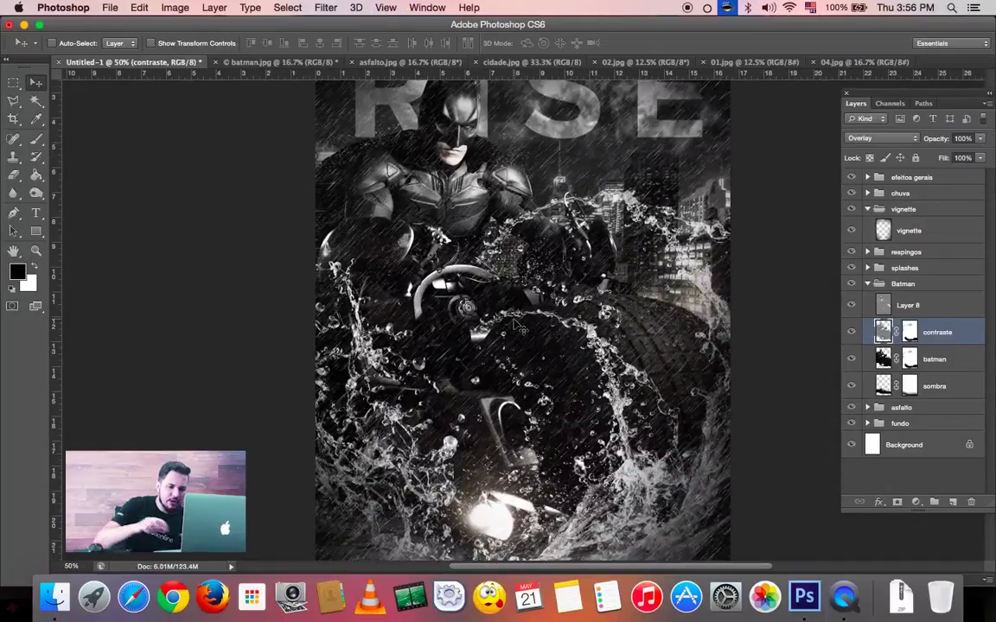
# Step: Collapse the vignette group and bring up the Open dialog on the exemplos folder
pyautogui.click(867, 209)
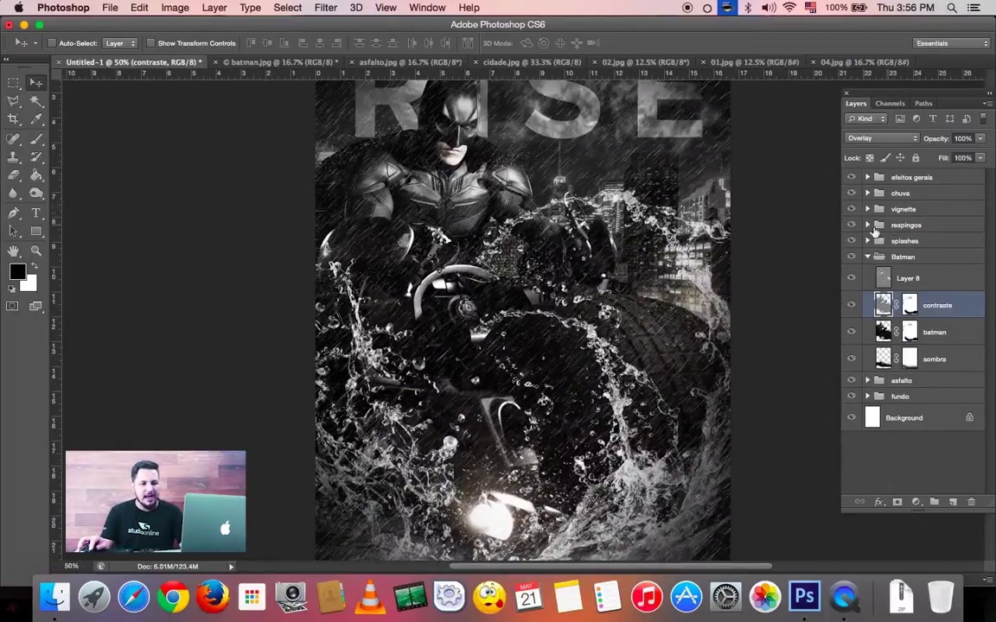
pyautogui.moveTo(510, 345); pyautogui.dragTo(501, 281)
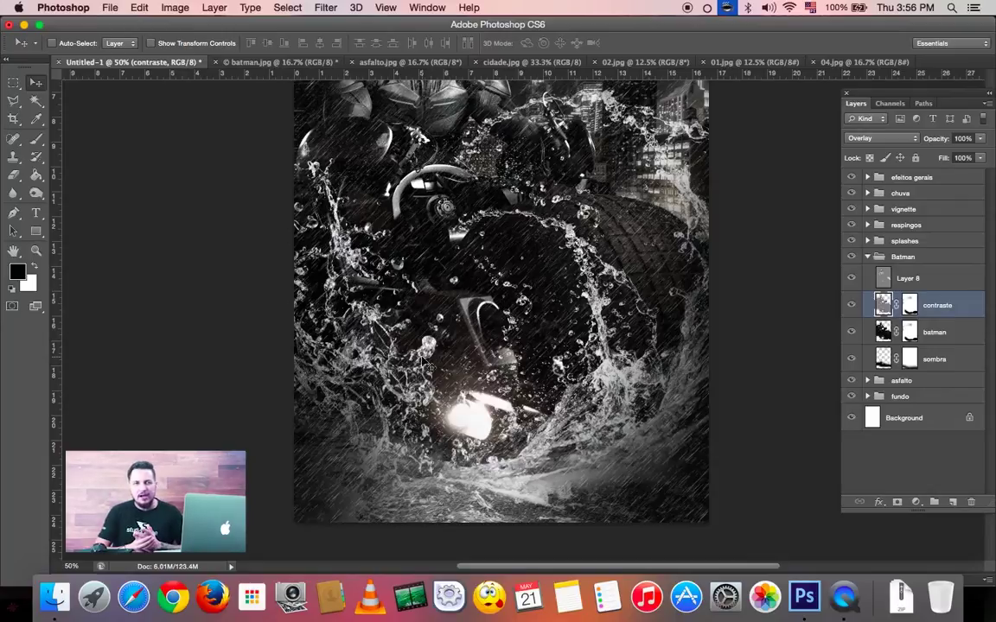
pyautogui.press('super+o')
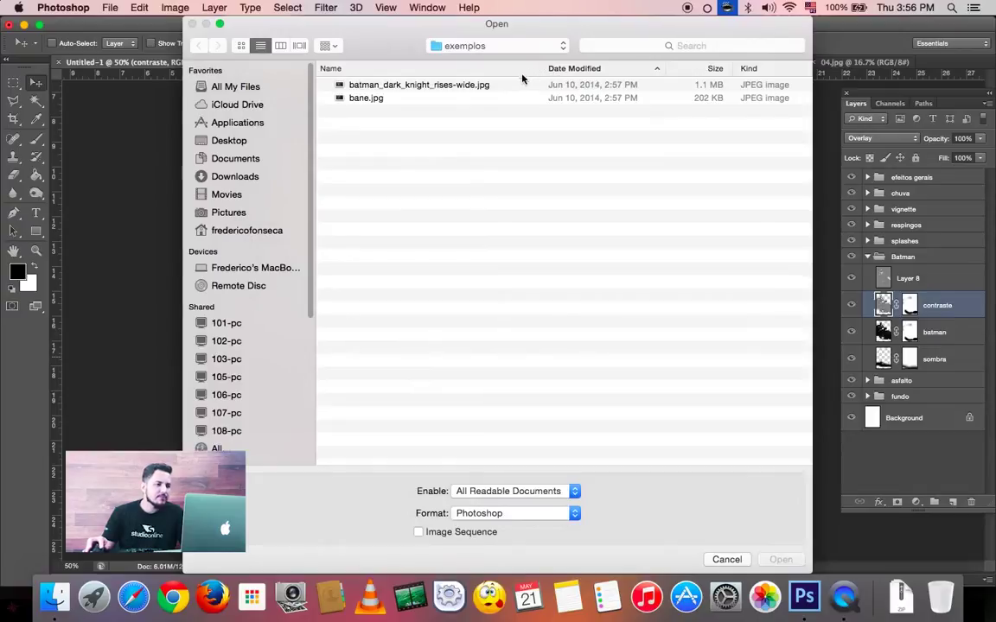
# Step: Open light.jpg from the aula_batman folder and drag it into the composite
pyautogui.click(507, 48)
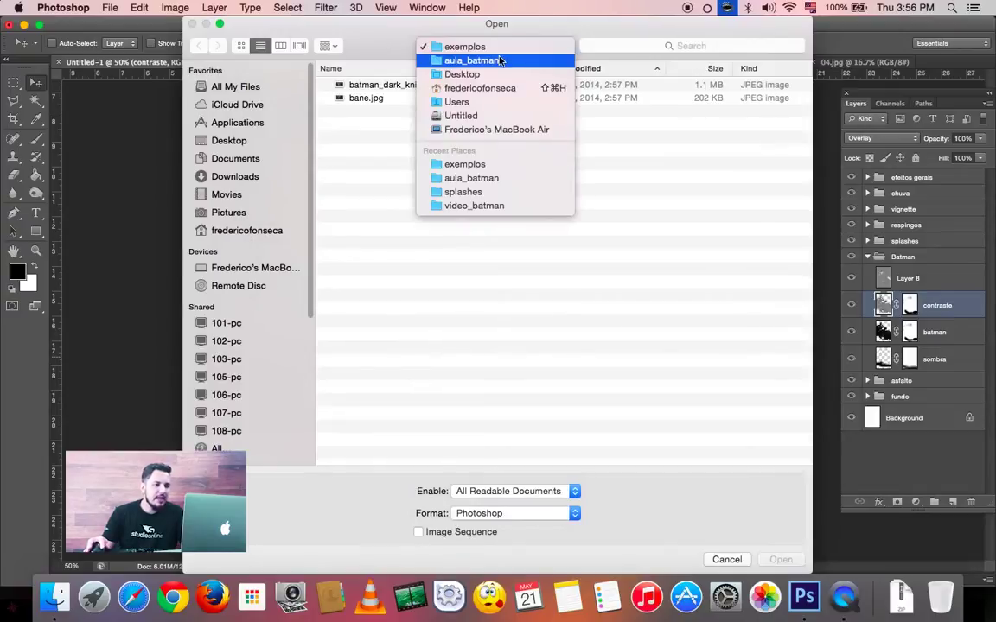
pyautogui.click(499, 61)
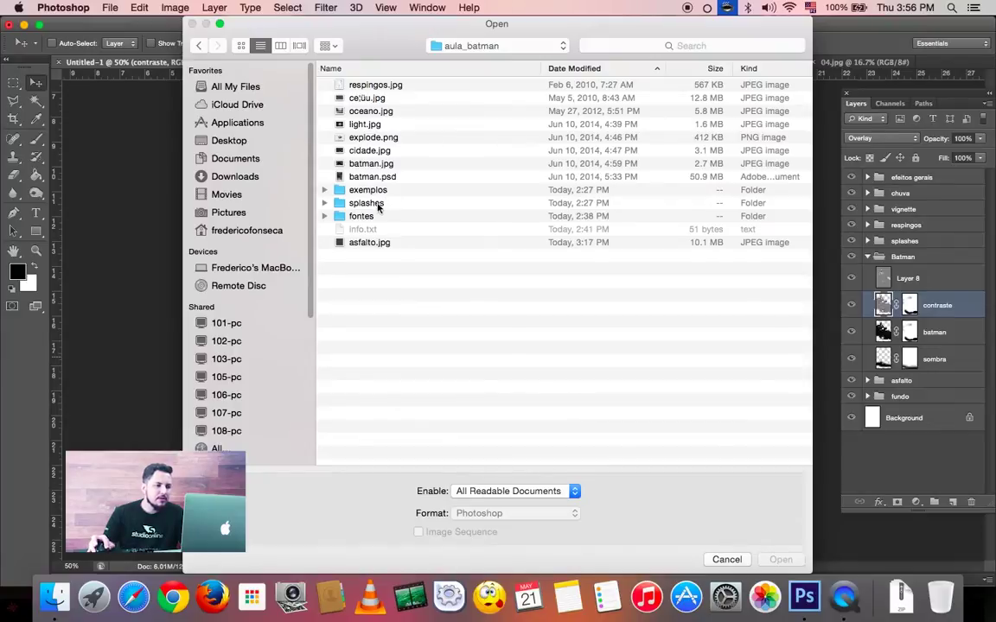
pyautogui.doubleClick(364, 125)
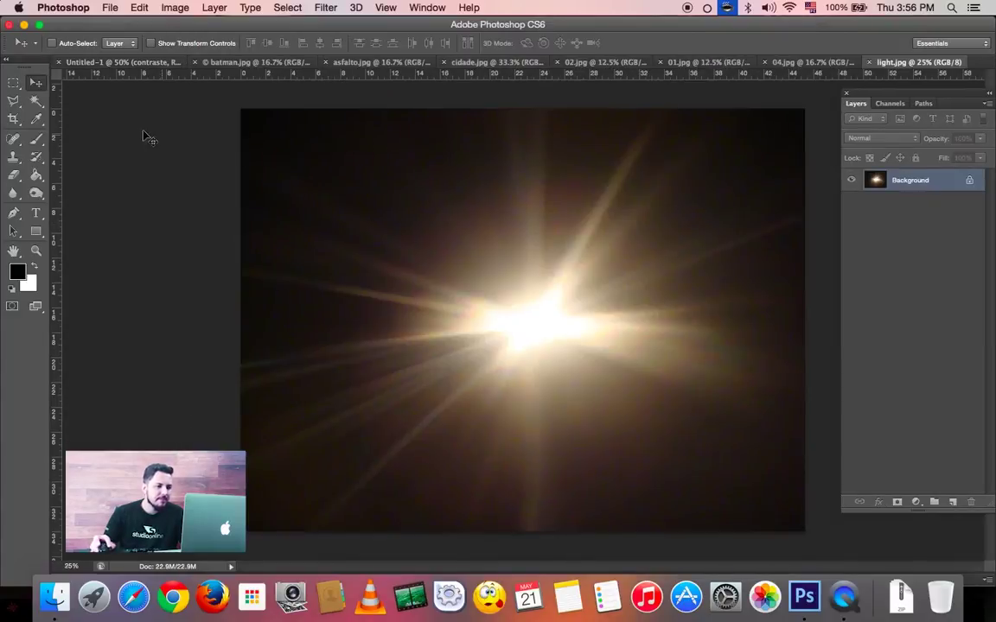
pyautogui.moveTo(424, 231); pyautogui.dragTo(443, 279)
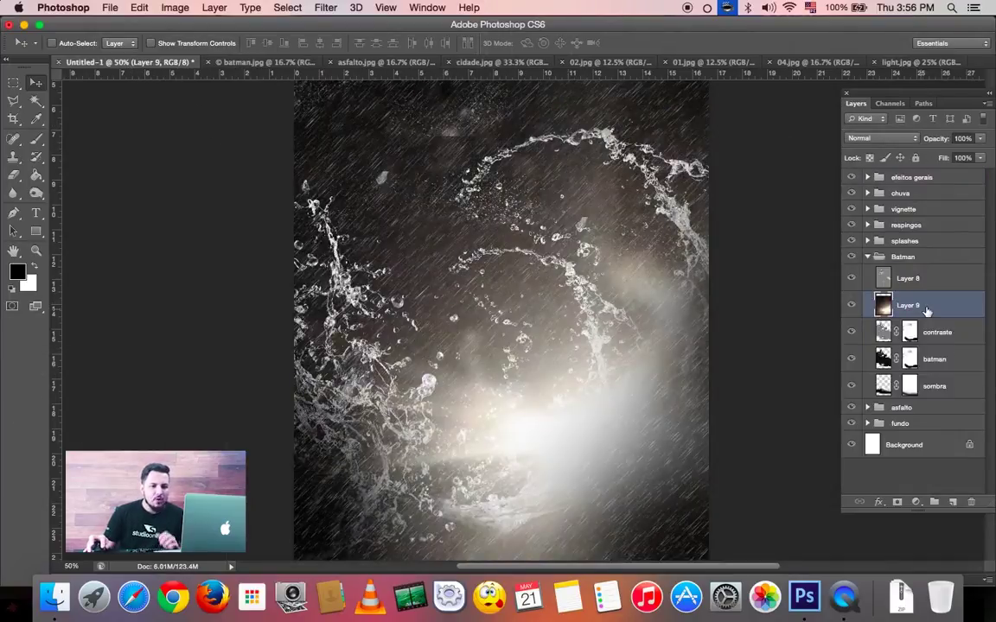
# Step: Place the flare as Layer 9 inside the Batman group, above Layer 8
pyautogui.moveTo(912, 307)
pyautogui.mouseDown()
pyautogui.moveTo(922, 202)
pyautogui.moveTo(924, 210)
pyautogui.mouseUp()
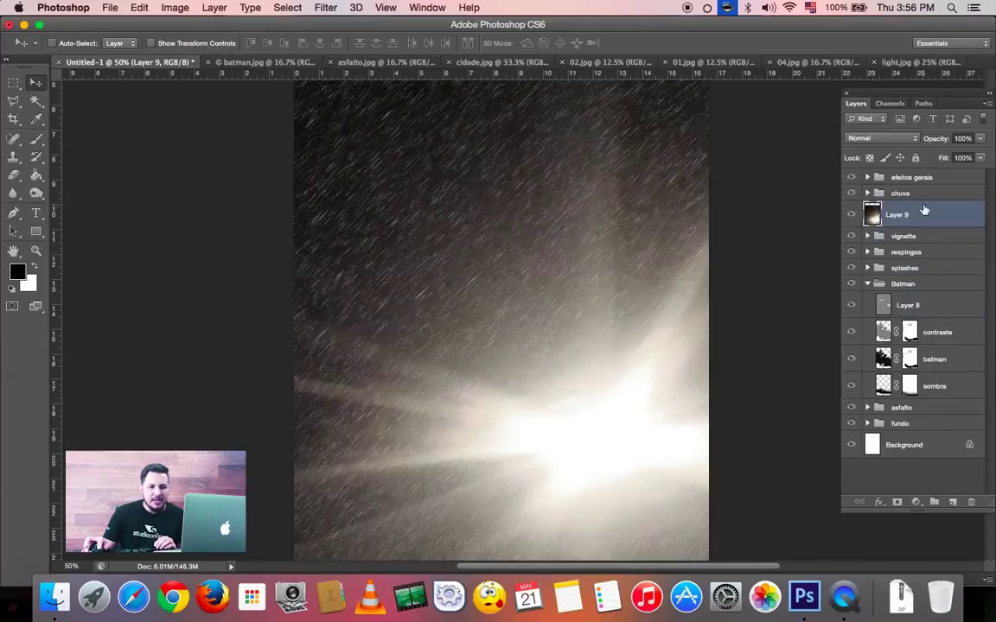
pyautogui.click(868, 285)
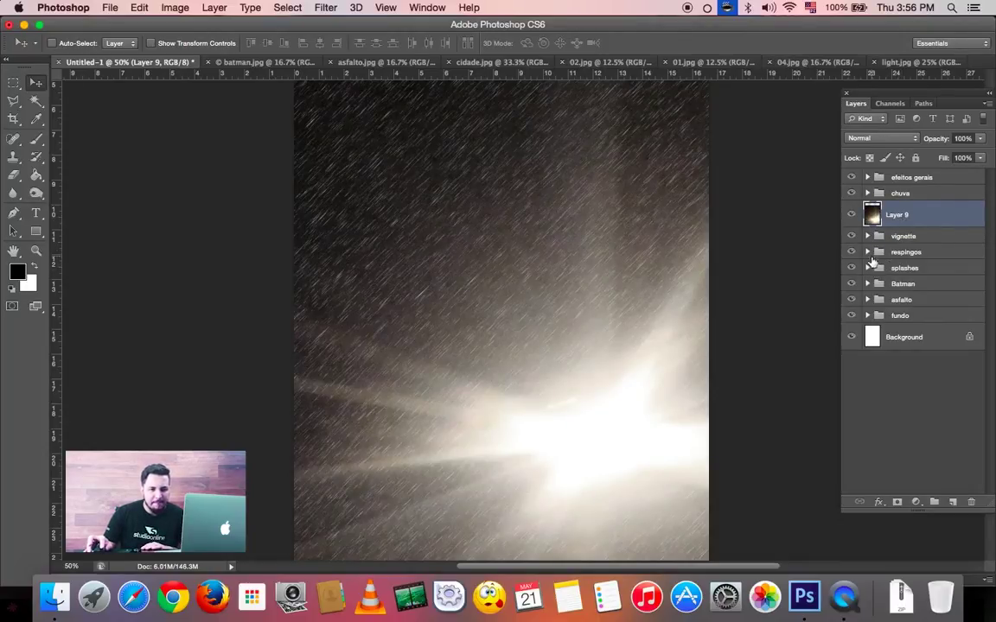
pyautogui.click(869, 284)
pyautogui.moveTo(903, 219); pyautogui.dragTo(885, 294)
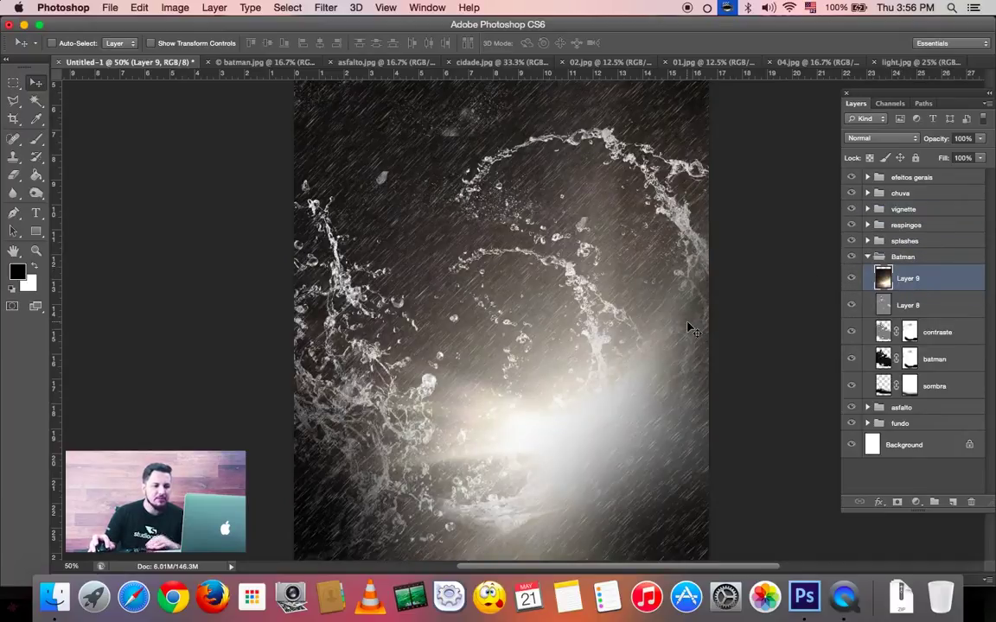
pyautogui.moveTo(782, 237); pyautogui.dragTo(689, 186)
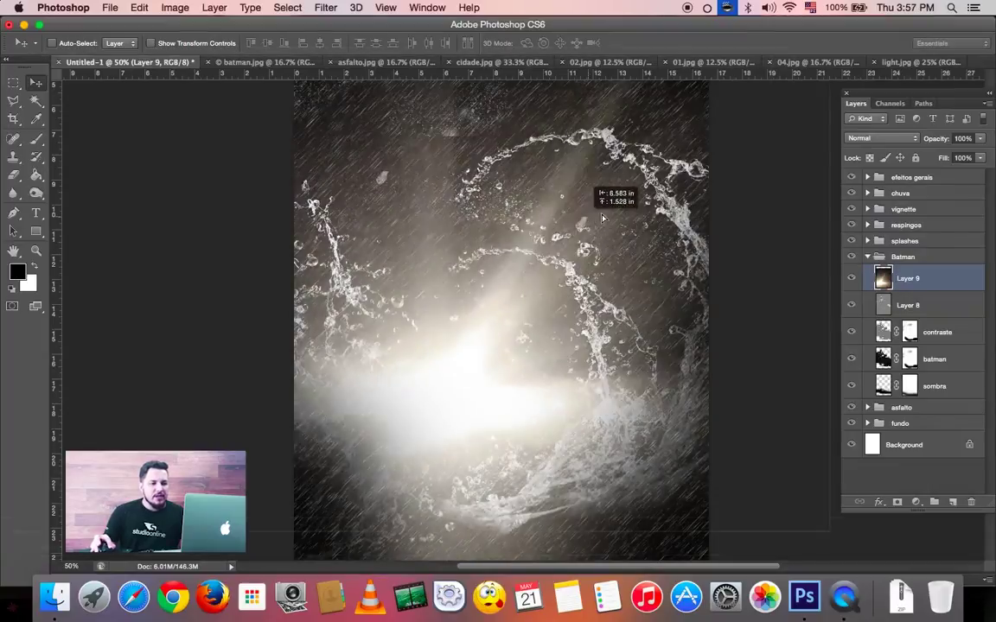
# Step: Set Layer 9 to Screen and scale it to about 37% over the lower splash
pyautogui.click(871, 141)
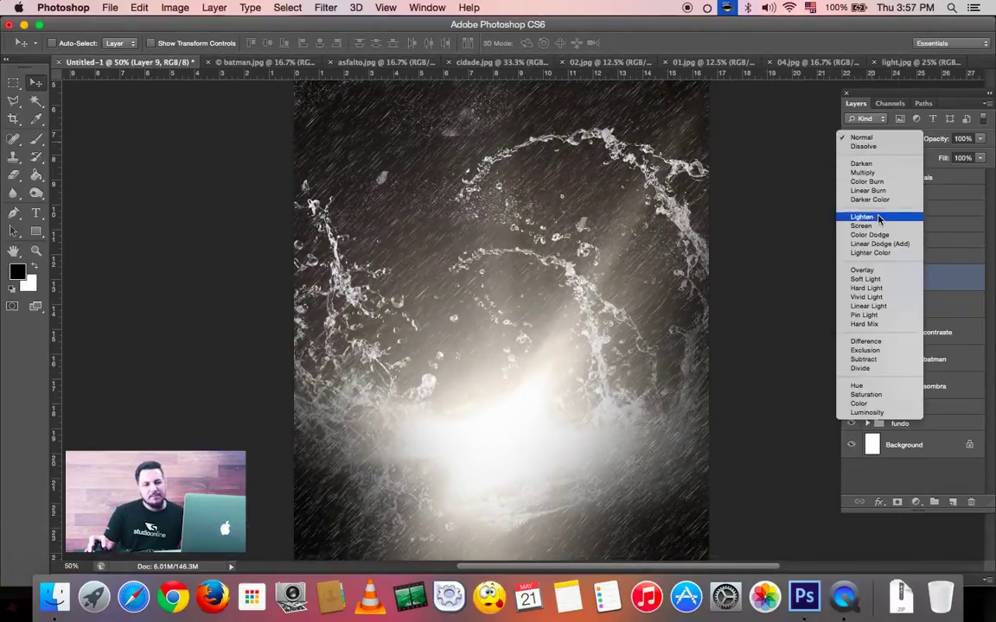
pyautogui.click(861, 193)
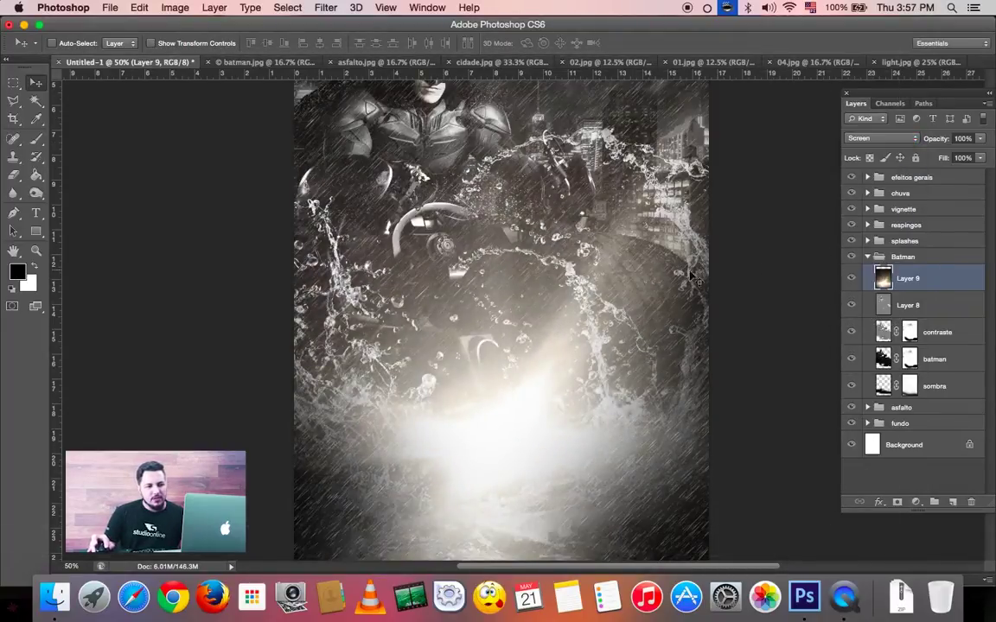
pyautogui.press('super+t')
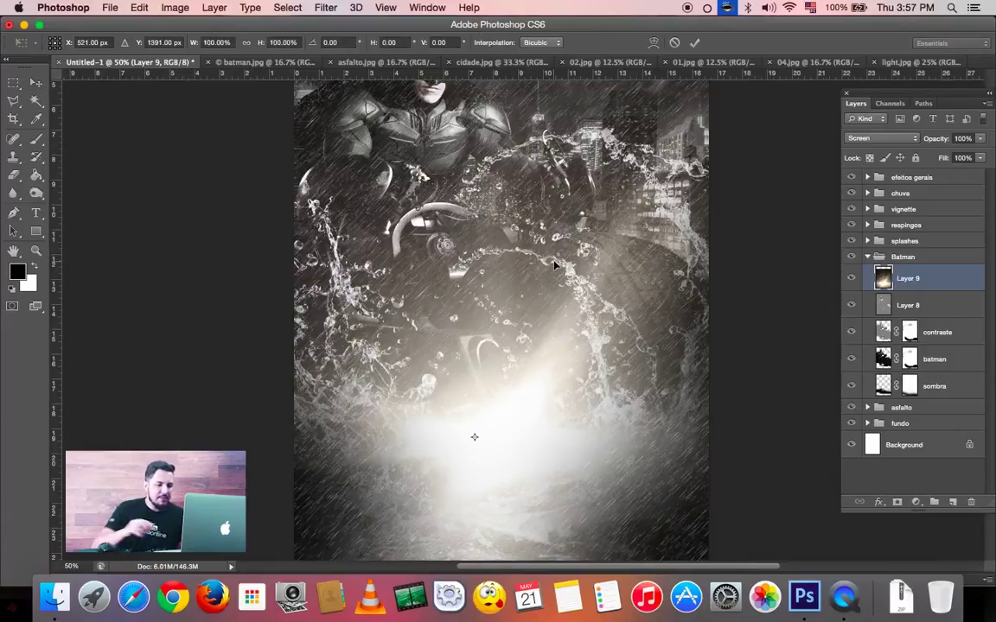
pyautogui.press('super+minus')
pyautogui.press('super+minus')
pyautogui.press('super+minus')
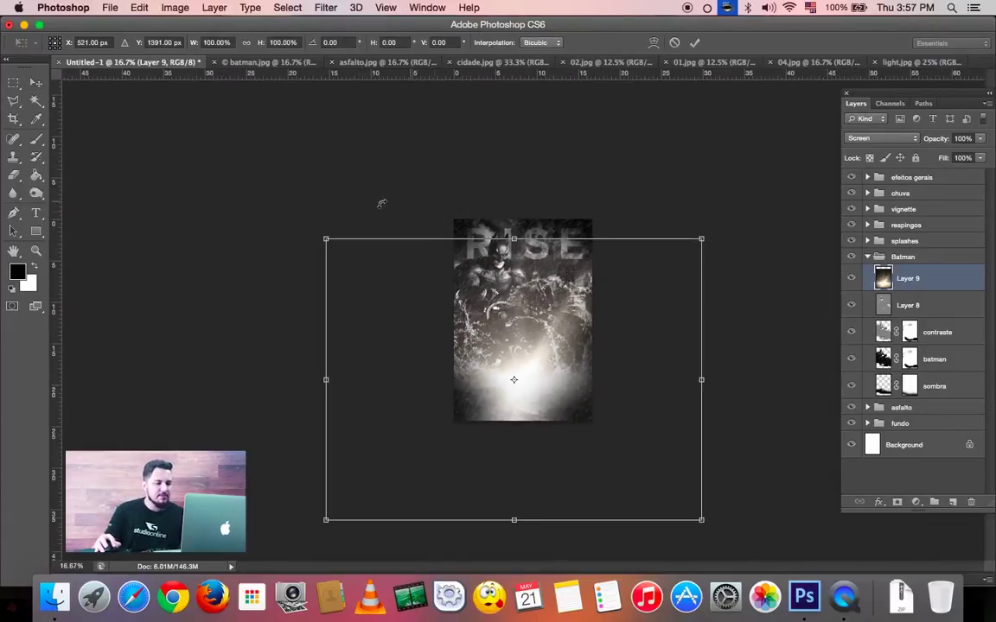
pyautogui.moveTo(323, 236); pyautogui.dragTo(451, 332)
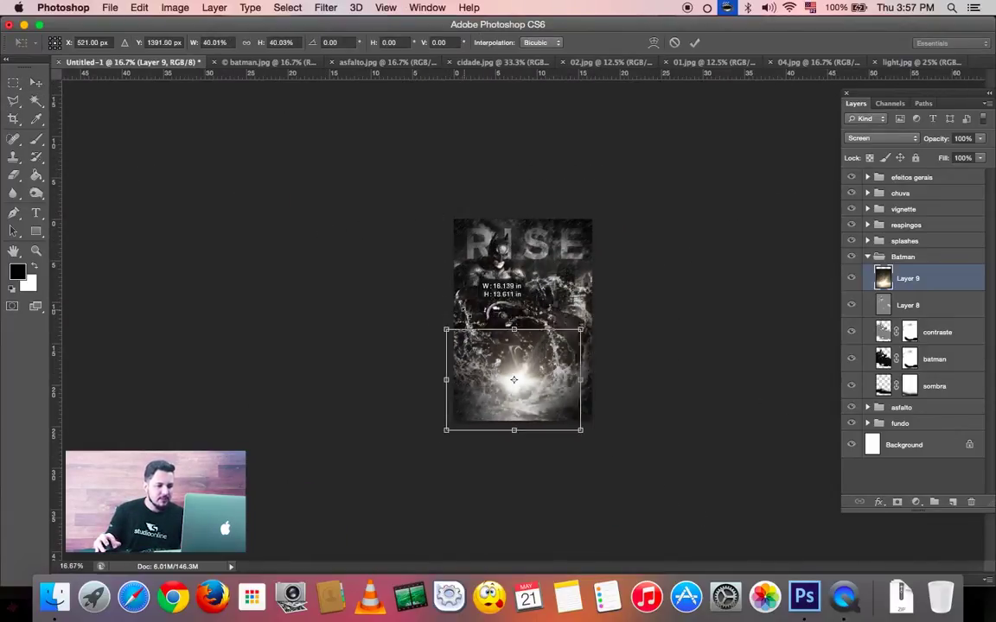
pyautogui.press('super+plus')
pyautogui.press('super+plus')
pyautogui.press('super+plus')
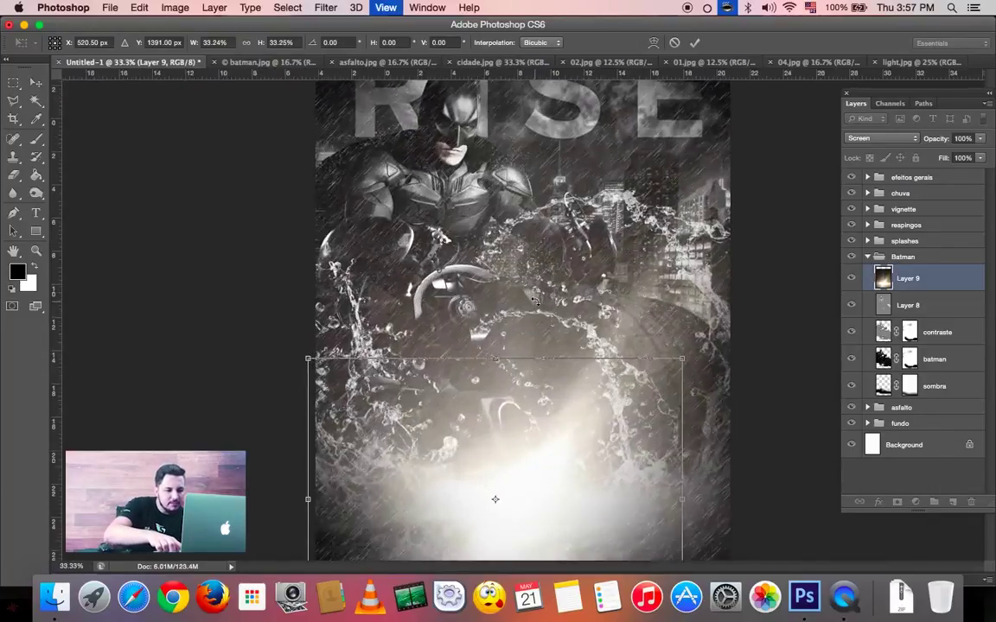
pyautogui.moveTo(520, 319); pyautogui.dragTo(515, 238)
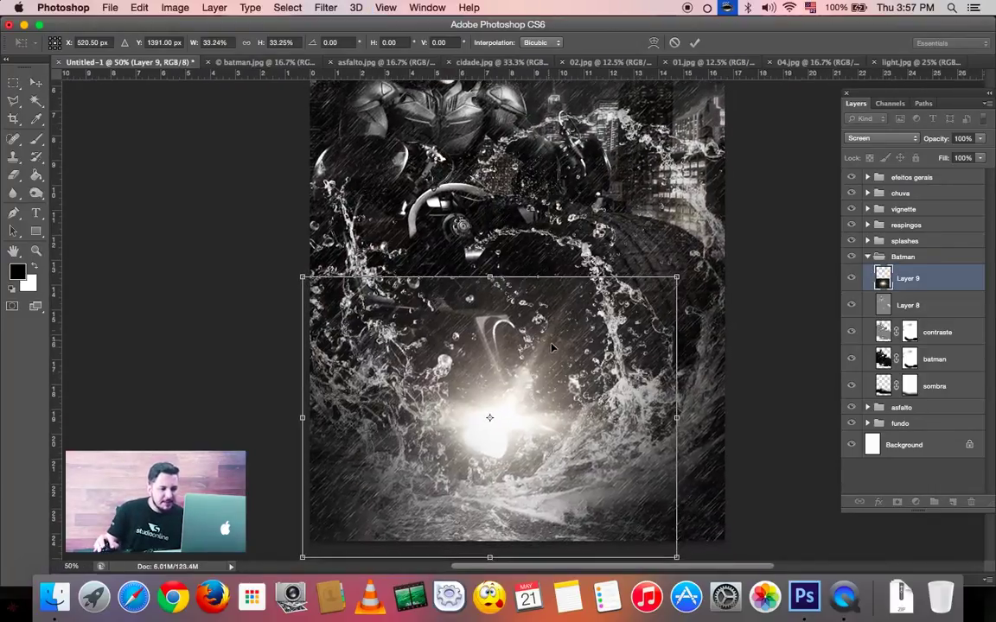
pyautogui.moveTo(554, 355); pyautogui.dragTo(542, 380)
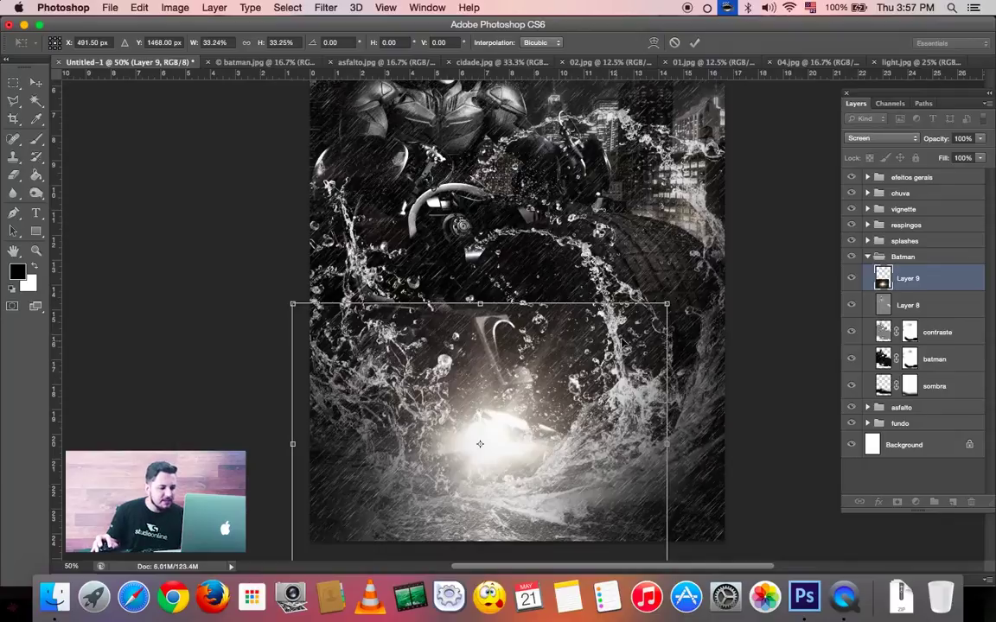
pyautogui.moveTo(668, 303); pyautogui.dragTo(689, 287)
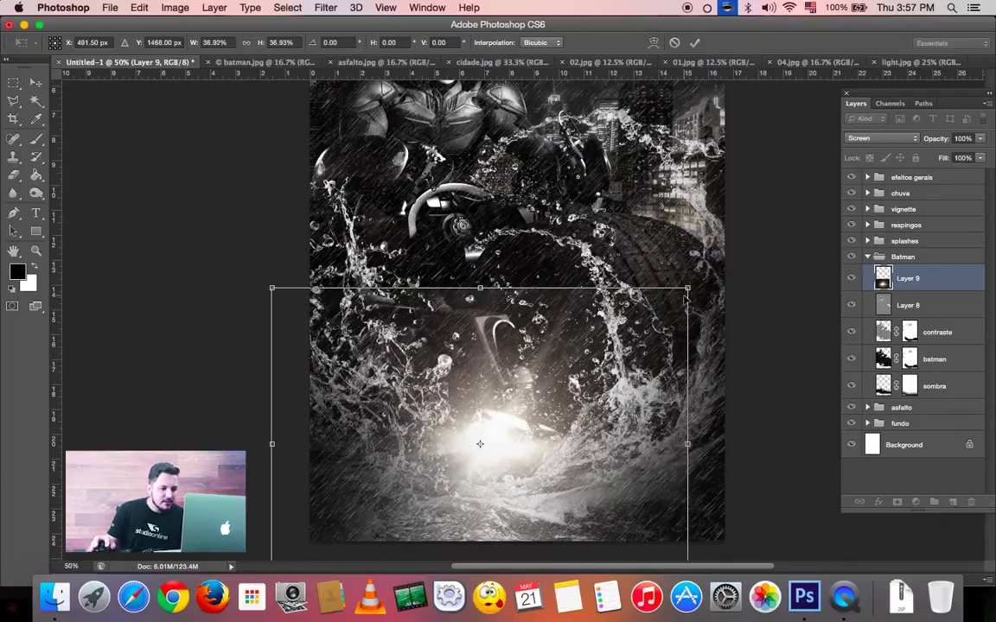
pyautogui.press('Return')
# Step: Darken Layer 9 with Levels black input 28, then erase the glow near the centre
pyautogui.press('super+l')
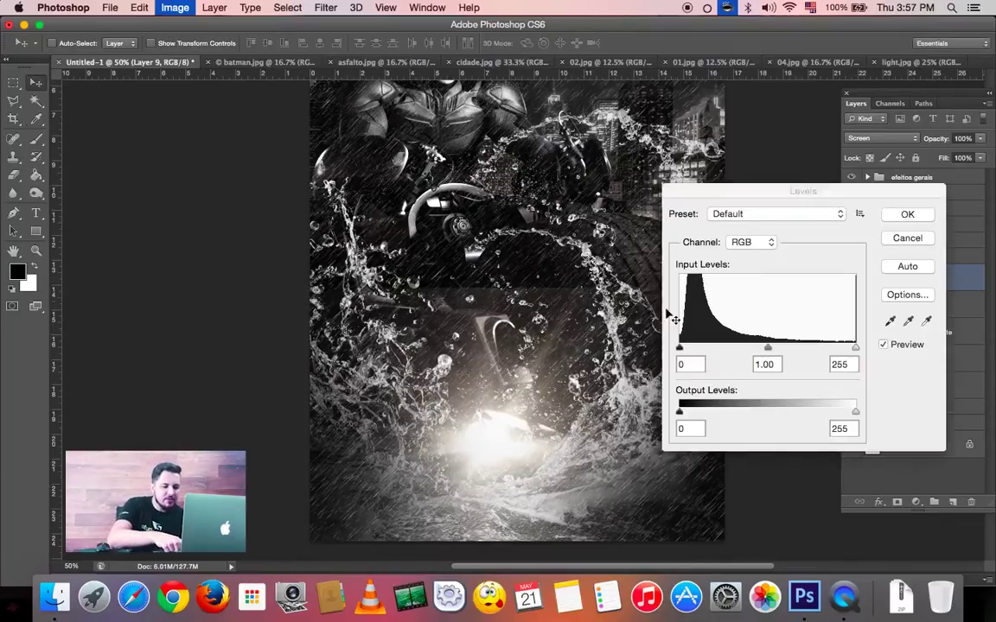
pyautogui.moveTo(690, 349); pyautogui.dragTo(700, 349)
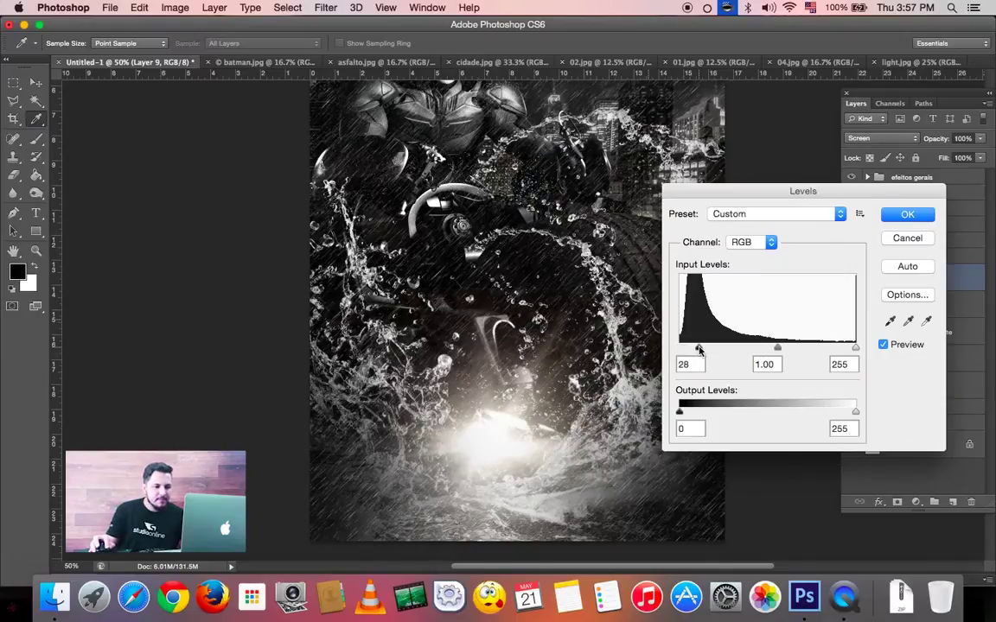
pyautogui.click(899, 213)
pyautogui.press('e')
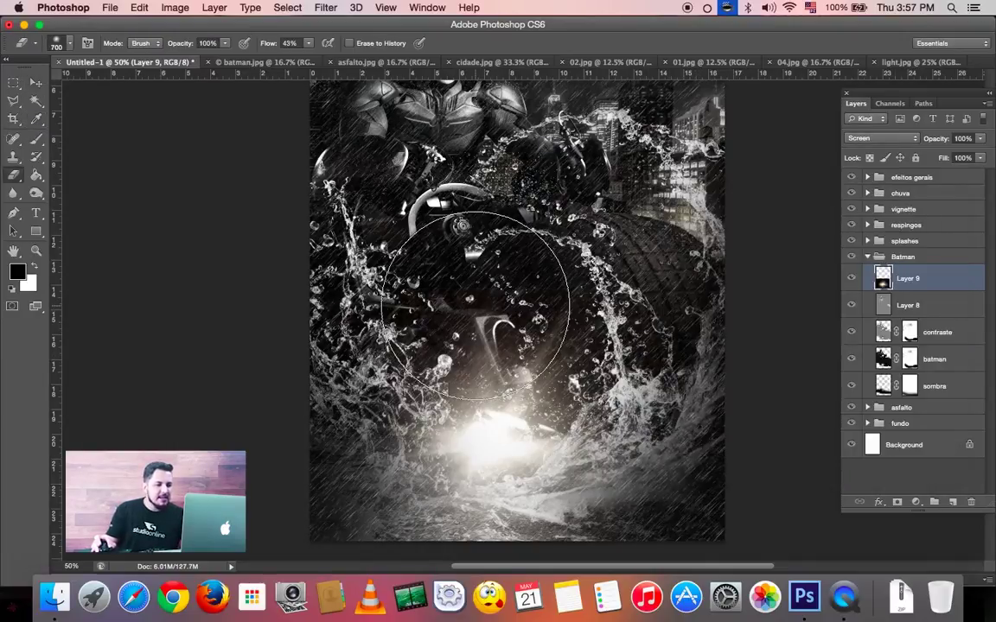
pyautogui.press('[')
pyautogui.press('[')
pyautogui.moveTo(459, 298); pyautogui.dragTo(414, 276)
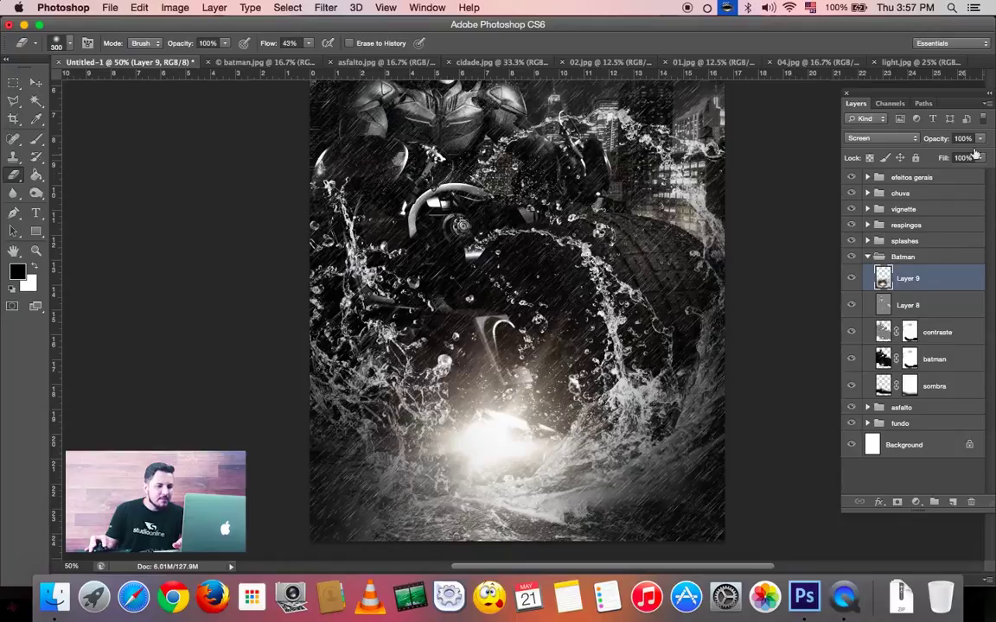
# Step: Lower Layer 9's opacity to 60%, checking the glow by briefly hiding it
pyautogui.moveTo(988, 141)
pyautogui.mouseDown()
pyautogui.moveTo(959, 156)
pyautogui.moveTo(968, 156)
pyautogui.mouseUp()
pyautogui.click(850, 278)
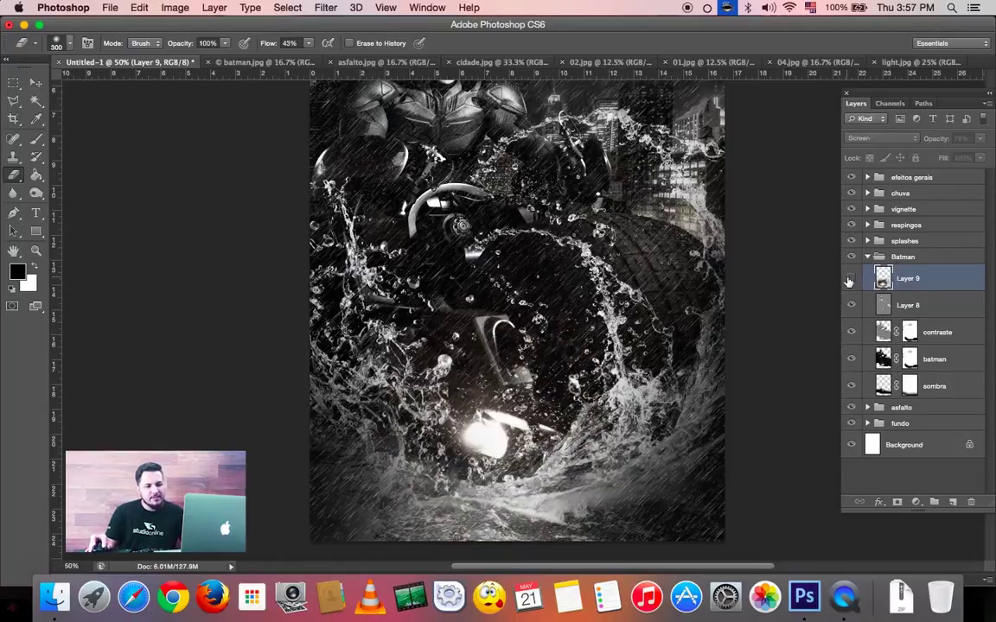
pyautogui.click(980, 141)
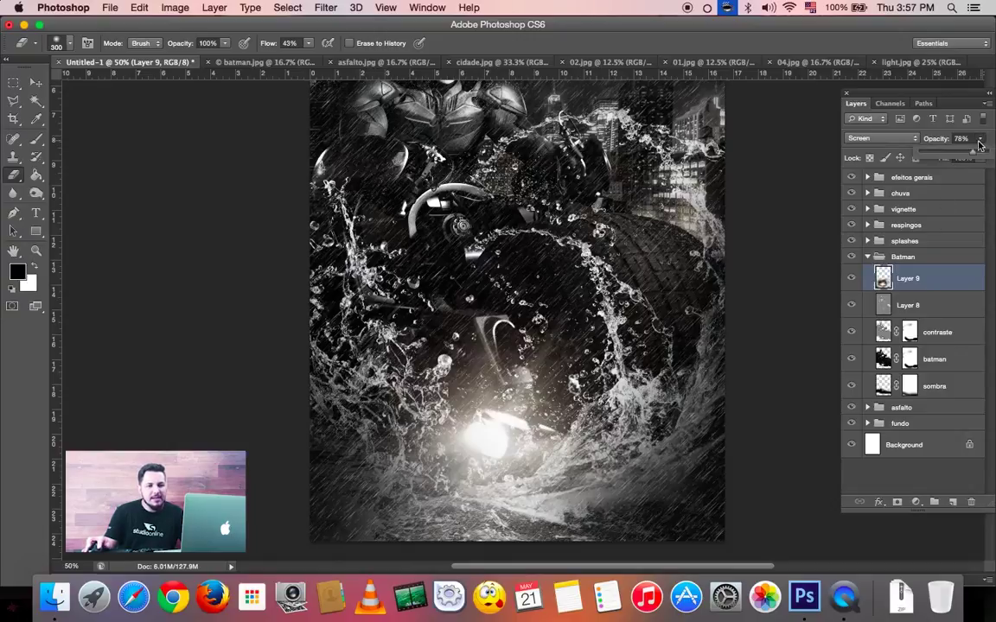
pyautogui.moveTo(966, 157); pyautogui.dragTo(964, 156)
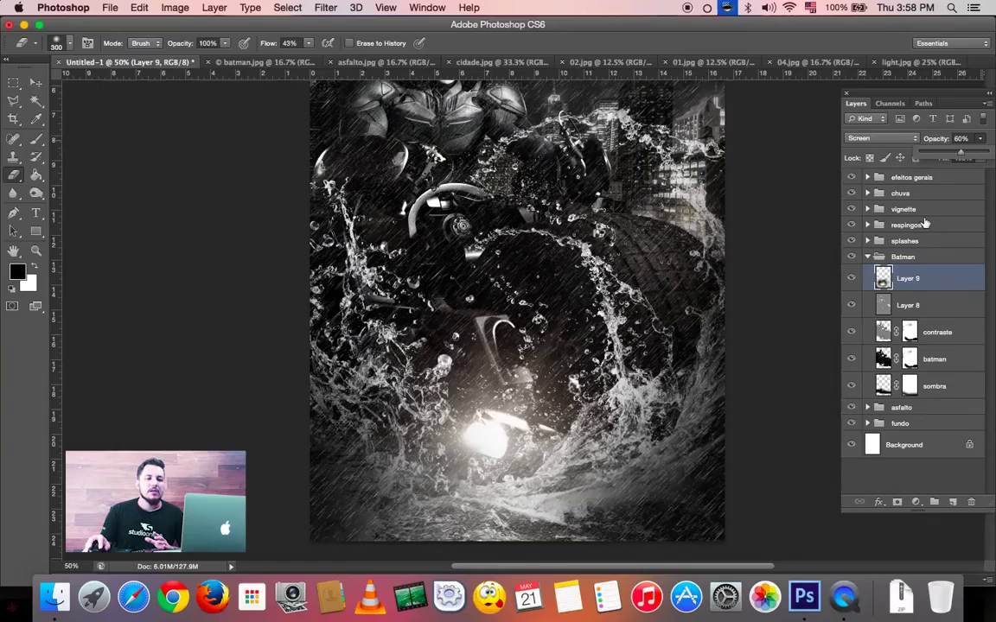
# Step: Add a new empty layer named luz above the vignette group
pyautogui.click(868, 258)
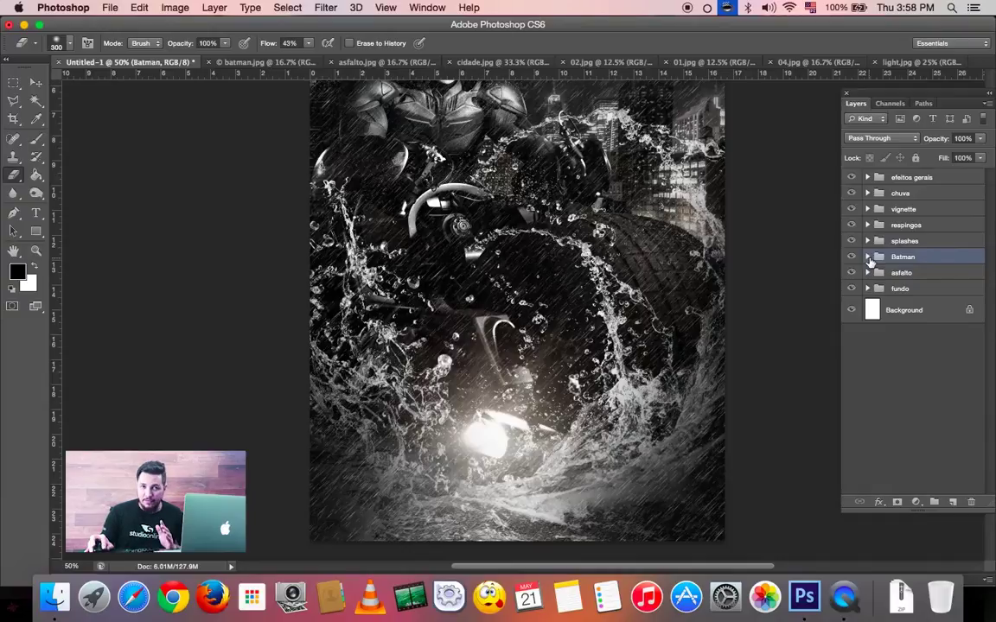
pyautogui.click(906, 197)
pyautogui.click(907, 210)
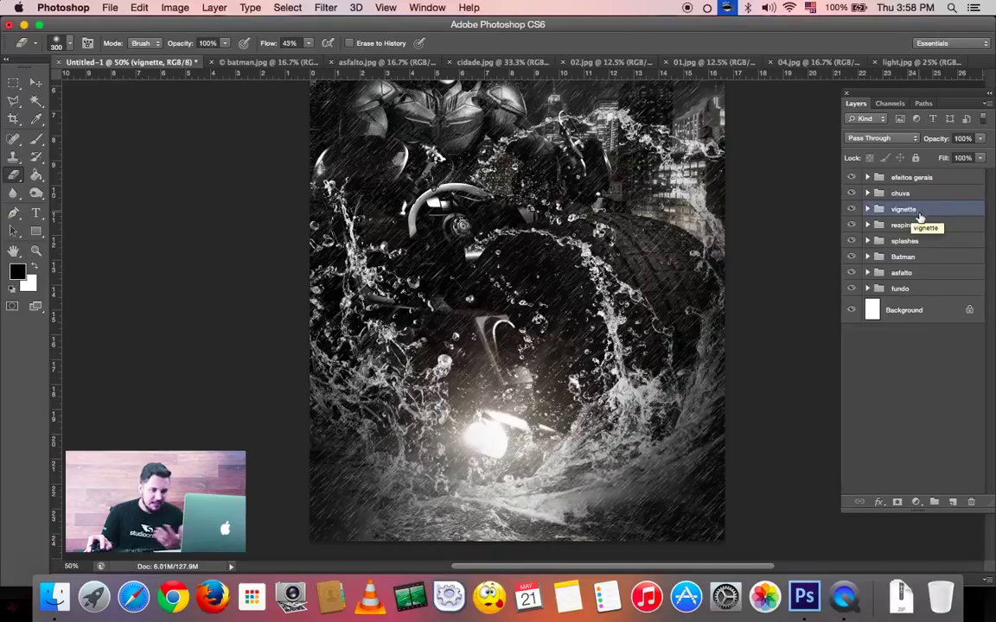
pyautogui.click(954, 503)
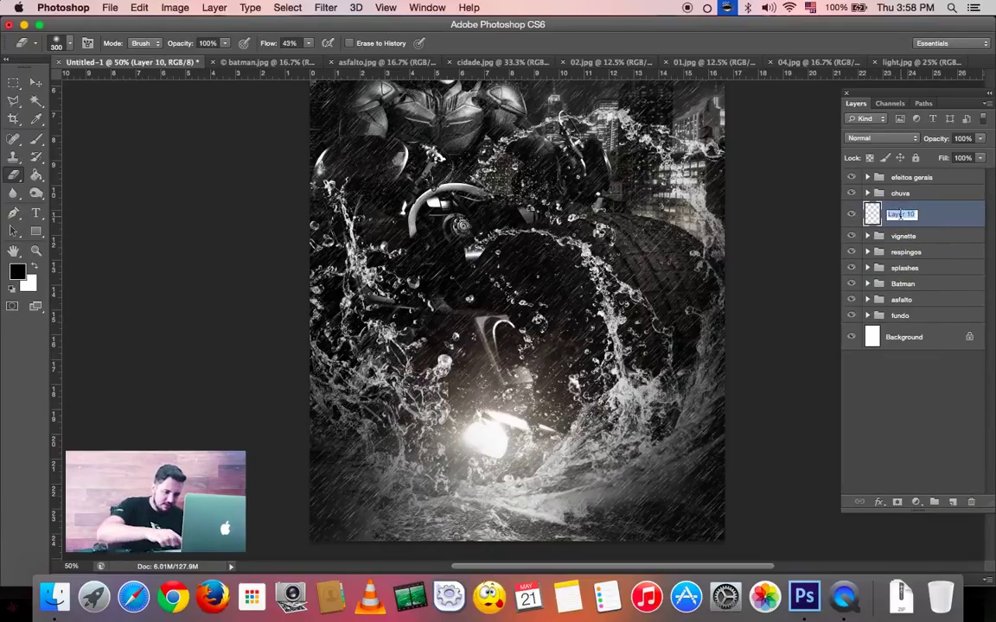
pyautogui.write('luz')
pyautogui.click(929, 221)
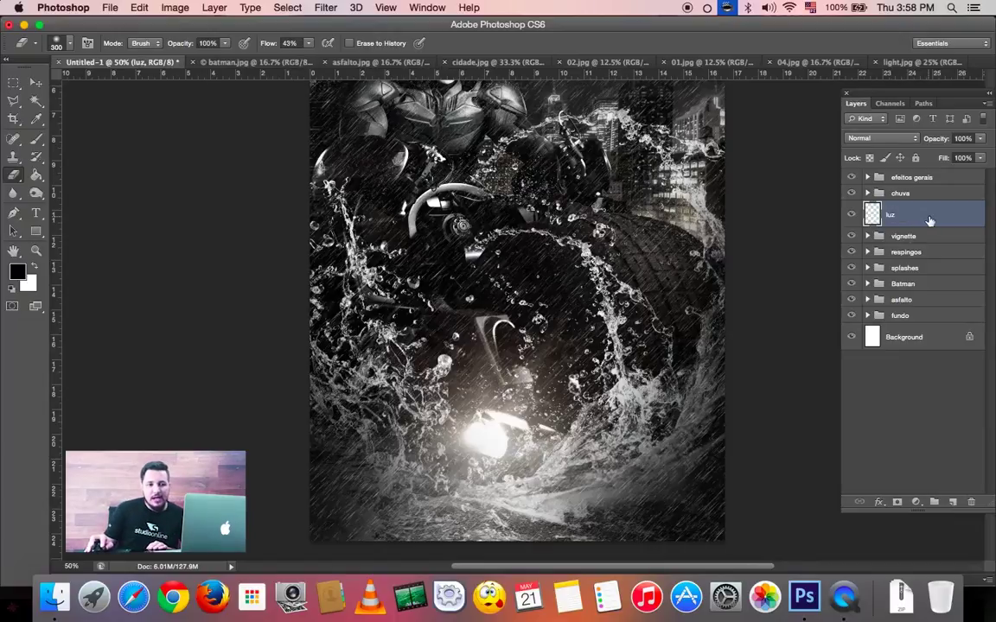
# Step: Put the luz layer into a group named luz with Color Dodge blending, then reselect the layer
pyautogui.hotkey('ctrl', 'g')
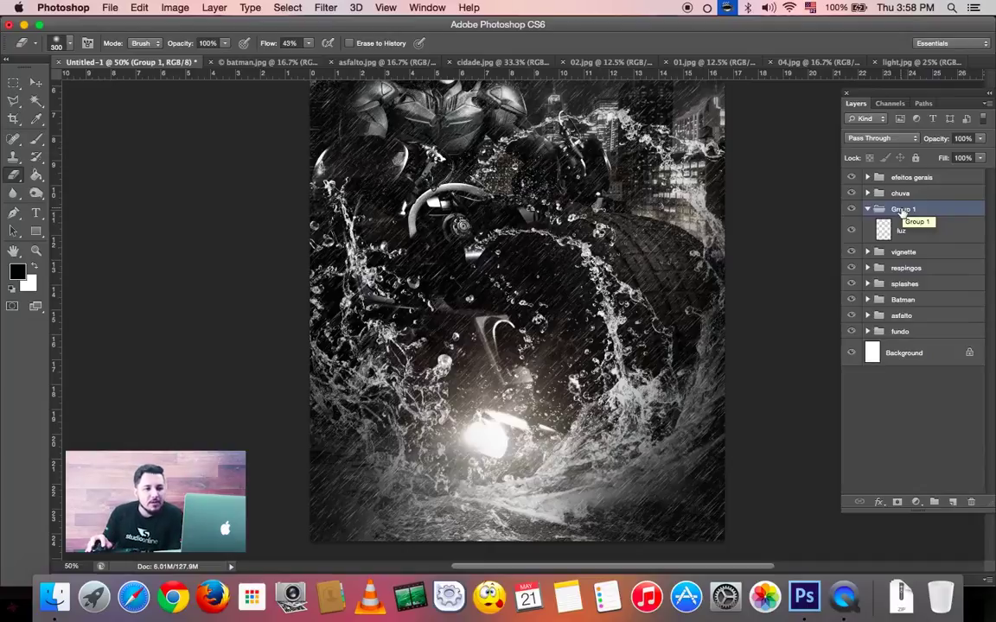
pyautogui.doubleClick(904, 209)
pyautogui.write('luz')
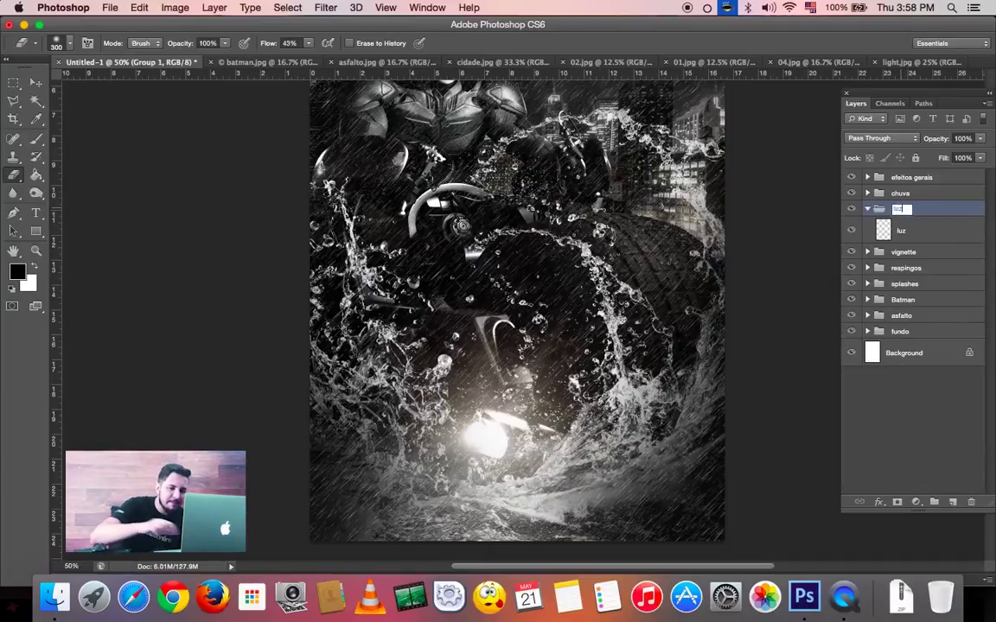
pyautogui.press('Return')
pyautogui.click(880, 138)
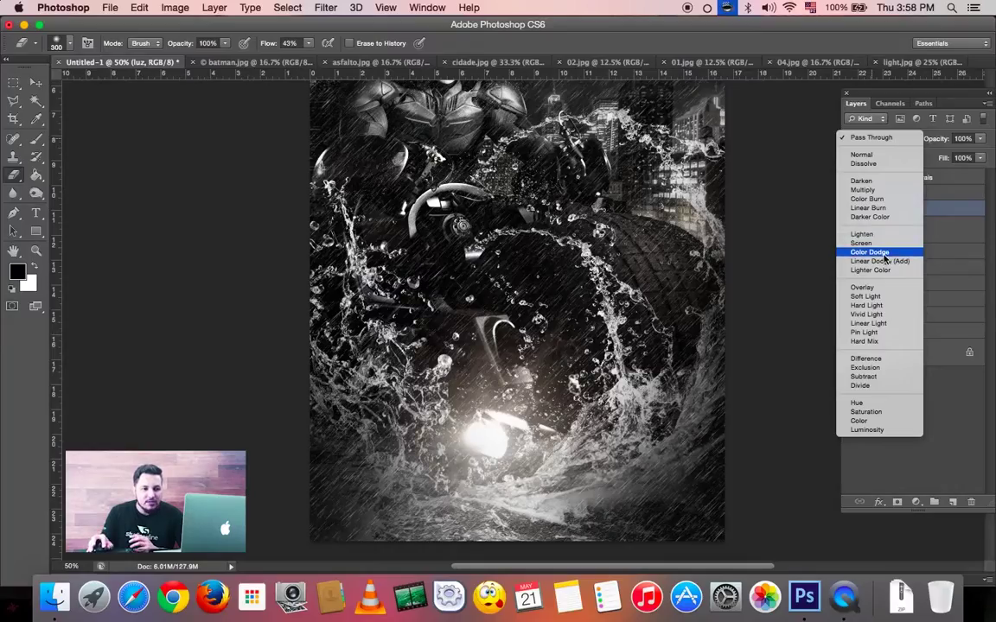
pyautogui.click(885, 258)
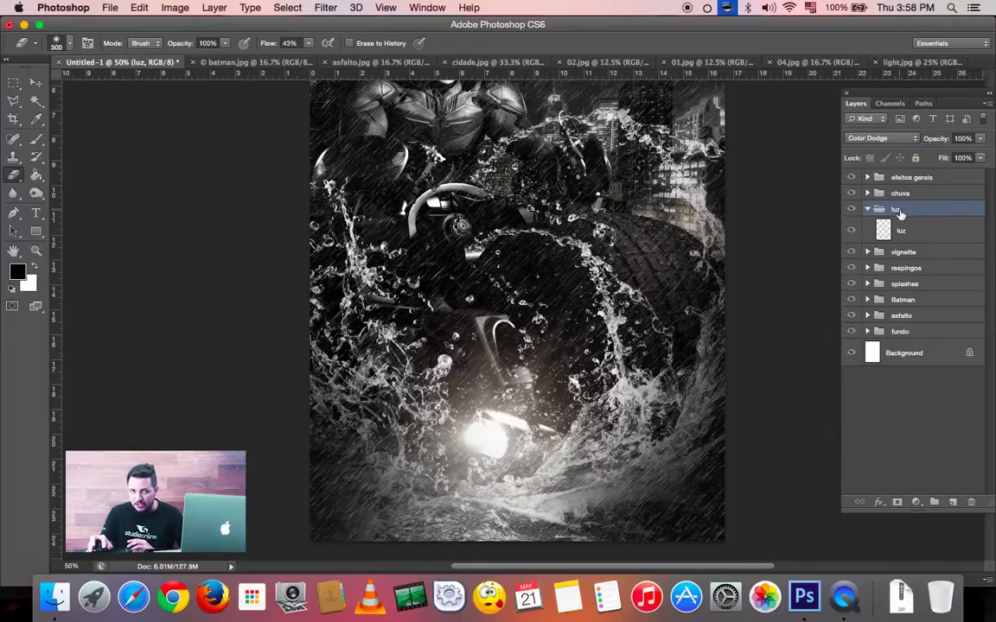
pyautogui.click(905, 233)
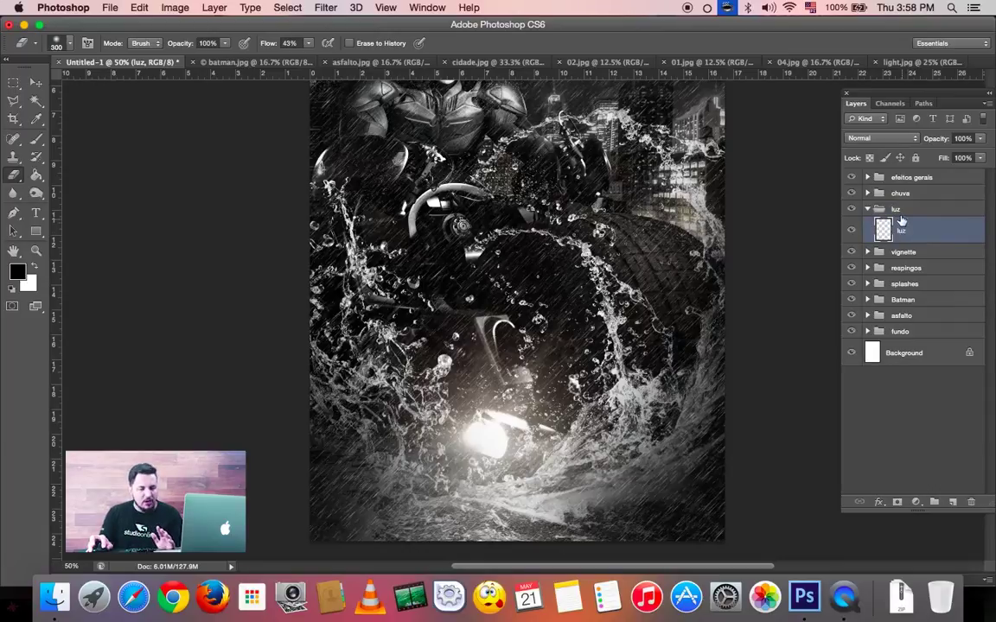
pyautogui.moveTo(899, 216); pyautogui.dragTo(900, 232)
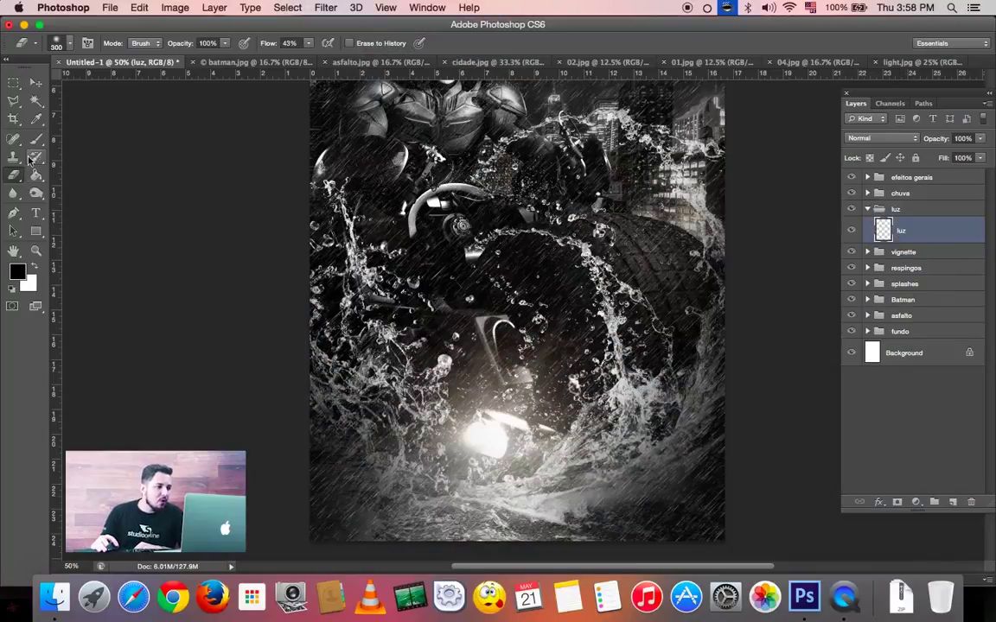
pyautogui.click(35, 147)
# Step: Set the foreground colour to orange #eba770
pyautogui.click(19, 271)
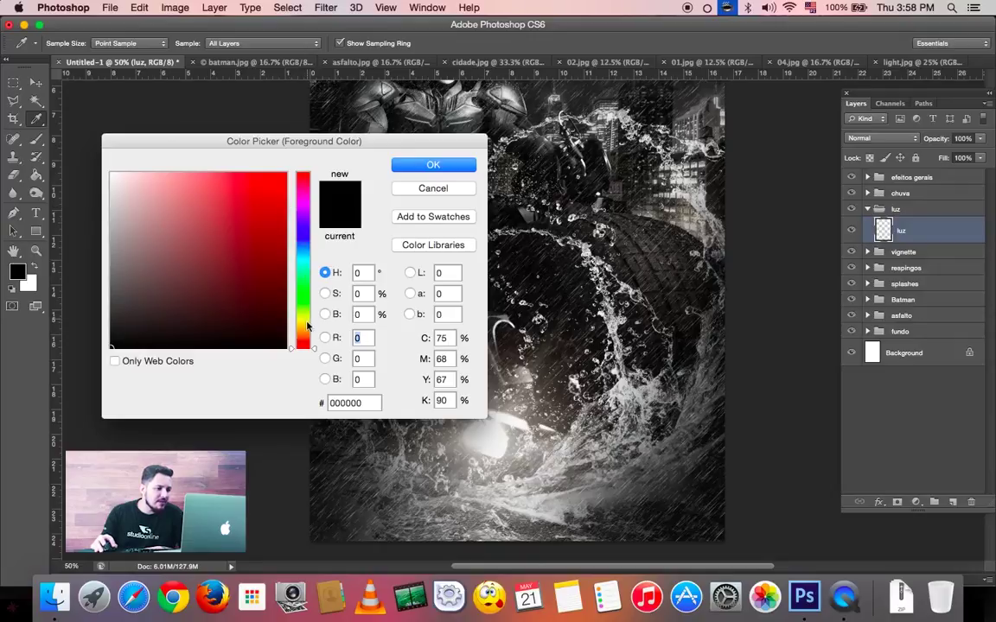
pyautogui.click(308, 334)
pyautogui.moveTo(233, 193); pyautogui.dragTo(201, 186)
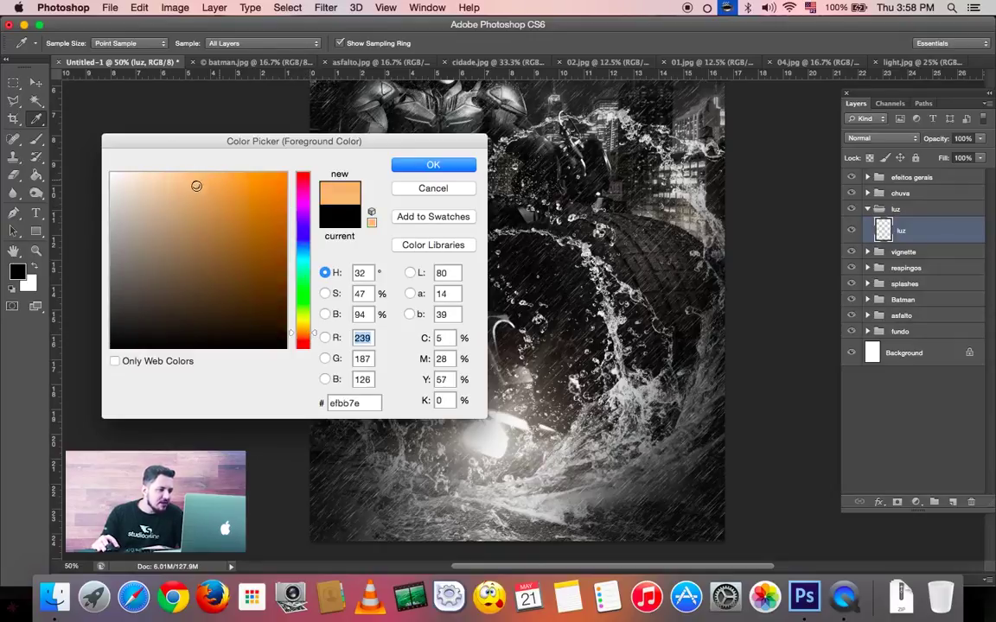
pyautogui.moveTo(314, 337); pyautogui.dragTo(314, 340)
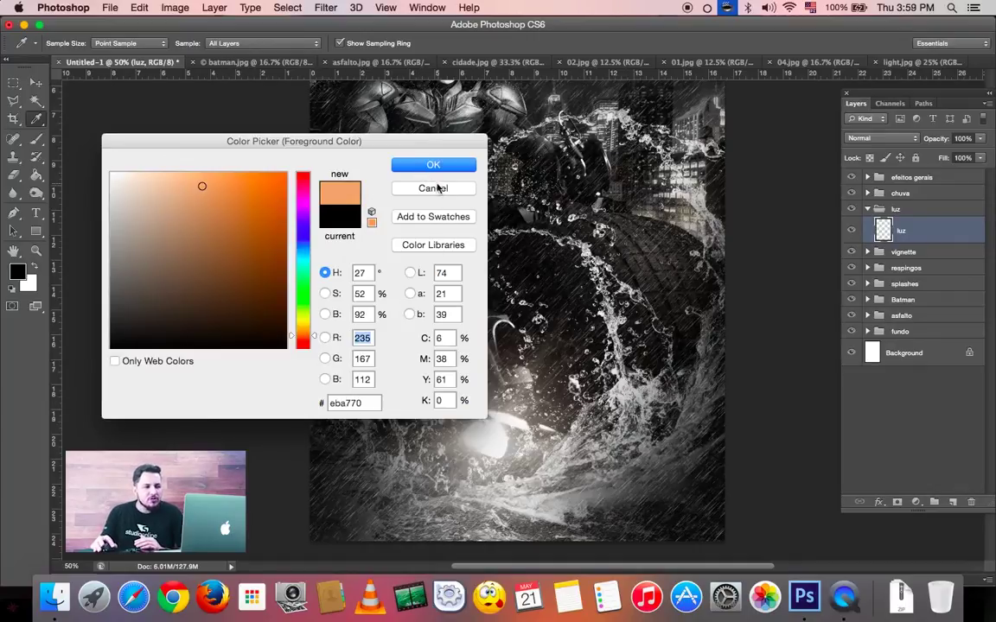
pyautogui.click(428, 166)
pyautogui.press('b')
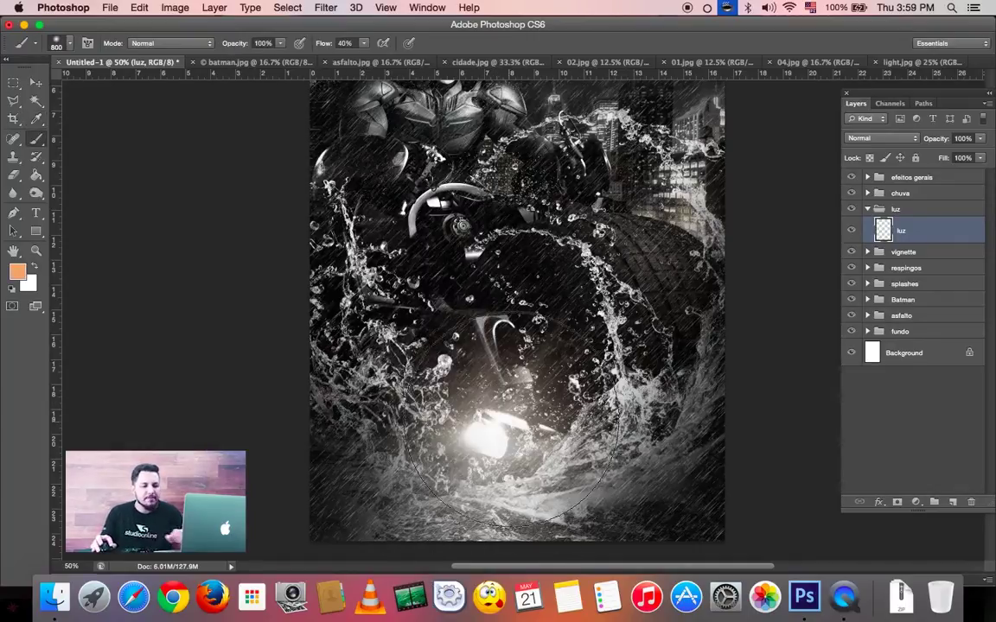
# Step: Paint an orange glow with a 500-px brush around the bottom-centre light, then hide luz to compare
pyautogui.press('[')
pyautogui.press('[')
pyautogui.press('[')
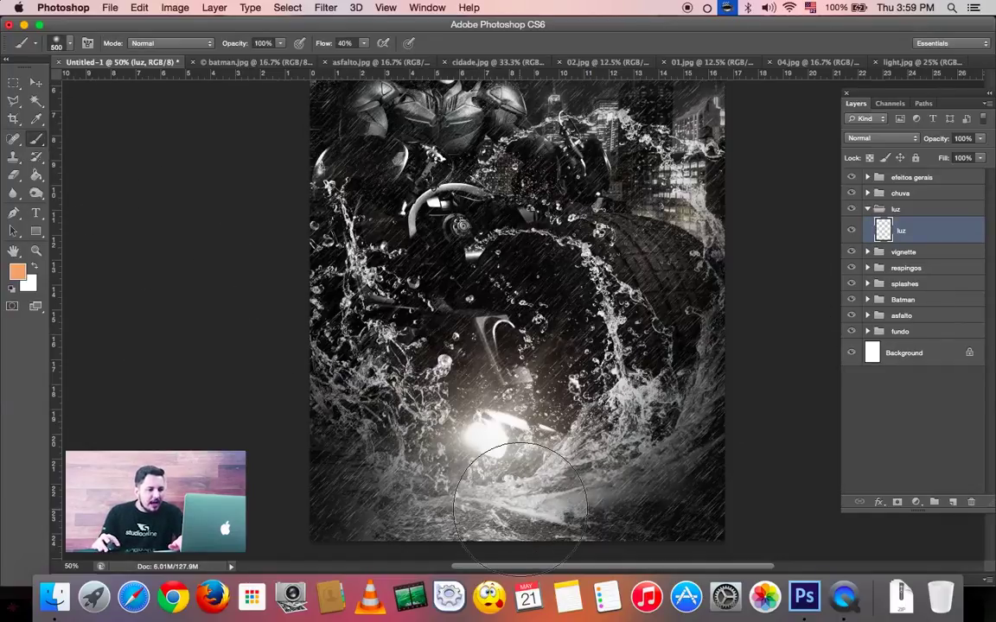
pyautogui.press(']')
pyautogui.press(']')
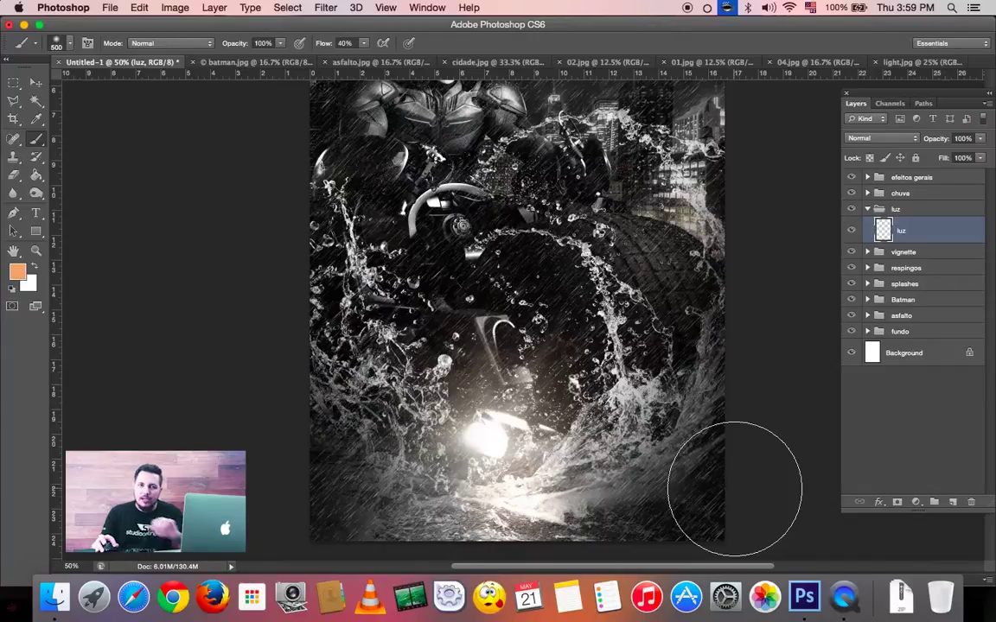
pyautogui.moveTo(544, 493)
pyautogui.mouseDown()
pyautogui.moveTo(484, 499)
pyautogui.moveTo(505, 363)
pyautogui.mouseUp()
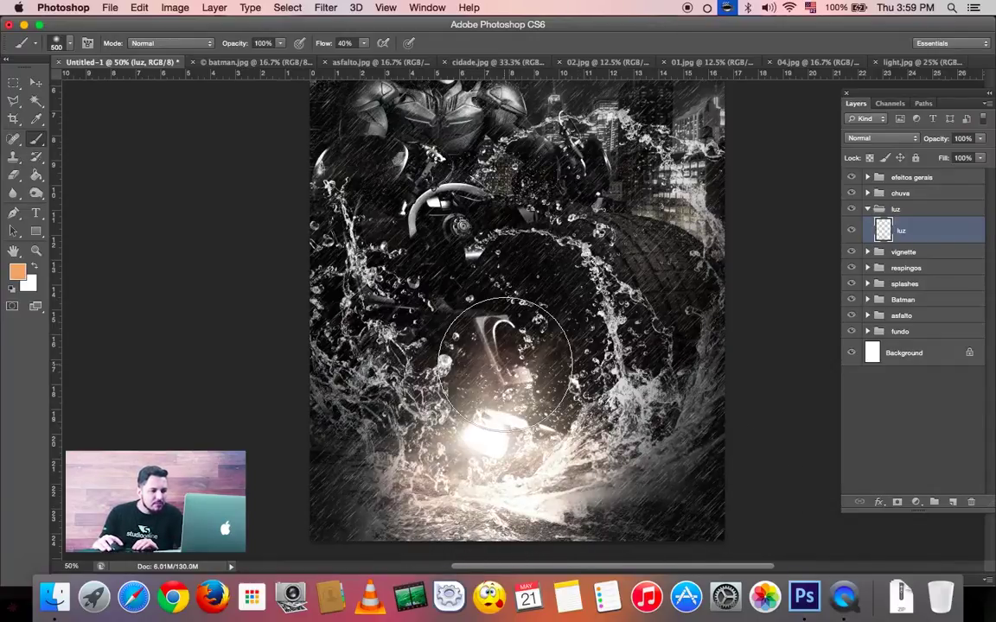
pyautogui.click(851, 231)
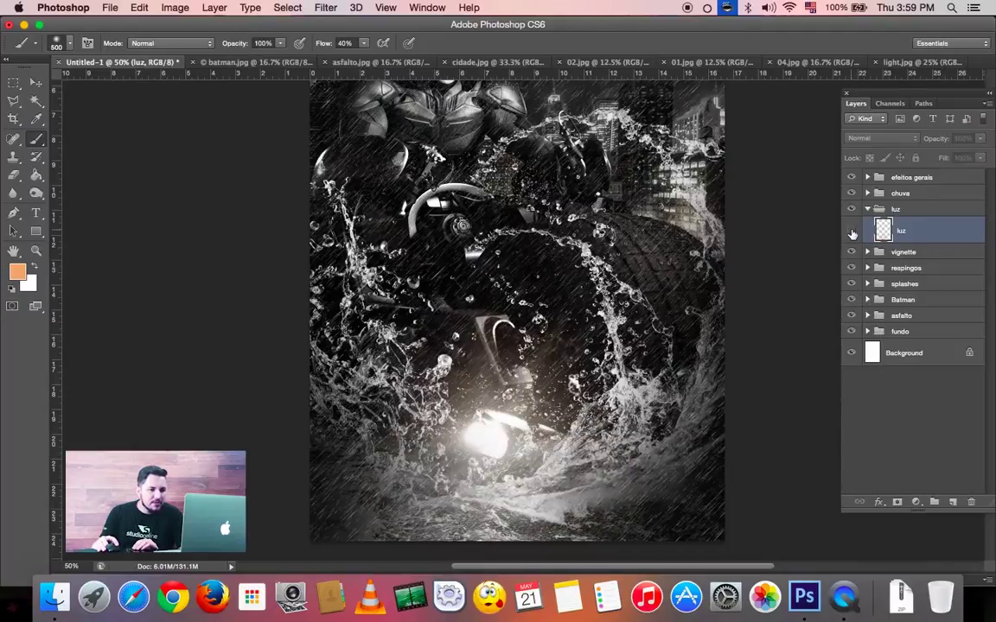
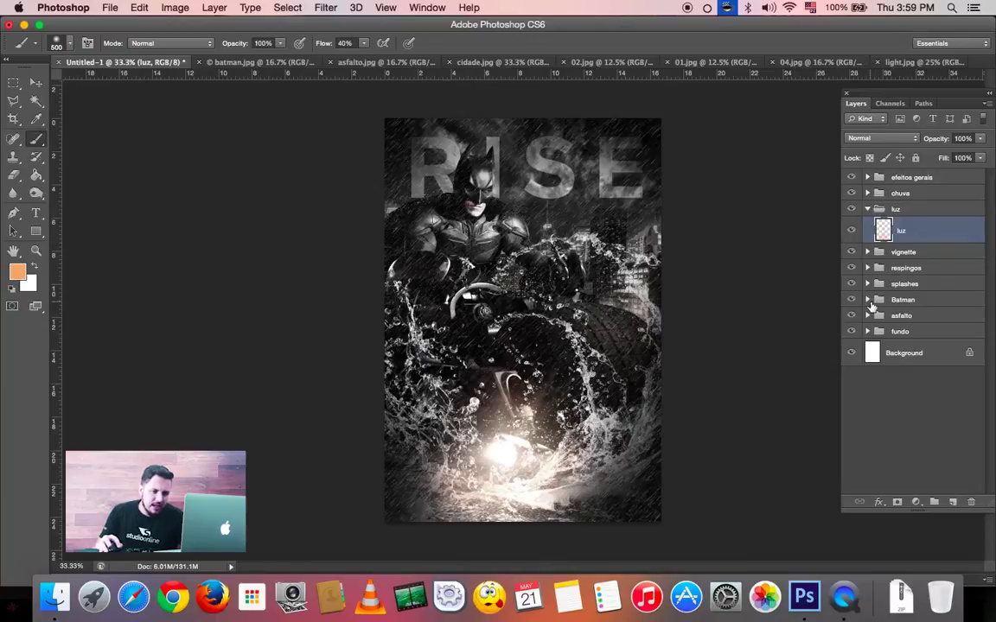
# Step: Lower Layer 9's opacity in the Batman group from 60% to 36%
pyautogui.click(868, 300)
pyautogui.click(899, 320)
pyautogui.click(981, 139)
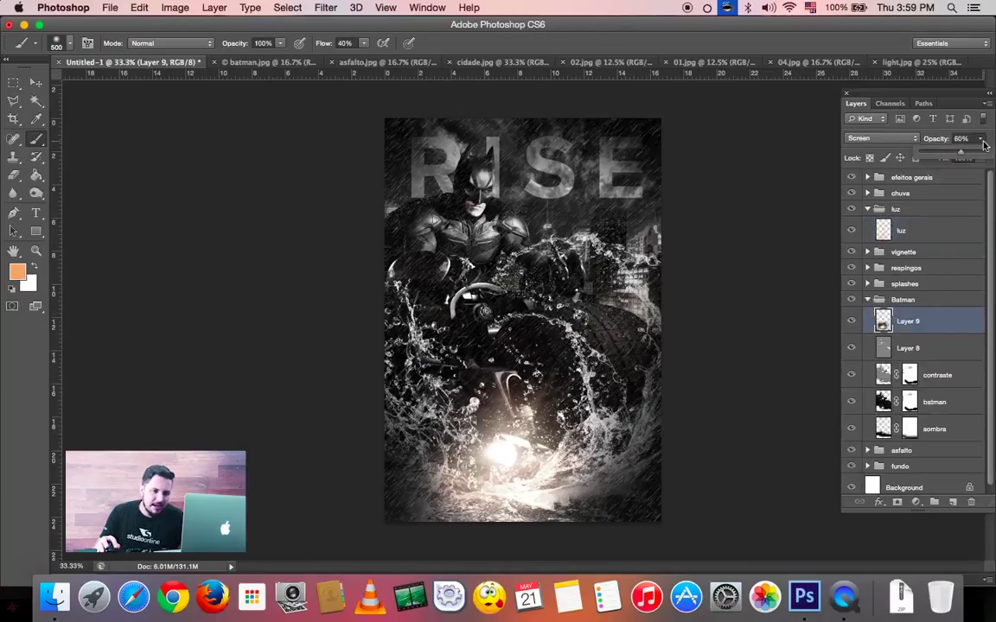
pyautogui.moveTo(961, 157); pyautogui.dragTo(944, 155)
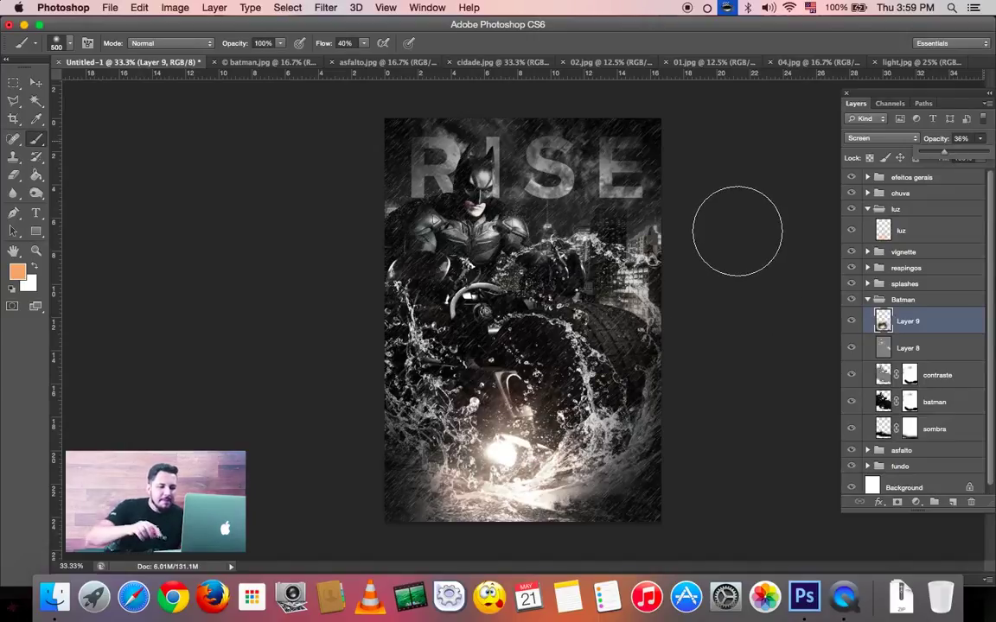
pyautogui.hotkey('ctrl', ']')
# Step: Zoom in and out on the poster to inspect the dimmer glow
pyautogui.hotkey('ctrl', '[')
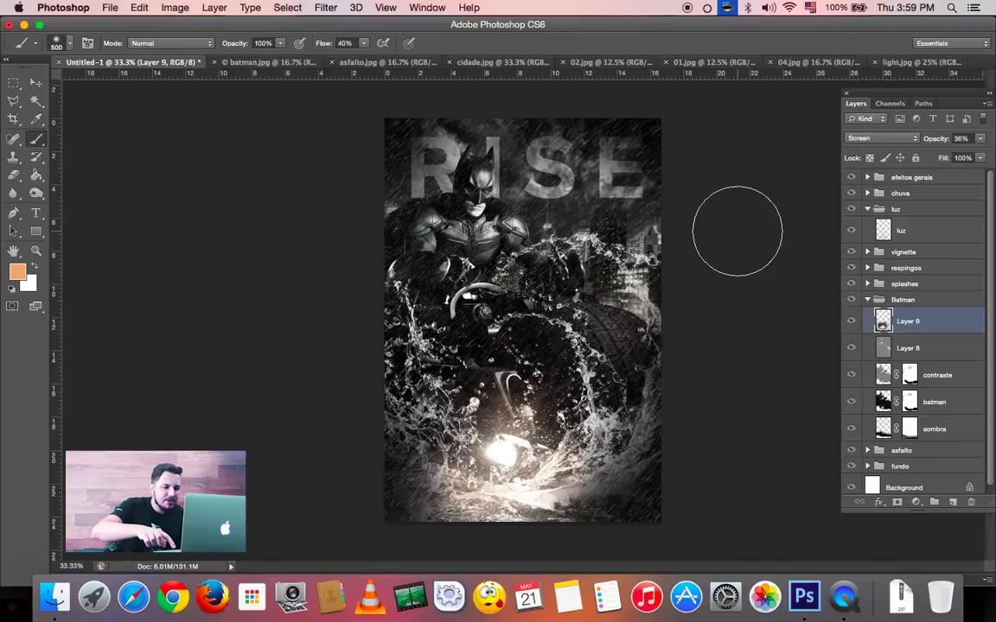
pyautogui.hotkey('ctrl', '+')
pyautogui.hotkey('ctrl', '-')
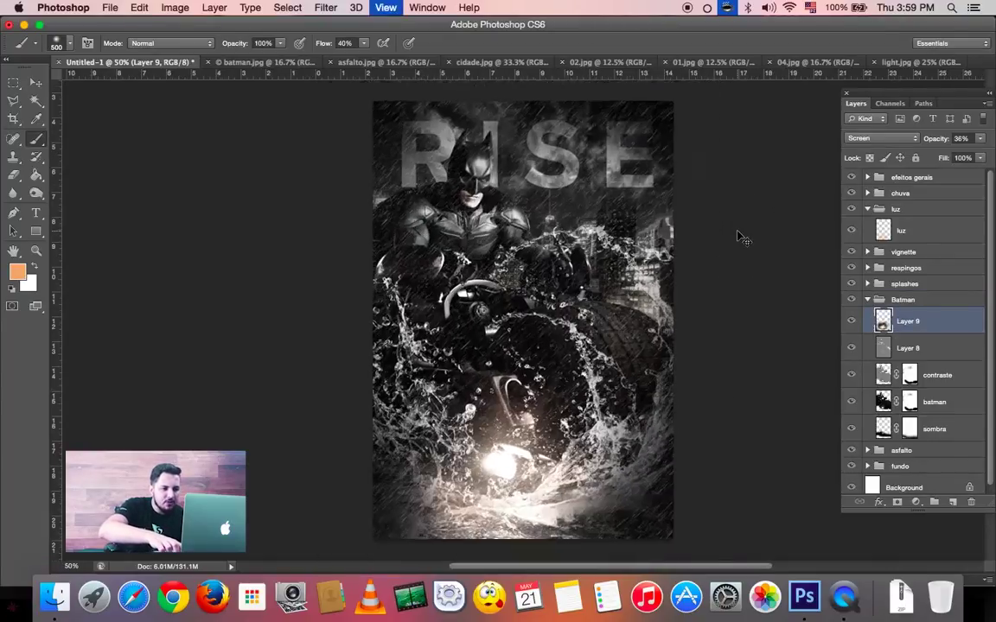
pyautogui.hotkey('ctrl', '-')
pyautogui.hotkey('ctrl', '+')
pyautogui.hotkey('ctrl', '+')
pyautogui.hotkey('ctrl', '+')
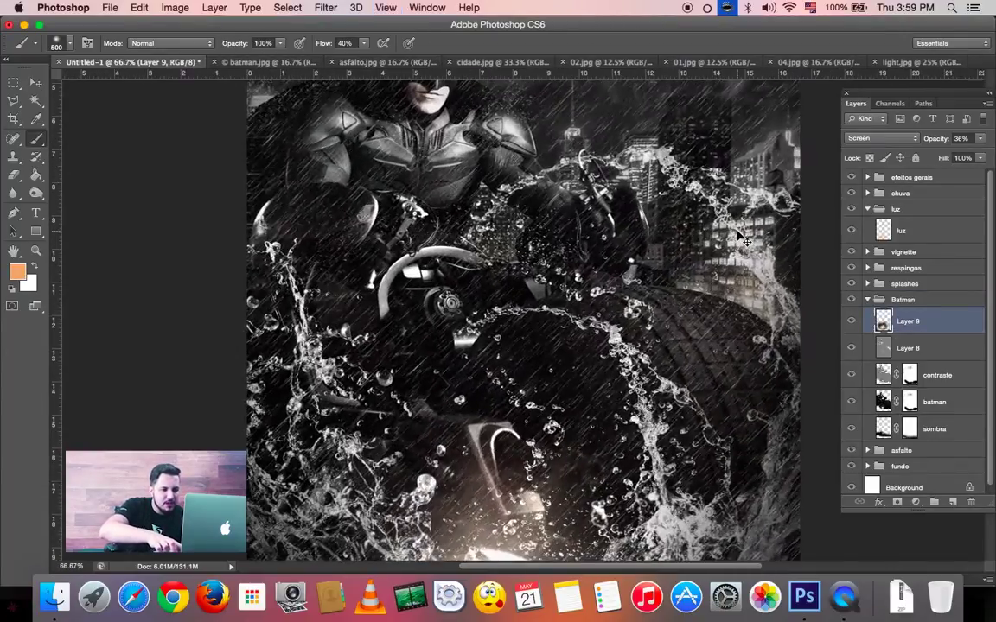
pyautogui.hotkey('ctrl', '+')
pyautogui.hotkey('ctrl', '-')
pyautogui.hotkey('ctrl', '-')
pyautogui.hotkey('ctrl', '-')
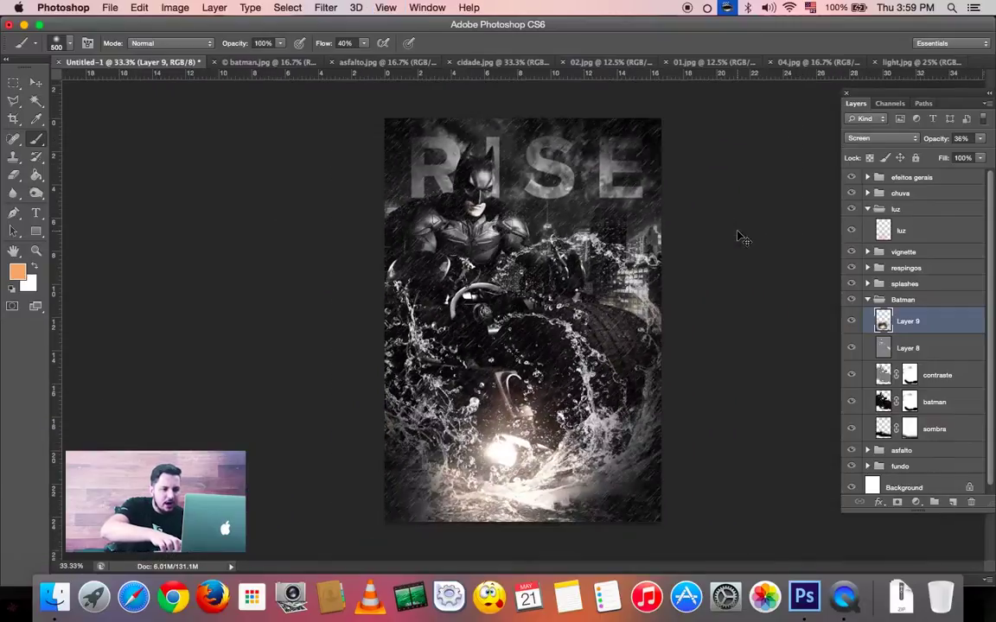
pyautogui.hotkey('ctrl', '+')
pyautogui.hotkey('ctrl', '-')
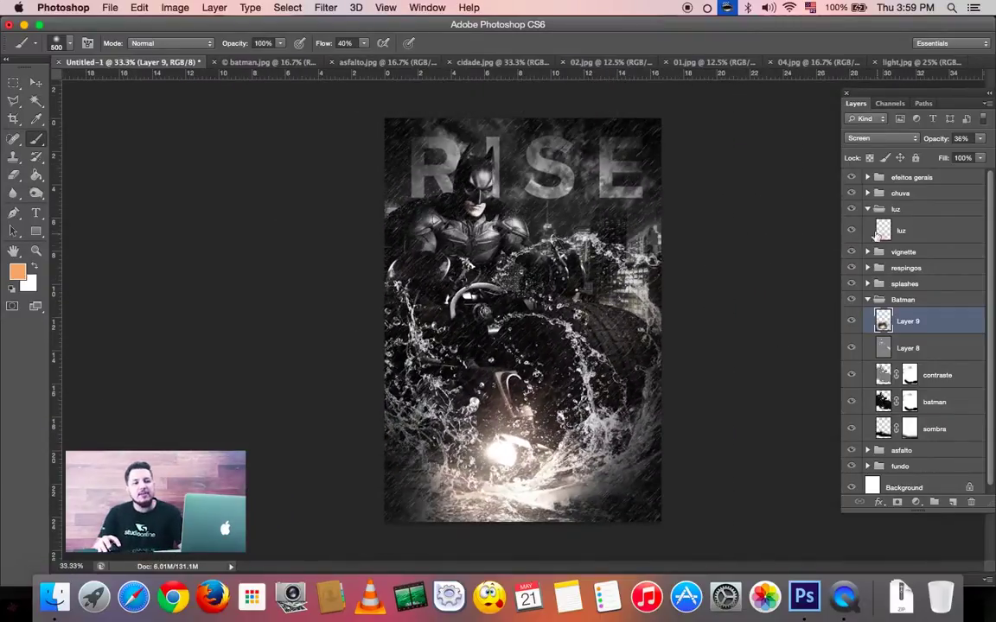
# Step: Collapse the luz and Batman groups and hide Hue/Saturation 1 in efeitos gerais
pyautogui.click(868, 209)
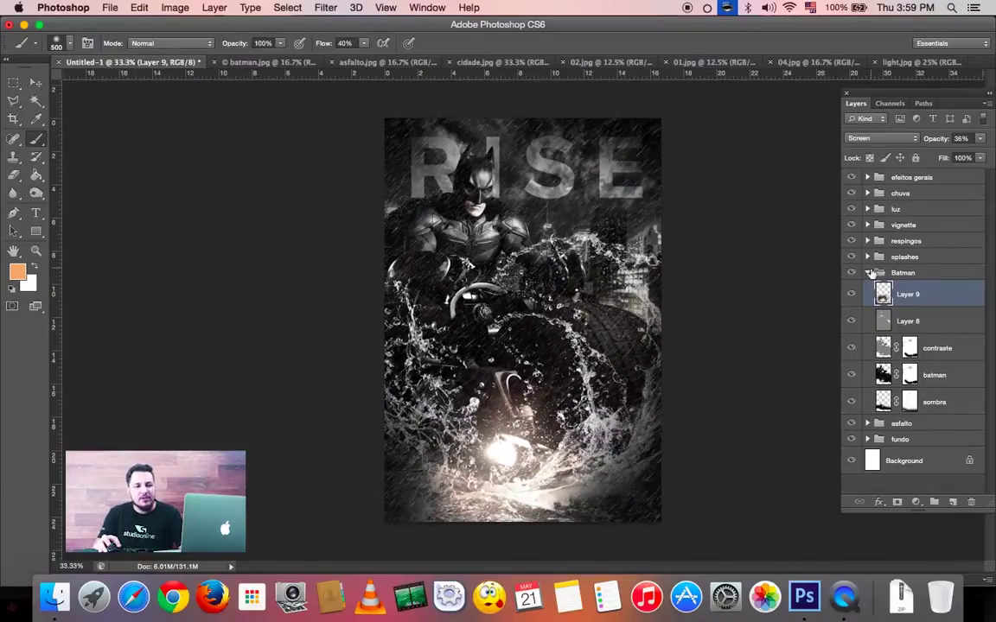
pyautogui.click(868, 273)
pyautogui.click(881, 178)
pyautogui.click(868, 178)
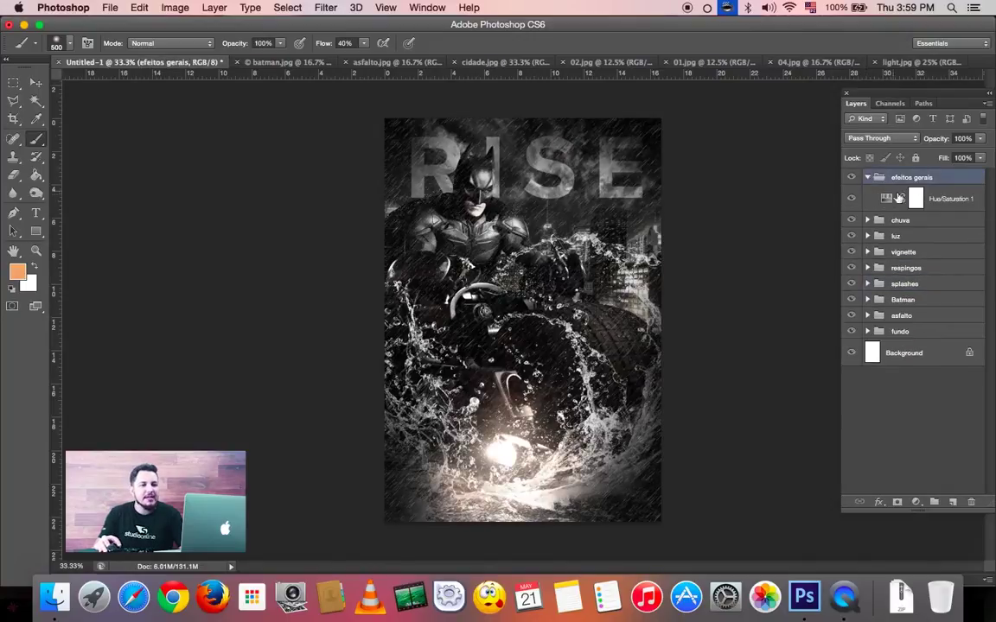
pyautogui.click(934, 199)
pyautogui.click(852, 200)
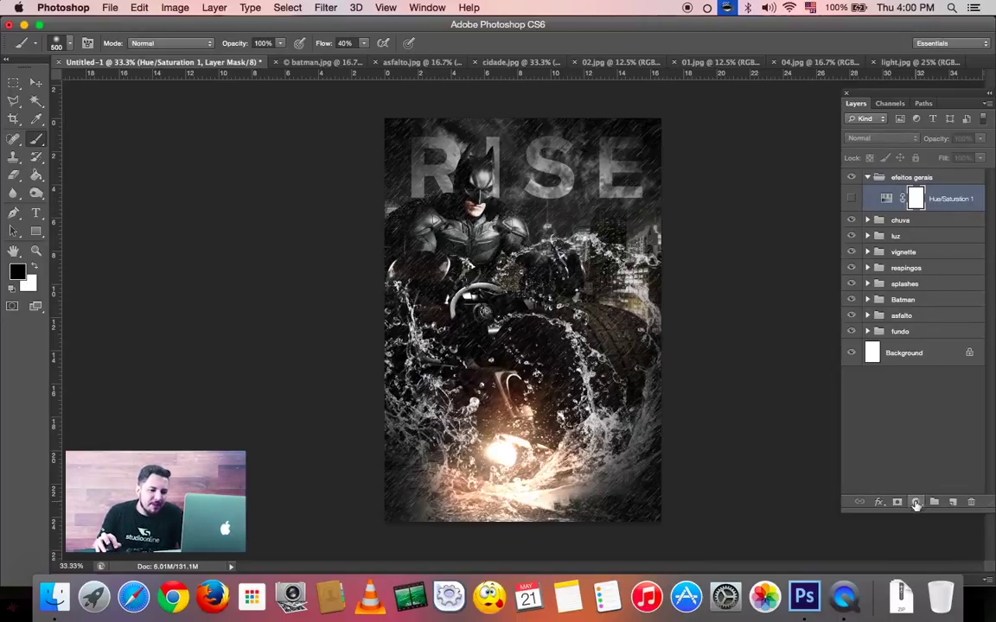
# Step: Add a Gradient fill from the Violet, Orange preset with a navy blue start colour
pyautogui.click(917, 504)
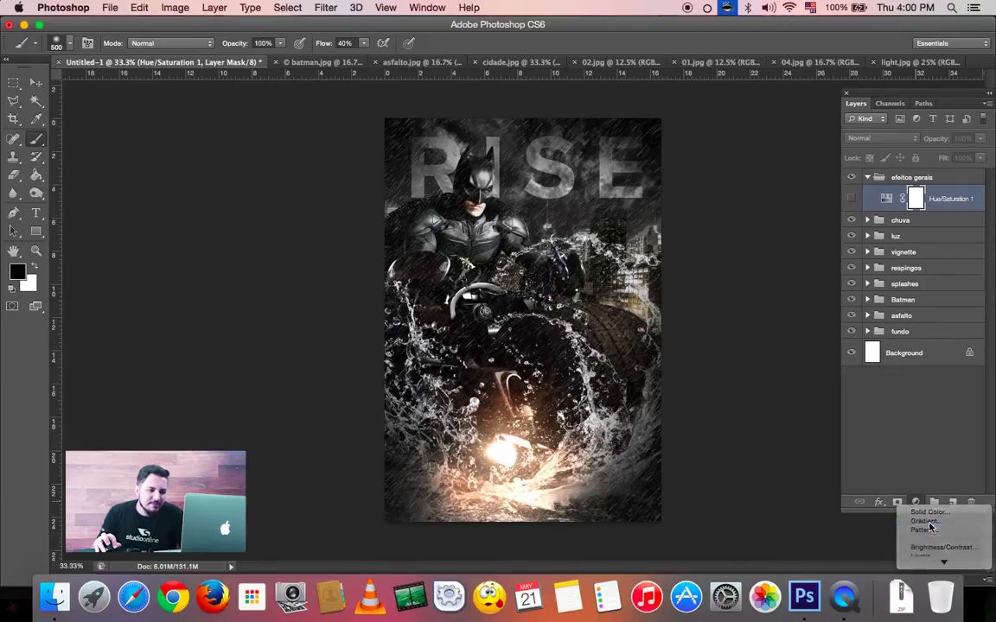
pyautogui.click(925, 522)
pyautogui.click(445, 221)
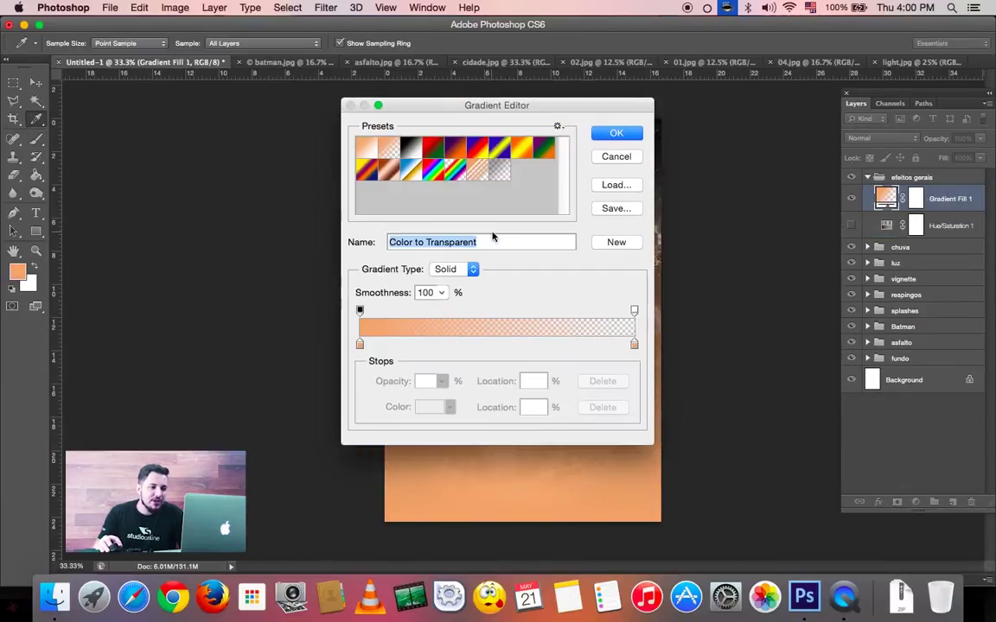
pyautogui.click(455, 147)
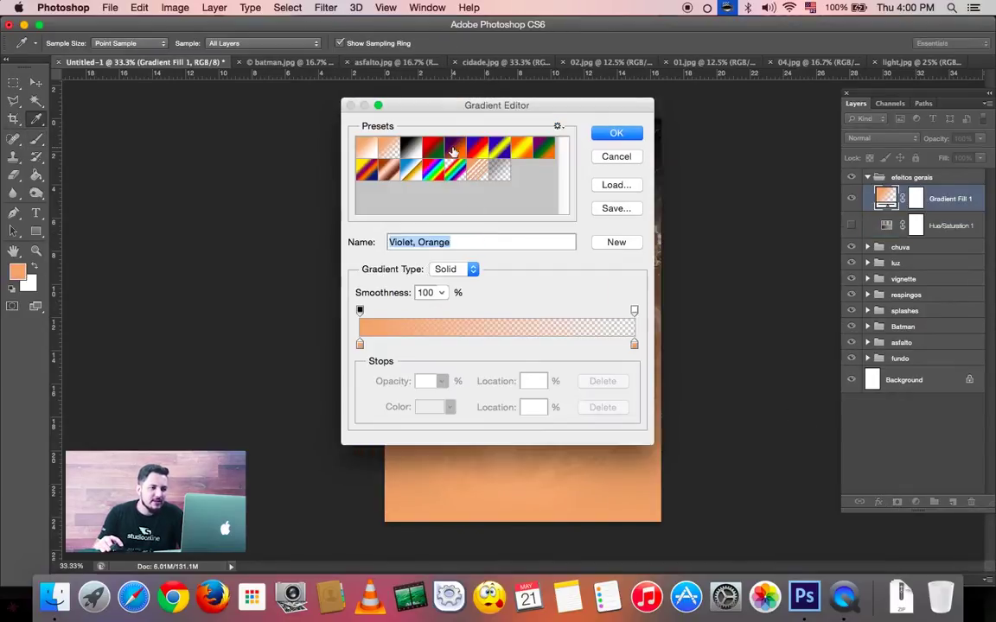
pyautogui.doubleClick(360, 345)
pyautogui.moveTo(298, 263)
pyautogui.mouseDown()
pyautogui.moveTo(288, 244)
pyautogui.moveTo(256, 266)
pyautogui.mouseUp()
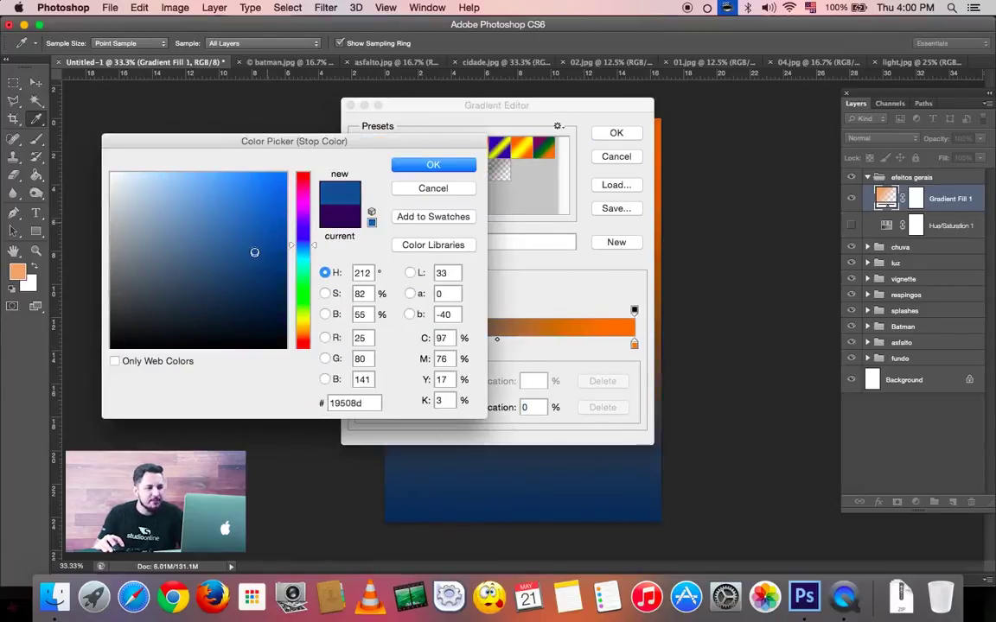
pyautogui.click(422, 167)
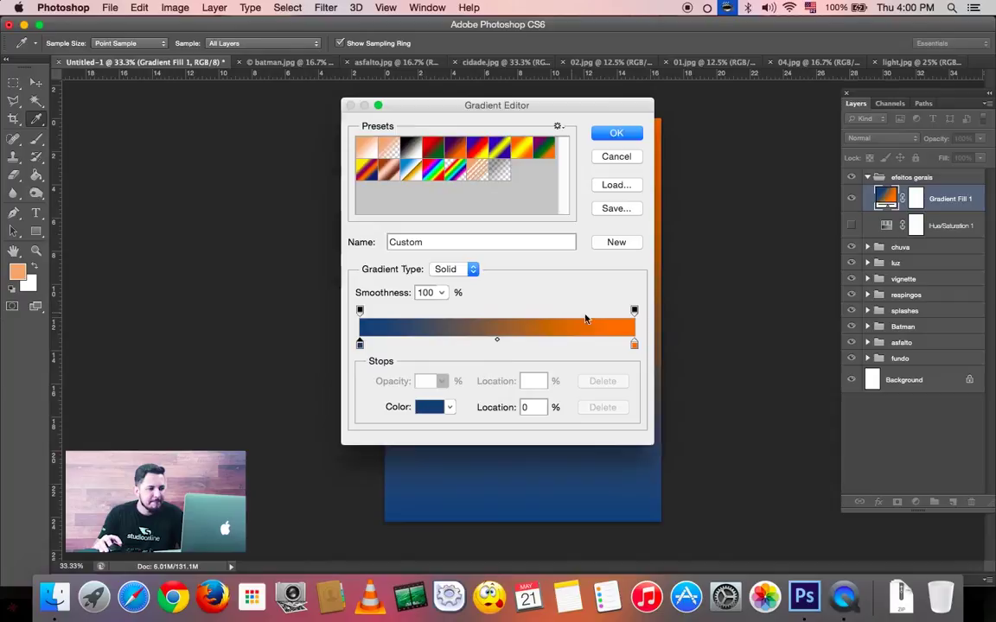
# Step: Make the gradient's end a lighter yellow-orange, reverse it, and apply the fill
pyautogui.doubleClick(634, 344)
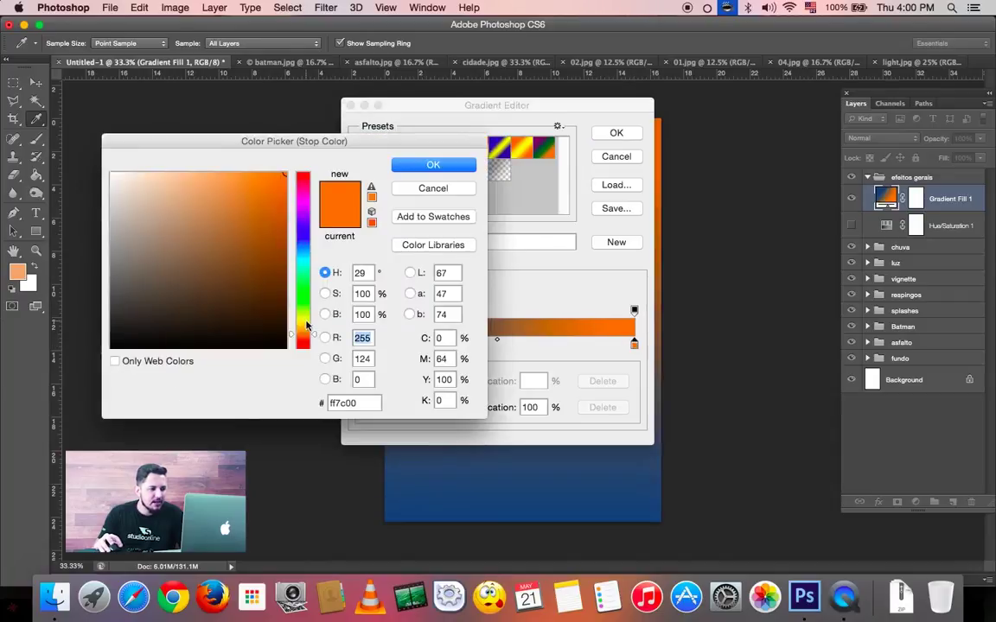
pyautogui.moveTo(307, 324); pyautogui.dragTo(313, 332)
pyautogui.moveTo(278, 182); pyautogui.dragTo(235, 163)
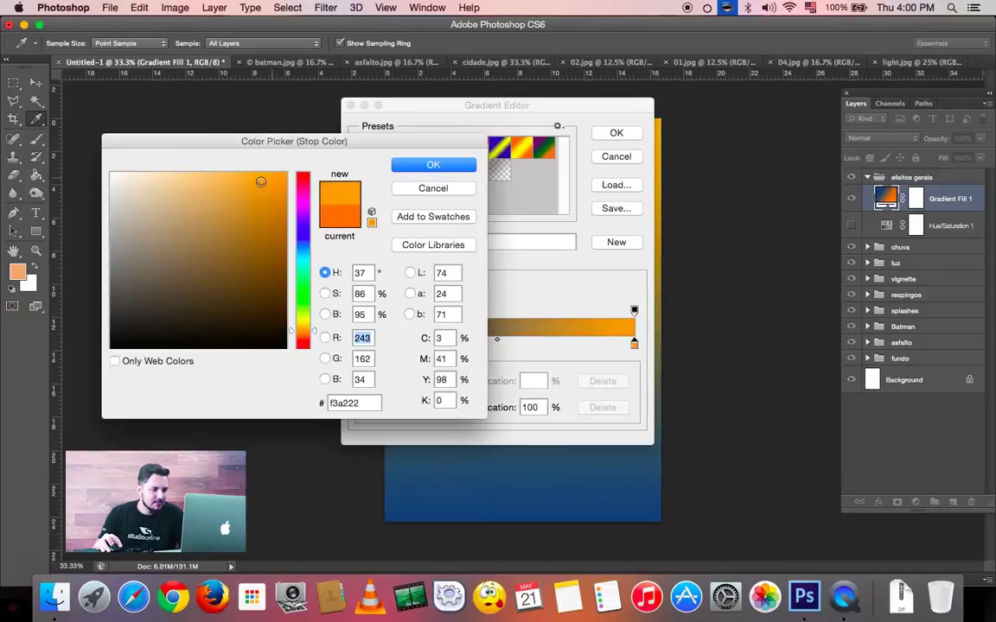
pyautogui.click(432, 165)
pyautogui.click(614, 134)
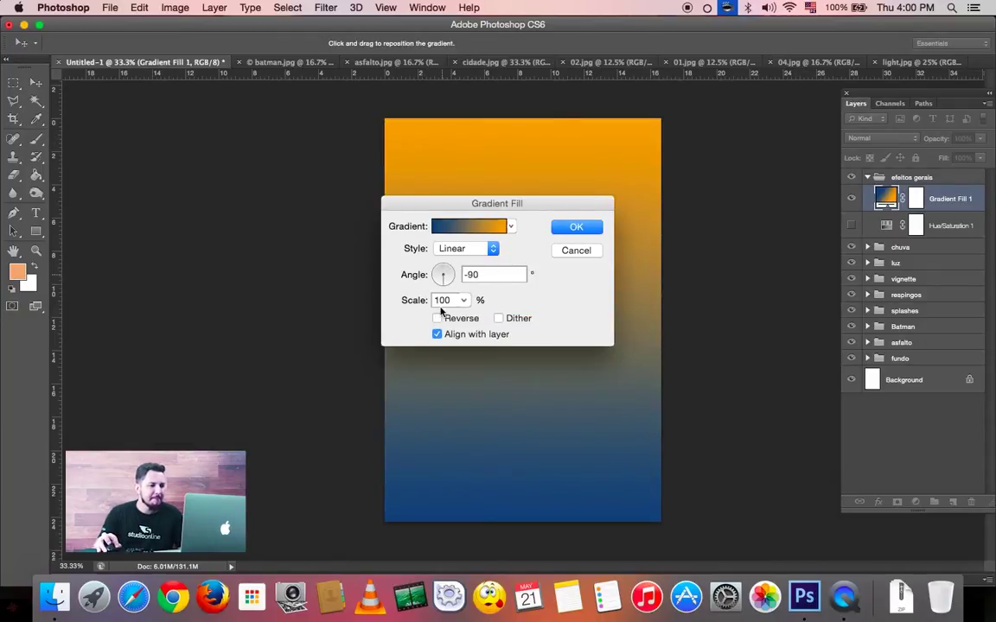
pyautogui.click(438, 318)
pyautogui.click(579, 228)
# Step: Set Gradient Fill 1 to Color blend mode at 52% opacity
pyautogui.click(881, 139)
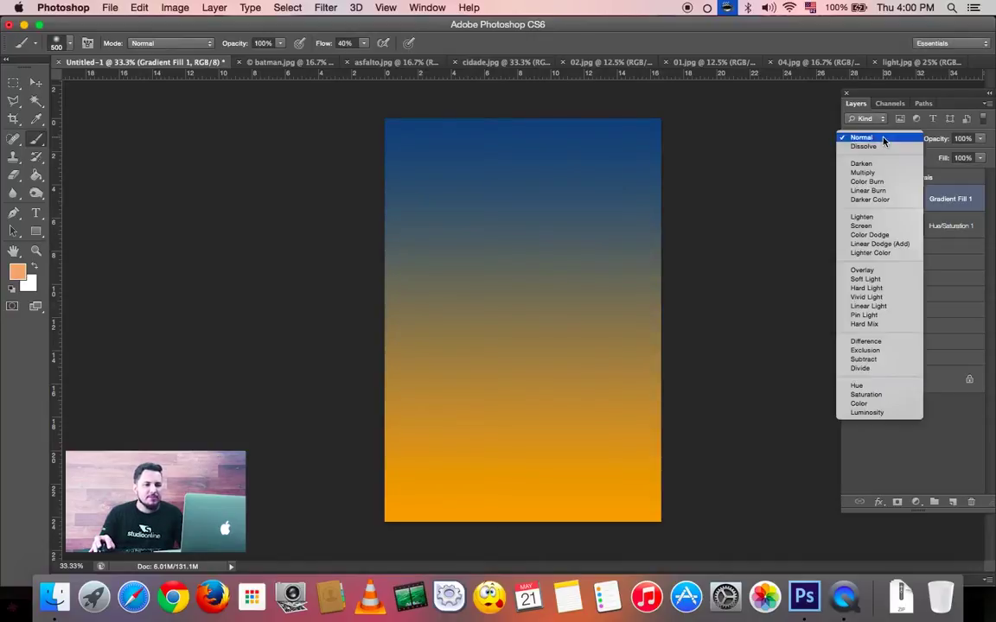
pyautogui.click(860, 403)
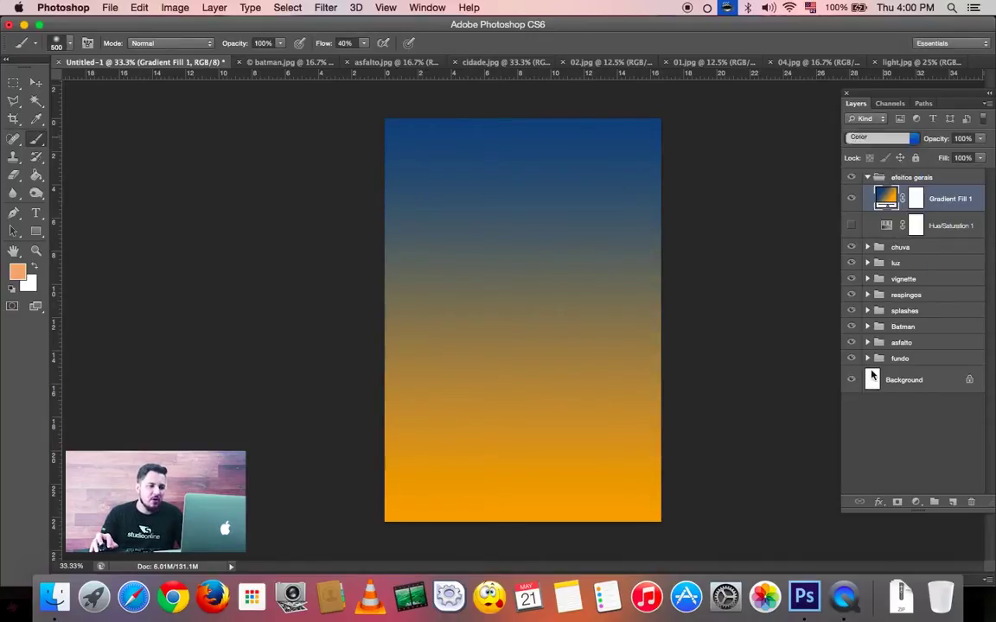
pyautogui.click(980, 139)
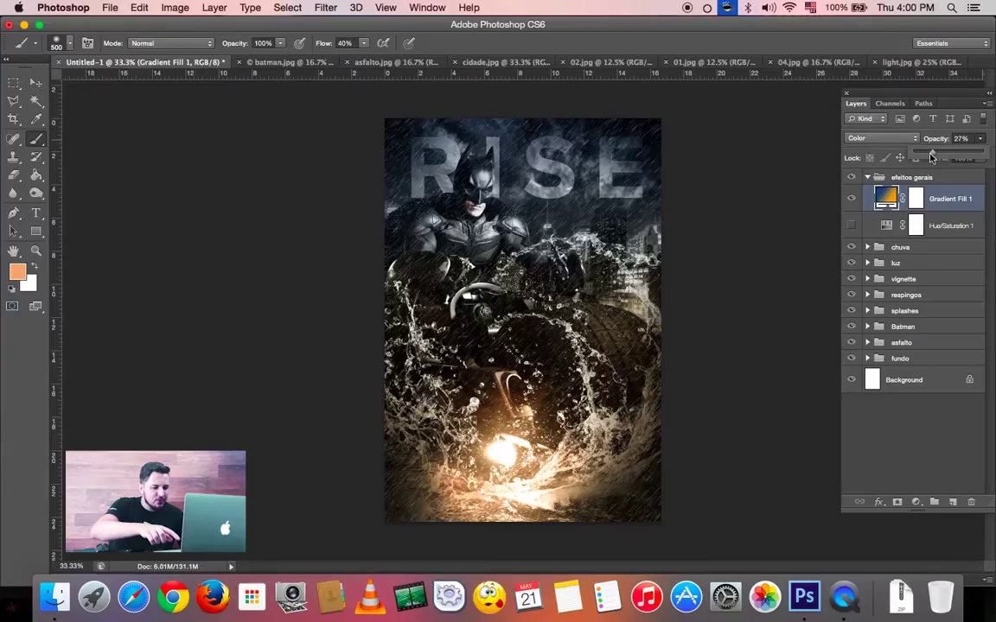
pyautogui.press('super+equal')
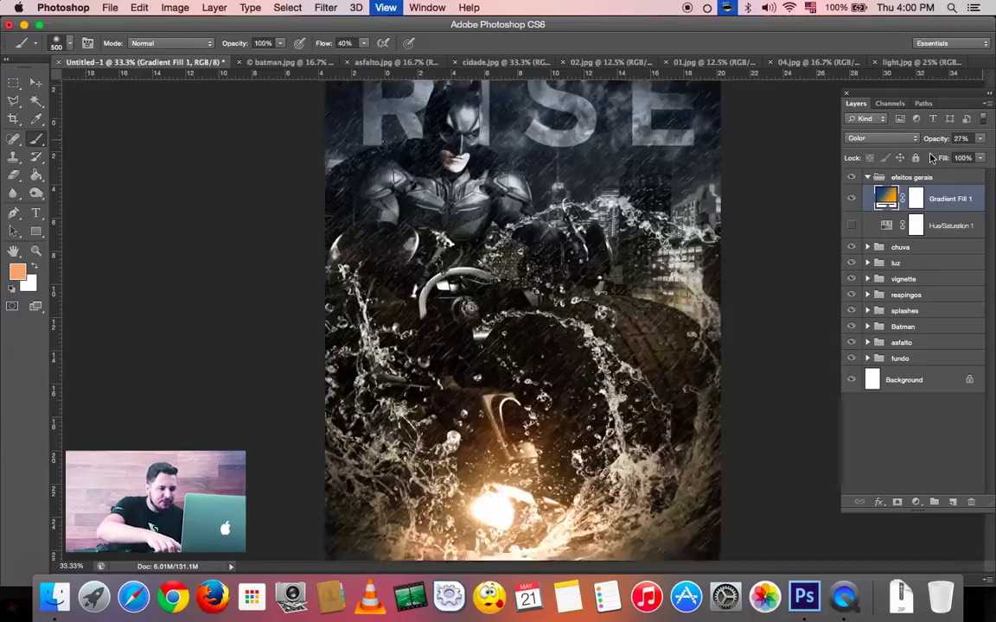
pyautogui.click(978, 142)
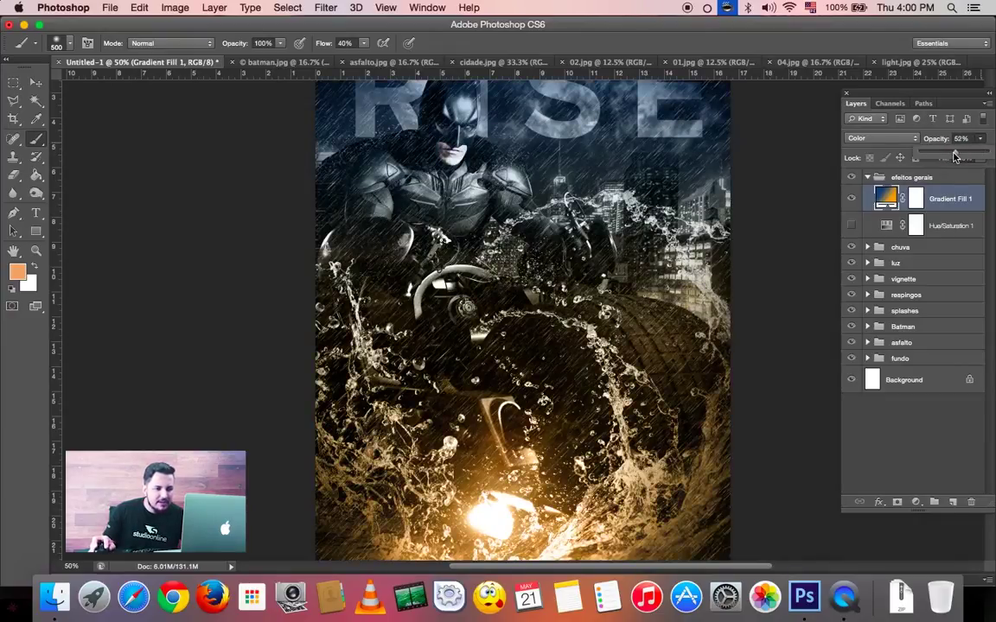
pyautogui.click(954, 157)
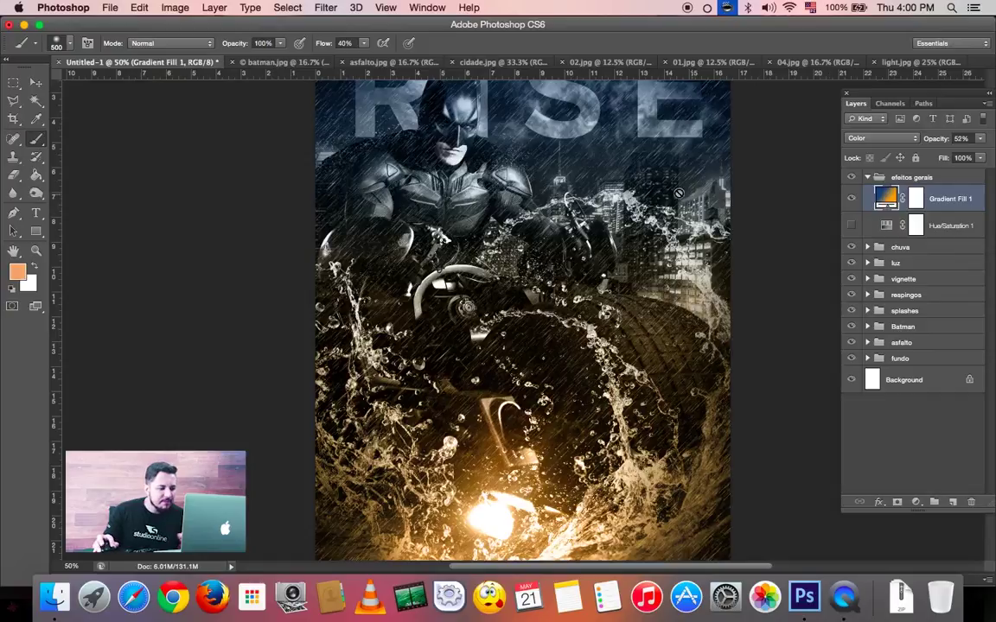
pyautogui.moveTo(578, 165); pyautogui.dragTo(574, 135)
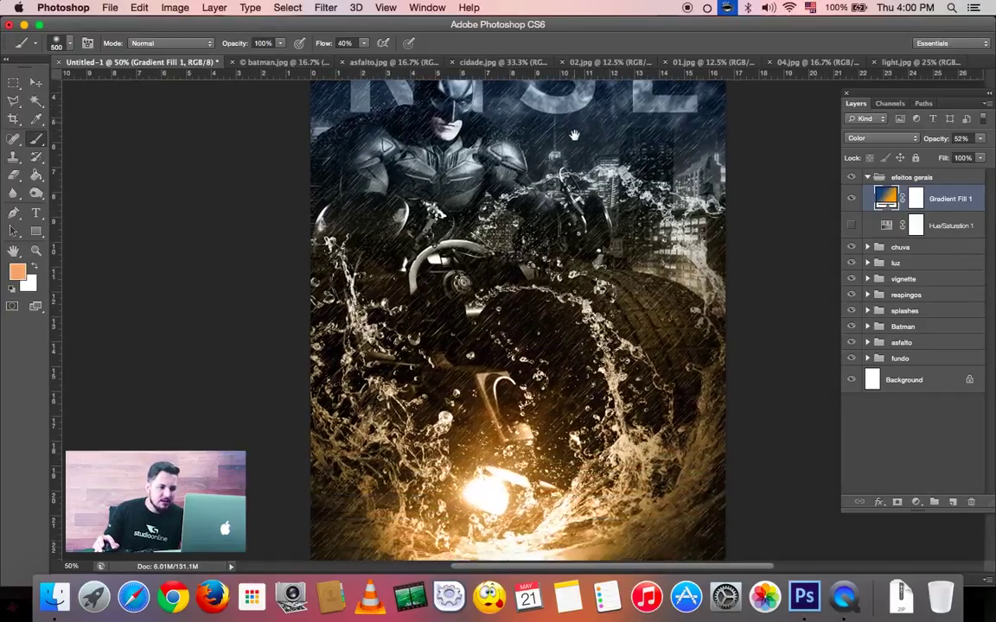
# Step: Hide Gradient Fill 1, re-enable Hue/Saturation 1, and collapse efeitos gerais
pyautogui.click(852, 200)
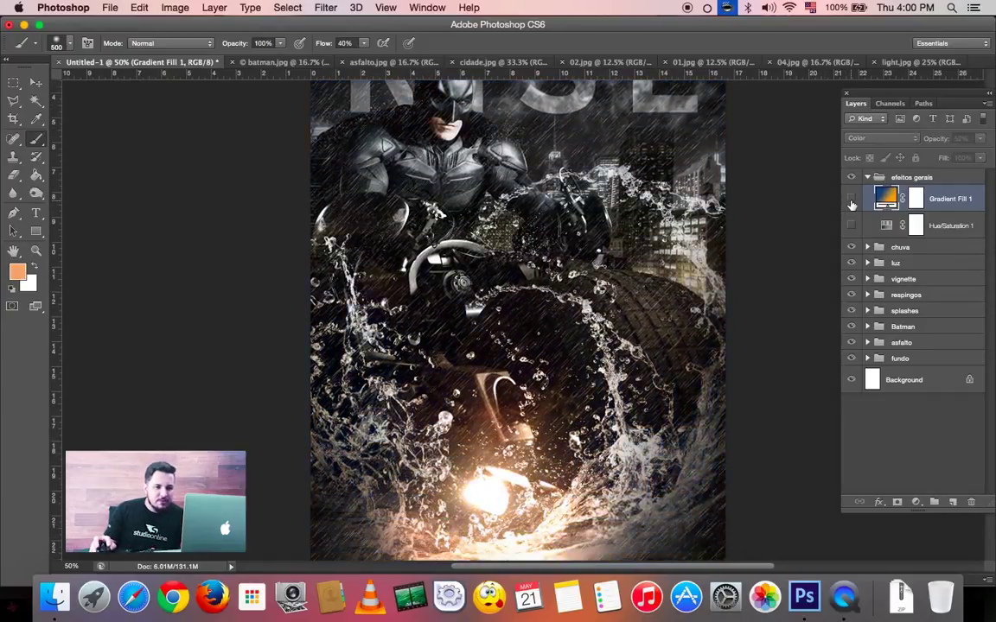
pyautogui.click(853, 227)
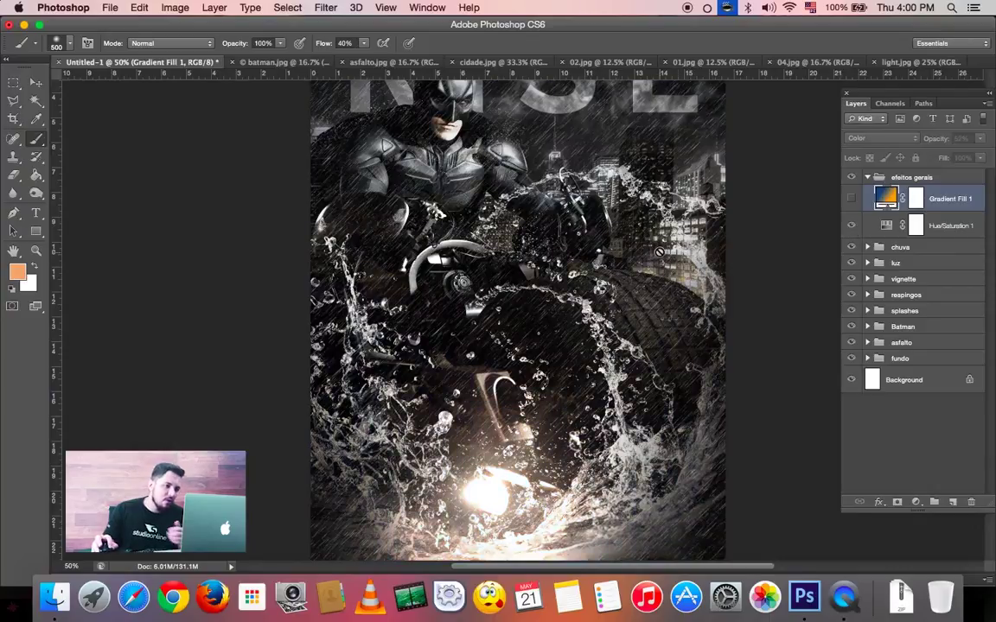
pyautogui.click(867, 177)
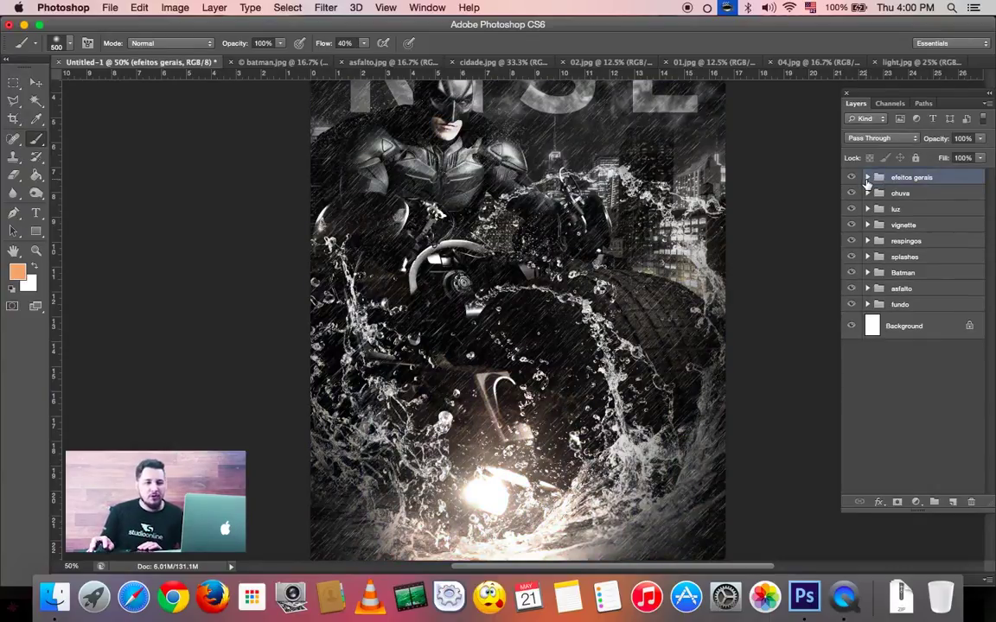
# Step: Select Layer 9 in the Batman group, then open explode.png and copy the shards image
pyautogui.click(868, 256)
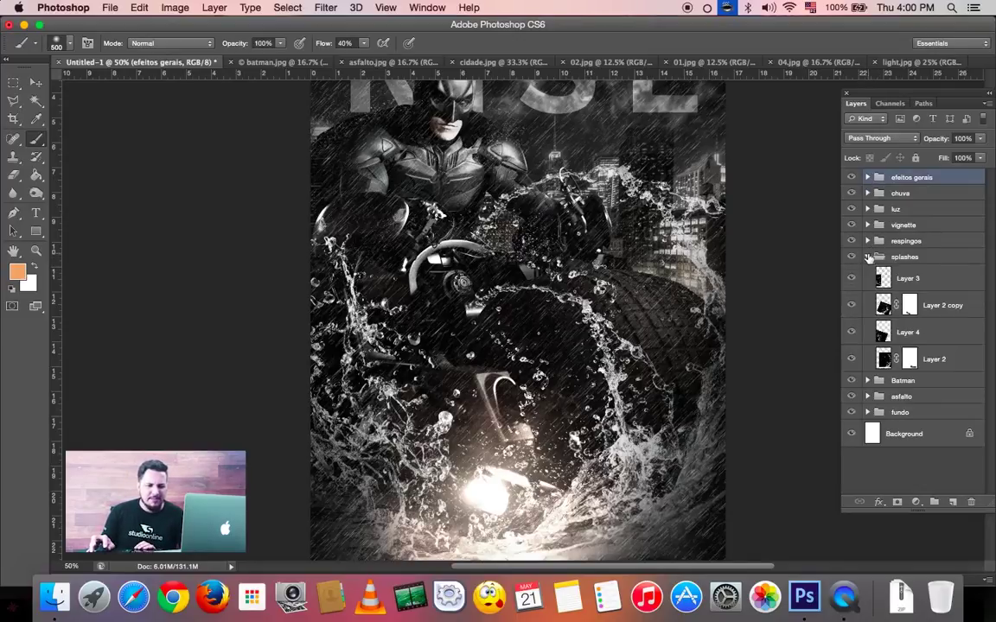
pyautogui.click(868, 257)
pyautogui.click(902, 272)
pyautogui.click(868, 272)
pyautogui.click(907, 294)
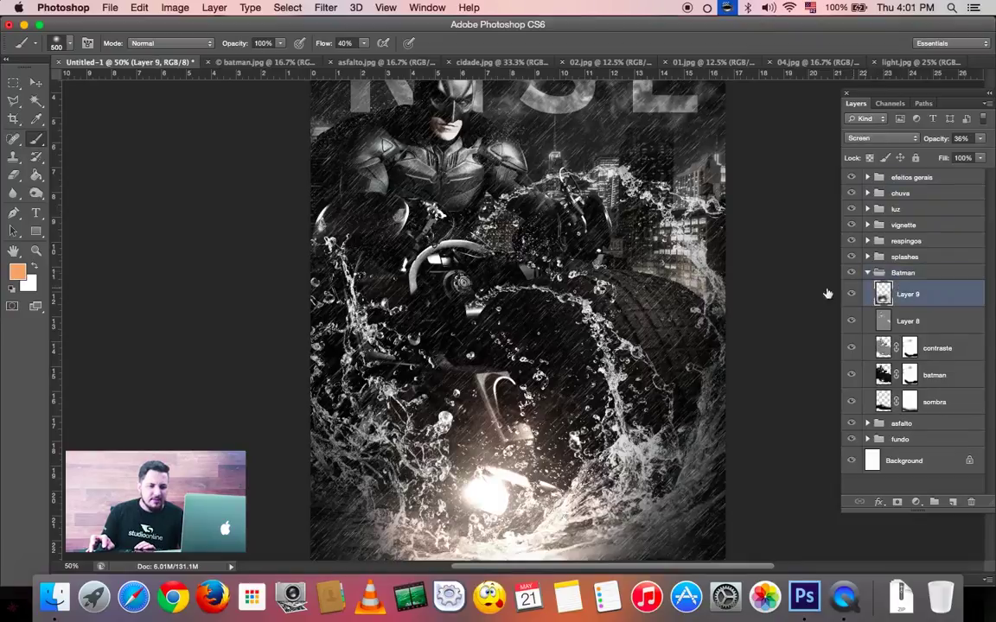
pyautogui.press('super+o')
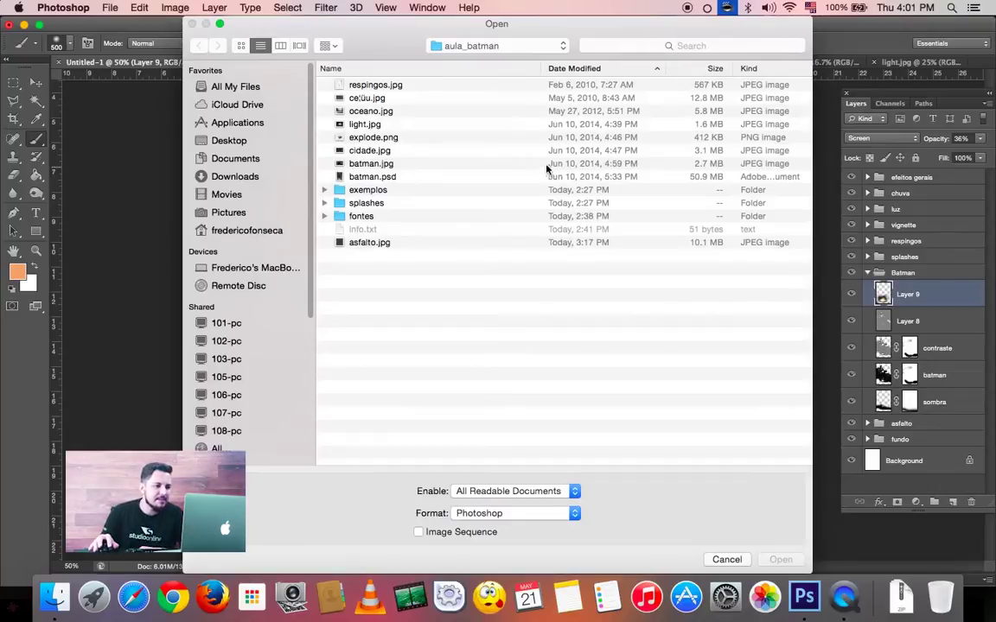
pyautogui.click(389, 139)
pyautogui.doubleClick(389, 143)
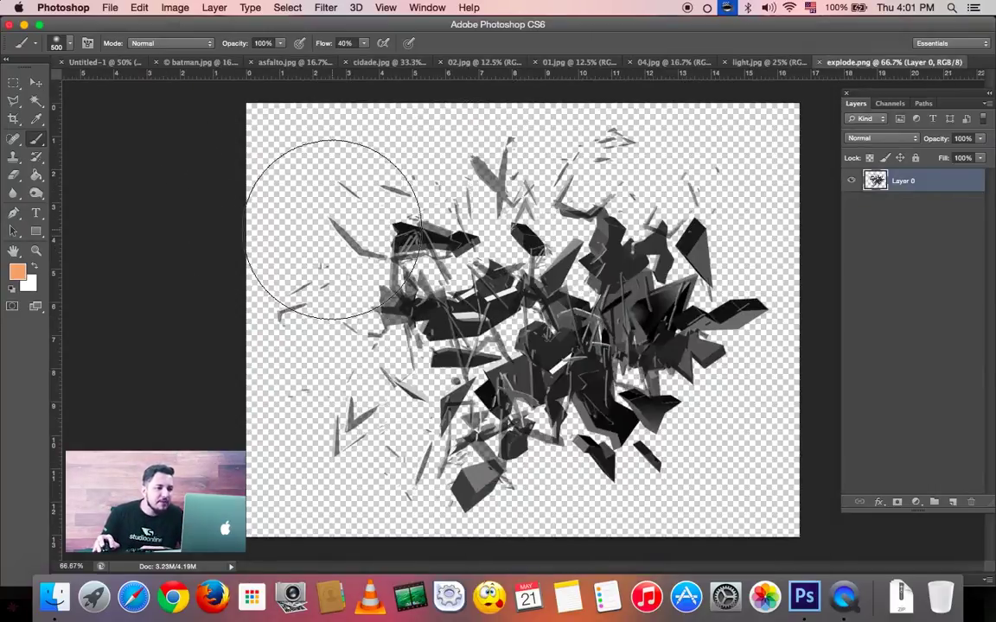
pyautogui.hotkey('ctrl', 'c')
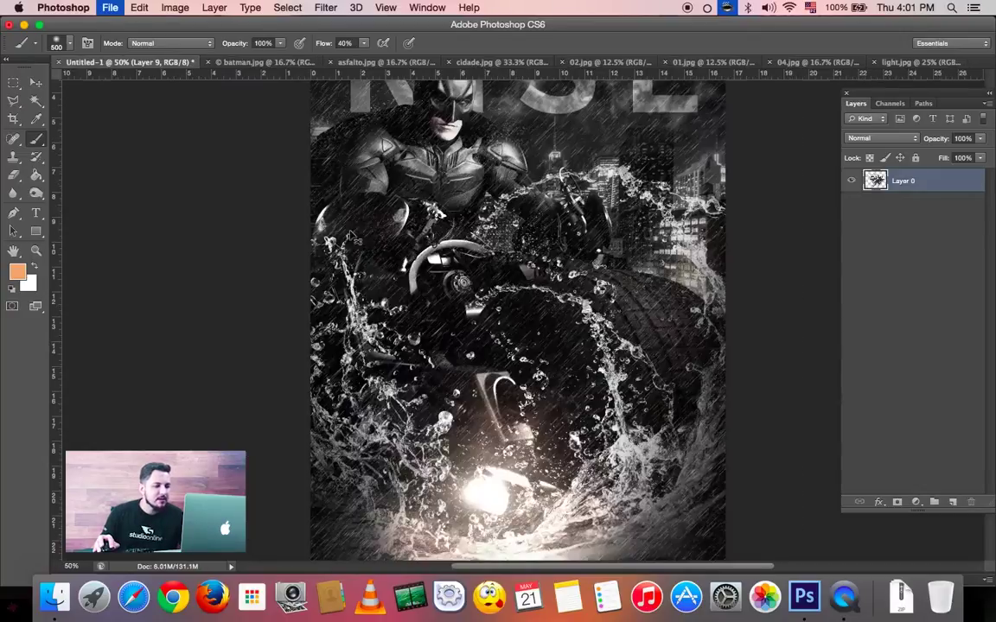
pyautogui.hotkey('ctrl', 'Tab')
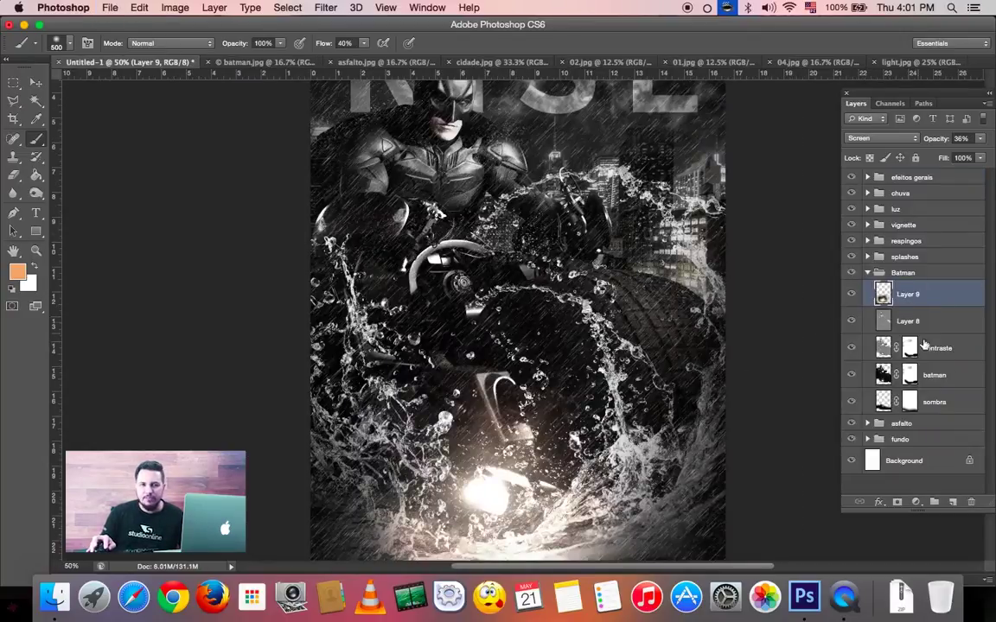
# Step: Paste the shards as a new layer above contraste and shift them up-left
pyautogui.click(938, 350)
pyautogui.moveTo(455, 205); pyautogui.dragTo(566, 287)
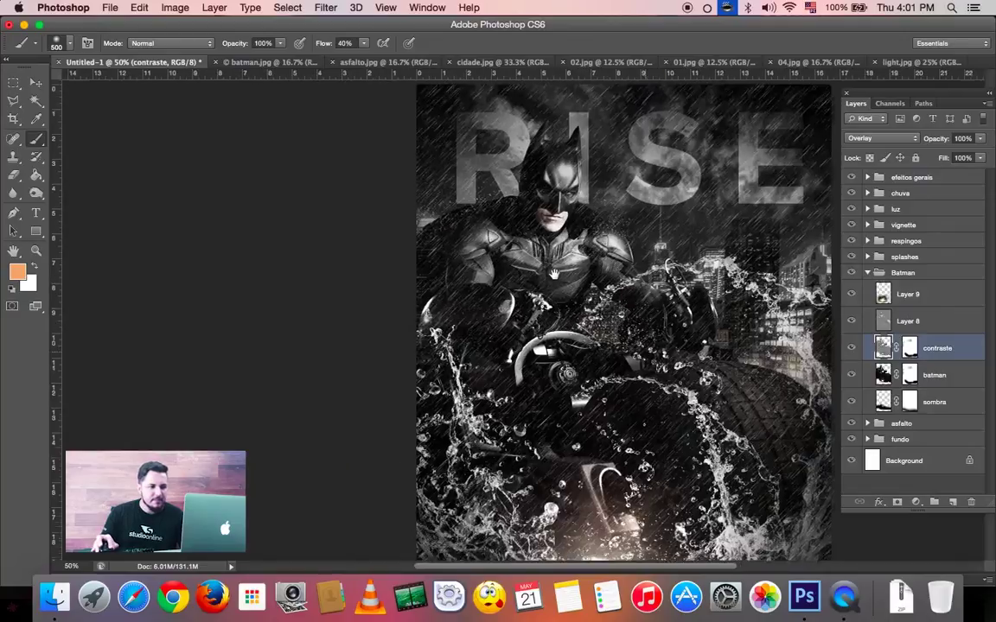
pyautogui.hotkey('ctrl', 'v')
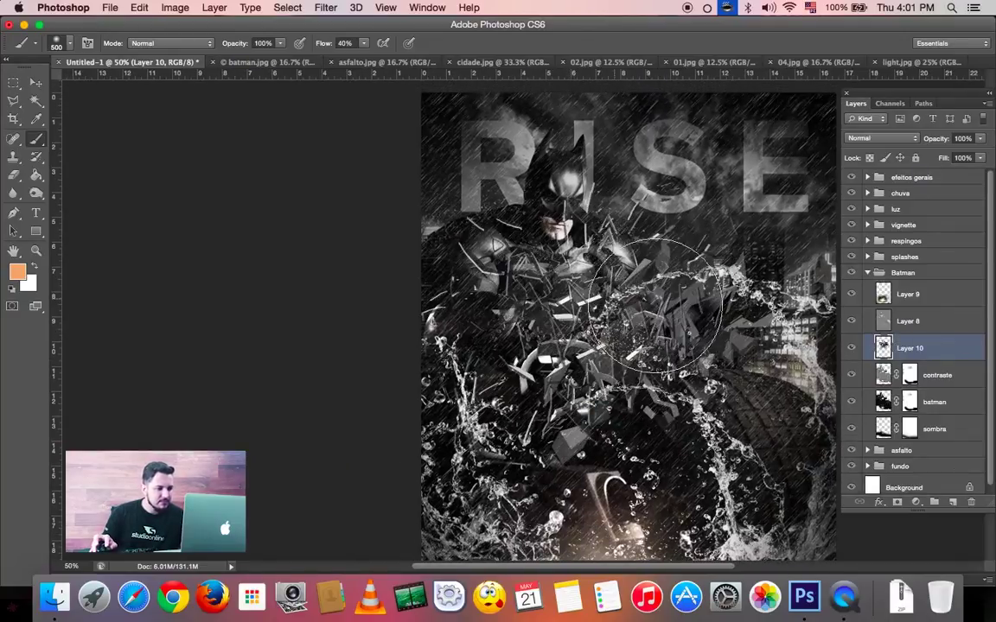
pyautogui.press('v')
pyautogui.moveTo(646, 297); pyautogui.dragTo(586, 279)
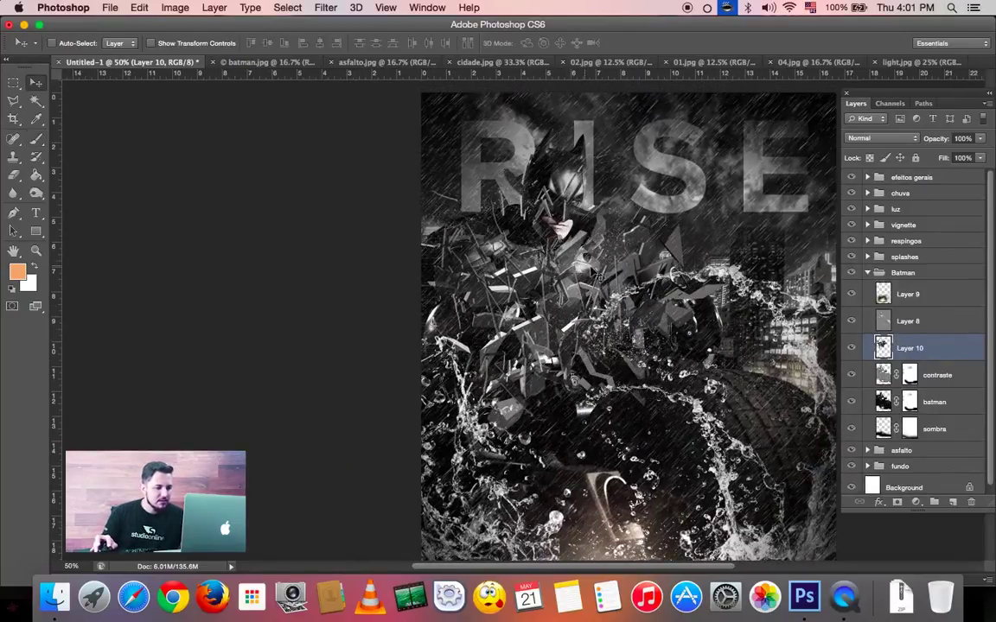
# Step: Scale the shards to about half size beside Batman's head and view at 100%
pyautogui.hotkey('ctrl', 't')
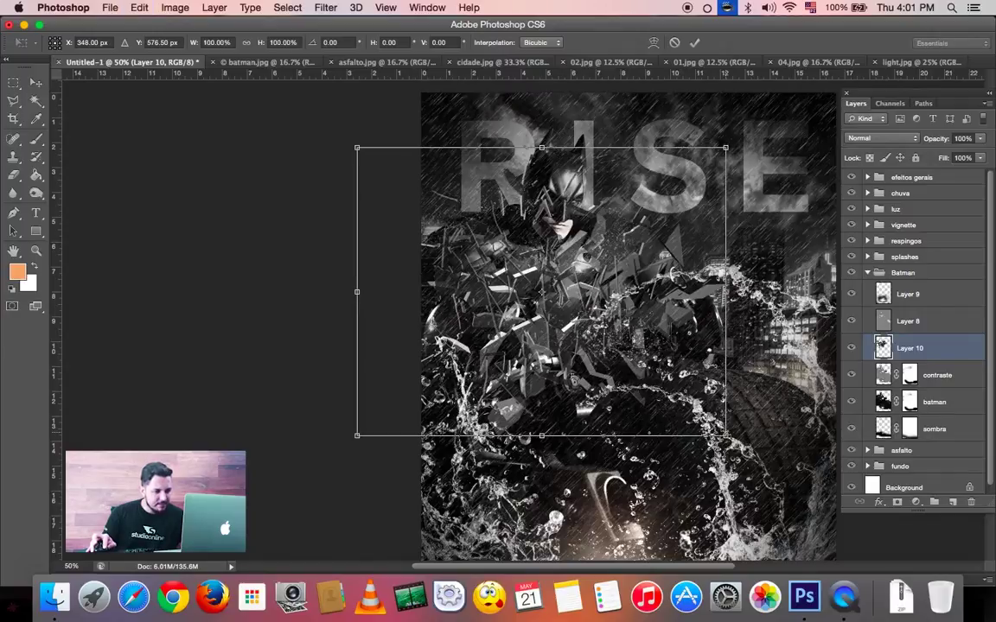
pyautogui.moveTo(725, 436); pyautogui.dragTo(546, 295)
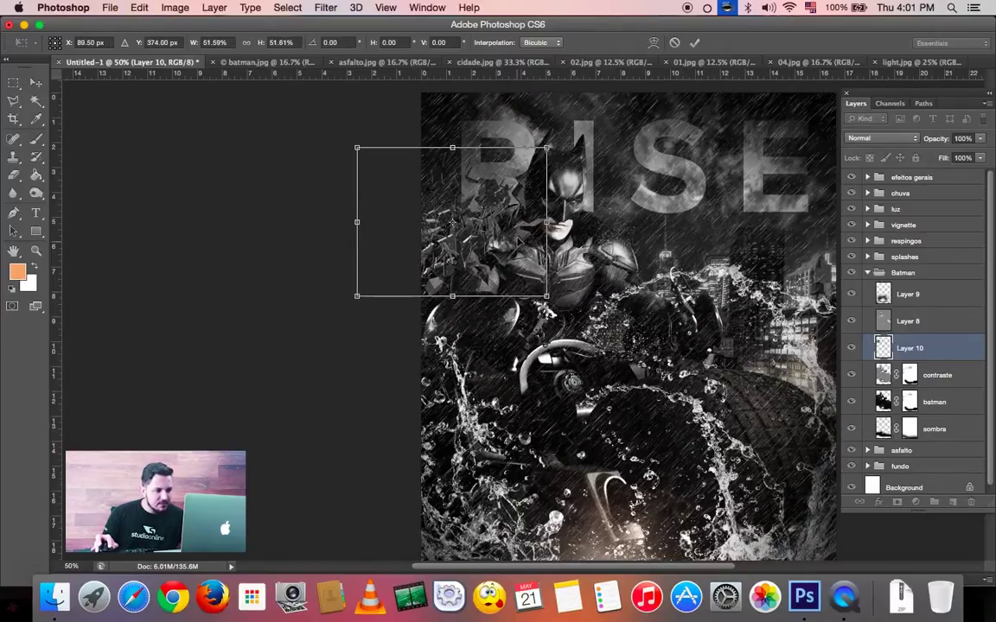
pyautogui.moveTo(514, 246); pyautogui.dragTo(527, 226)
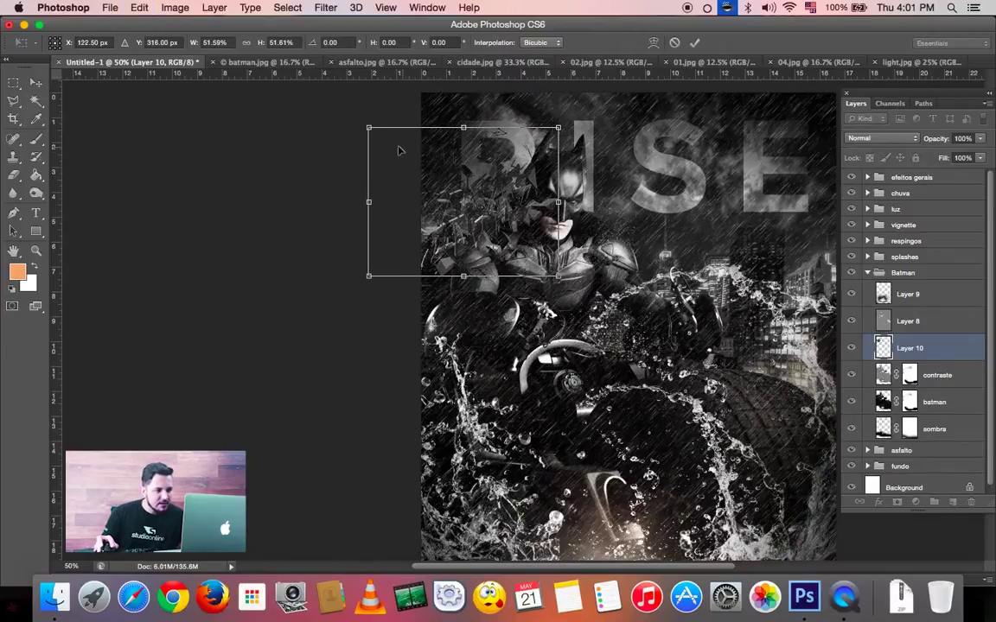
pyautogui.press('Return')
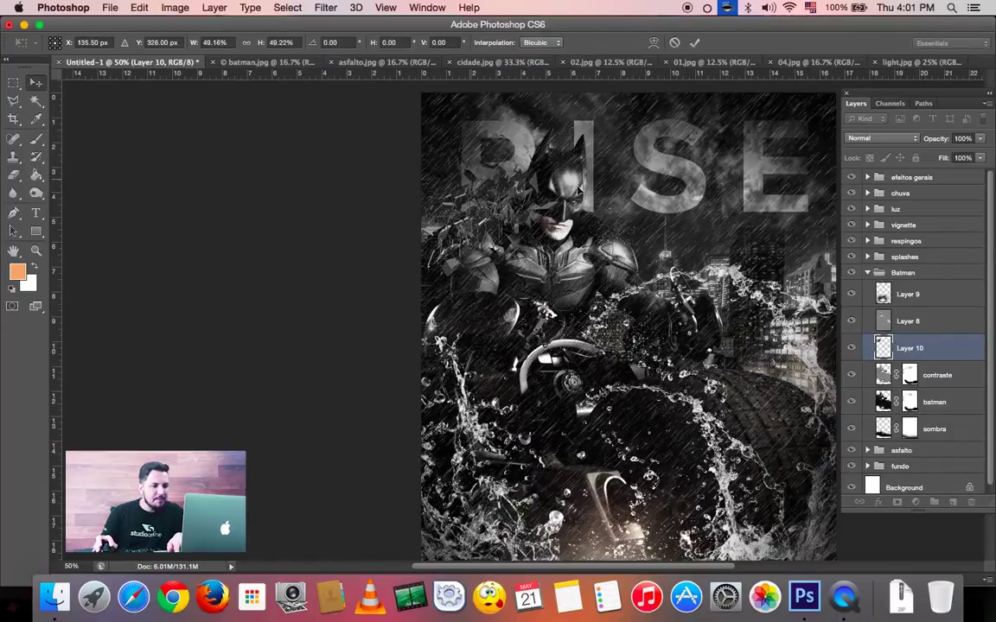
pyautogui.press('super+plus')
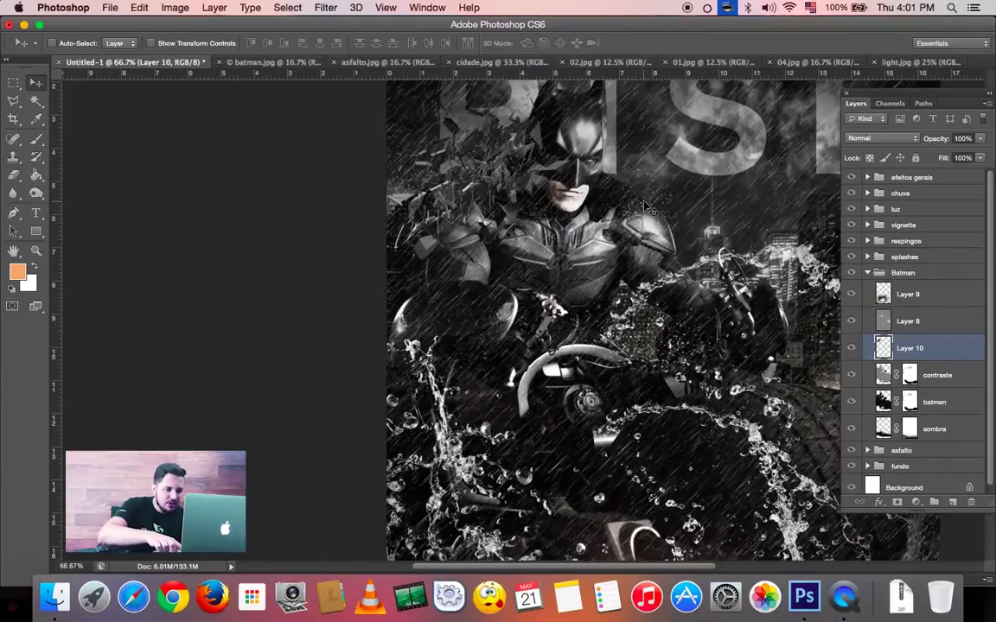
pyautogui.press('super+plus')
pyautogui.scroll(5, 626, 230)
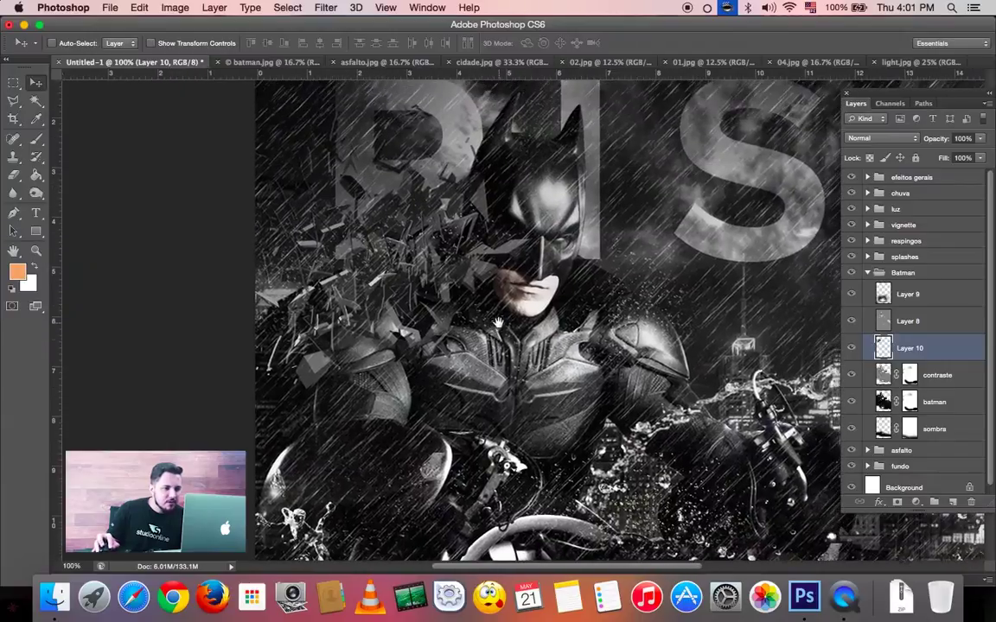
pyautogui.moveTo(393, 257); pyautogui.dragTo(396, 253)
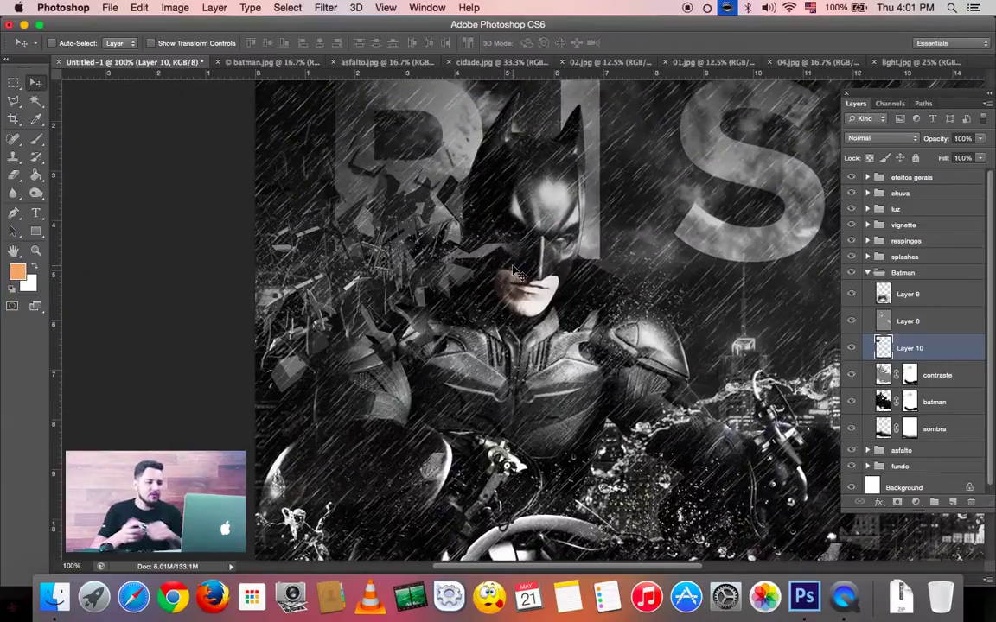
pyautogui.press('super+l')
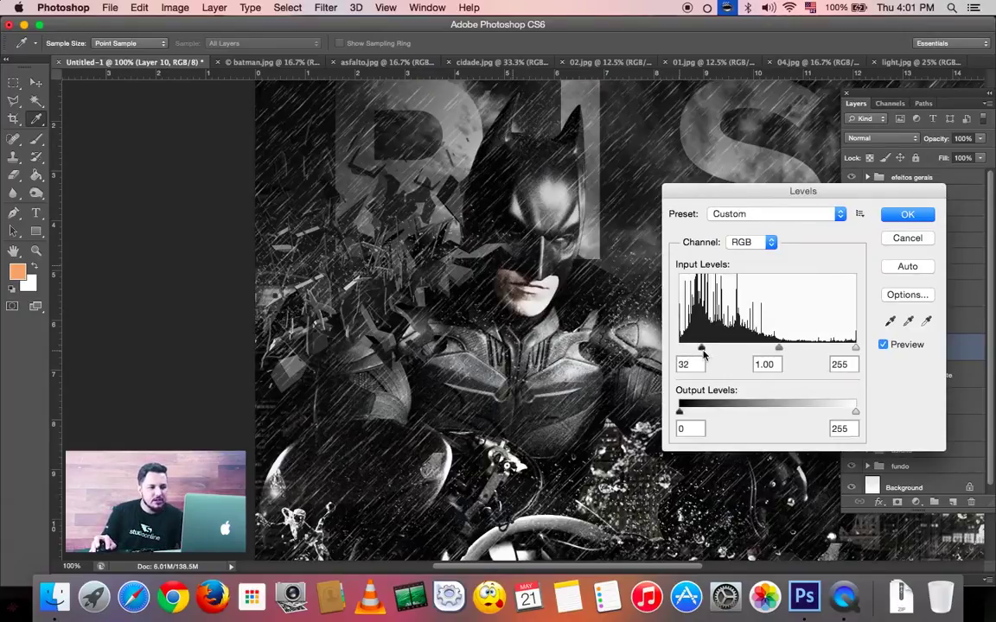
# Step: Darken the shards with Levels shadow input 32 and add a mask to Layer 10
pyautogui.moveTo(703, 353); pyautogui.dragTo(701, 356)
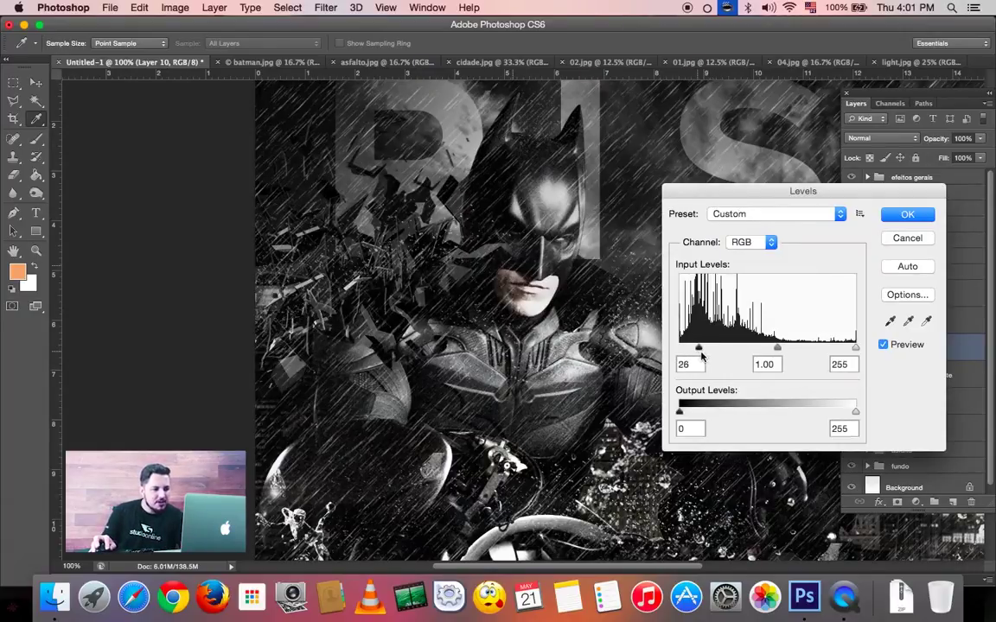
pyautogui.click(906, 214)
pyautogui.click(896, 502)
pyautogui.press('d')
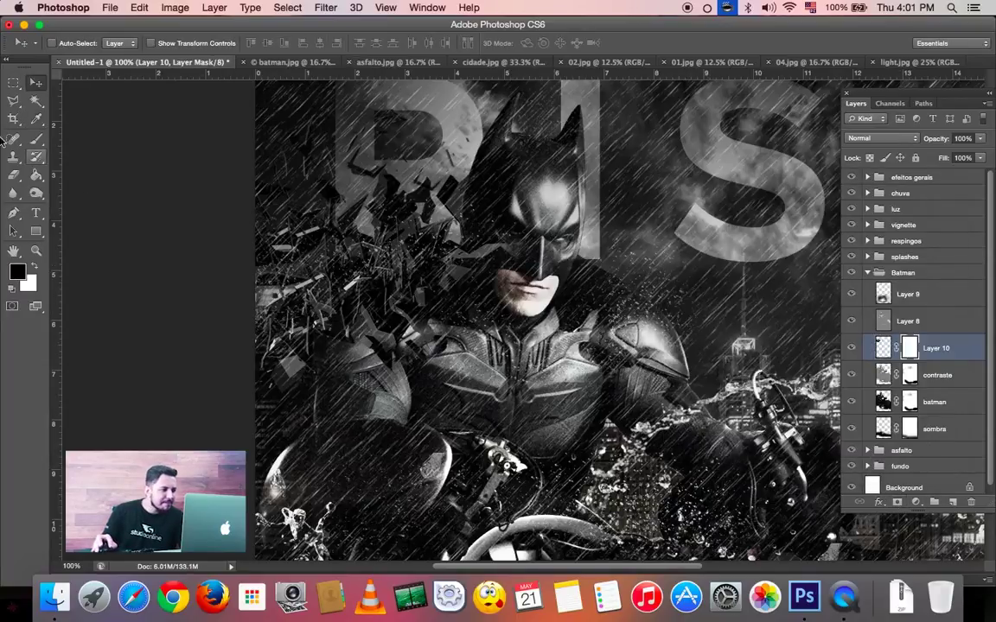
# Step: Mask shards off Batman's shoulder with a 175px brush, then Alt-drag a copy toward the S
pyautogui.click(36, 139)
pyautogui.press('[')
pyautogui.press('[')
pyautogui.press('[')
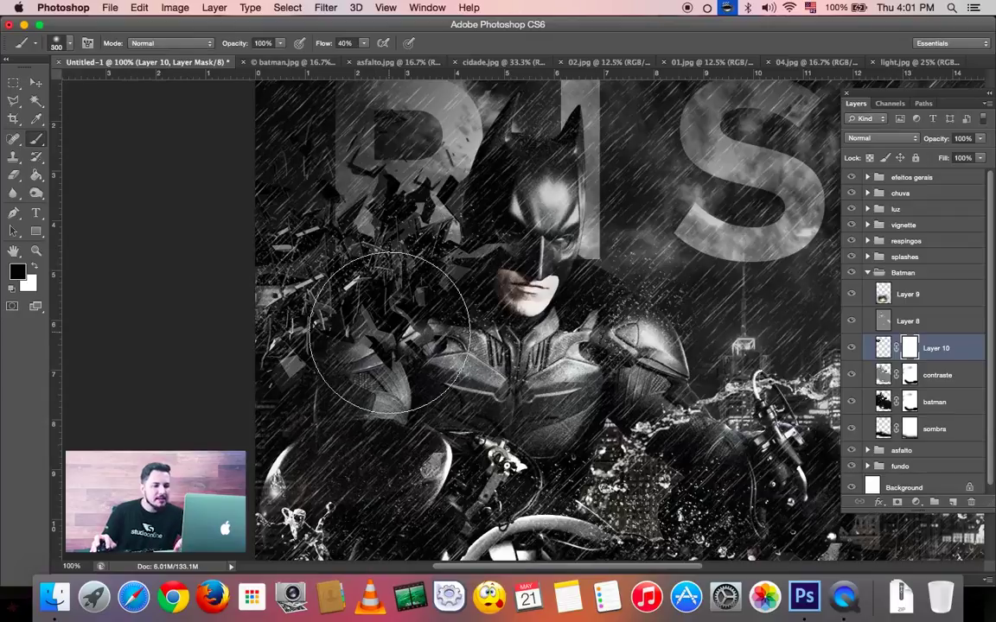
pyautogui.press('[')
pyautogui.press('[')
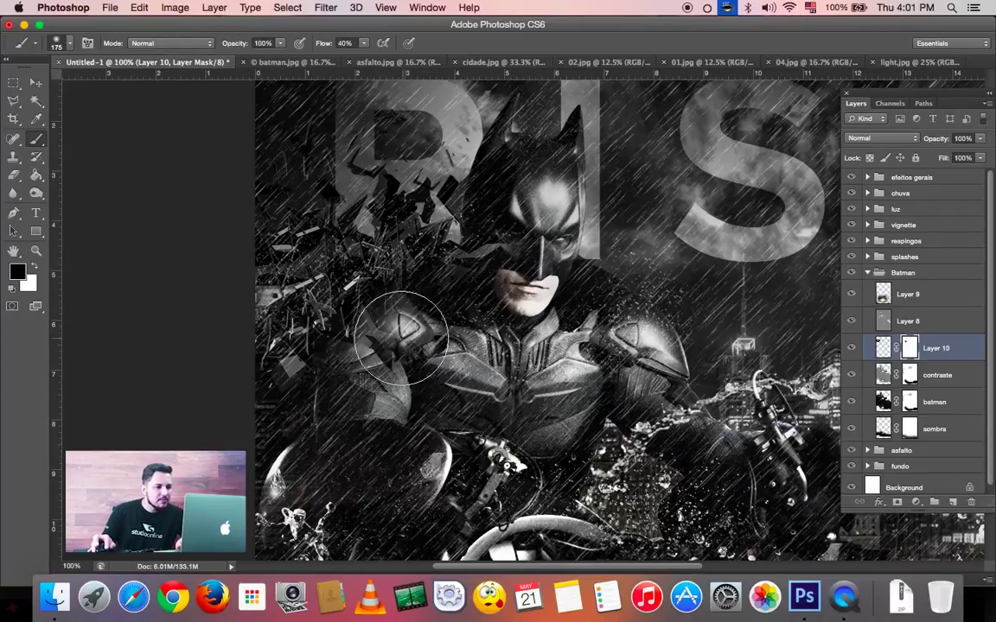
pyautogui.moveTo(402, 186); pyautogui.dragTo(471, 164)
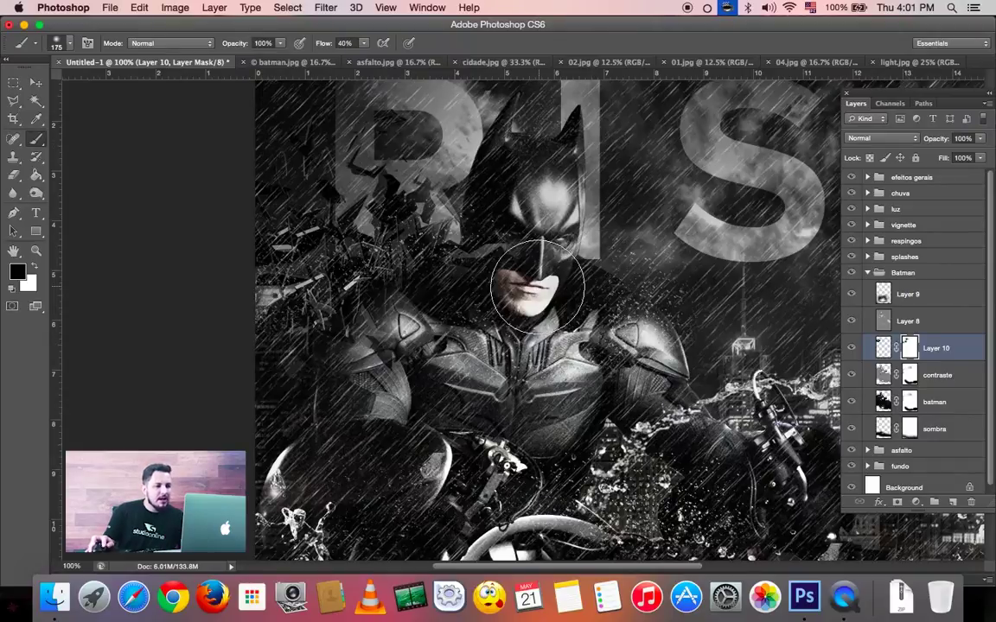
pyautogui.press('v')
pyautogui.moveTo(391, 251); pyautogui.dragTo(724, 275)
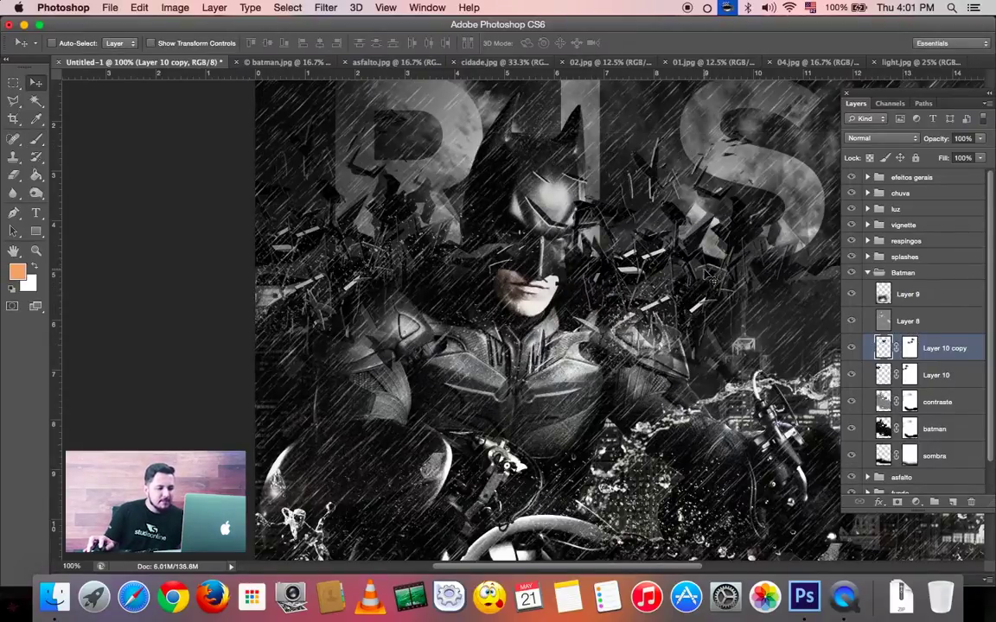
# Step: Scale the duplicated shards down to about 61%
pyautogui.hotkey('ctrl', 't')
pyautogui.moveTo(488, 132)
pyautogui.mouseDown()
pyautogui.moveTo(622, 242)
pyautogui.moveTo(616, 251)
pyautogui.mouseUp()
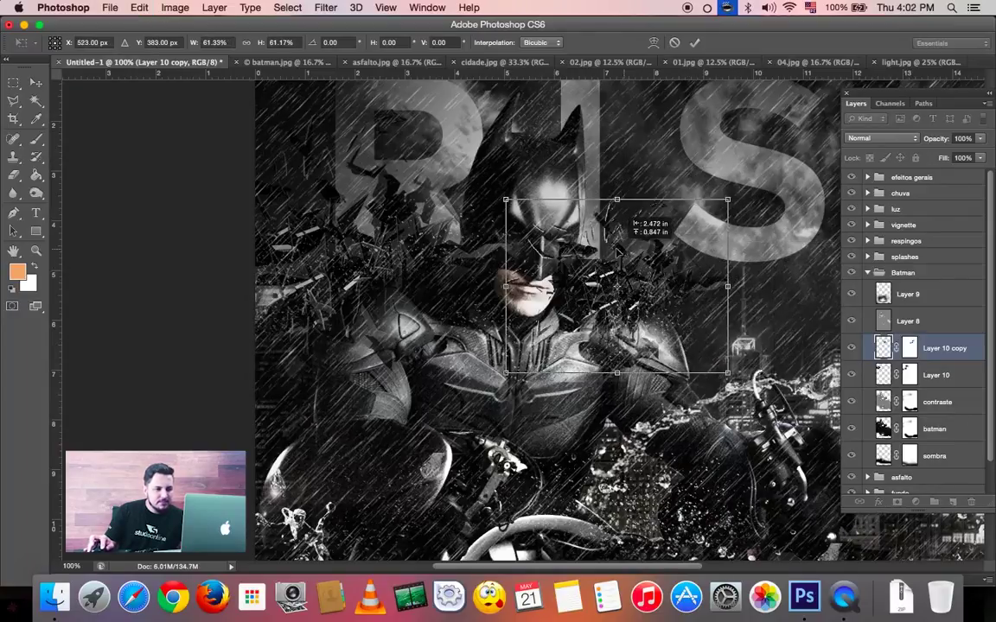
pyautogui.press('Return')
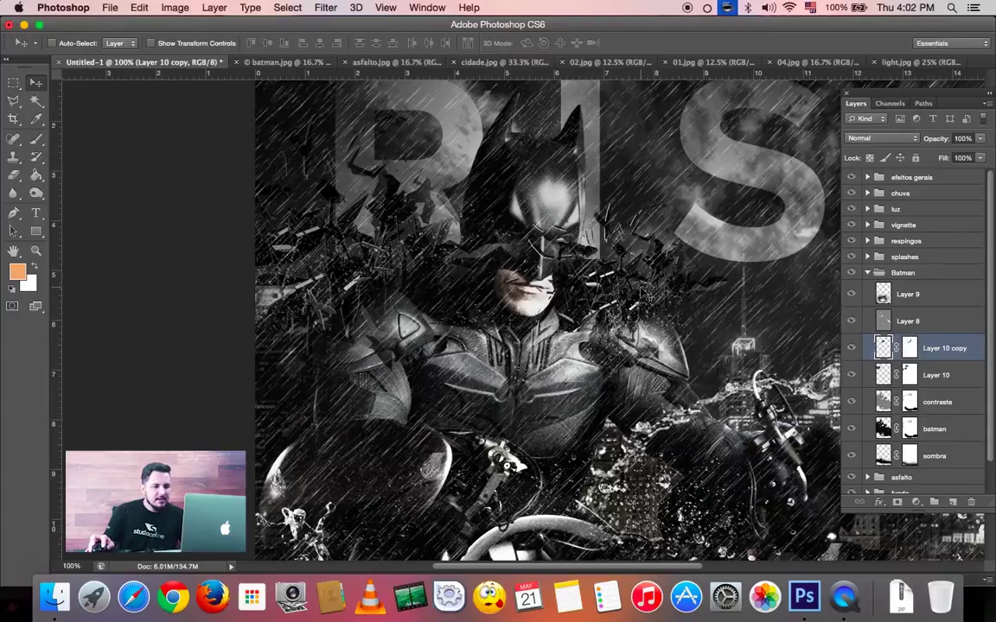
# Step: Cancel the accidental Print Settings and undo, restoring Layer 10 above contraste
pyautogui.press('b')
pyautogui.click(910, 348)
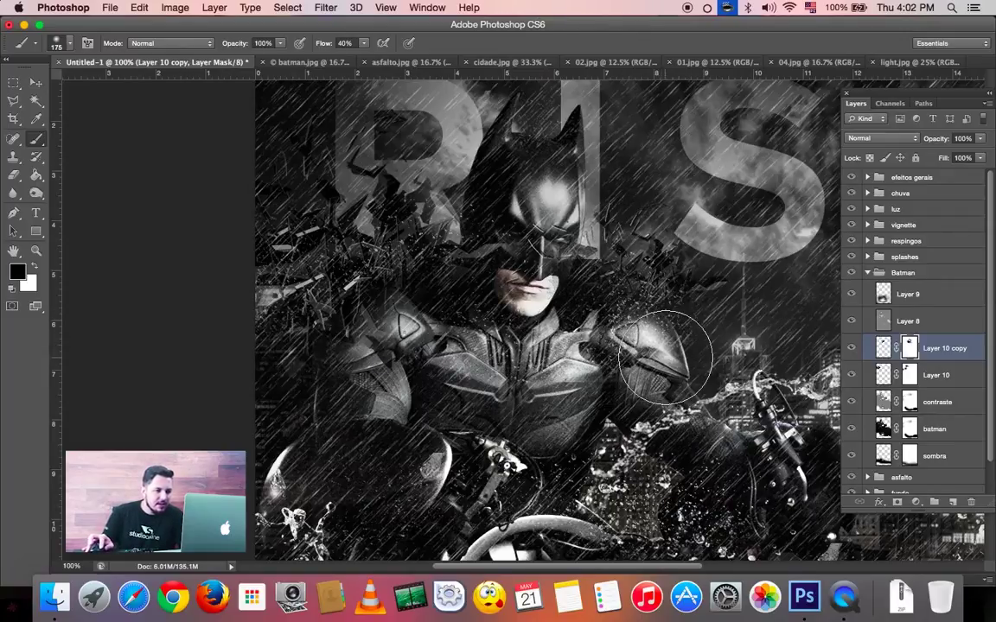
pyautogui.click(909, 375)
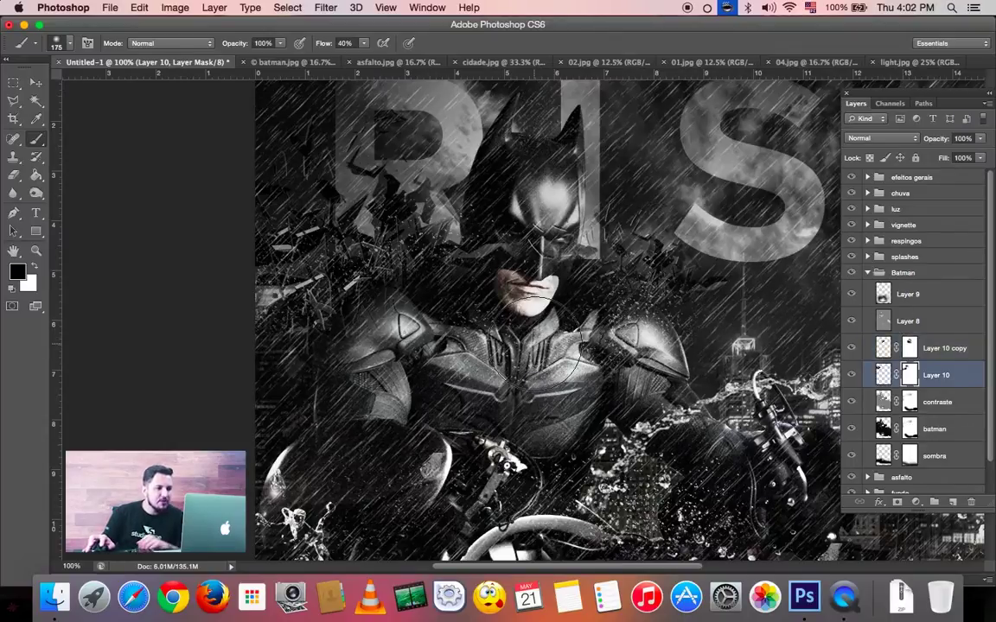
pyautogui.press('super+bracketleft')
pyautogui.press('super+p')
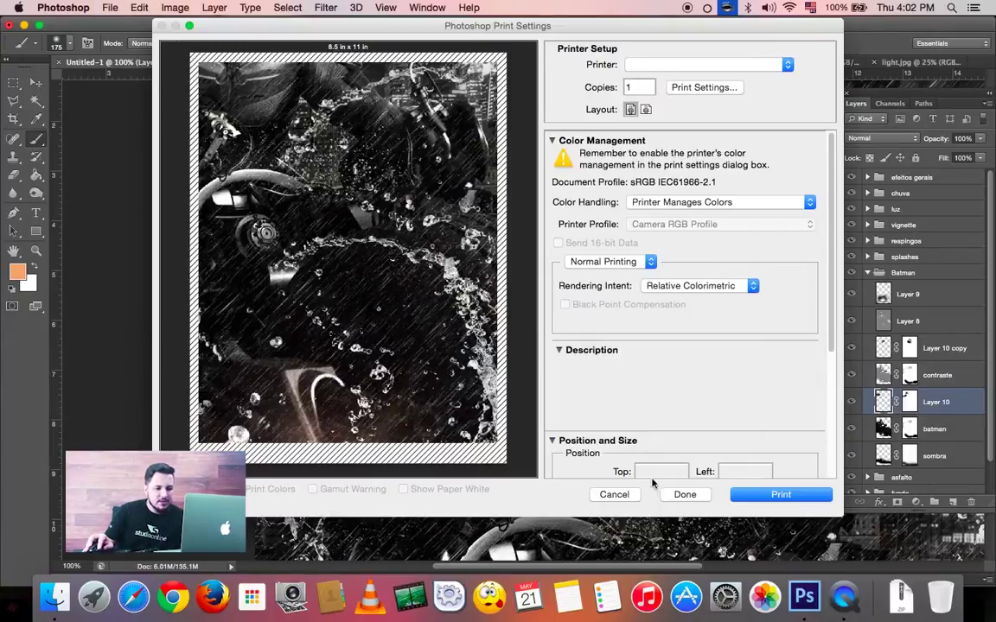
pyautogui.click(613, 495)
pyautogui.press('super+z')
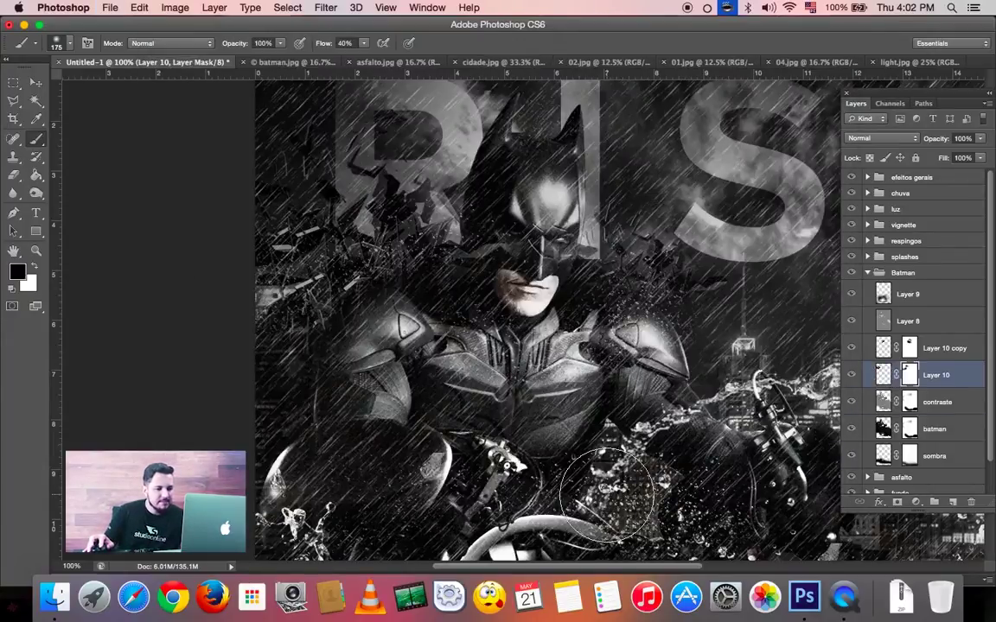
# Step: Paint black on Layer 10's mask over the over-bright left shoulder
pyautogui.hotkey('alt', ']')
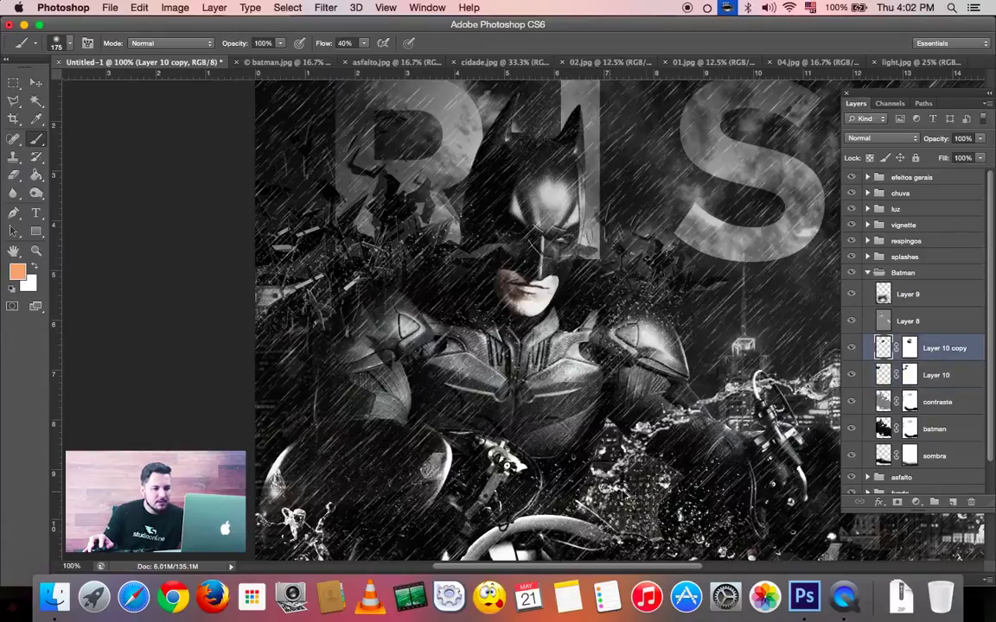
pyautogui.click(910, 348)
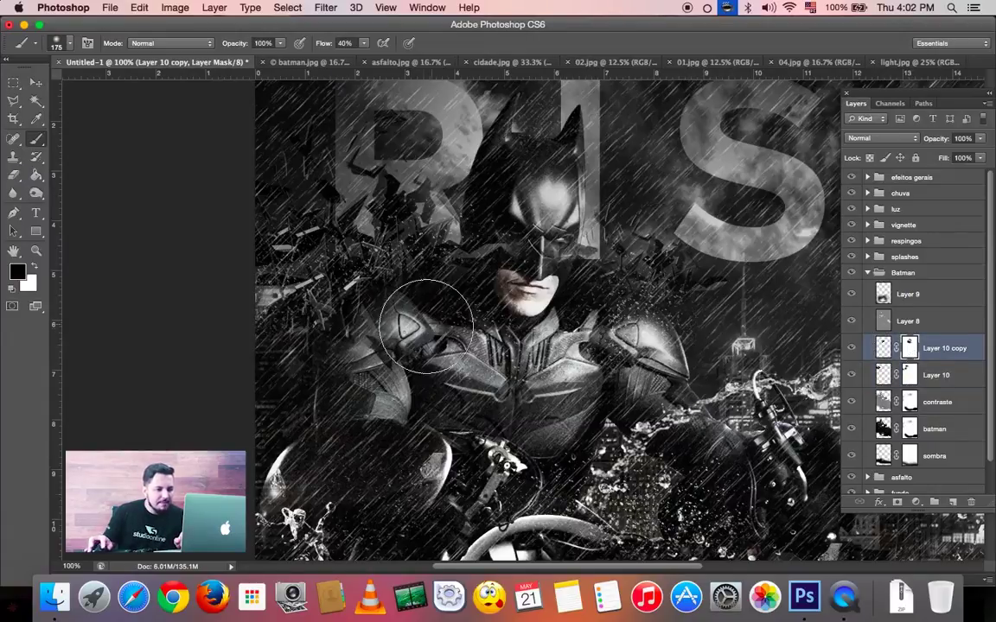
pyautogui.click(910, 375)
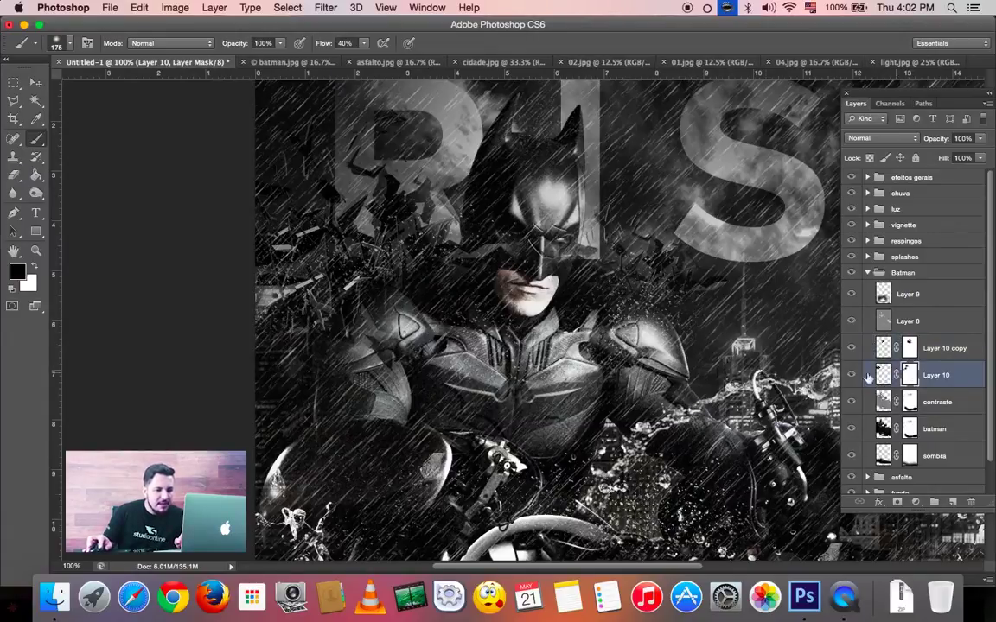
pyautogui.moveTo(387, 332); pyautogui.dragTo(563, 321)
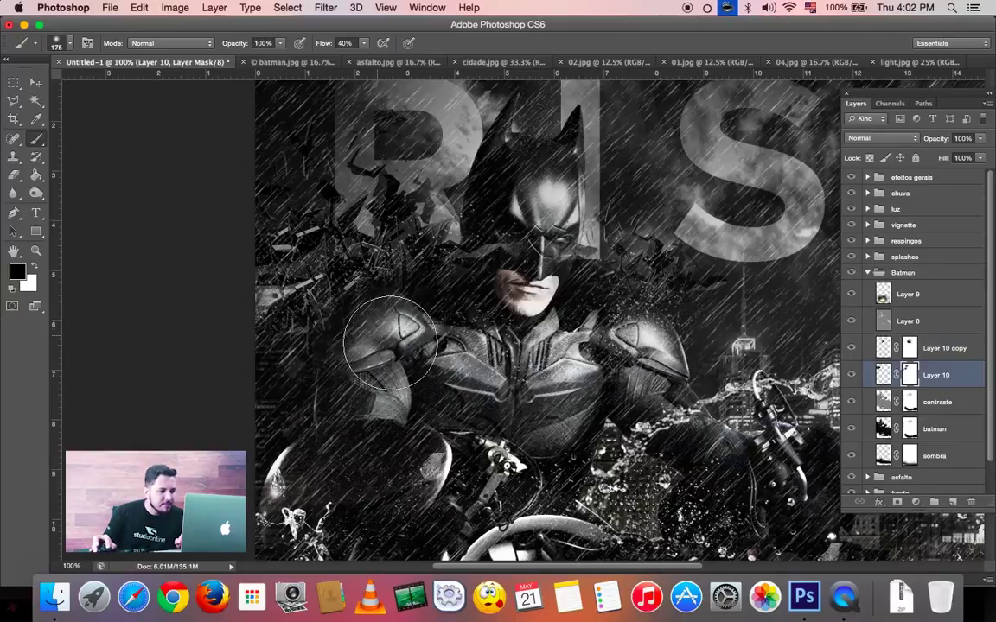
# Step: Zoom the poster to 50% and toggle Layer 10 copy to compare its effect
pyautogui.press('super+minus')
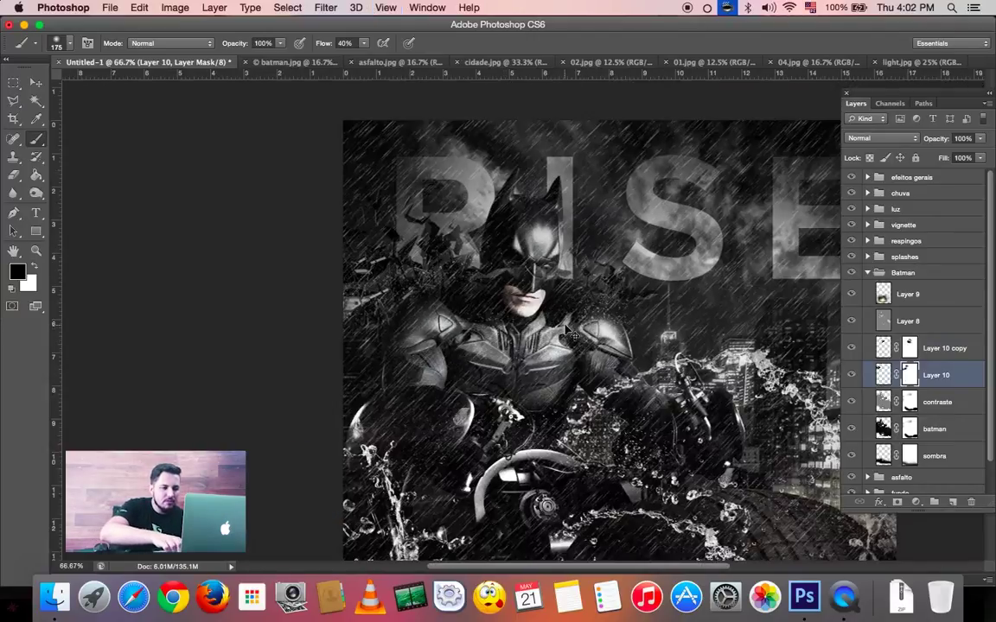
pyautogui.press('super+minus')
pyautogui.press('super+minus')
pyautogui.press('super+plus')
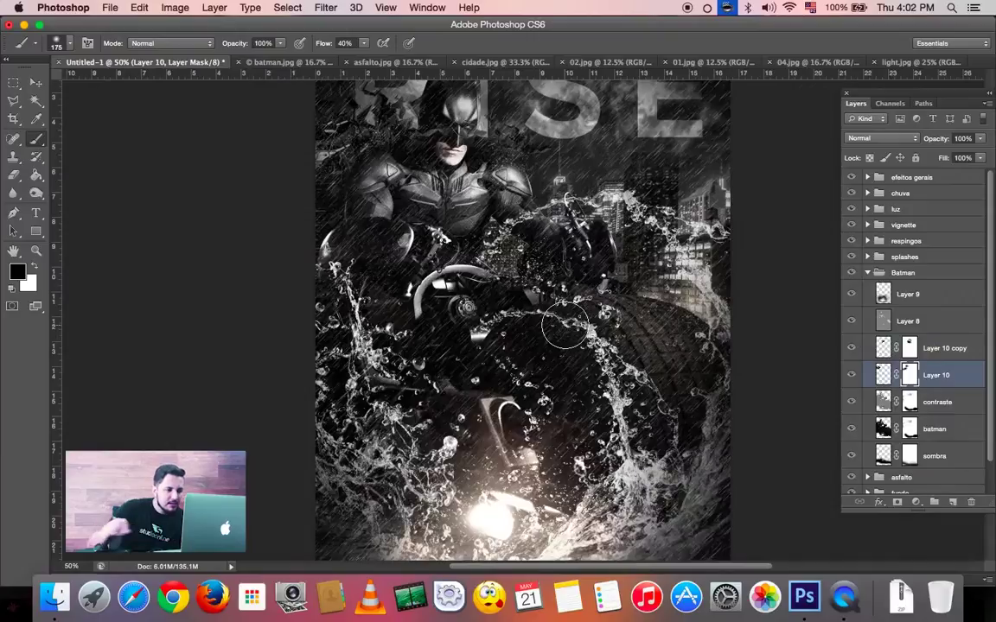
pyautogui.scroll(3, 700, 354)
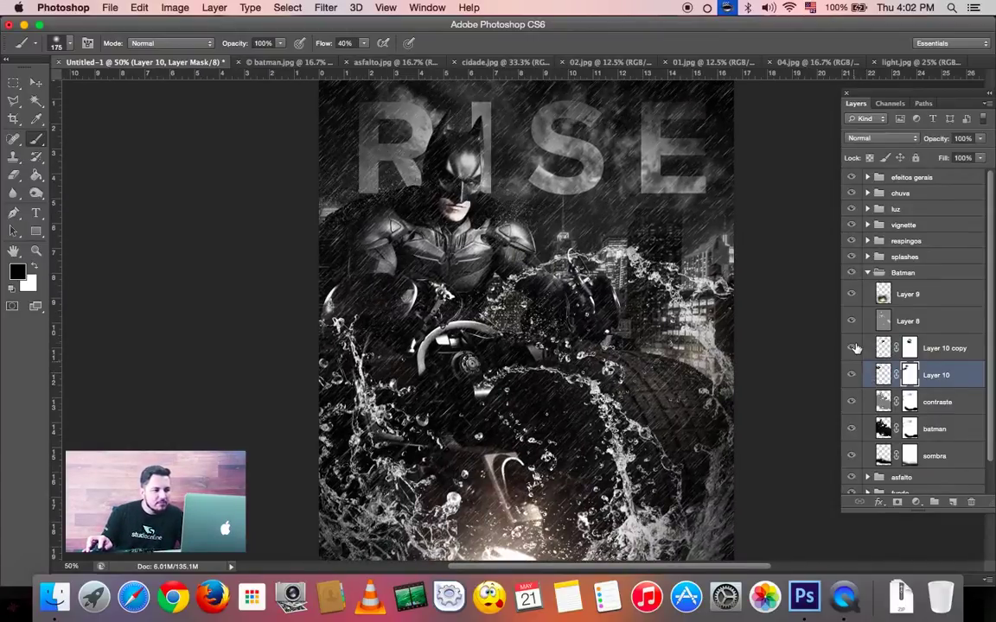
pyautogui.click(852, 347)
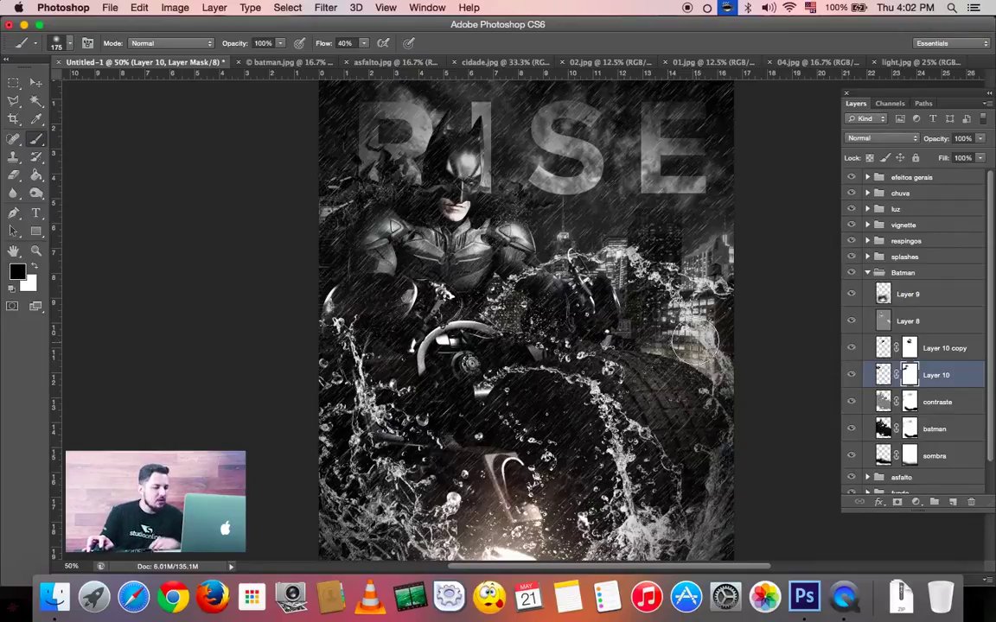
# Step: Open batman_dark_knight_rises-wide.jpg from the exemplos folder, then return to the poster
pyautogui.press('v')
pyautogui.press('super+o')
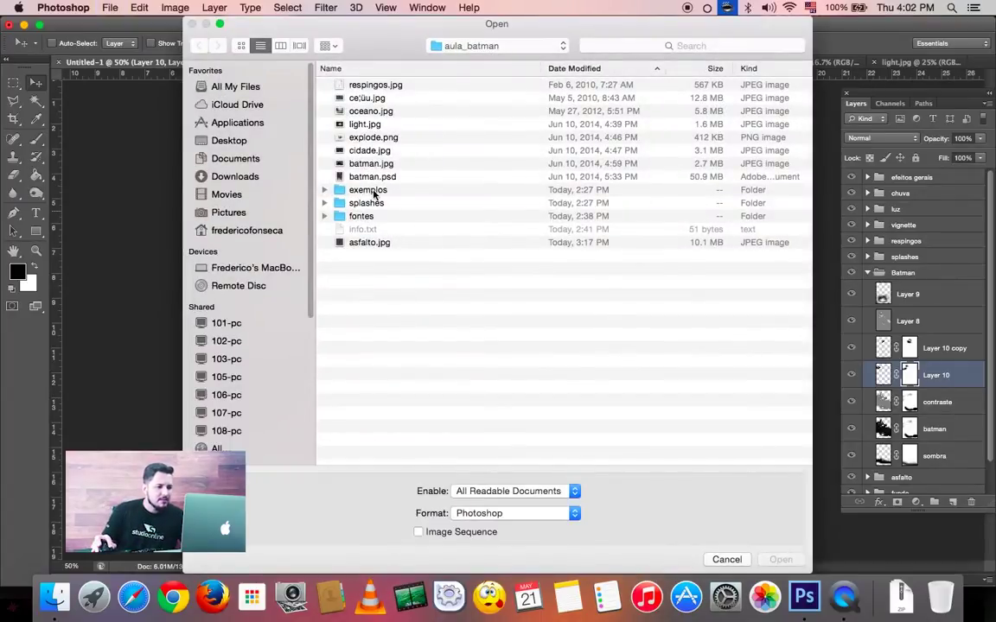
pyautogui.doubleClick(372, 191)
pyautogui.press('Down')
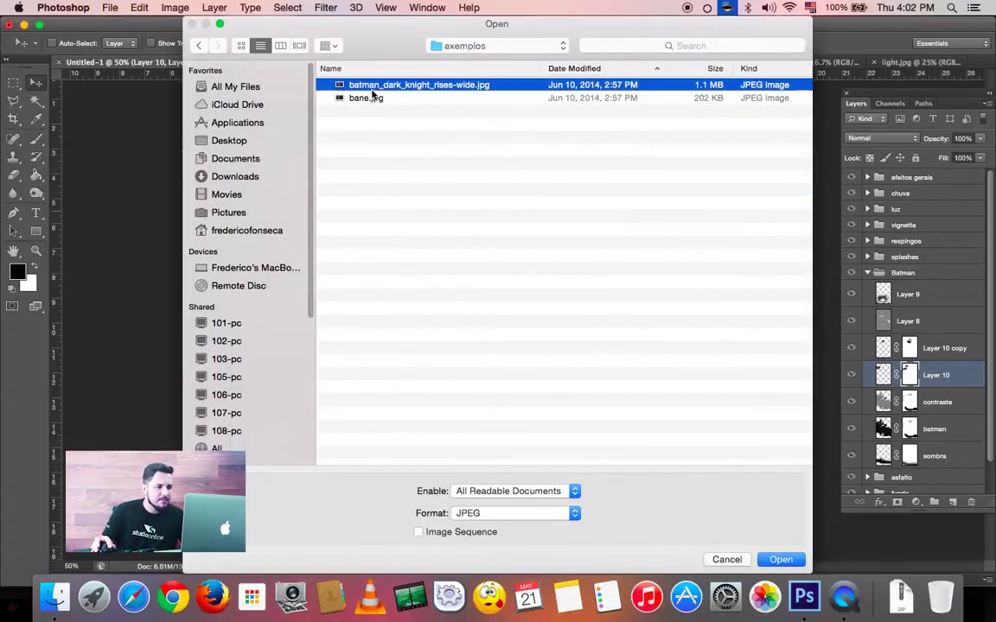
pyautogui.press('Return')
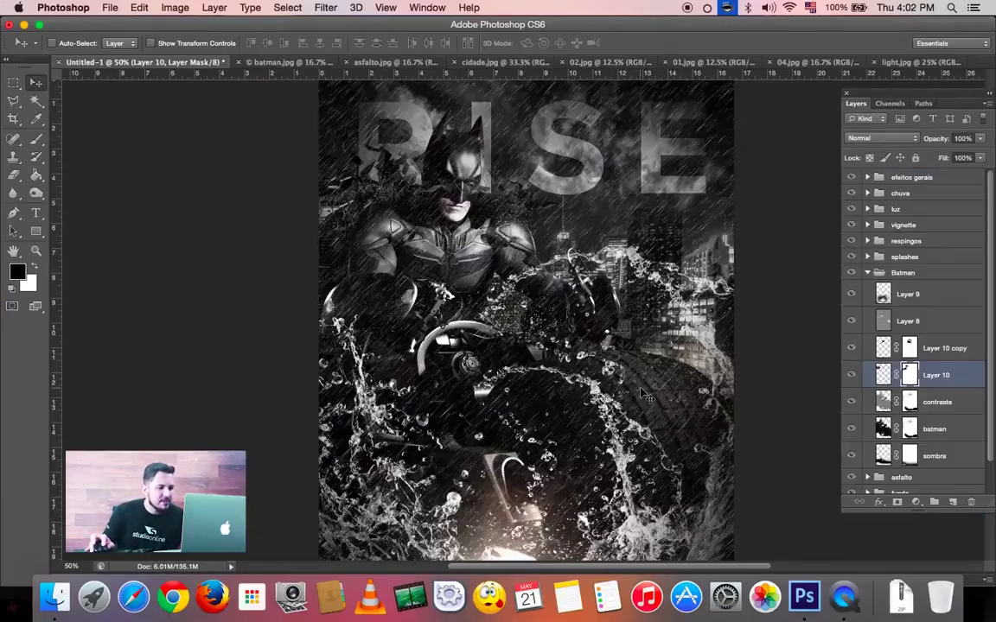
pyautogui.hotkey('ctrl', 'Tab')
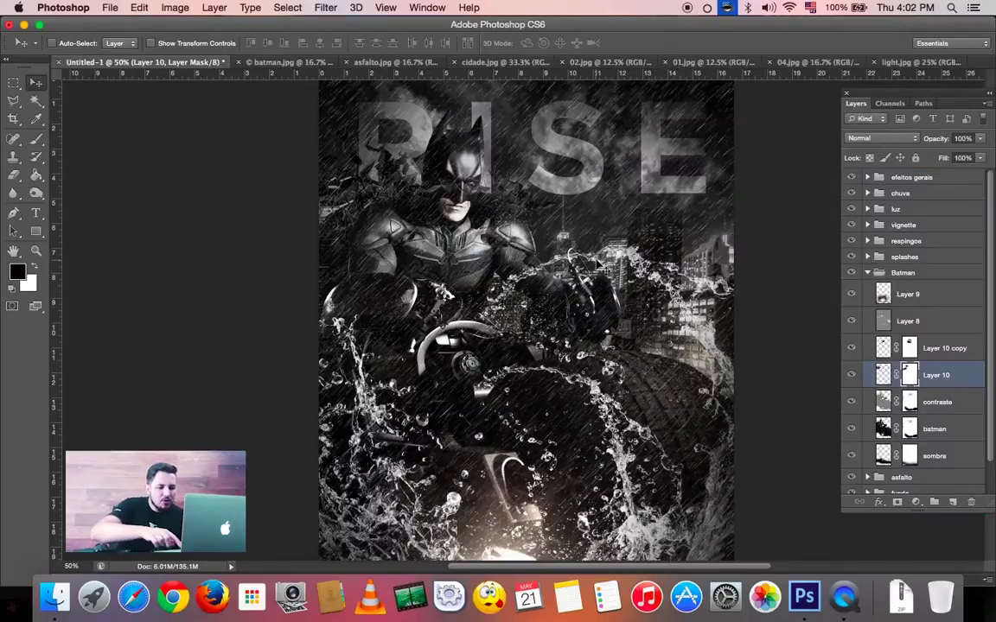
# Step: Add Curves 2 above Gradient Fill 1 in efeitos gerais, pulling the lower curve down for darker shadows
pyautogui.press('h')
pyautogui.moveTo(596, 263); pyautogui.dragTo(598, 266)
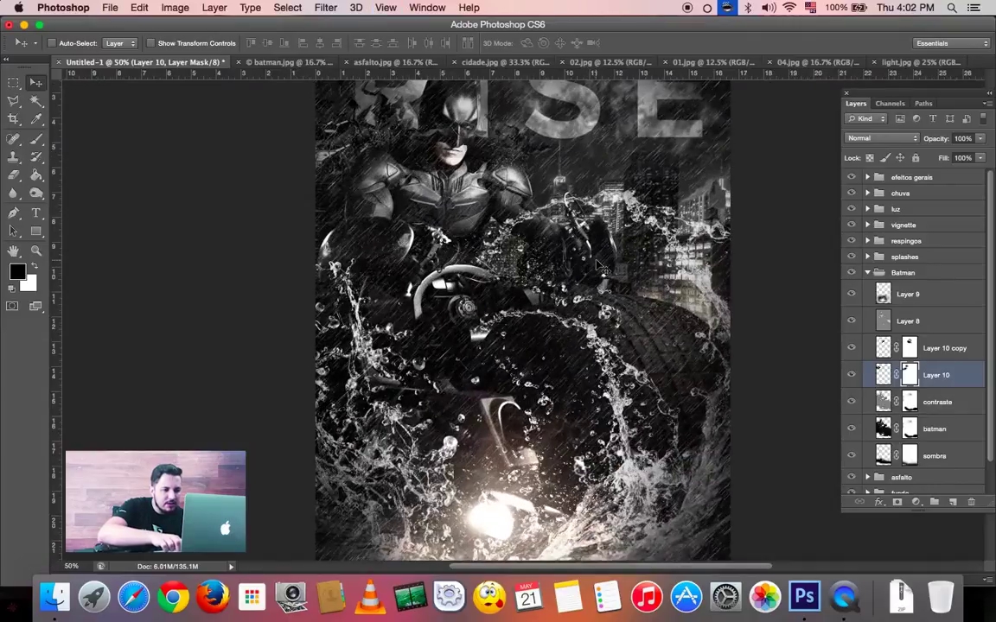
pyautogui.click(868, 177)
pyautogui.click(950, 199)
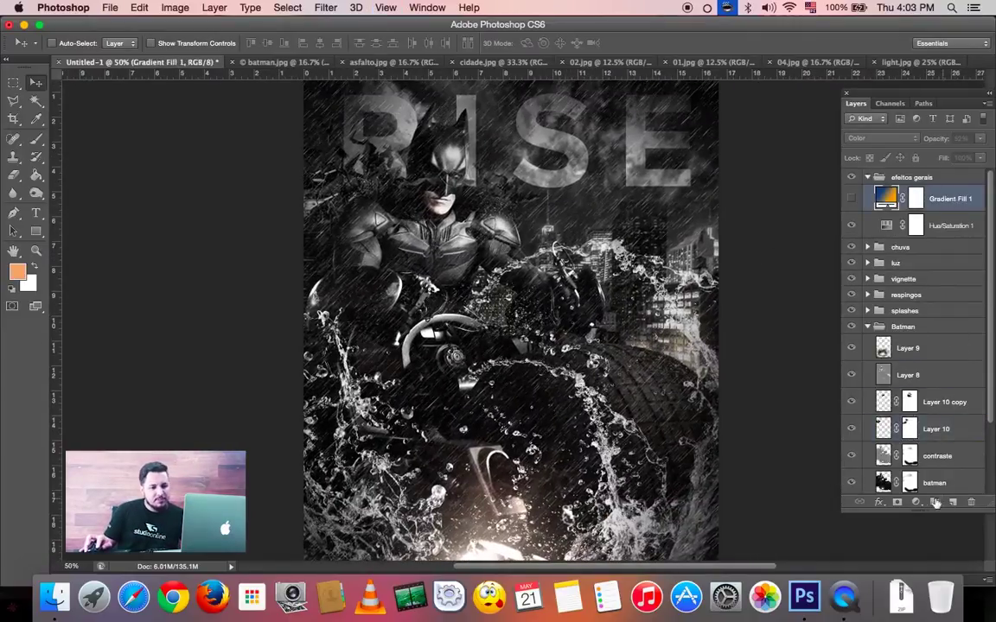
pyautogui.click(917, 503)
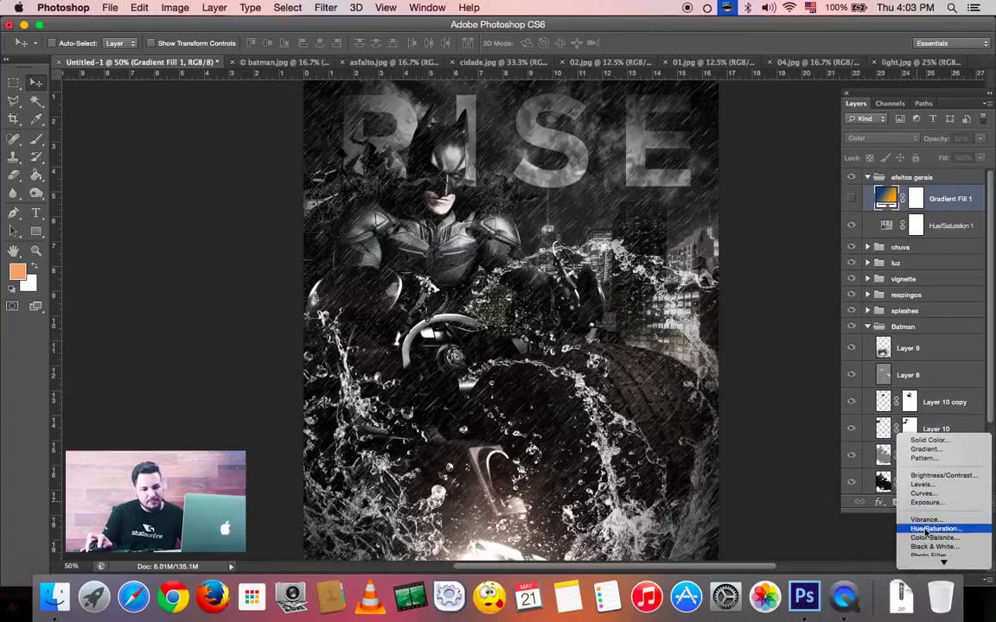
pyautogui.click(924, 496)
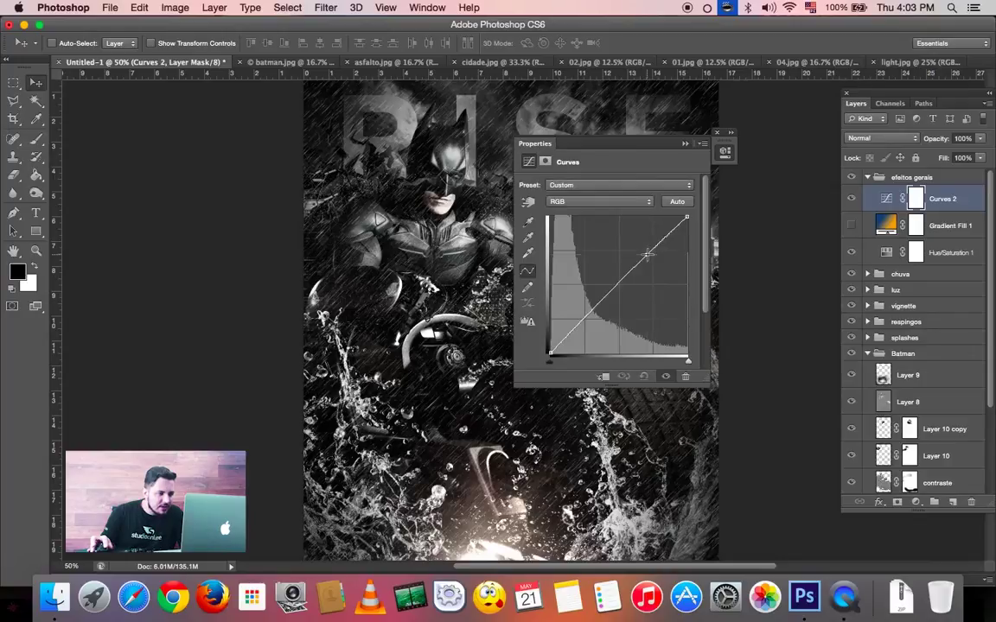
pyautogui.moveTo(606, 302); pyautogui.dragTo(603, 303)
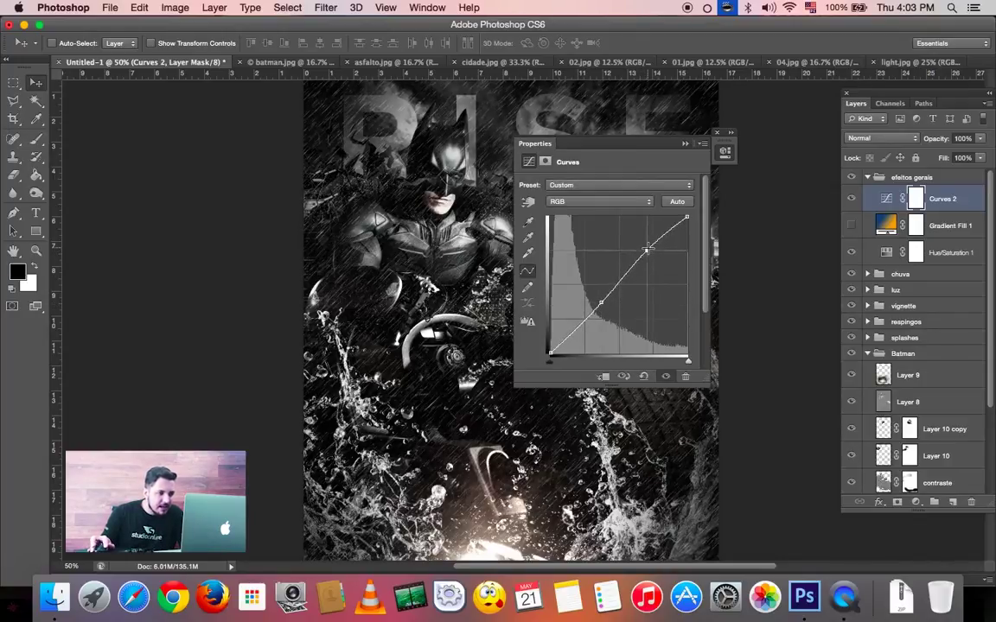
pyautogui.click(685, 145)
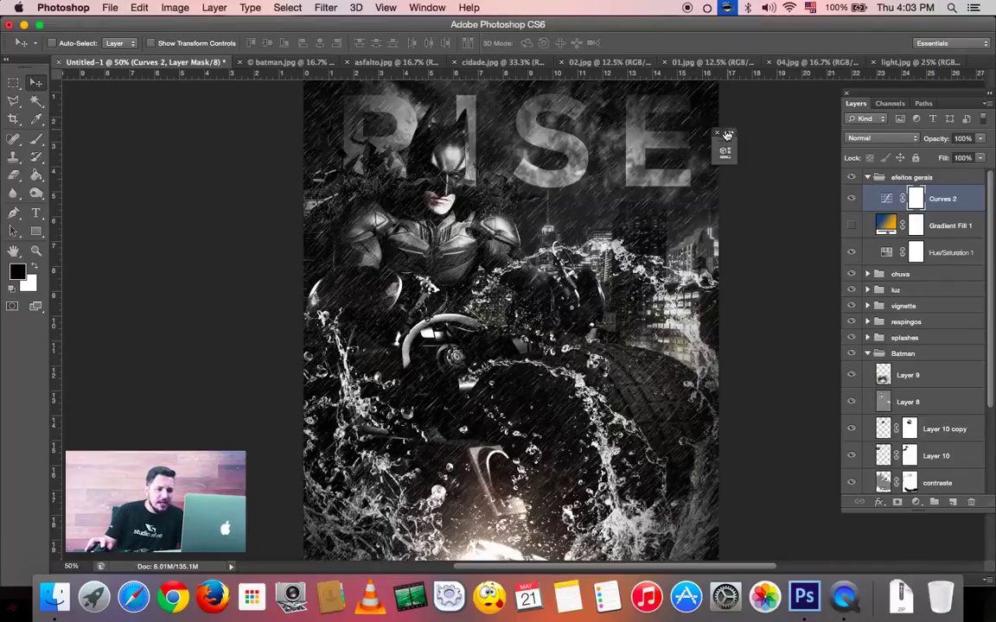
pyautogui.click(731, 136)
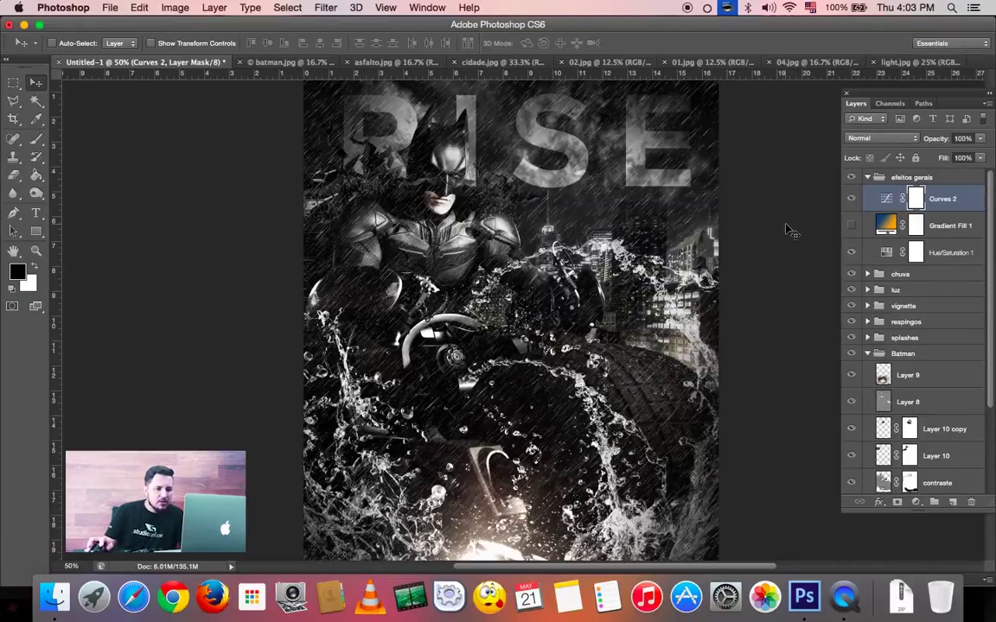
pyautogui.doubleClick(885, 199)
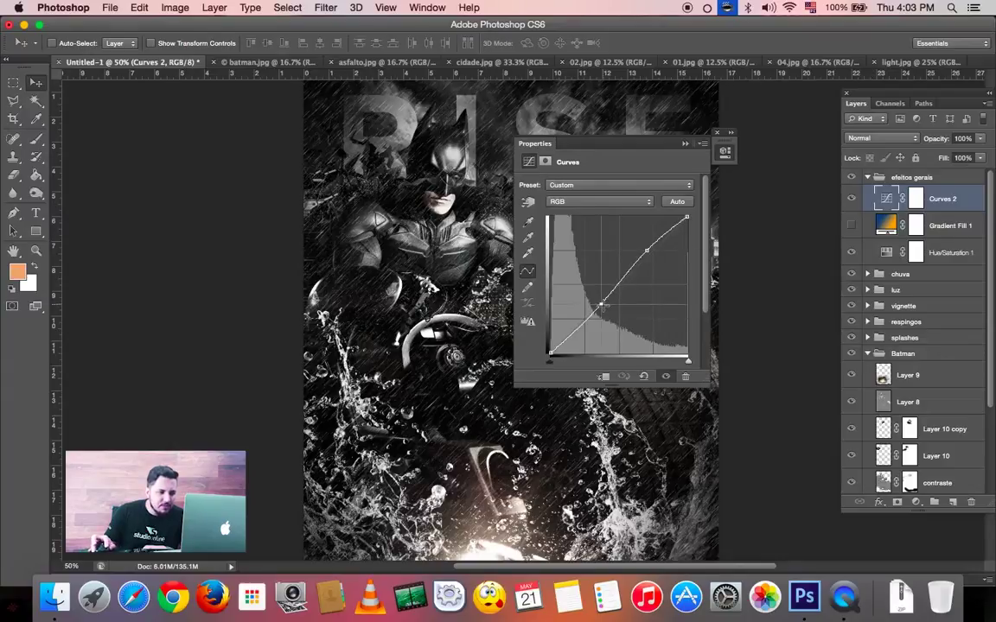
pyautogui.click(688, 146)
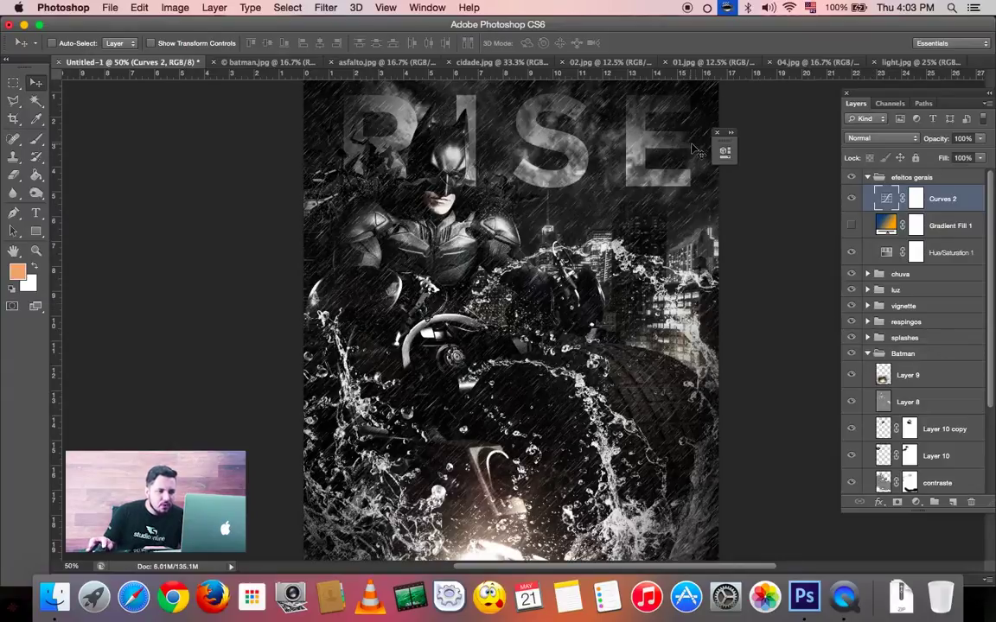
# Step: Zoom the poster to 50%, show it in full-screen mode on black, and hide the rulers
pyautogui.press('super+minus')
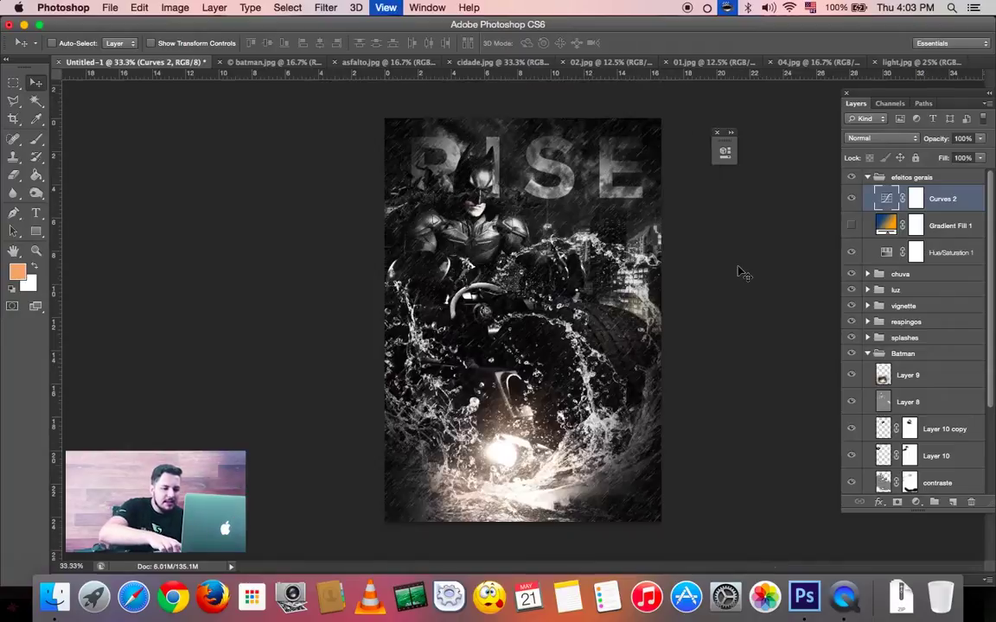
pyautogui.press('super+plus')
pyautogui.press('super+minus')
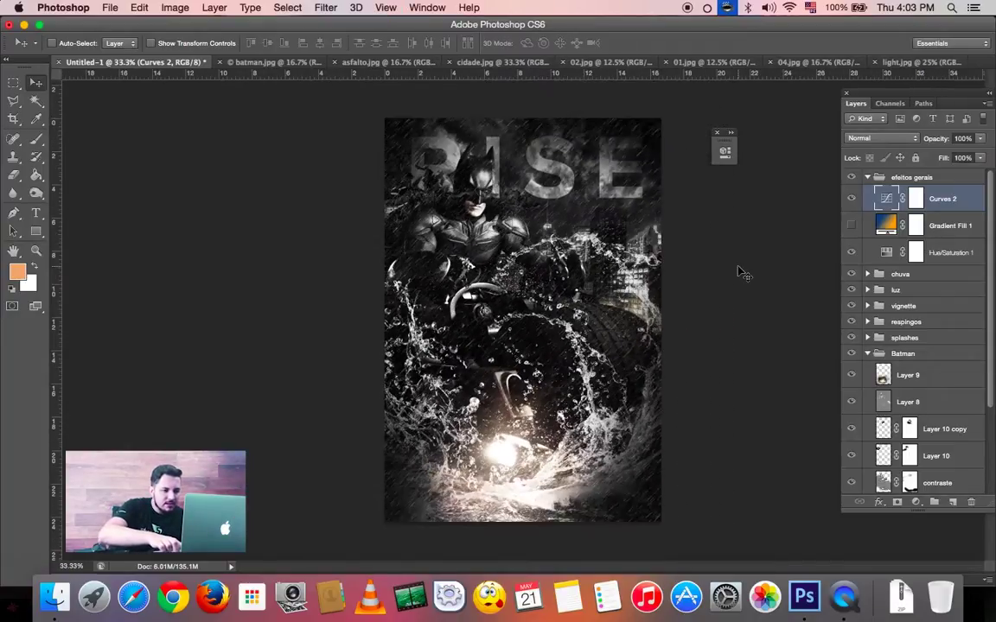
pyautogui.press('super+plus')
pyautogui.press('super+minus')
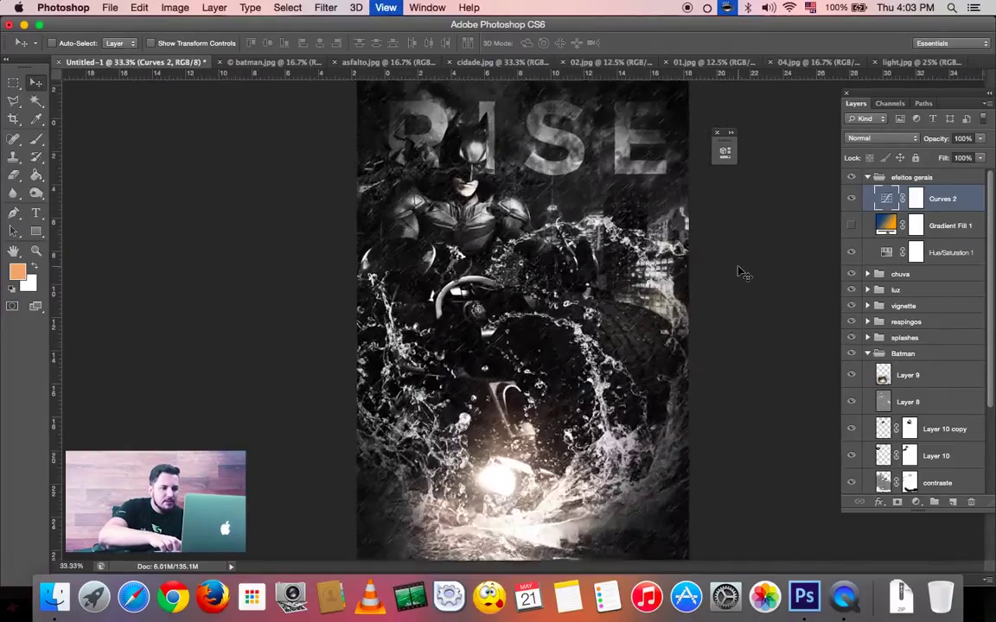
pyautogui.press('super+plus')
pyautogui.press('f')
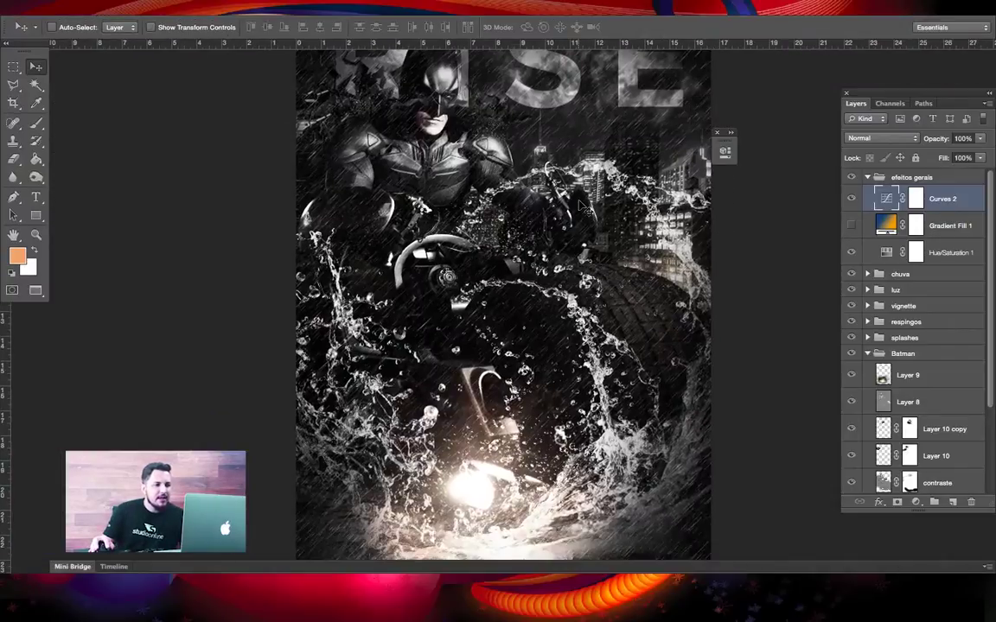
pyautogui.press('f')
pyautogui.press('super+r')
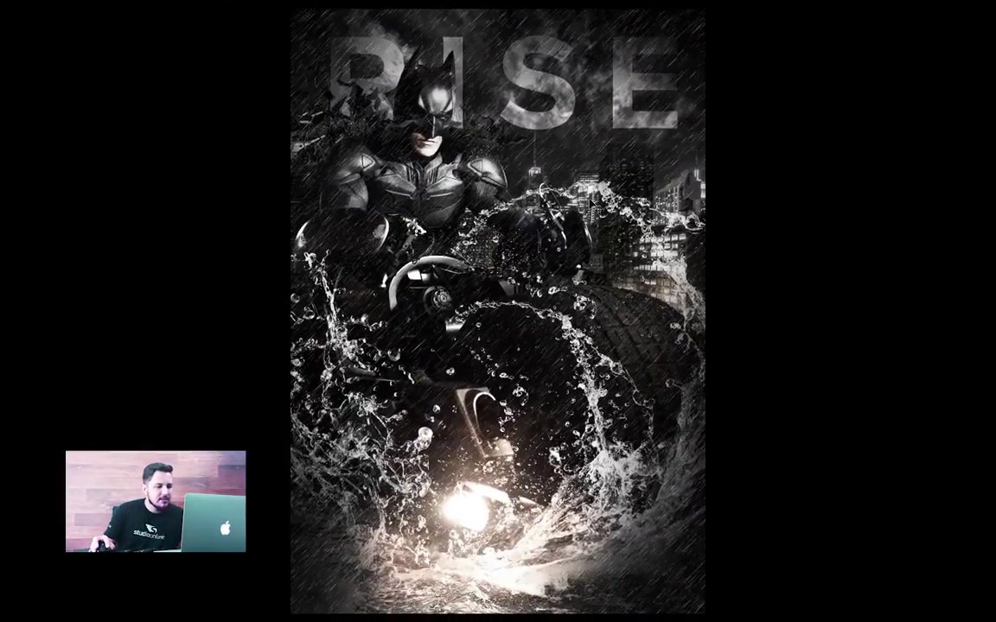